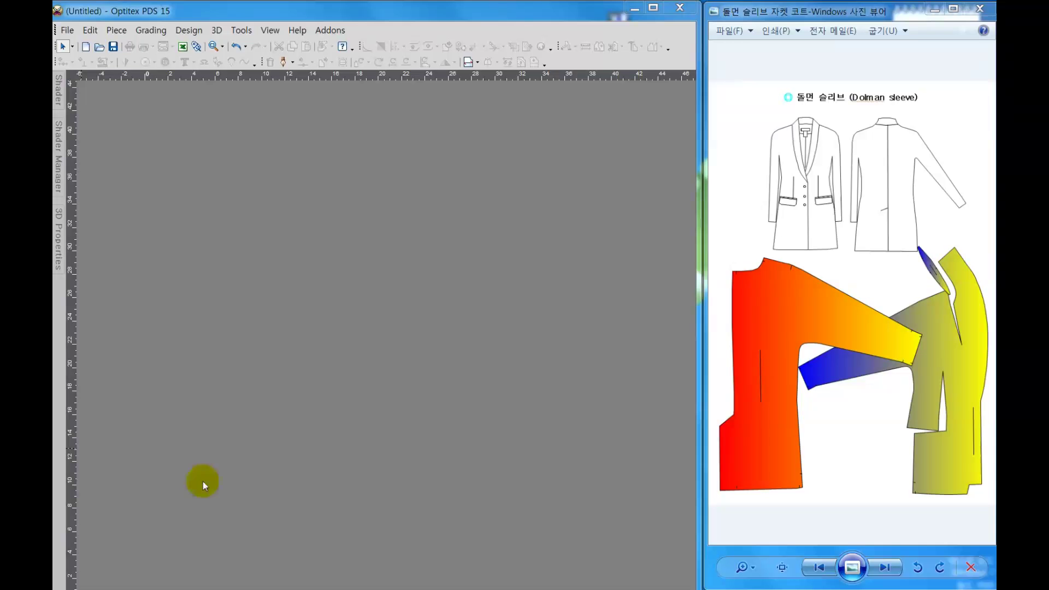
Step: Create a 34 by 40 rectangular piece named Piece3
right_click(186, 116)
mouse_move(267, 143)
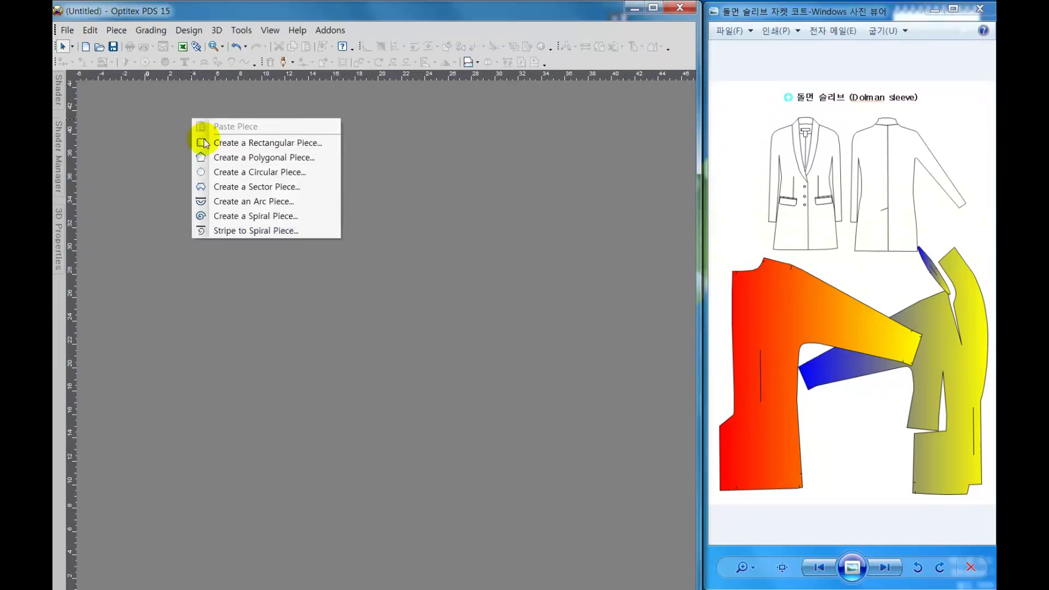
click(207, 141)
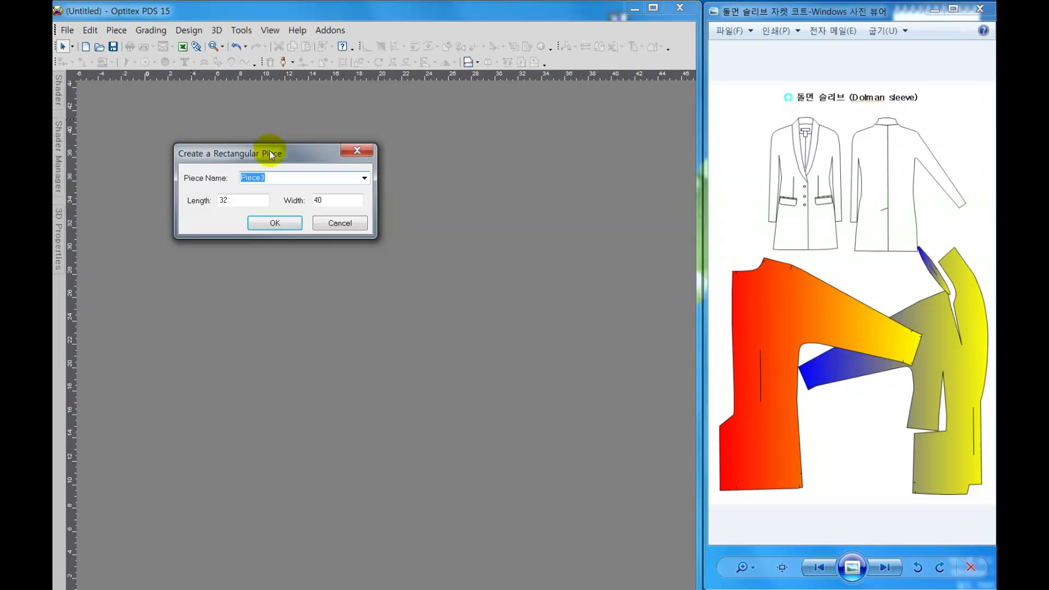
drag(269, 150, 277, 206)
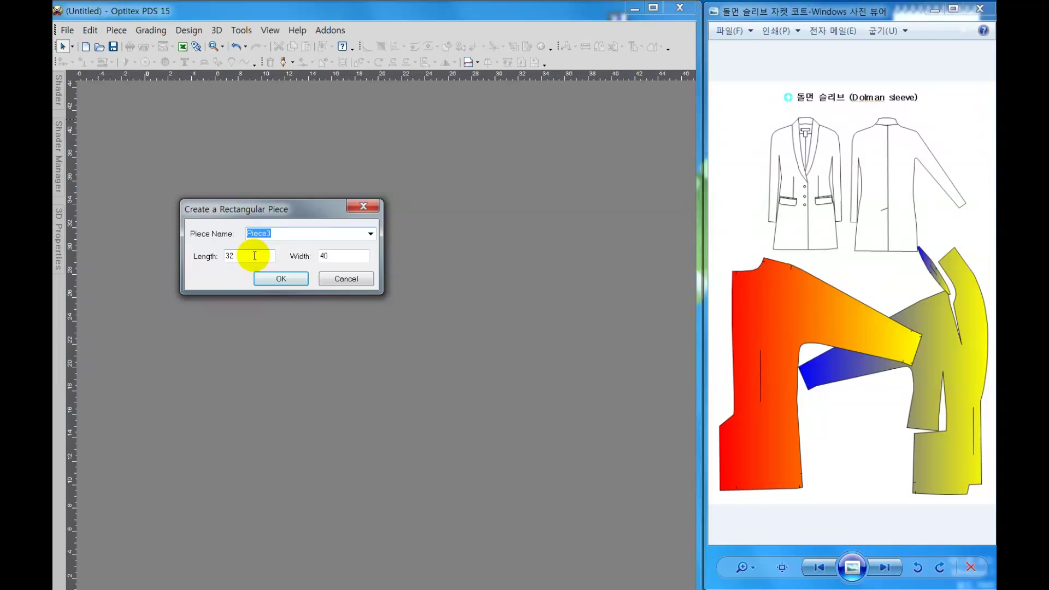
key(Tab)
text(34)
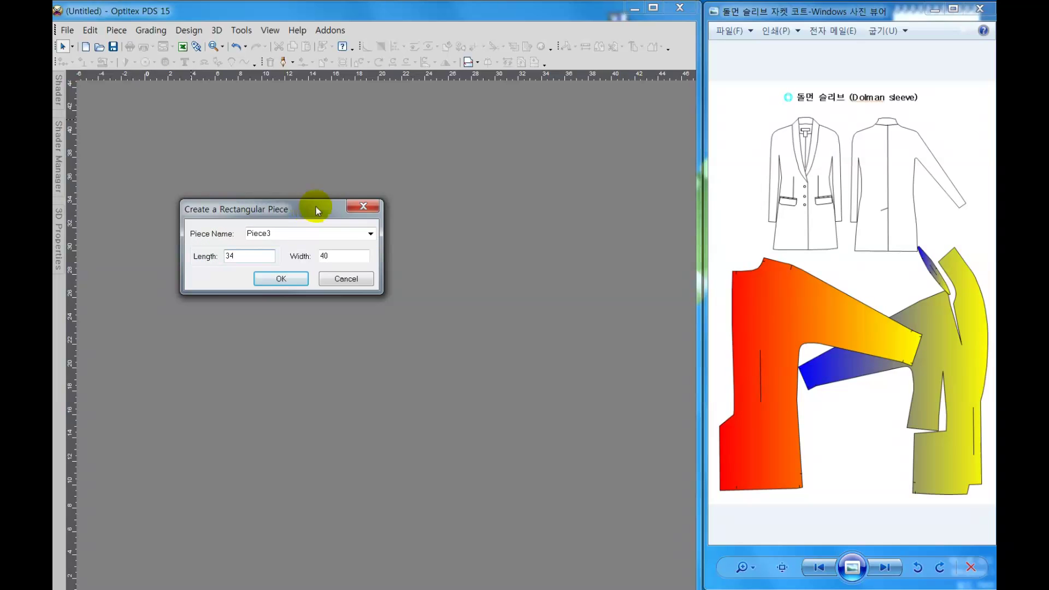
key(Tab)
click(280, 277)
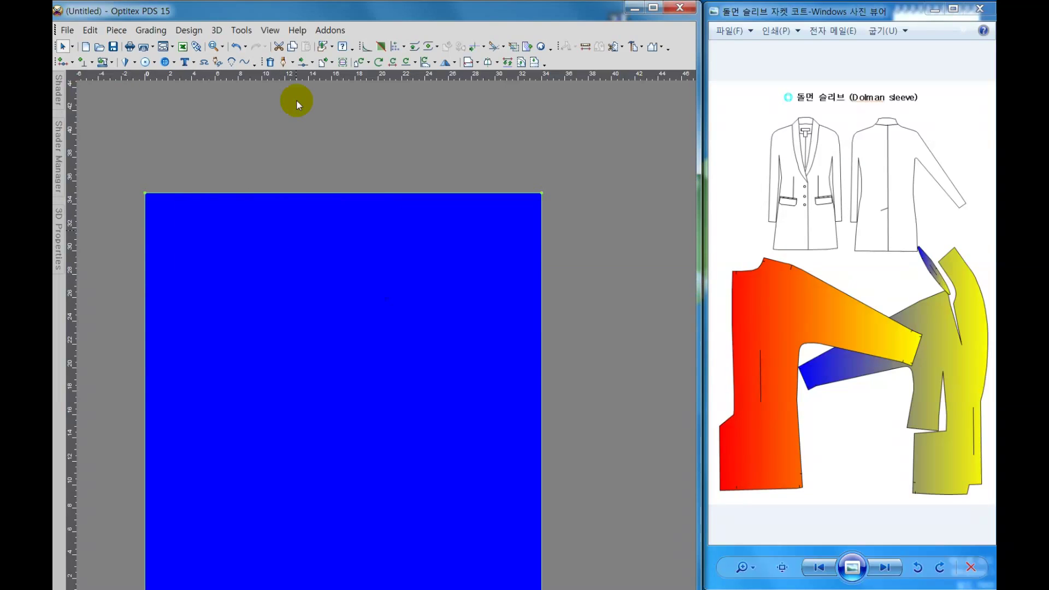
Step: Rotate the piece 90 degrees left and move it into place on the work area
click(379, 63)
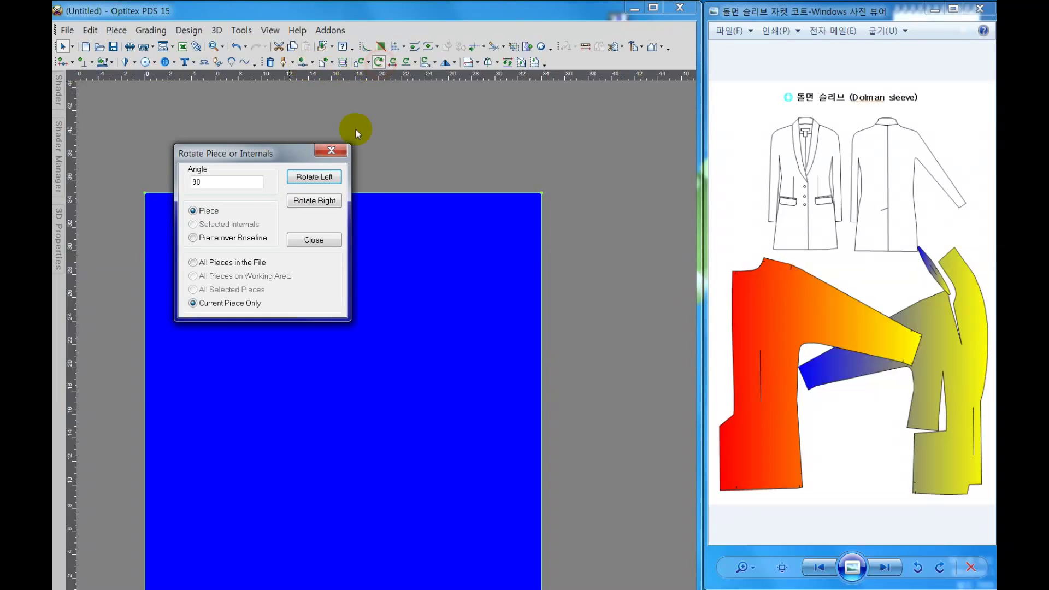
click(314, 177)
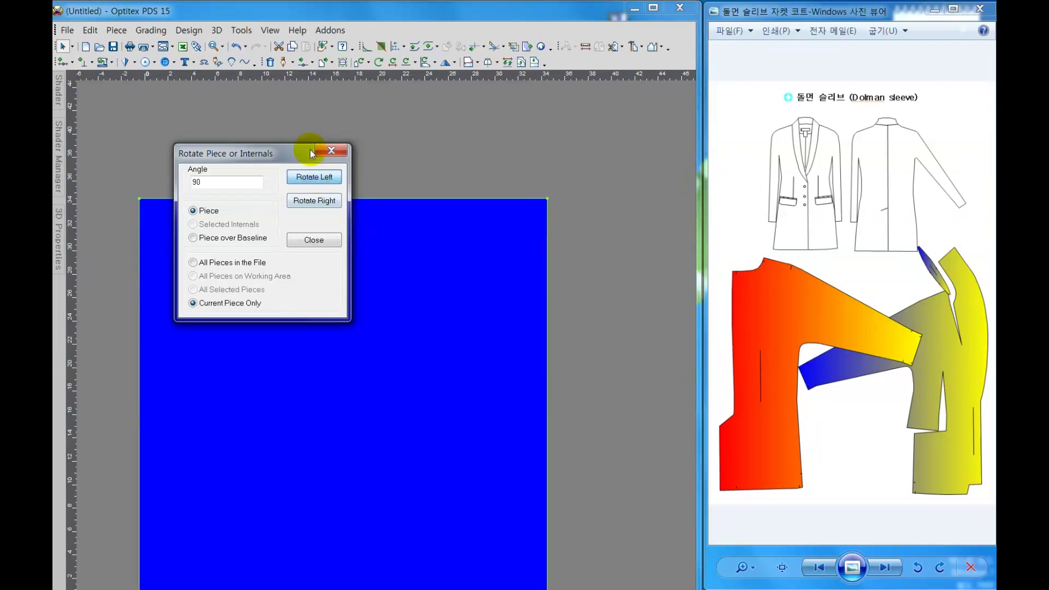
click(332, 244)
mouse_move(372, 356)
mouse_down()
mouse_move(392, 280)
mouse_move(408, 286)
mouse_up()
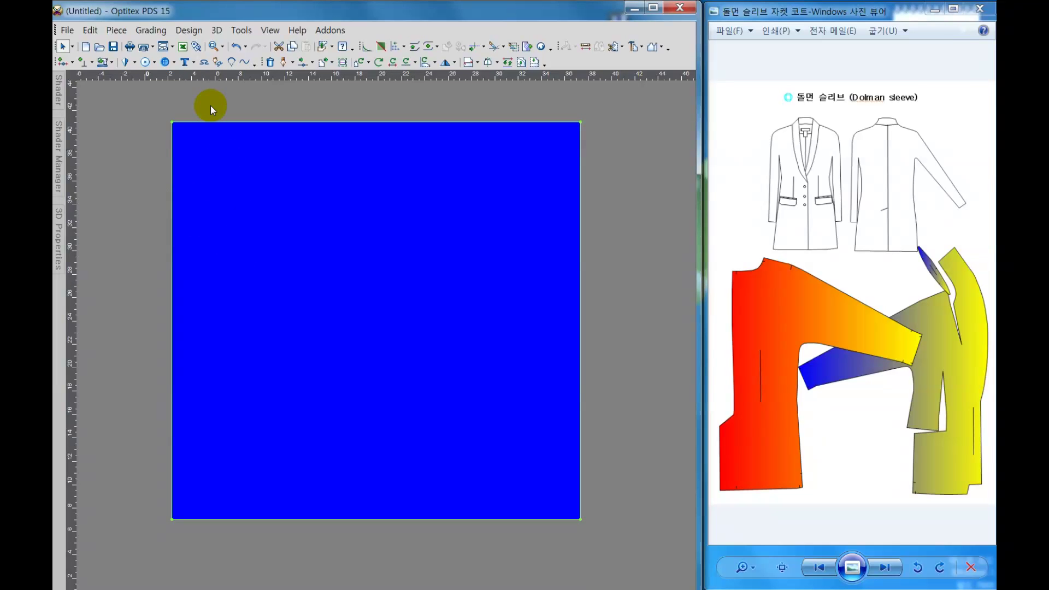
Step: Draft a 30-unit vertical internal line up from the lower-left, then return to the Select tool
click(284, 62)
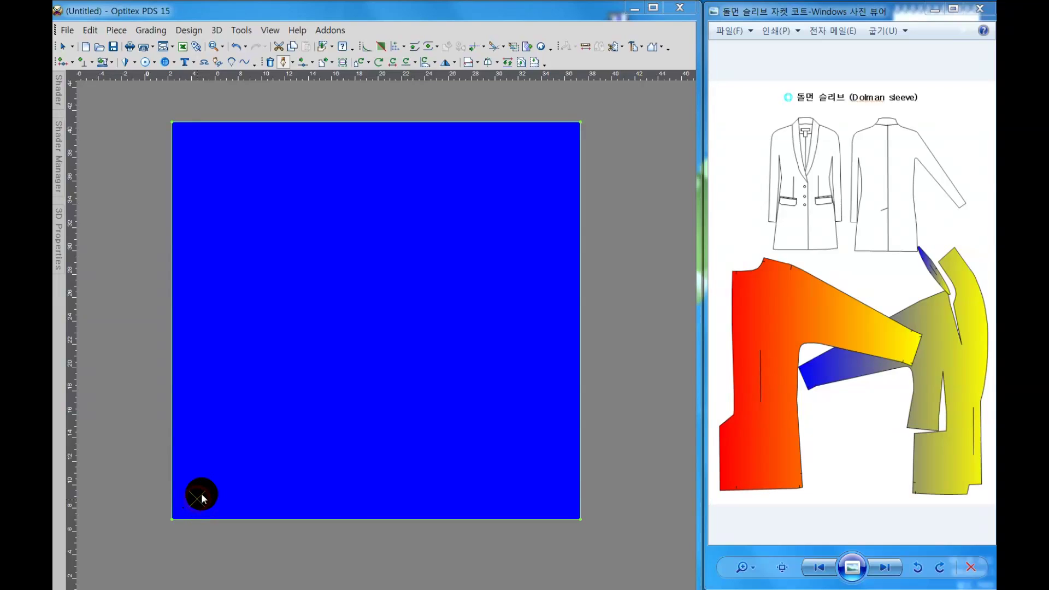
click(200, 495)
key(Return)
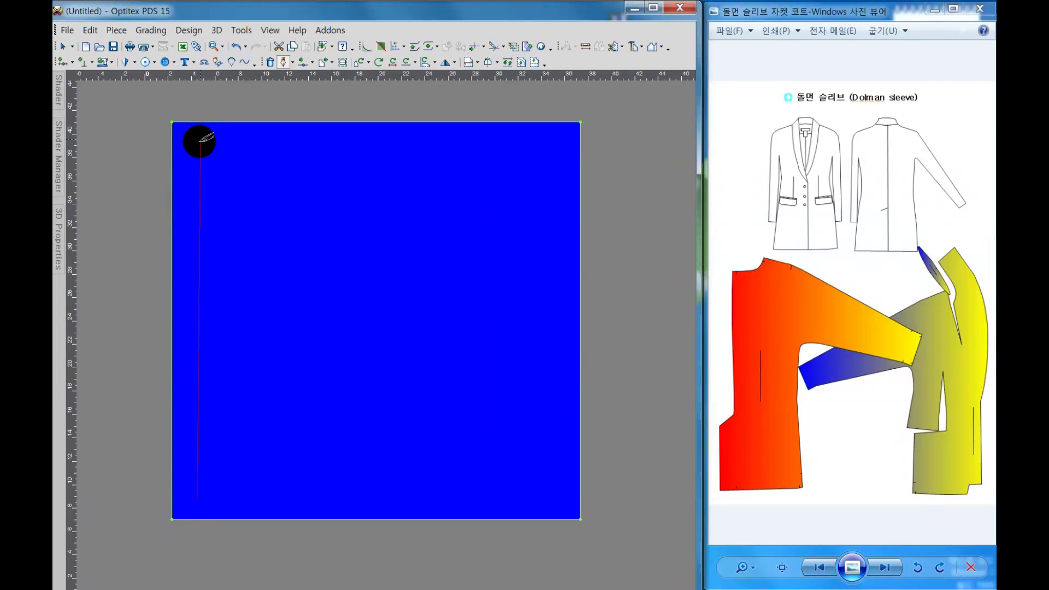
click(200, 143)
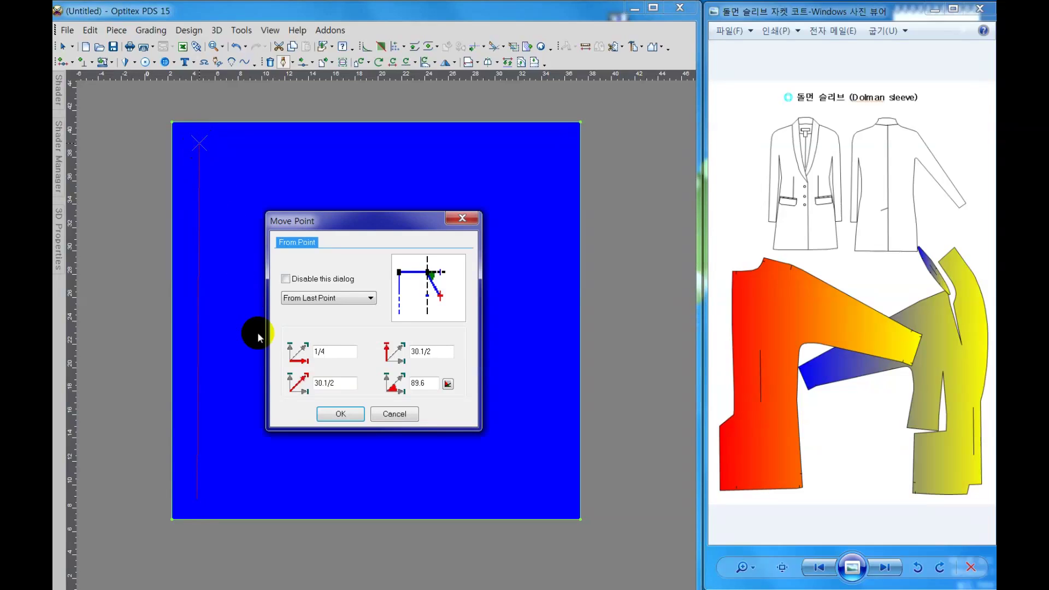
double_click(431, 351)
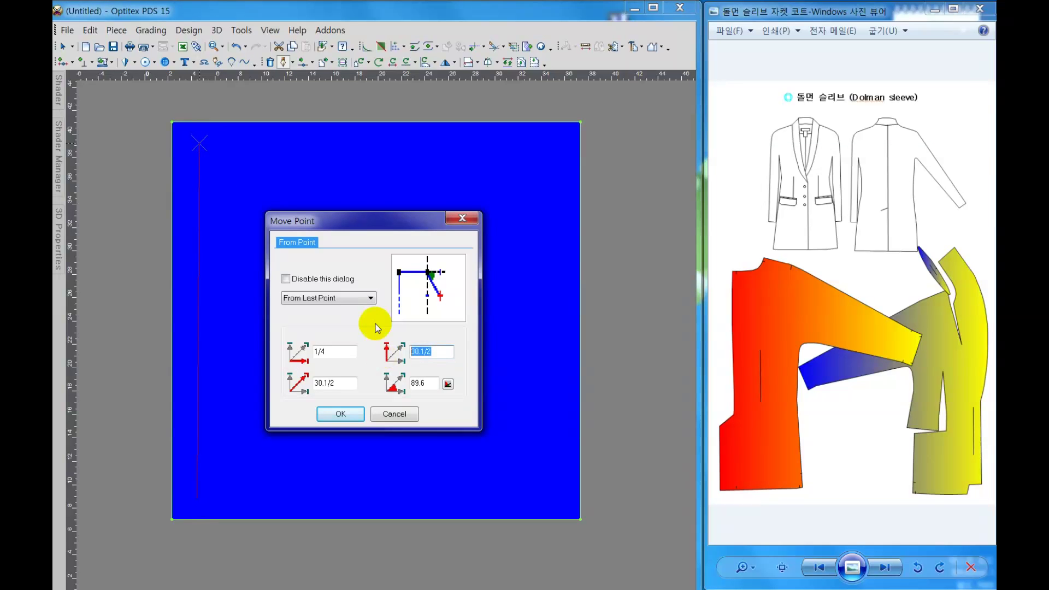
text(30)
click(354, 413)
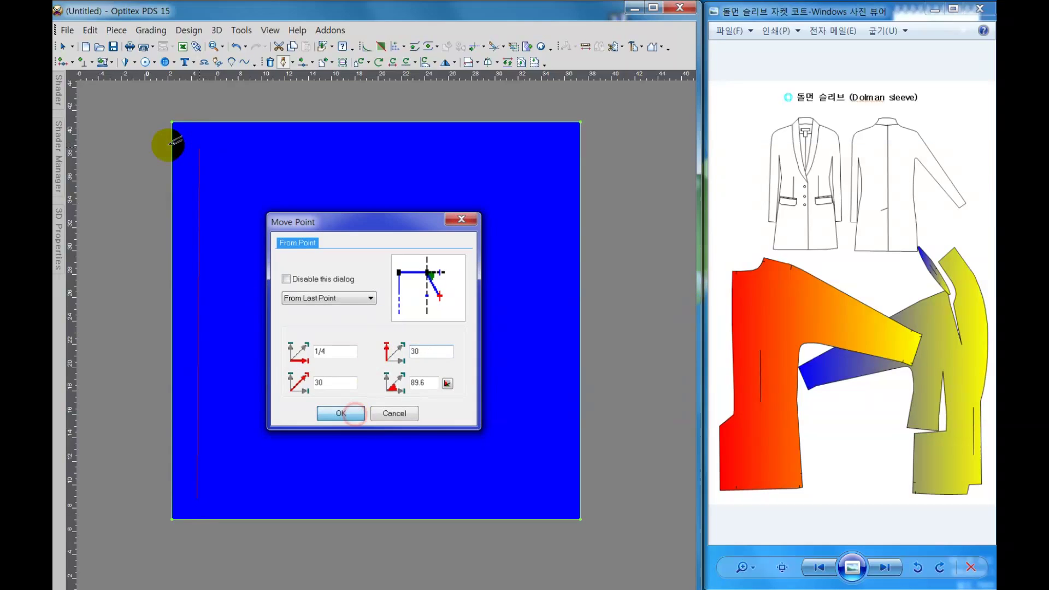
right_click(241, 187)
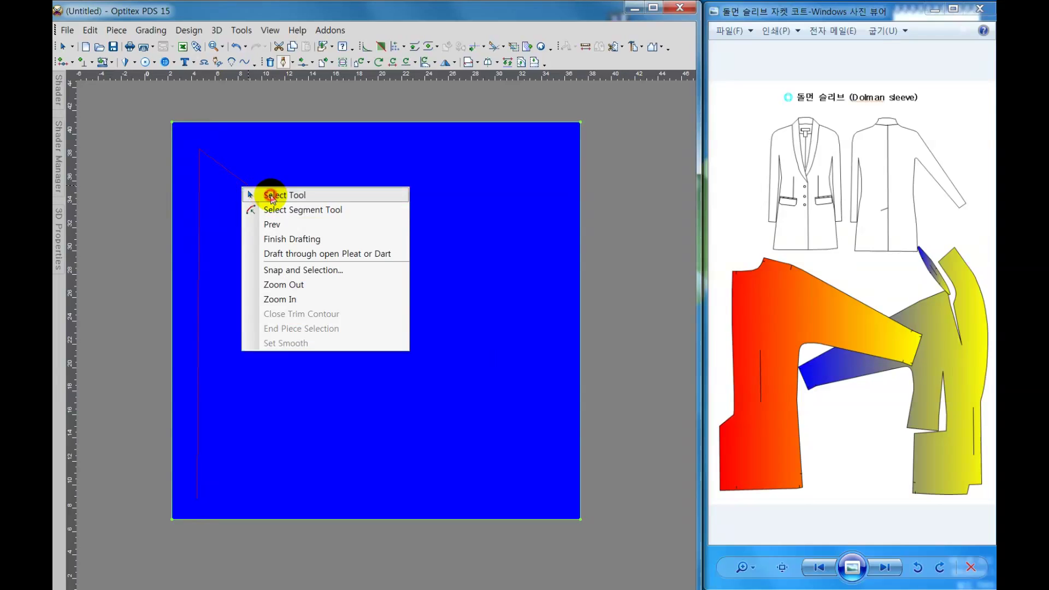
click(271, 195)
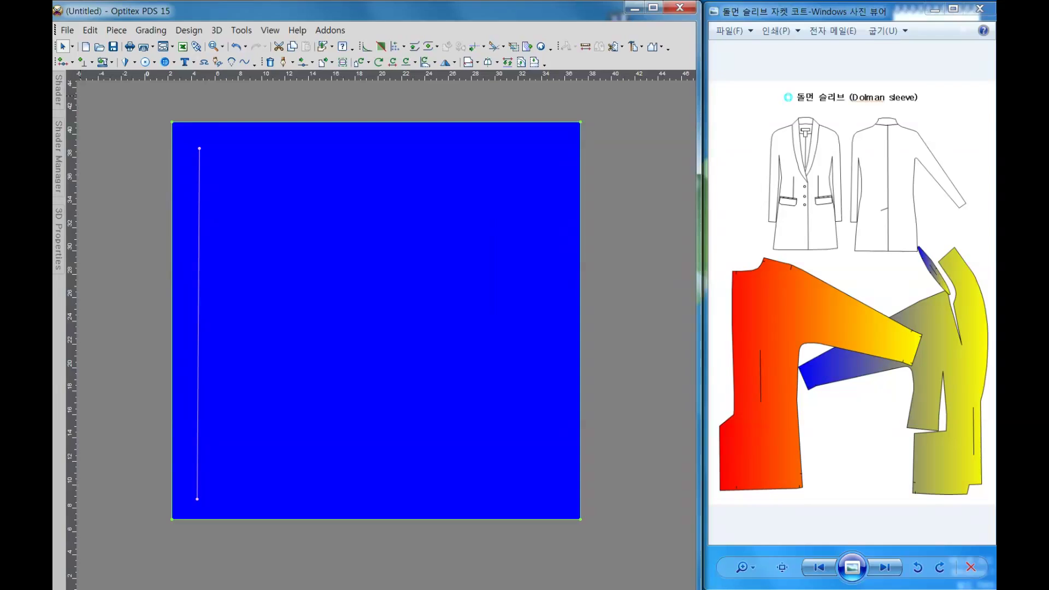
scroll(335, 302, up, 1)
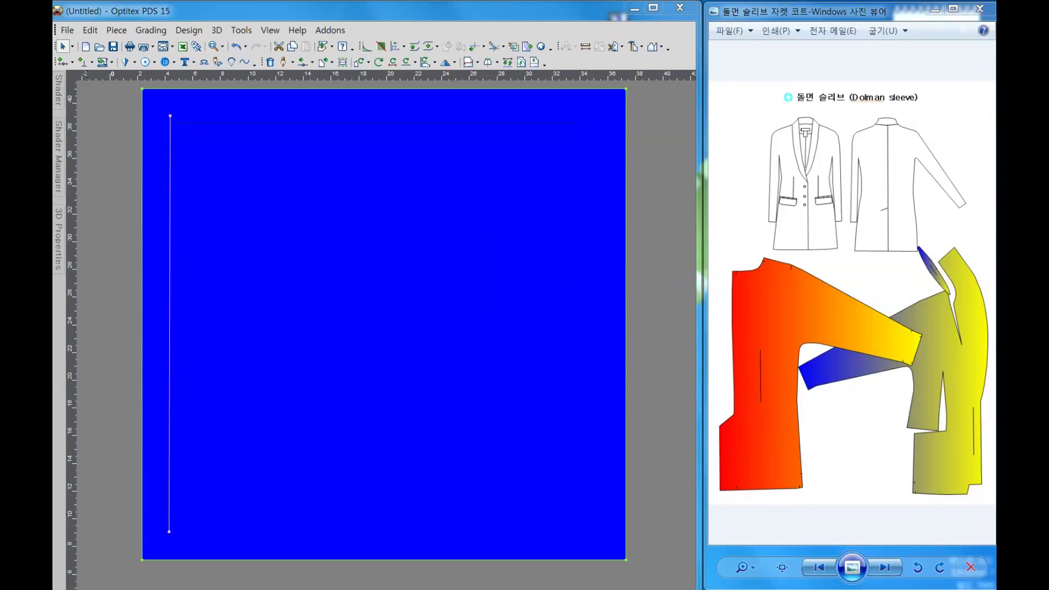
Step: Start a line at the vertical line's top and place a point 8 units down it
click(284, 63)
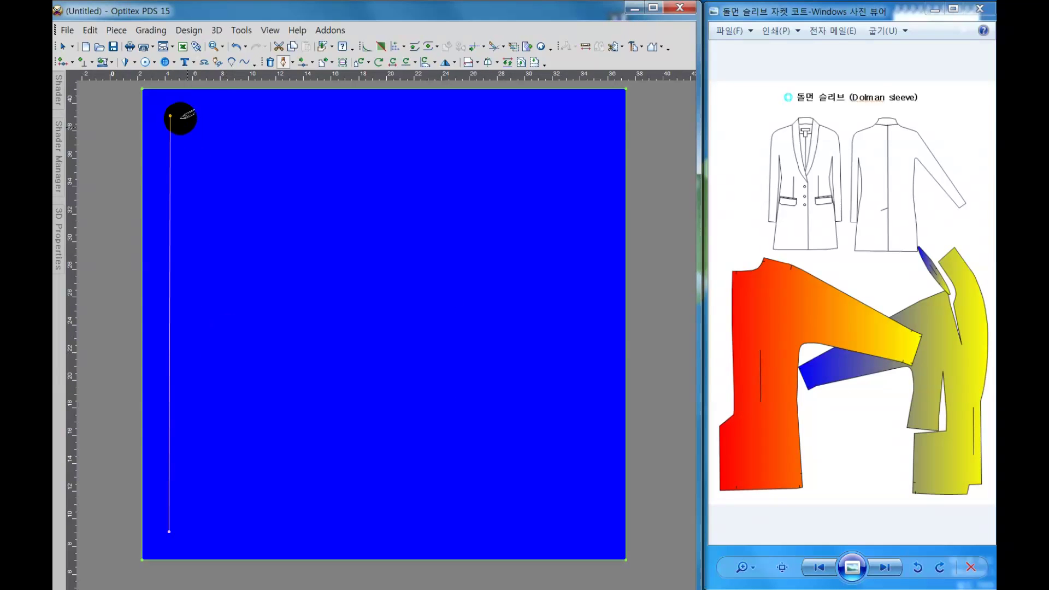
click(170, 116)
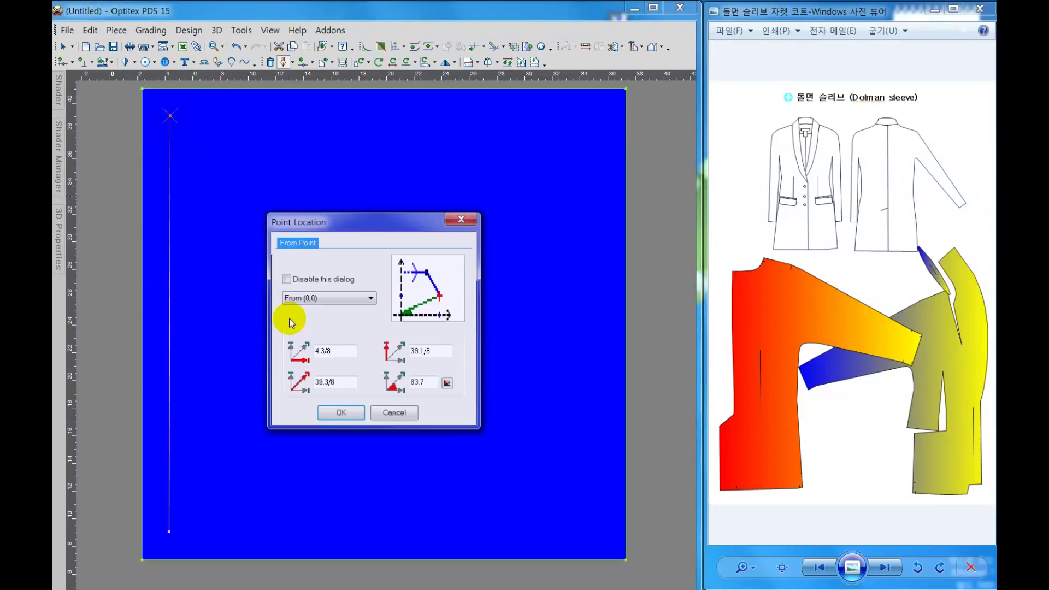
click(340, 412)
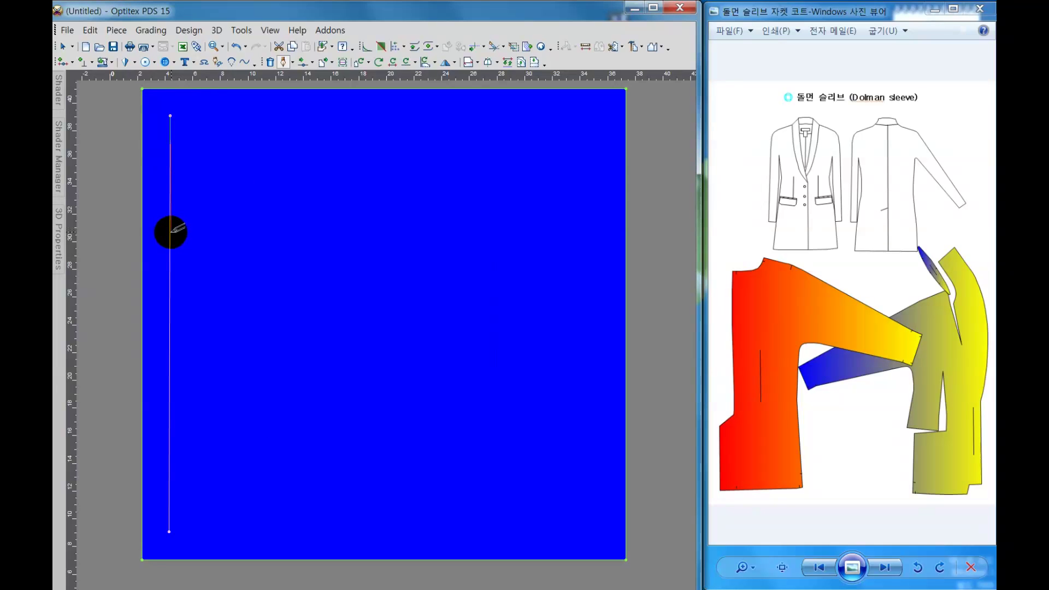
click(169, 233)
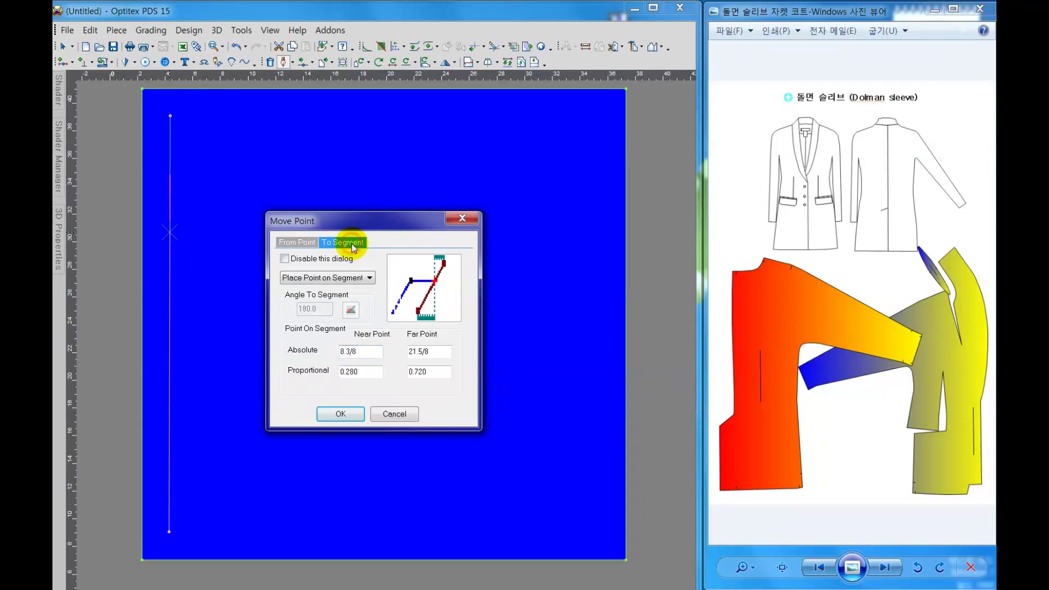
click(362, 351)
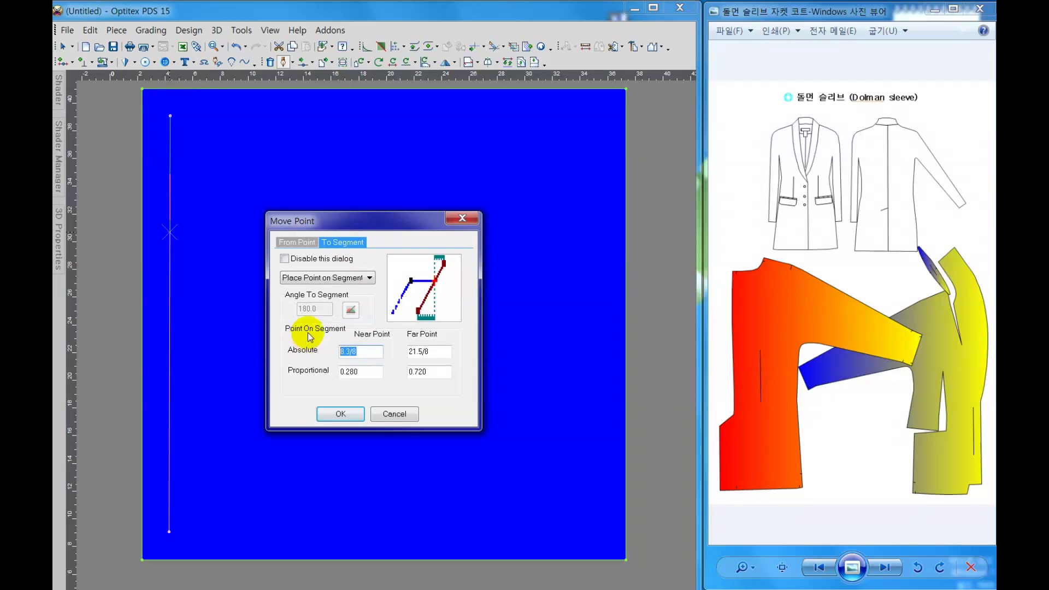
text(8.5)
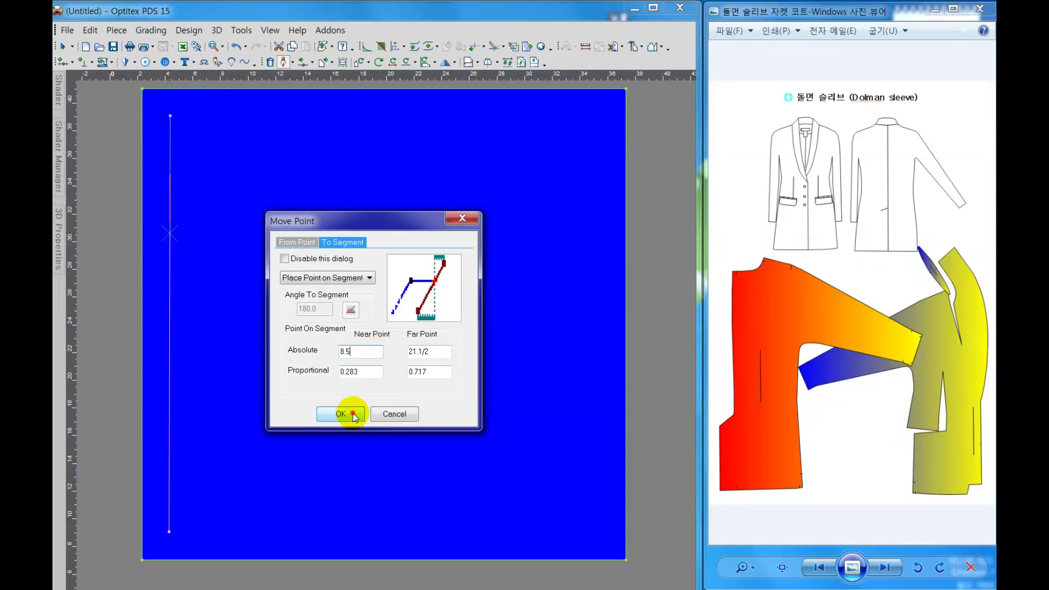
click(342, 413)
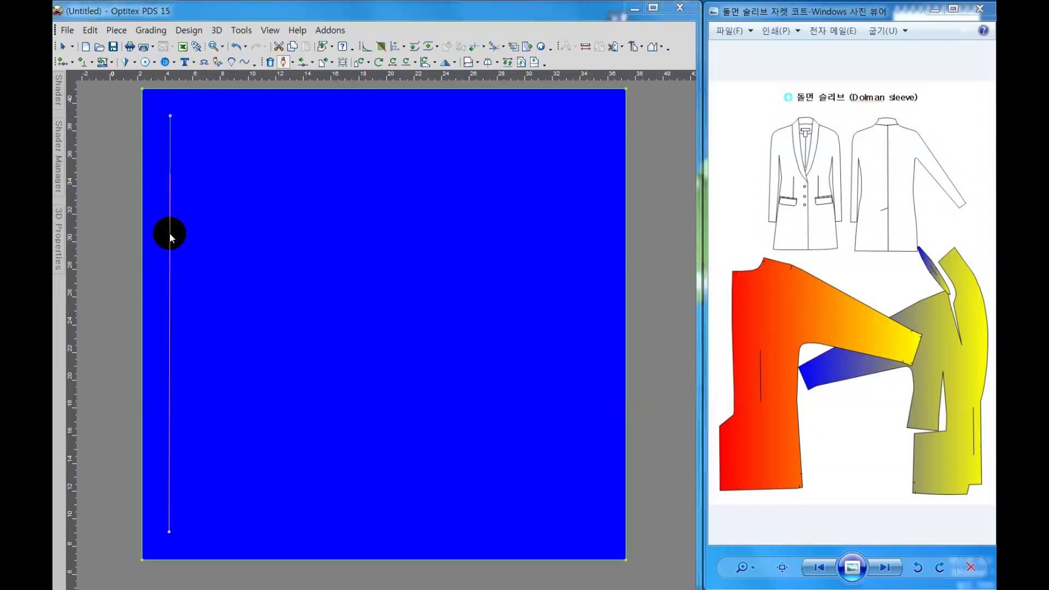
click(391, 354)
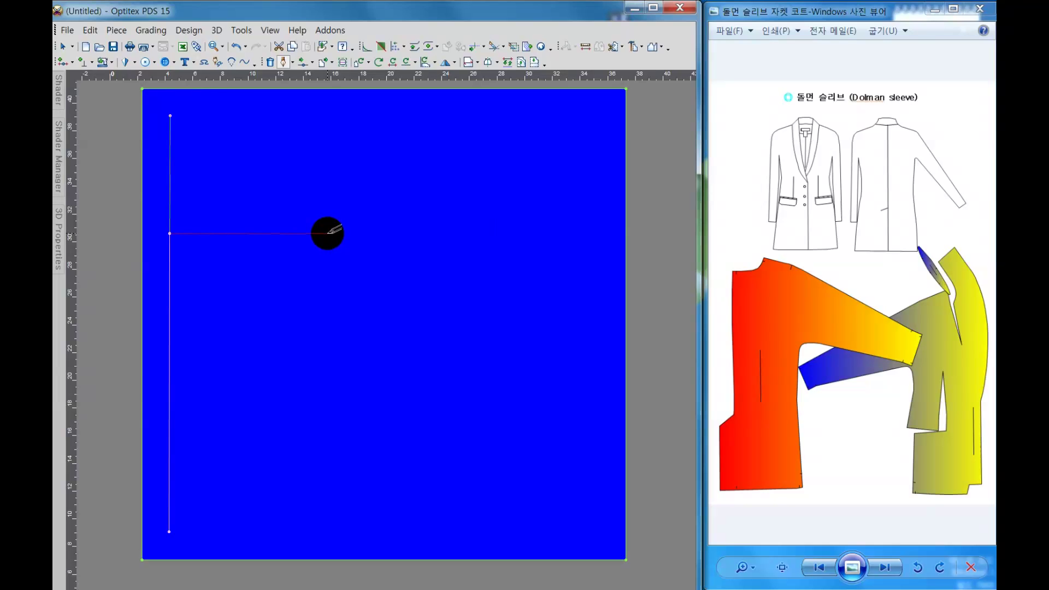
Step: Extend a 9.5-unit horizontal line to the right and finish drafting
click(327, 233)
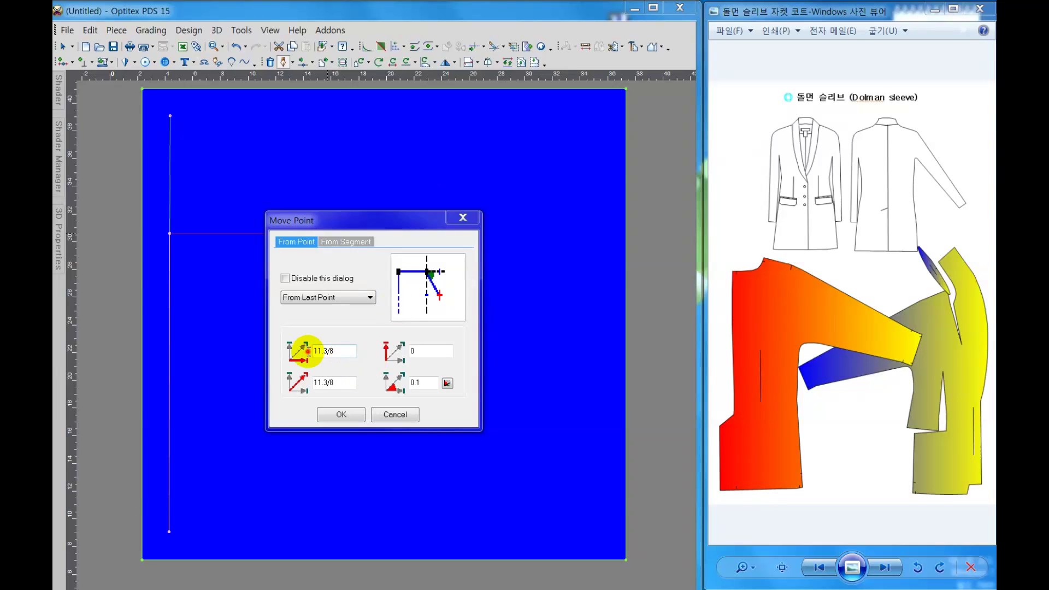
click(309, 351)
text(9.5)
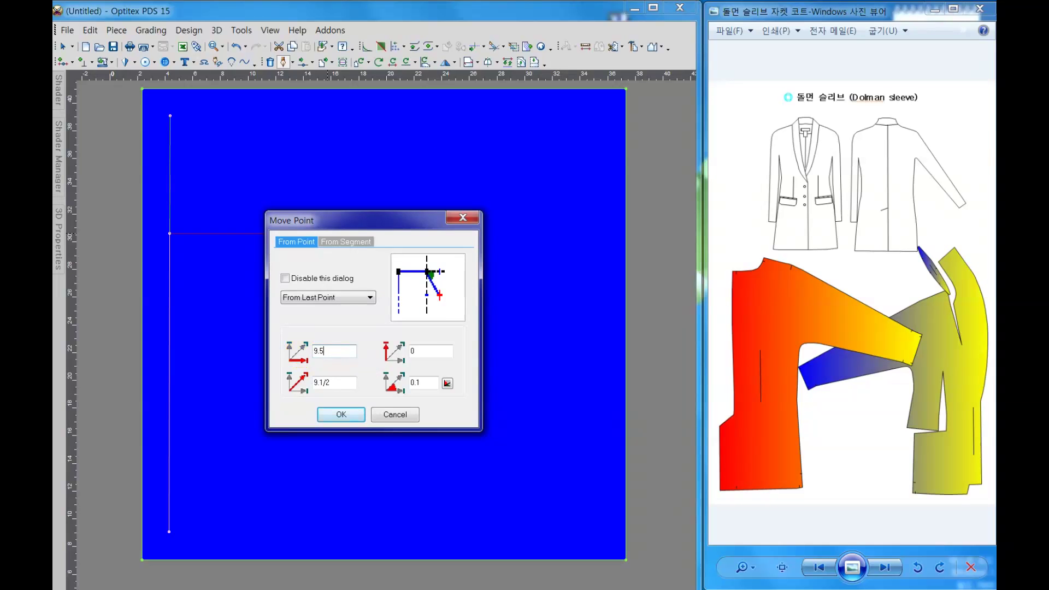
drag(362, 219, 467, 234)
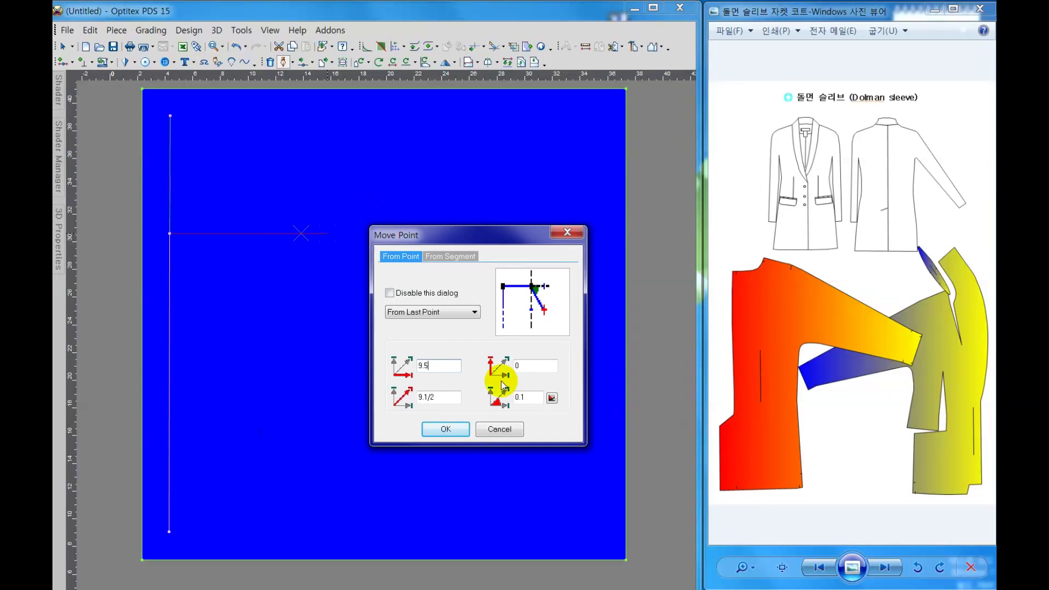
click(446, 428)
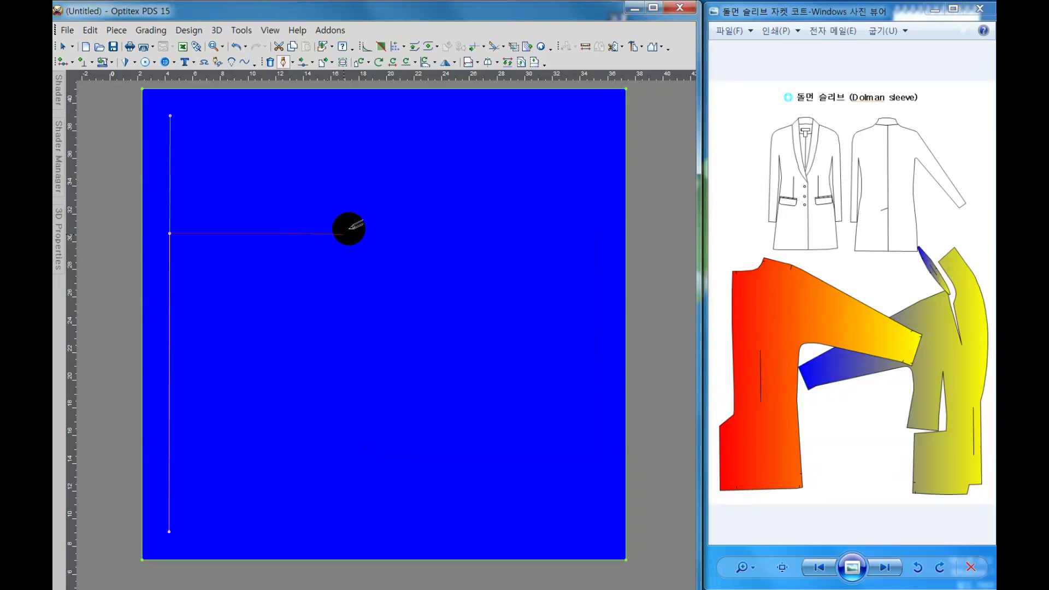
right_click(352, 228)
click(377, 237)
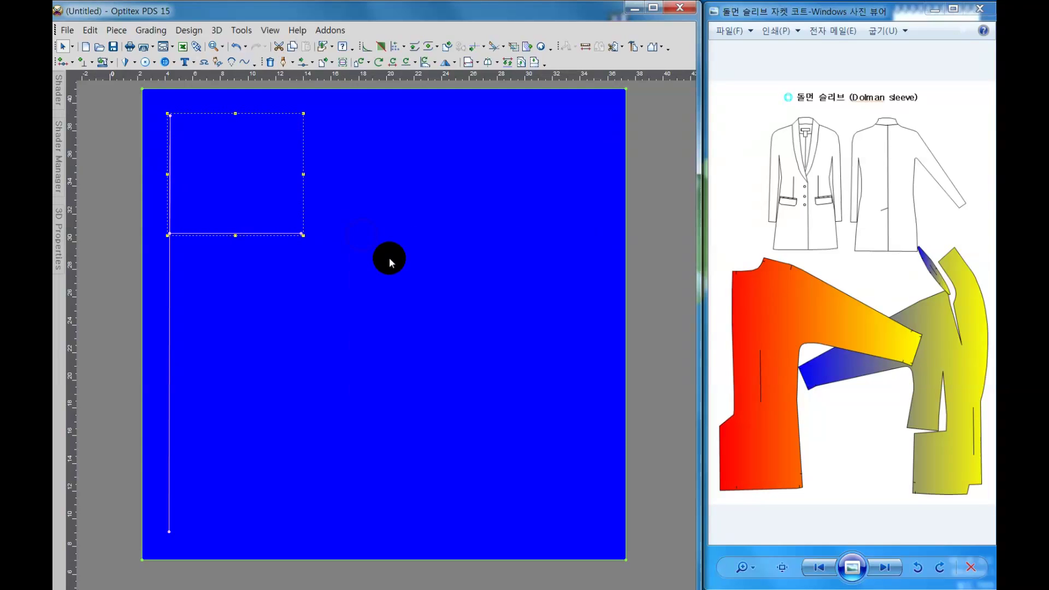
click(426, 294)
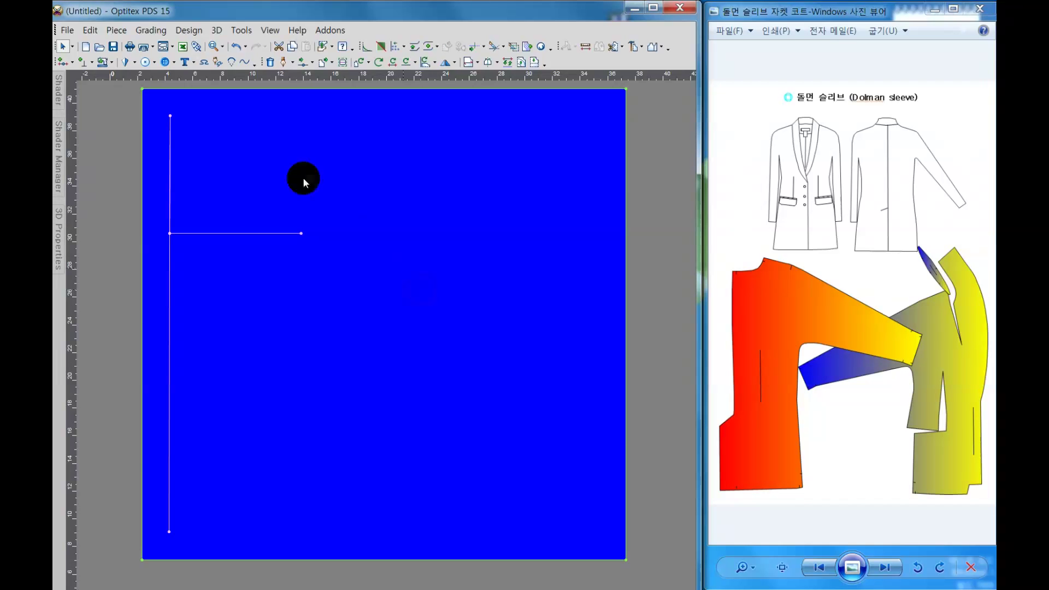
Step: Draw an 11.5-unit hem line right from the vertical line's bottom end
click(284, 63)
drag(188, 536, 176, 532)
click(356, 416)
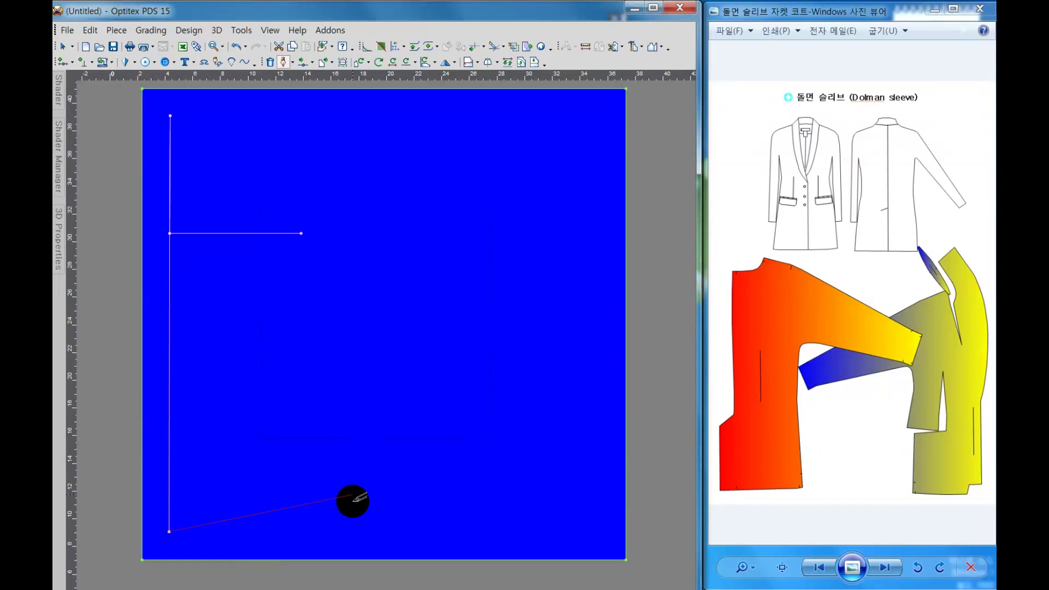
drag(340, 526, 324, 531)
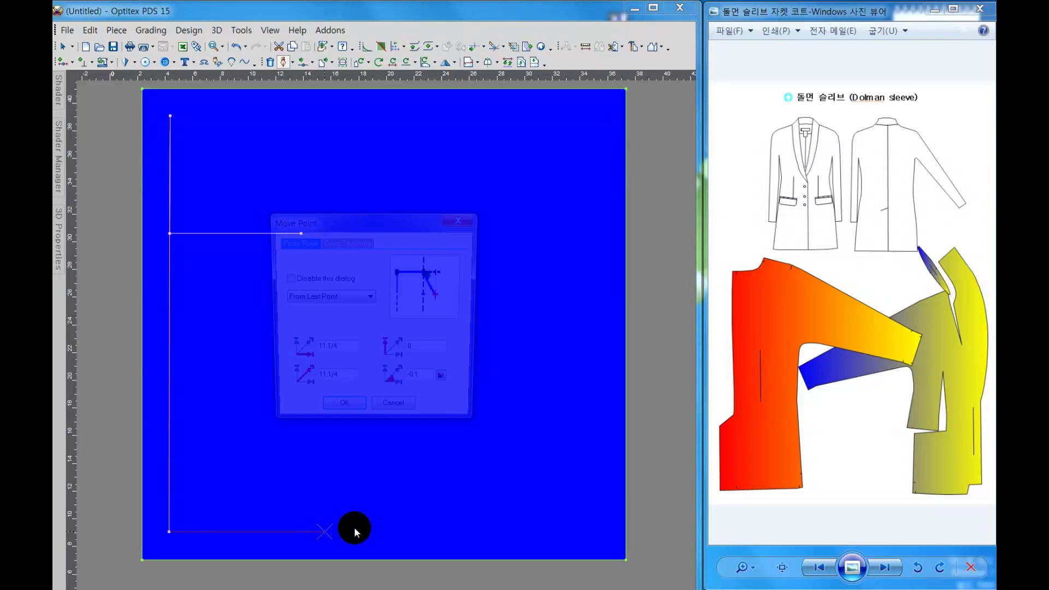
drag(348, 354, 283, 346)
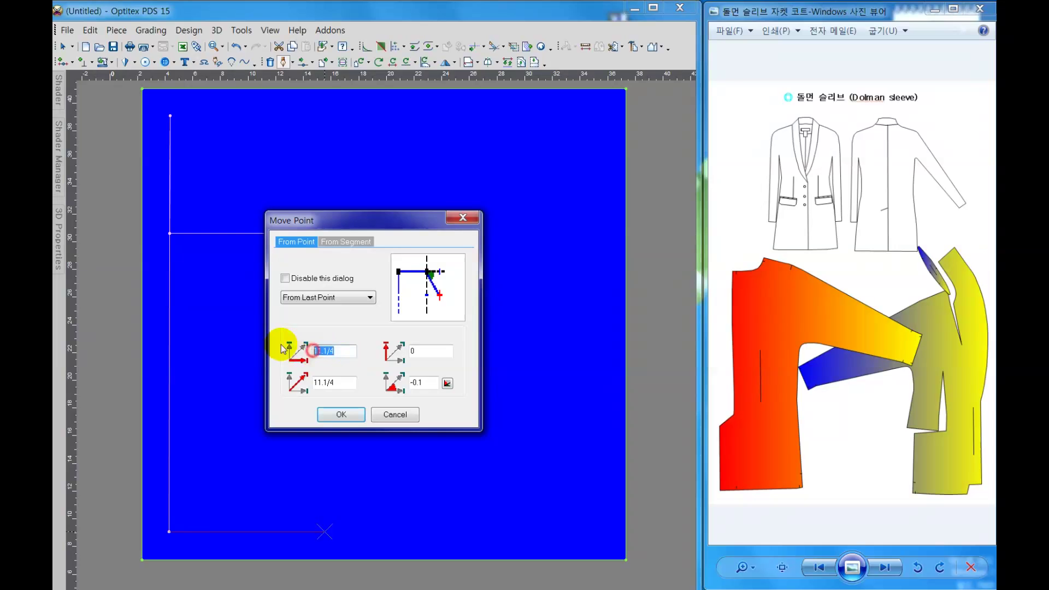
text(1)
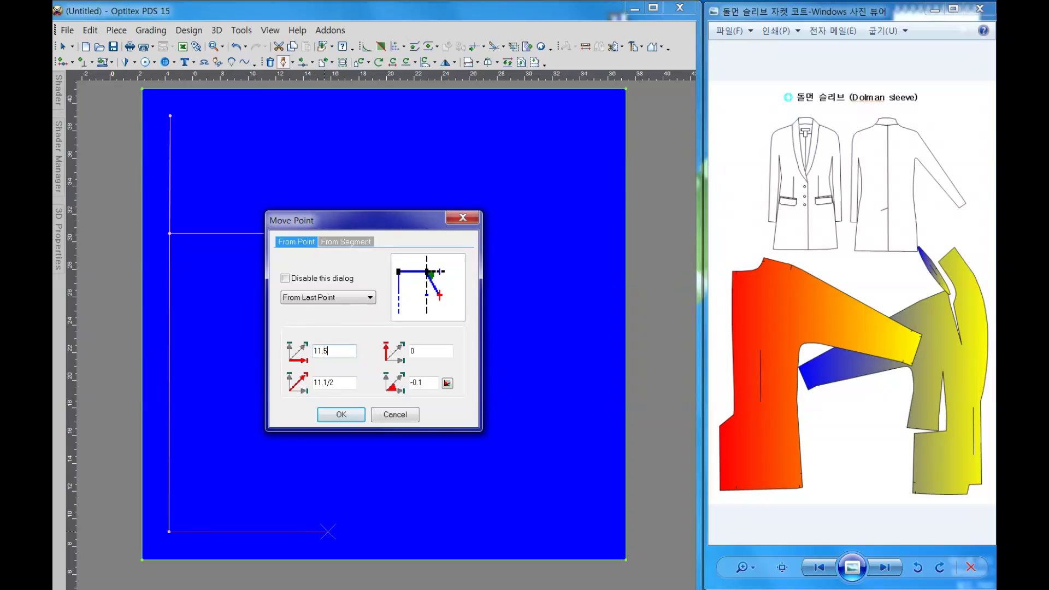
click(341, 414)
Step: Draw a slanted side line up to the chest line's end and finish drafting
mouse_move(317, 515)
mouse_down()
mouse_move(350, 460)
mouse_move(302, 234)
mouse_up()
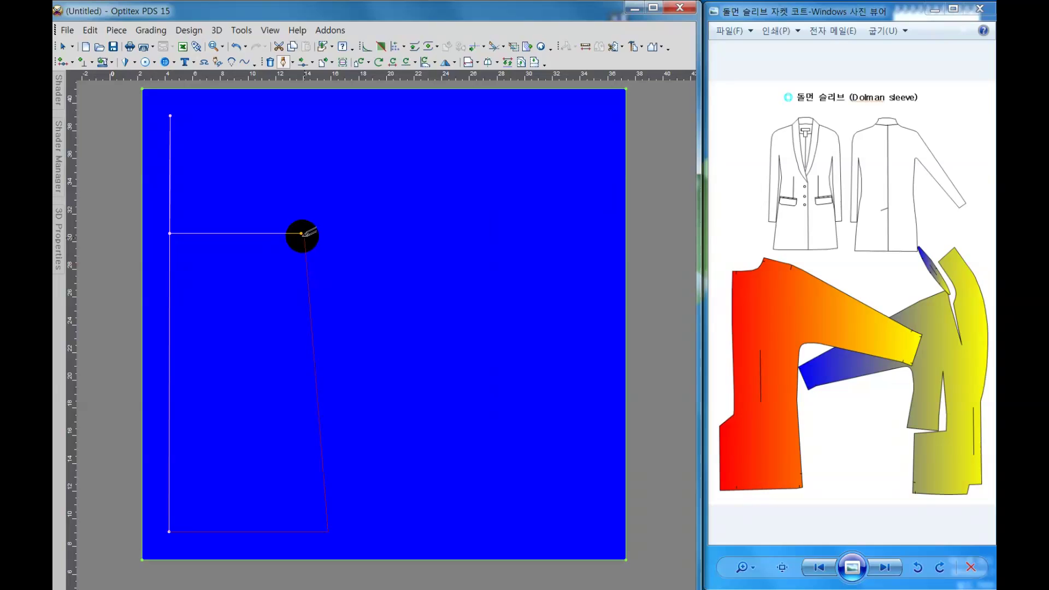
click(340, 412)
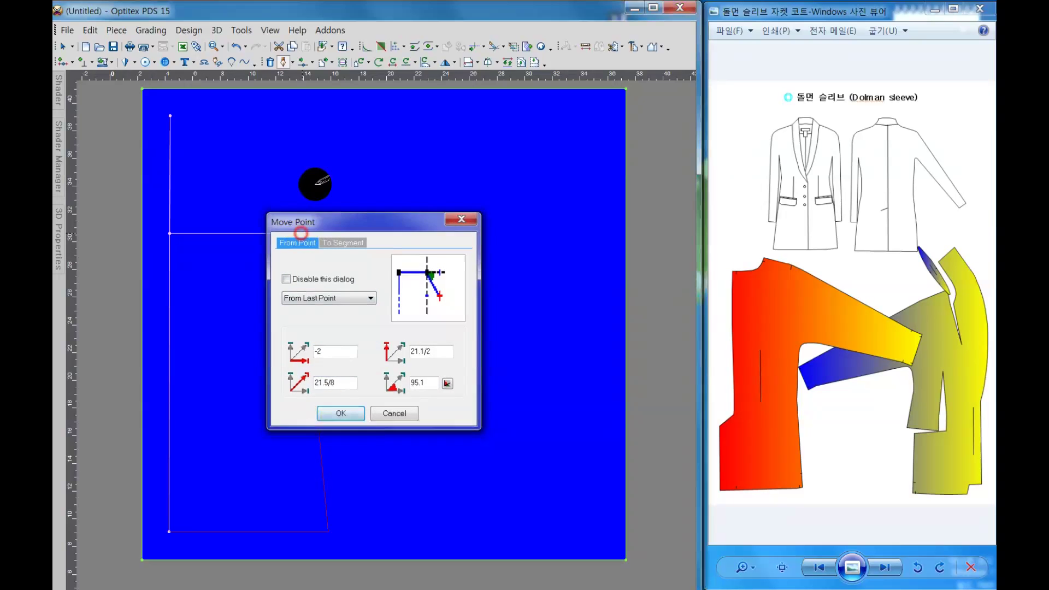
right_click(330, 201)
click(355, 253)
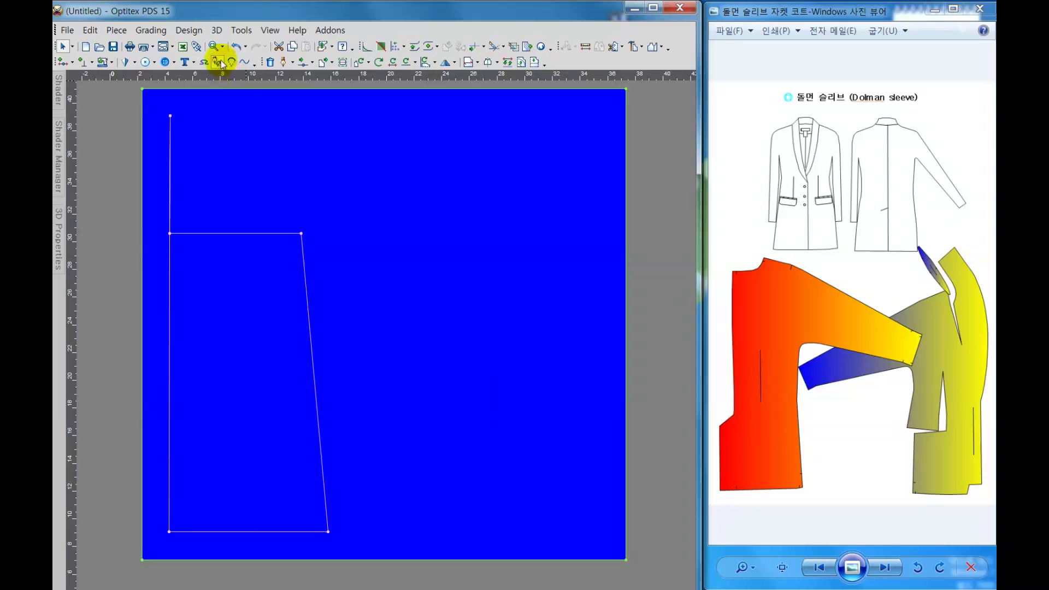
click(288, 64)
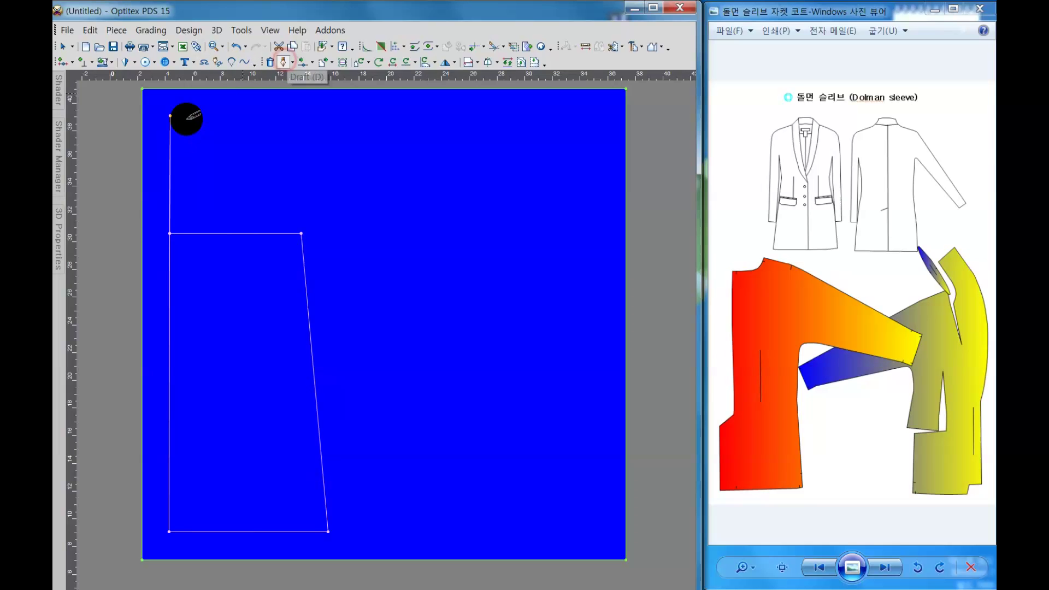
Step: Draw the top line rightward from the top-left point and finish drafting
click(171, 116)
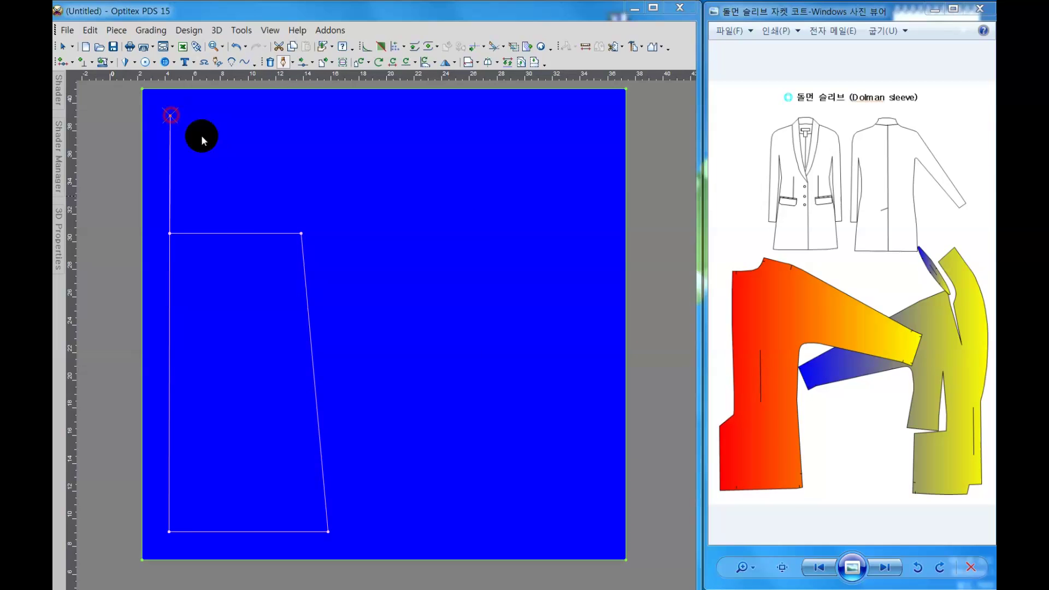
key(Return)
click(340, 413)
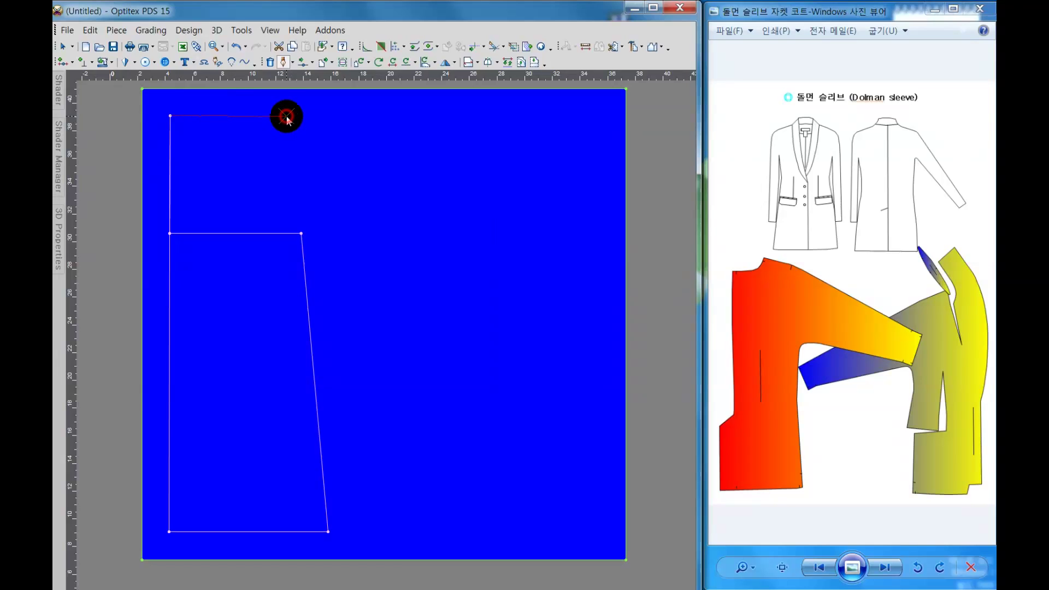
click(286, 116)
click(346, 412)
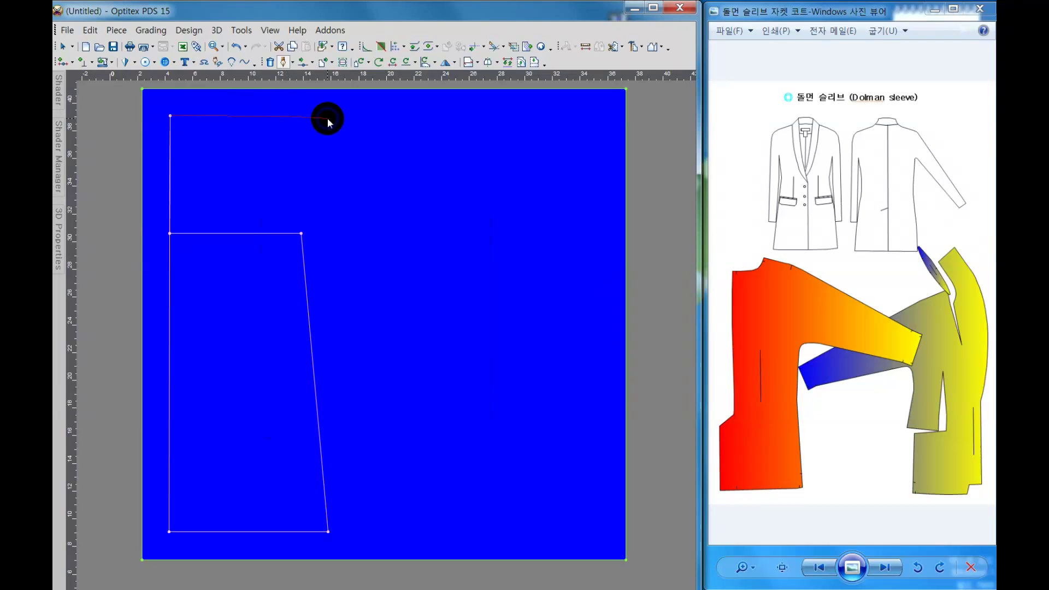
right_click(328, 122)
click(395, 169)
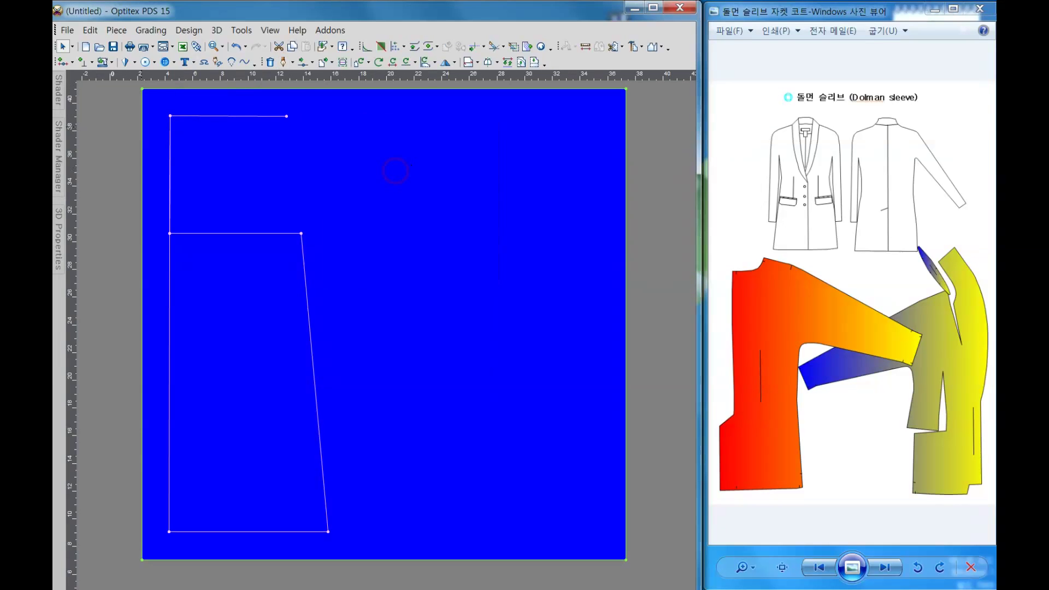
Step: Place a point 7.5 along the chest line from its left end
click(283, 63)
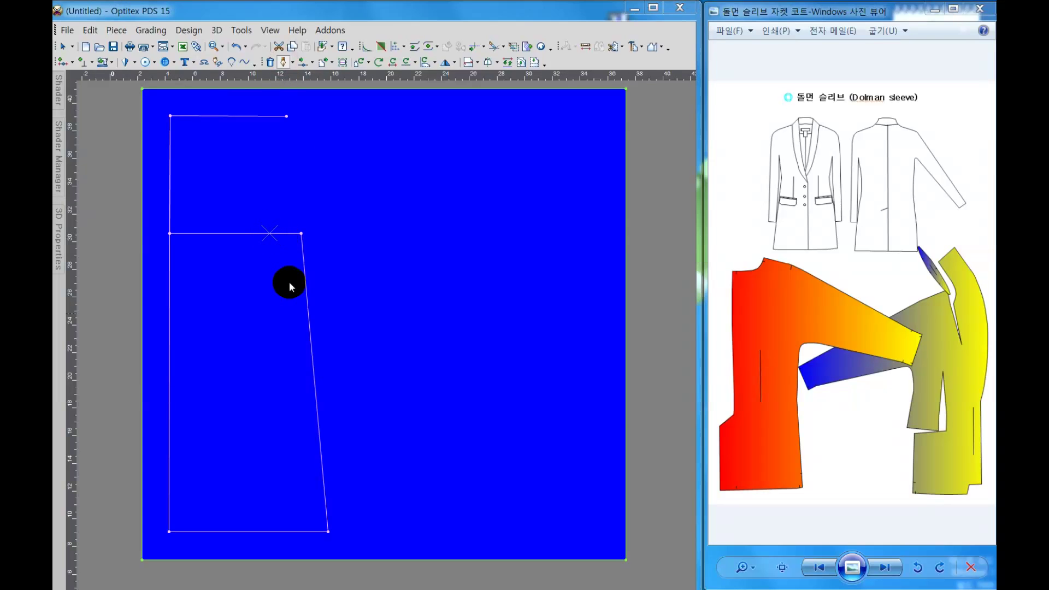
click(307, 304)
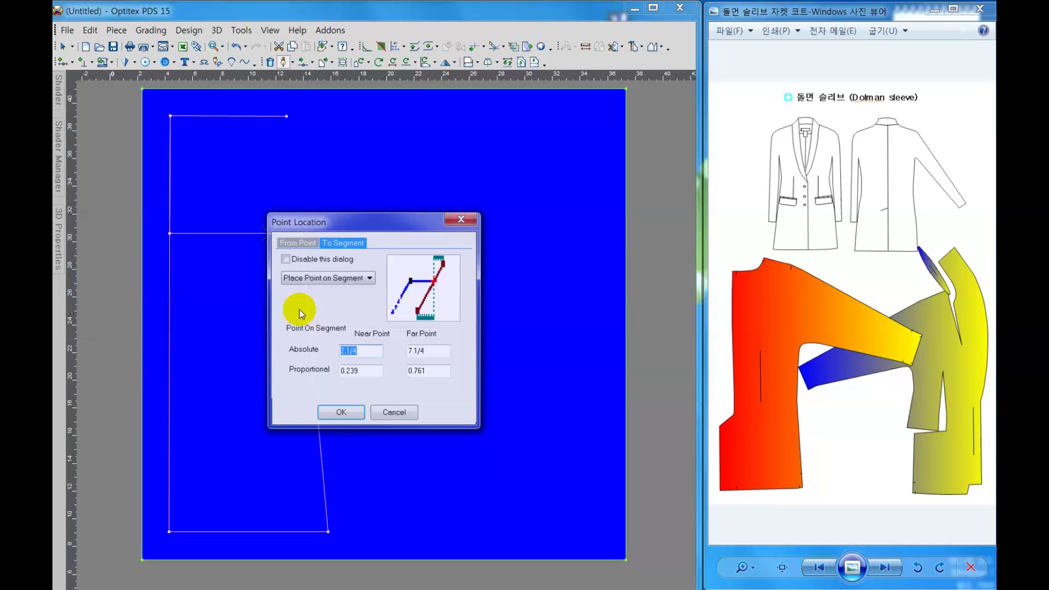
click(393, 413)
click(169, 232)
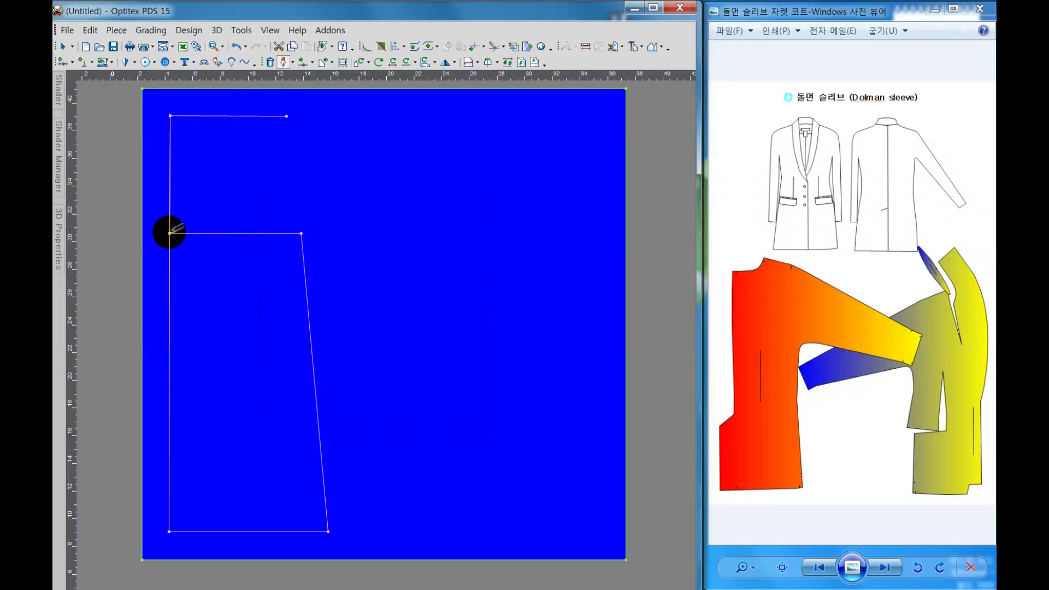
click(169, 233)
click(339, 414)
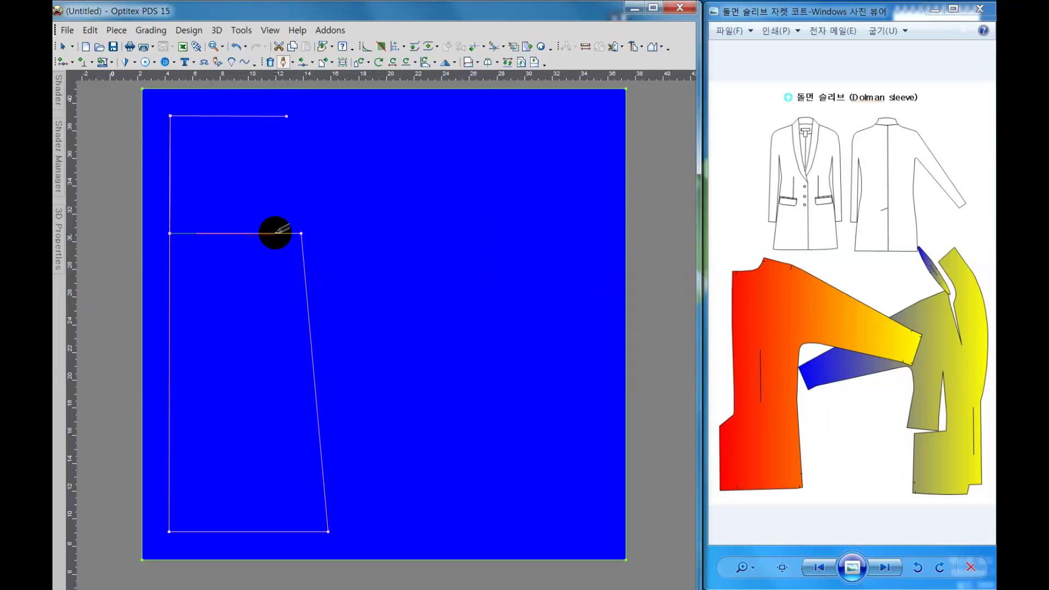
click(275, 235)
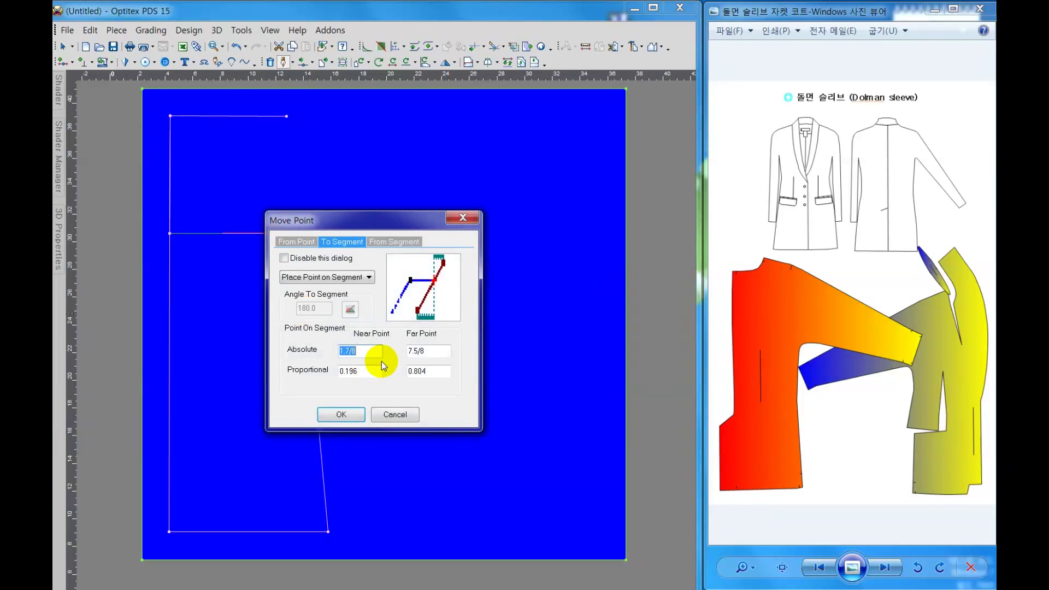
click(394, 242)
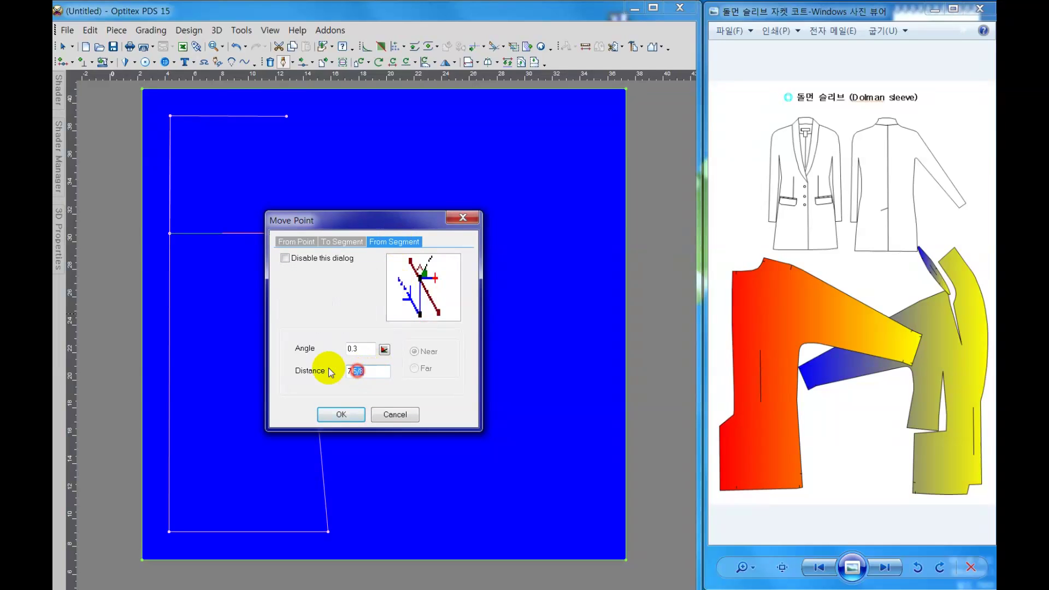
text(7.5)
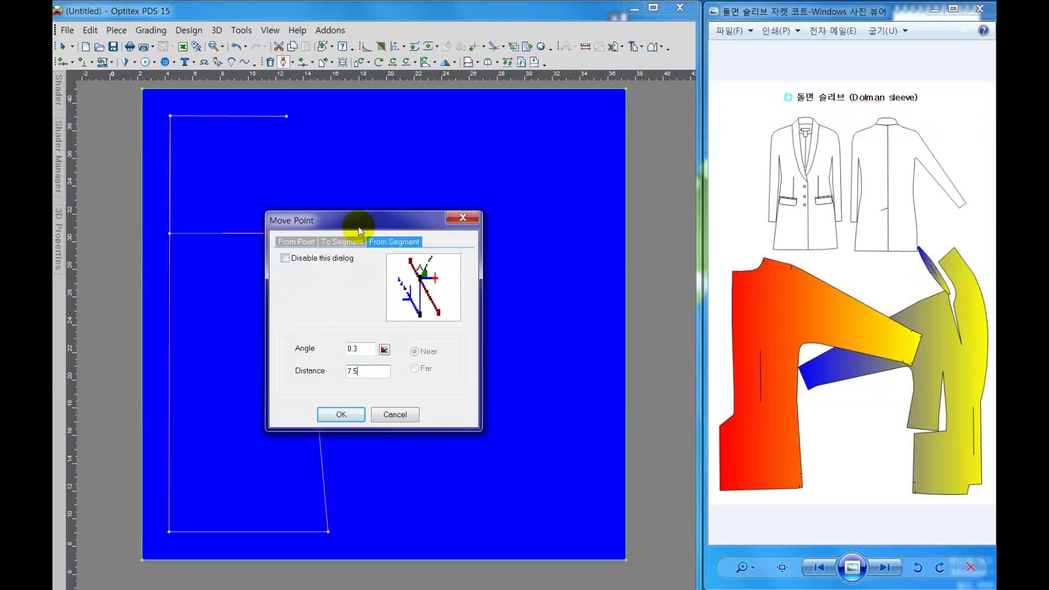
drag(352, 222, 409, 223)
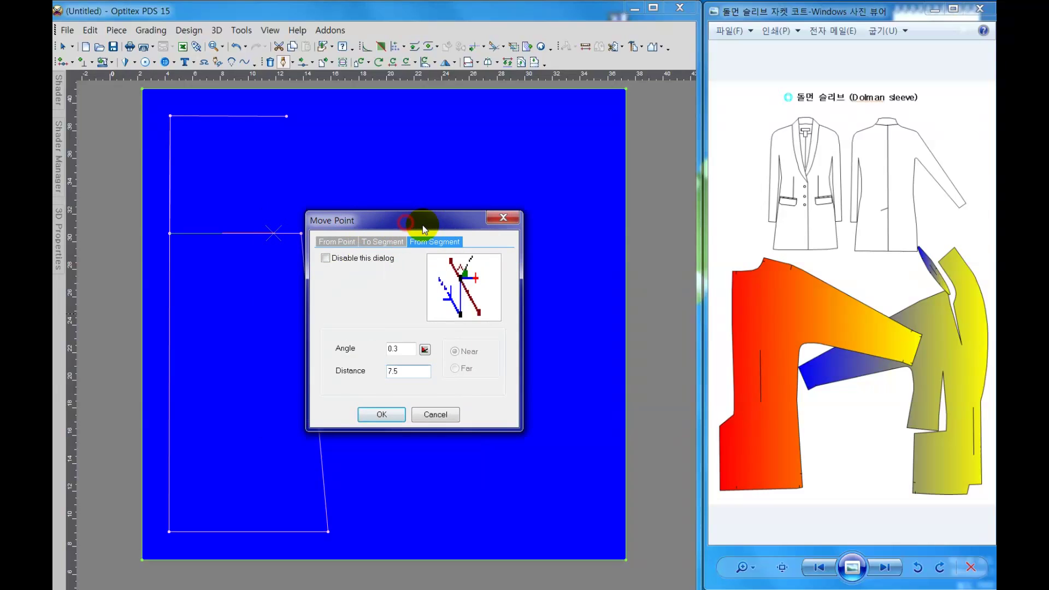
click(403, 415)
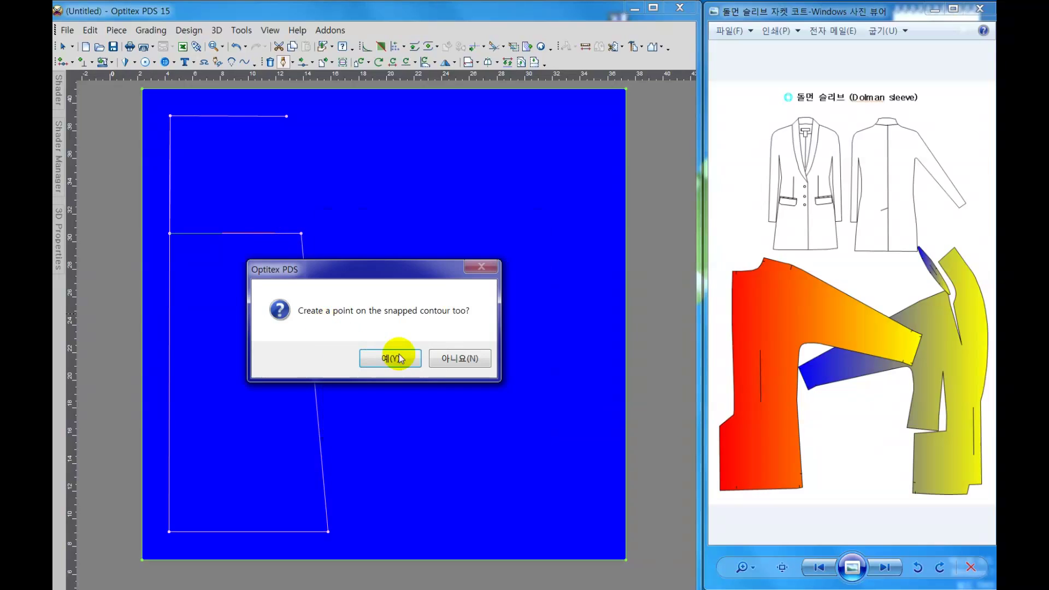
click(399, 364)
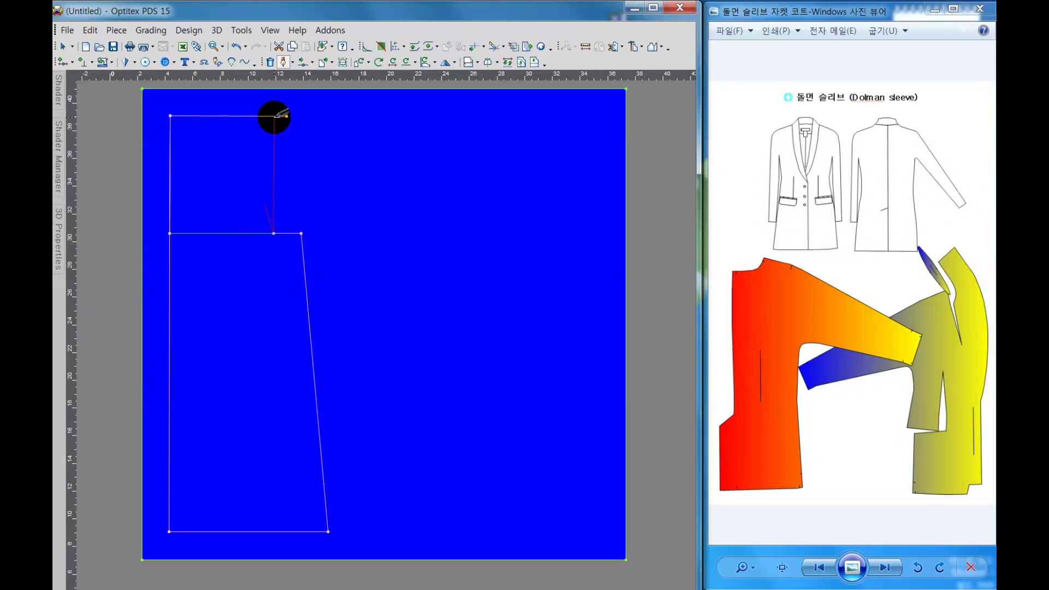
Step: Raise a vertical line from that point to the top line, adding a point there
click(274, 116)
click(352, 411)
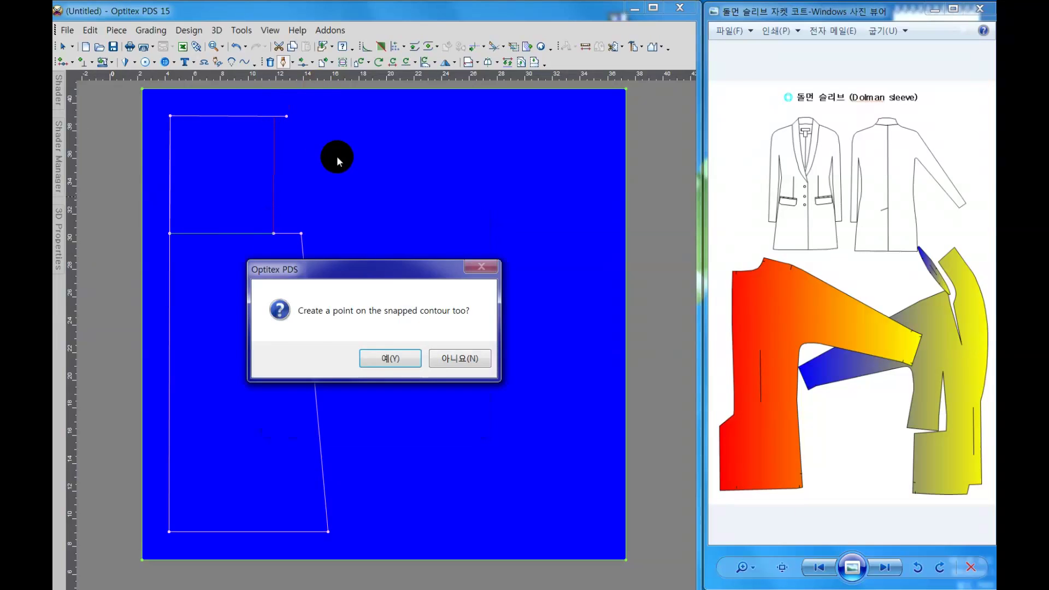
click(374, 358)
right_click(328, 143)
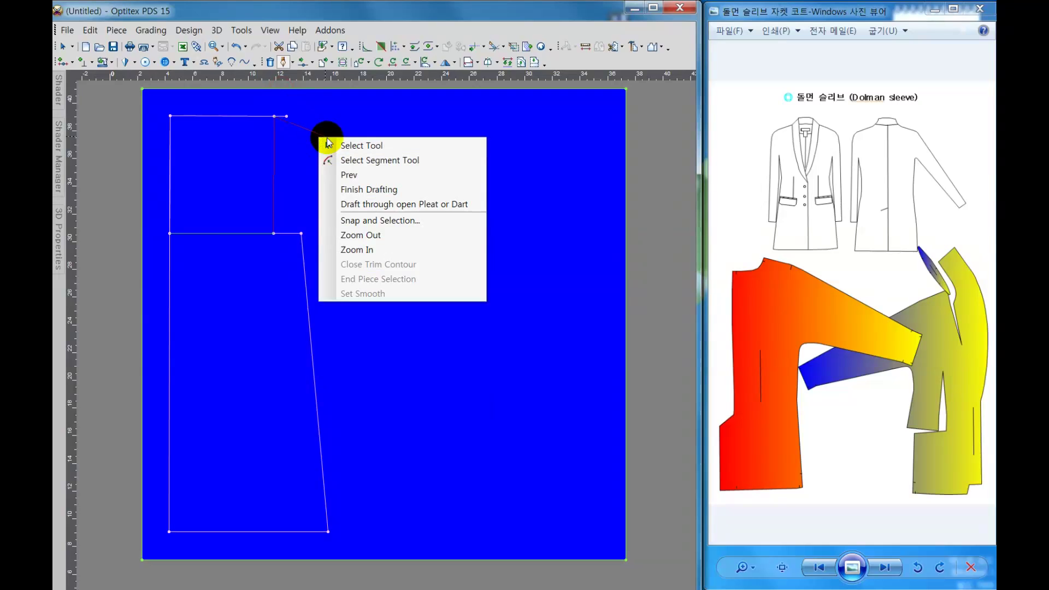
click(333, 145)
Step: Draft from the chest line's left end to a point 7.25 along it
click(467, 305)
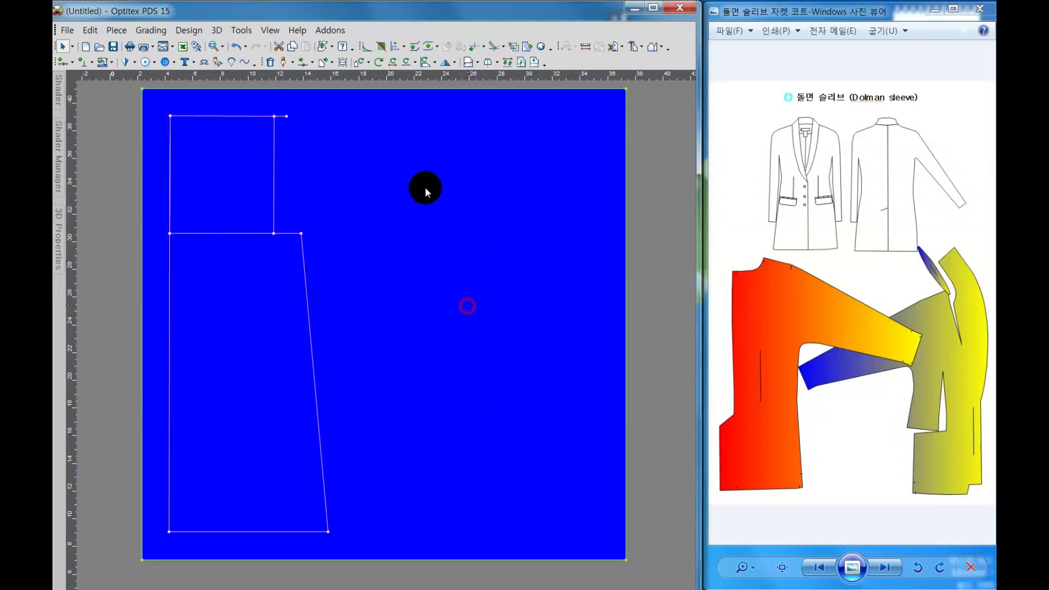
click(283, 62)
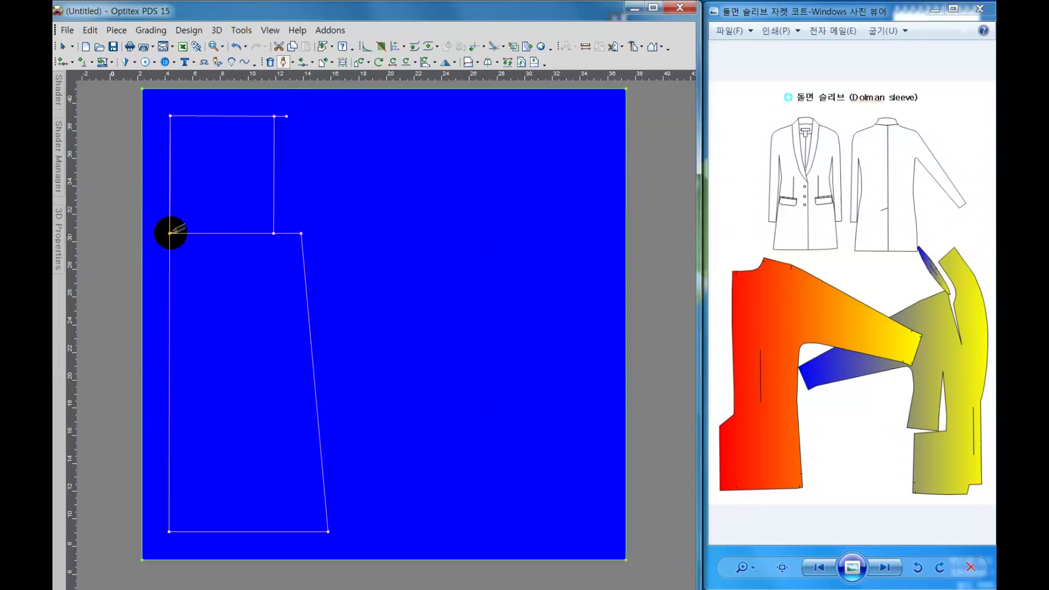
click(170, 233)
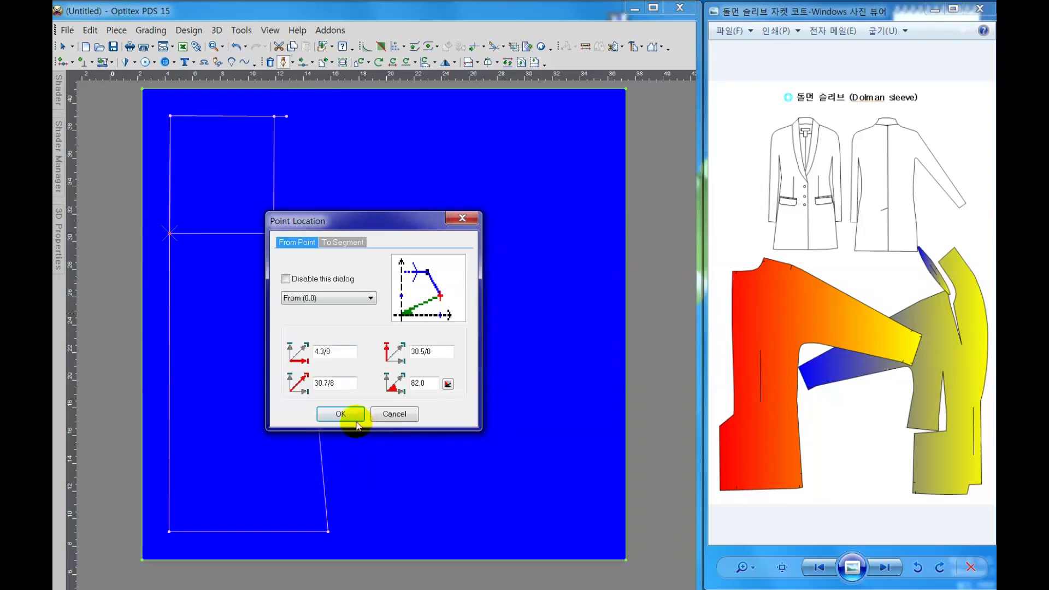
click(341, 411)
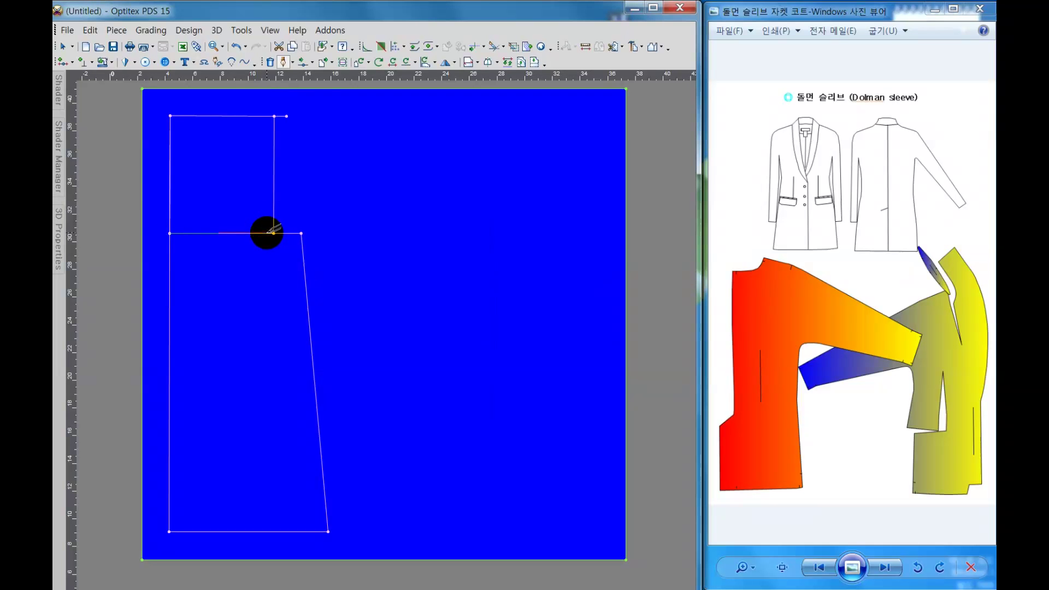
click(267, 233)
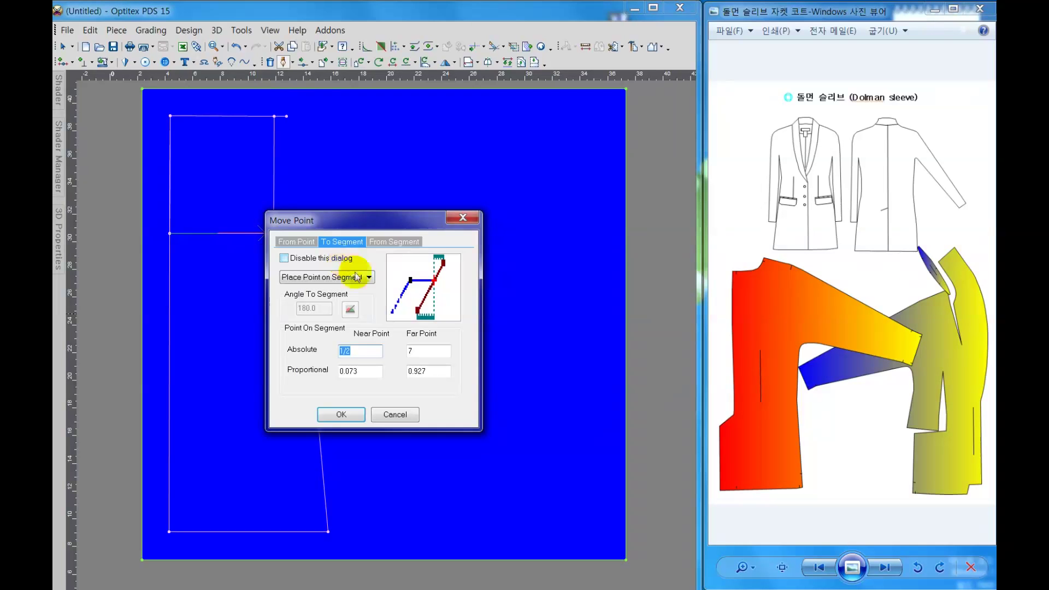
click(394, 241)
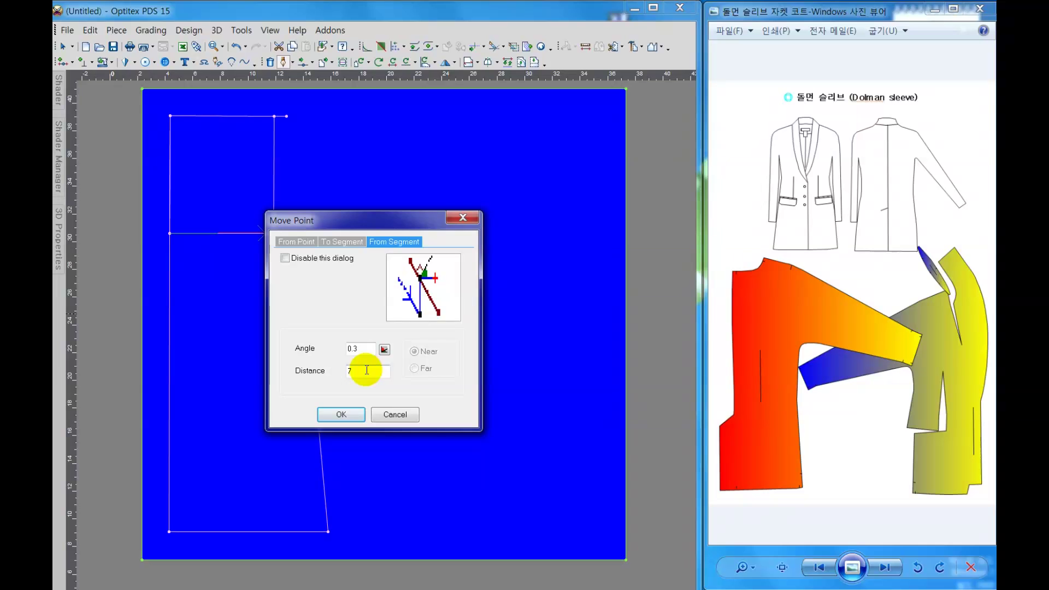
click(367, 370)
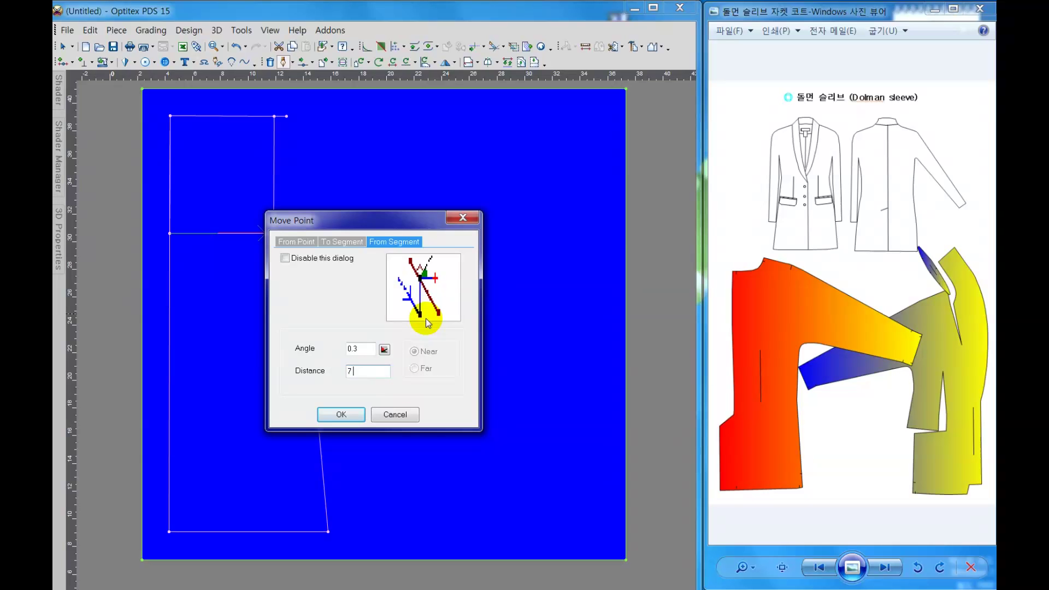
key(BackSpace)
text(7)
text(.25)
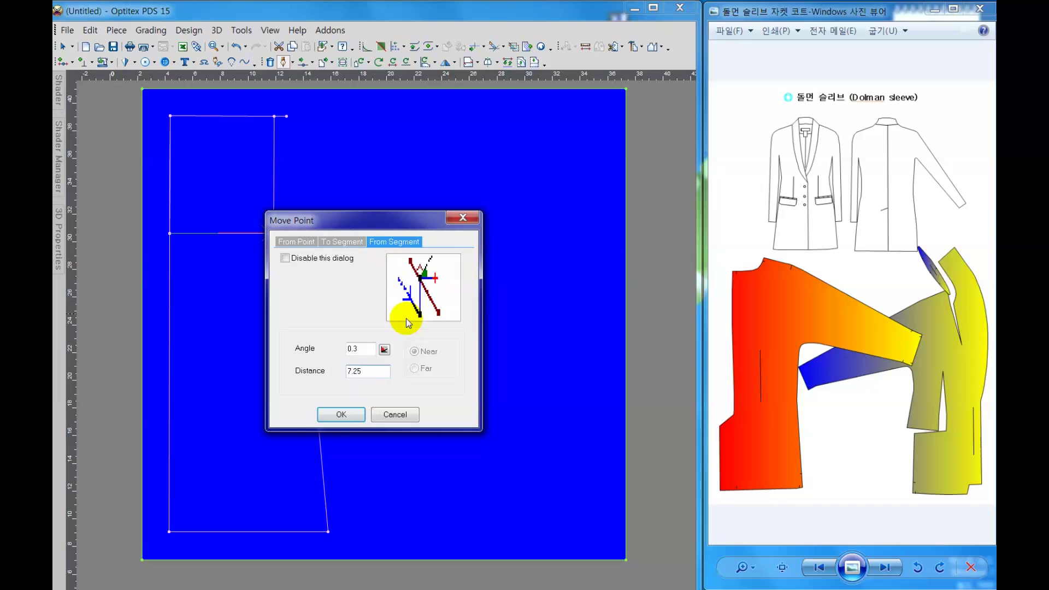
key(Return)
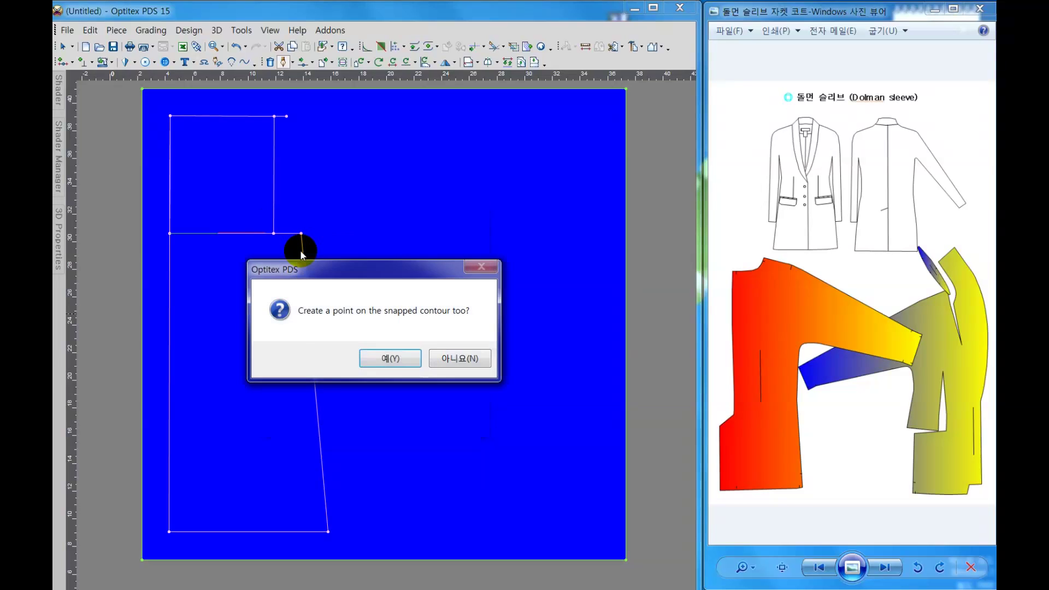
click(384, 358)
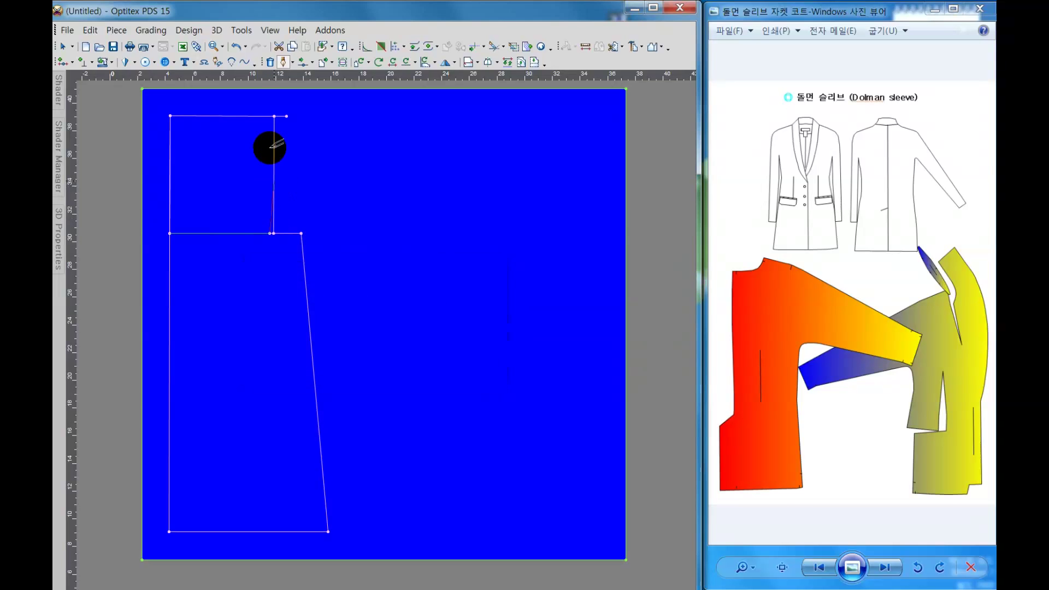
Step: Add a point 3/8 along the top line near the corner and return to Select
click(272, 117)
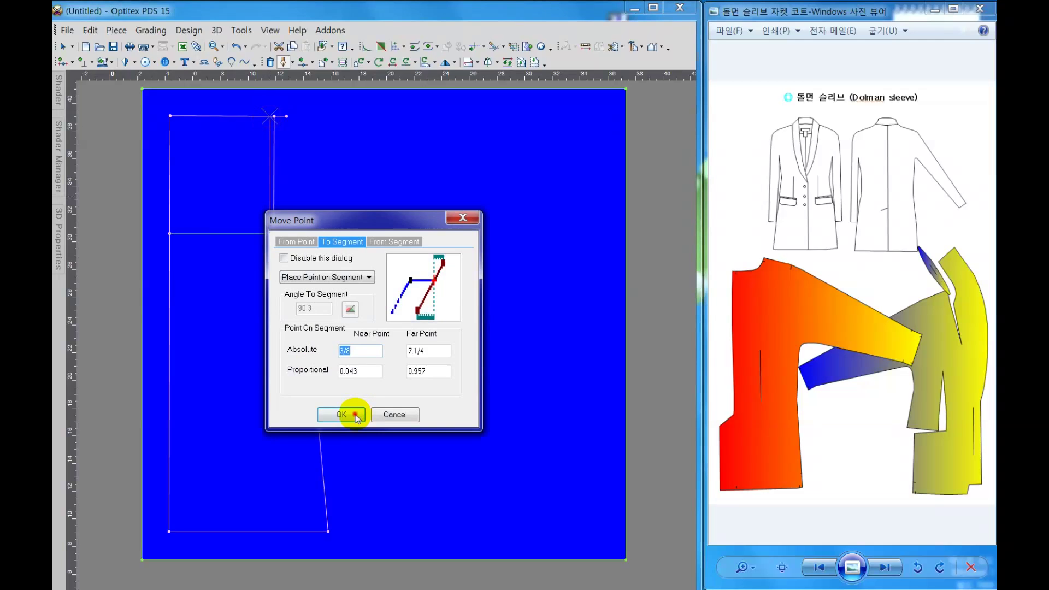
click(356, 417)
click(381, 362)
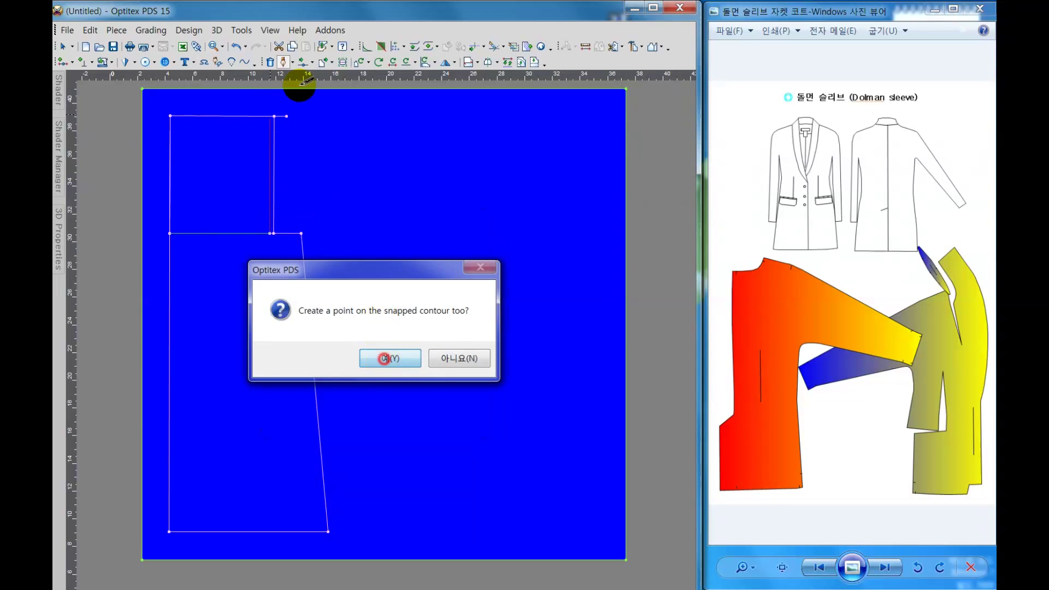
right_click(361, 144)
click(389, 152)
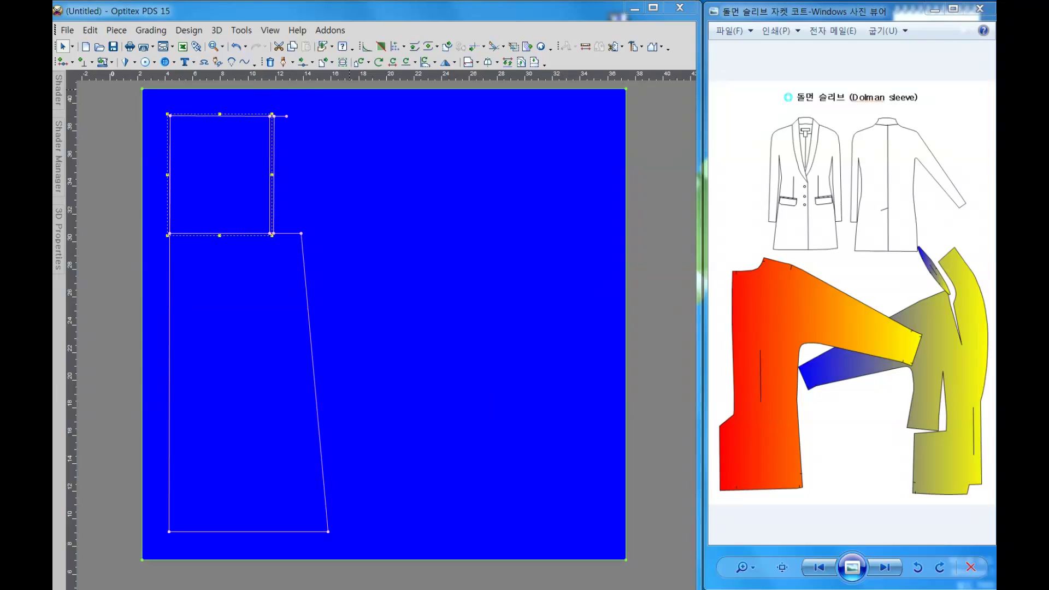
Step: Mark a point 3 units from the top-left corner along the top edge
click(499, 335)
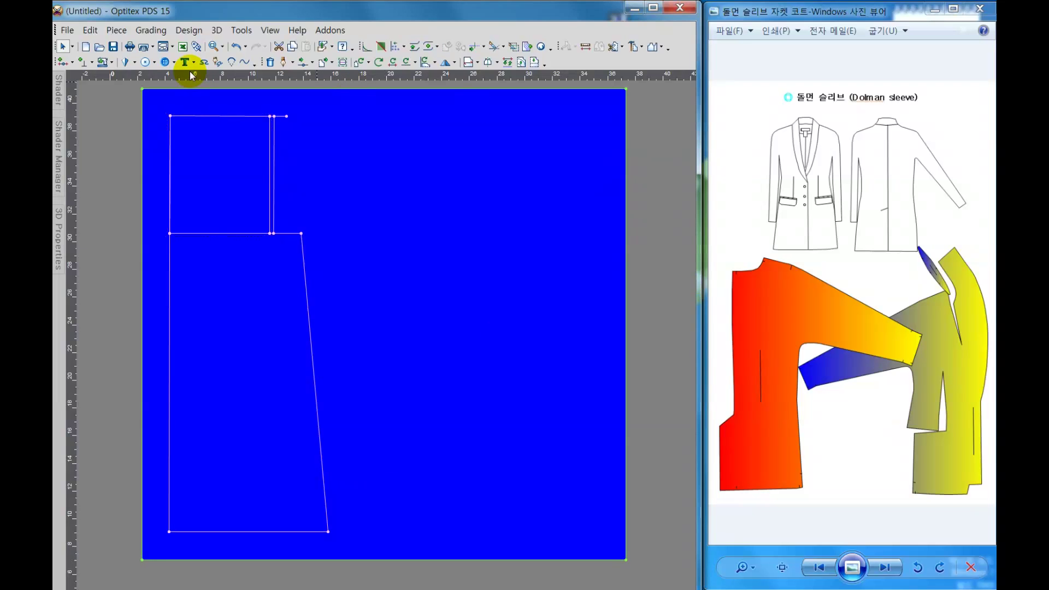
click(282, 61)
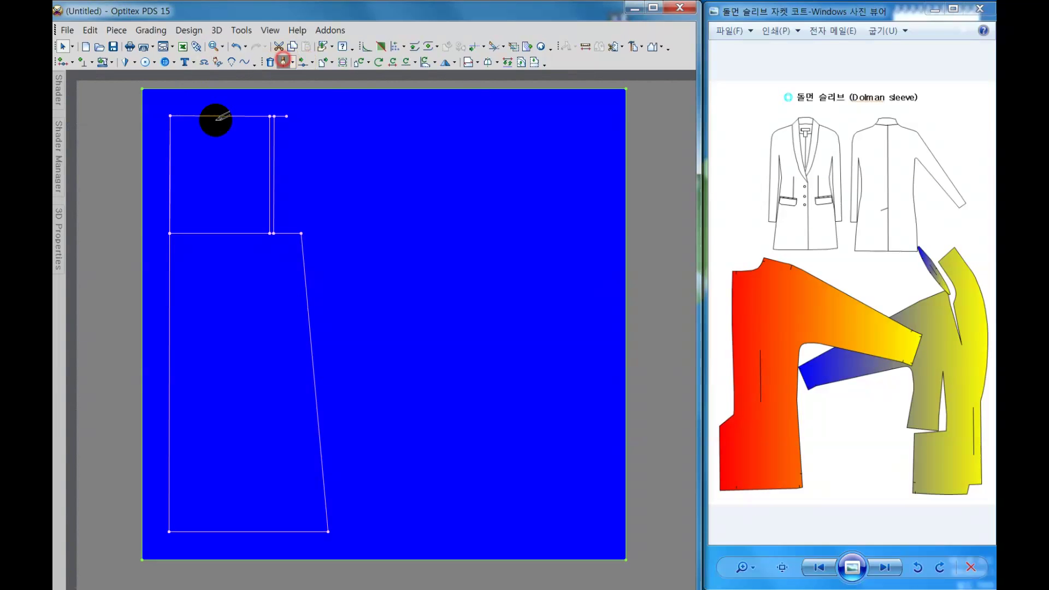
click(170, 115)
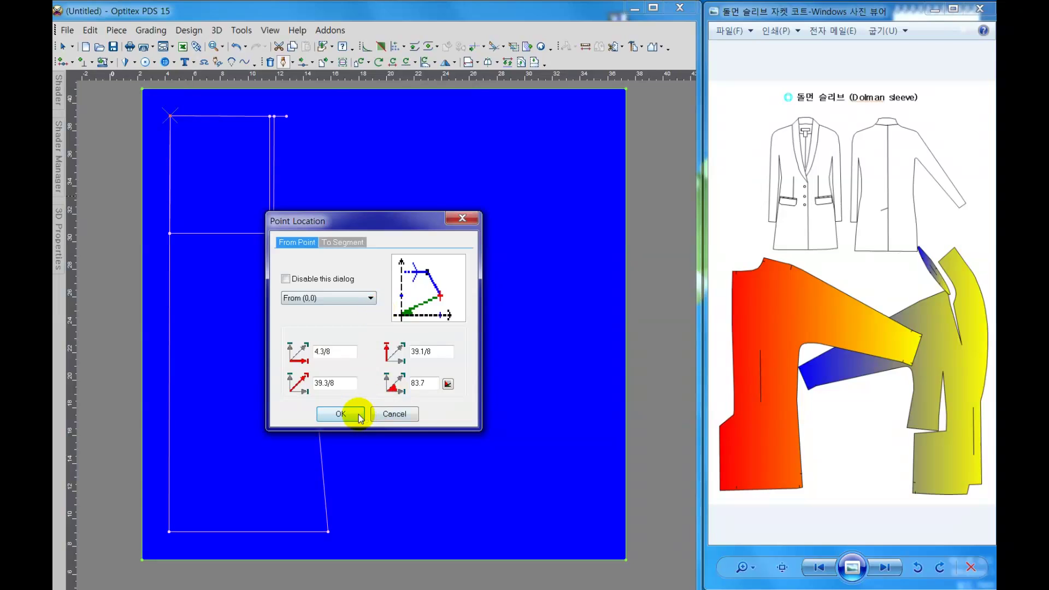
click(360, 419)
click(208, 115)
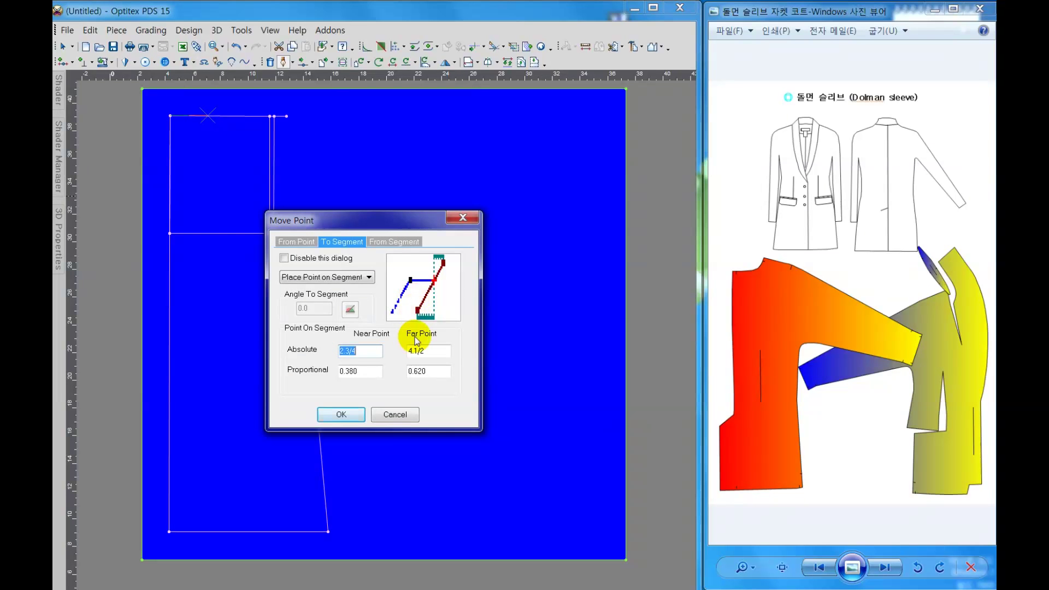
text(3.1)
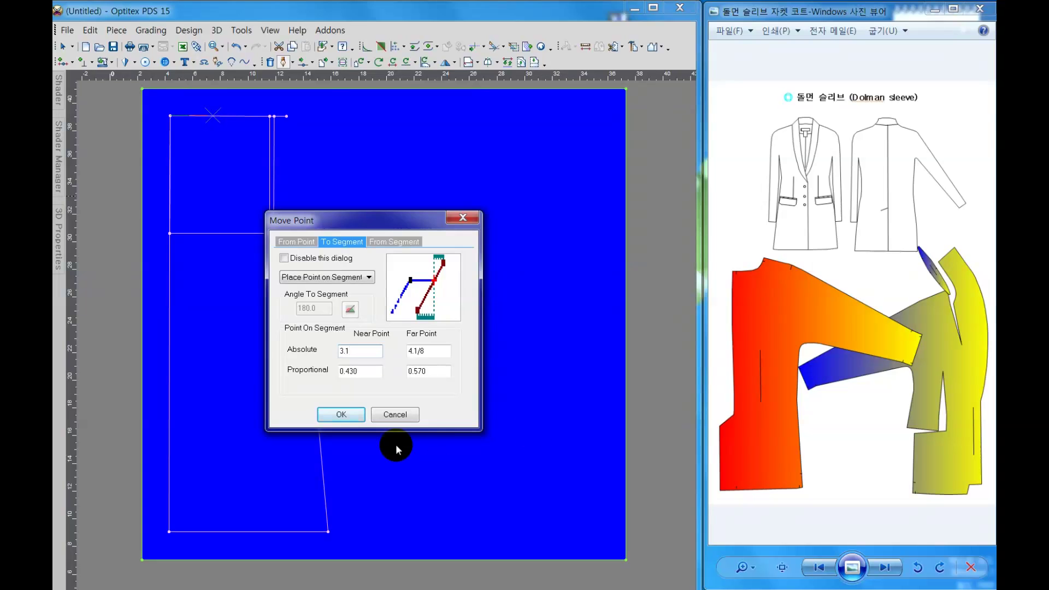
click(346, 415)
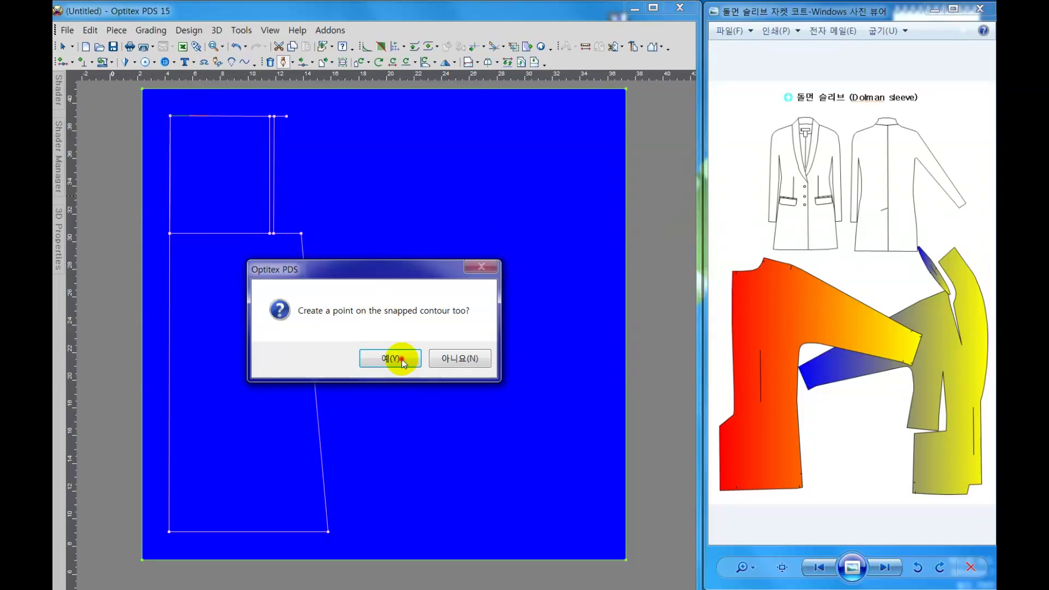
click(390, 358)
right_click(214, 130)
click(240, 140)
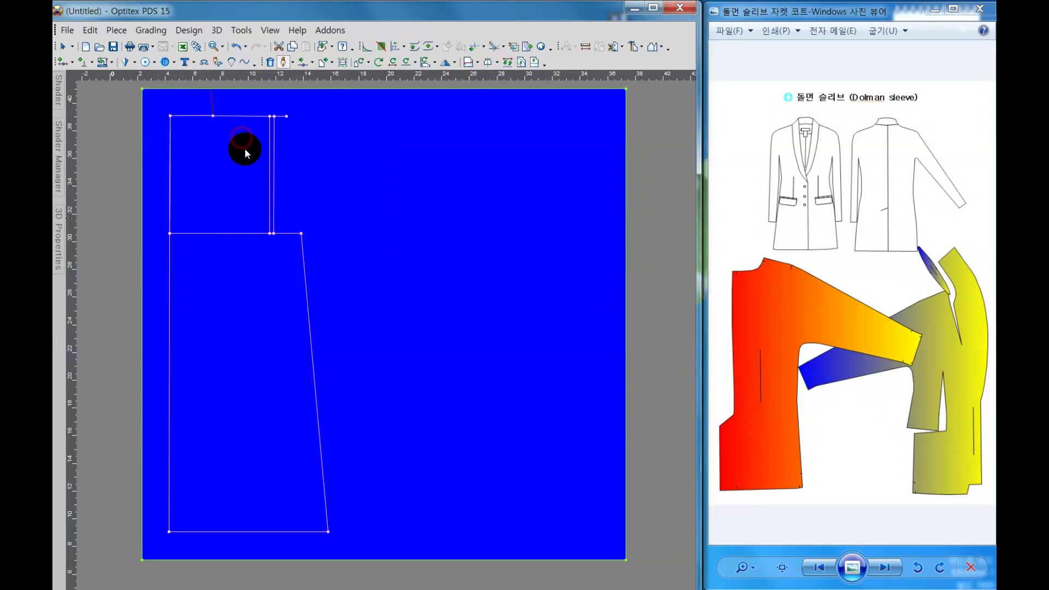
click(316, 174)
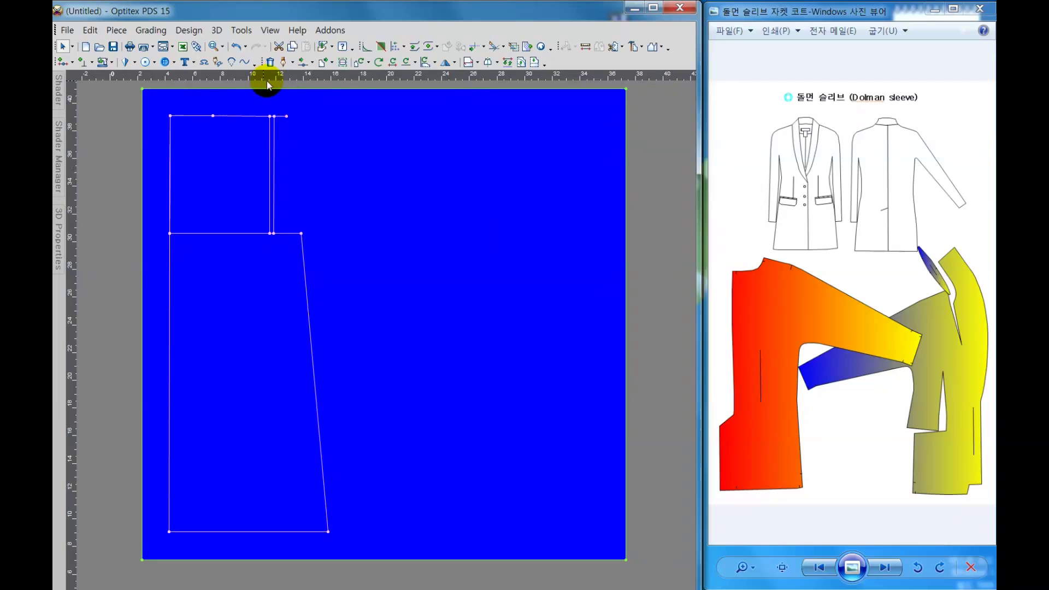
Step: Draw a 0.75-unit vertical line up from that point and finish drafting
click(285, 63)
click(212, 116)
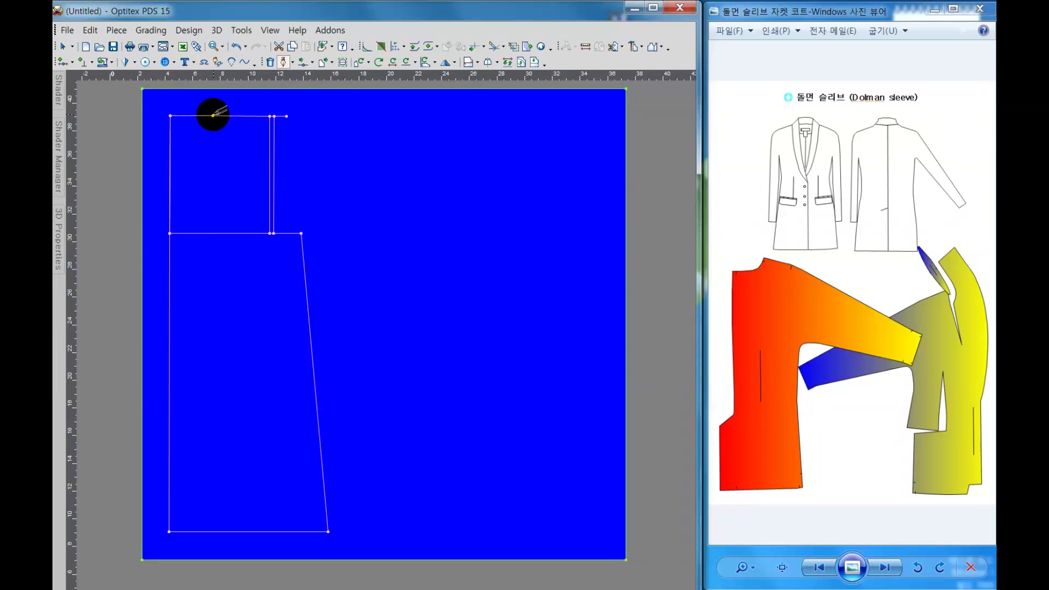
click(339, 412)
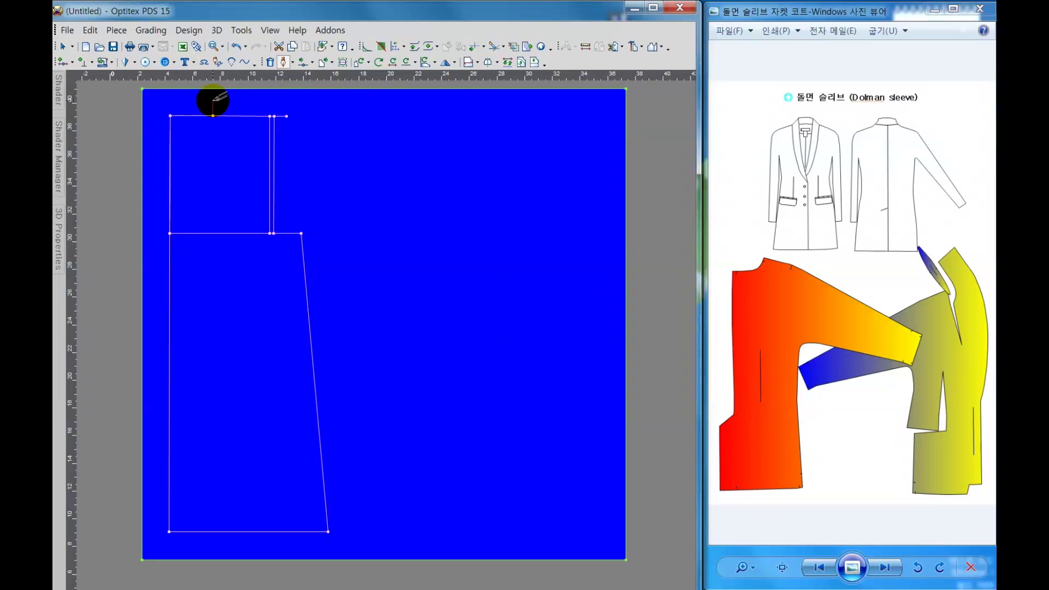
click(213, 102)
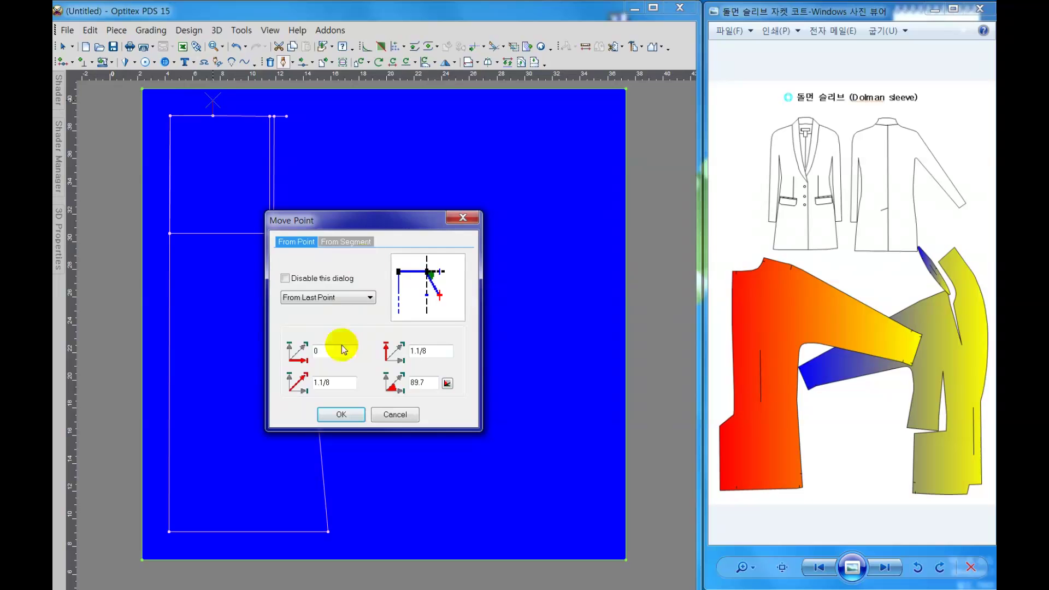
double_click(421, 351)
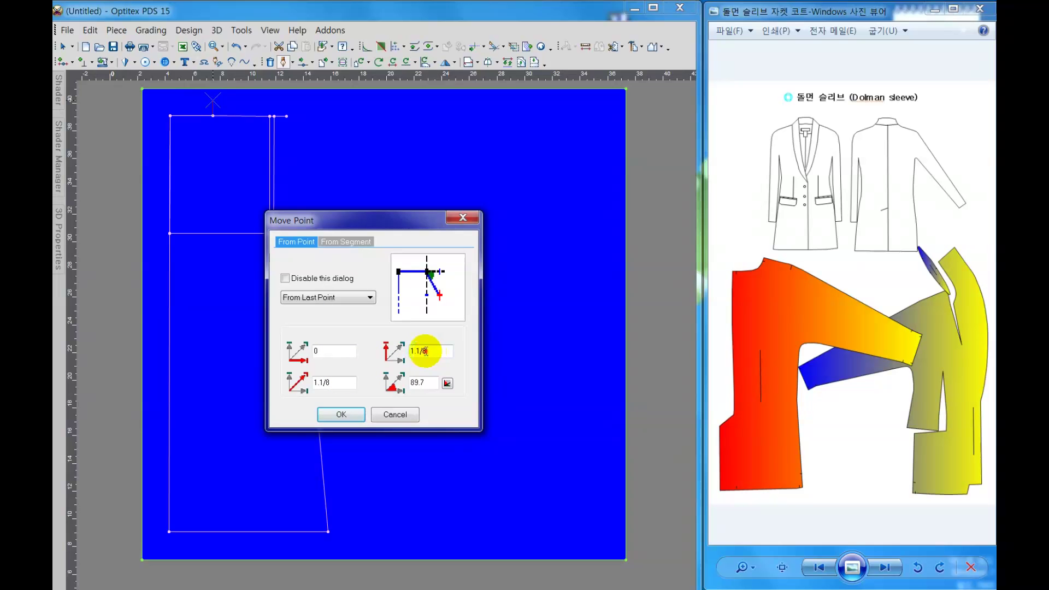
text(0.7)
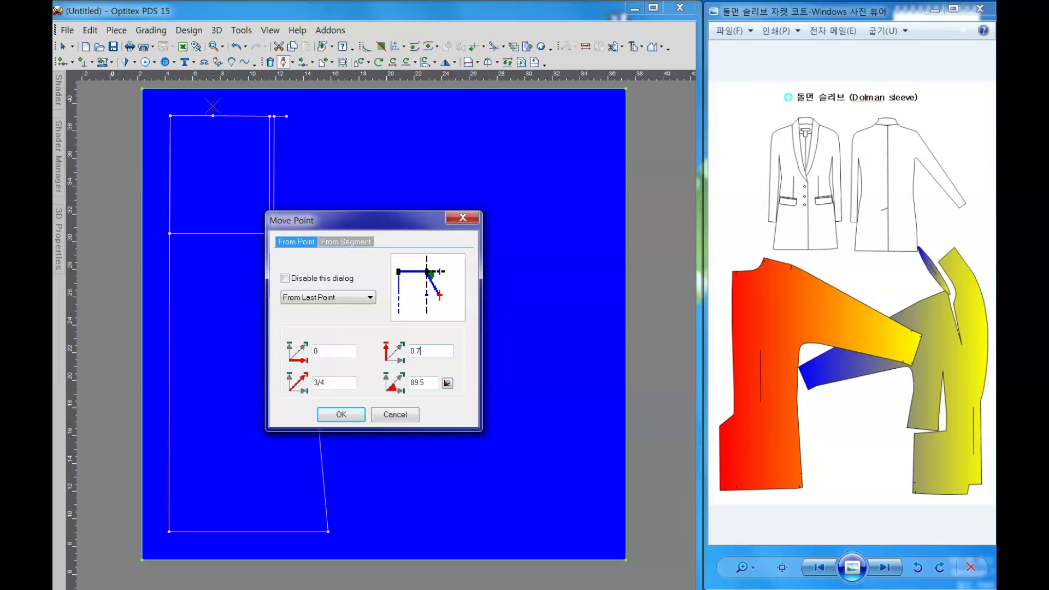
text(5)
click(341, 414)
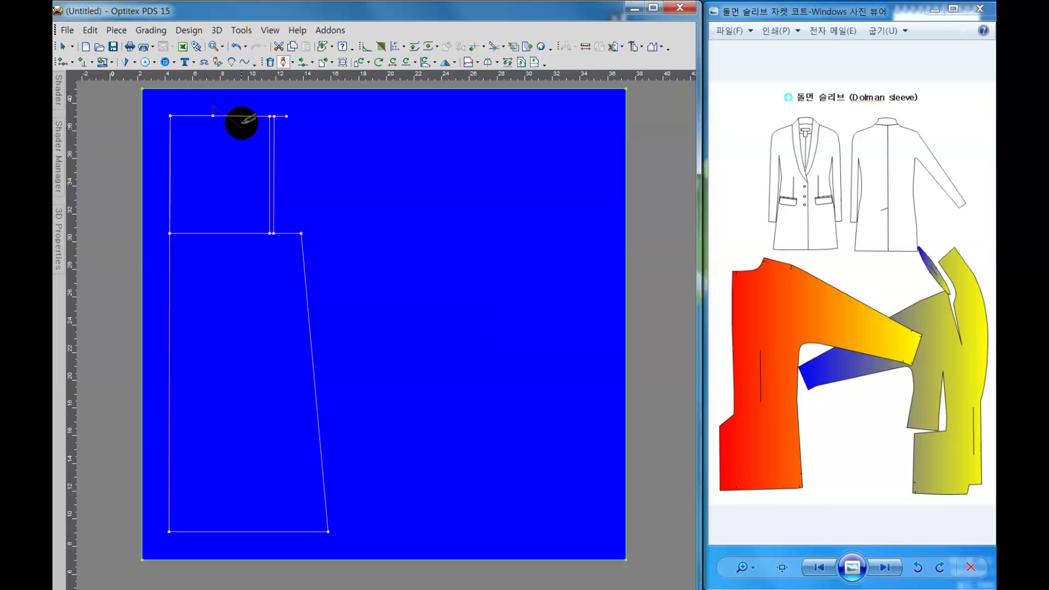
right_click(231, 110)
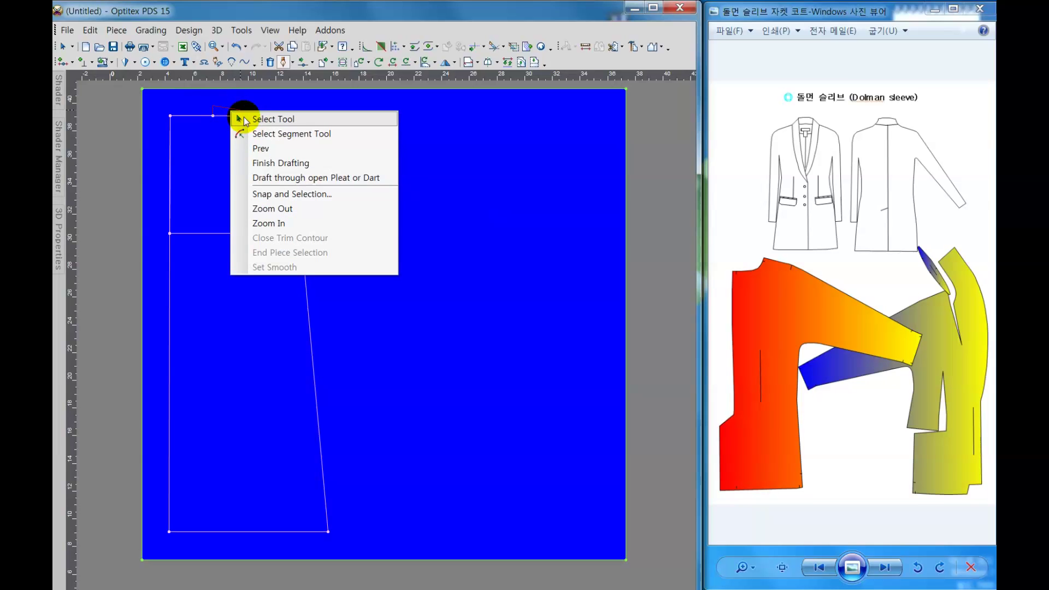
click(244, 119)
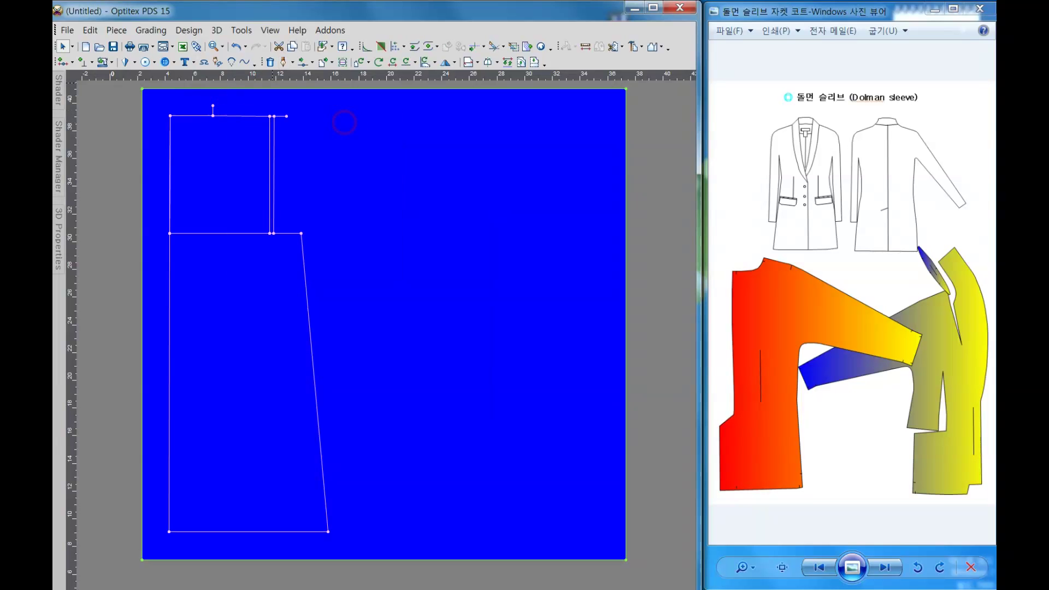
Step: Draft a short line from the top-right corner to a point 0.5 along the segment, adding the snapped-contour point
click(283, 62)
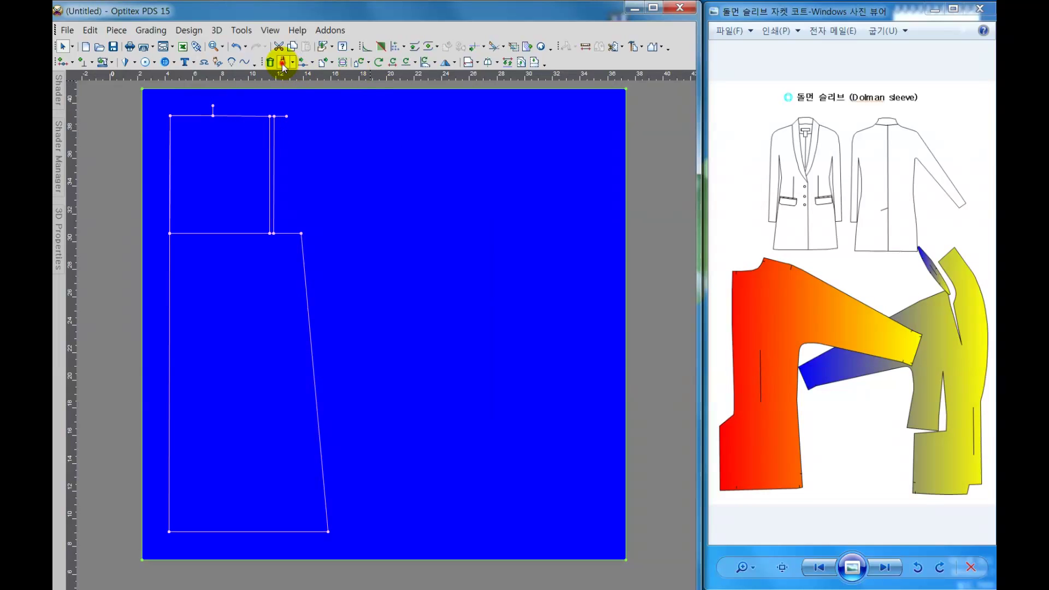
click(276, 115)
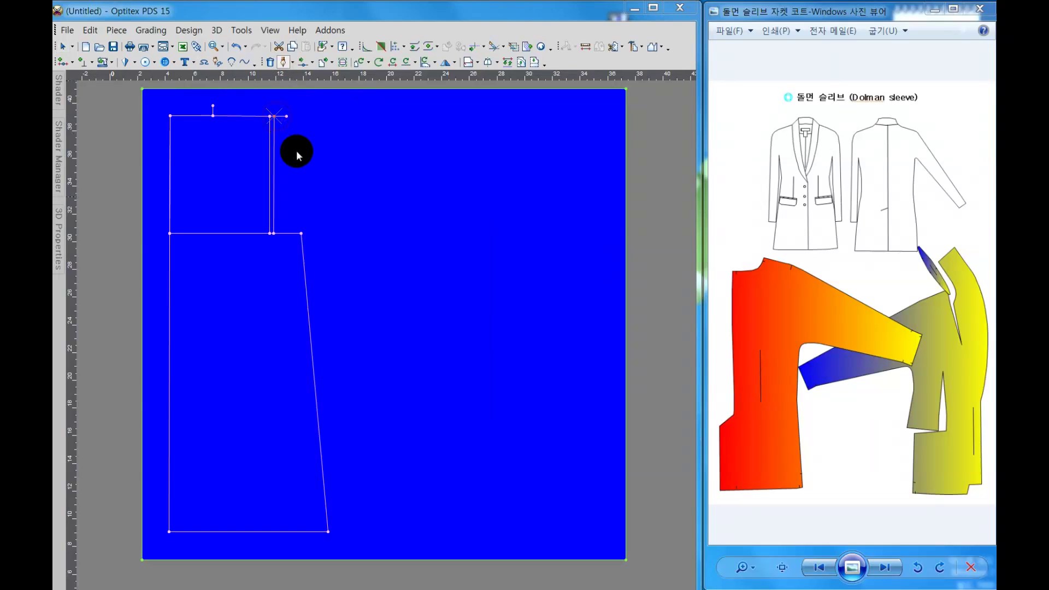
click(337, 416)
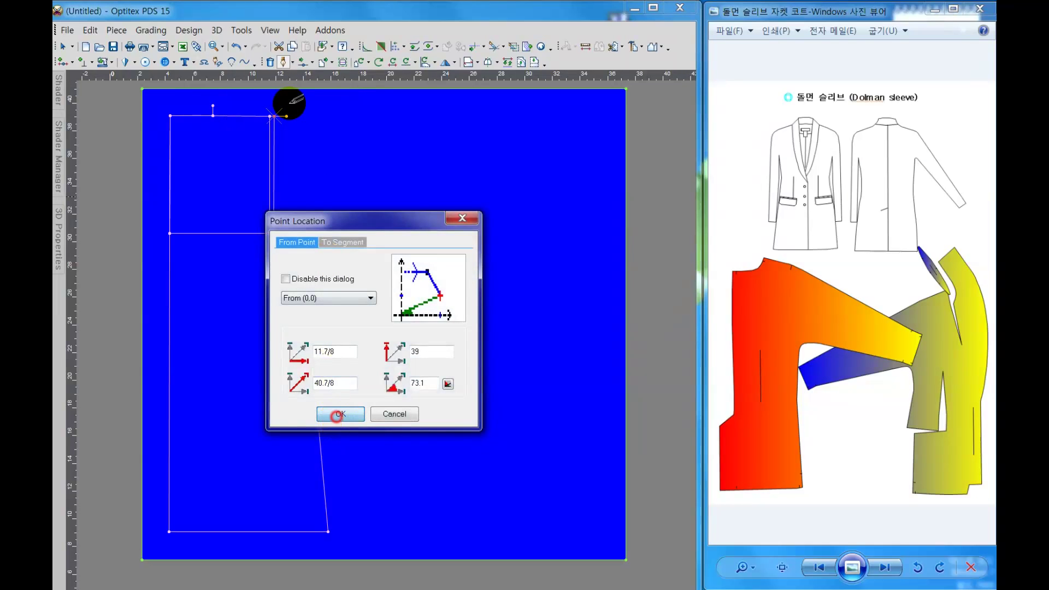
click(274, 131)
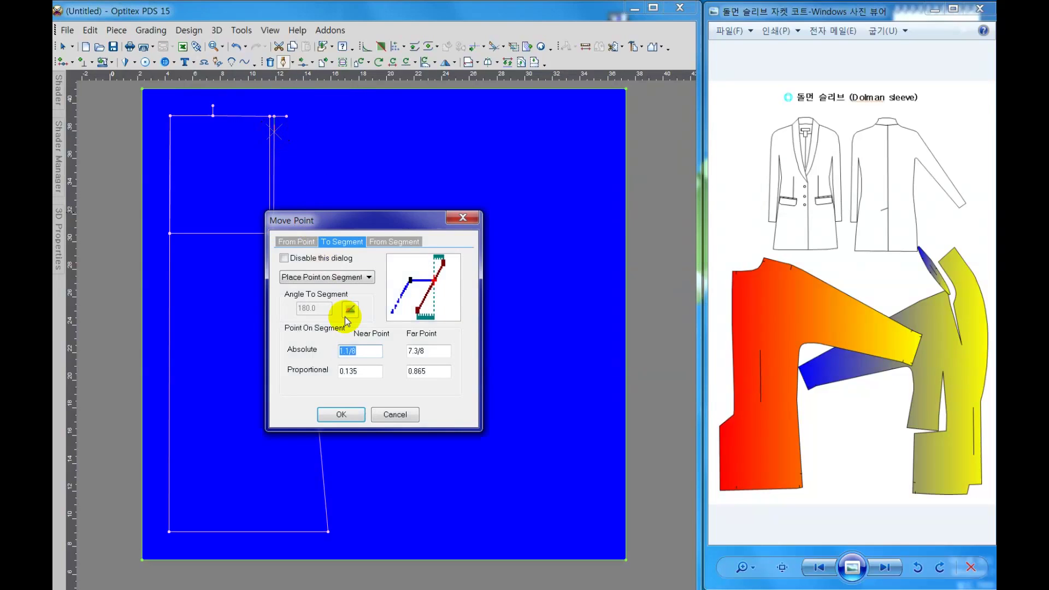
click(407, 244)
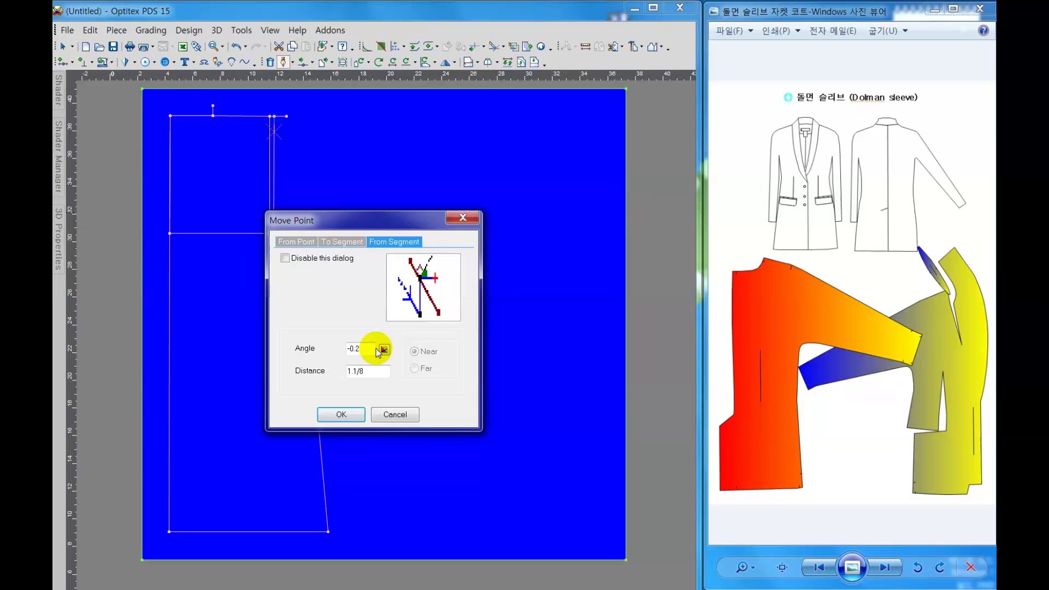
double_click(345, 369)
text(0.5)
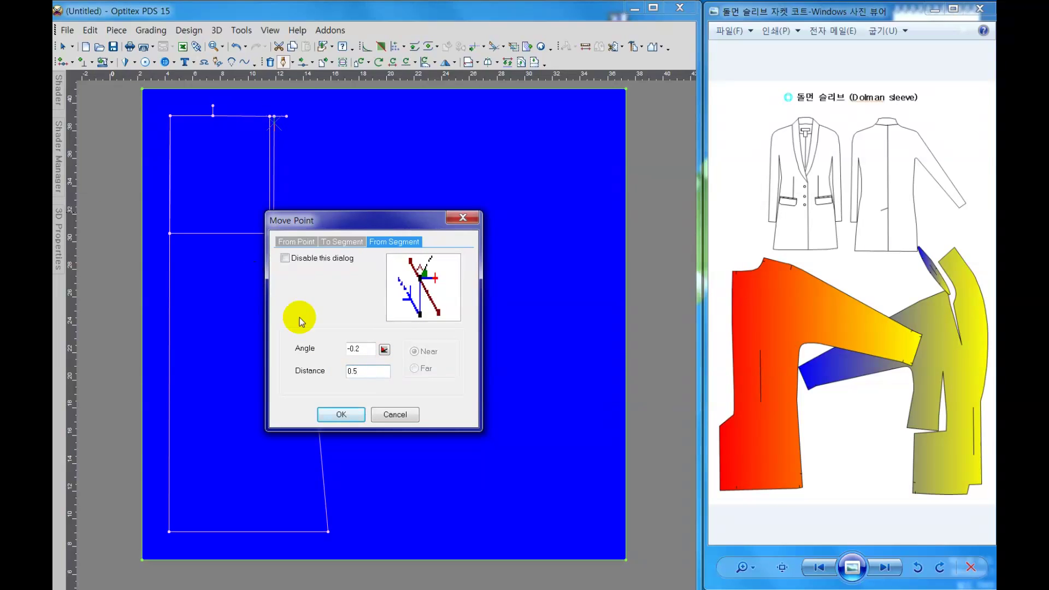
click(343, 415)
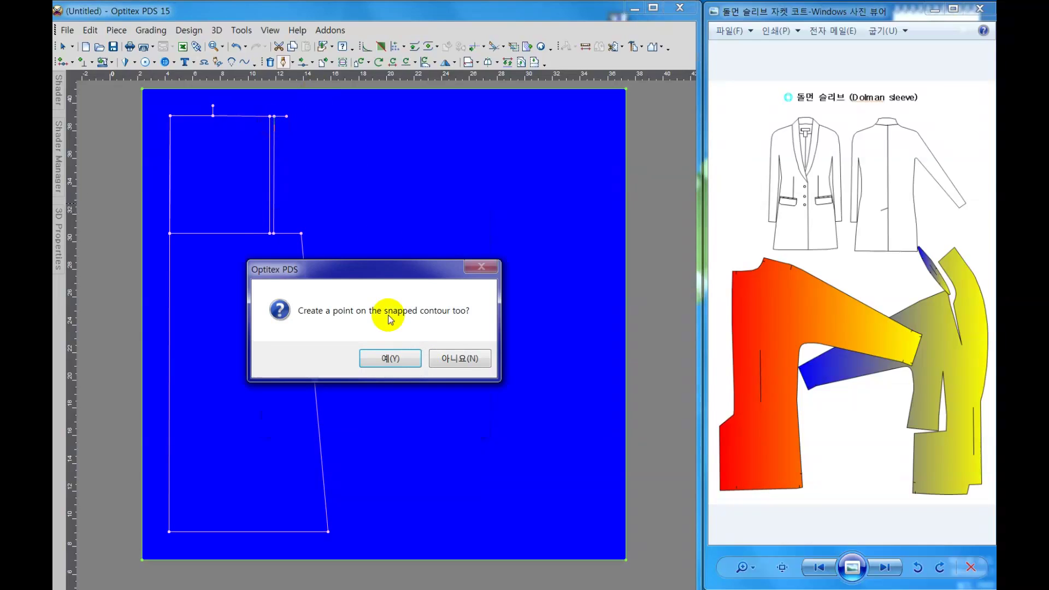
key(Return)
right_click(331, 131)
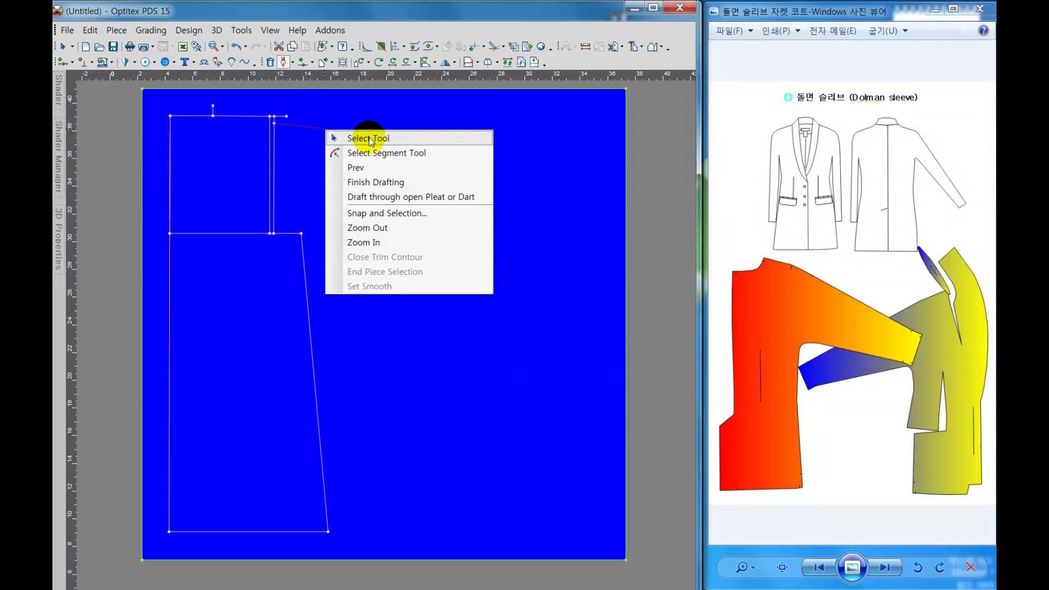
click(364, 138)
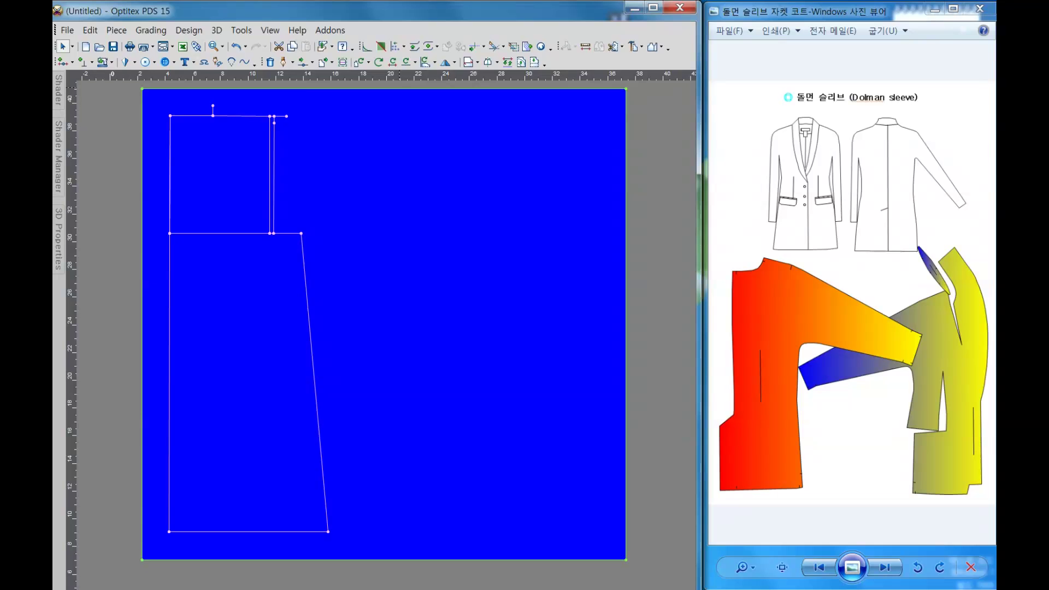
click(331, 332)
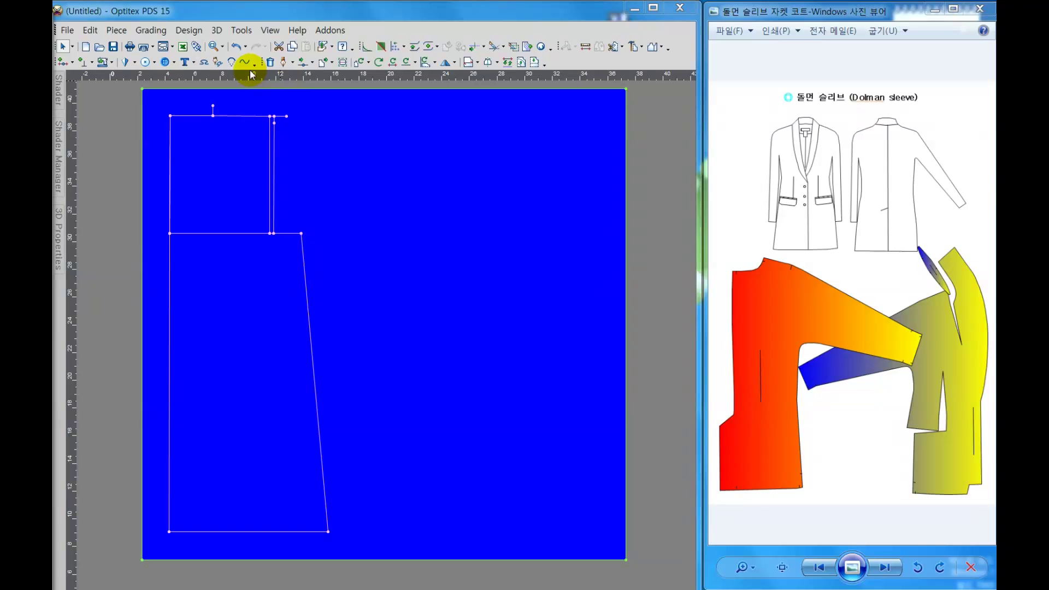
Step: Draft a slanted shoulder line from the raised neck point, ending 25 3/8 right and 7 1/2 lower
click(282, 62)
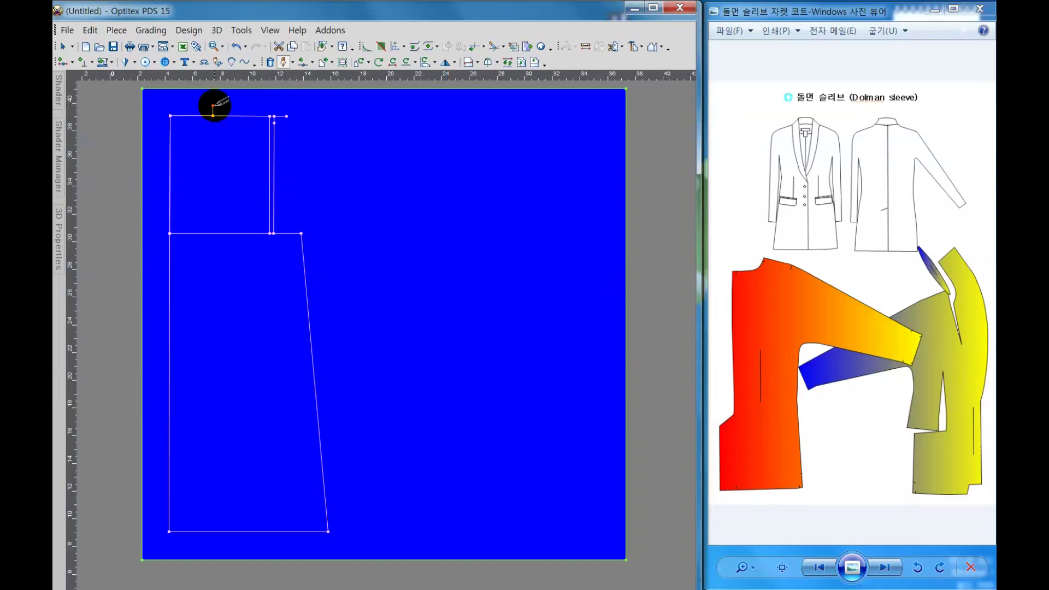
click(213, 105)
click(302, 189)
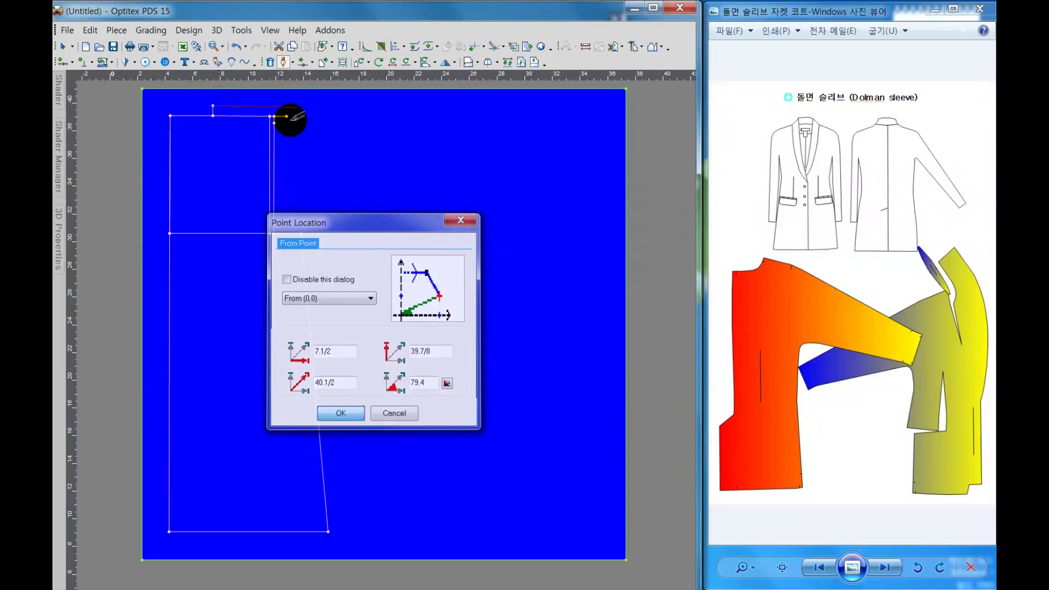
key(Escape)
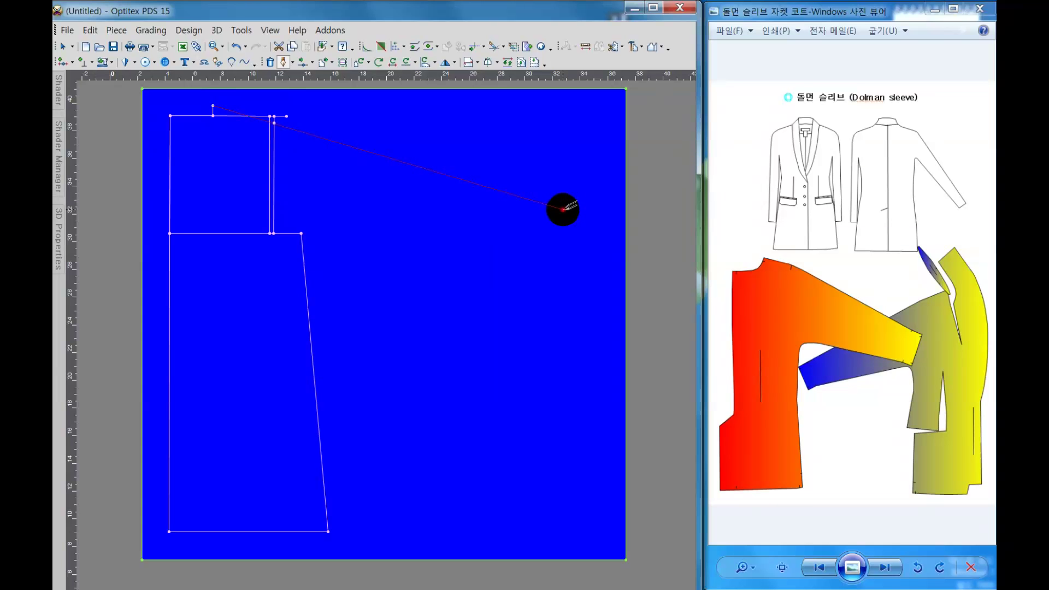
click(563, 209)
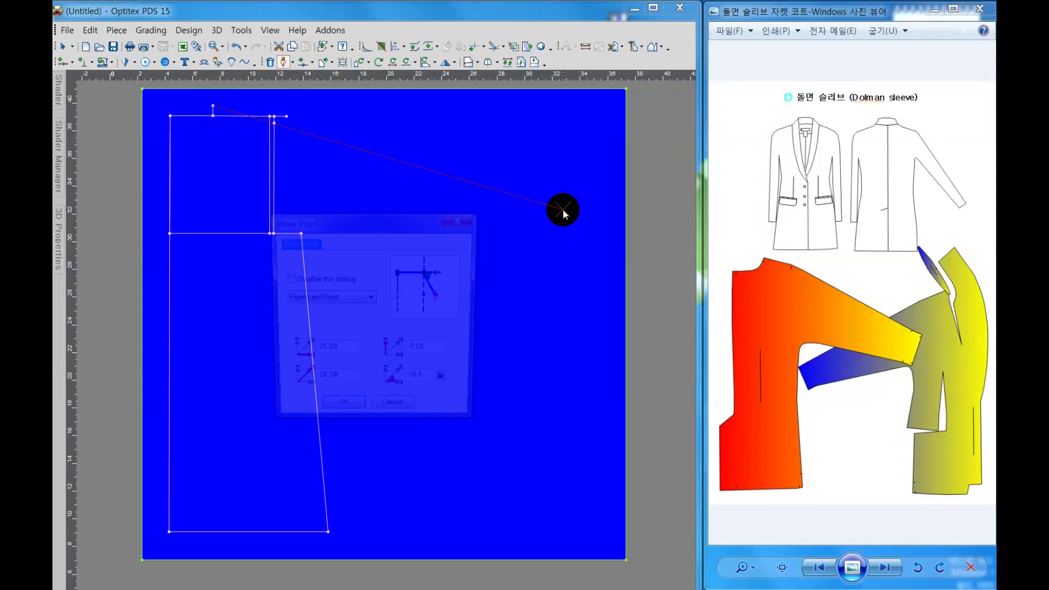
key(Return)
right_click(491, 156)
click(510, 160)
click(483, 274)
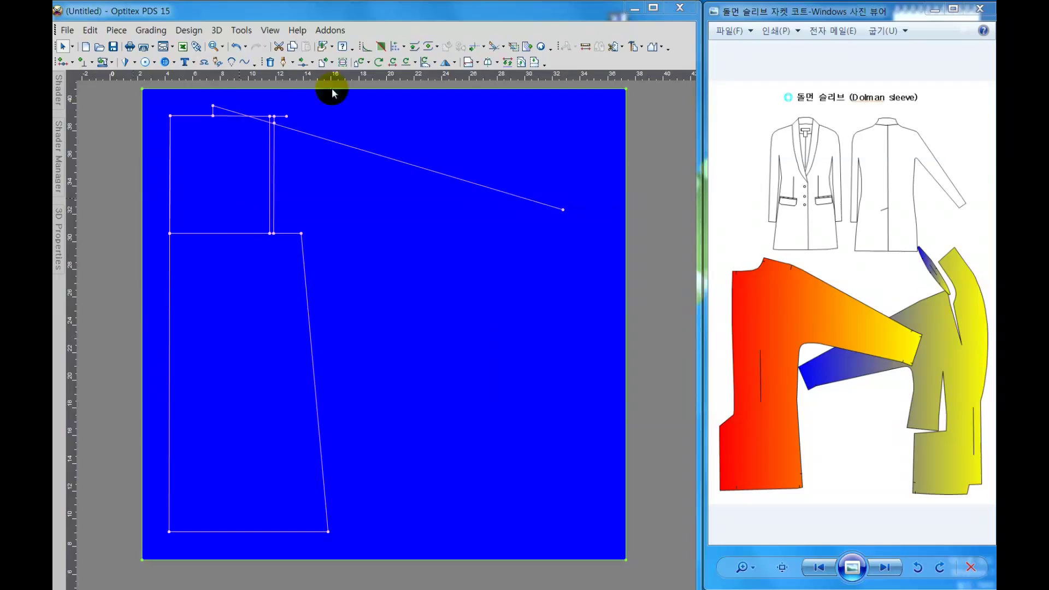
click(283, 61)
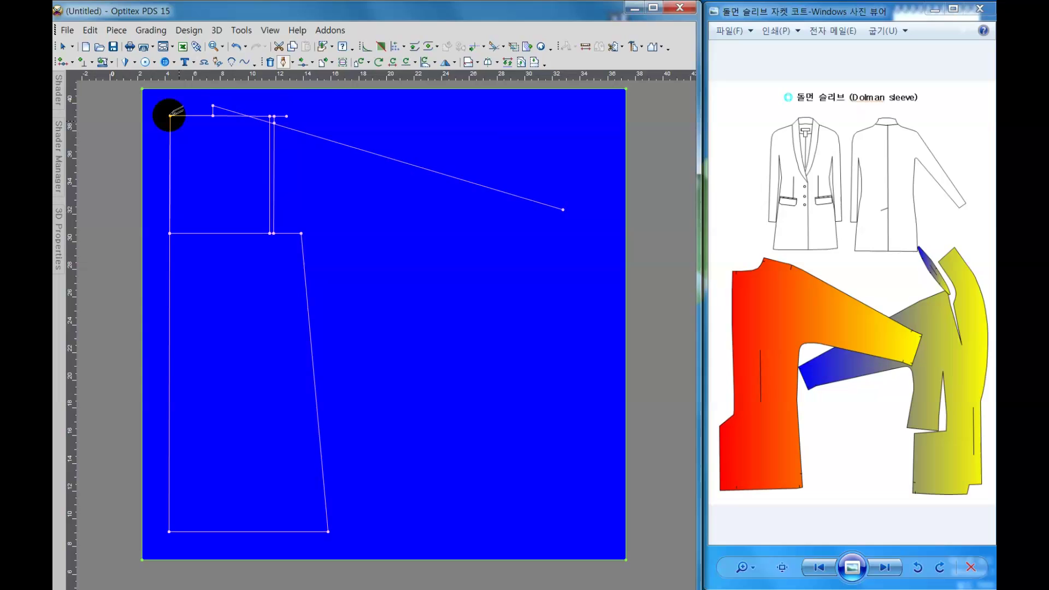
Step: Start a line at the top-left corner and snap its end onto the sloping sleeve line
click(170, 115)
click(235, 143)
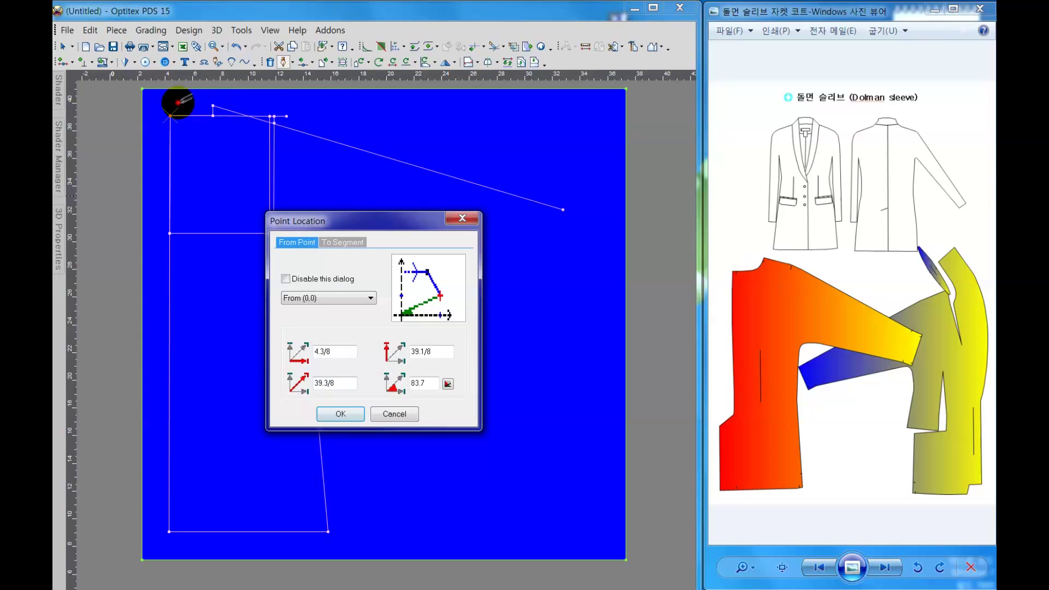
key(Return)
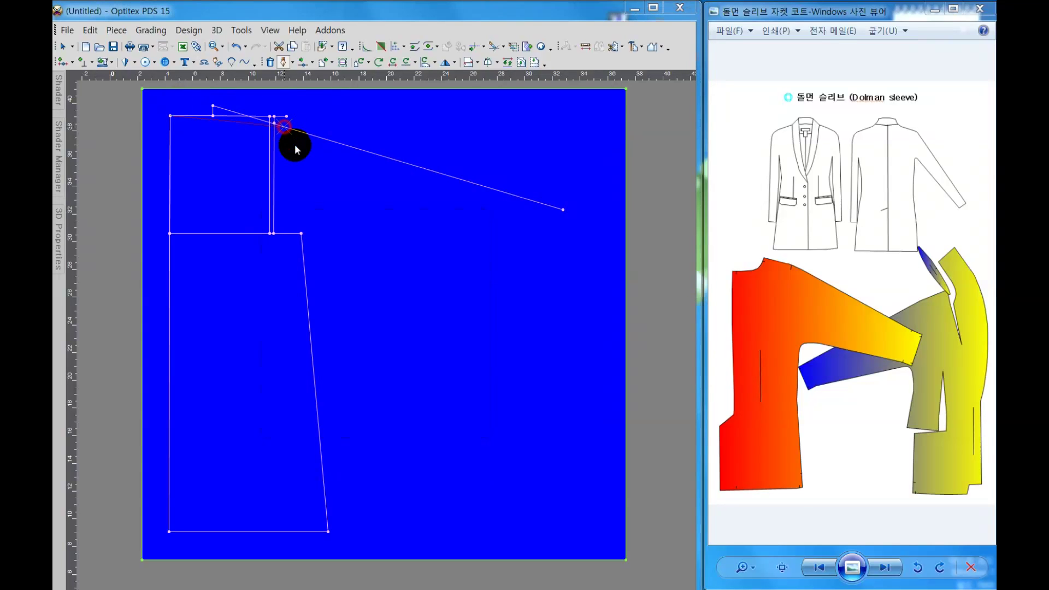
drag(284, 126, 295, 148)
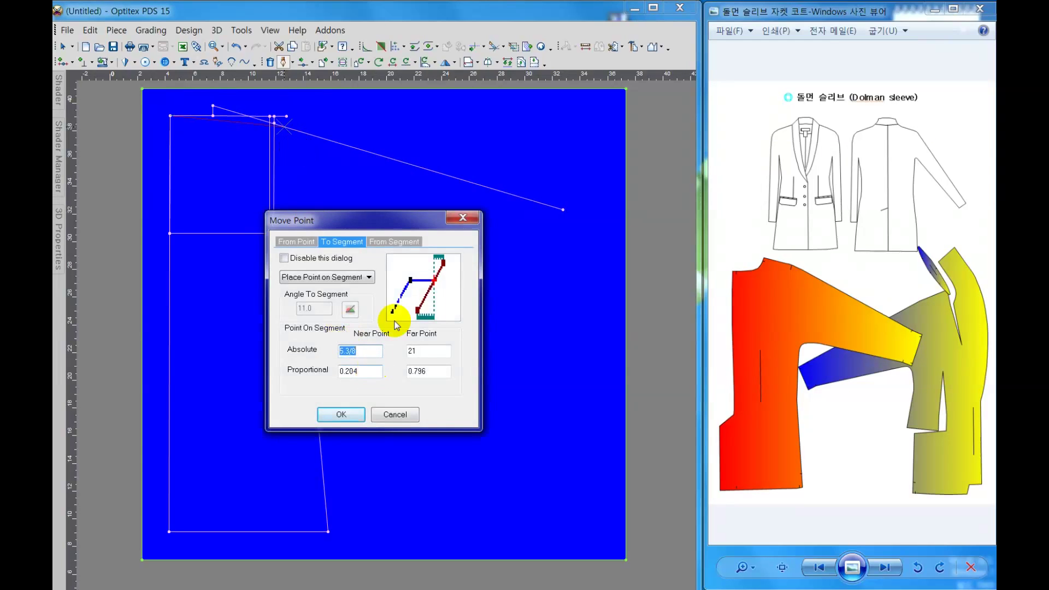
Step: Set the line's end From Segment at angle -5.3 and distance 8.5, then finish drafting
click(400, 241)
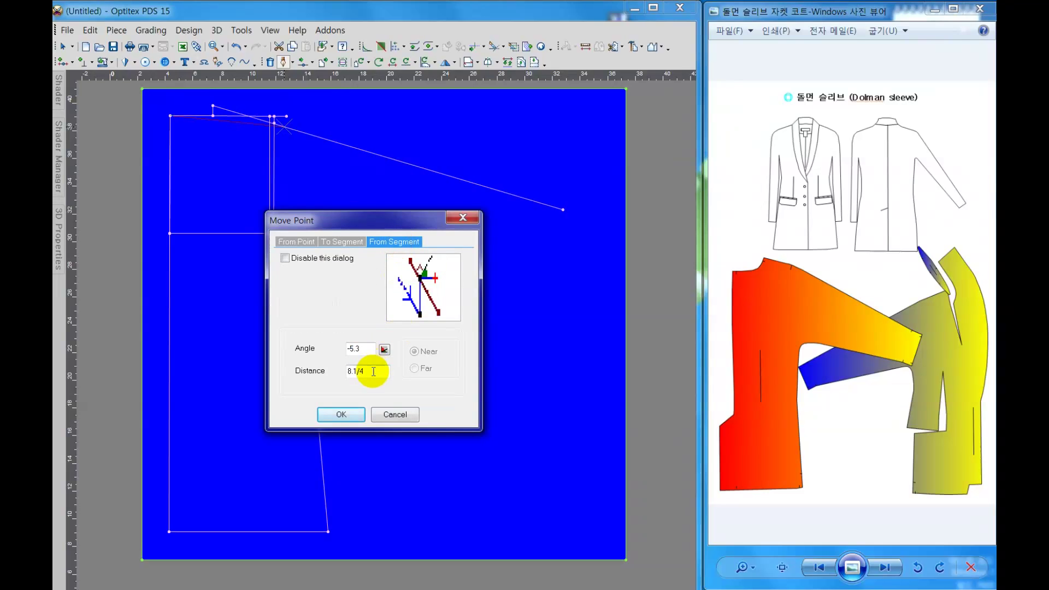
drag(365, 371, 300, 363)
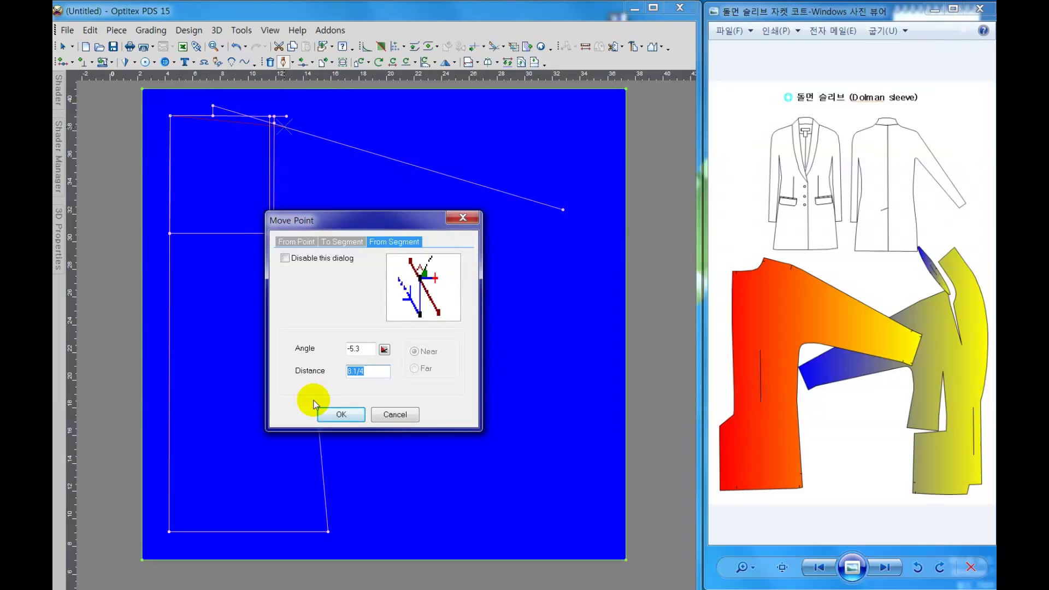
text(7.58)
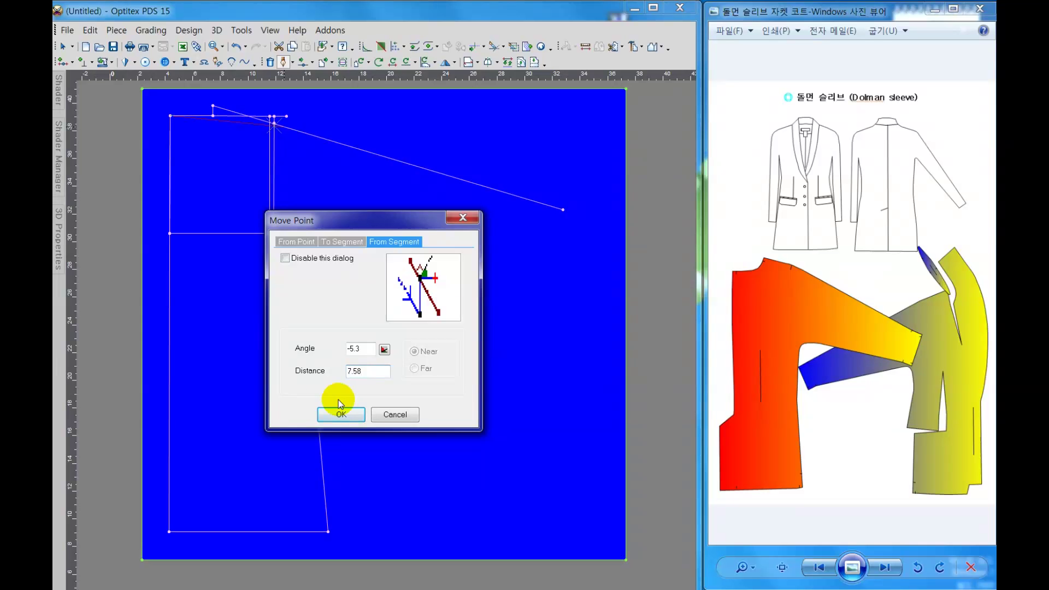
drag(370, 371, 319, 378)
text(8.)
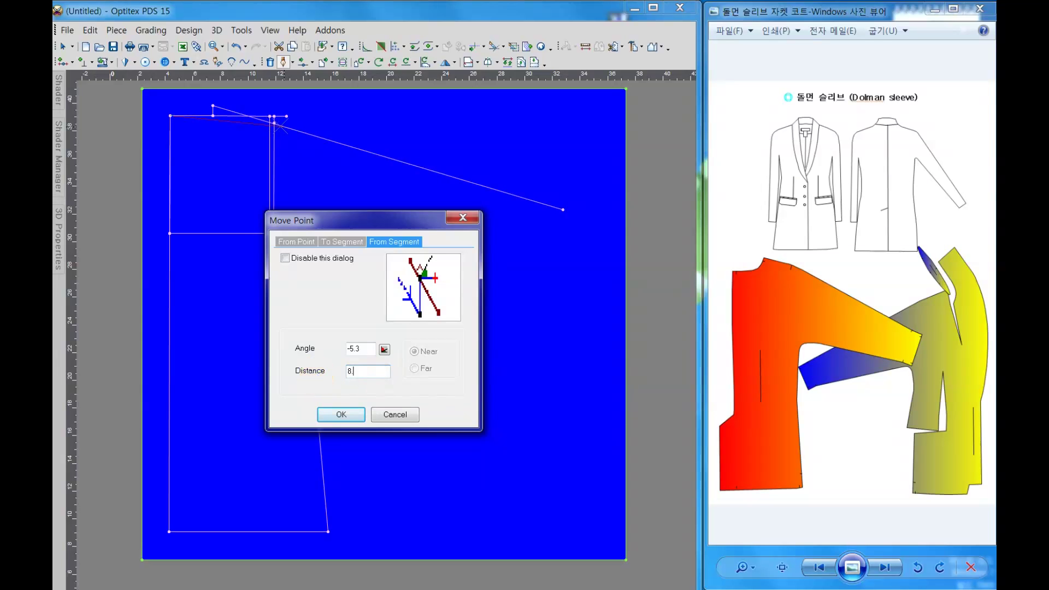
click(341, 414)
right_click(304, 152)
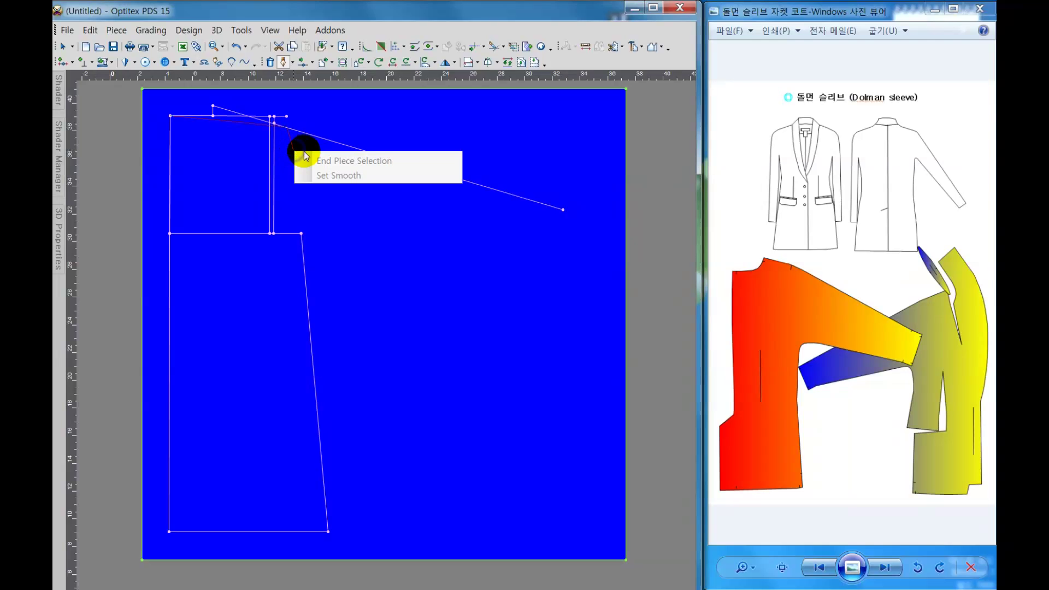
click(326, 172)
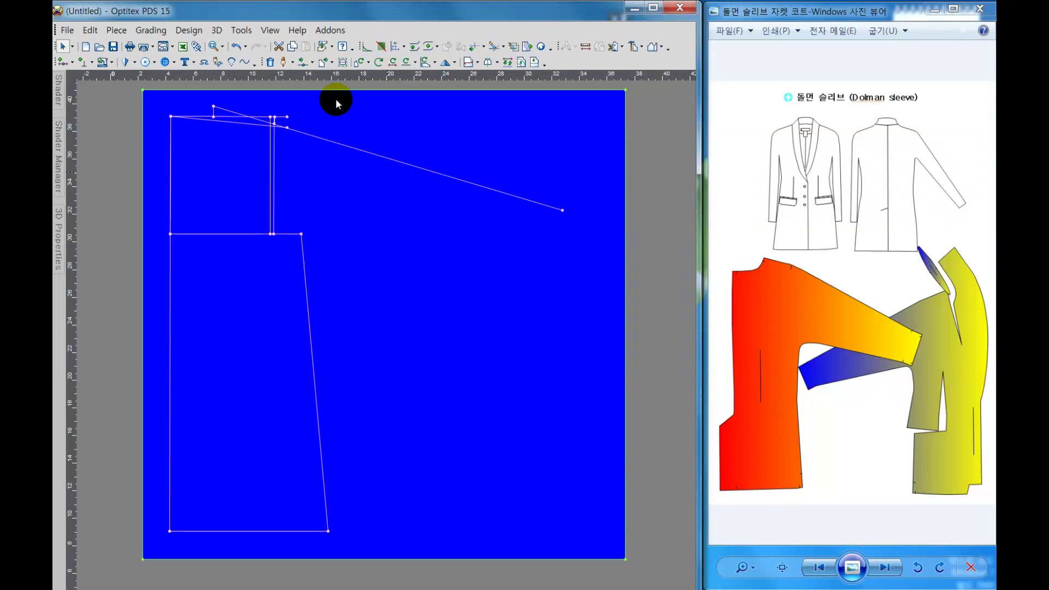
Step: Draft from the new junction to the sleeve line, ending 23 from its far end, with a contour point
click(283, 62)
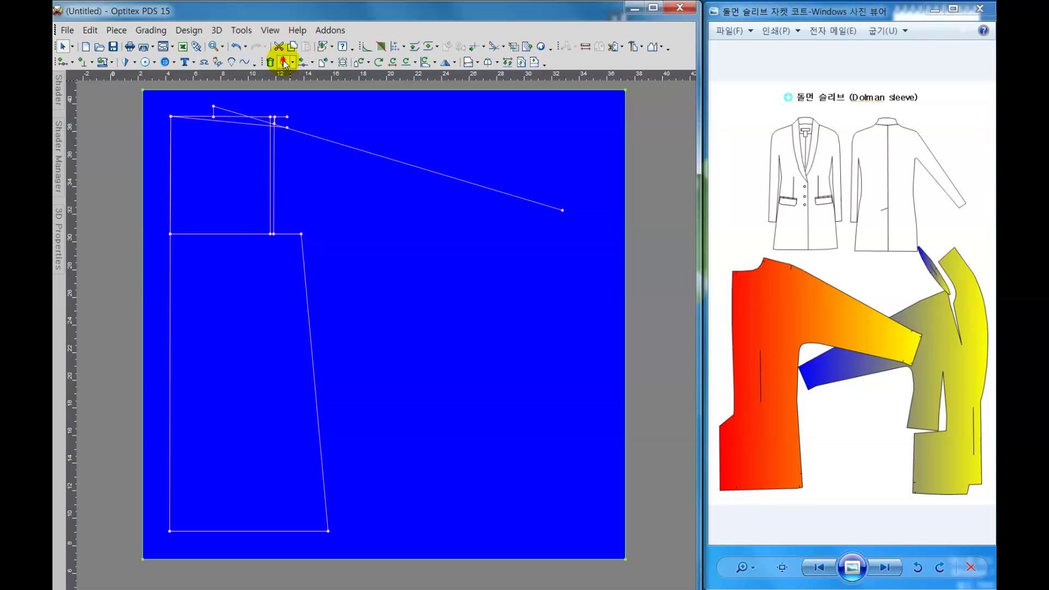
click(288, 126)
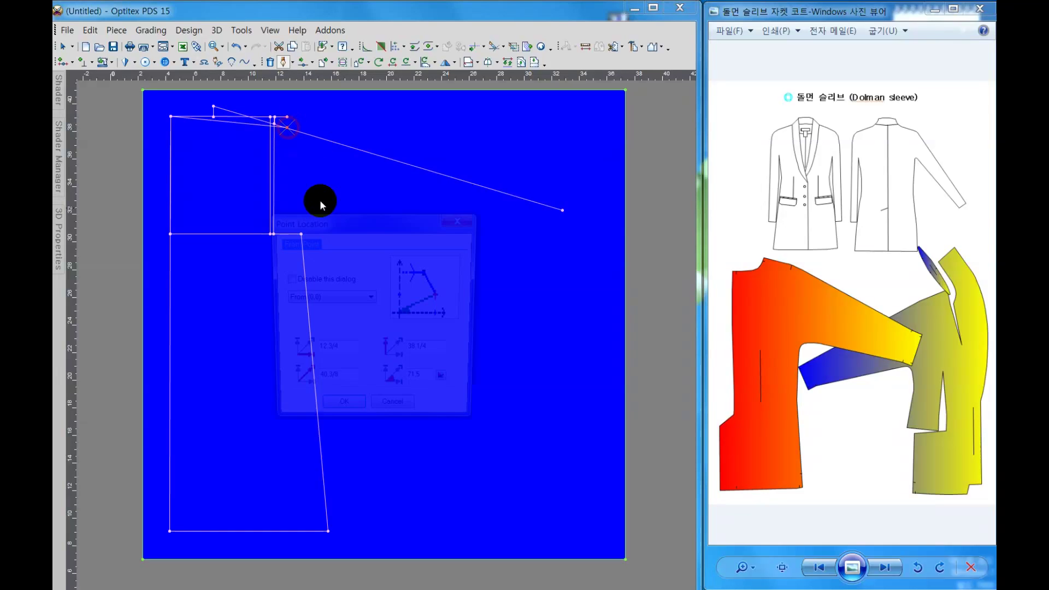
click(338, 412)
click(562, 209)
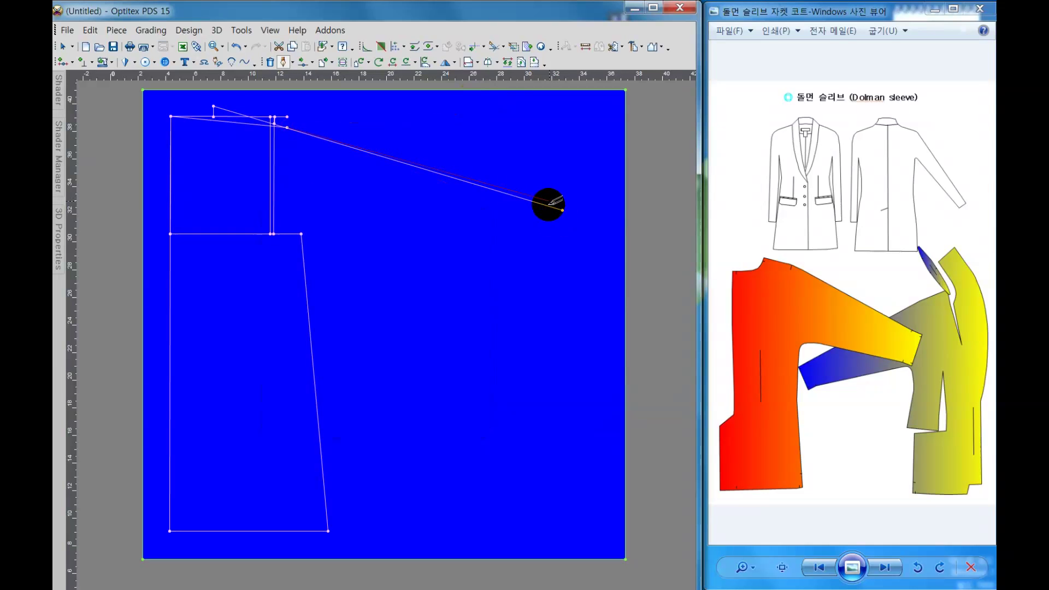
click(538, 202)
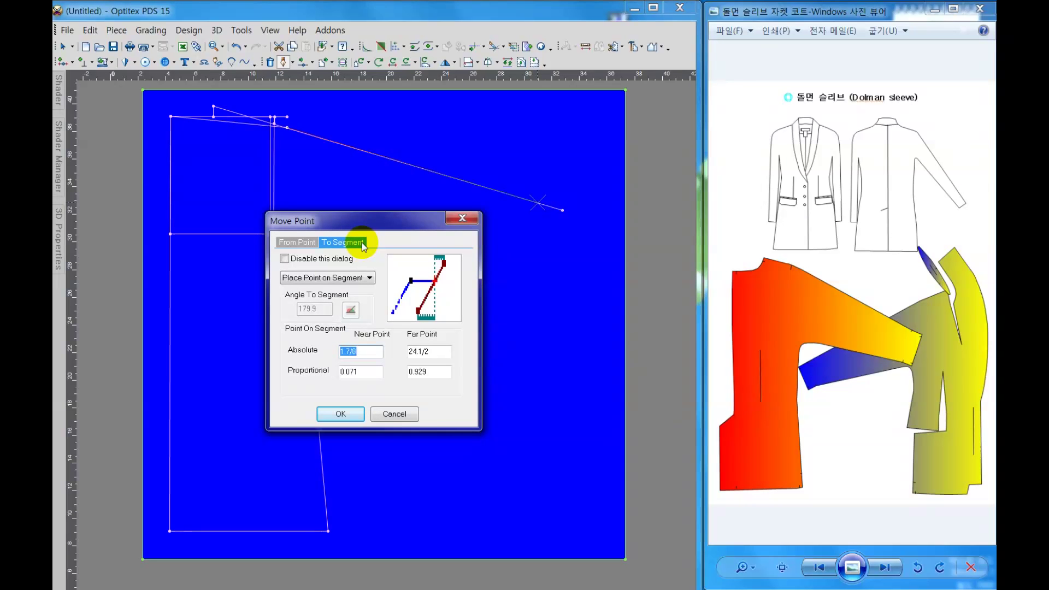
click(431, 351)
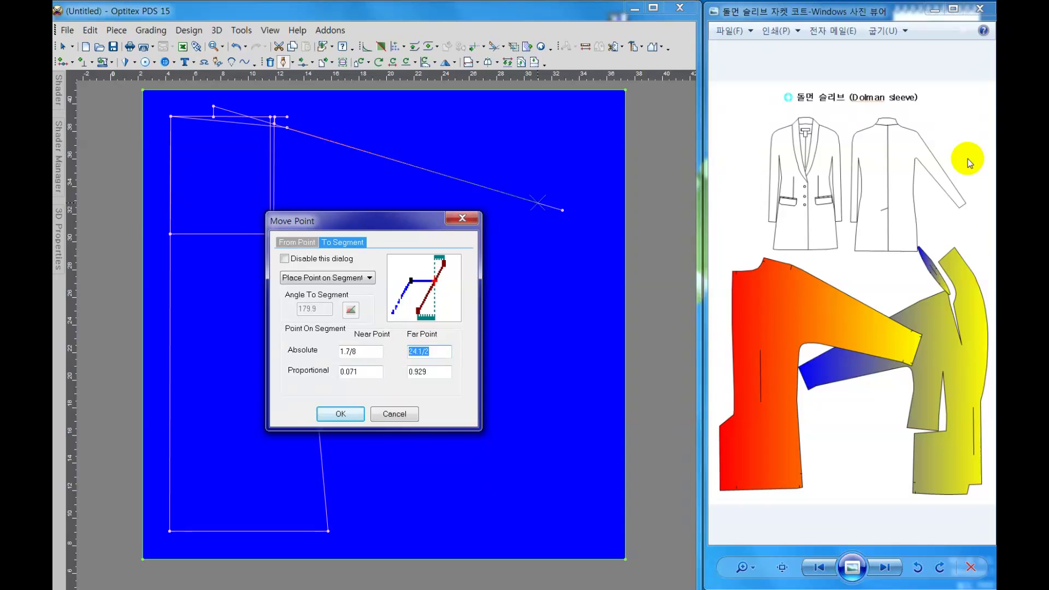
text(23)
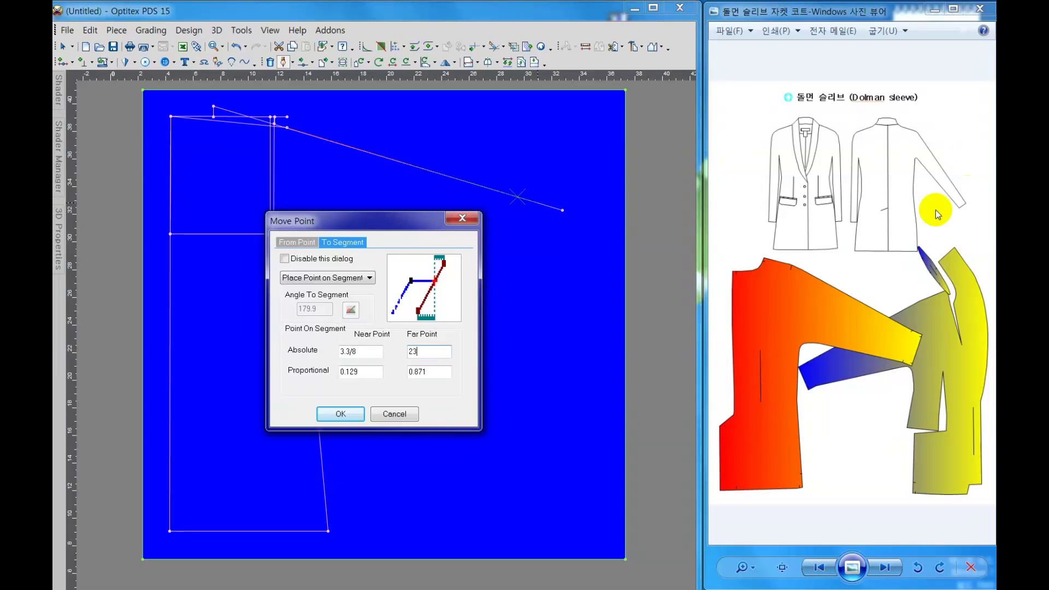
click(341, 415)
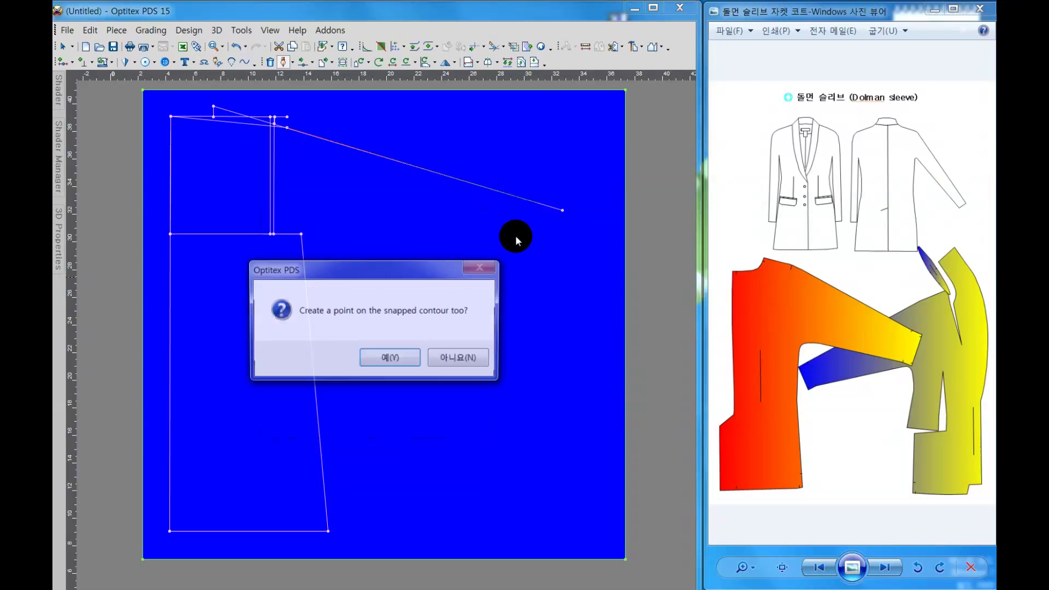
key(Return)
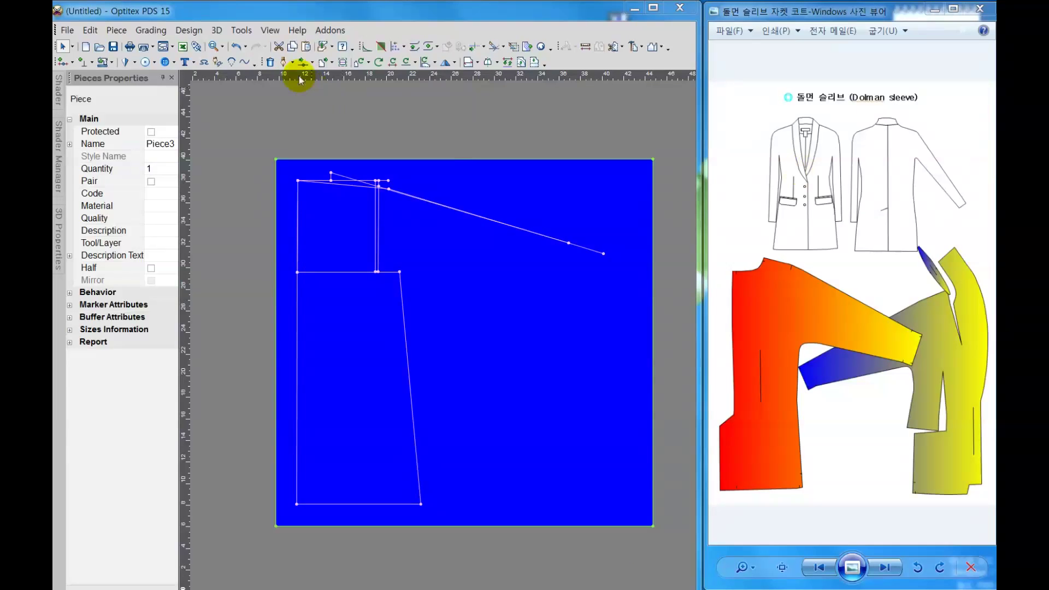
Step: Draft from the waist-line side corner to the slanted side edge at angle 5.1, distance 3, adding a contour point
click(284, 65)
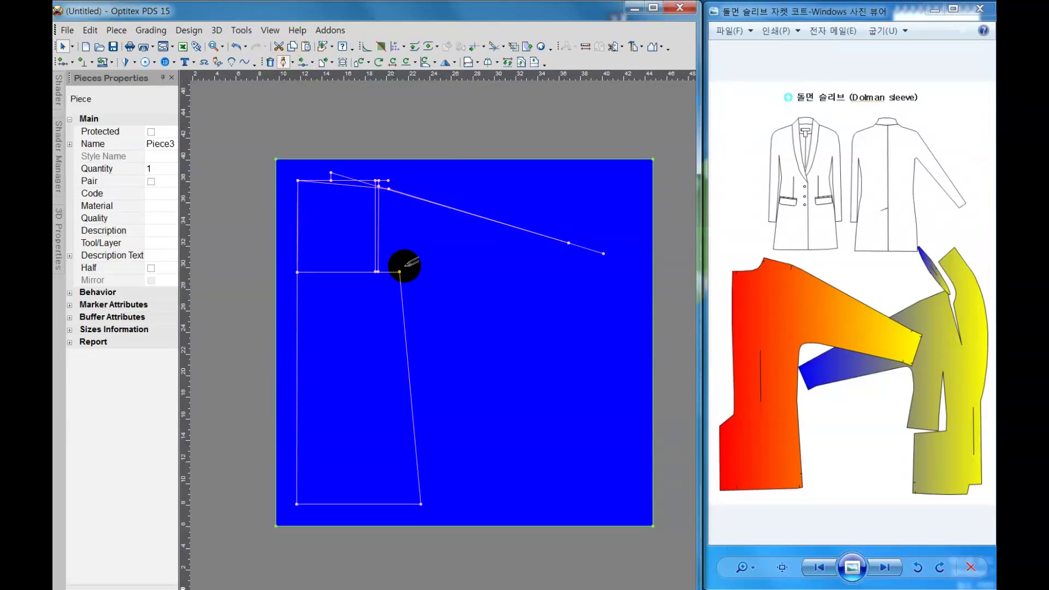
click(414, 340)
click(340, 413)
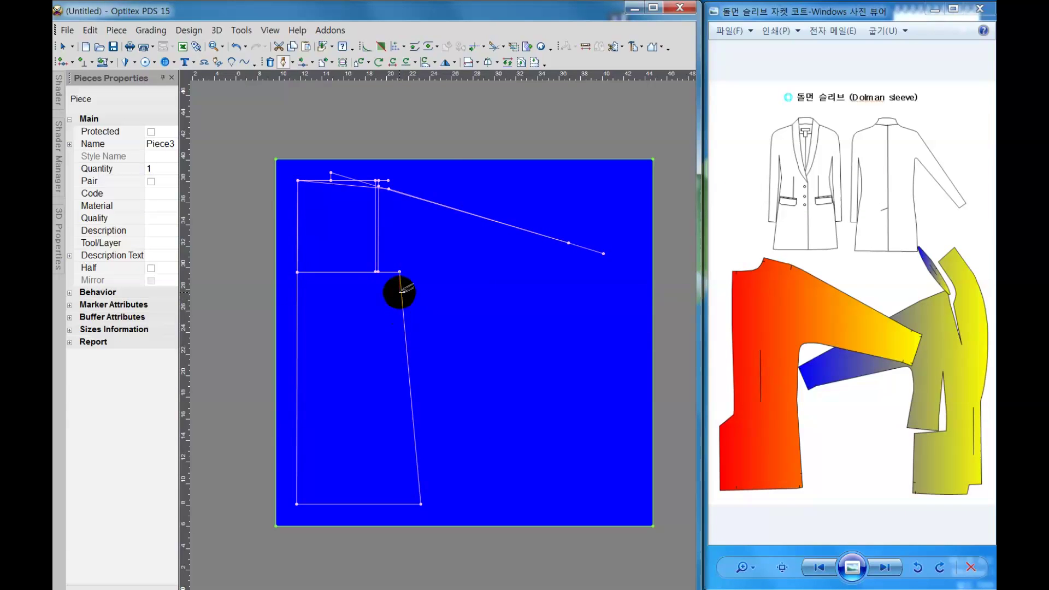
click(403, 307)
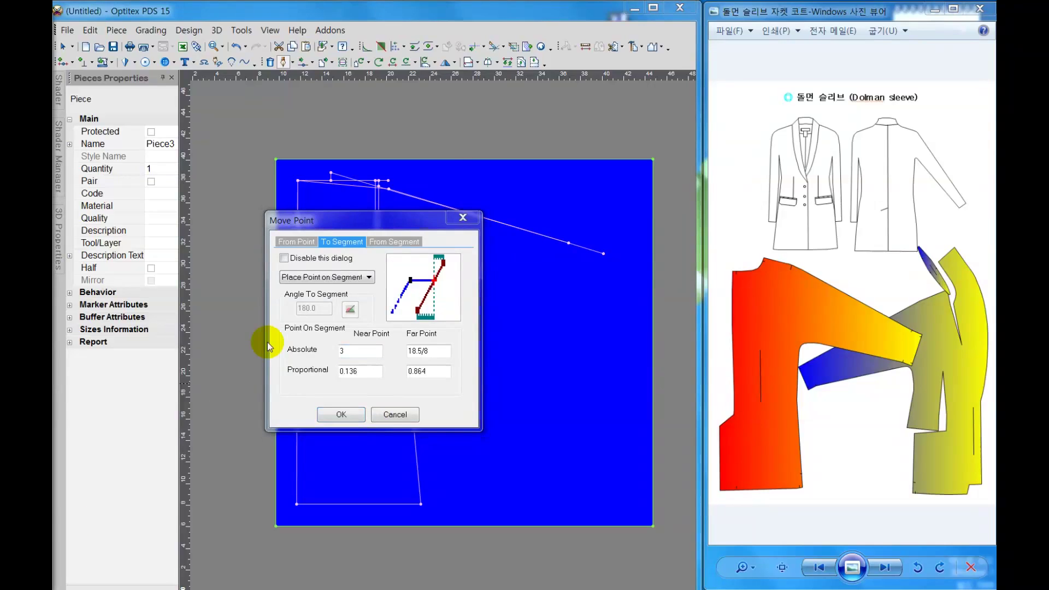
click(414, 244)
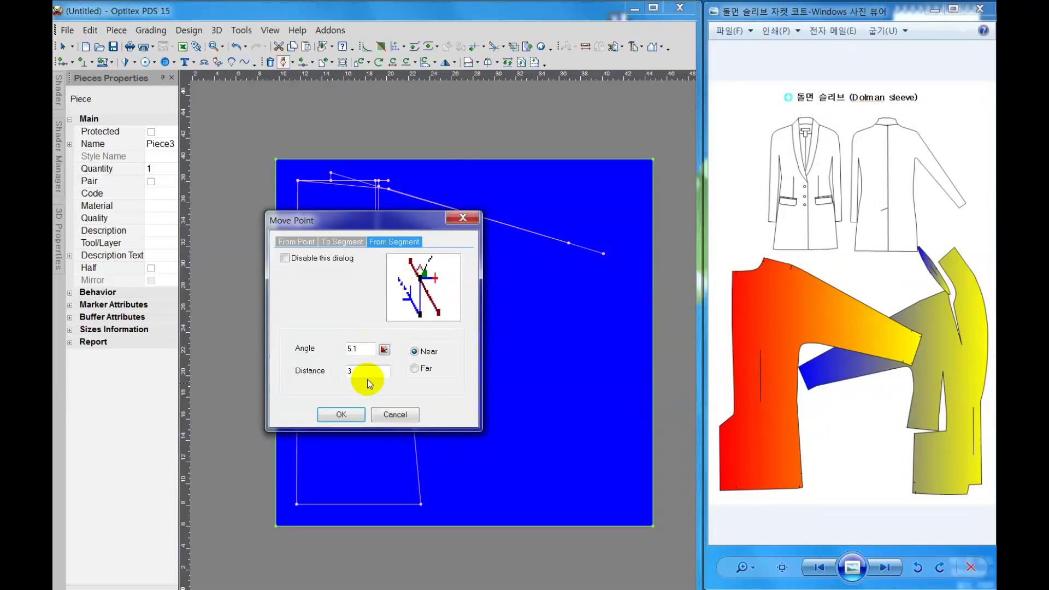
click(365, 372)
click(342, 415)
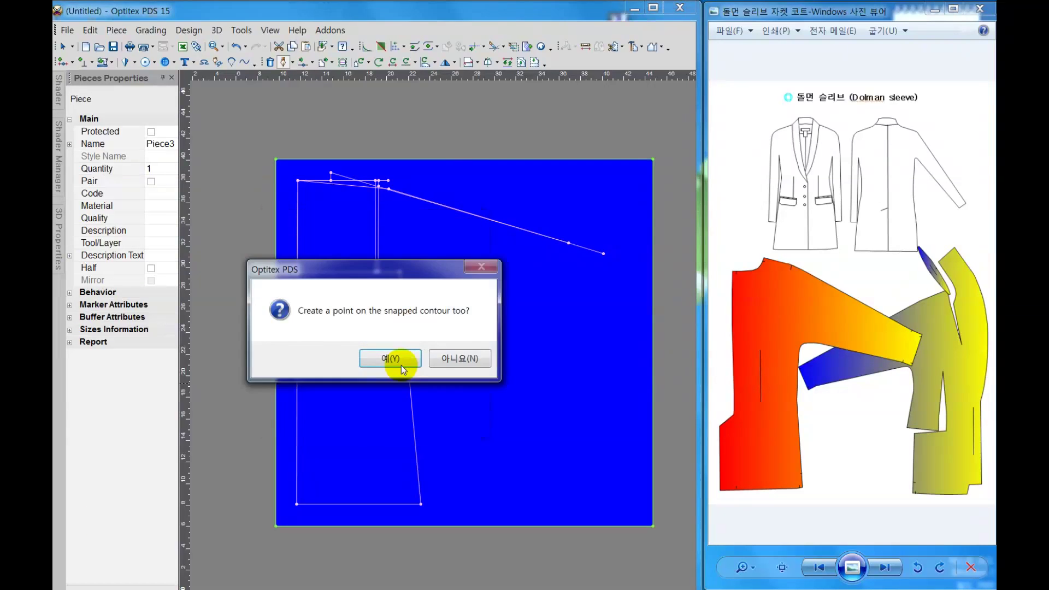
click(401, 362)
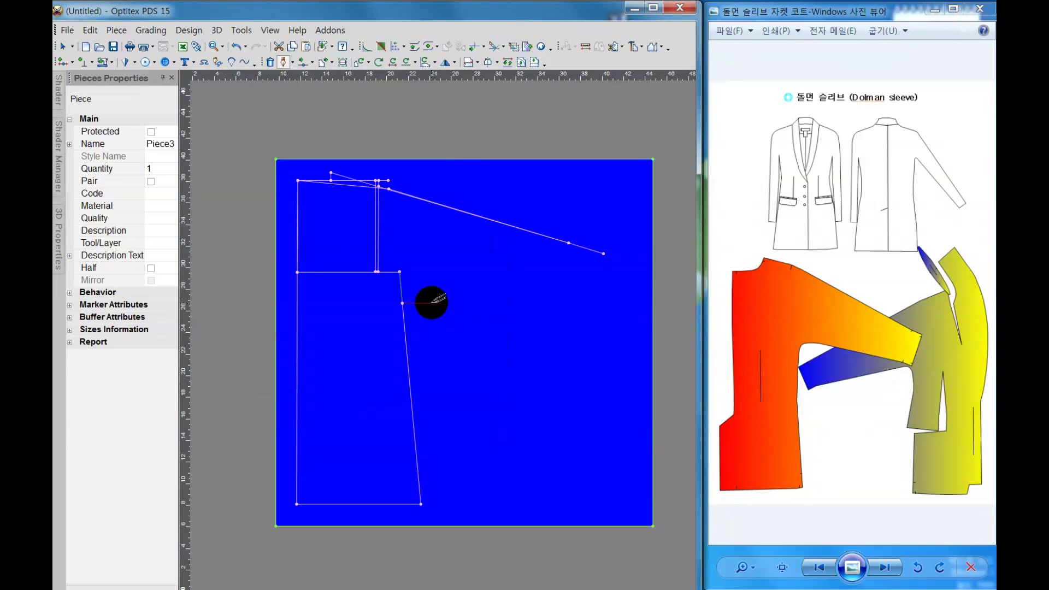
right_click(432, 306)
click(463, 314)
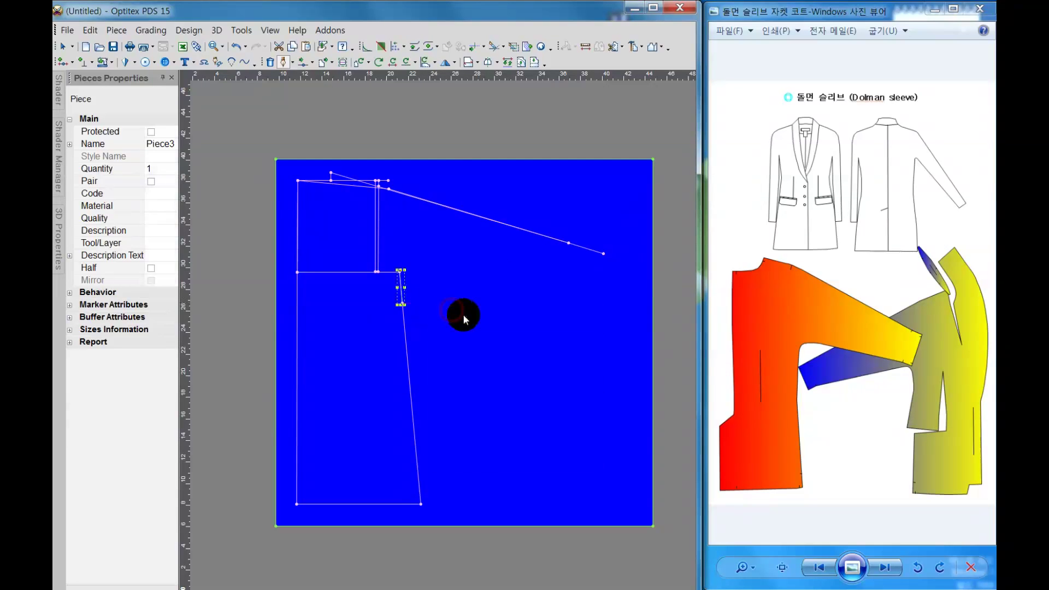
Step: Start a new drafted line at the point on the sleeve line
click(282, 62)
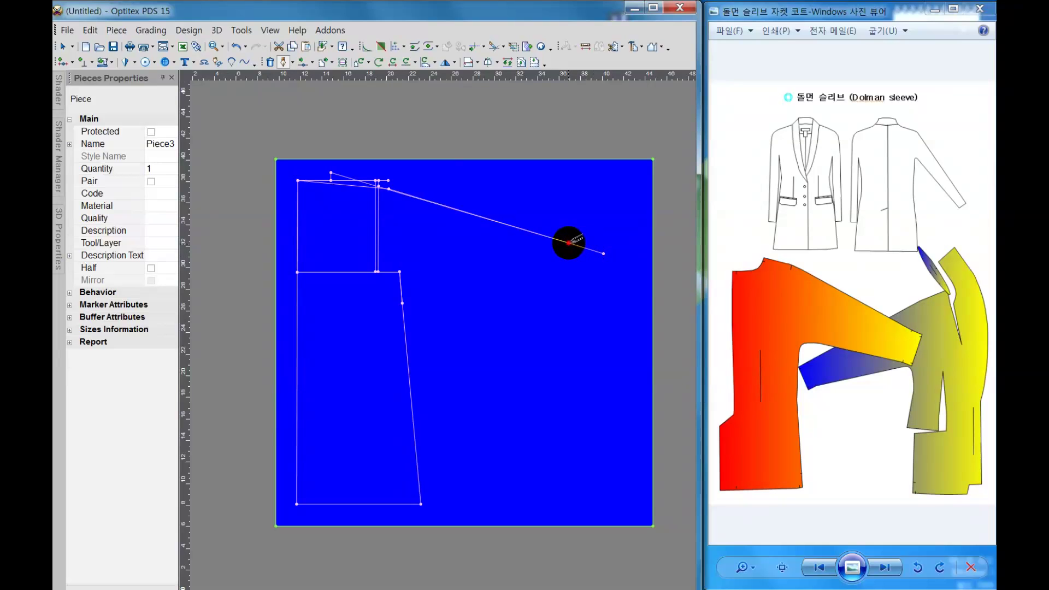
click(568, 243)
click(345, 412)
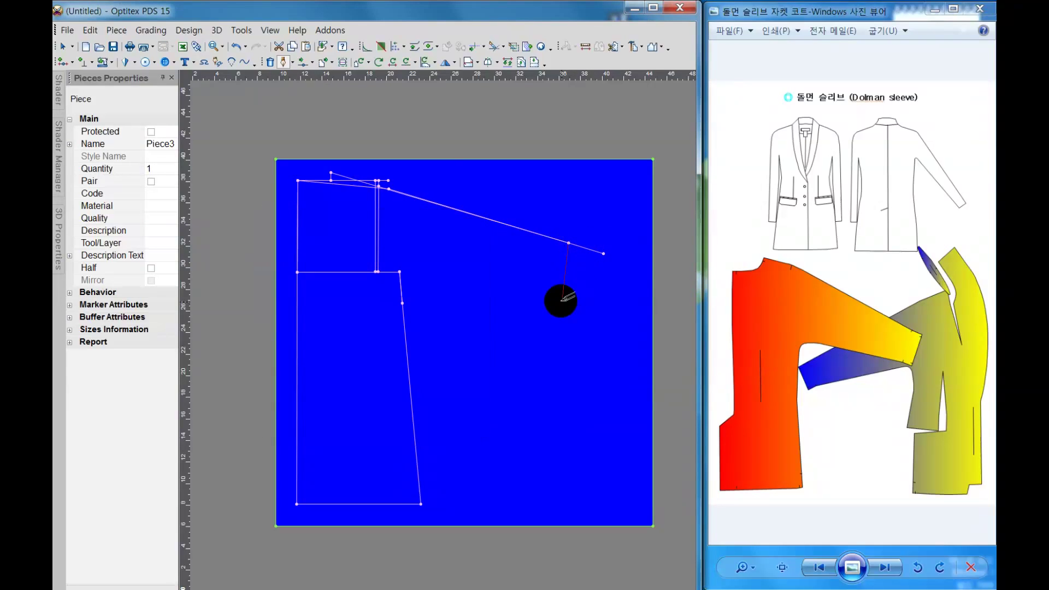
click(567, 243)
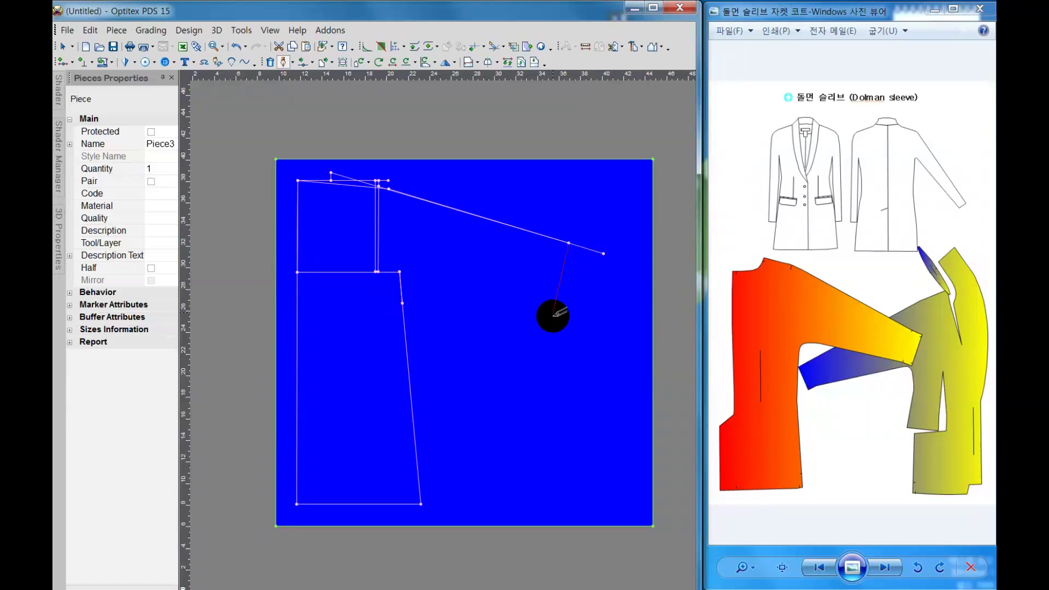
Step: Place the cuff corner about 6.5 below the sleeve line using a From Segment distance
click(553, 316)
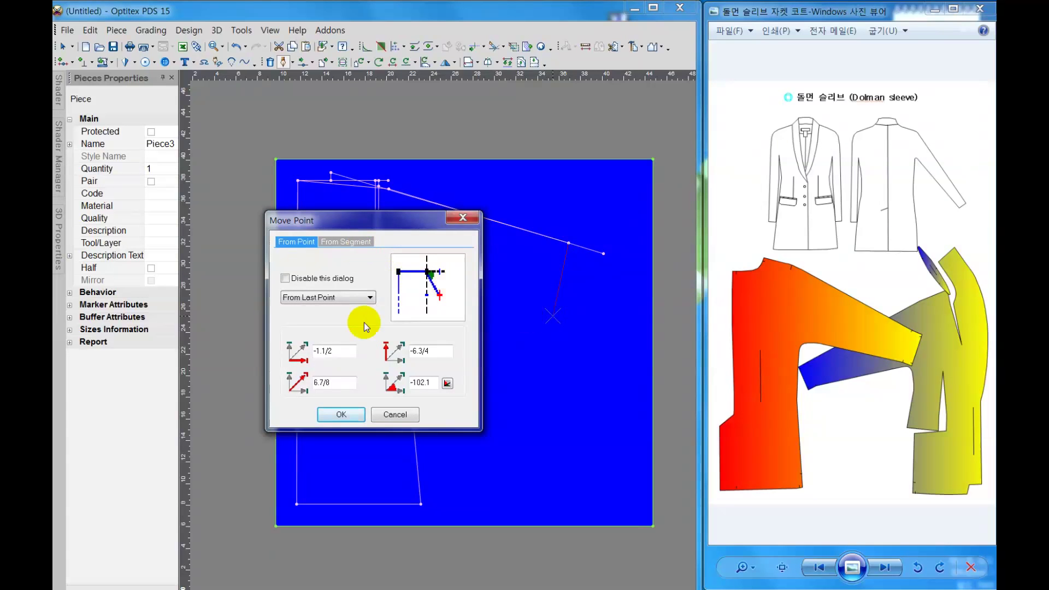
click(351, 241)
drag(379, 372, 314, 371)
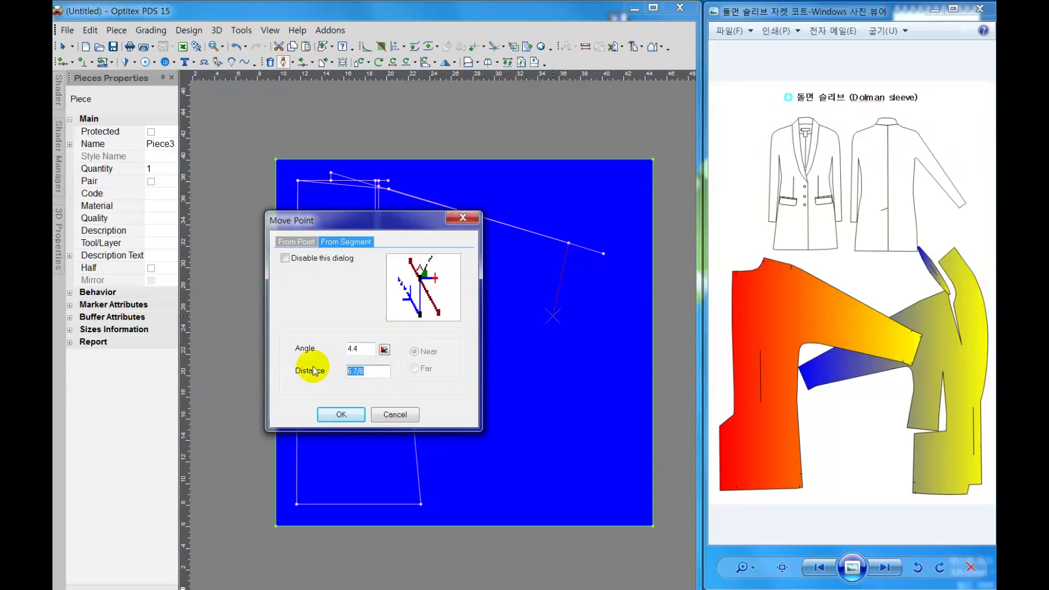
text(6.5)
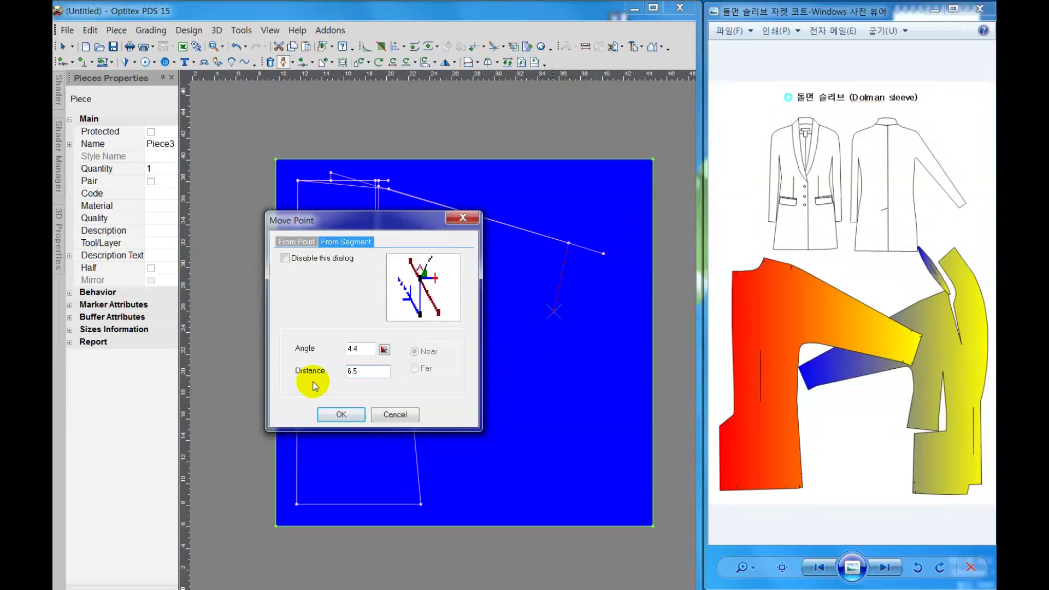
click(341, 414)
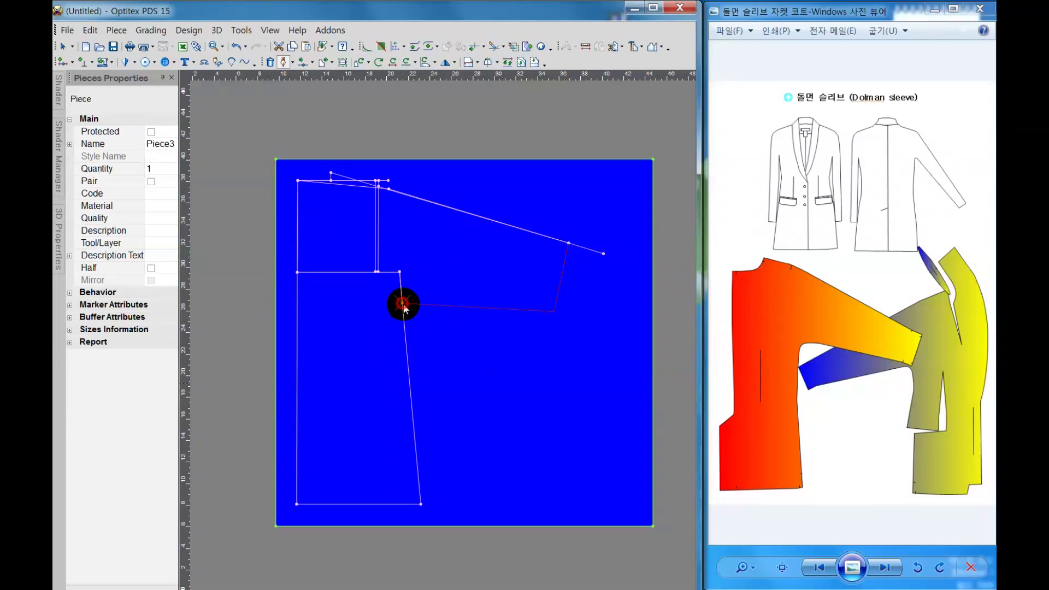
Step: Connect the underarm seam to the side seam point and finish drafting
click(403, 304)
right_click(540, 262)
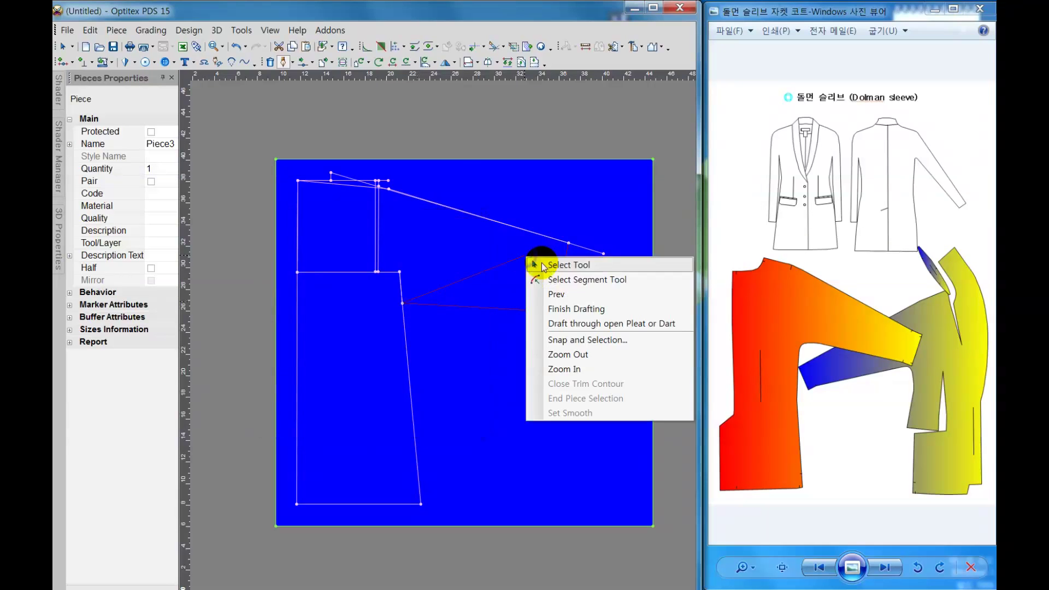
click(553, 309)
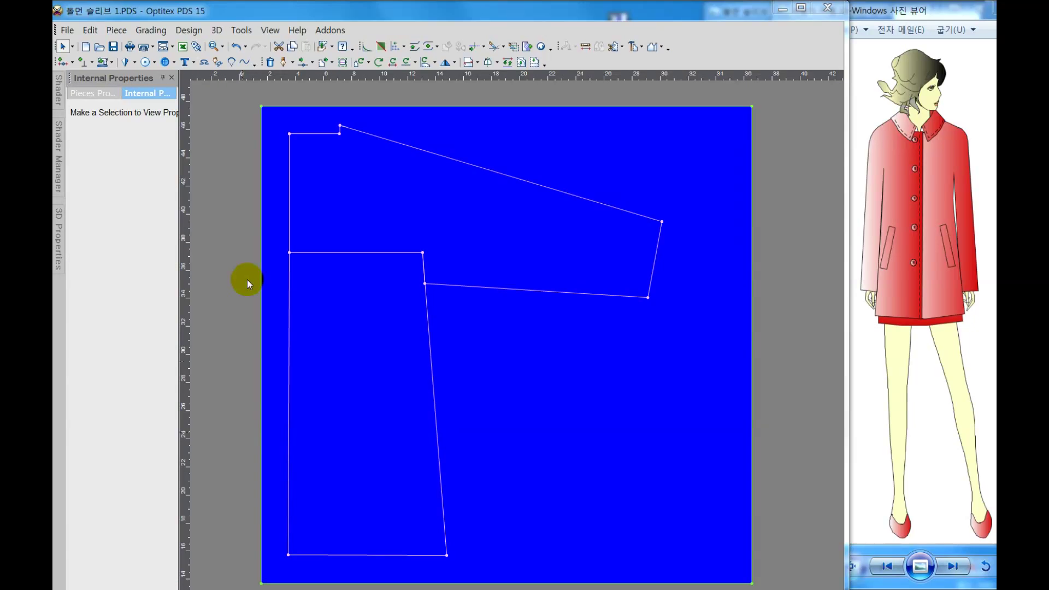
Step: Try drafting from the shoulder notch with a point at 0 on the top edge, then cancel
click(277, 66)
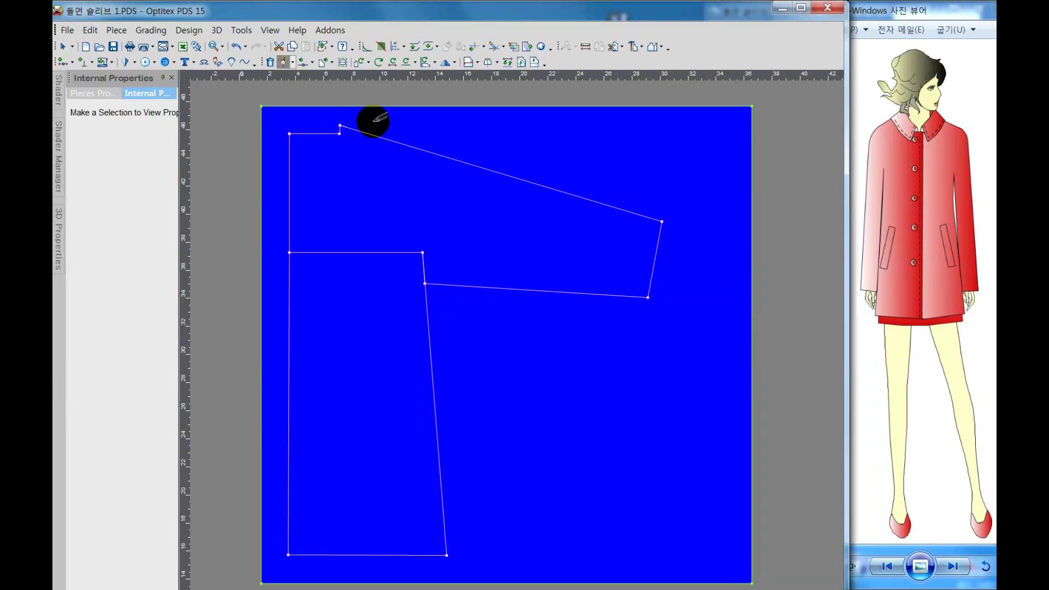
click(347, 129)
click(339, 126)
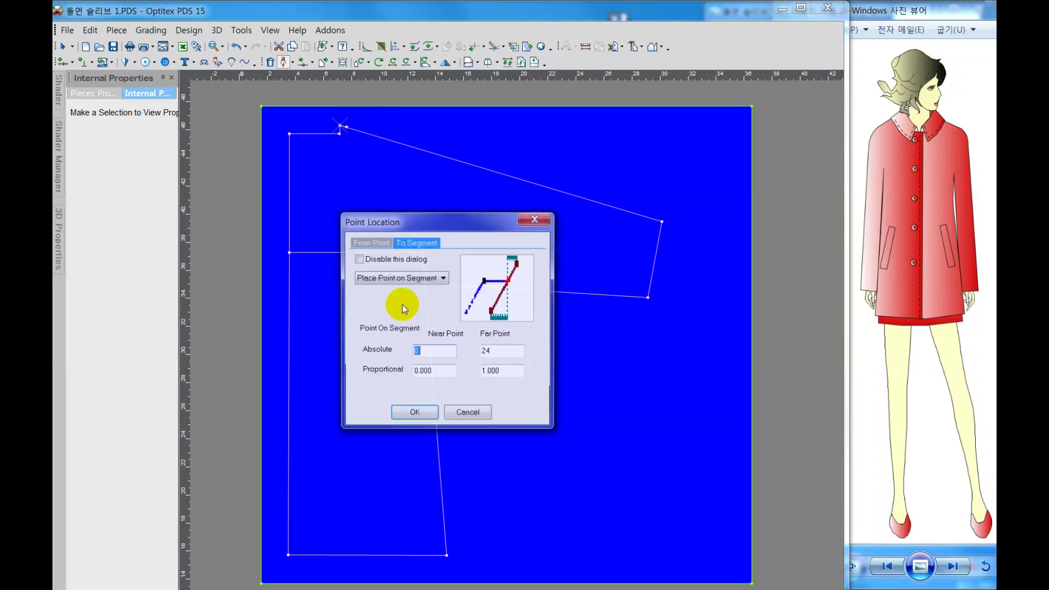
click(414, 413)
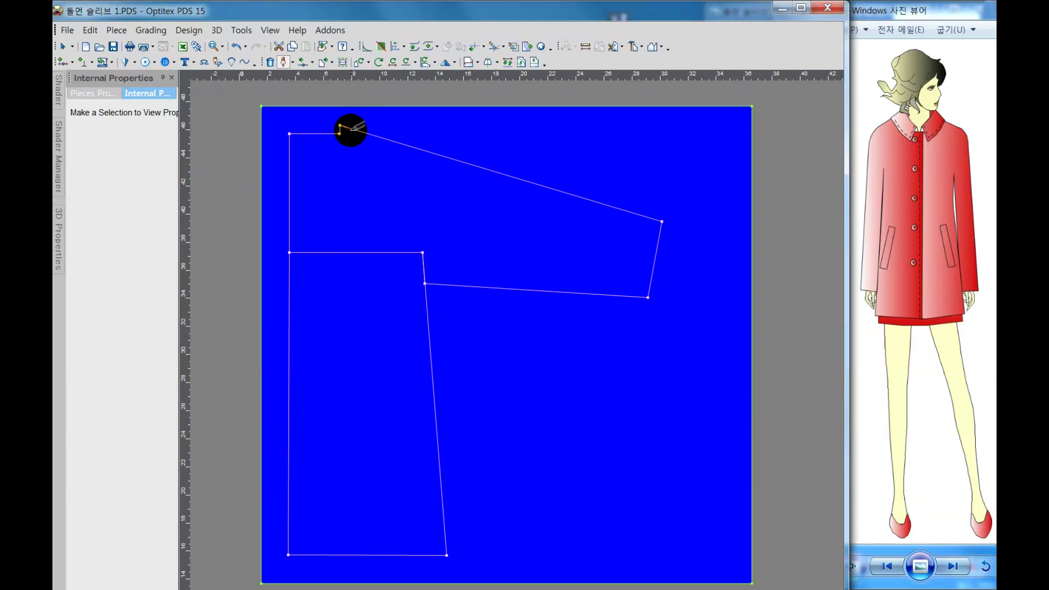
click(350, 127)
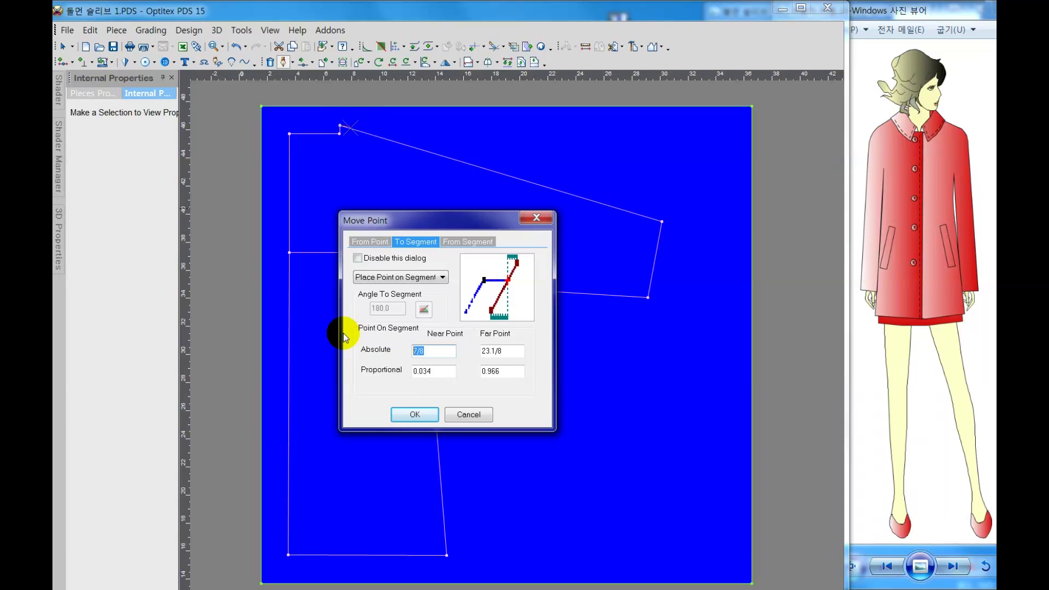
text(0.5)
click(415, 414)
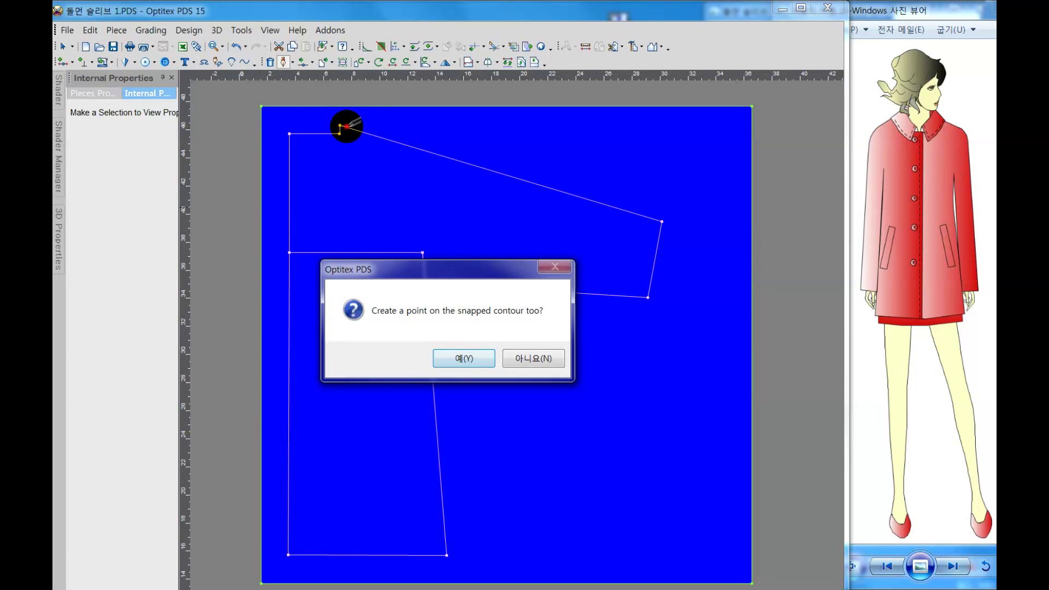
key(Return)
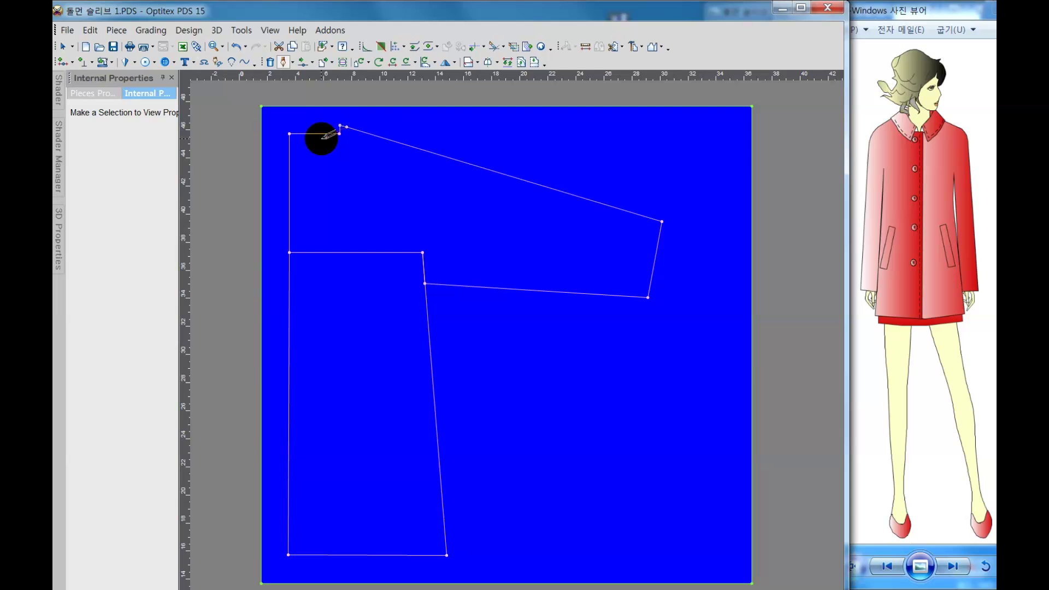
right_click(324, 136)
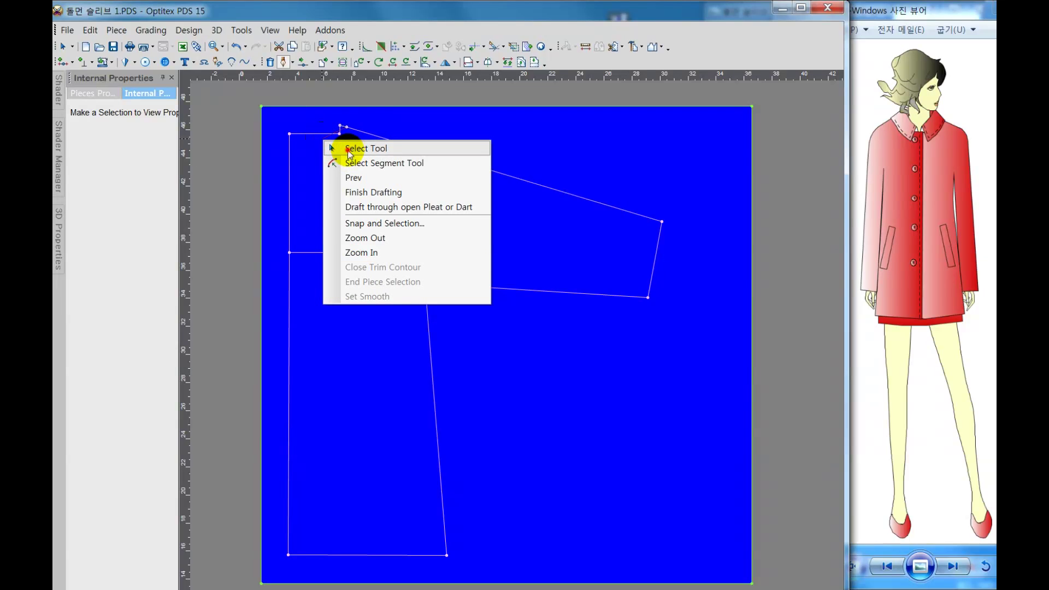
click(335, 145)
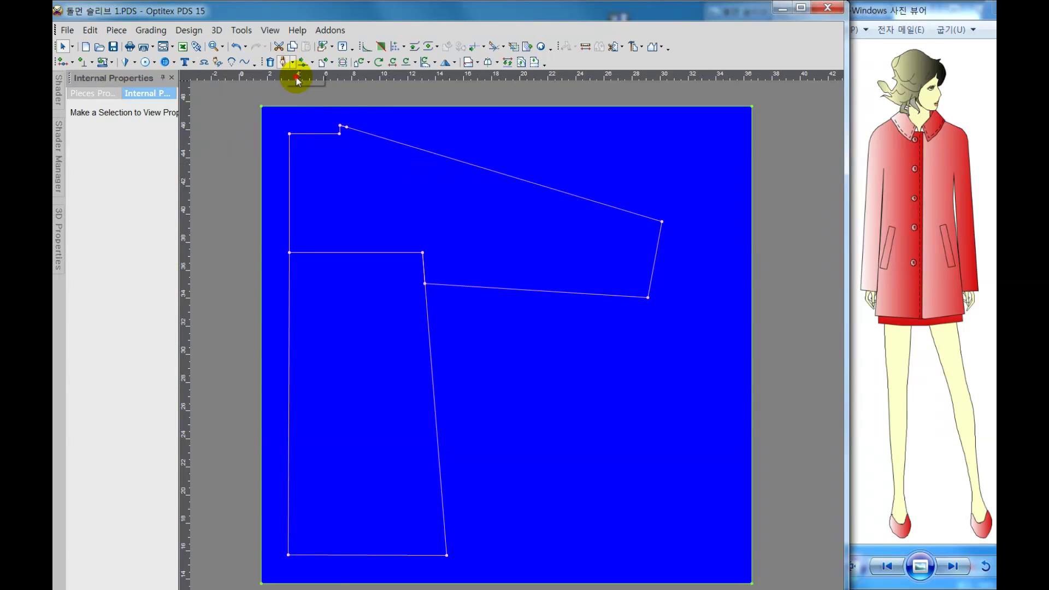
Step: Restart at the top notch and place the next point From Segment at angle 18.2, distance 3/4
click(283, 62)
click(346, 125)
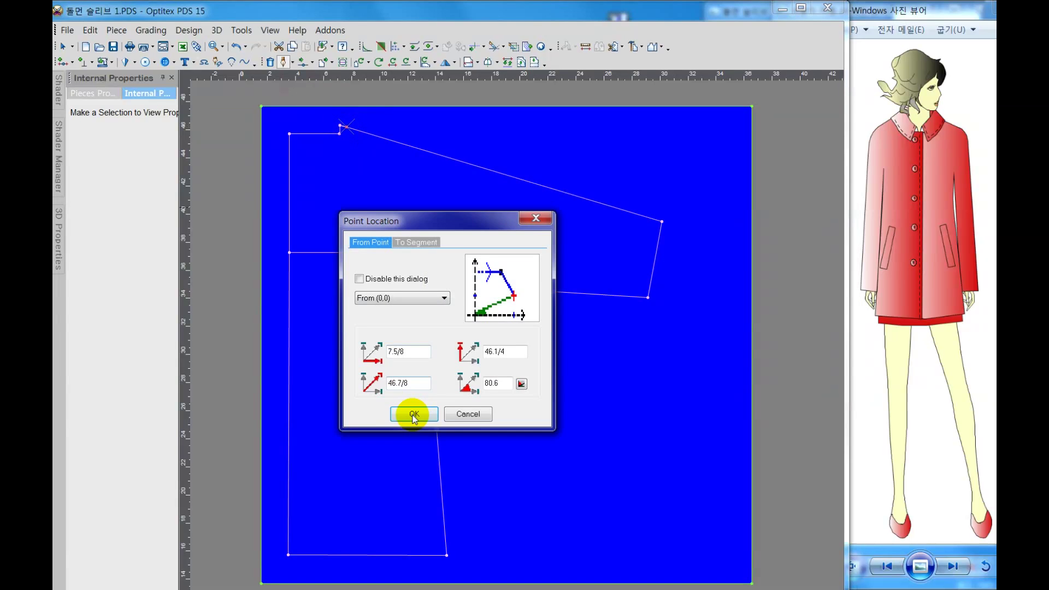
key(Return)
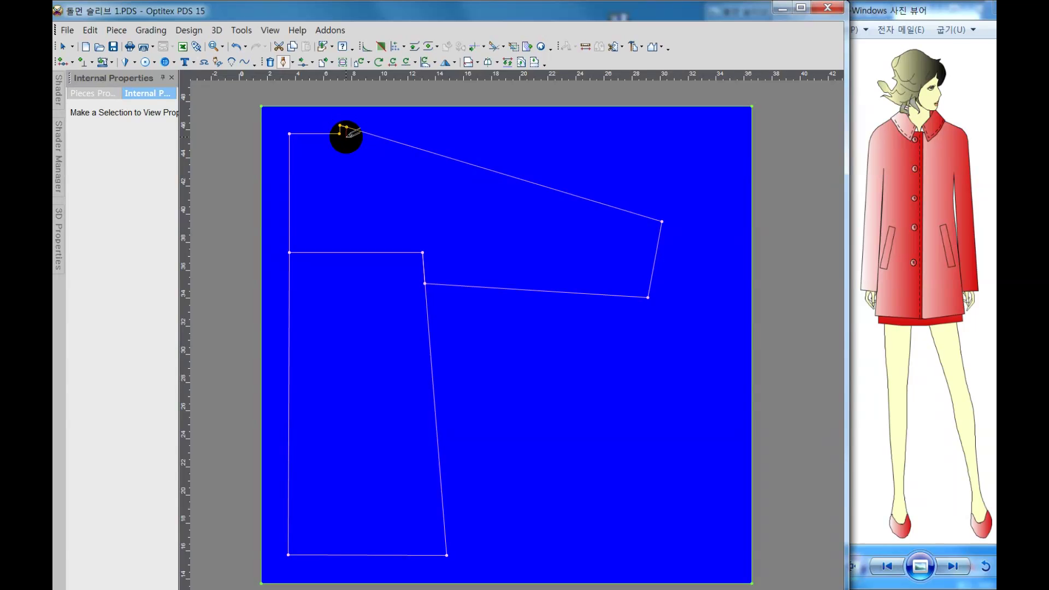
click(346, 135)
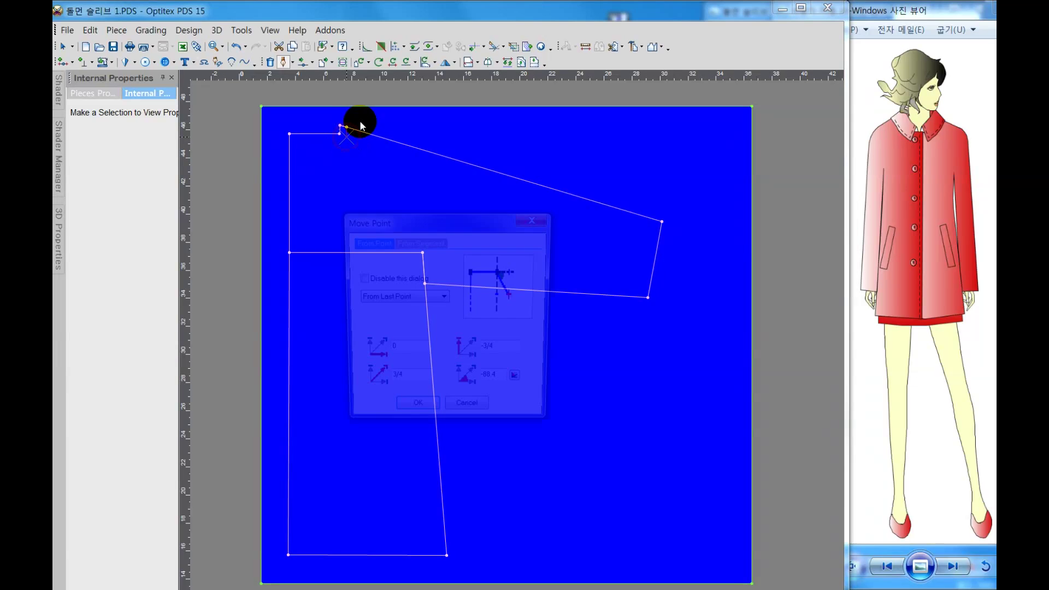
click(430, 245)
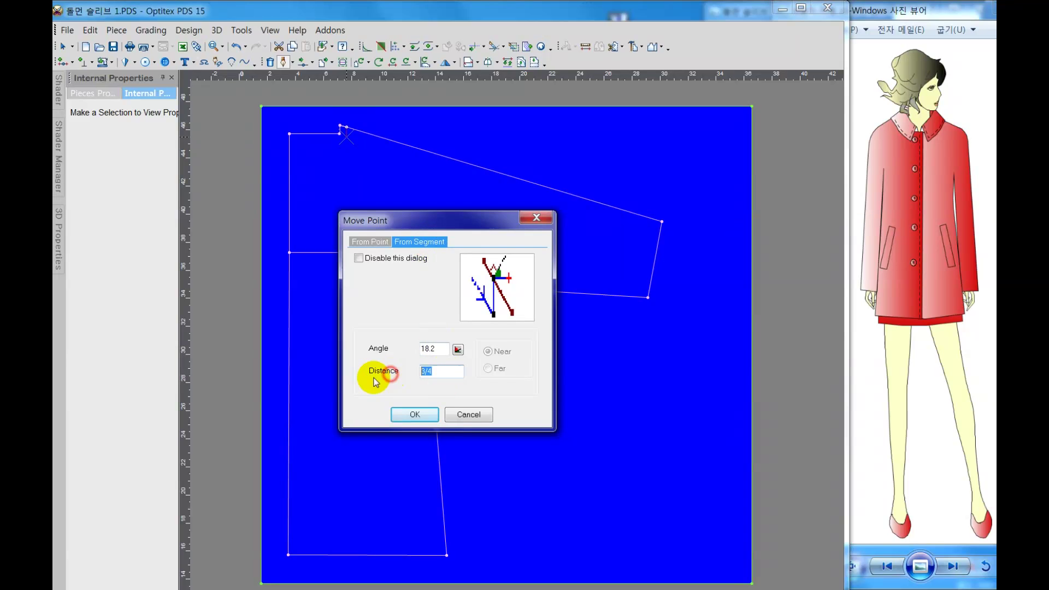
click(414, 414)
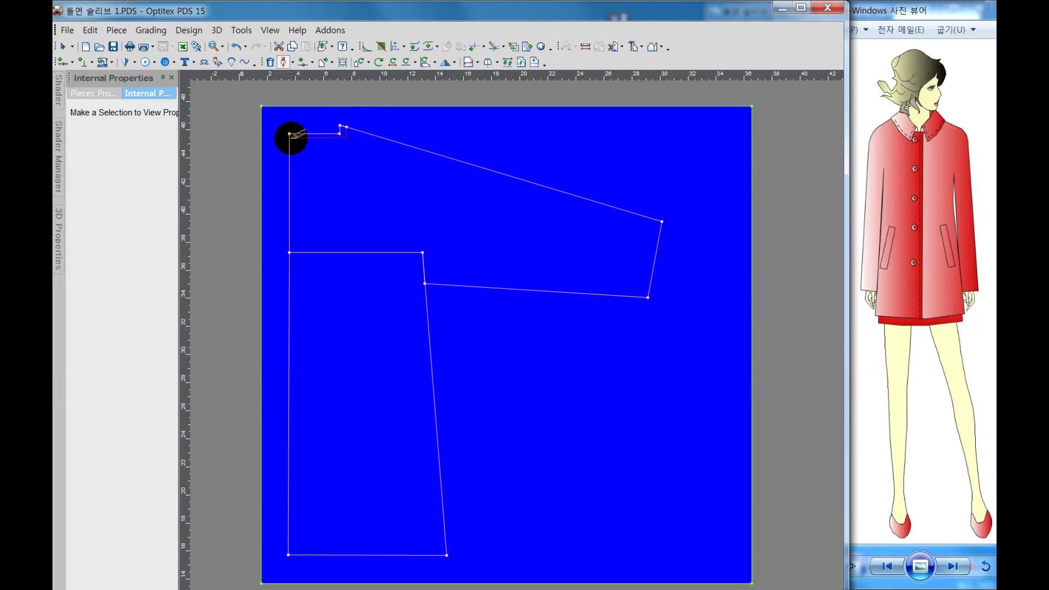
scroll(291, 135, up, 1)
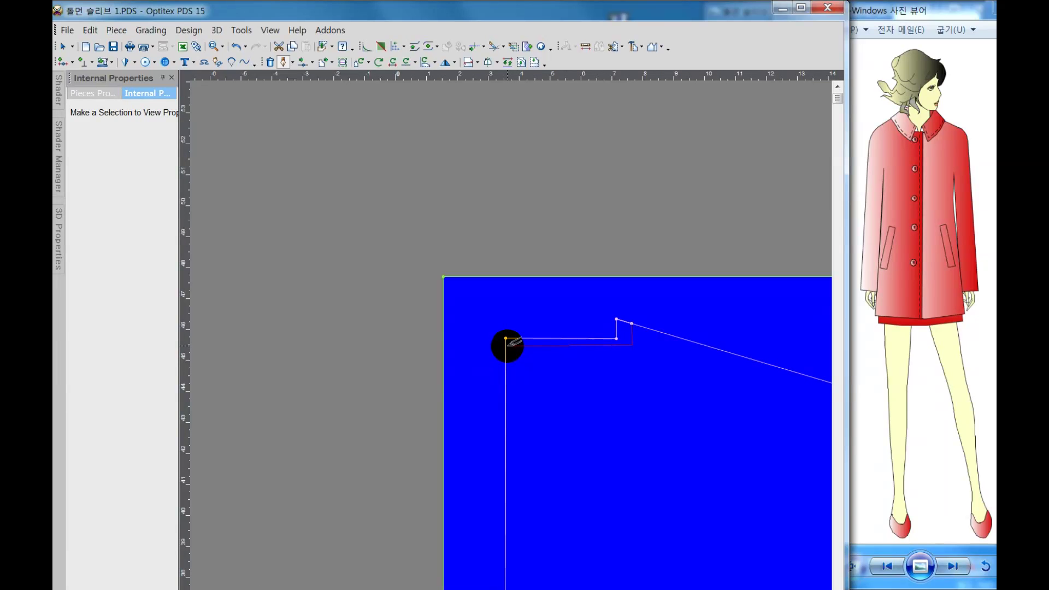
Step: End the line 1/4 from the near point on the centre-front edge, adding a contour point, and finish
click(505, 345)
click(401, 416)
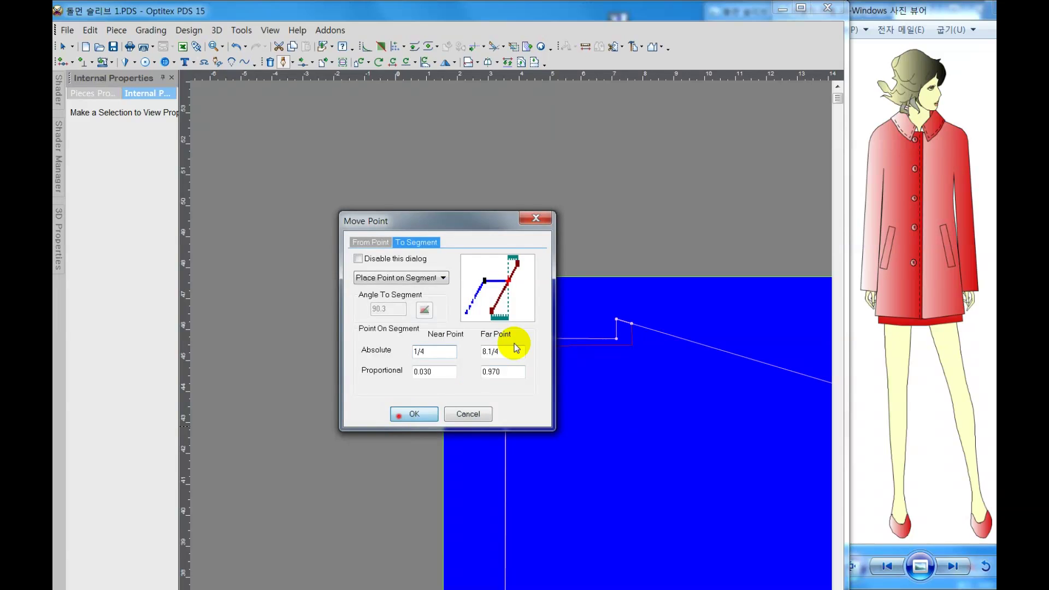
click(467, 356)
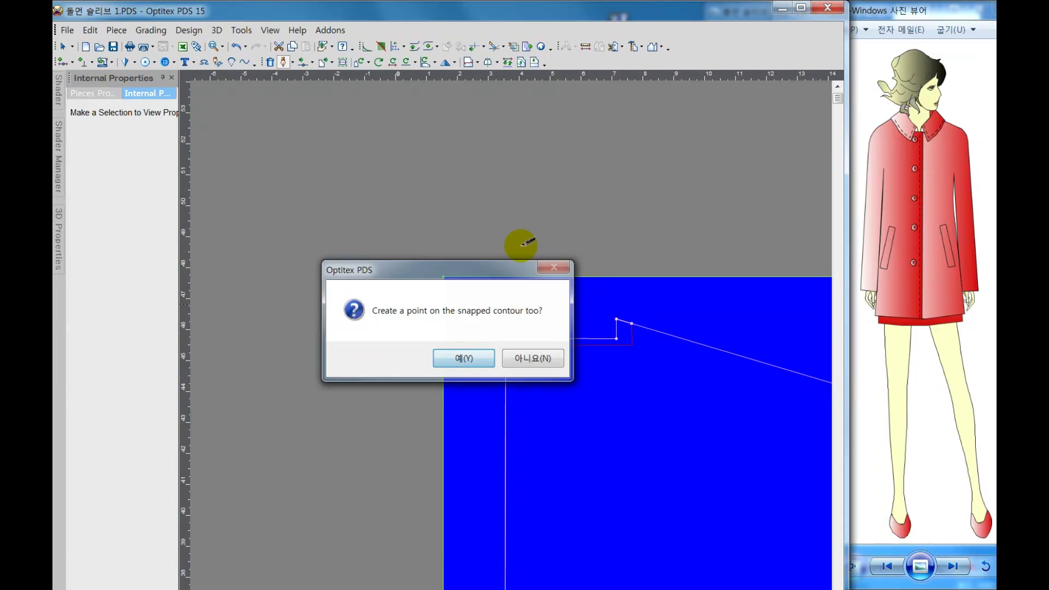
right_click(508, 228)
click(524, 236)
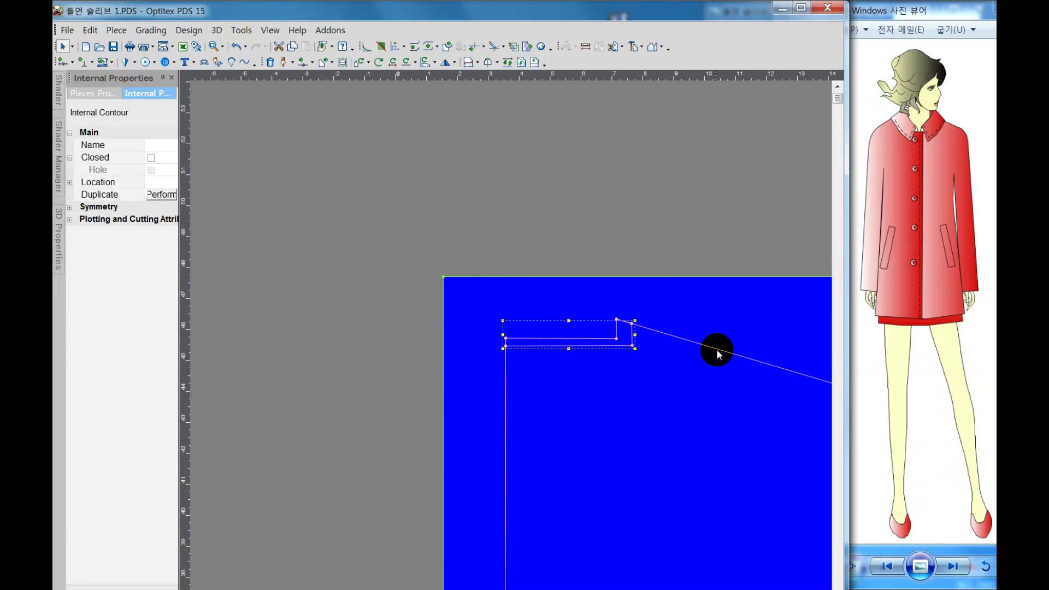
click(723, 363)
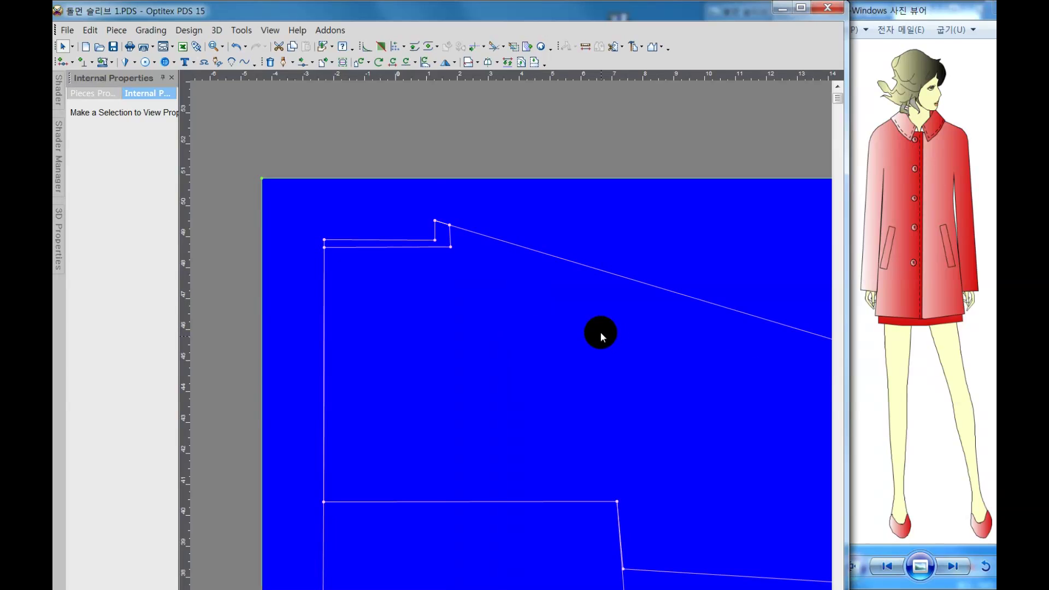
Step: With the corner-arc tool, pick the neck corner and add a point on the neck line and contour
click(231, 63)
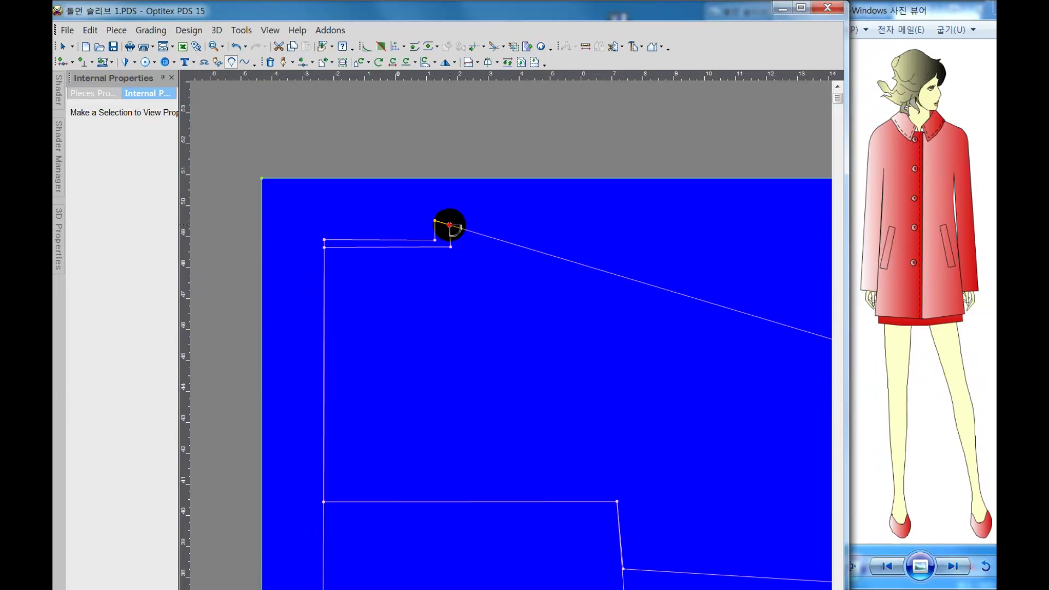
click(449, 225)
click(415, 411)
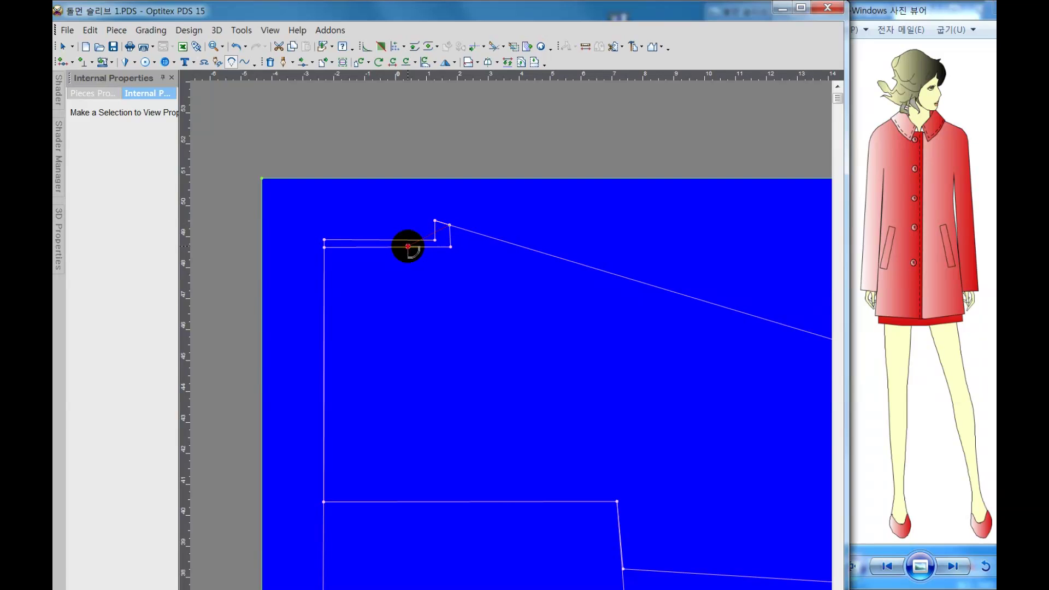
click(408, 246)
click(411, 410)
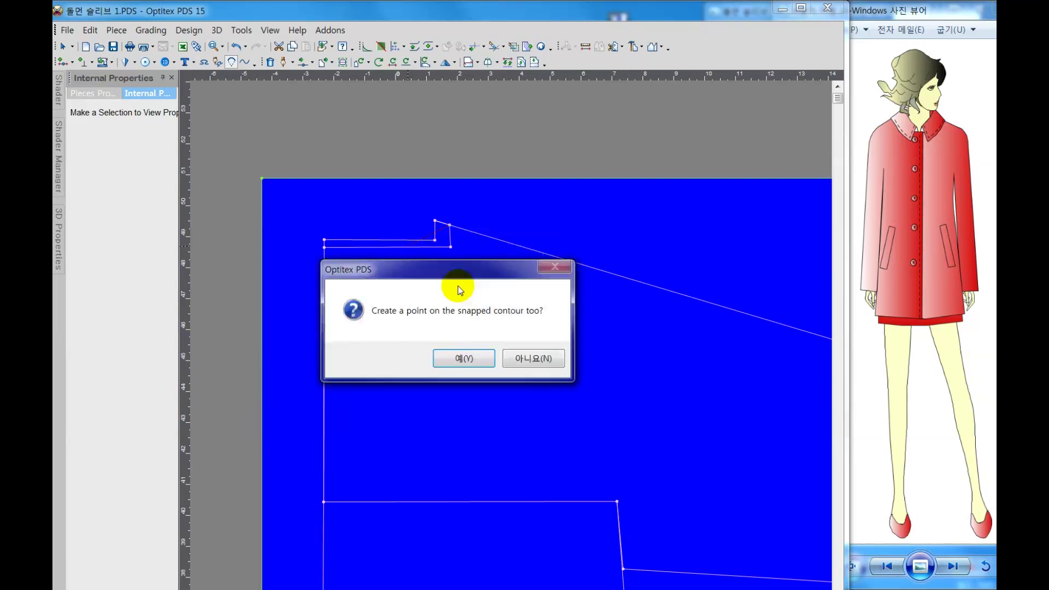
click(464, 357)
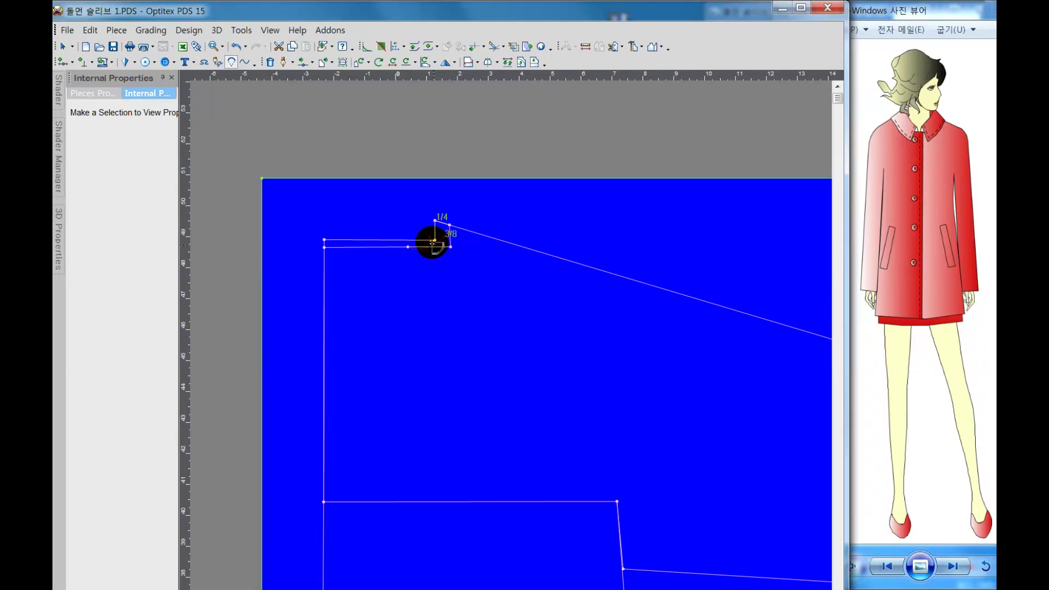
Step: Round the neck corner with an arc of radius 1.3/4 and distance 1/8
click(433, 243)
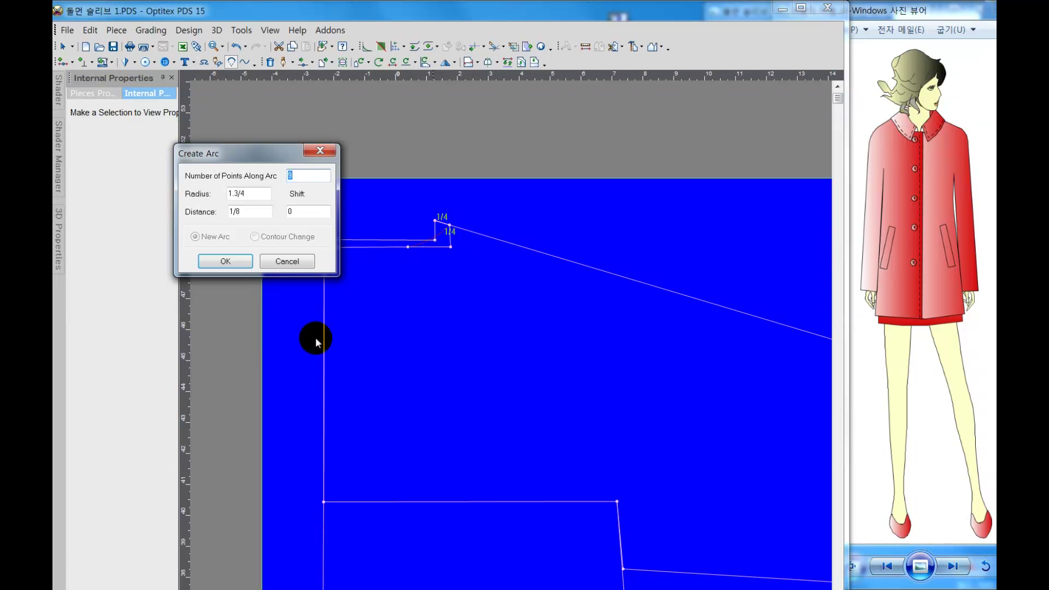
click(241, 260)
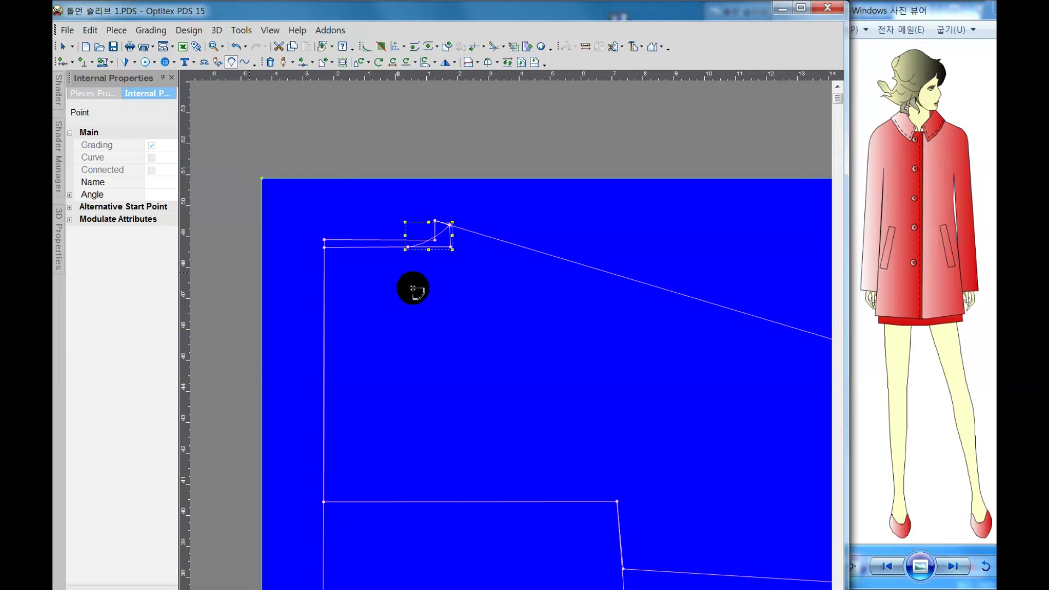
right_click(430, 284)
click(443, 294)
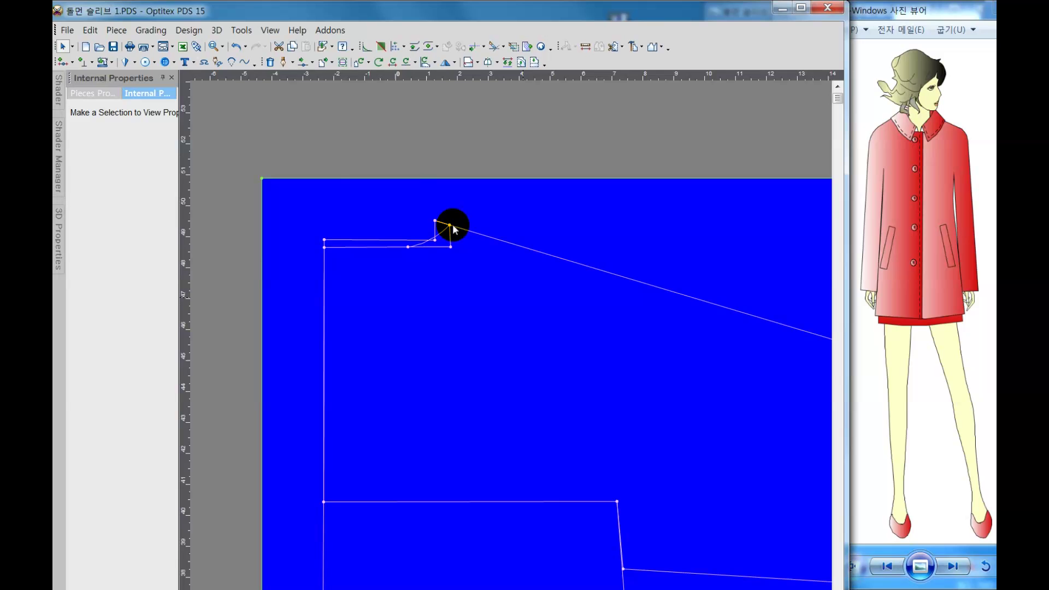
scroll(468, 244, up, 2)
scroll(511, 350, up, 2)
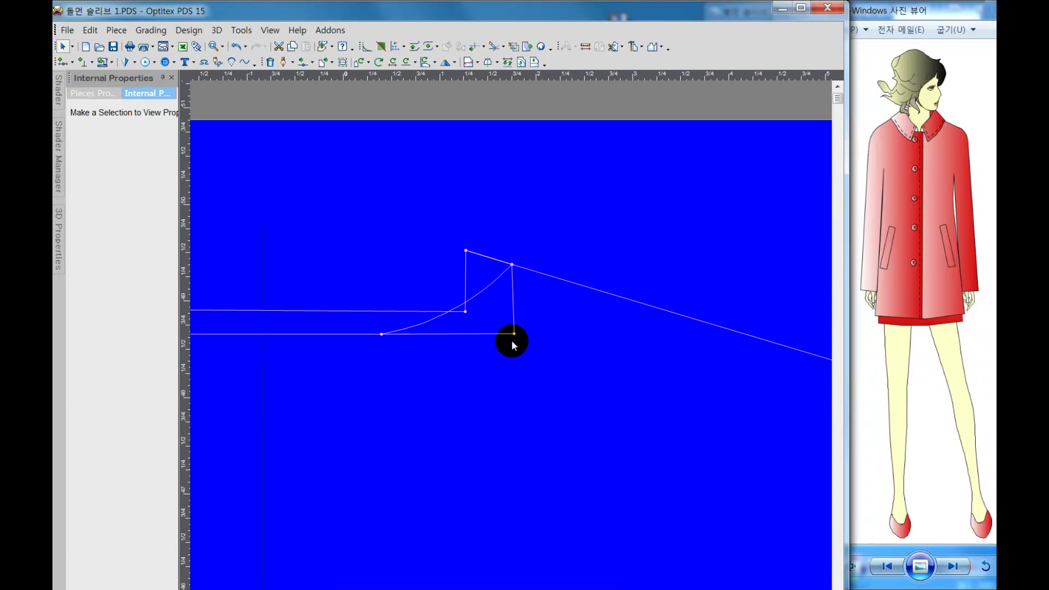
Step: Move the neck curve point proportionally by 1/8 and zoom back out
click(302, 62)
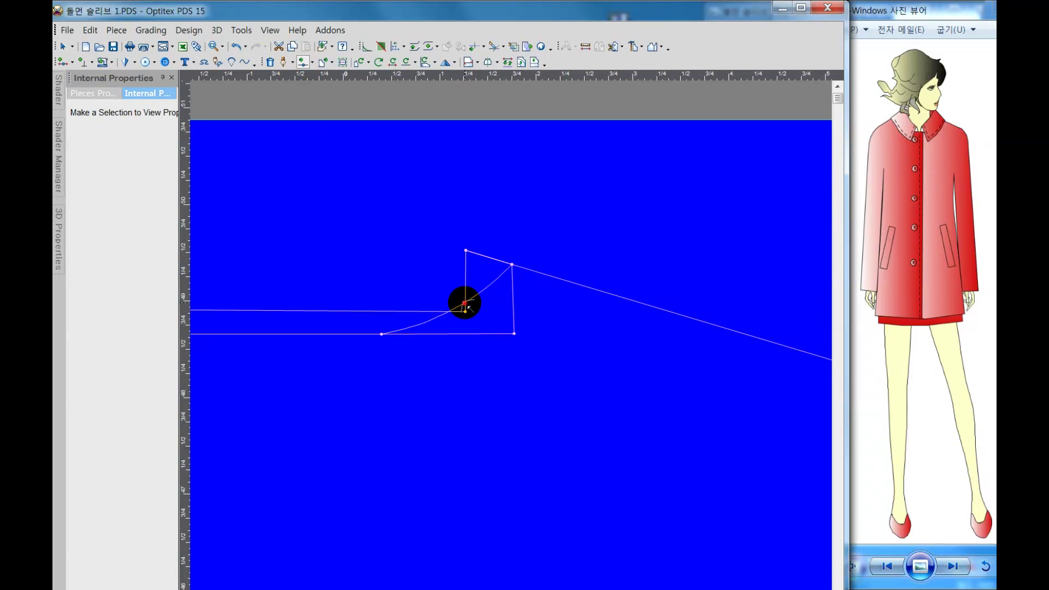
click(468, 309)
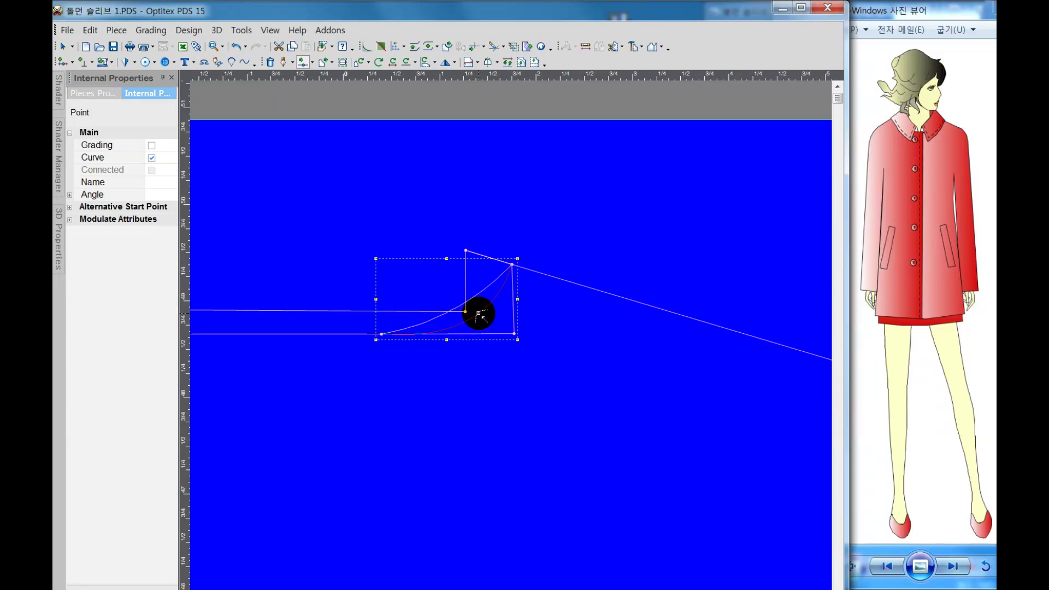
click(479, 312)
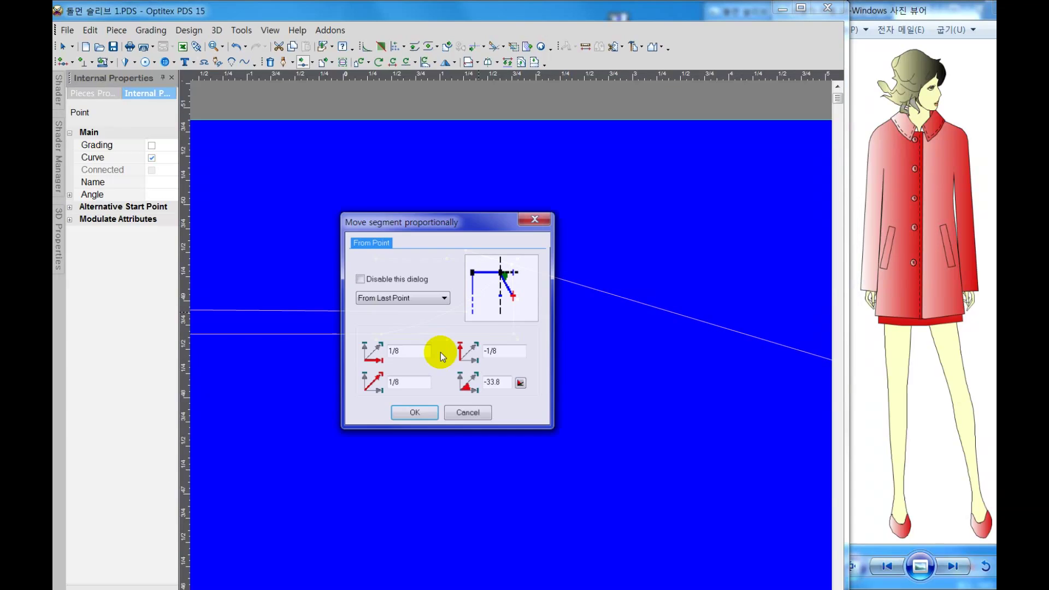
click(413, 415)
right_click(421, 396)
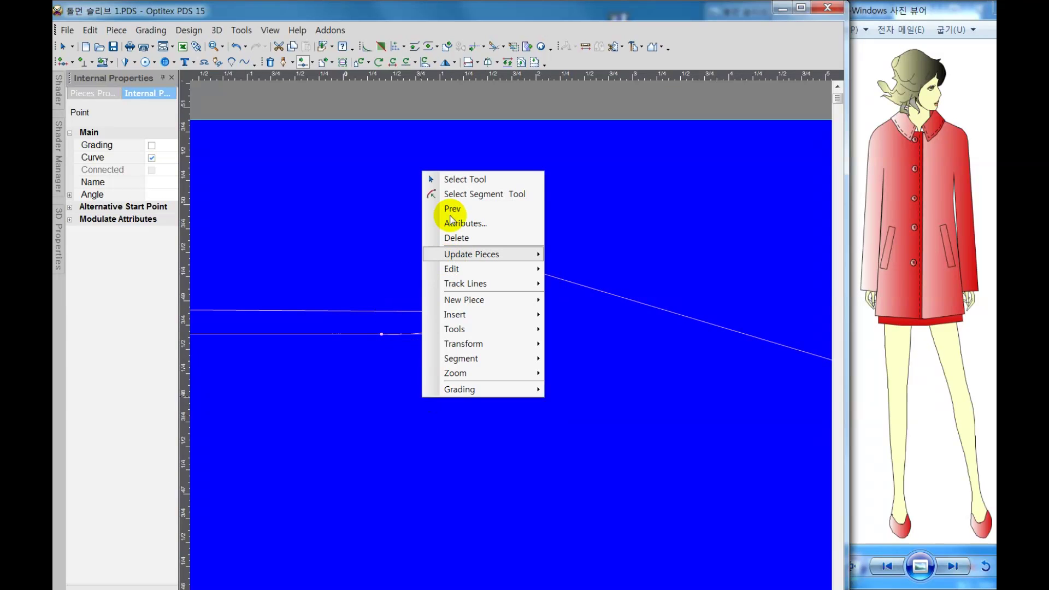
click(459, 193)
scroll(511, 347, down, 1)
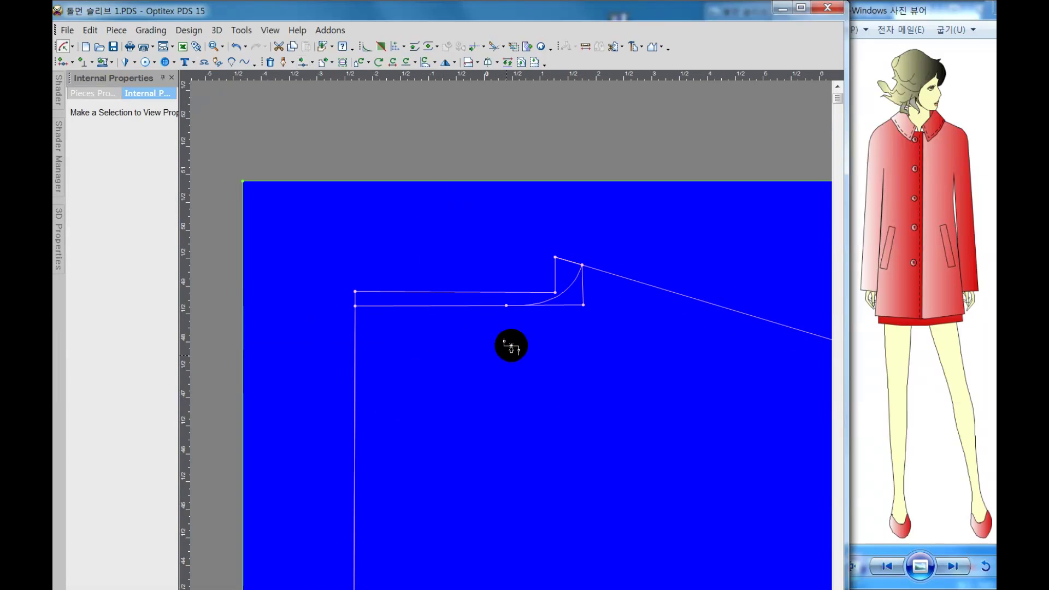
scroll(556, 415, down, 2)
scroll(511, 344, down, 1)
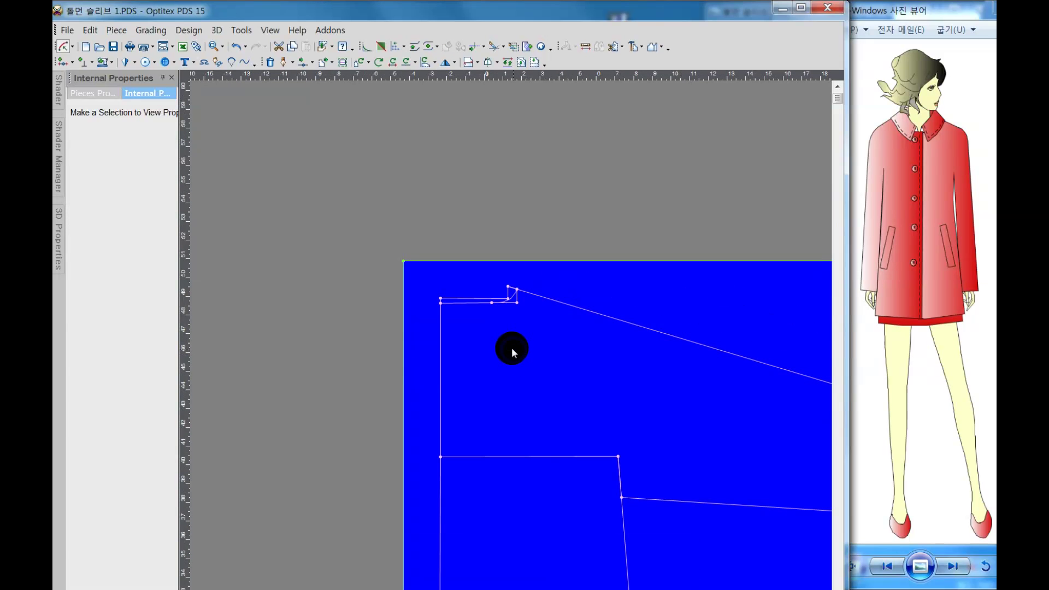
right_click(514, 350)
click(524, 359)
Step: Add a point on the left front edge 3.1 below the neck corner, also on the snapped contour
middle_drag(524, 359, 435, 192)
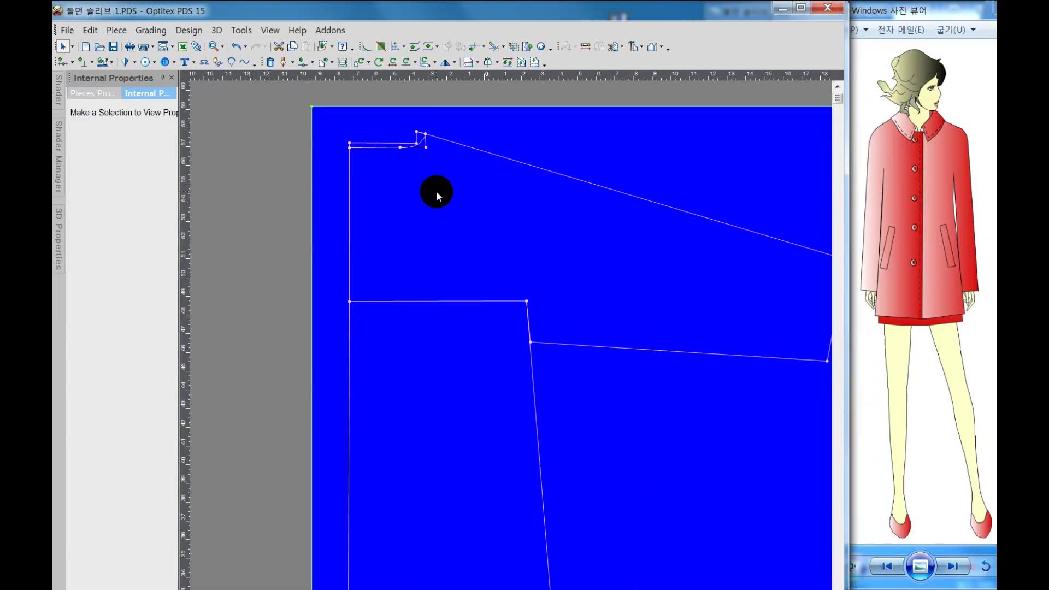
click(283, 61)
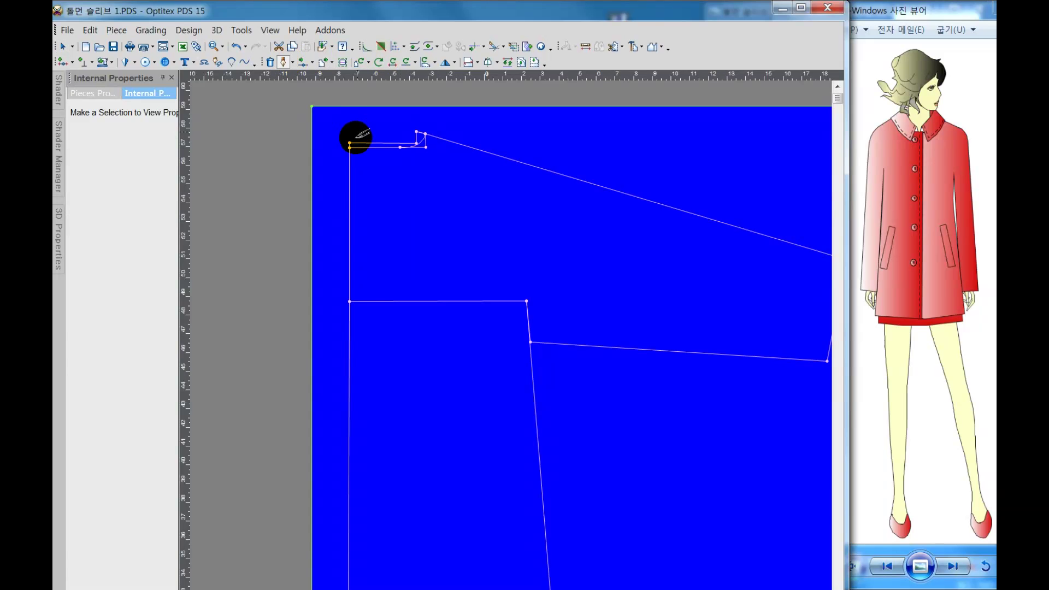
click(350, 143)
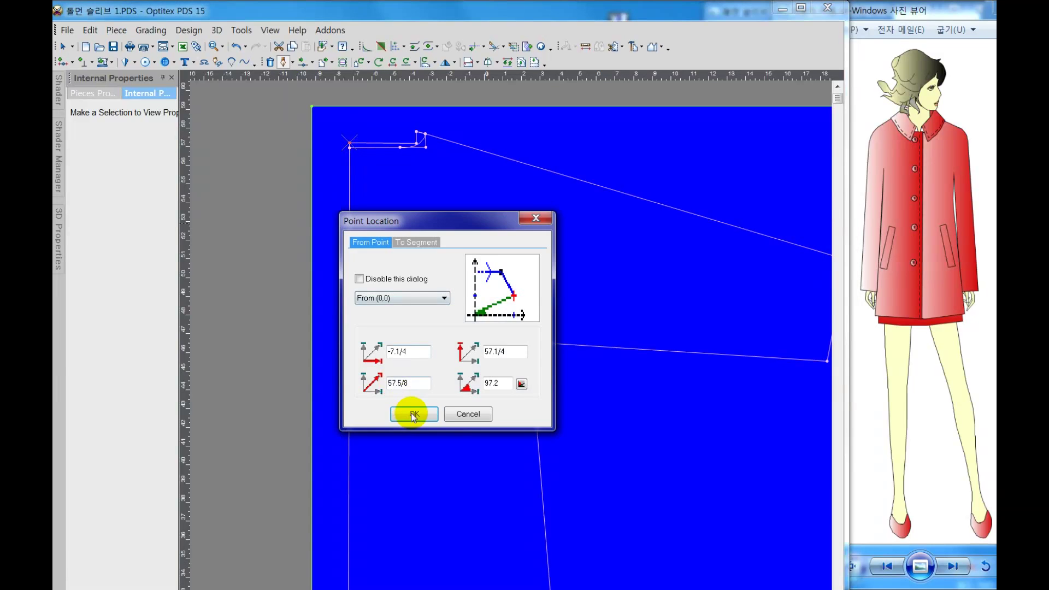
click(413, 413)
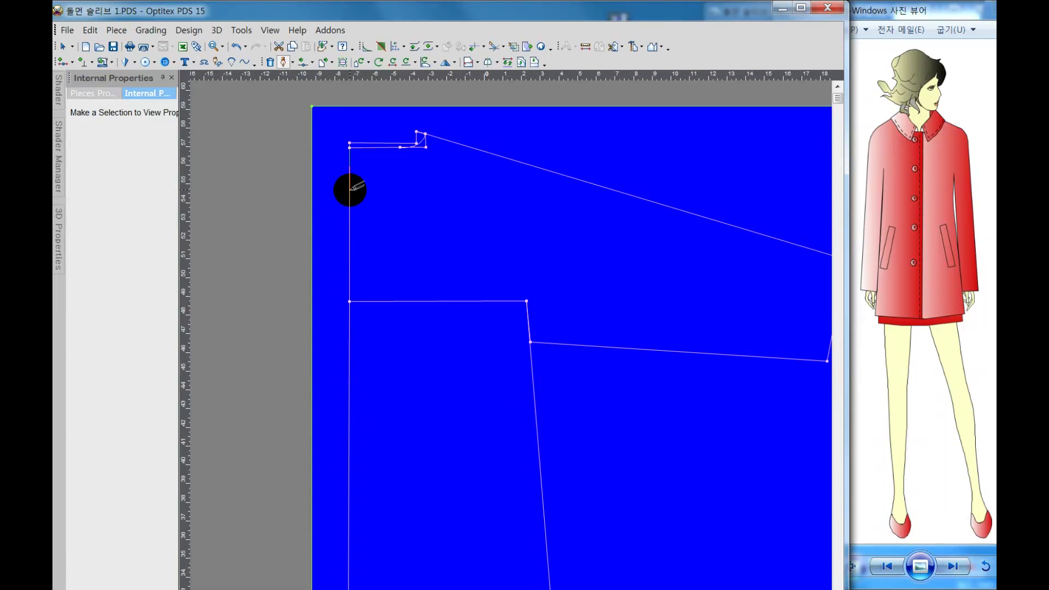
click(350, 199)
text(3.1)
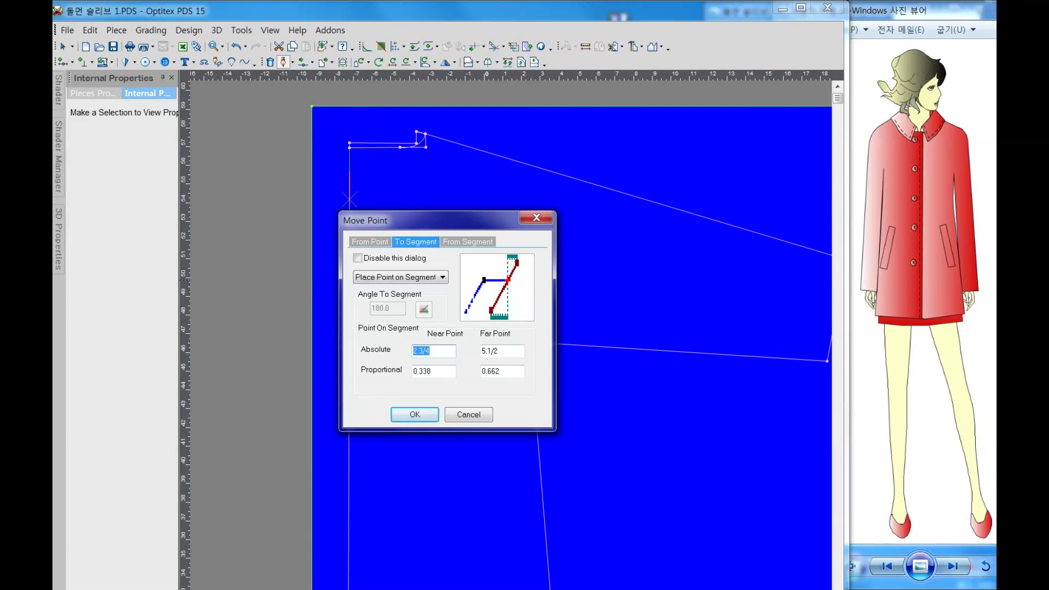
click(415, 414)
click(458, 353)
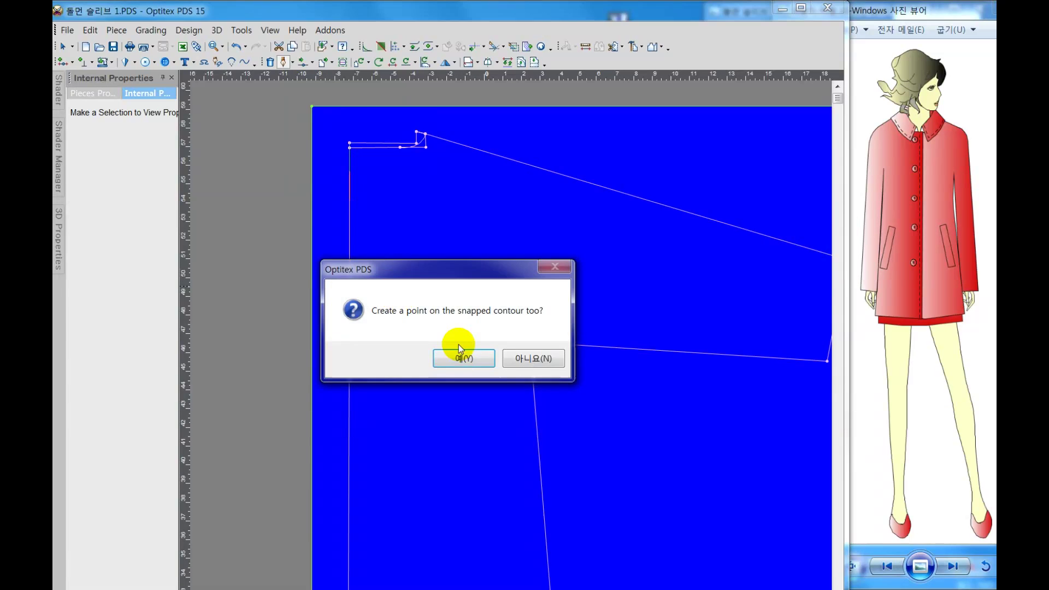
Step: End the piece selection and zoom out to see the whole sleeve
right_click(396, 195)
click(397, 195)
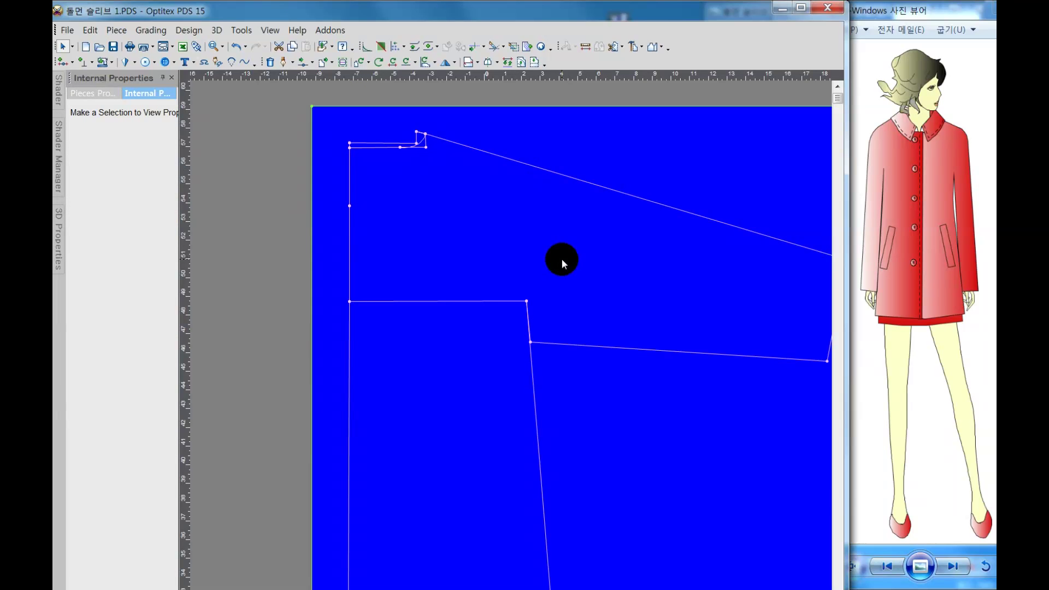
scroll(510, 344, down, 1)
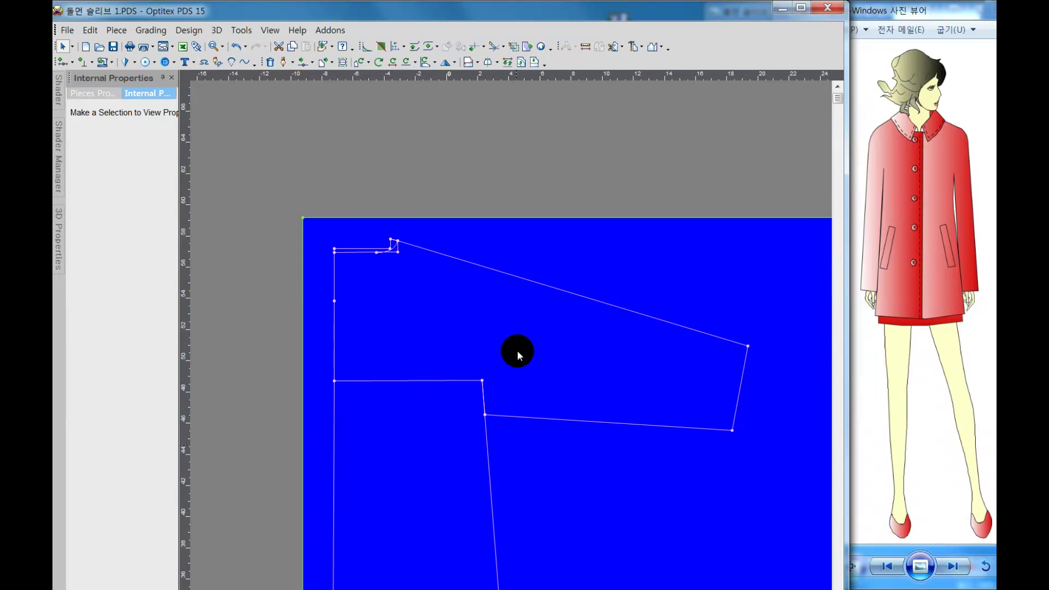
scroll(518, 354, down, 1)
scroll(544, 355, up, 1)
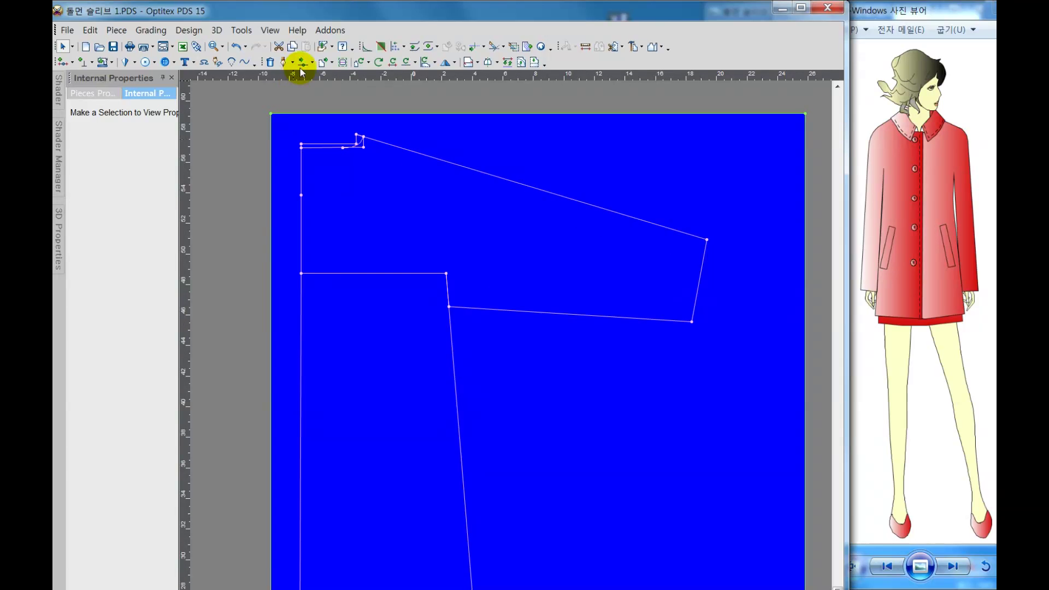
Step: Draw an internal style line starting 4.5/8 along the side seam, snapping its end to the contour
click(232, 62)
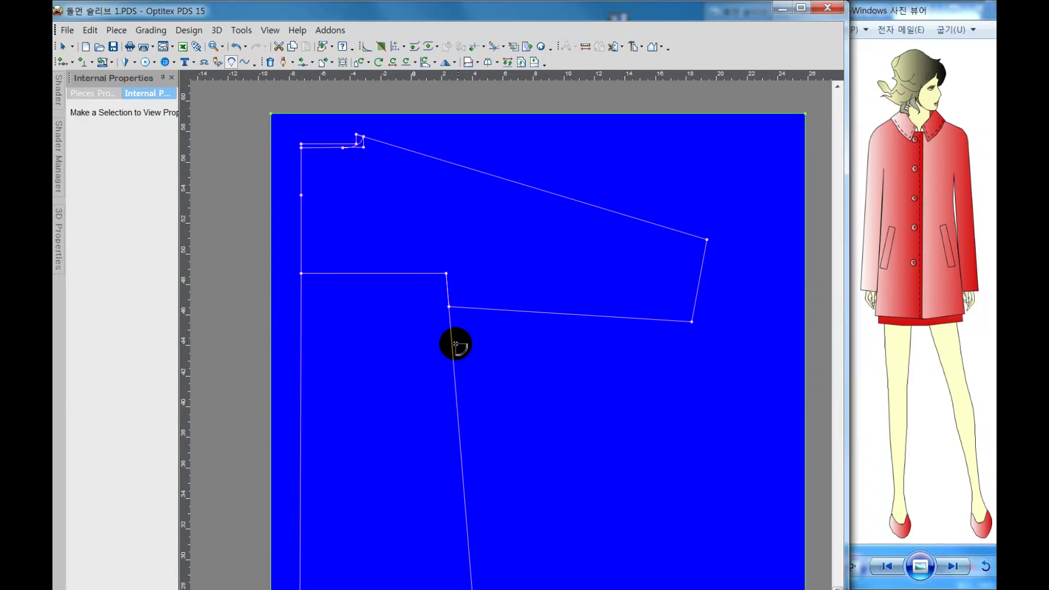
click(447, 366)
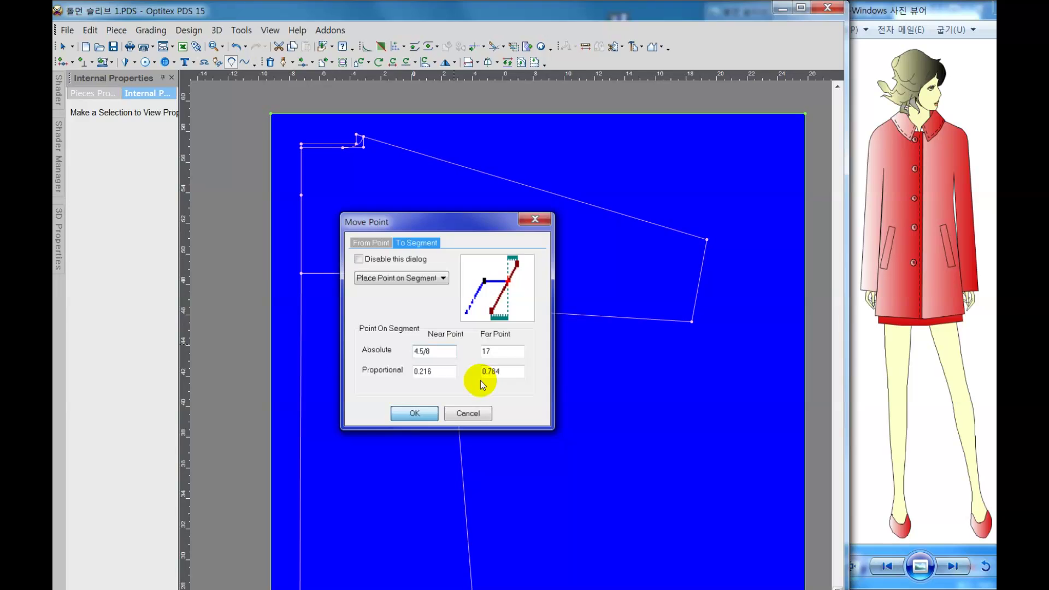
click(425, 429)
click(472, 369)
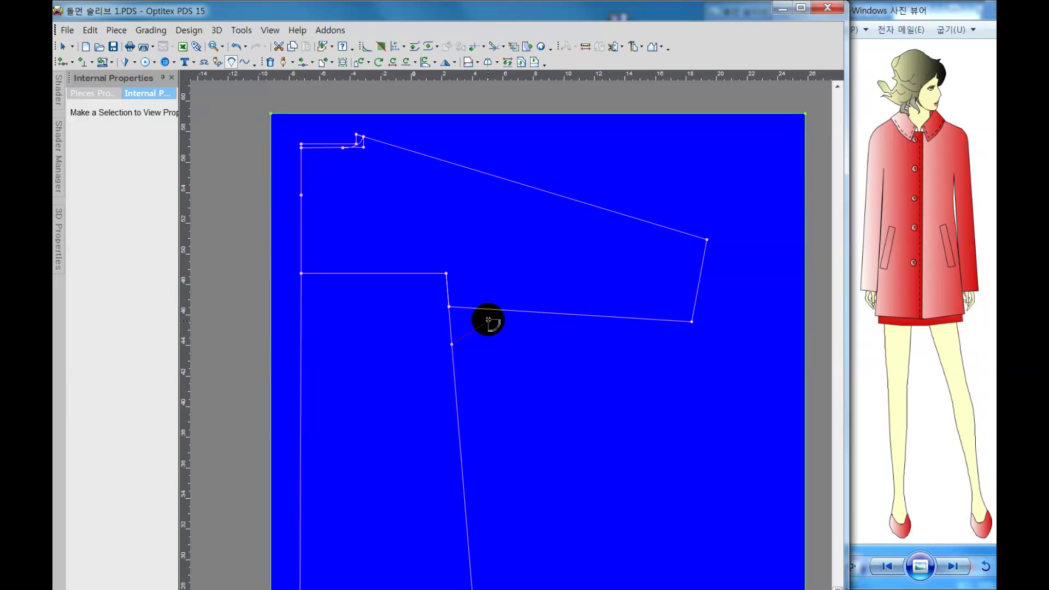
click(484, 310)
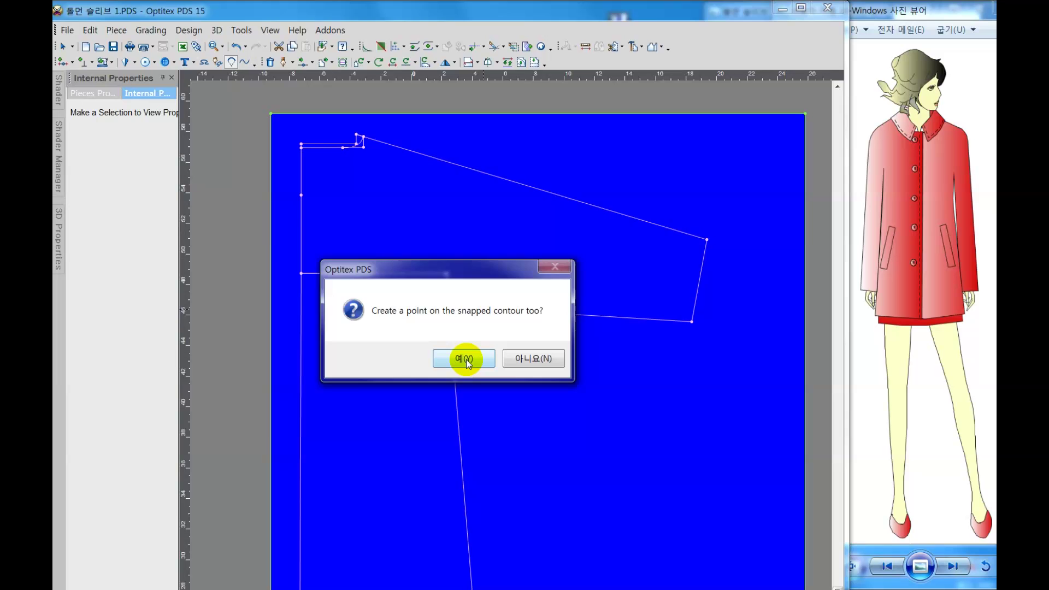
click(463, 356)
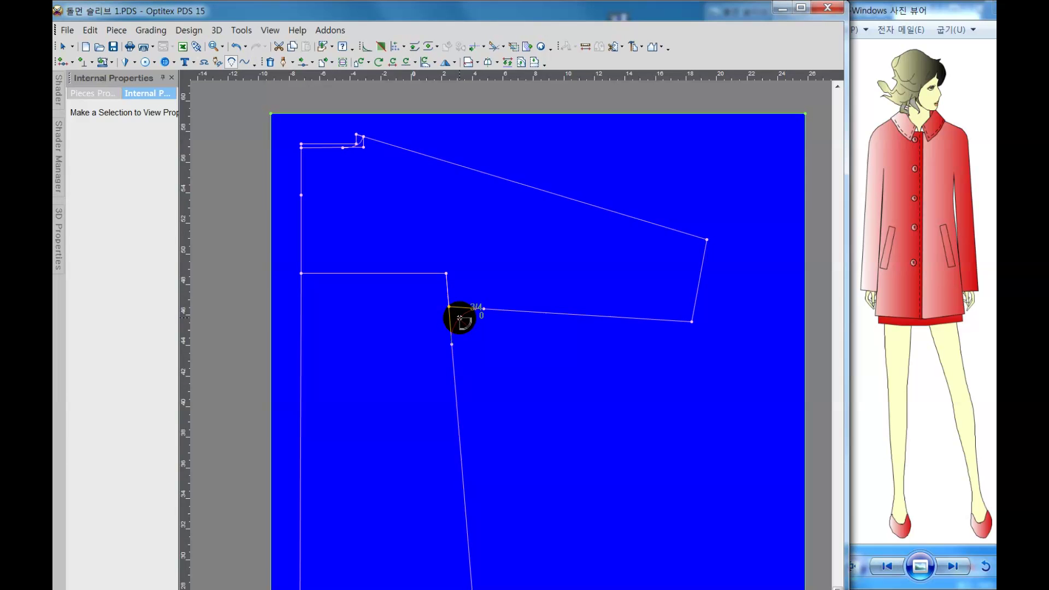
Step: Round the underarm corner with a radius-2 arc, then select the slanted top sleeve line
click(460, 318)
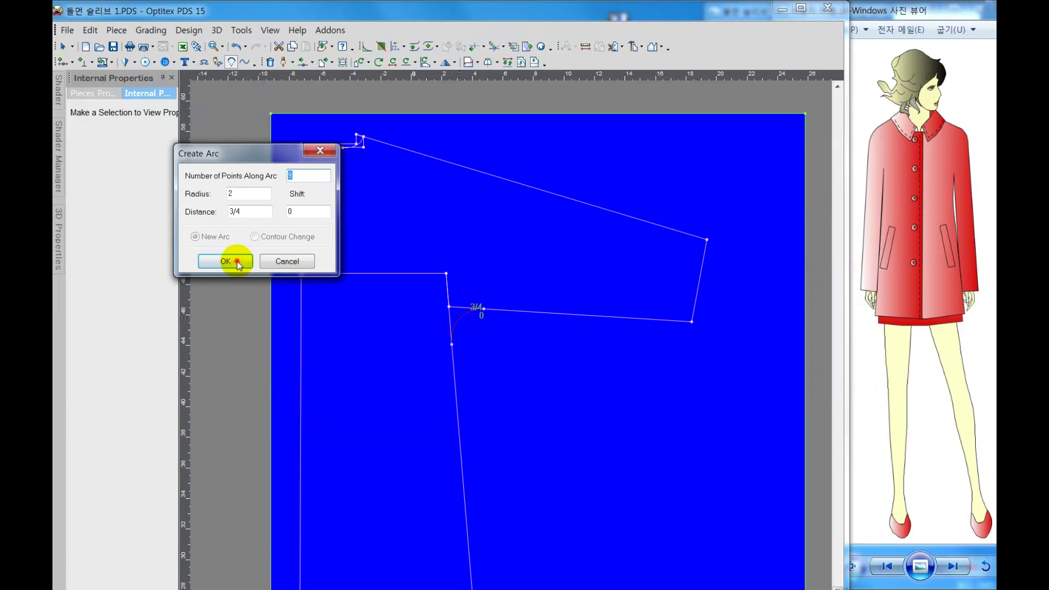
click(232, 261)
right_click(441, 250)
click(457, 257)
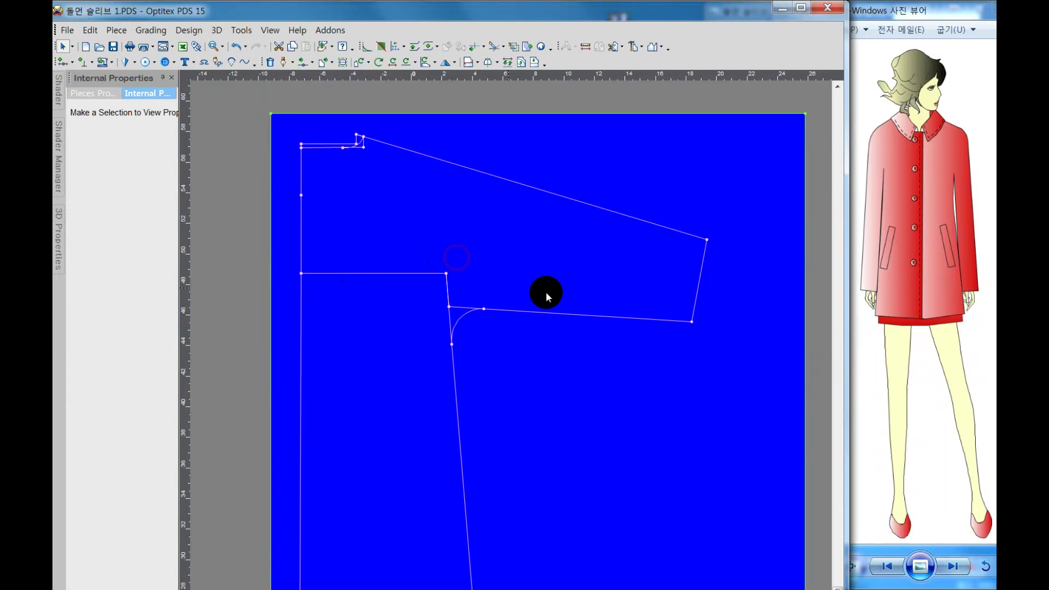
click(372, 178)
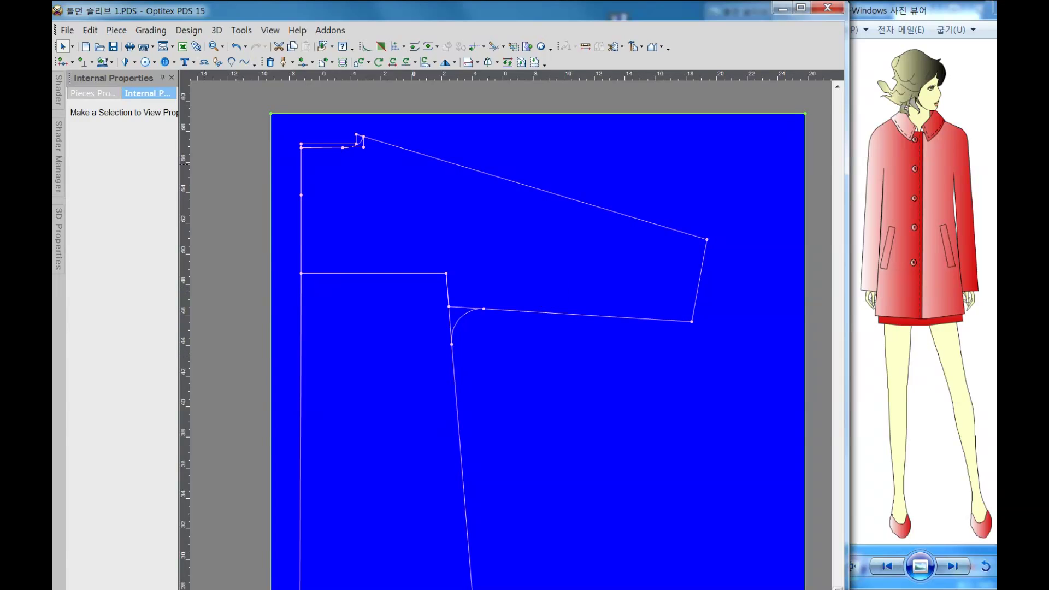
click(546, 193)
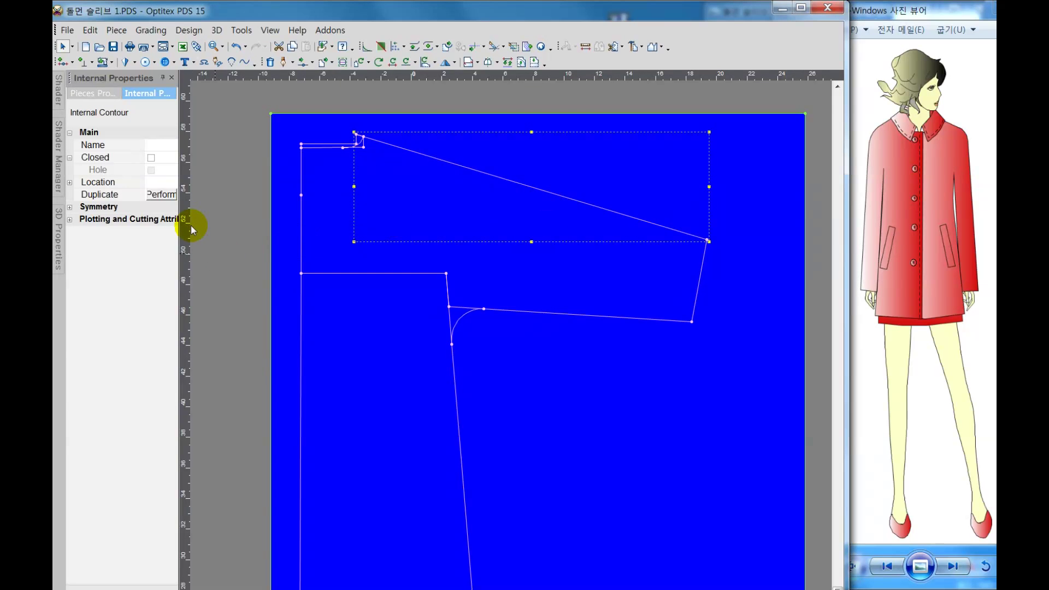
Step: Duplicate the slanted top sleeve line (vertical offset -1) and the left edge, each offset 1 outward
click(165, 196)
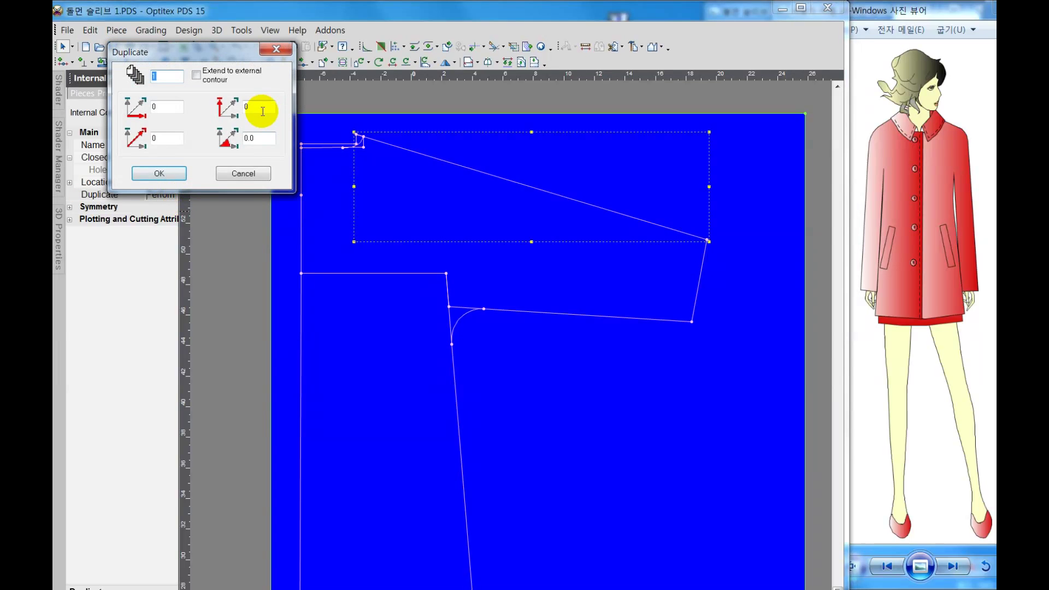
double_click(246, 107)
text(-1)
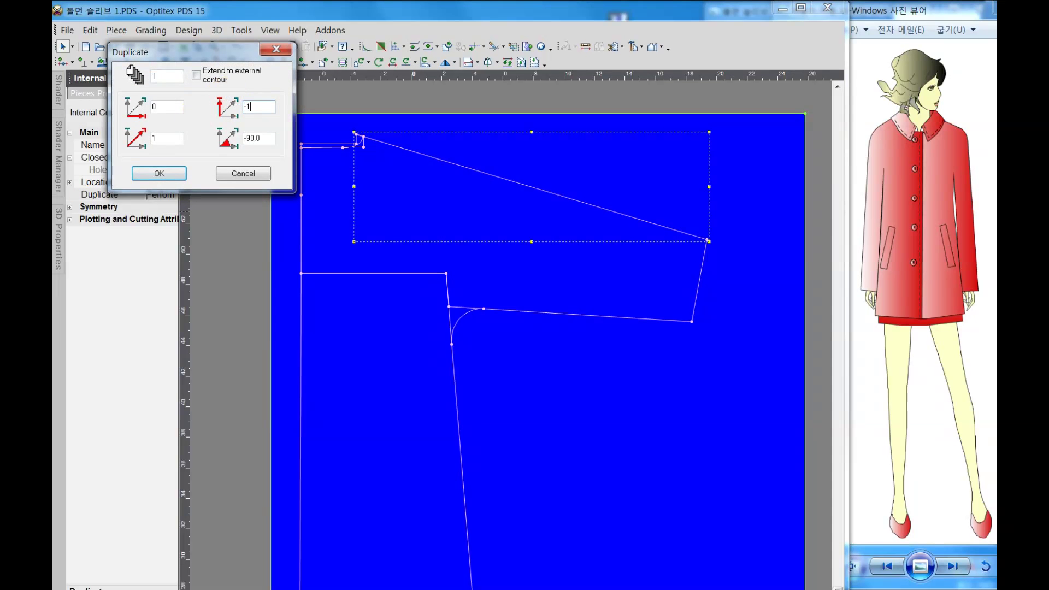
click(161, 172)
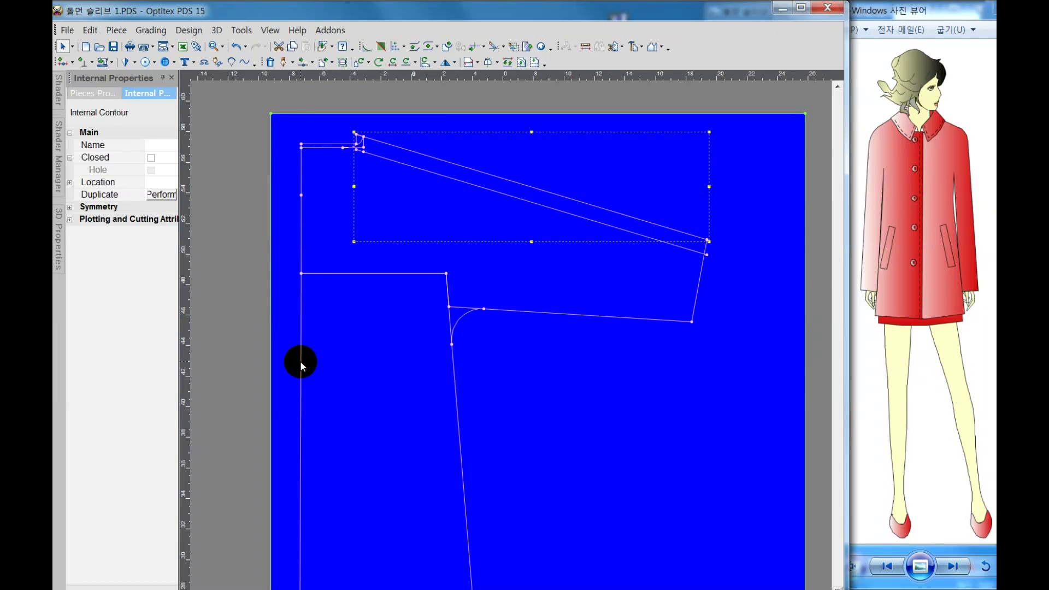
click(300, 365)
click(162, 195)
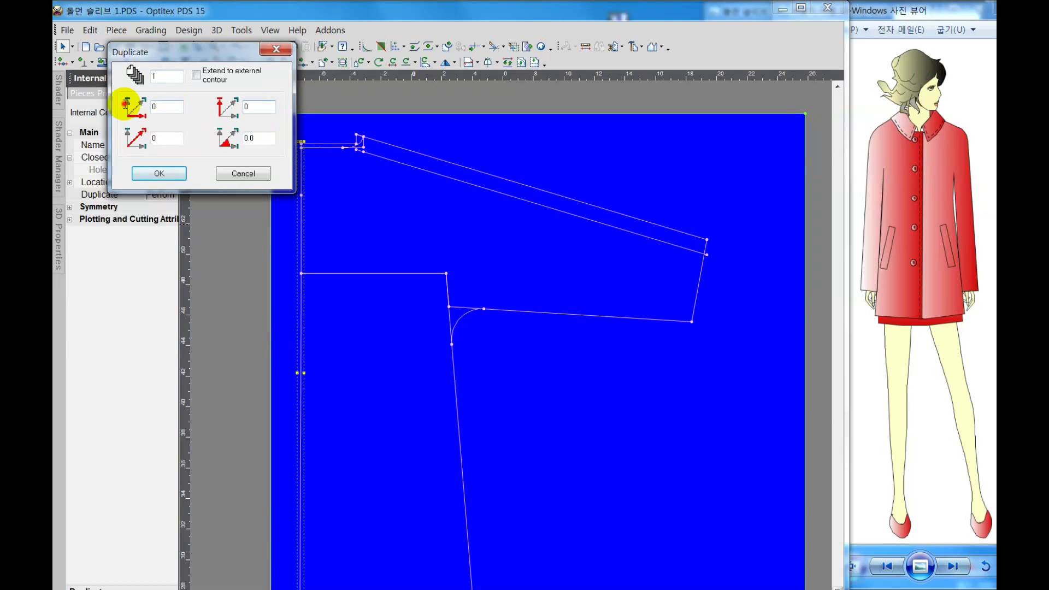
key(Return)
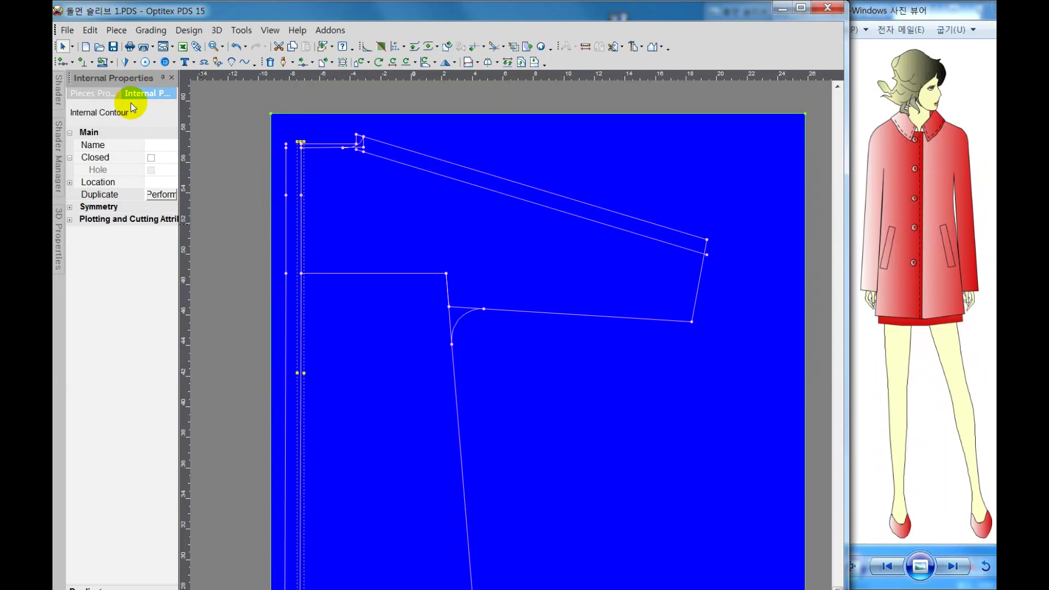
Step: Duplicate the bottom hem line with a vertical offset of 1
click(455, 393)
scroll(419, 494, down, 2)
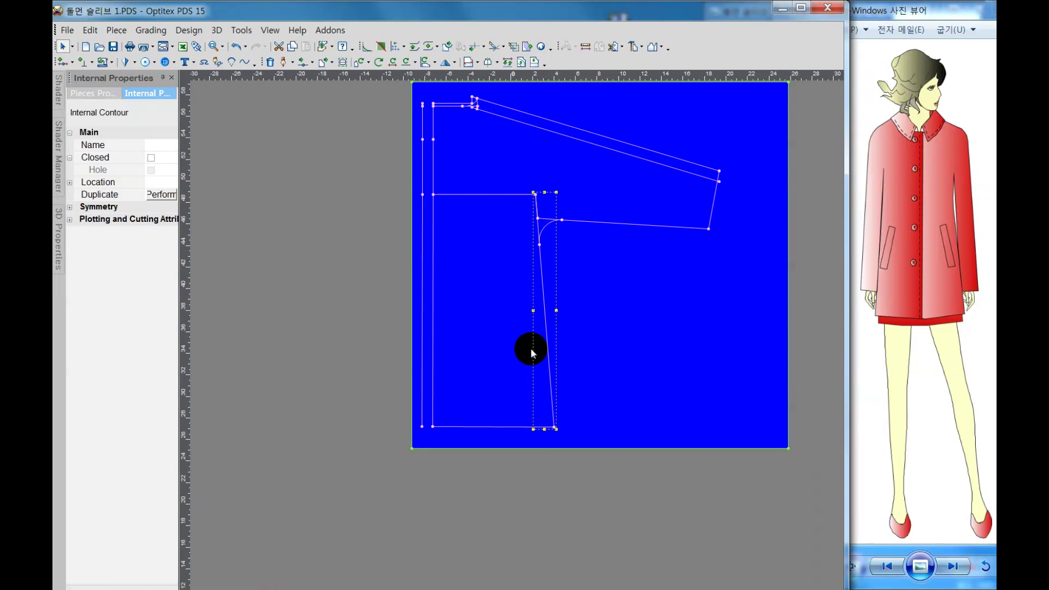
scroll(530, 346, up, 1)
scroll(510, 346, up, 1)
click(399, 483)
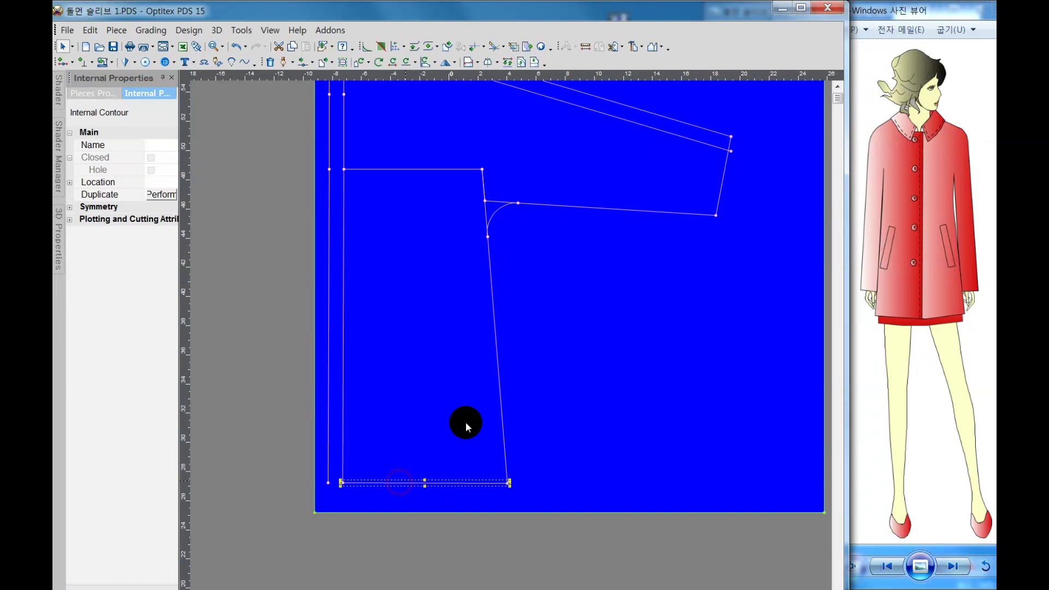
click(161, 194)
click(263, 105)
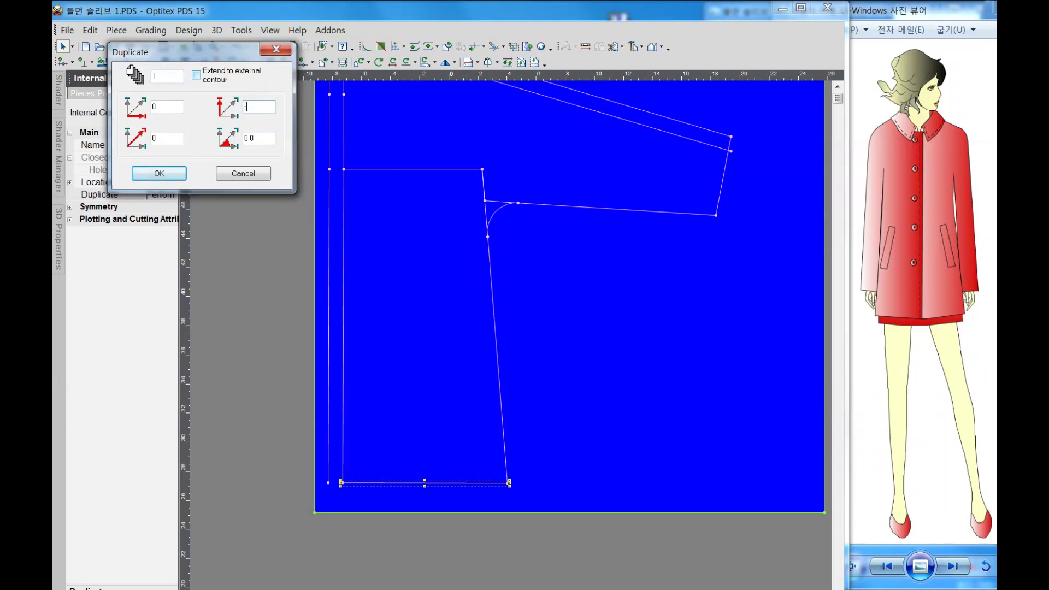
text(1)
key(Return)
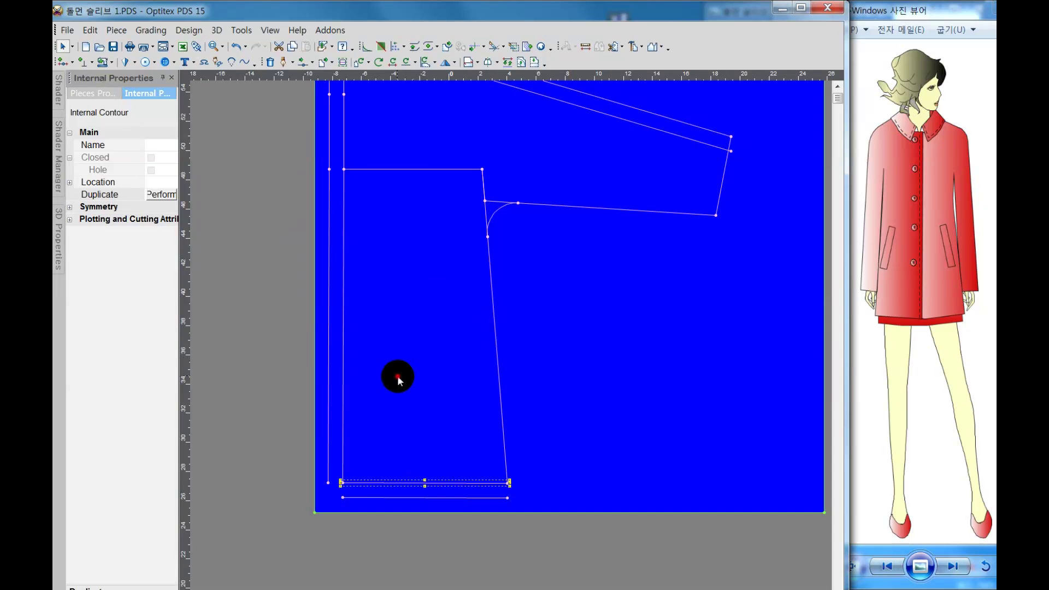
click(398, 381)
Step: Move the copied hem's left end outward and extend the new left edge down to meet it
click(302, 61)
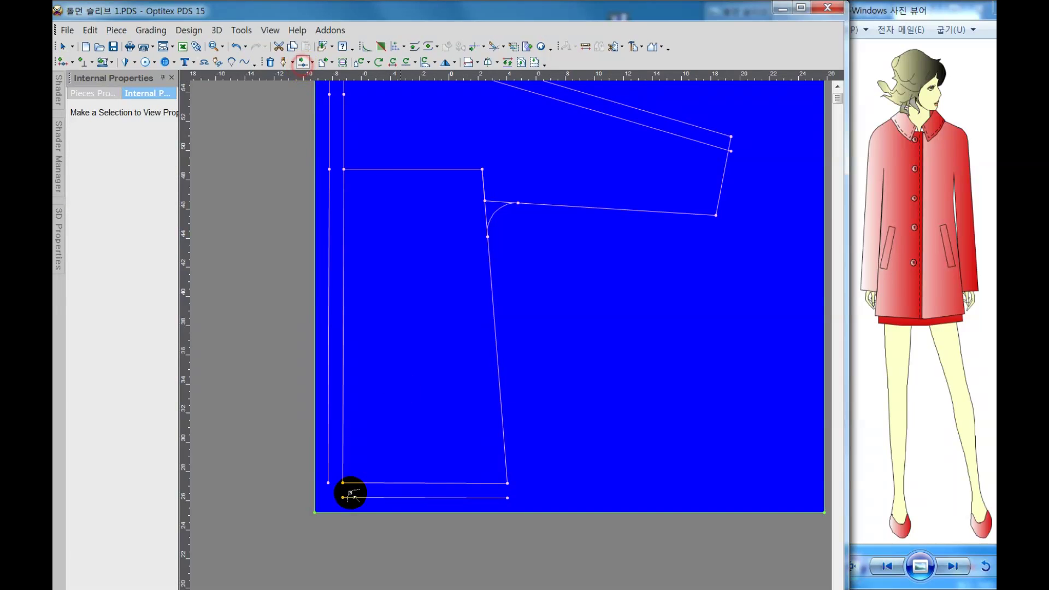
scroll(347, 499, up, 1)
scroll(510, 340, up, 1)
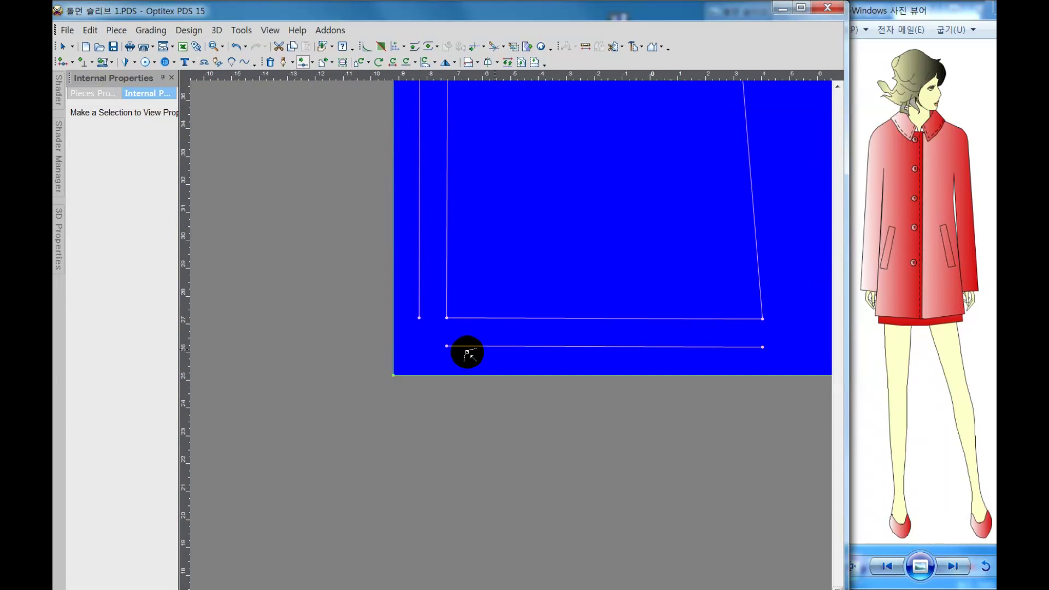
click(445, 346)
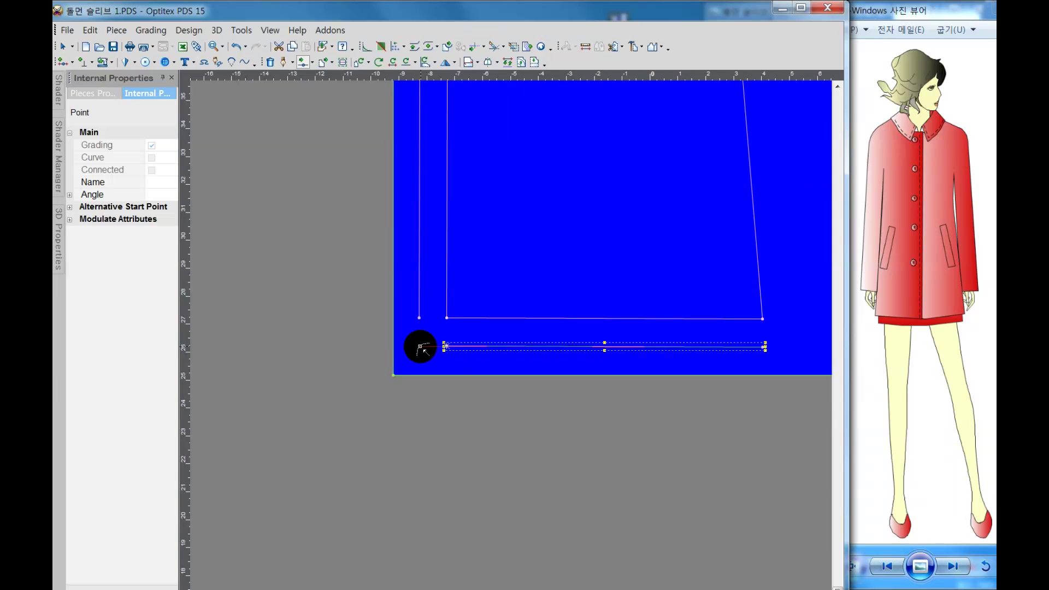
click(424, 349)
click(414, 412)
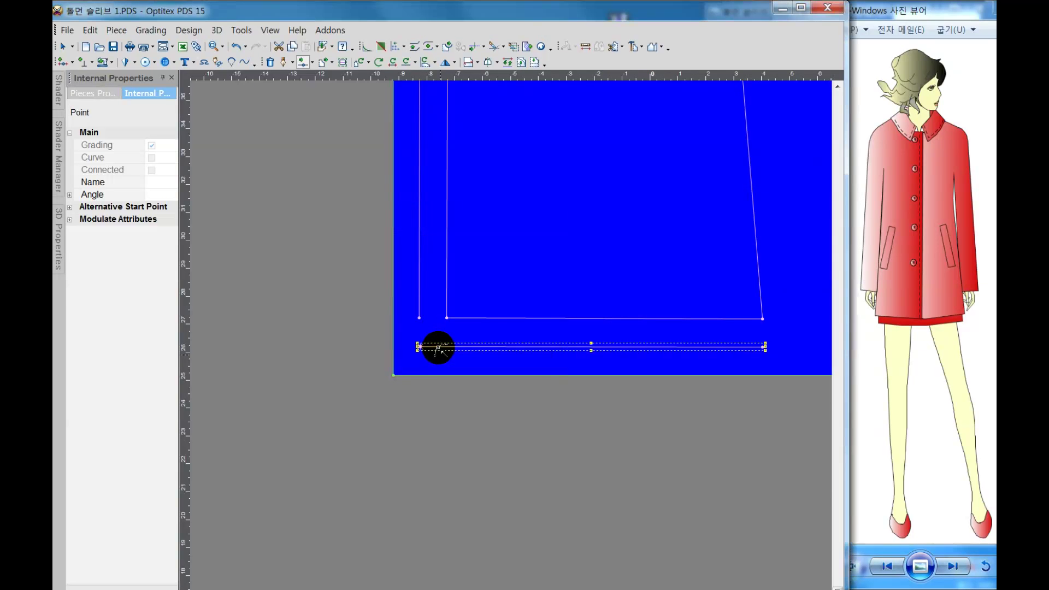
click(418, 319)
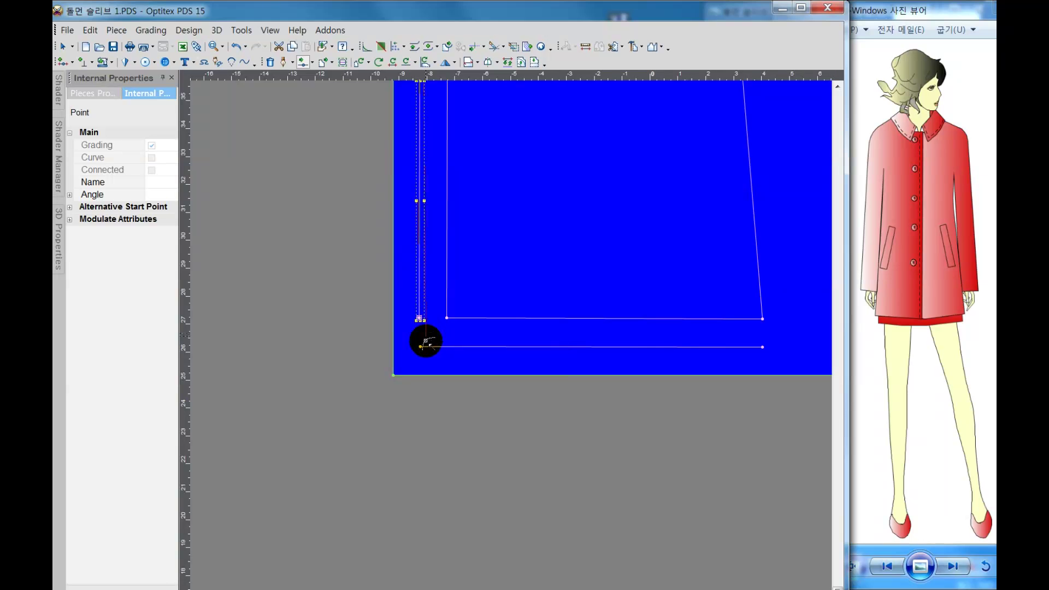
drag(425, 342, 421, 358)
click(414, 413)
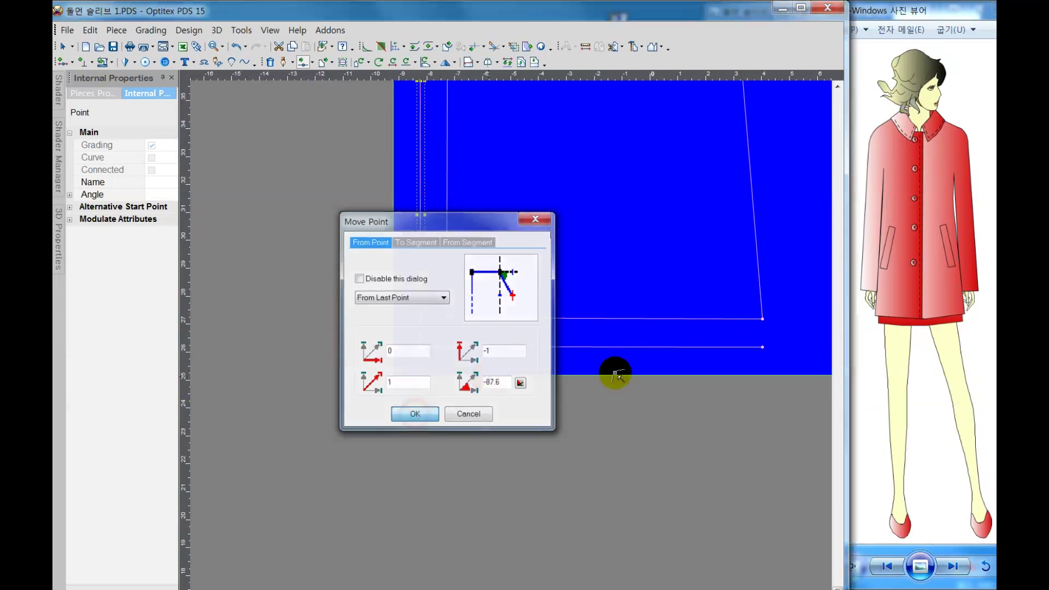
Step: Join the copied hem's right end to the bodice's bottom-right corner and add a bend point
click(763, 346)
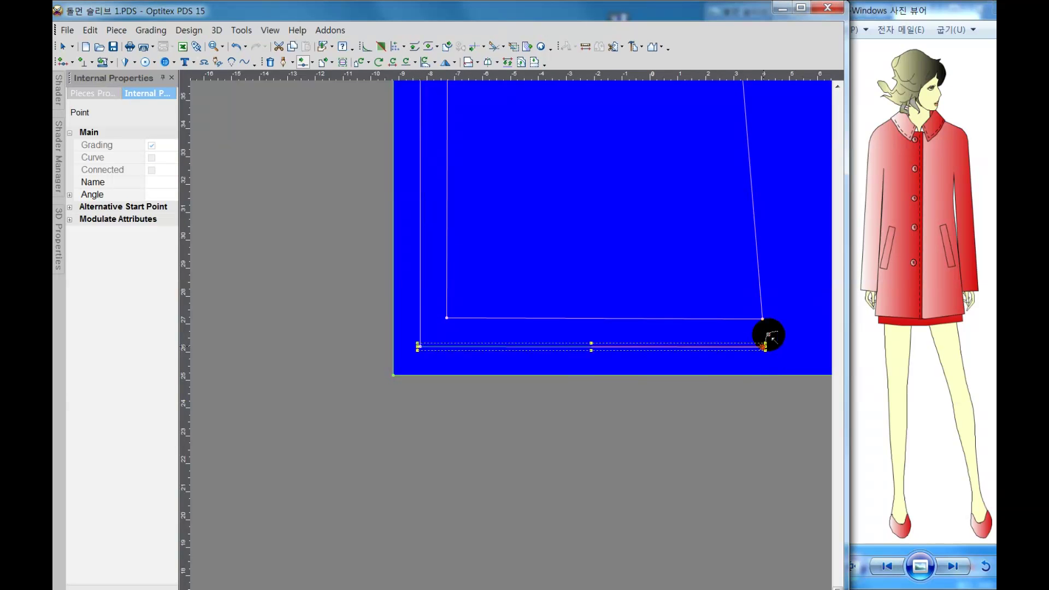
drag(768, 334, 763, 318)
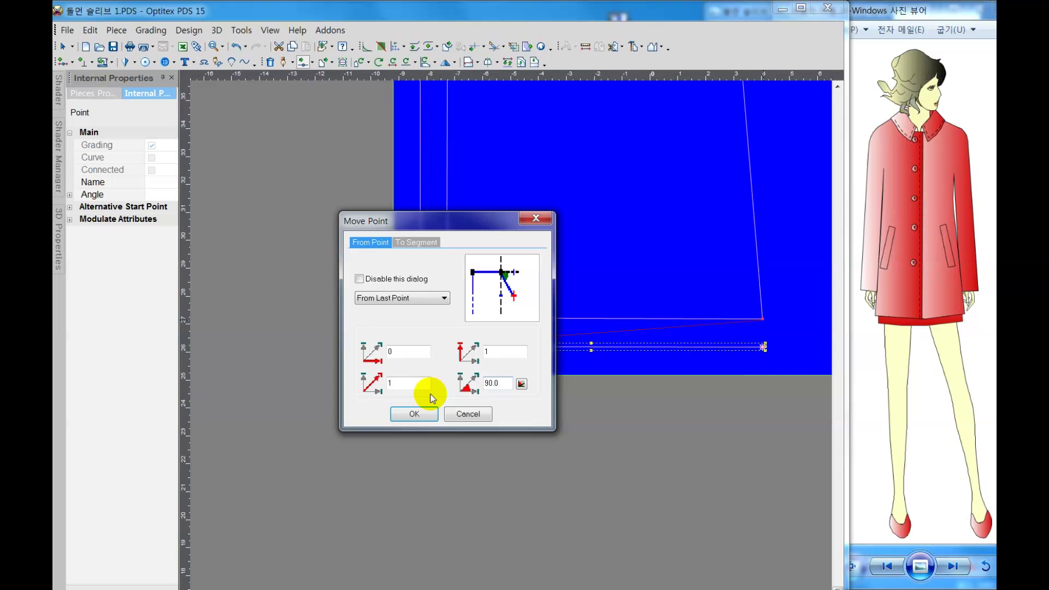
key(Return)
click(699, 329)
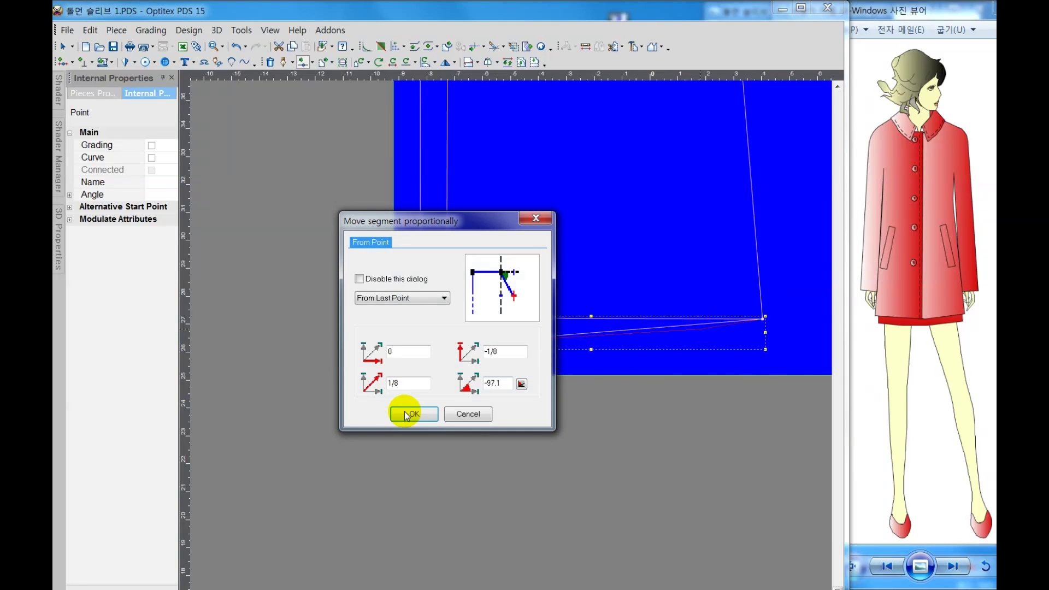
click(421, 412)
Step: Shift the bent hem segment and bend point proportionally by 1/8 and 1/2
click(642, 335)
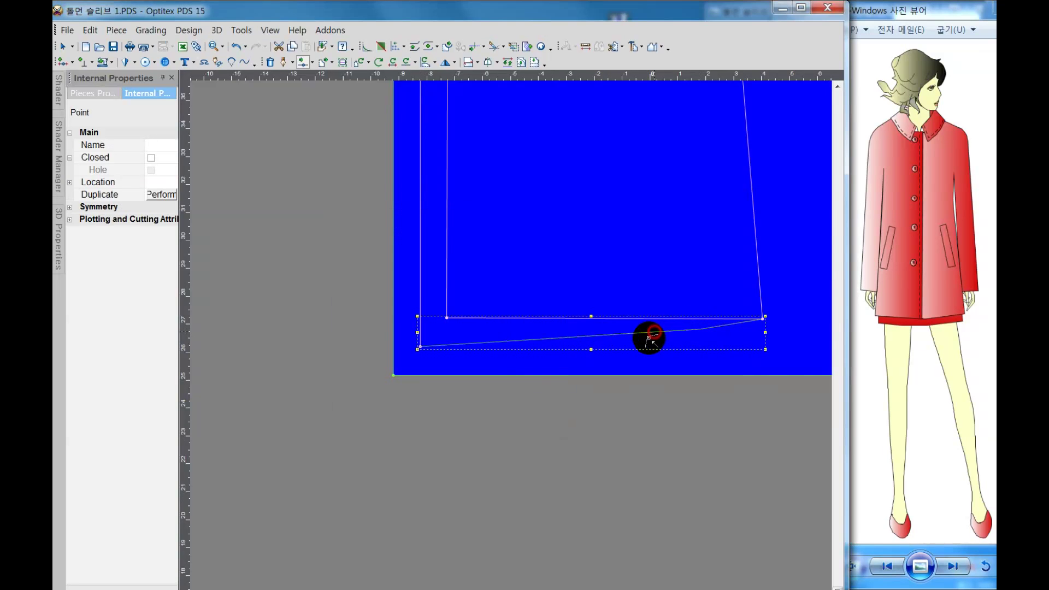
drag(639, 338, 620, 382)
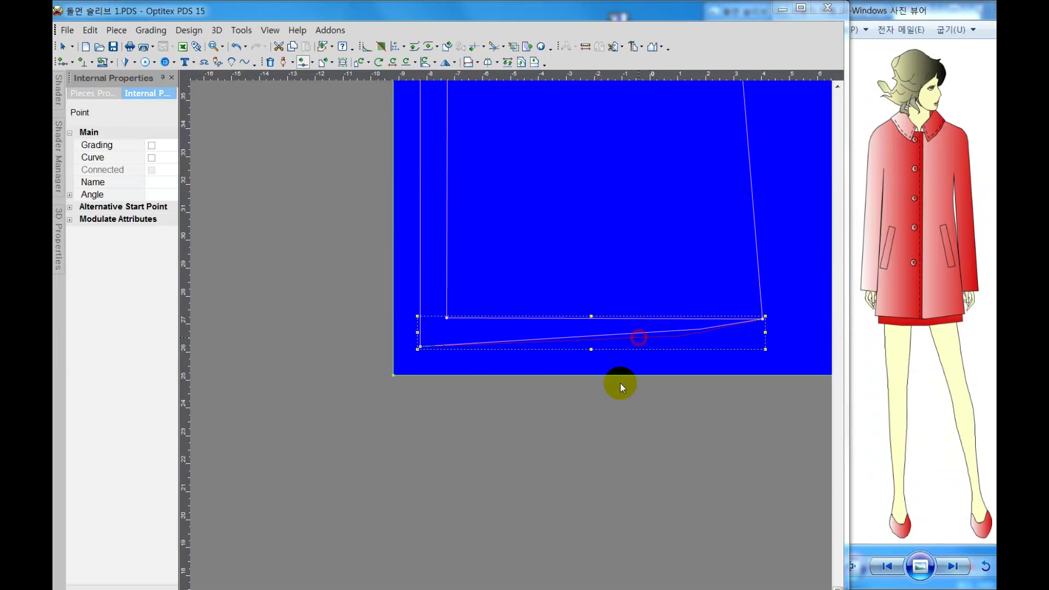
click(418, 414)
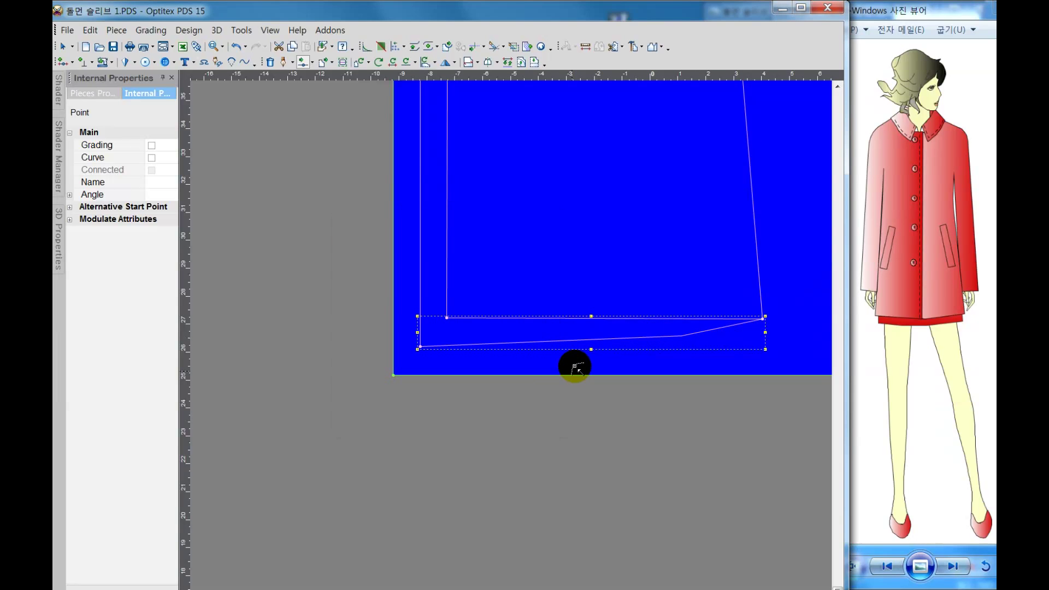
click(576, 339)
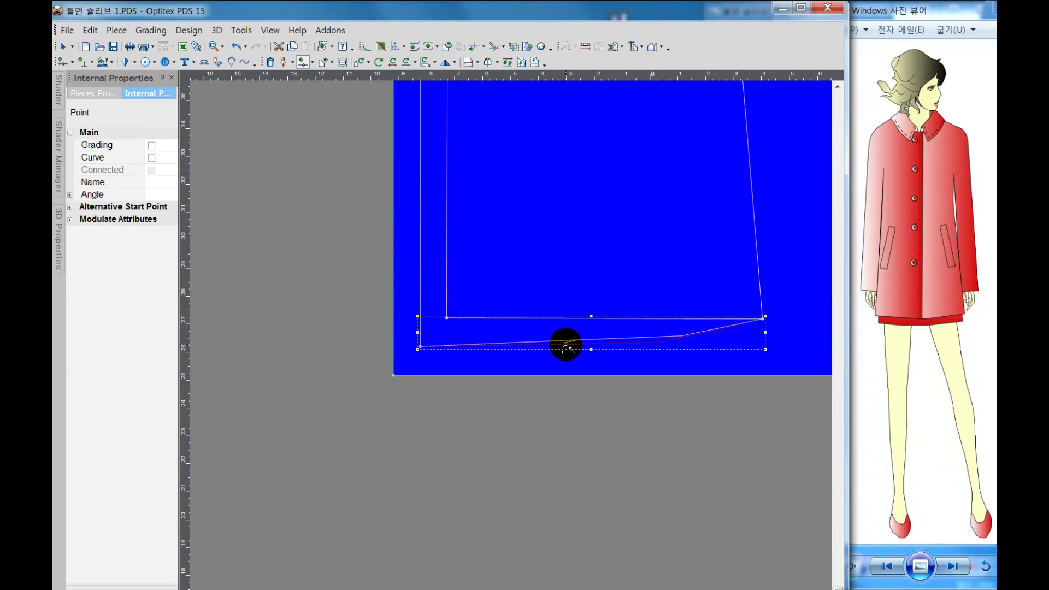
click(565, 344)
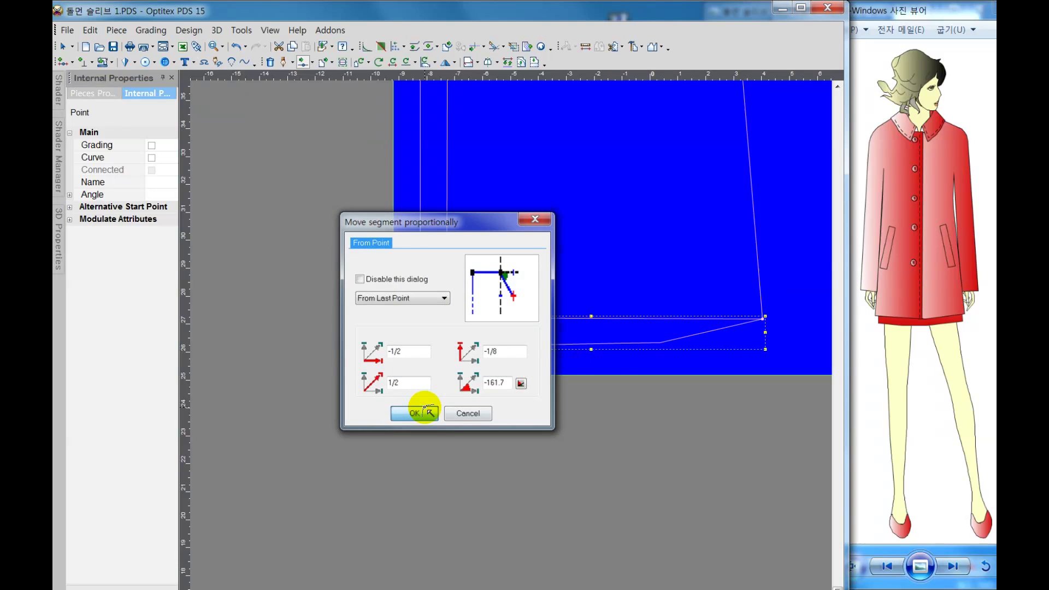
click(429, 411)
right_click(618, 250)
click(650, 259)
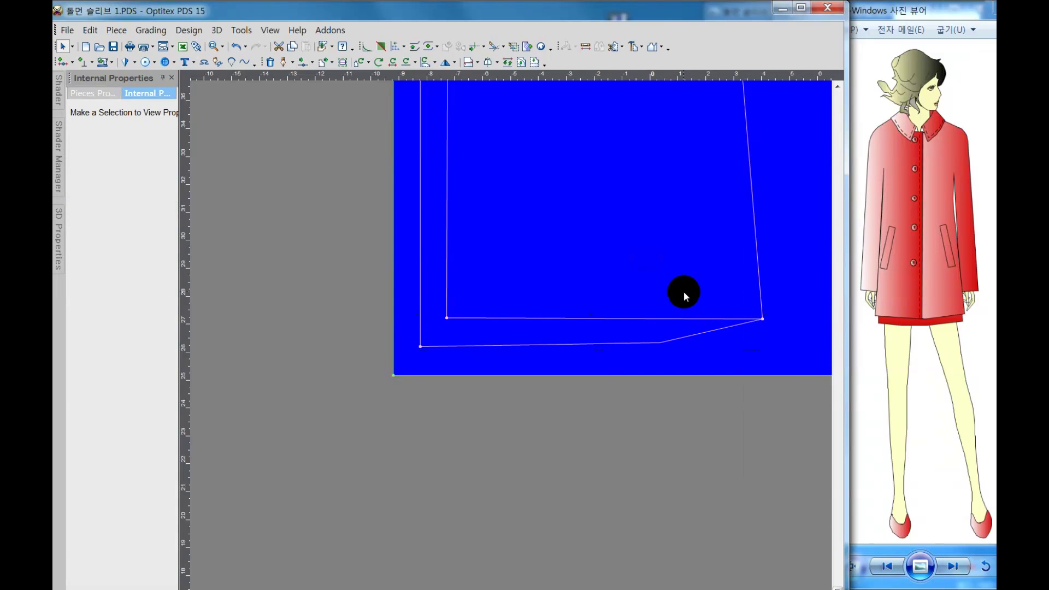
Step: Start a draft line on the front edge just below the neck corner, reaching the inner front line
scroll(682, 265, down, 1)
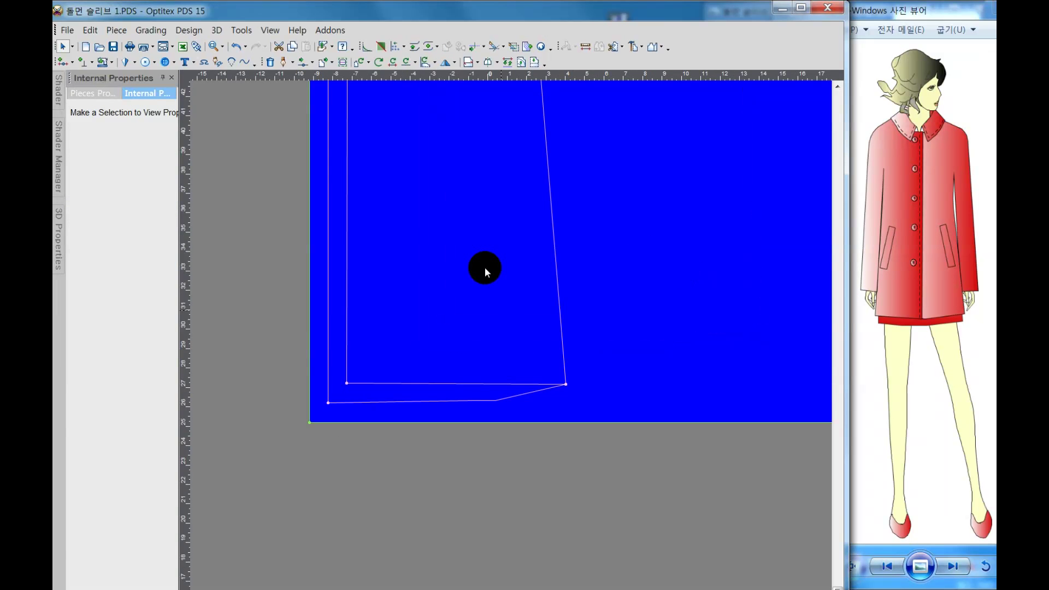
scroll(510, 344, down, 2)
scroll(517, 351, down, 1)
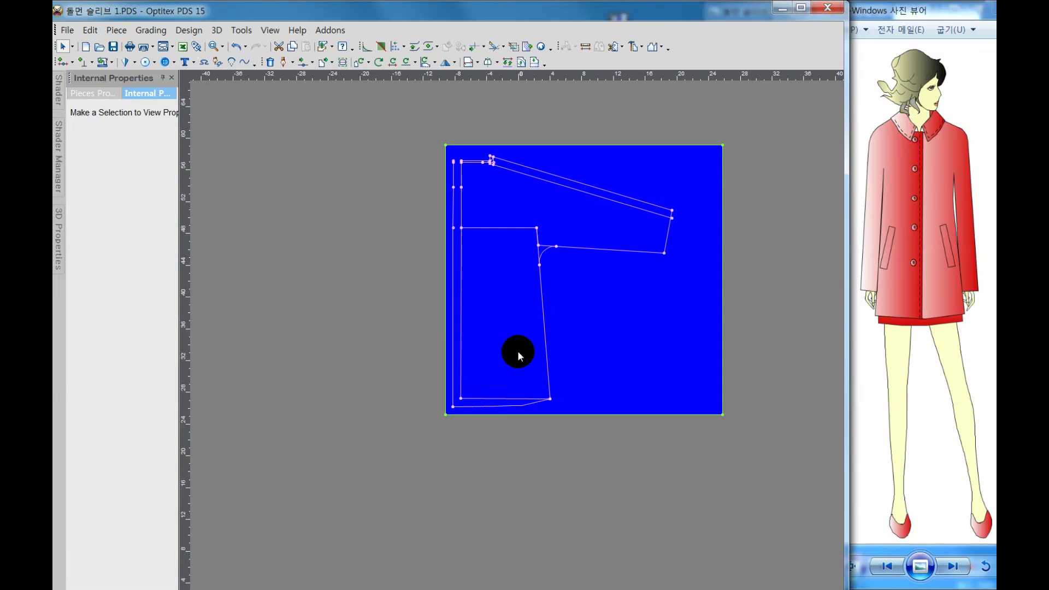
scroll(511, 346, up, 1)
scroll(511, 345, up, 1)
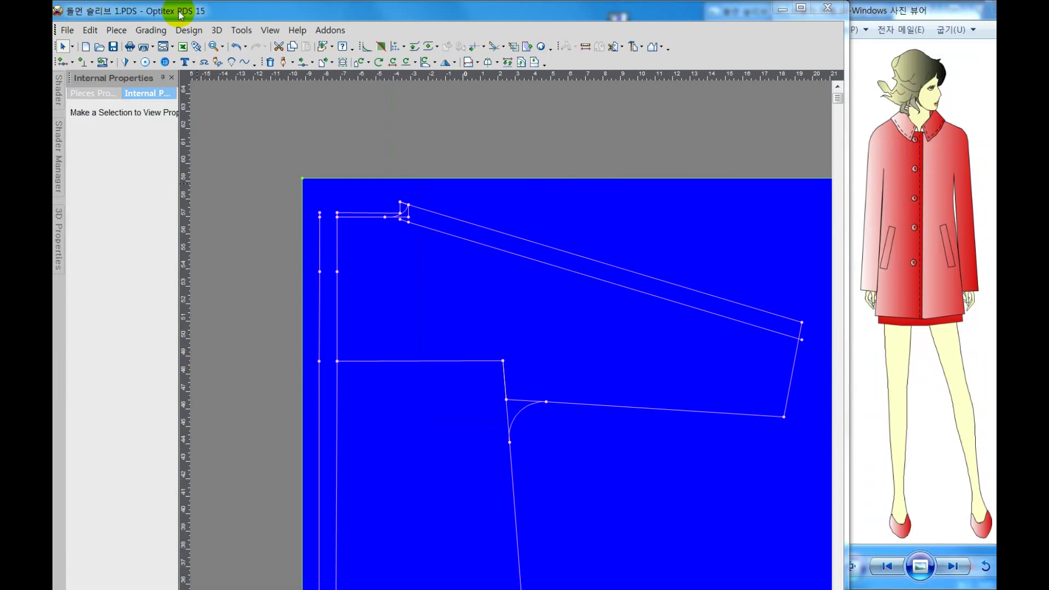
click(283, 62)
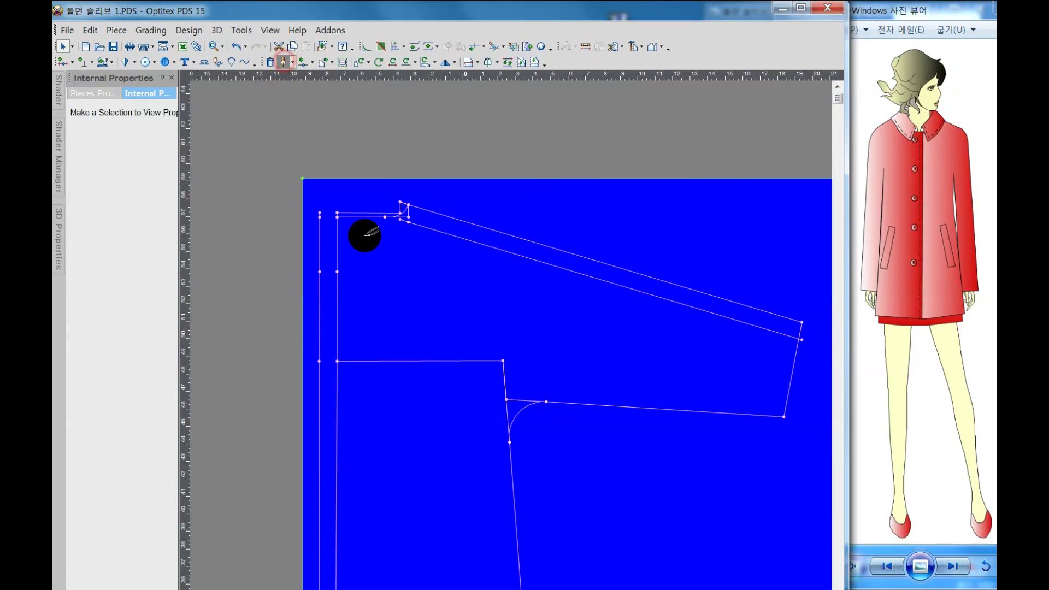
click(351, 280)
click(410, 412)
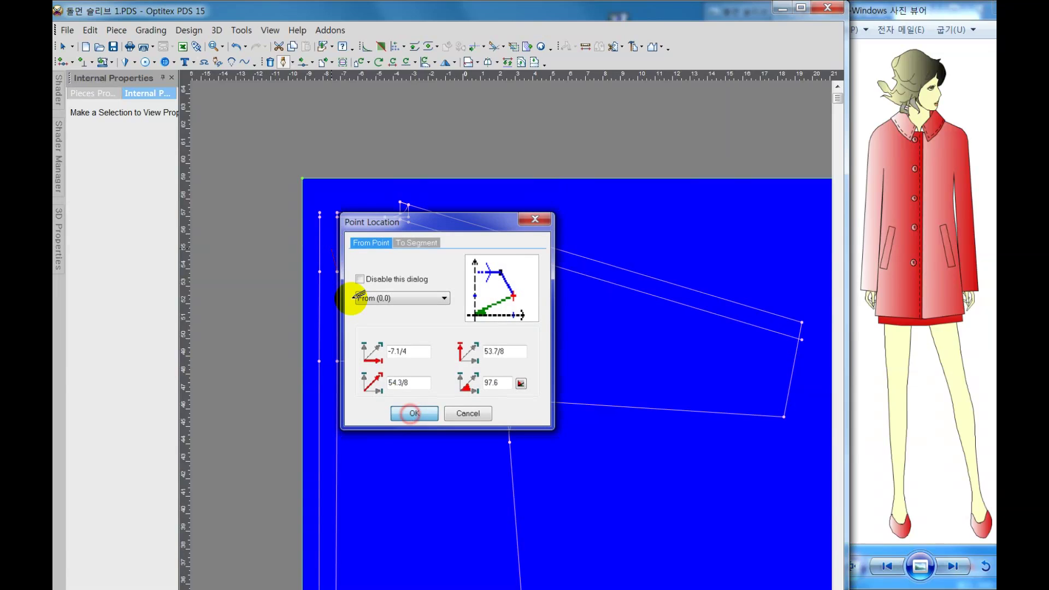
drag(337, 298, 365, 310)
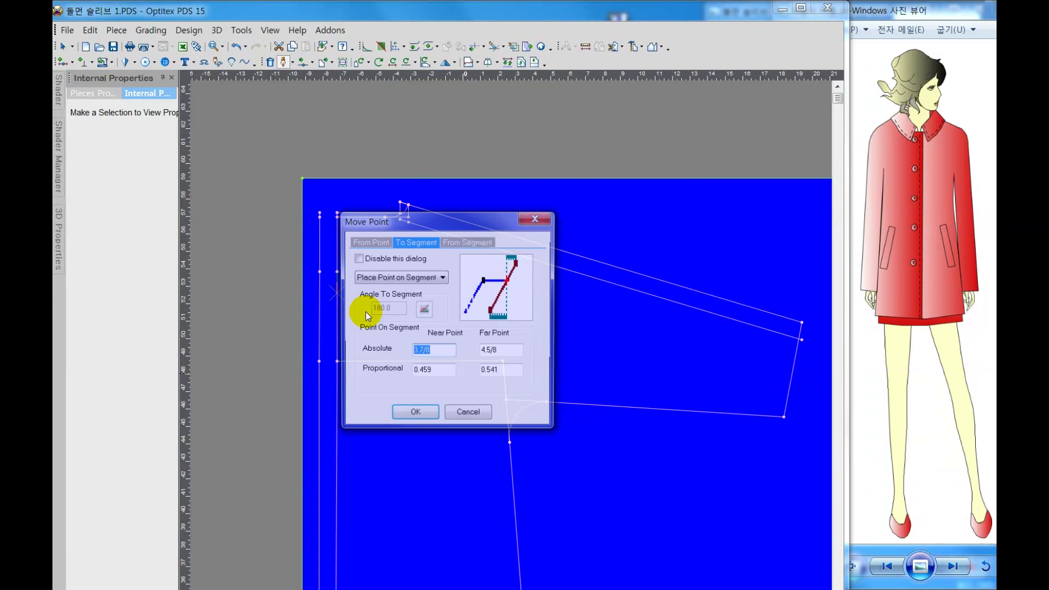
Step: Place the new point 1 unit from the segment, also on the snapped contour, and finish drafting
click(466, 242)
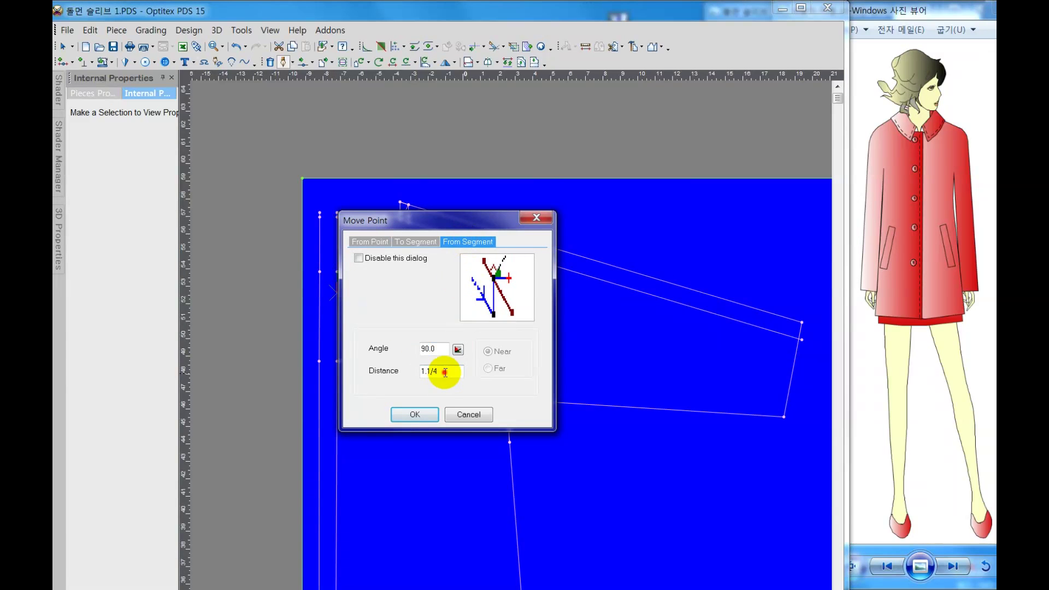
drag(440, 370, 391, 368)
text(1)
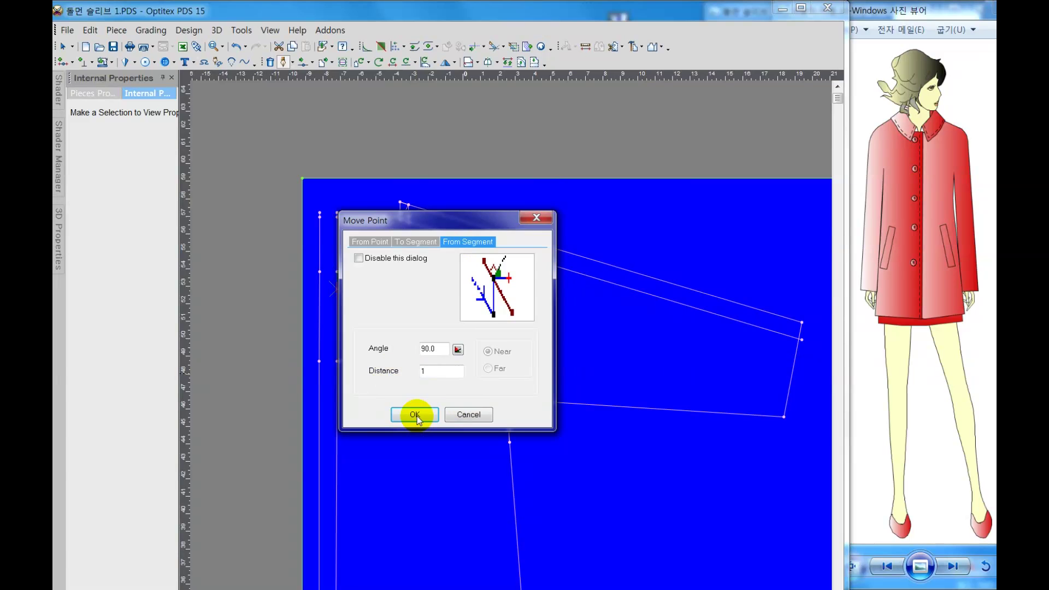
click(415, 414)
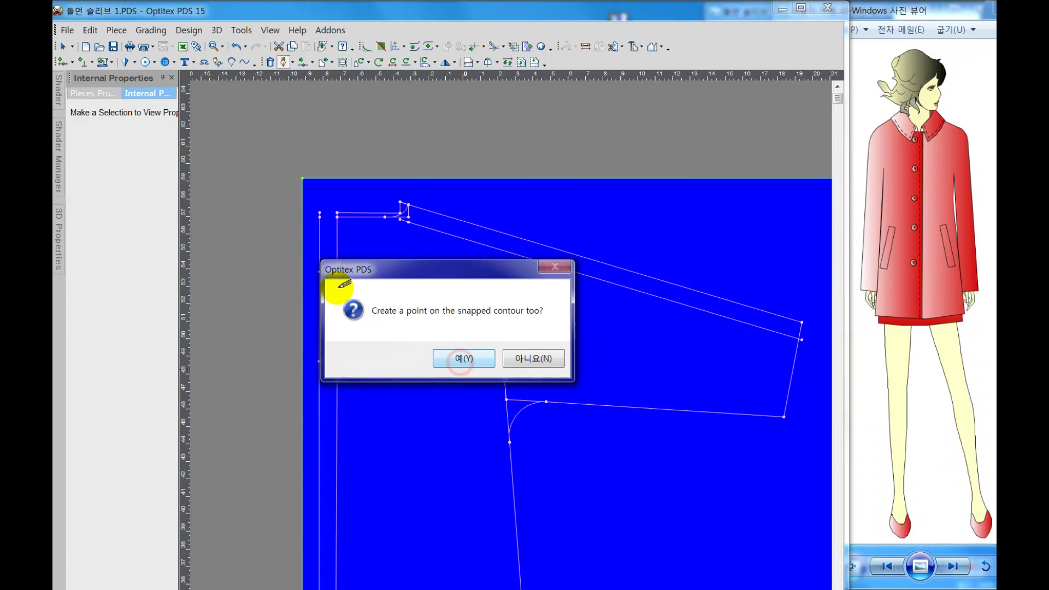
key(Return)
right_click(369, 284)
click(404, 281)
right_click(375, 284)
key(Escape)
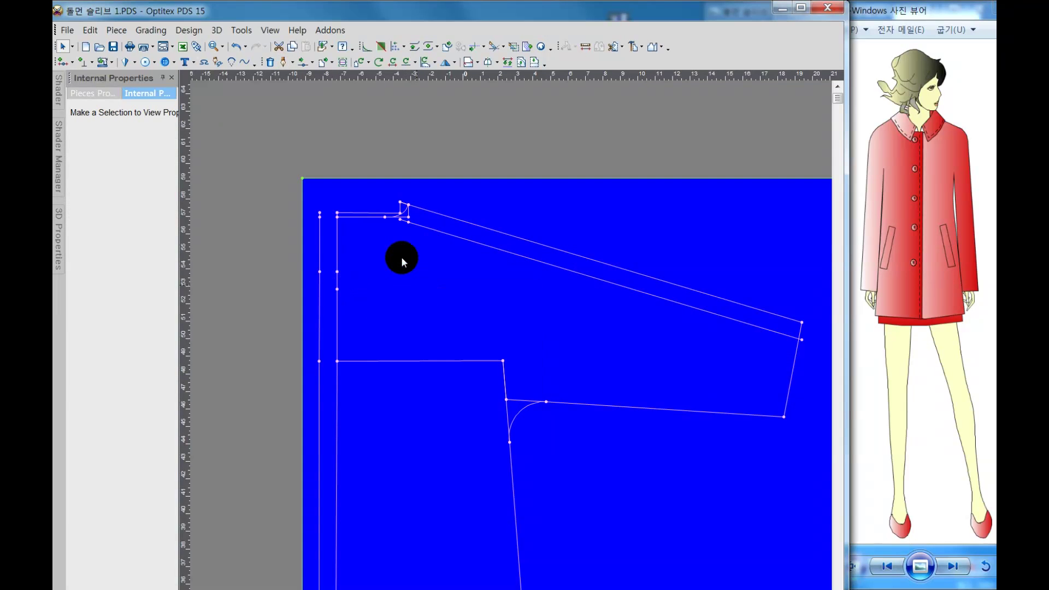
Step: Delete the extra neck contour, undoing the accidental deletion of the horizontal neck line
scroll(510, 345, up, 2)
scroll(510, 345, up, 1)
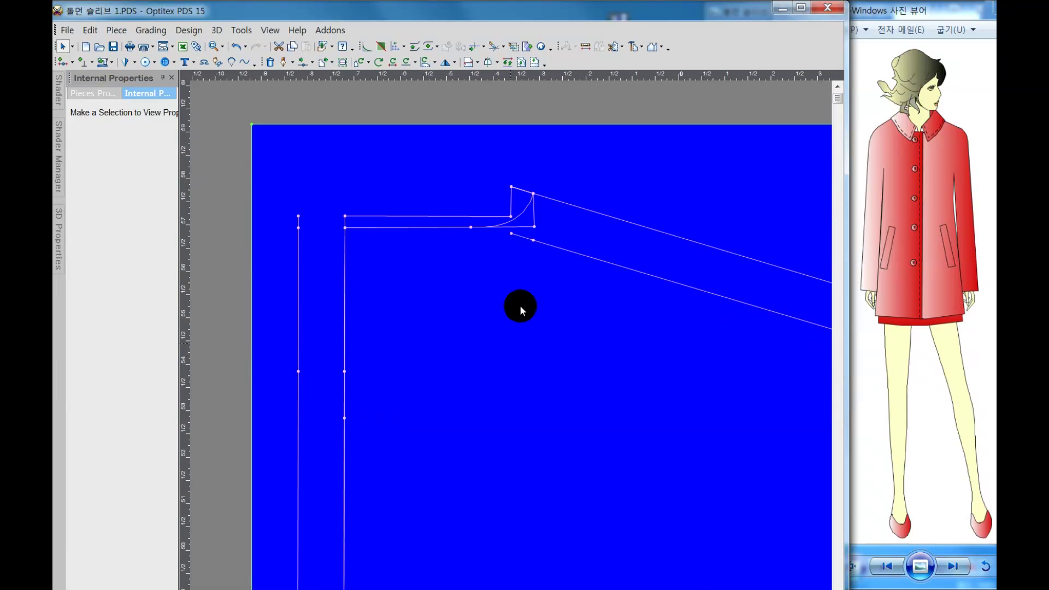
click(513, 204)
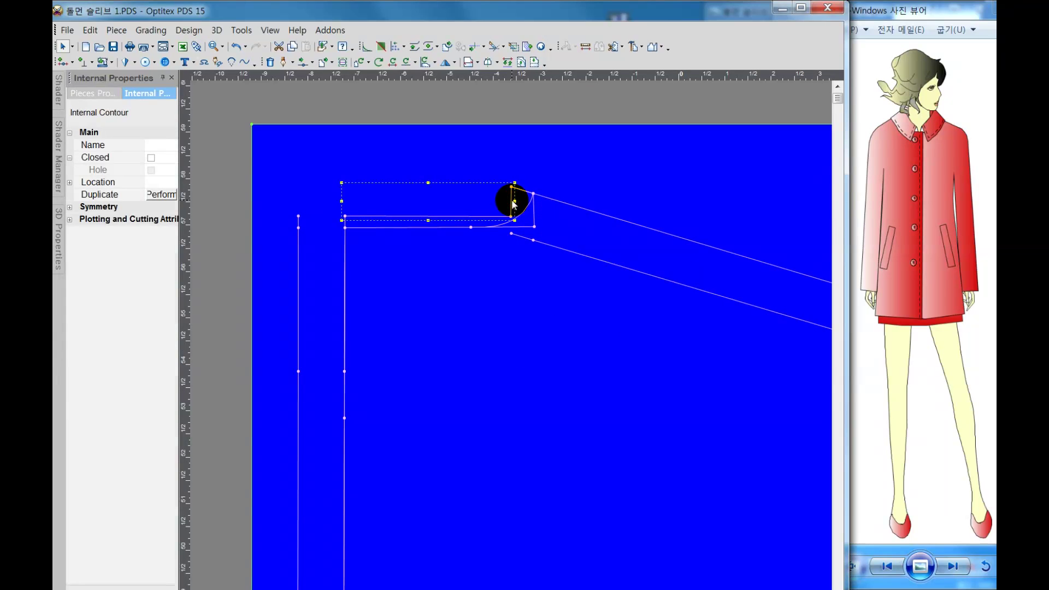
key(Delete)
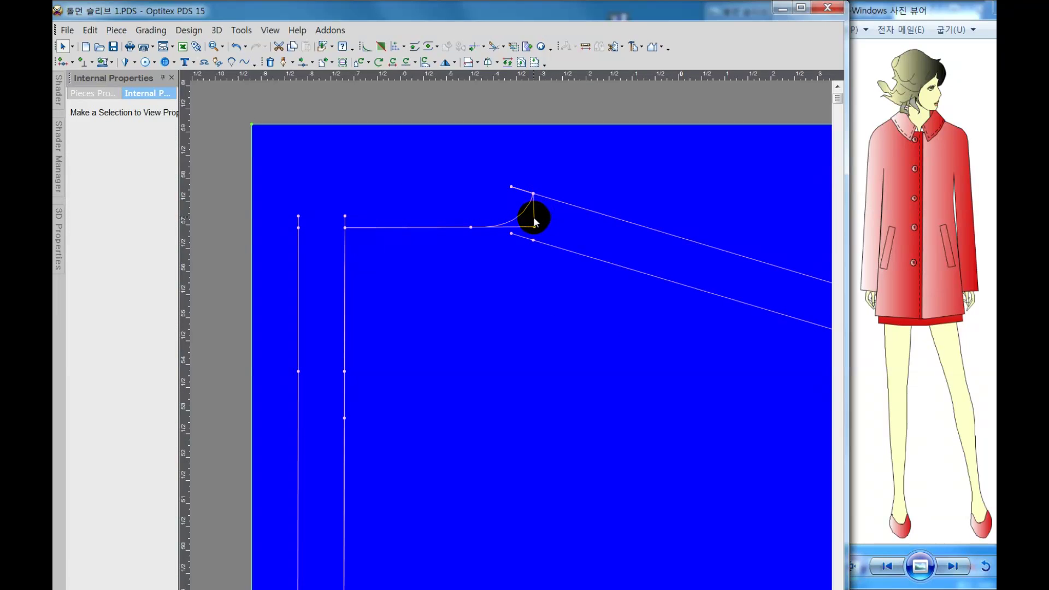
click(534, 218)
key(Delete)
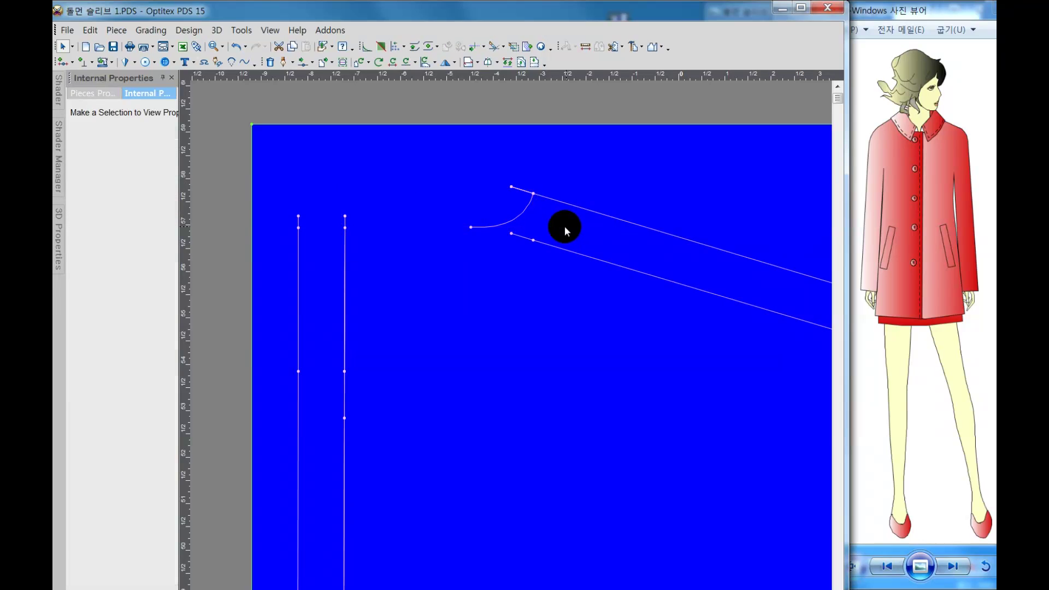
click(236, 48)
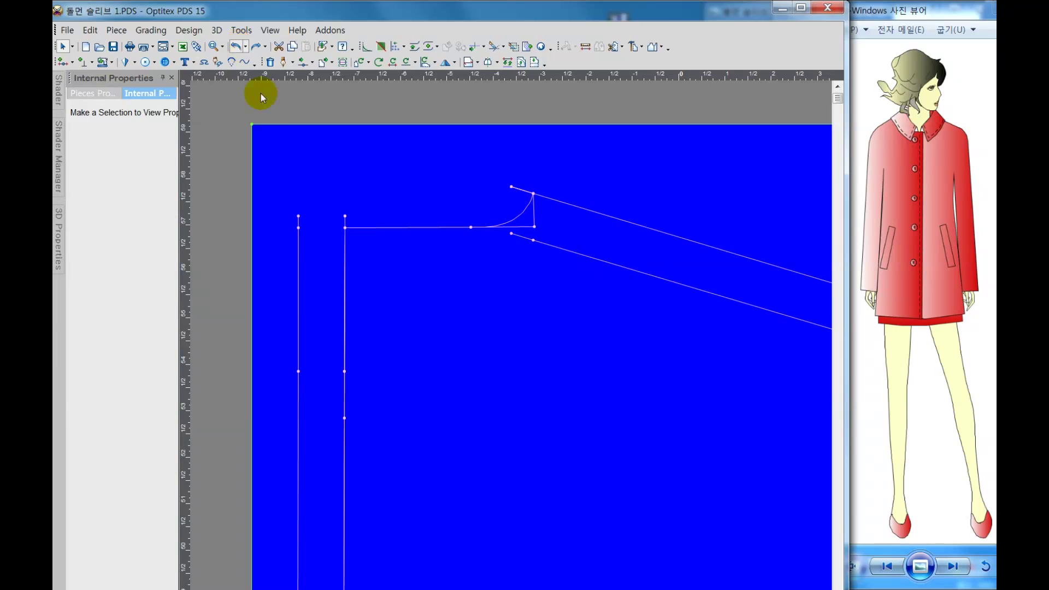
Step: Draft a curved neckline from the neck-shoulder point to the centre-front and outer front edges
click(285, 65)
click(533, 239)
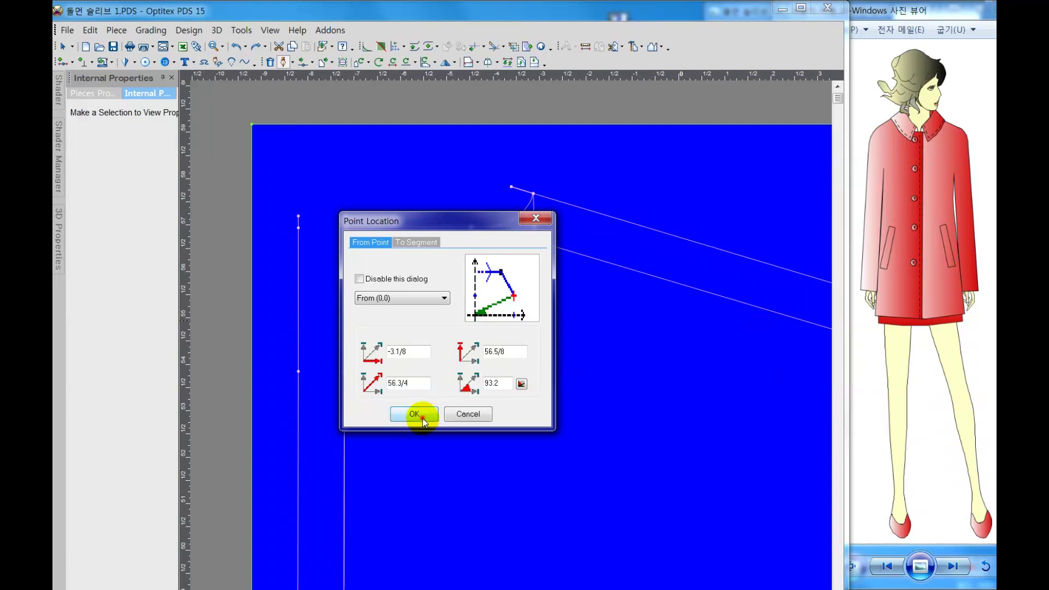
key(Escape)
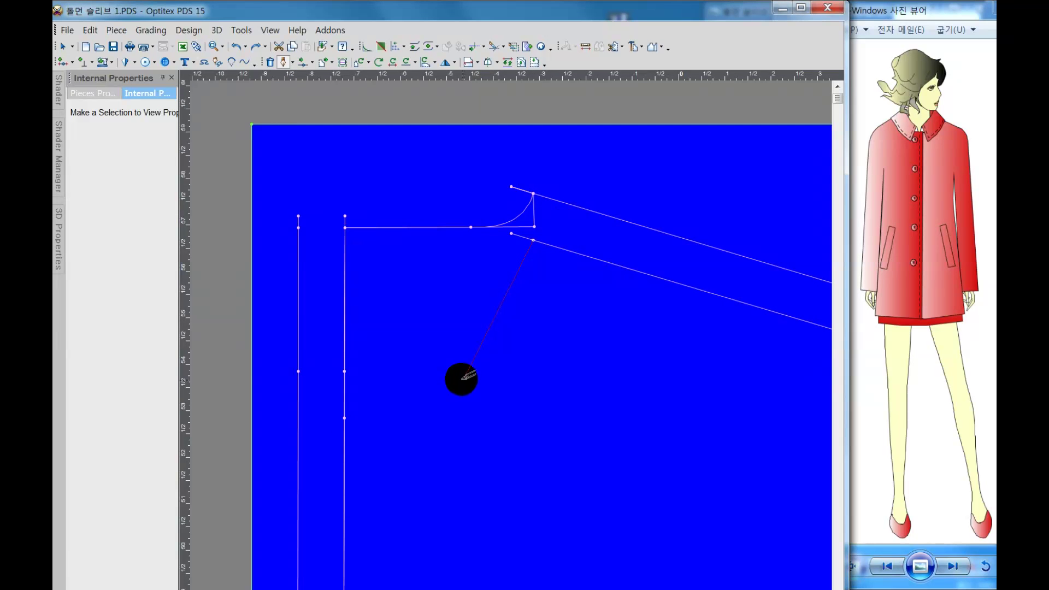
click(437, 414)
click(409, 411)
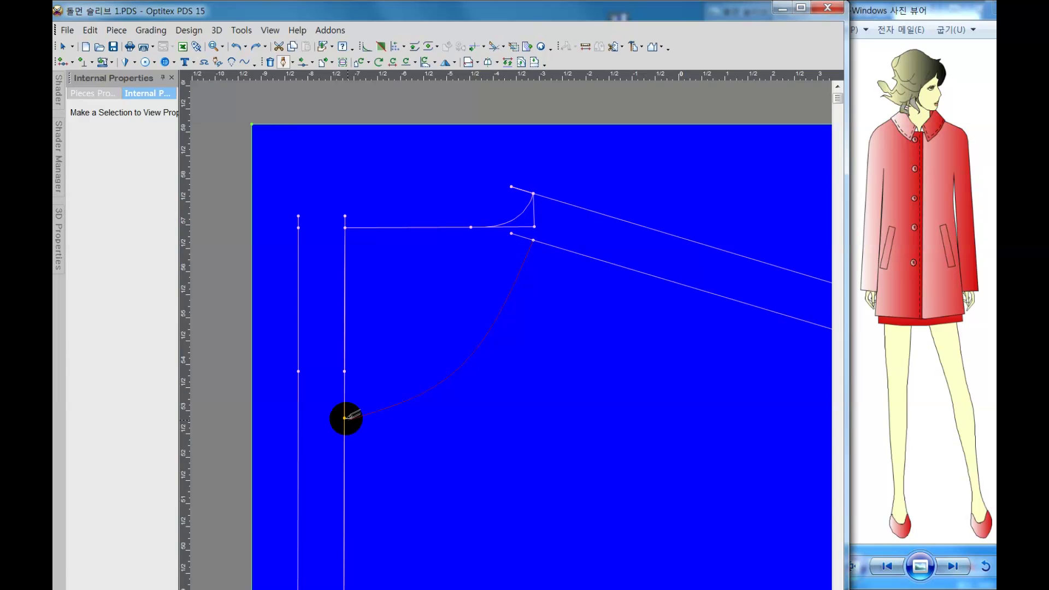
click(344, 418)
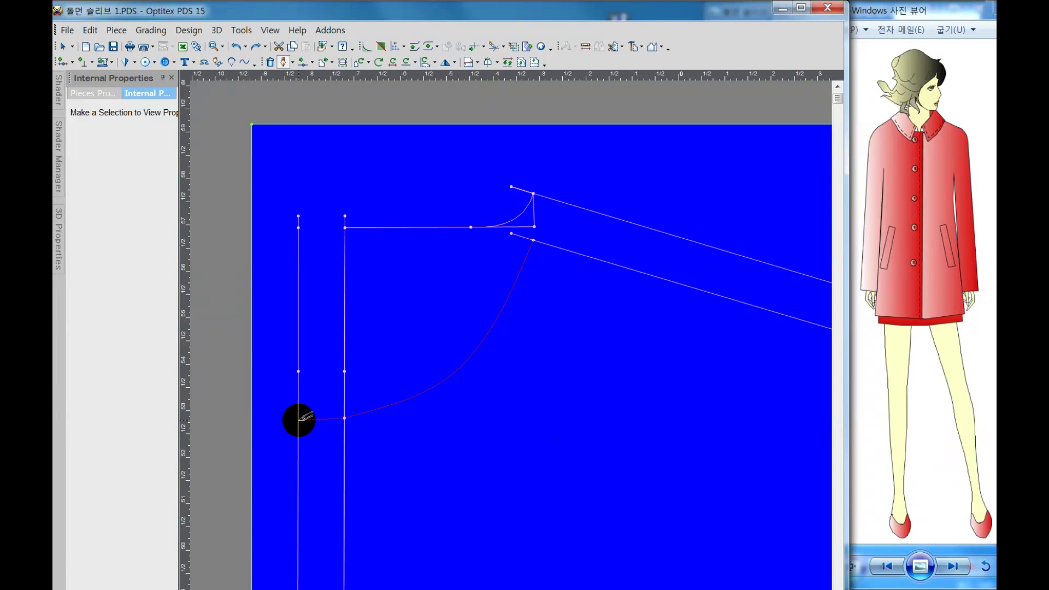
click(299, 420)
click(404, 413)
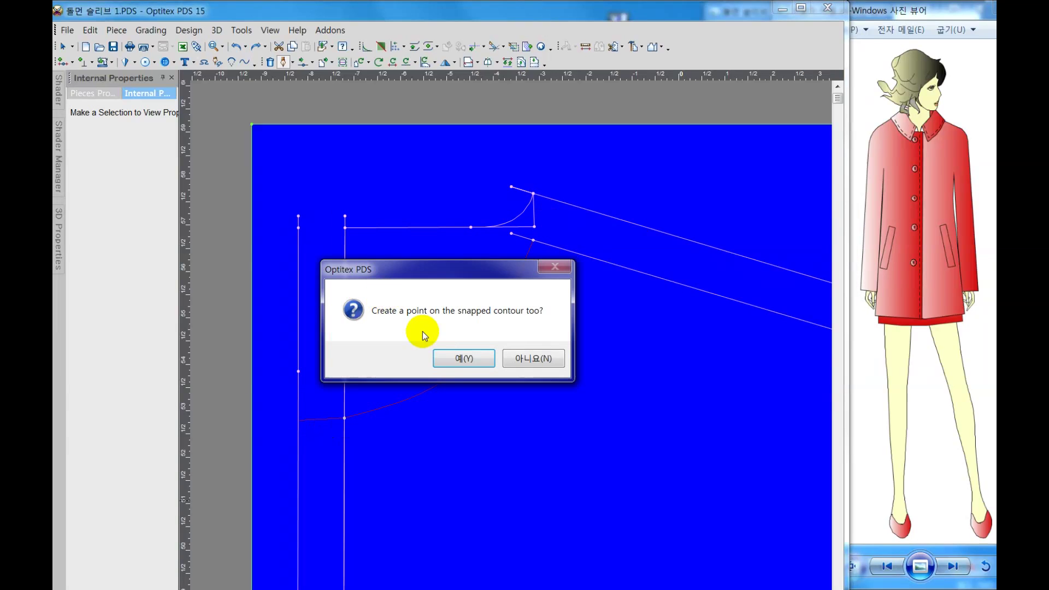
click(445, 358)
right_click(387, 292)
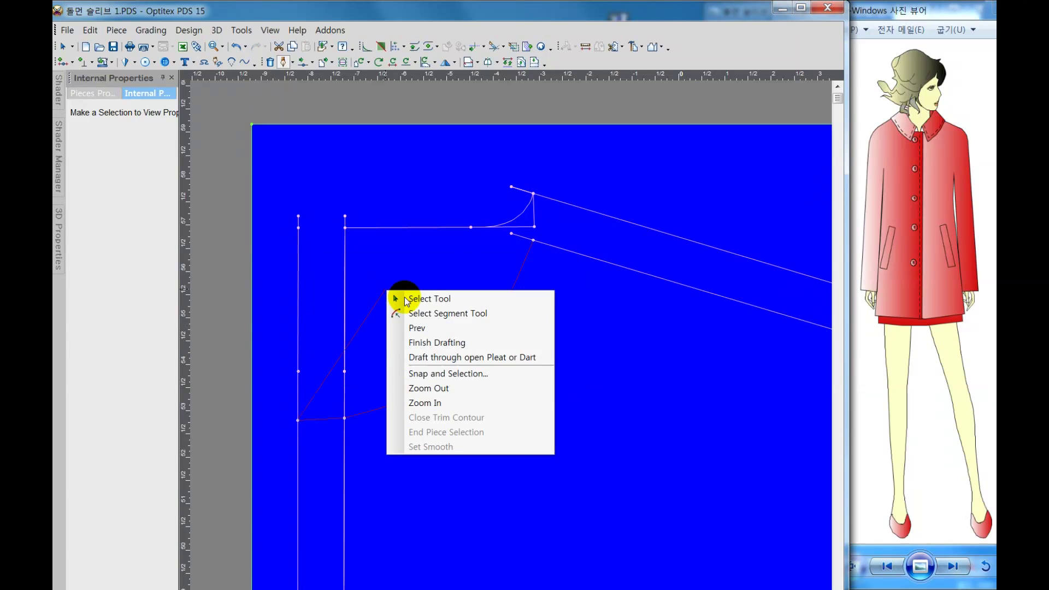
click(405, 299)
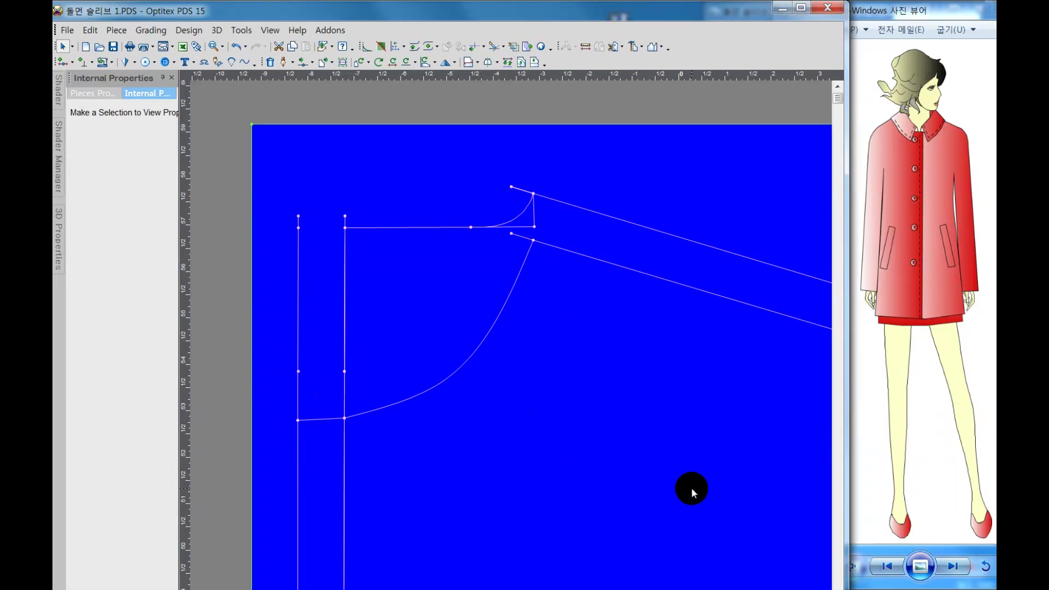
Step: Zoom out and start a draft line at the neck-shoulder point
scroll(511, 345, down, 2)
scroll(558, 420, down, 2)
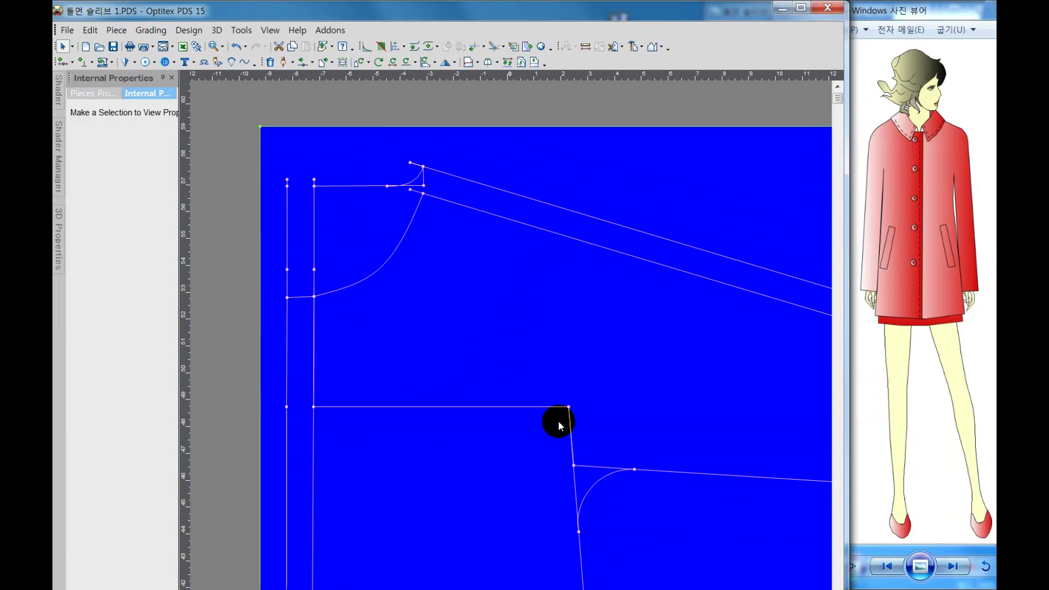
scroll(516, 345, down, 1)
scroll(510, 346, down, 1)
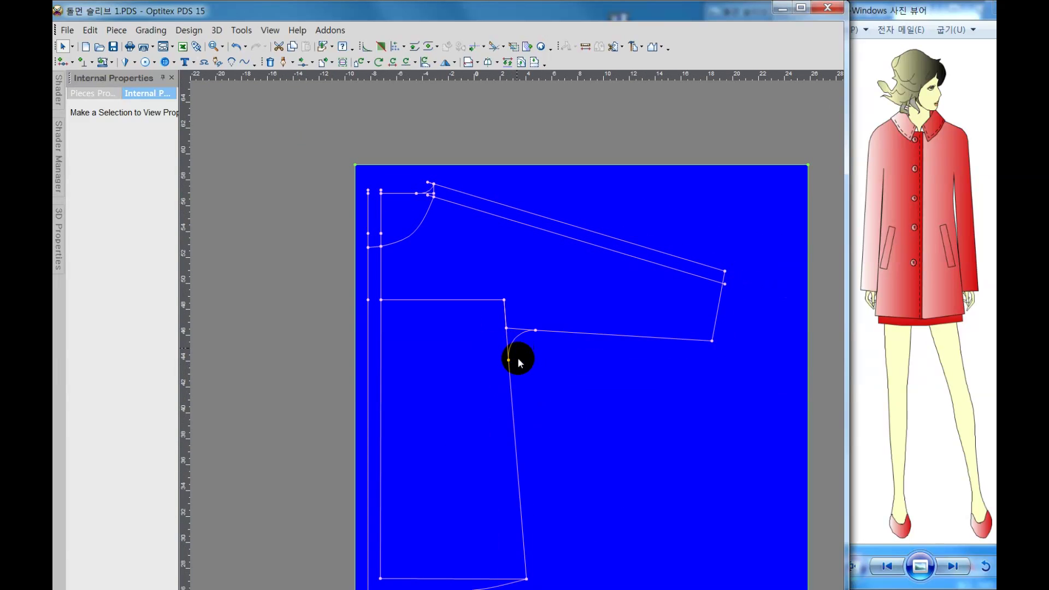
click(516, 353)
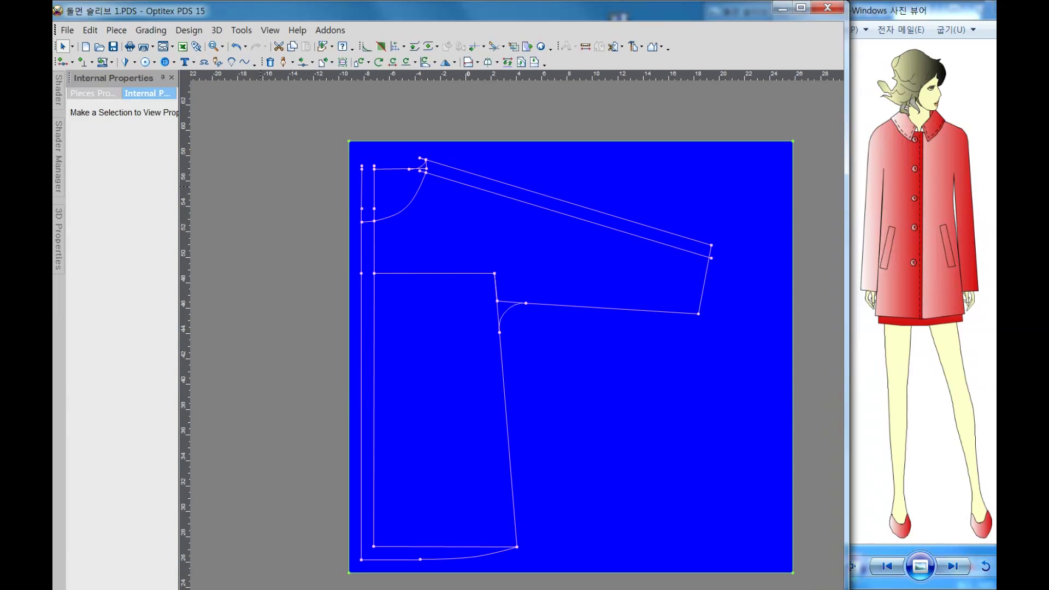
click(283, 61)
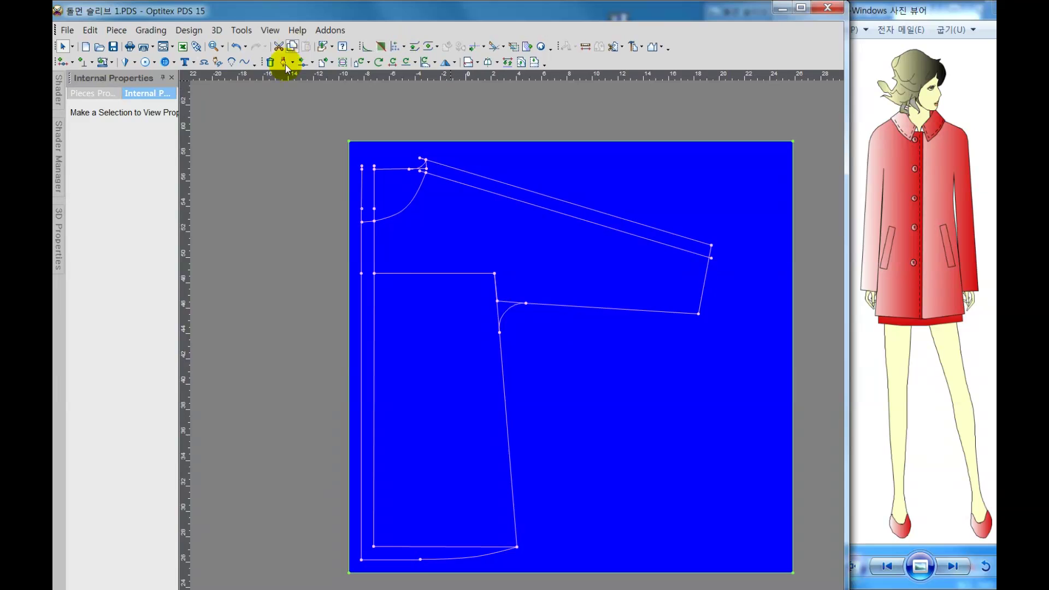
click(425, 172)
click(454, 363)
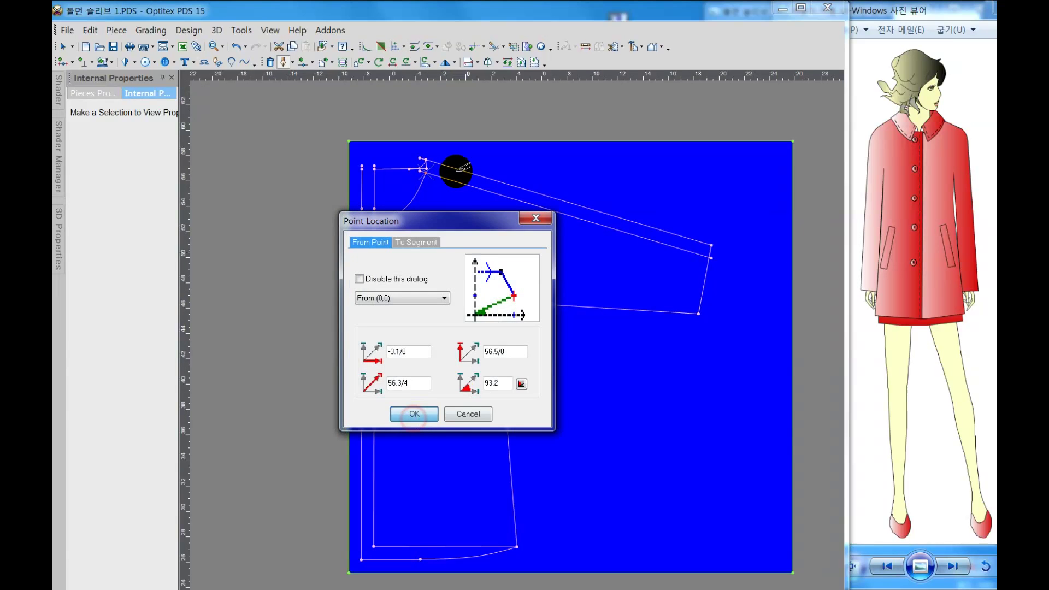
key(Escape)
Step: End the style line about 14 5/8 long, slanting down into the bodice, and finish drafting
right_click(467, 353)
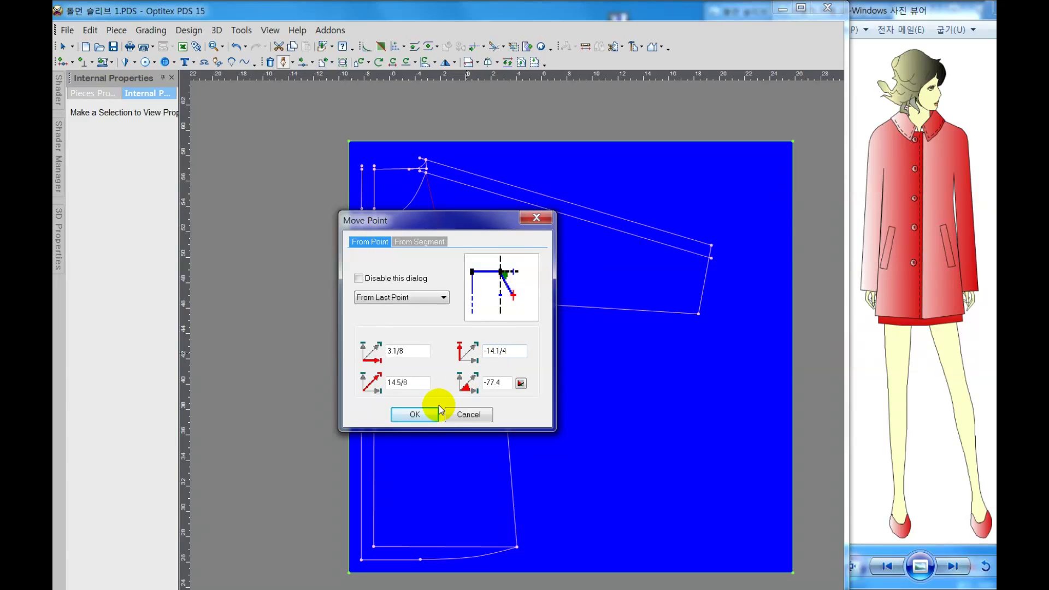
key(Return)
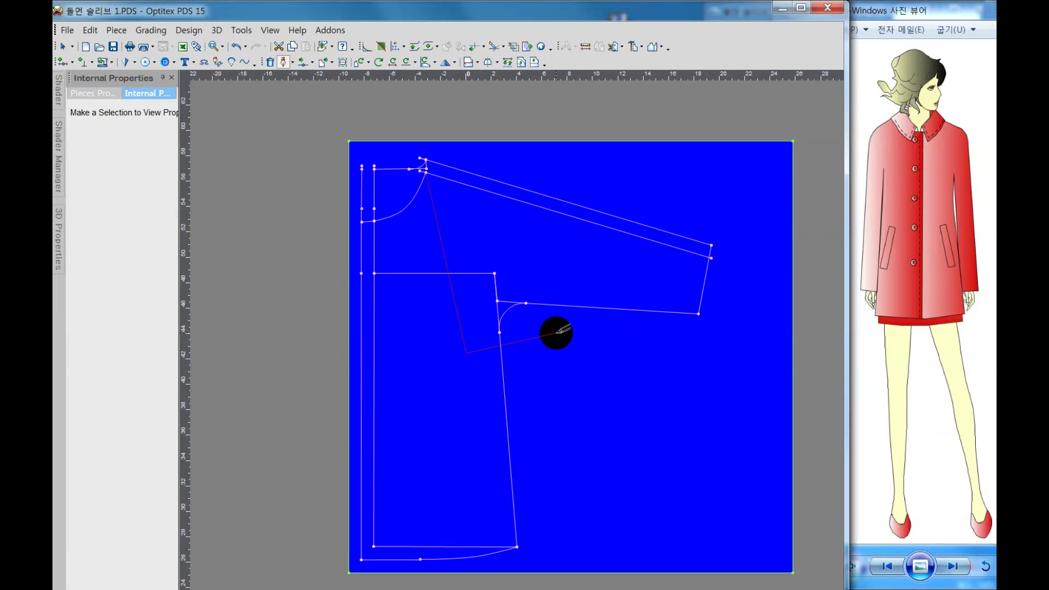
right_click(556, 332)
click(573, 355)
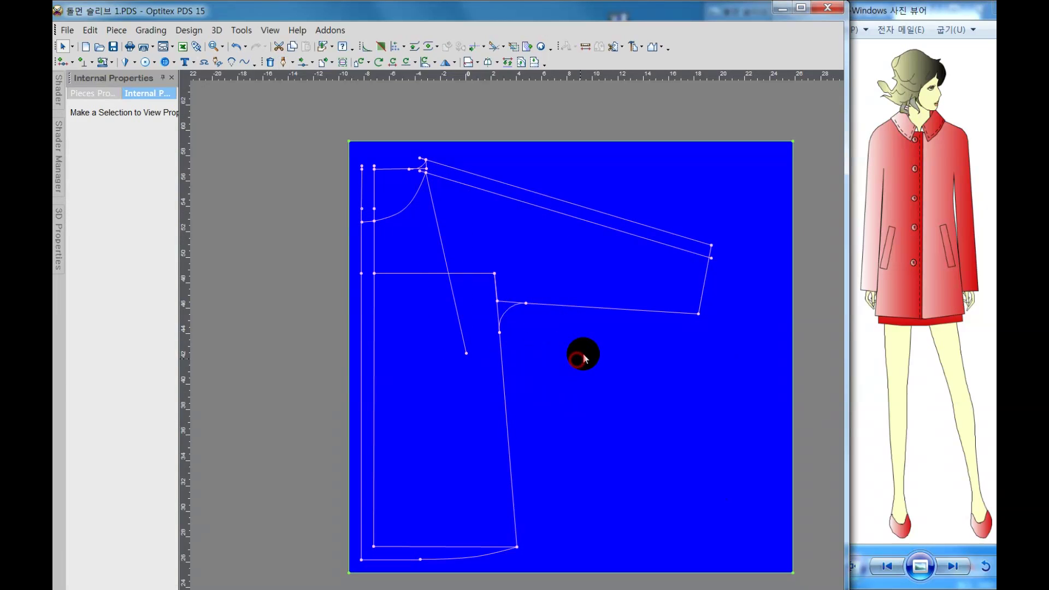
scroll(510, 344, up, 2)
scroll(517, 351, down, 1)
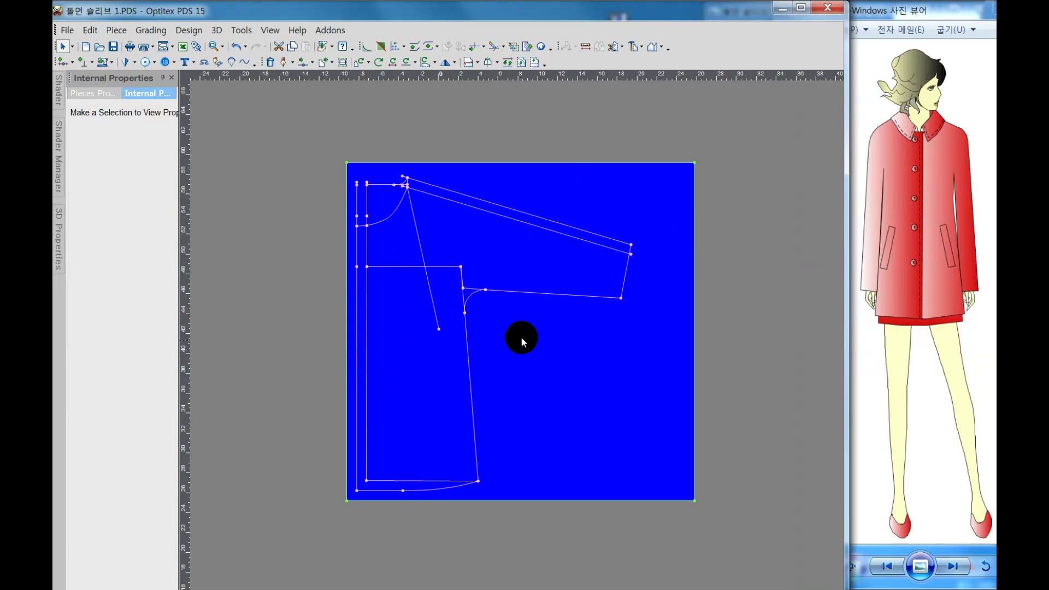
click(283, 61)
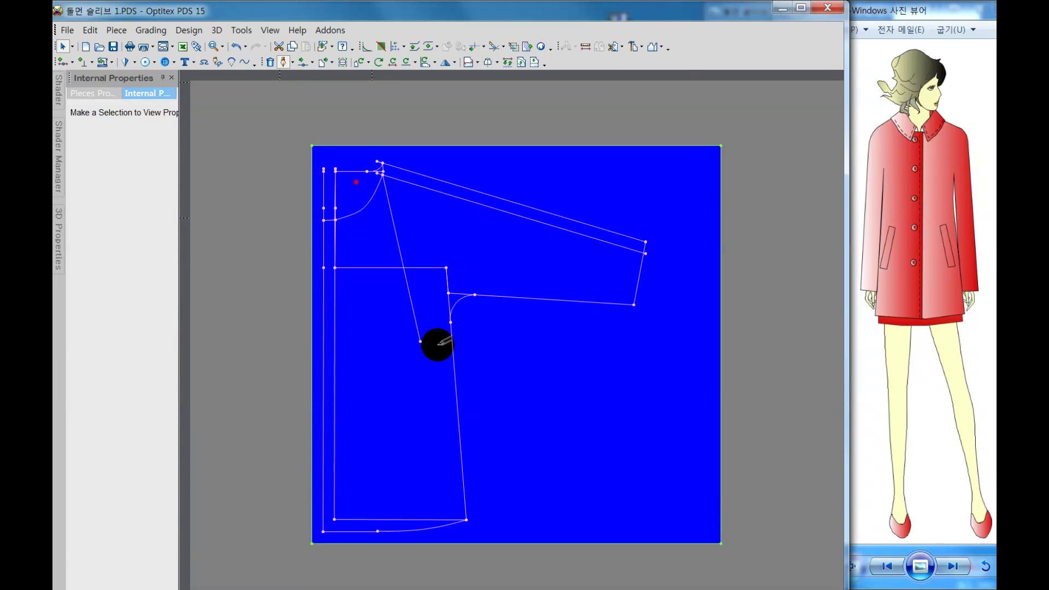
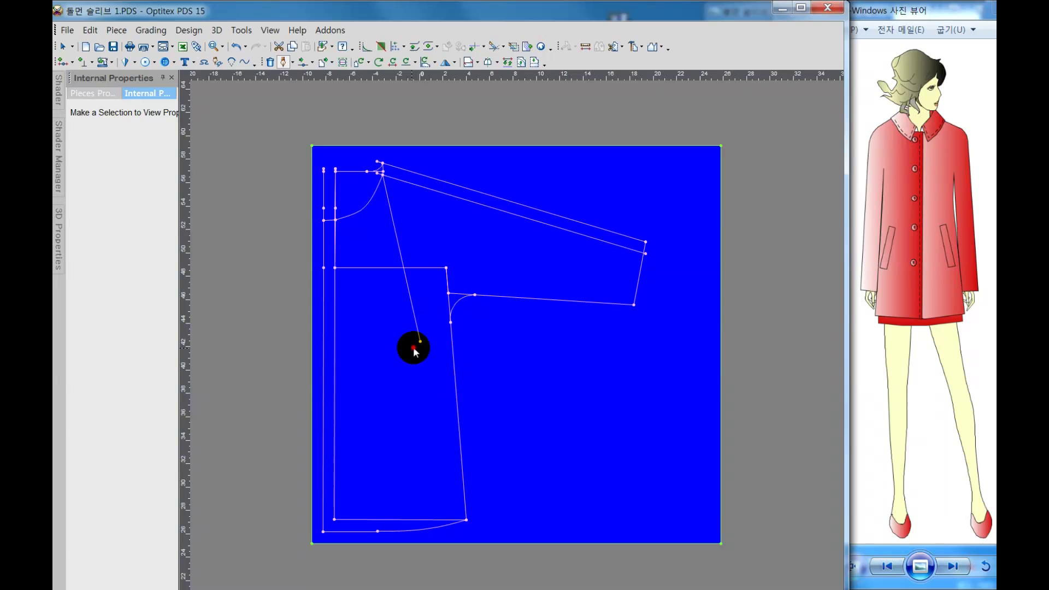
Step: Draft a closed slanted pocket rectangle on the front body, entering exact corner offsets
click(413, 348)
click(429, 413)
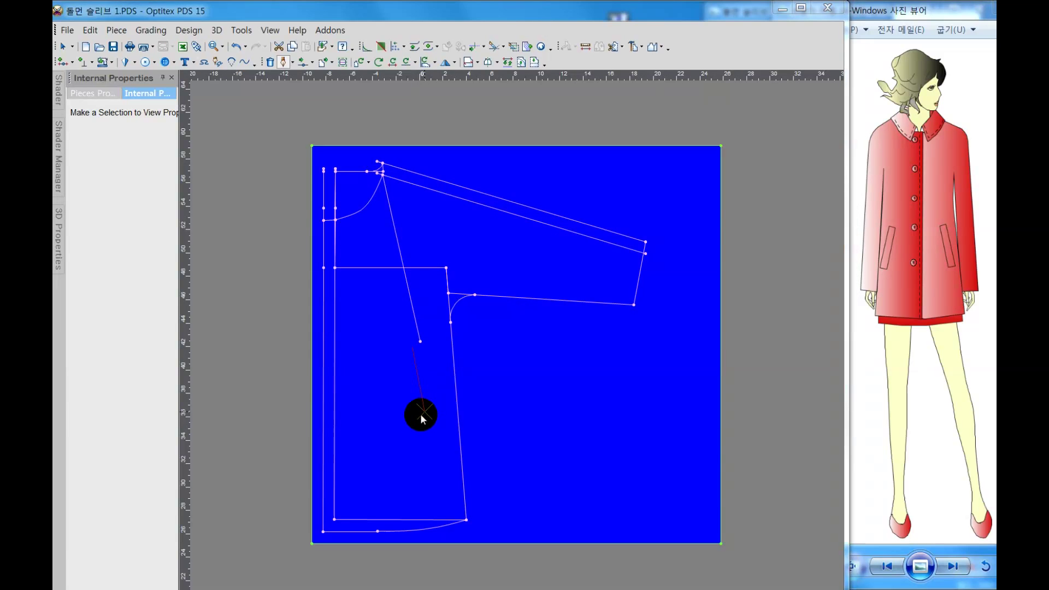
right_click(426, 411)
click(445, 406)
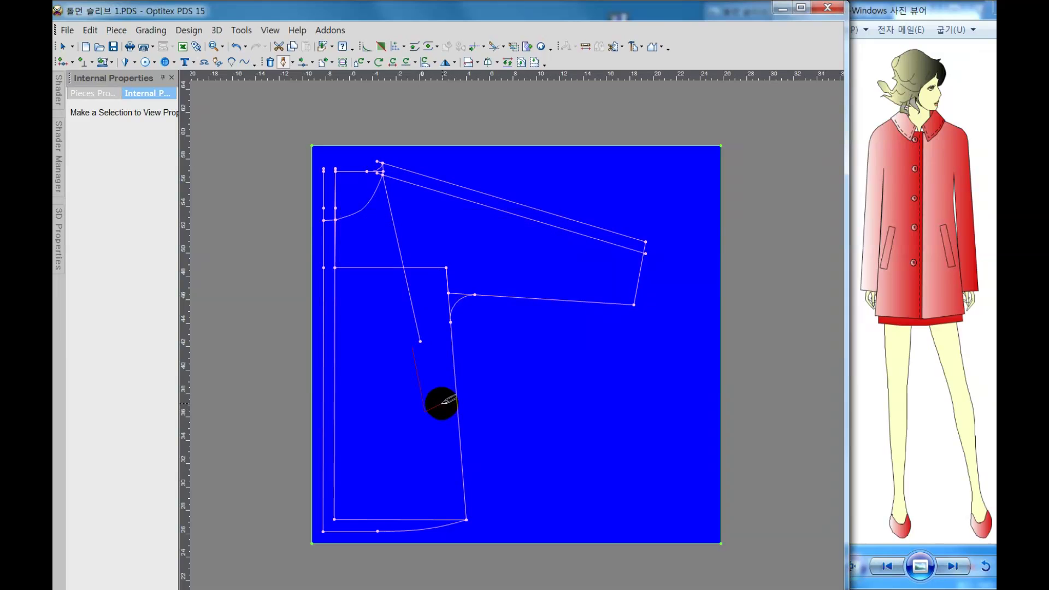
right_click(438, 406)
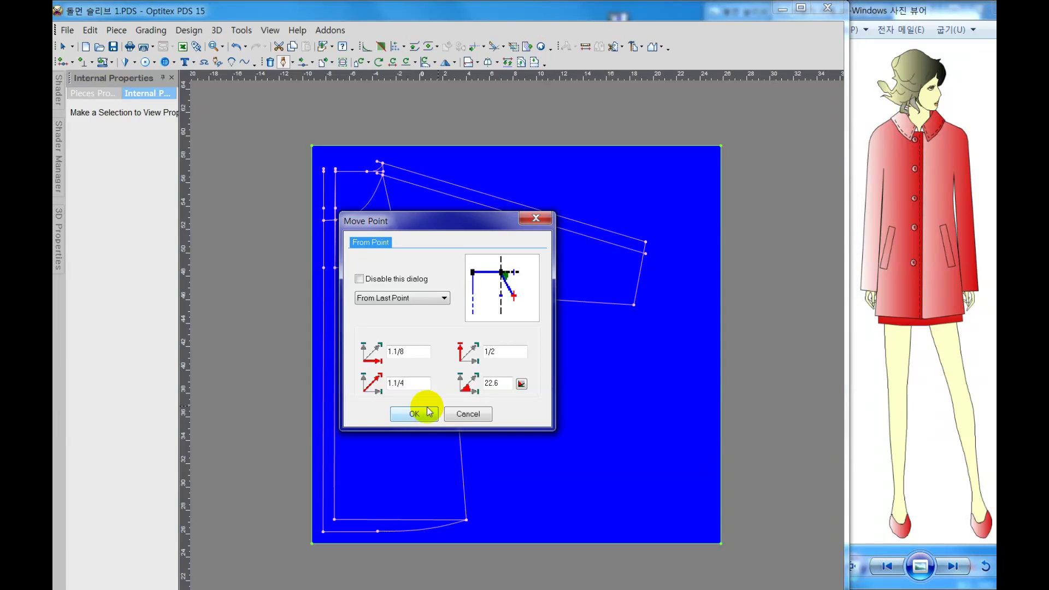
key(Return)
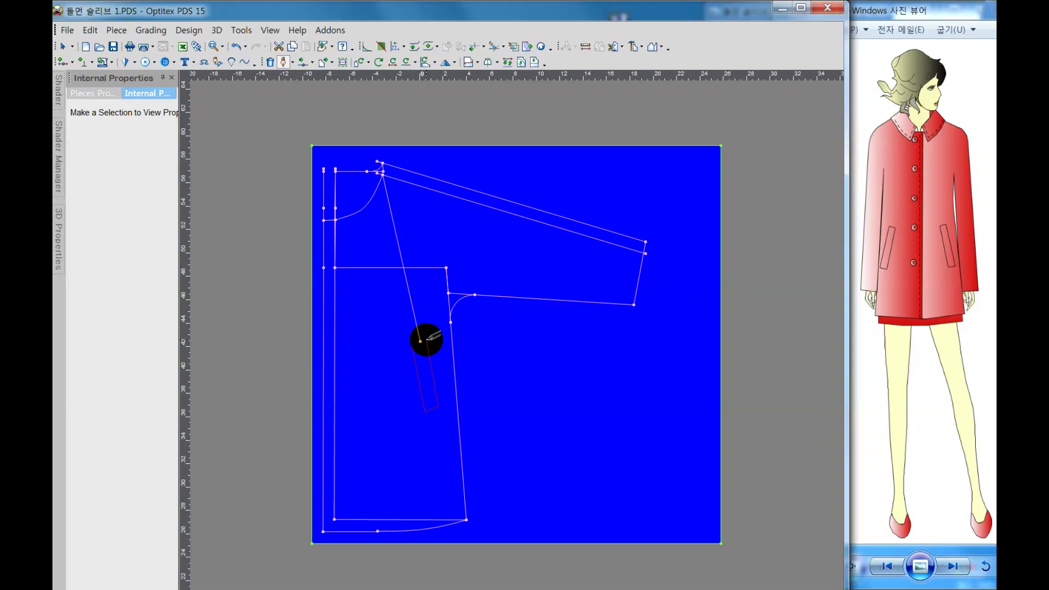
right_click(420, 341)
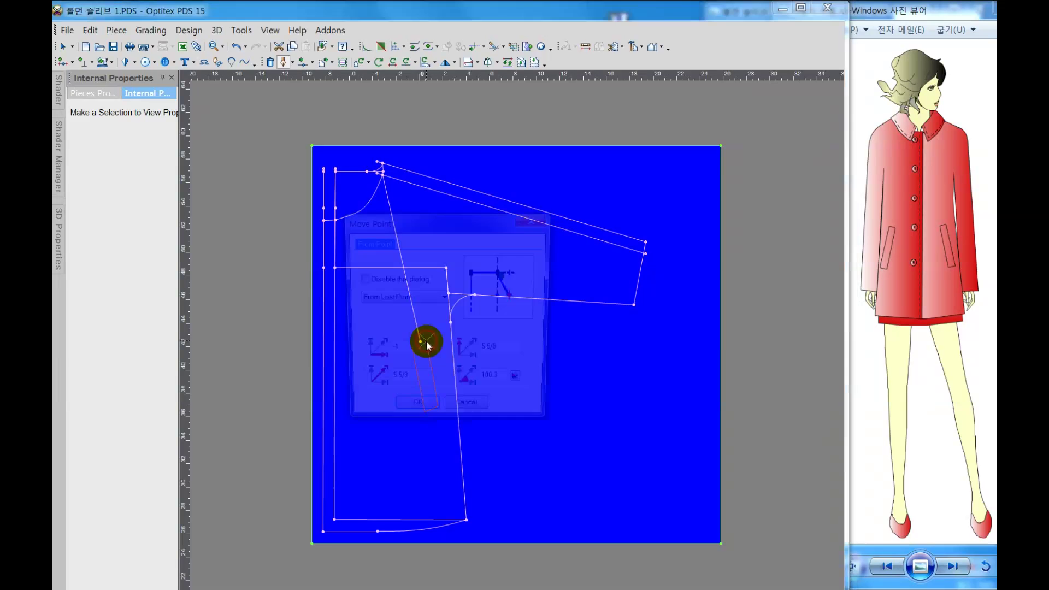
key(Return)
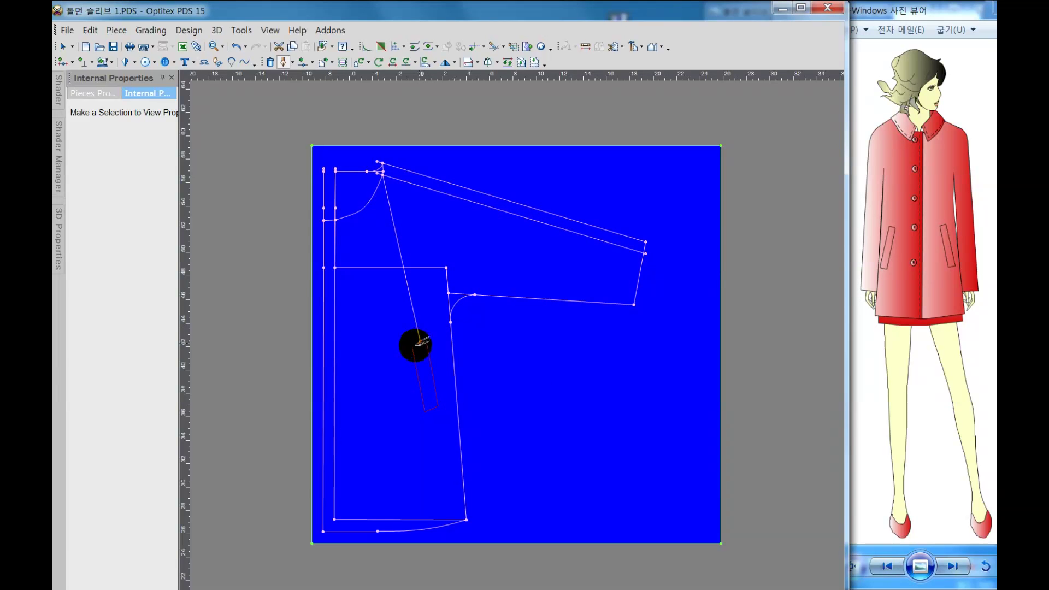
right_click(413, 347)
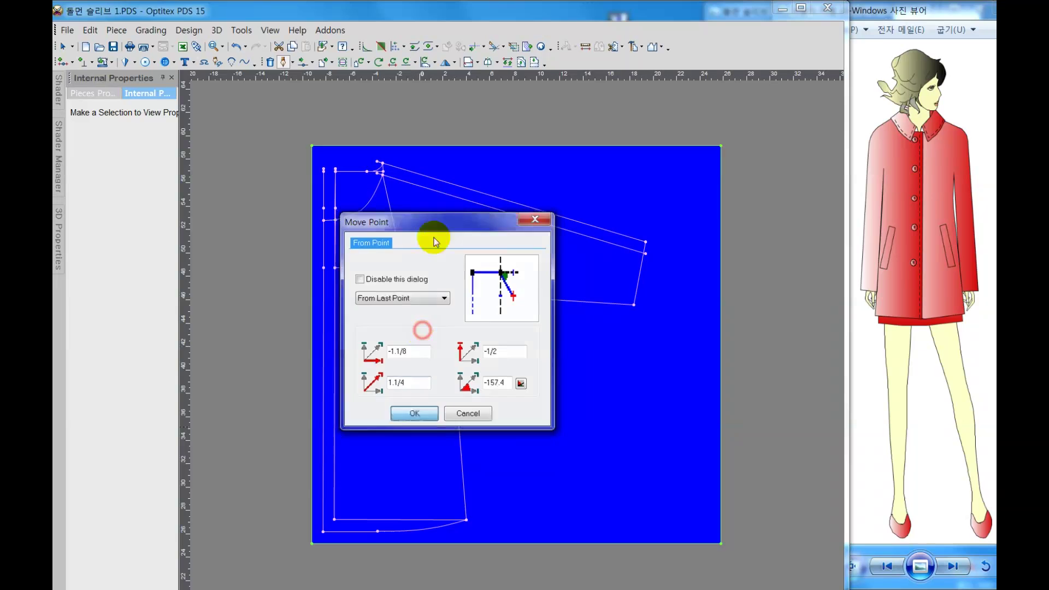
key(Return)
click(397, 352)
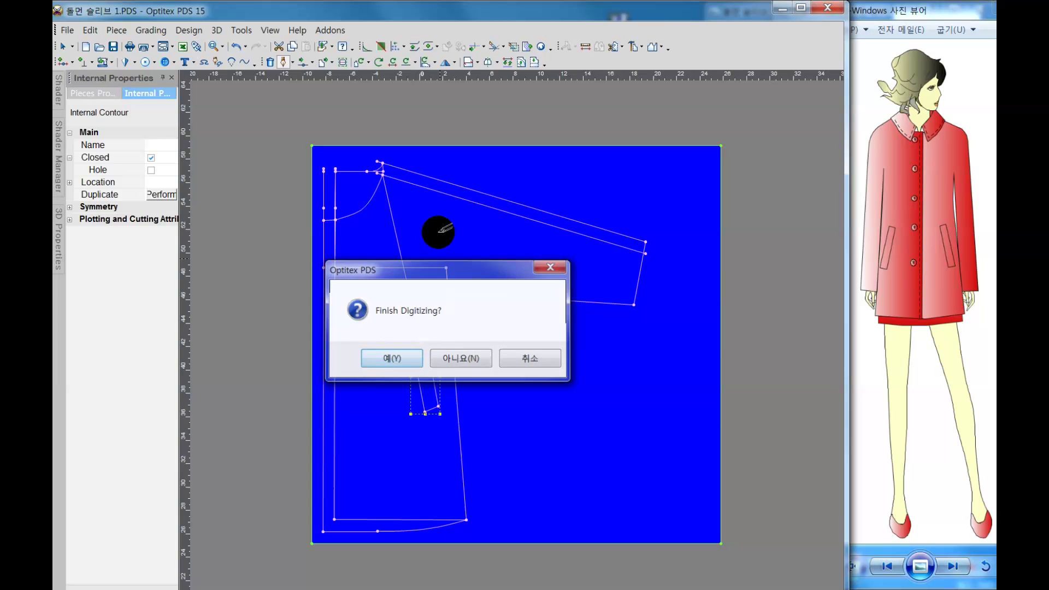
Step: Delete the diagonal guide line
right_click(440, 235)
click(458, 236)
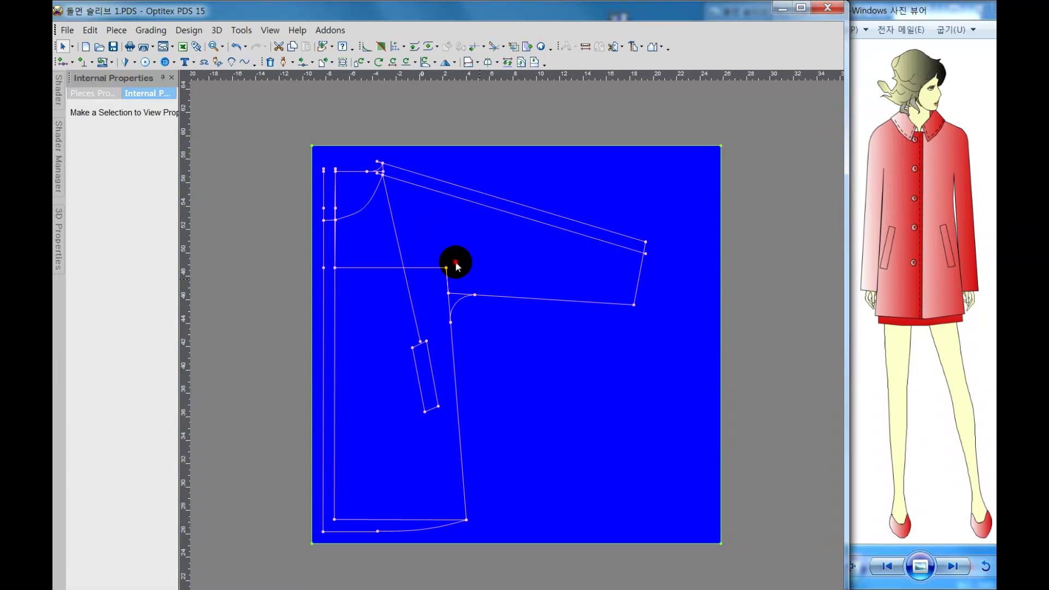
click(396, 233)
key(Delete)
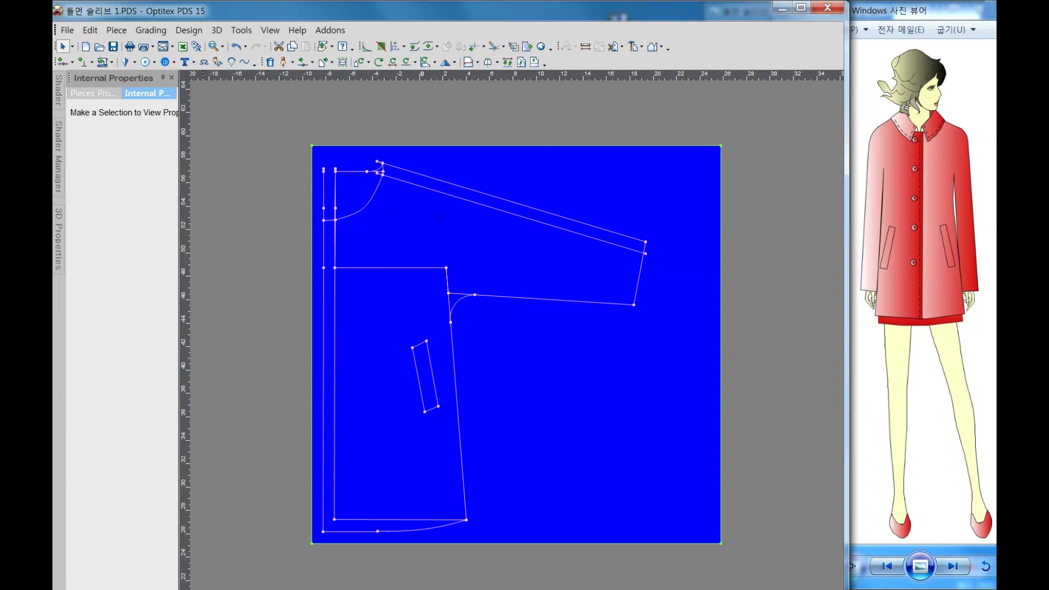
Step: Start the piece-from-lines tool twice, cancelling each attempt
scroll(517, 336, up, 1)
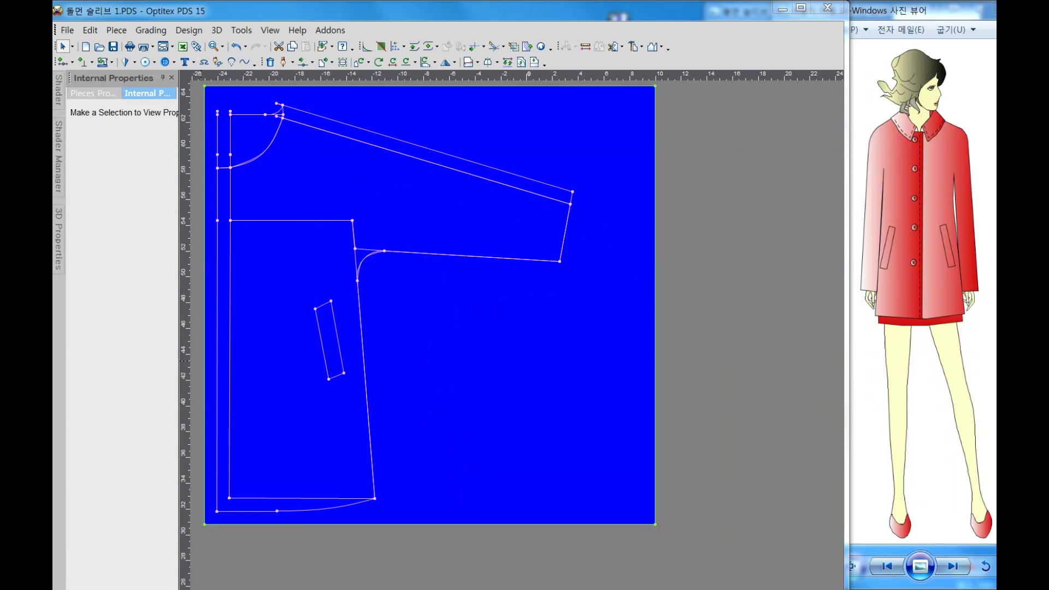
click(632, 48)
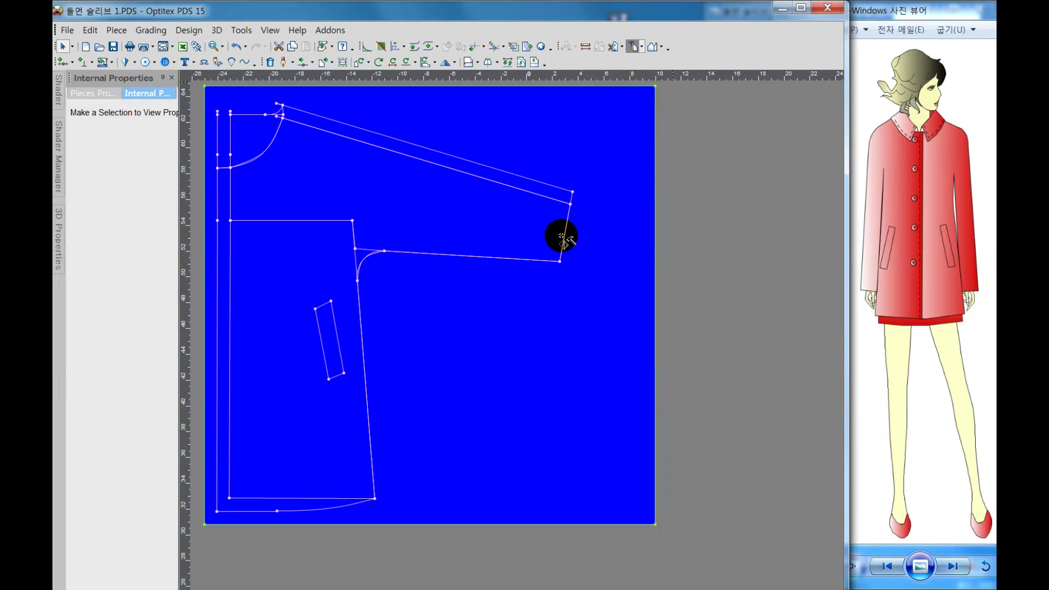
click(282, 502)
right_click(312, 316)
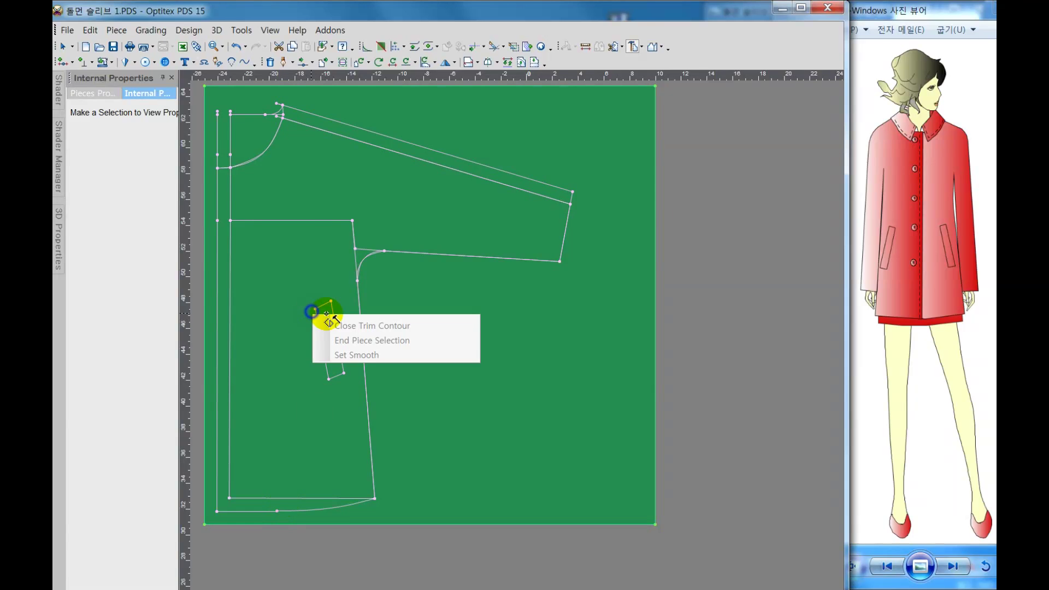
click(426, 322)
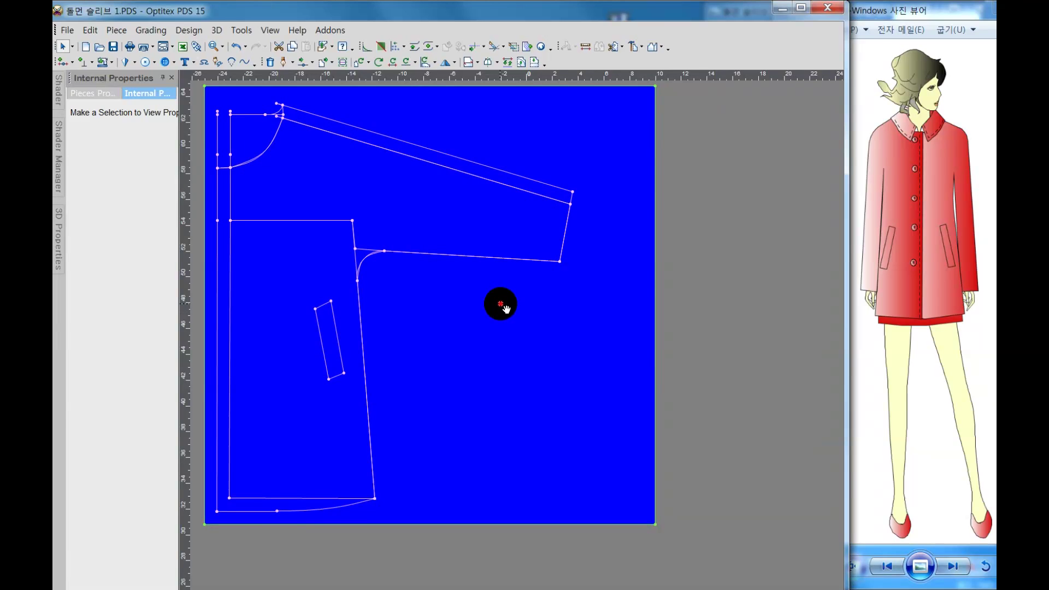
click(634, 48)
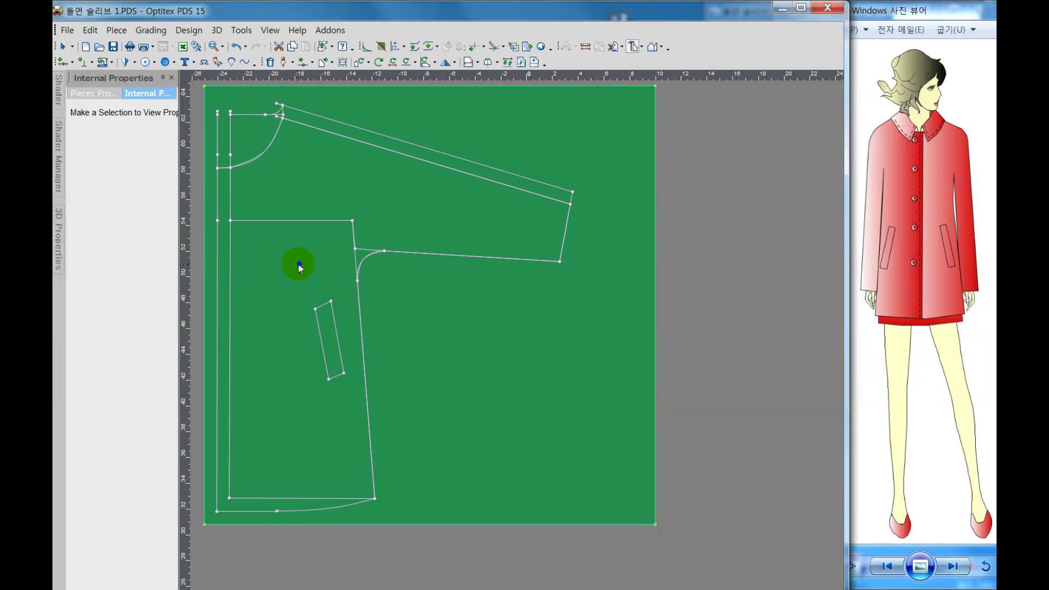
right_click(299, 267)
click(327, 275)
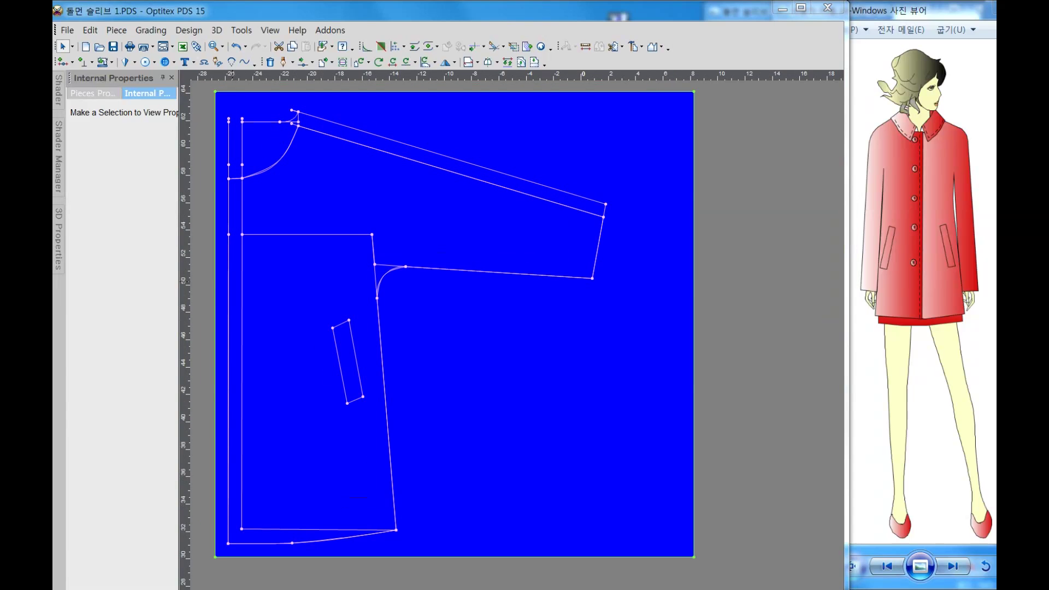
Step: Trace the sleeve, body panel and front-edge strip regions as a piece and copy it
click(633, 46)
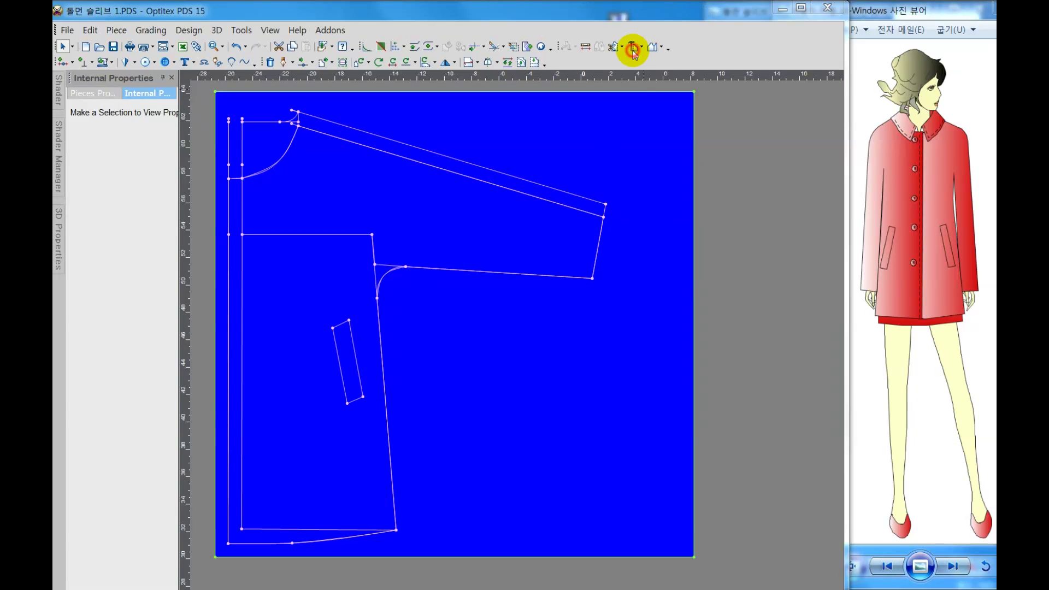
click(455, 220)
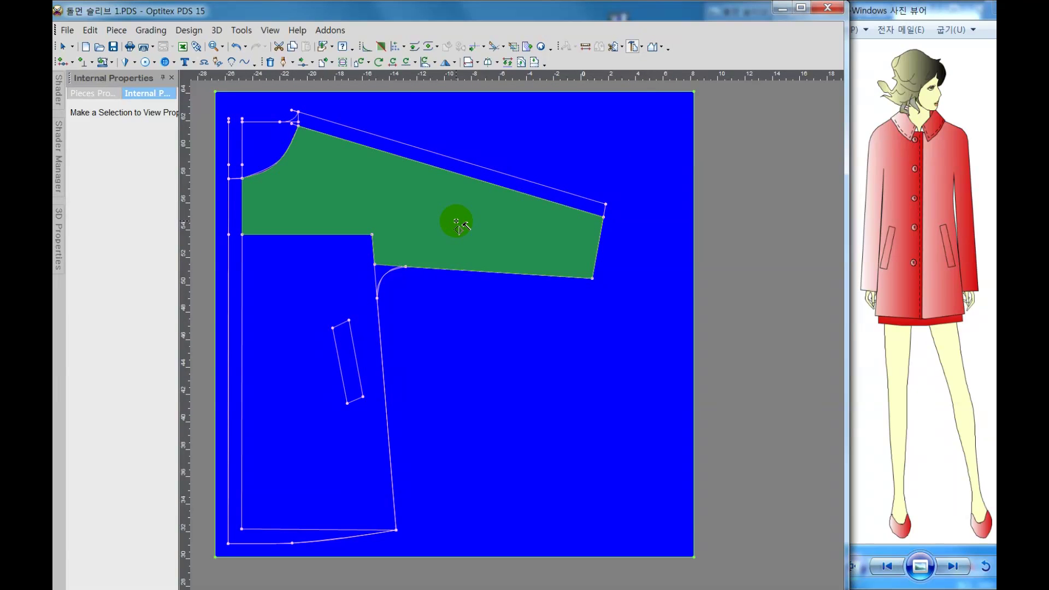
click(308, 271)
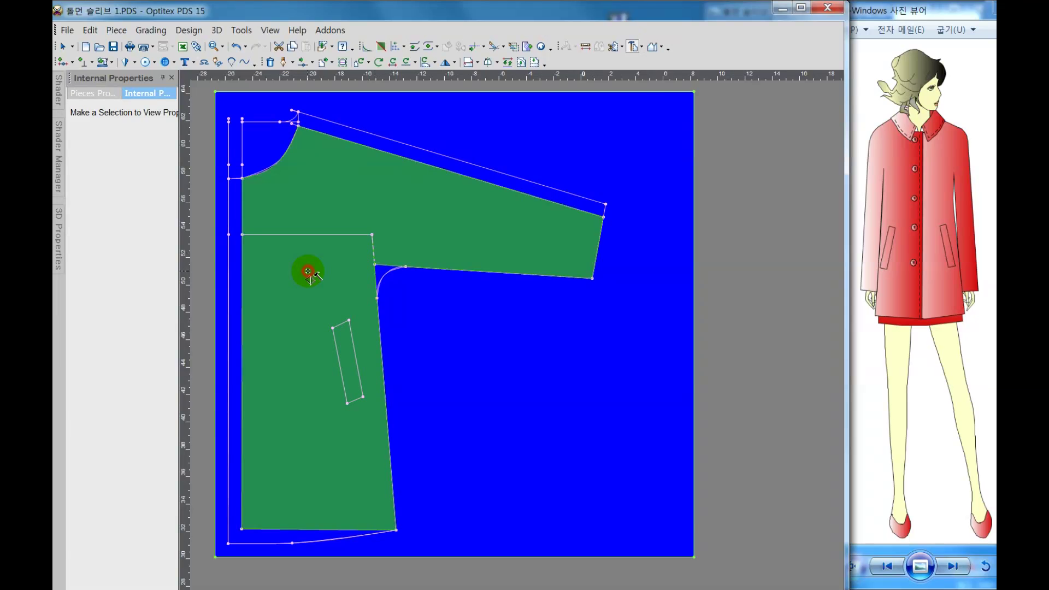
click(239, 212)
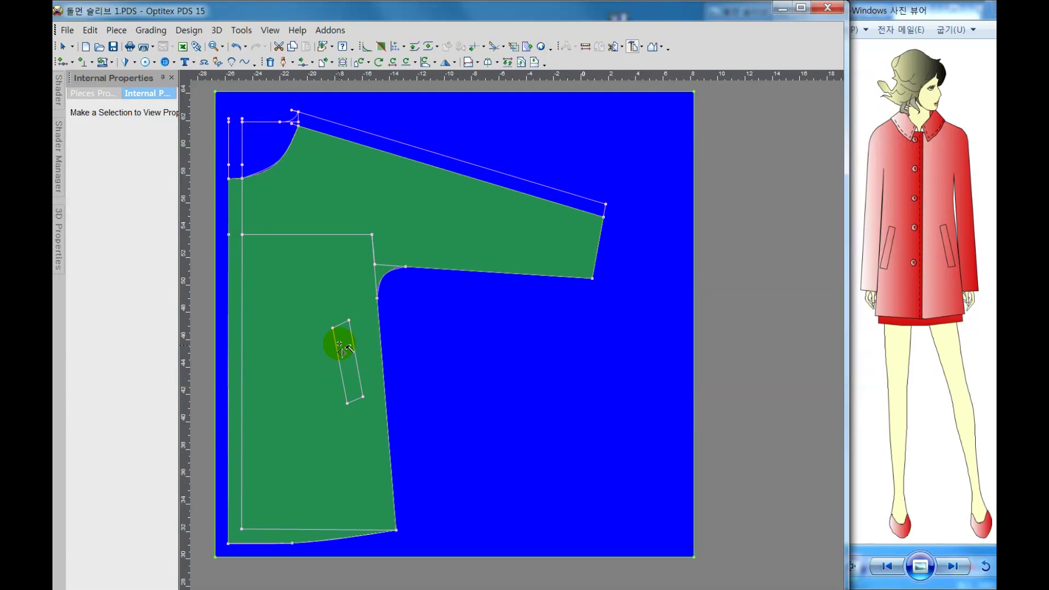
click(288, 121)
click(292, 46)
click(331, 210)
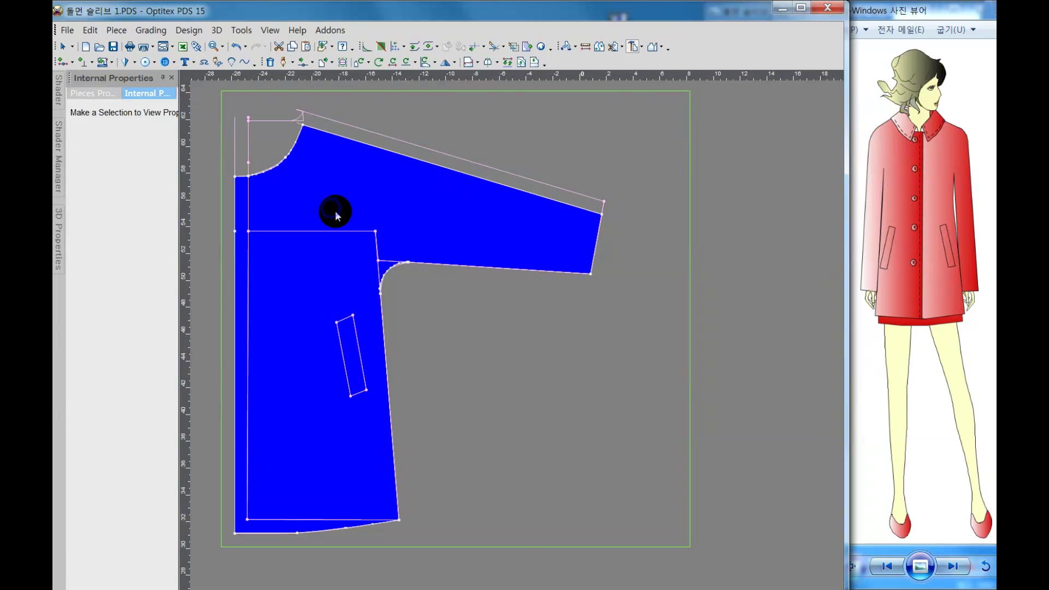
Step: Paste the copied region as a new piece beside the draft
right_click(333, 210)
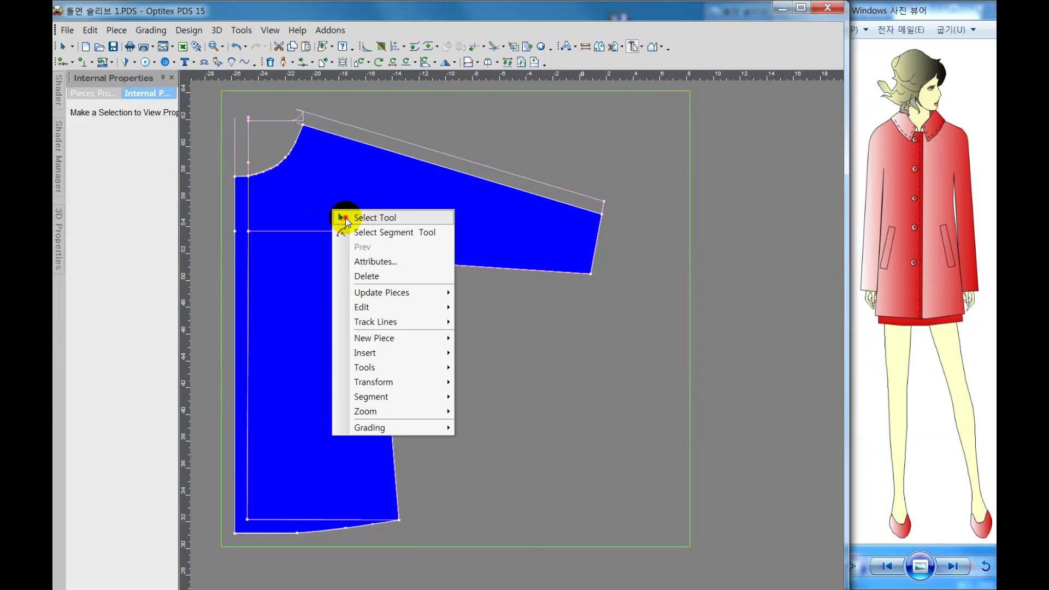
click(349, 218)
key(ctrl+v)
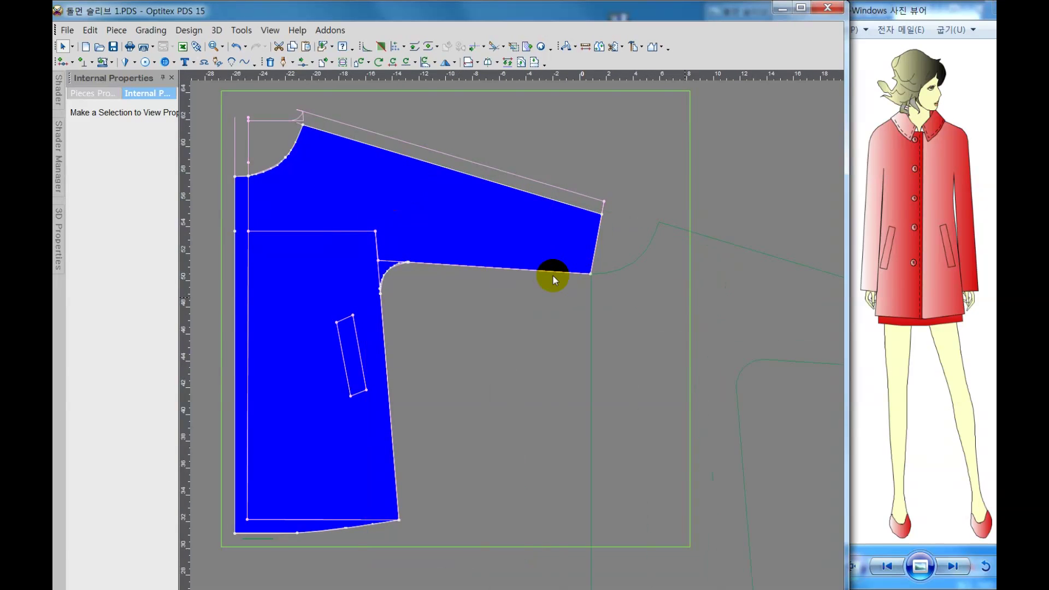
click(552, 275)
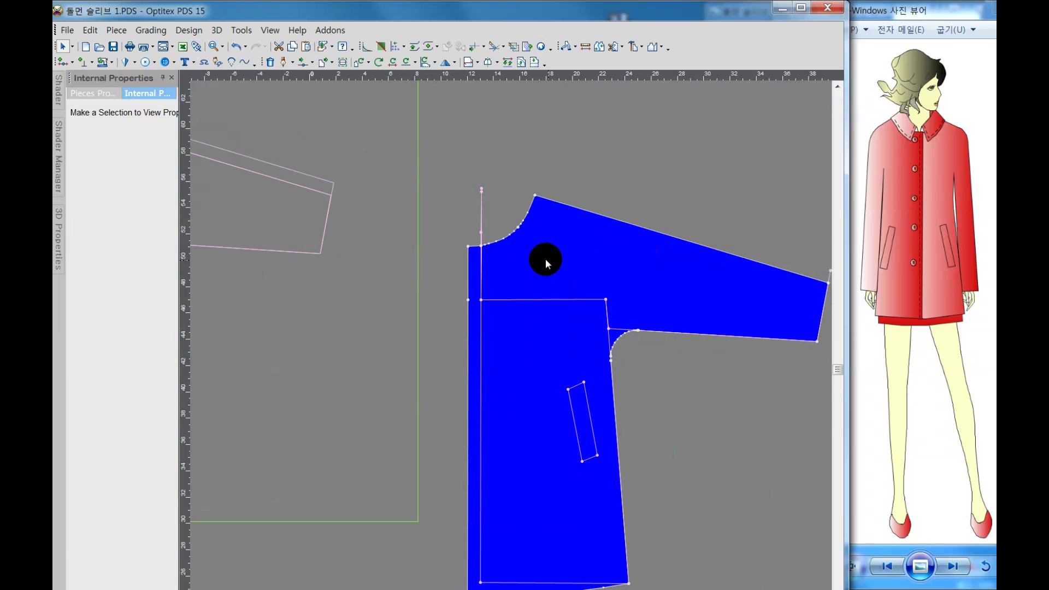
mouse_move(551, 276)
mouse_down()
mouse_move(545, 168)
mouse_move(543, 215)
mouse_up()
Step: Delete the upper horizontal, armhole vertical, front-edge vertical and hem horizontal internal lines
click(519, 215)
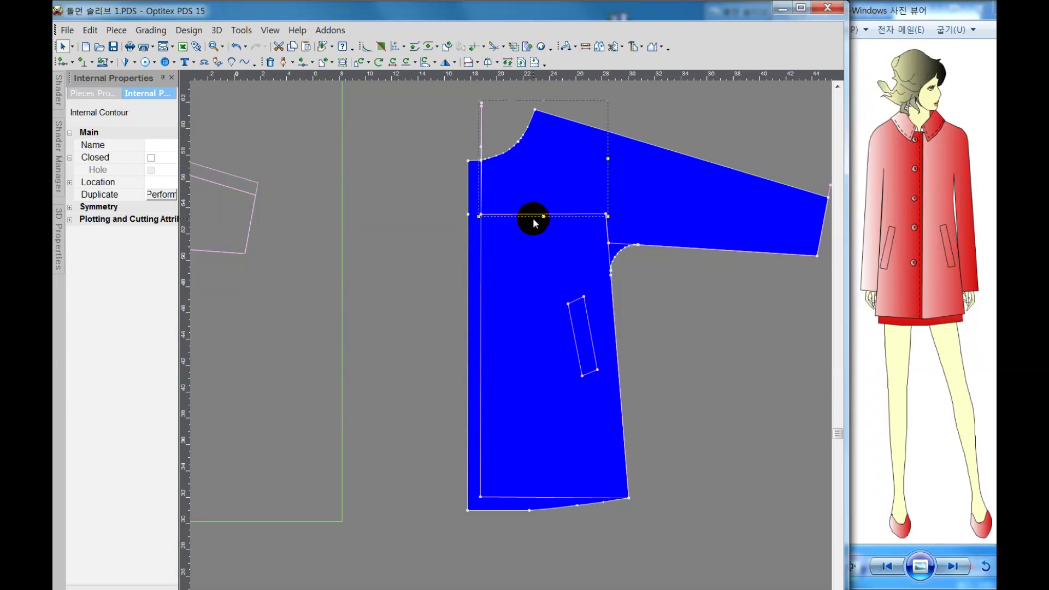
key(Delete)
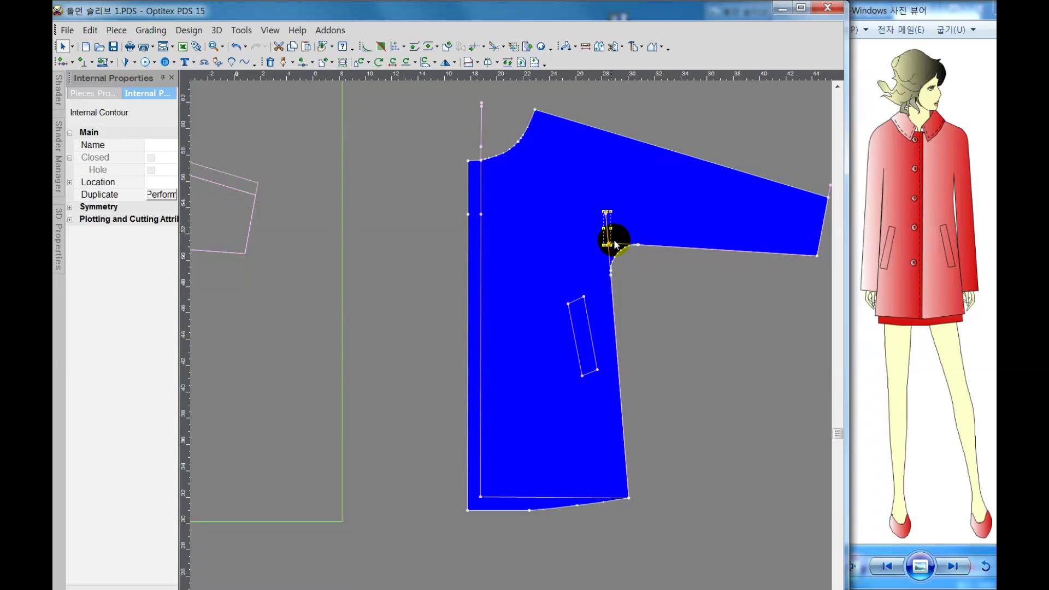
click(614, 240)
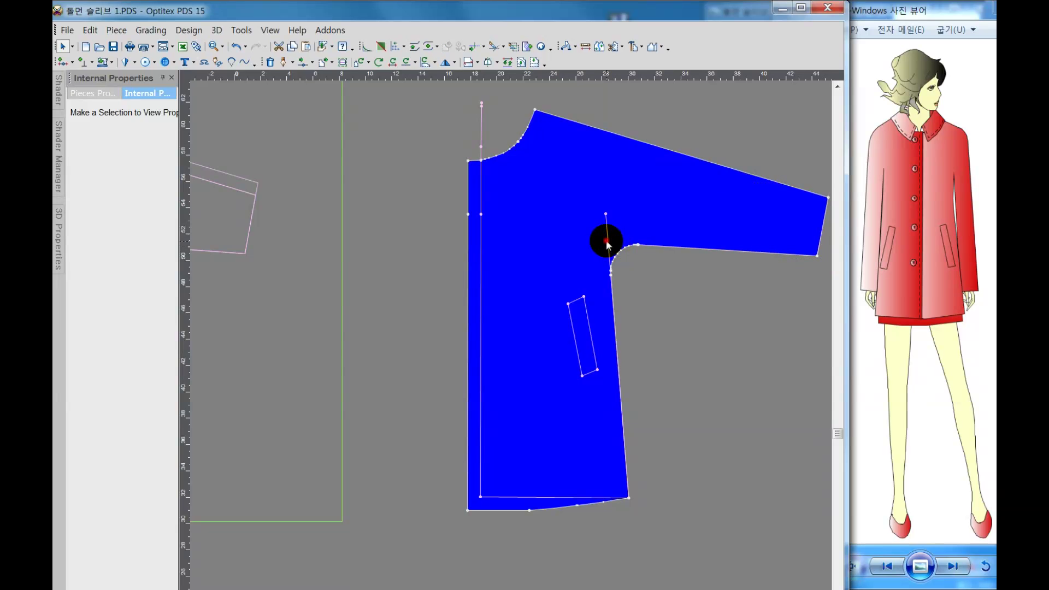
click(609, 241)
key(Delete)
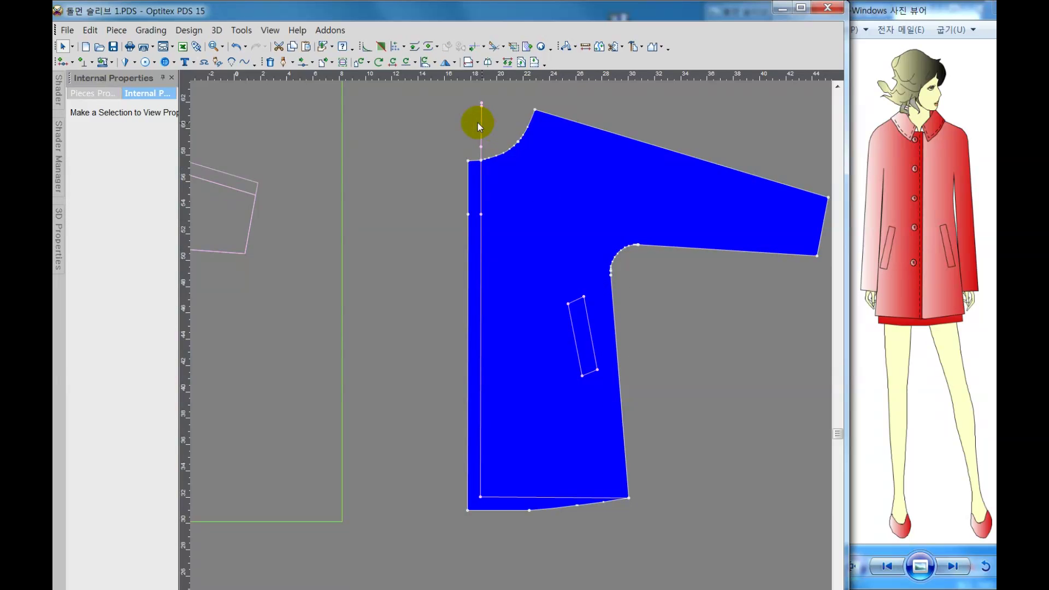
click(483, 123)
key(Delete)
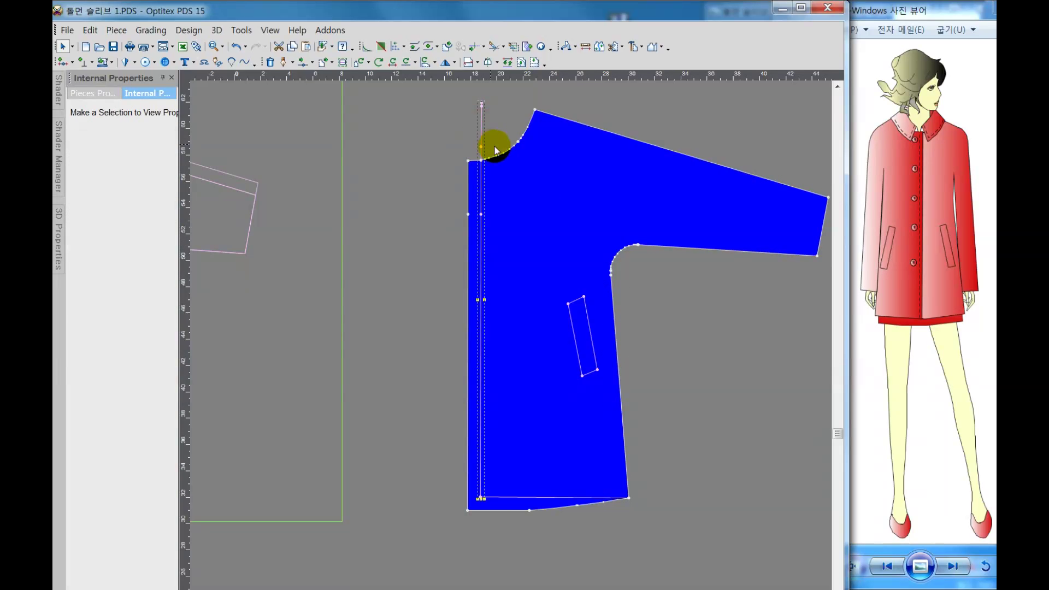
click(508, 496)
key(Delete)
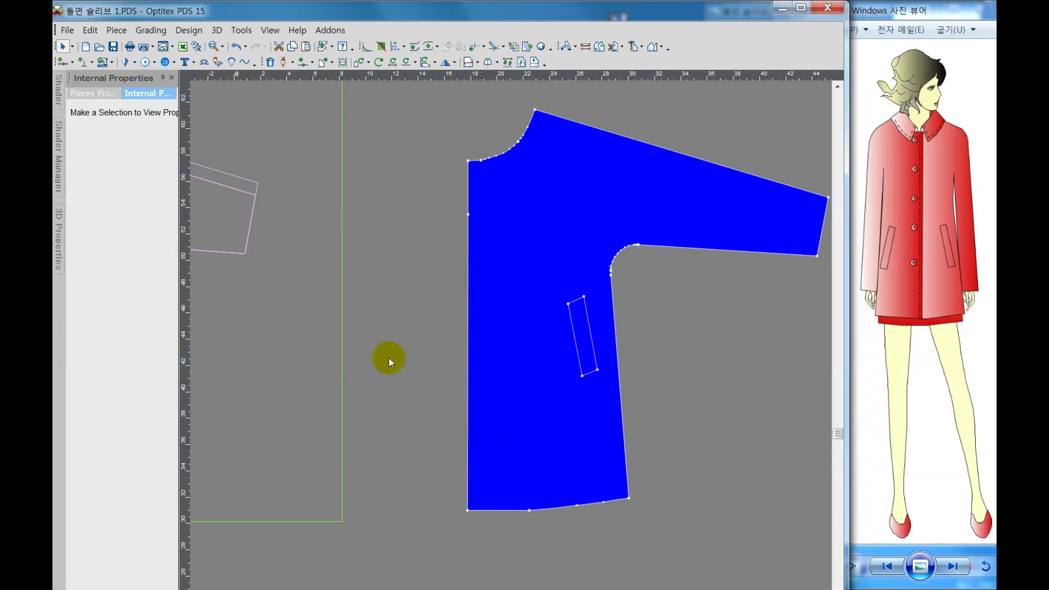
scroll(510, 345, down, 2)
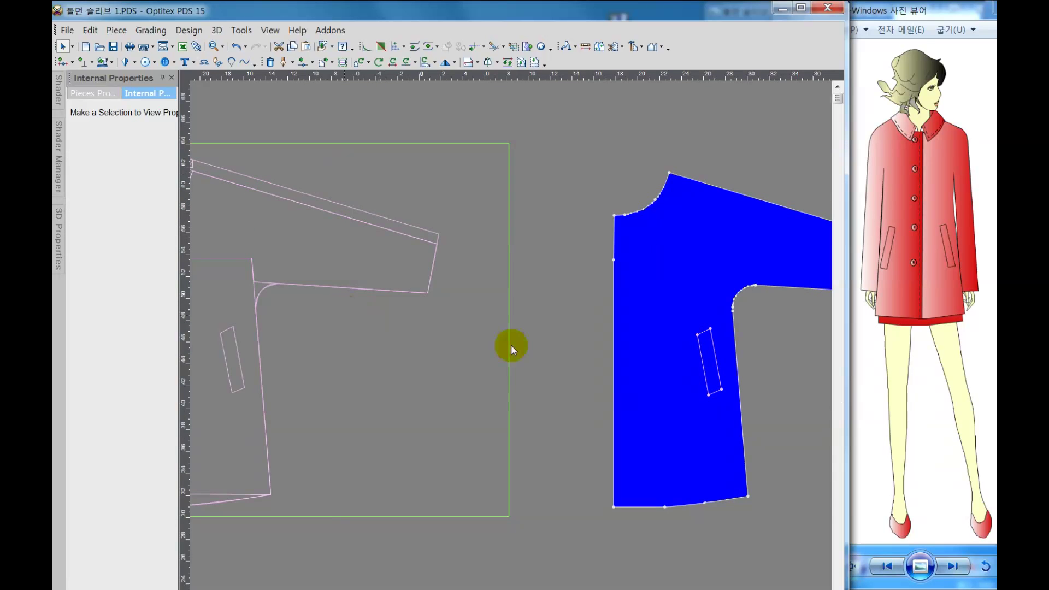
Step: Begin an internal contour at the bottom-left, tracing up through the neckline to the shoulder
scroll(522, 356, up, 1)
scroll(516, 348, up, 1)
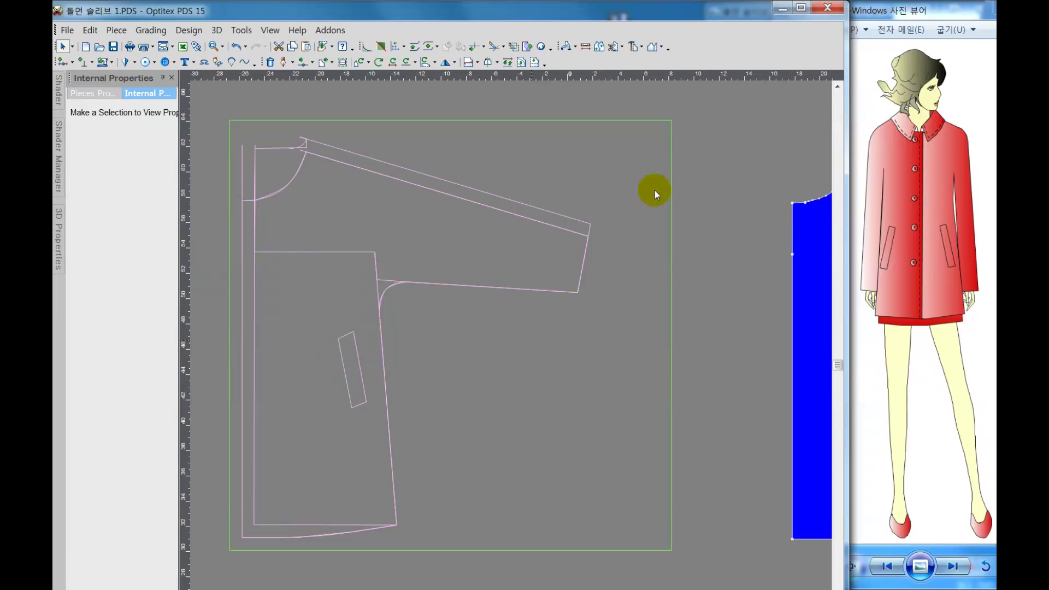
scroll(754, 183, down, 1)
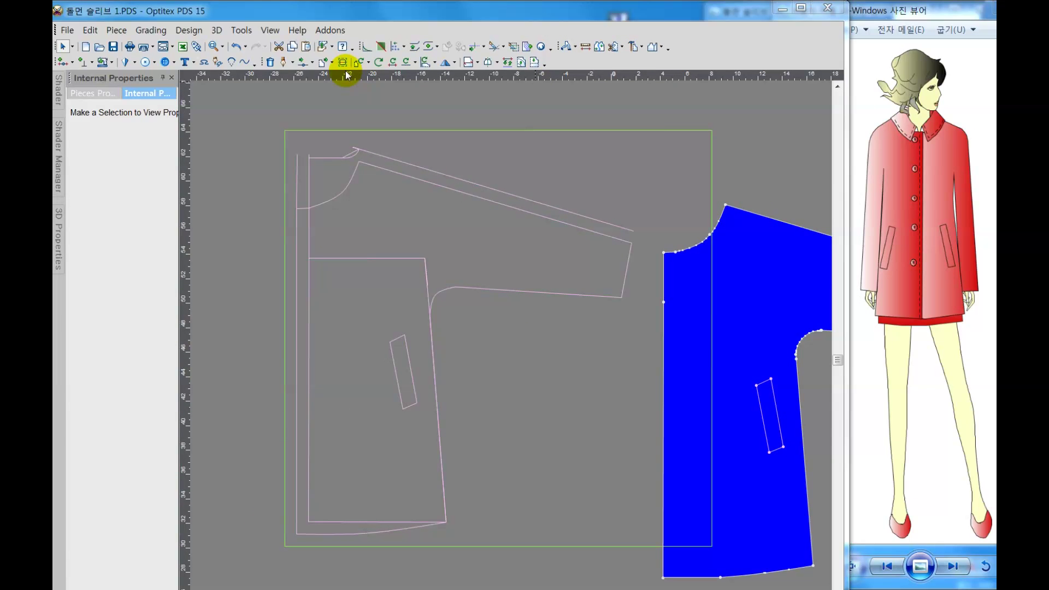
click(285, 63)
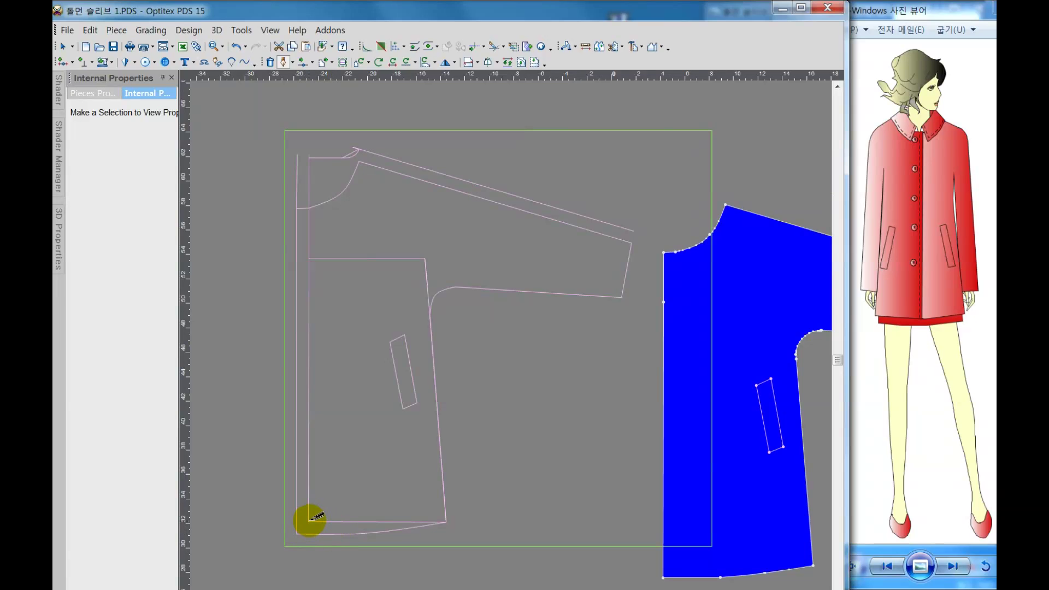
click(309, 522)
click(417, 415)
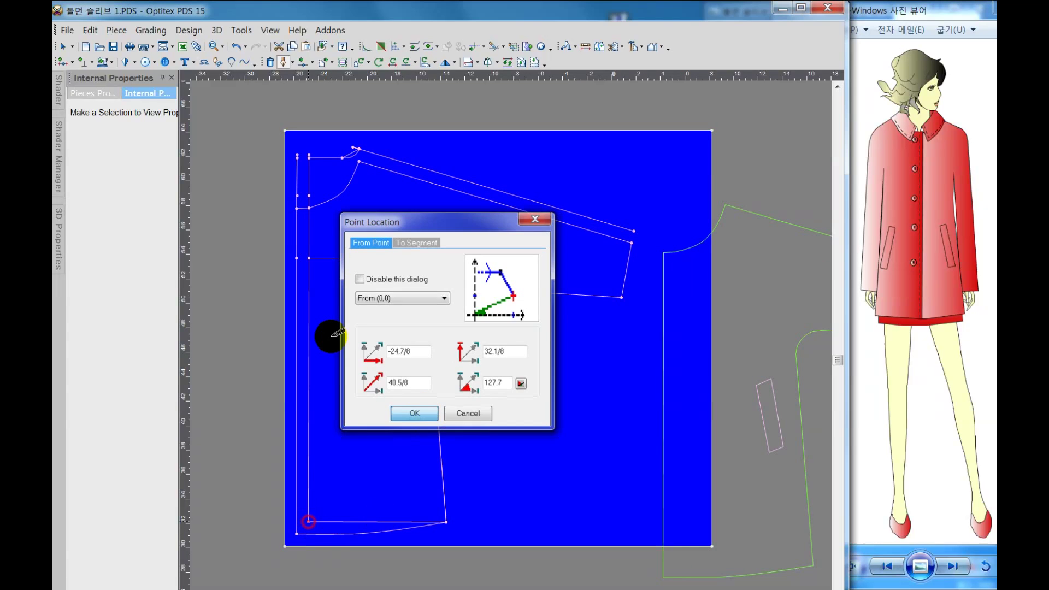
click(309, 157)
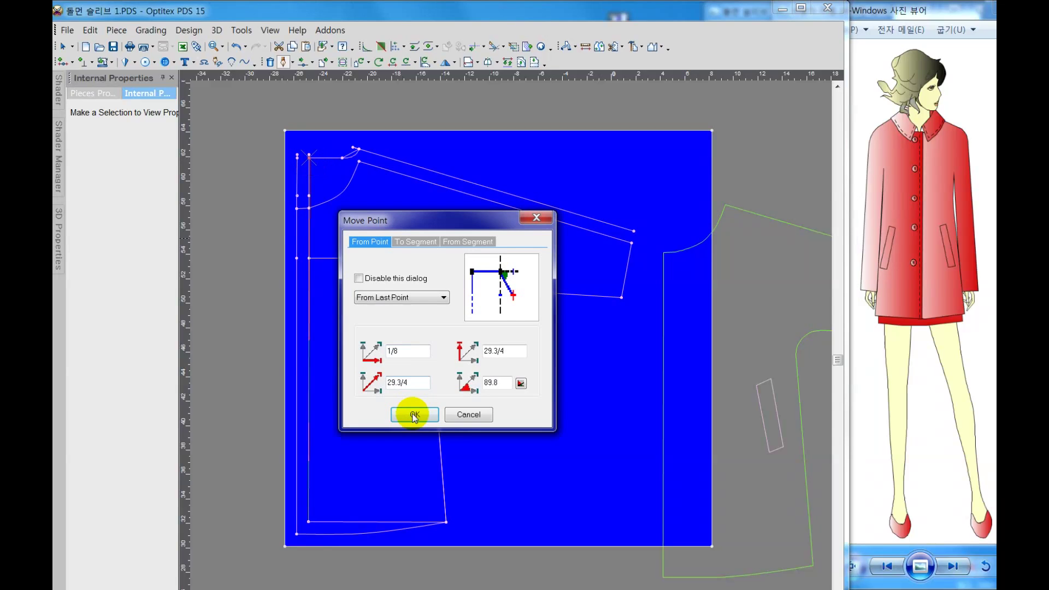
click(411, 415)
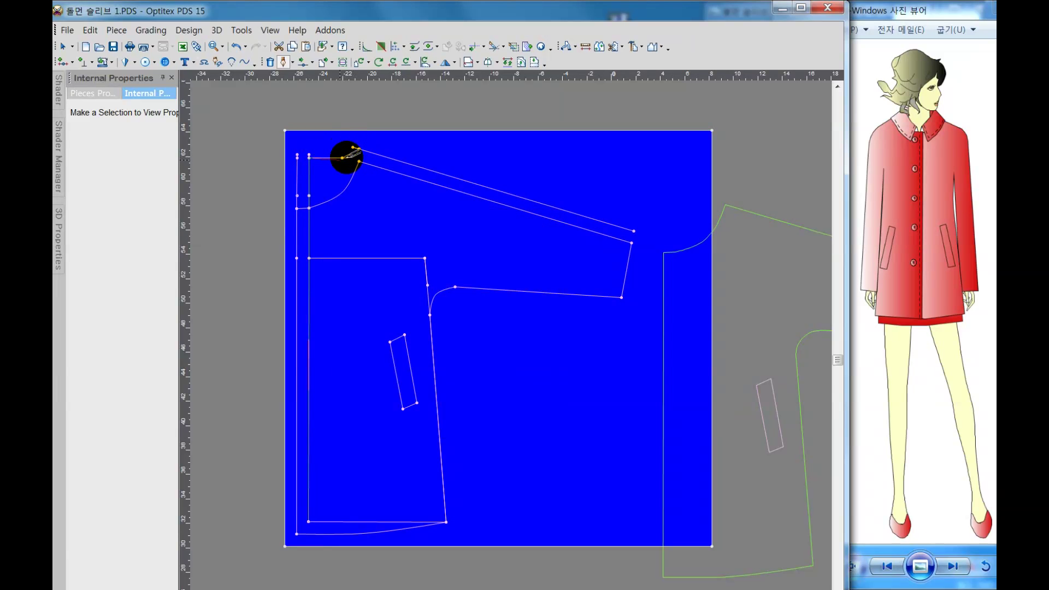
click(342, 157)
click(424, 411)
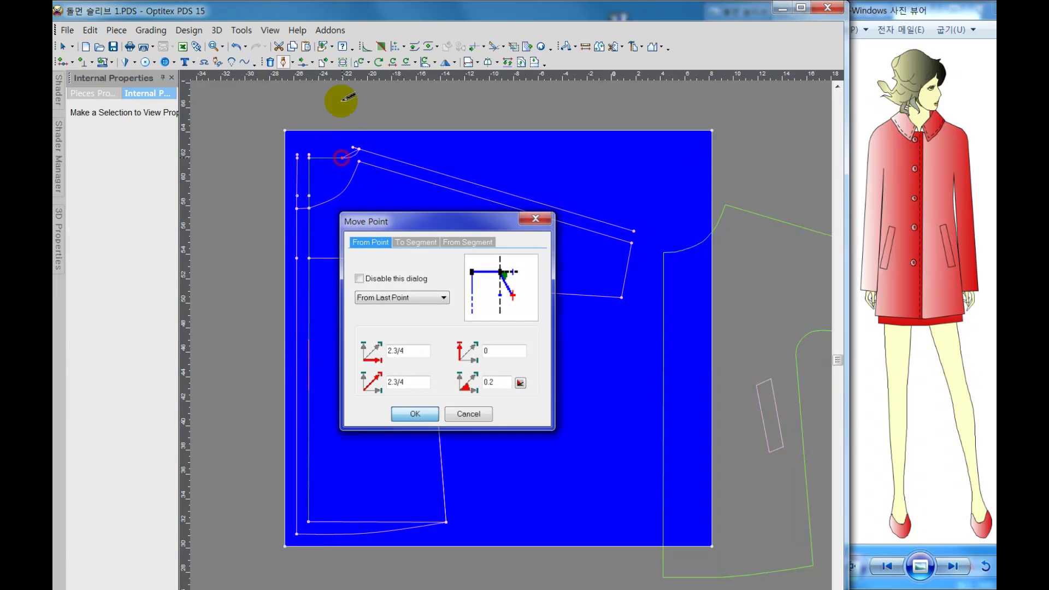
click(350, 158)
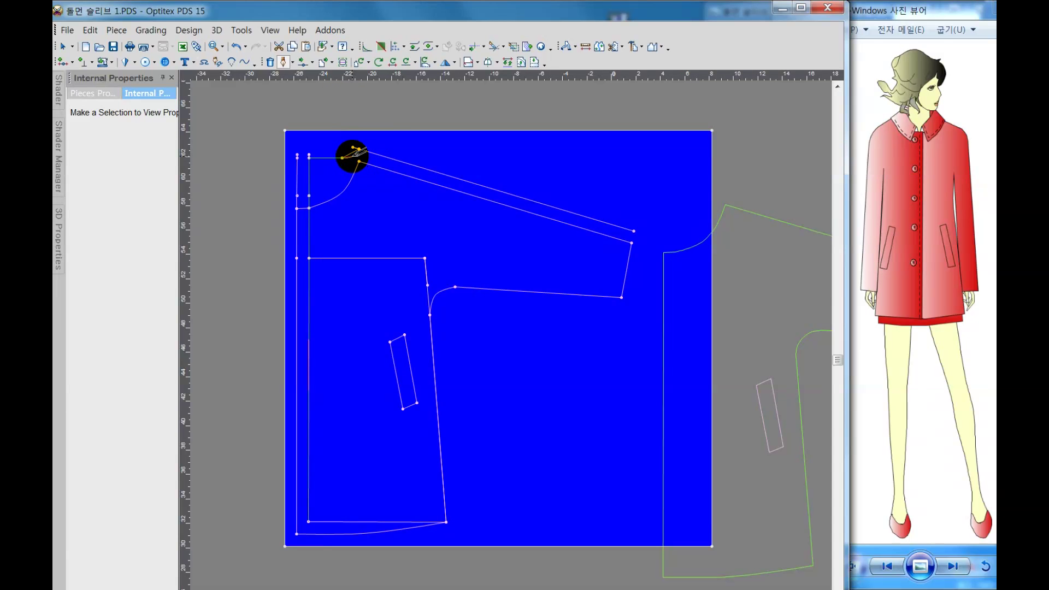
click(456, 377)
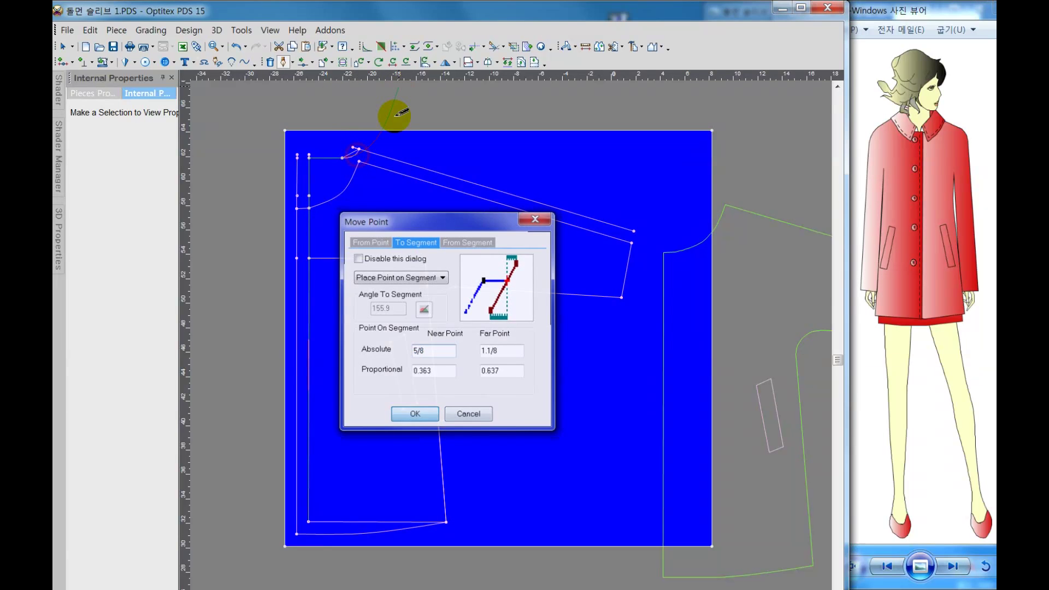
key(Return)
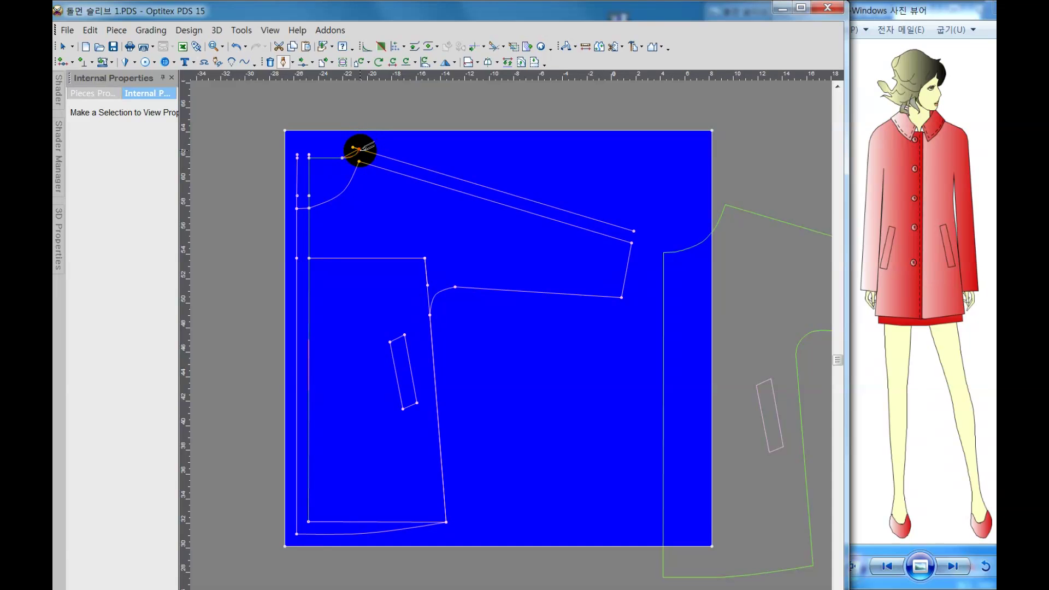
Step: Continue the contour across the shoulder corner, sleeve hem, lower sleeve and underarm line
click(359, 148)
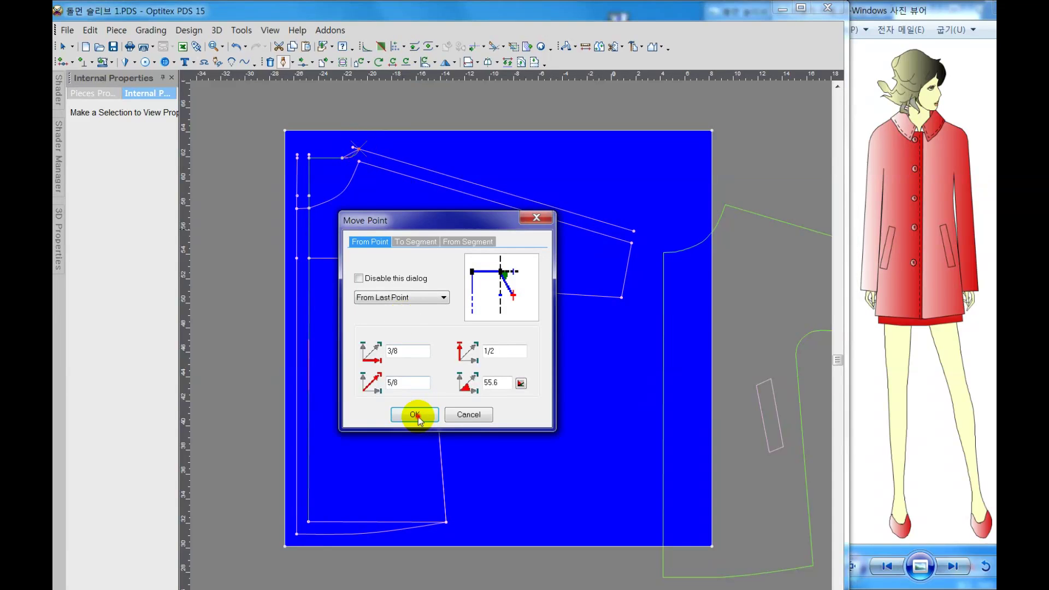
click(415, 413)
key(Return)
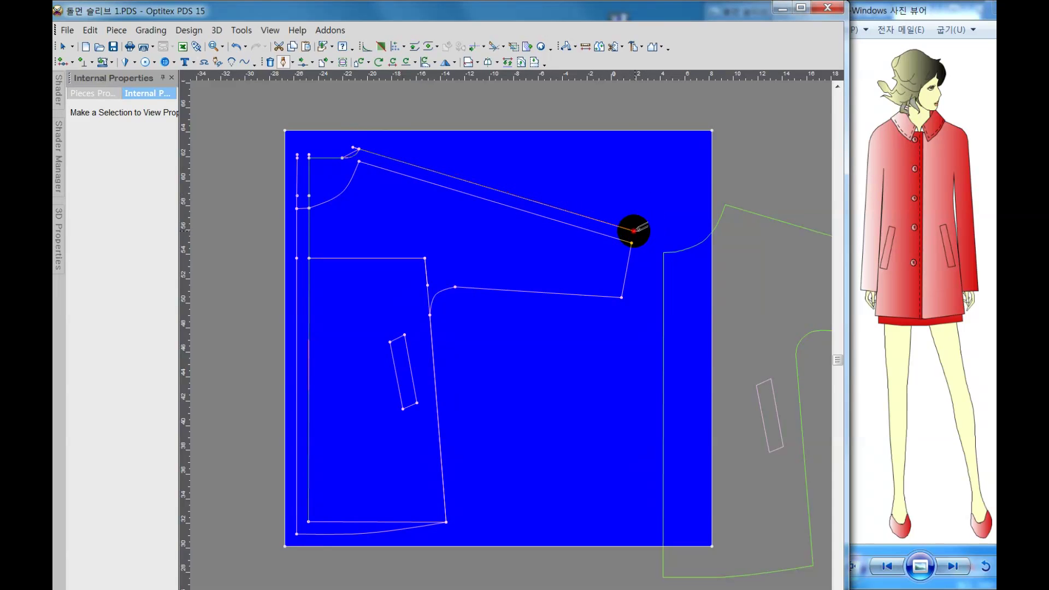
click(634, 230)
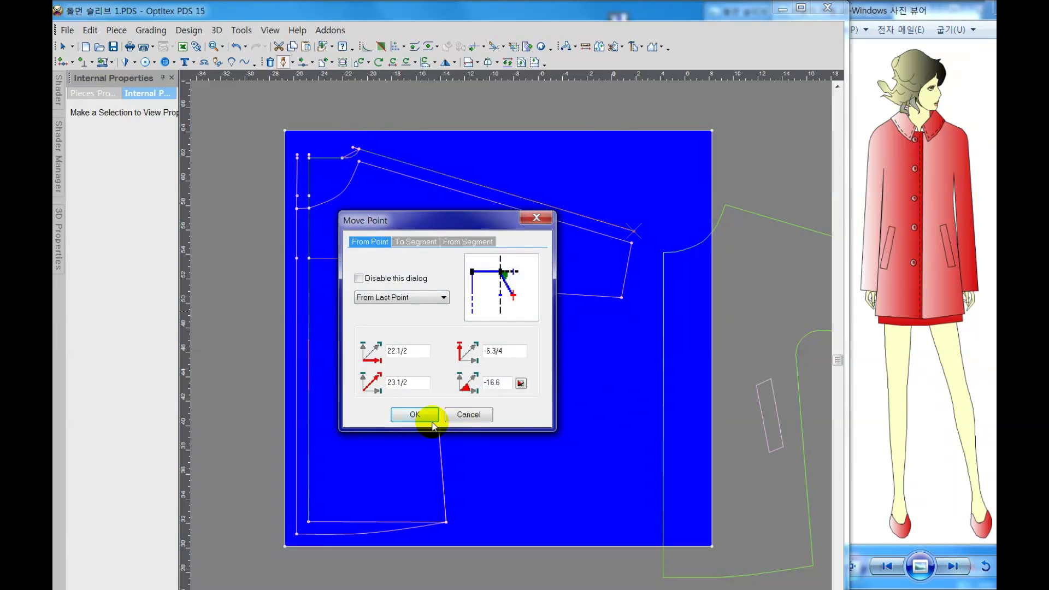
click(433, 424)
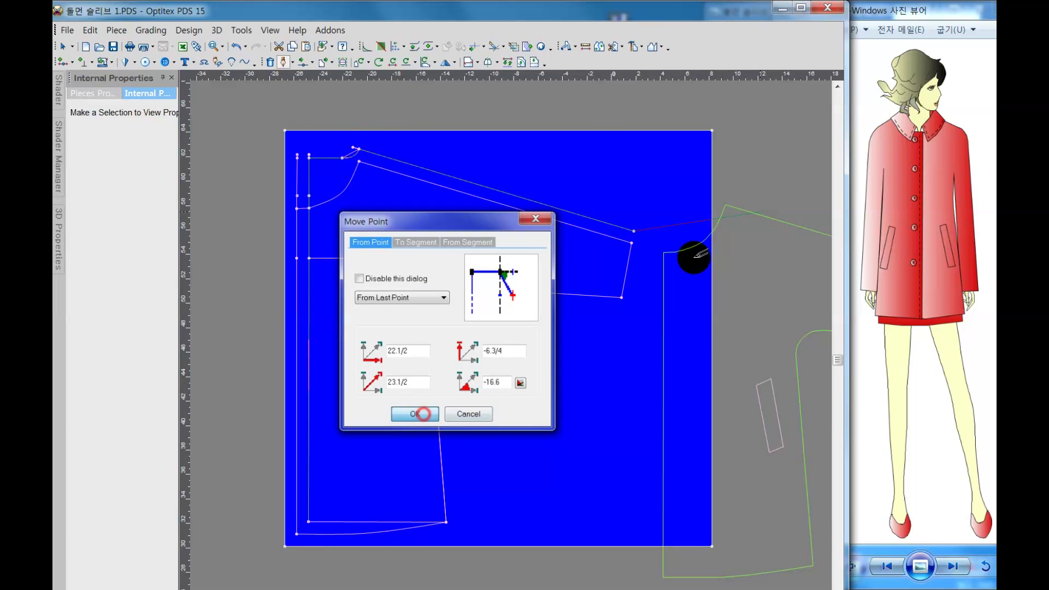
click(621, 296)
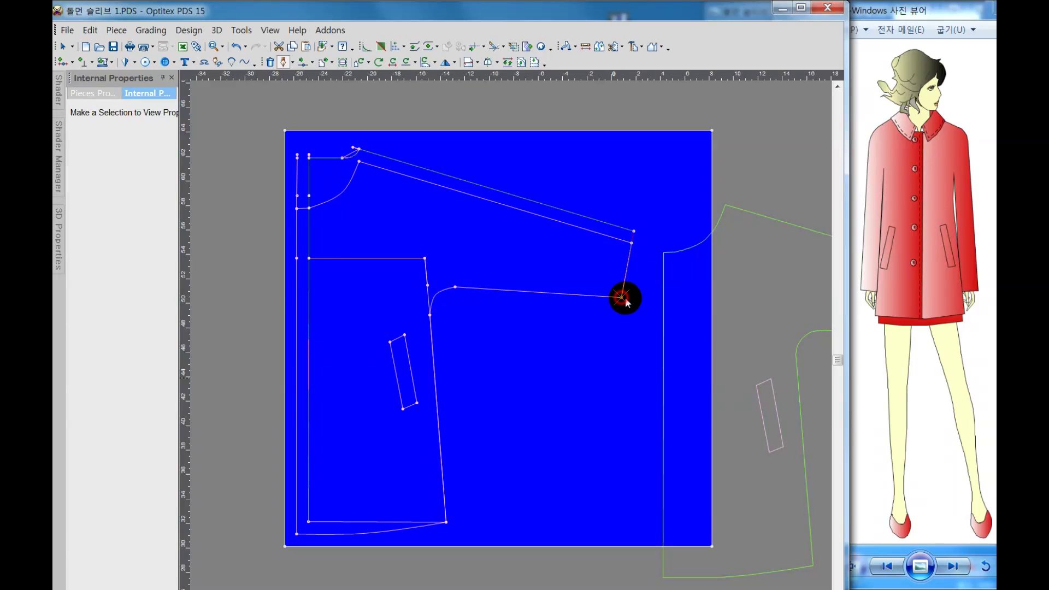
click(415, 414)
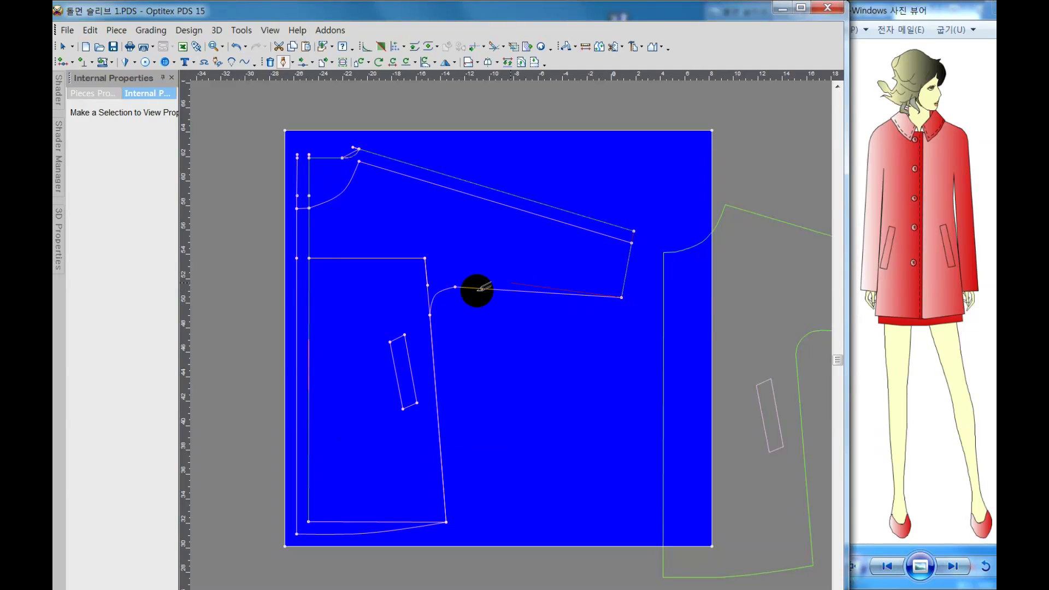
click(449, 314)
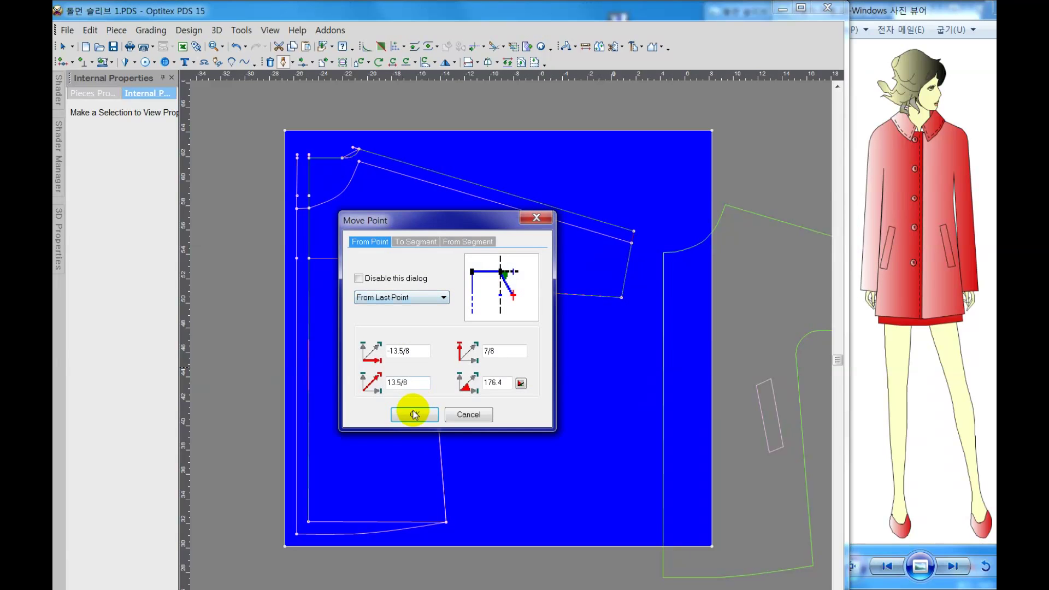
click(414, 415)
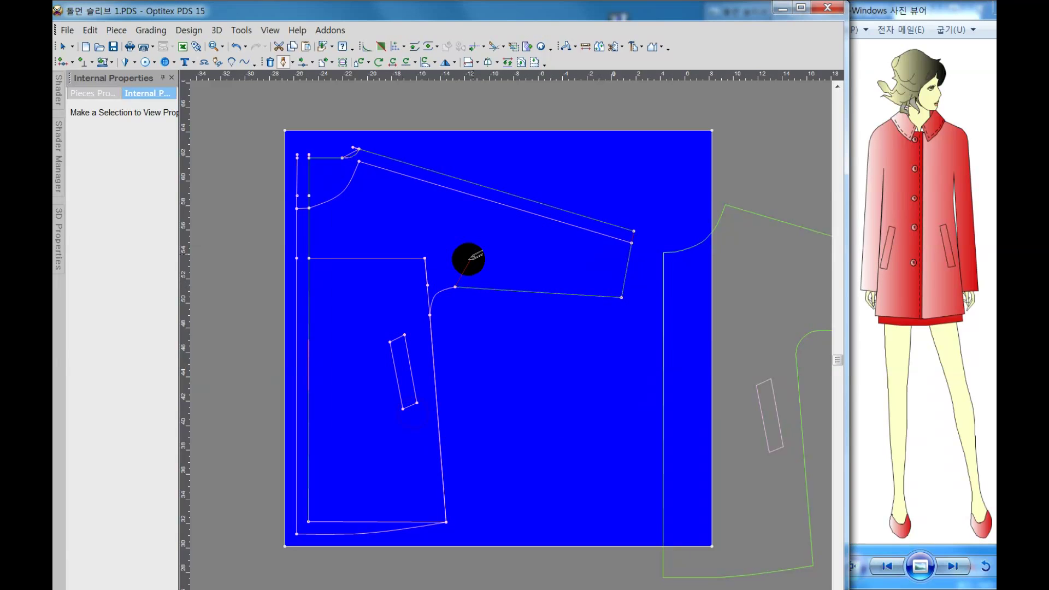
Step: Trace the underarm curve, side seam and hem corner, closing back at the start point
click(439, 295)
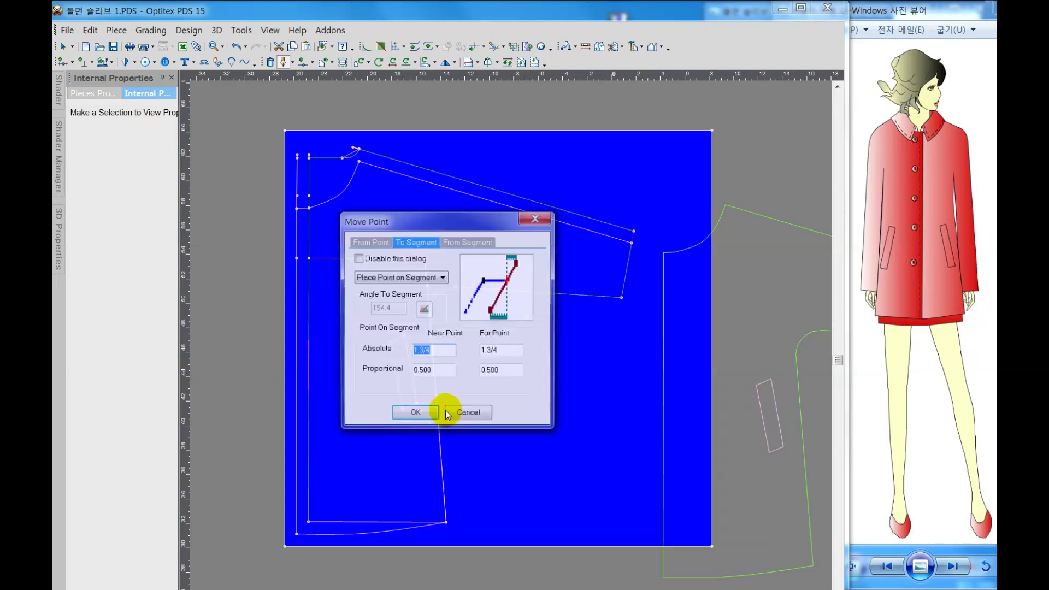
click(413, 414)
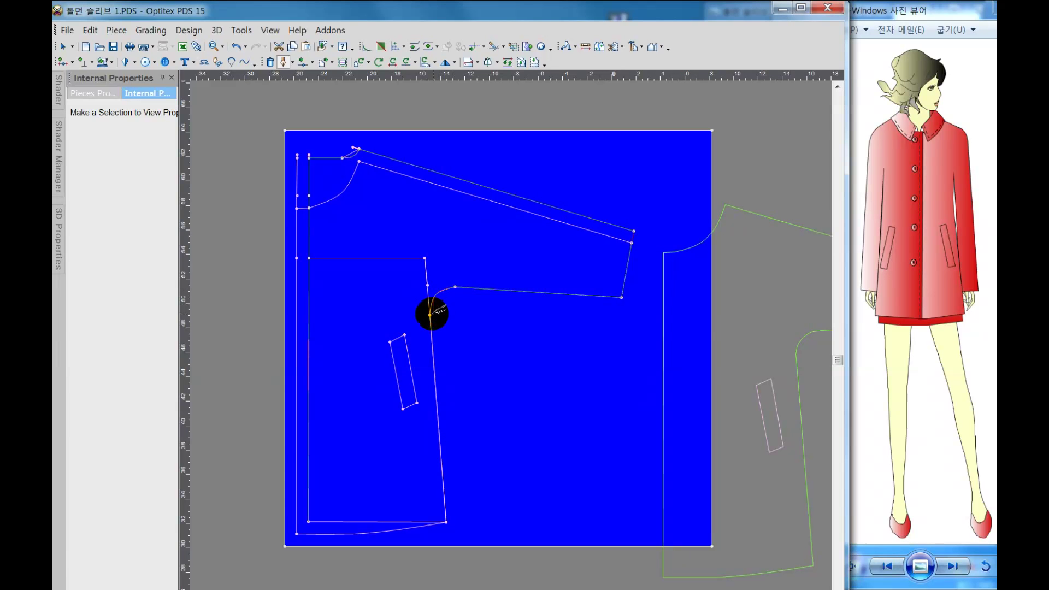
click(430, 315)
click(414, 414)
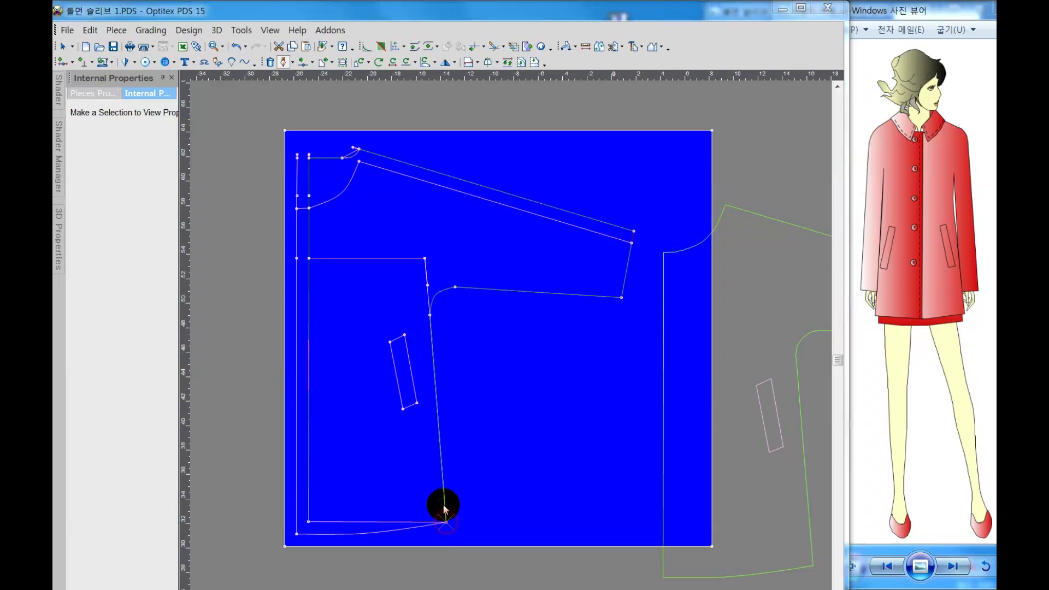
drag(448, 521, 440, 501)
click(421, 417)
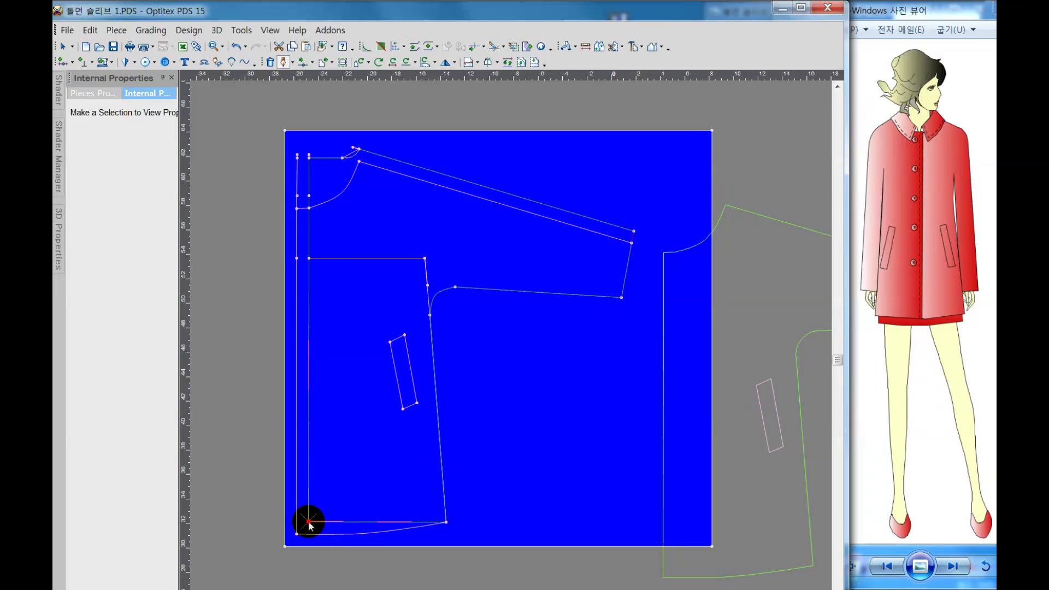
click(309, 524)
click(405, 414)
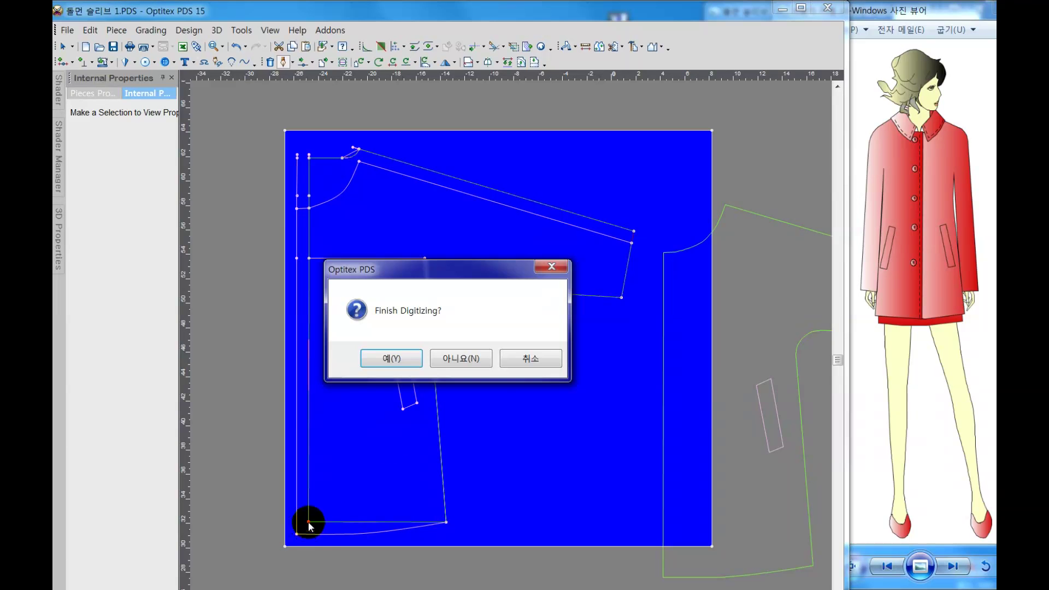
Step: Finish the contour and create a piece from the neck, sleeve and body regions
click(403, 361)
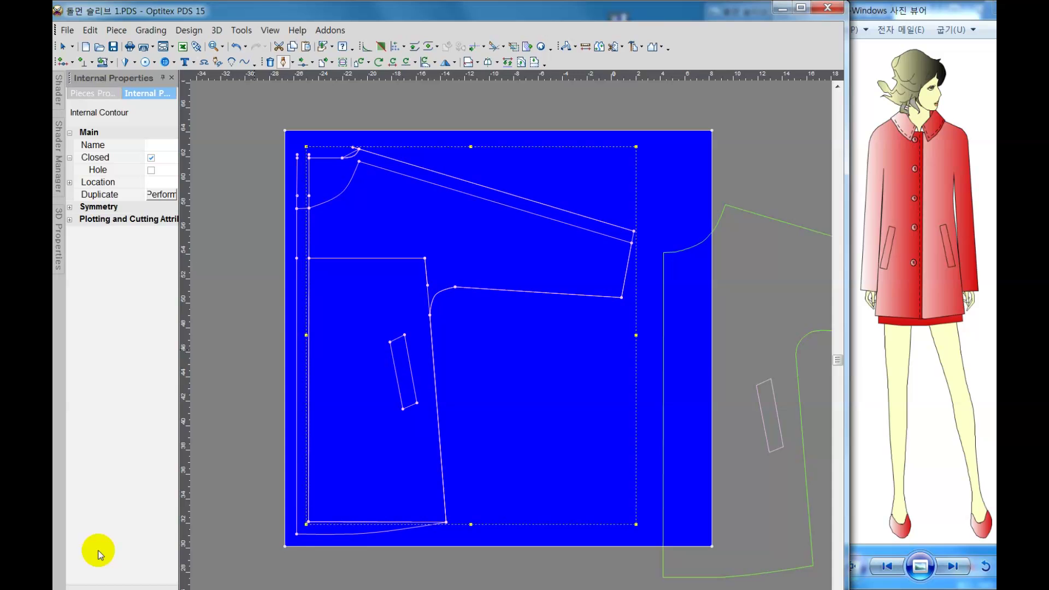
click(633, 46)
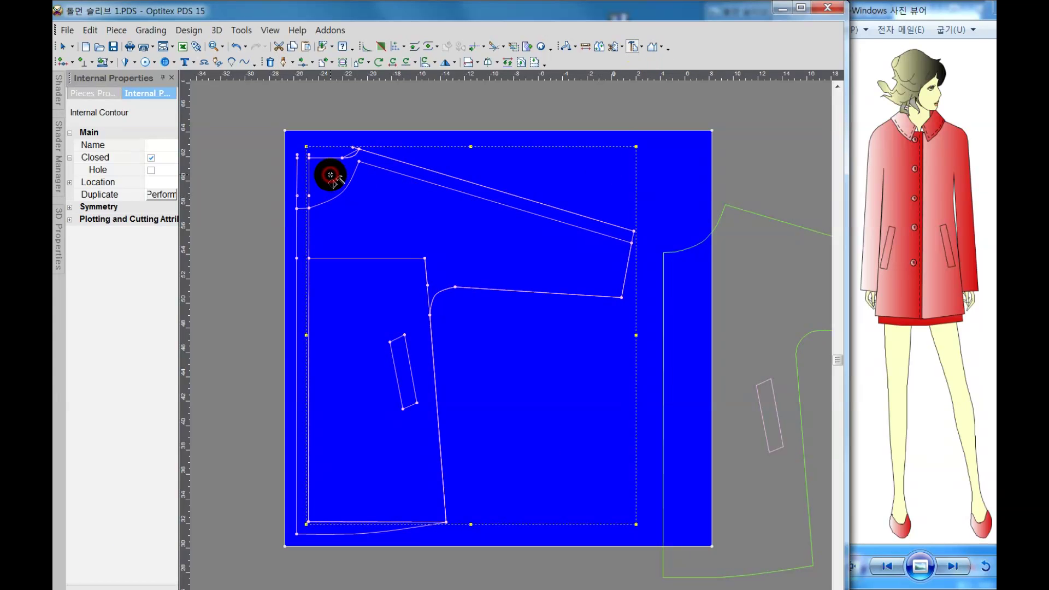
click(330, 175)
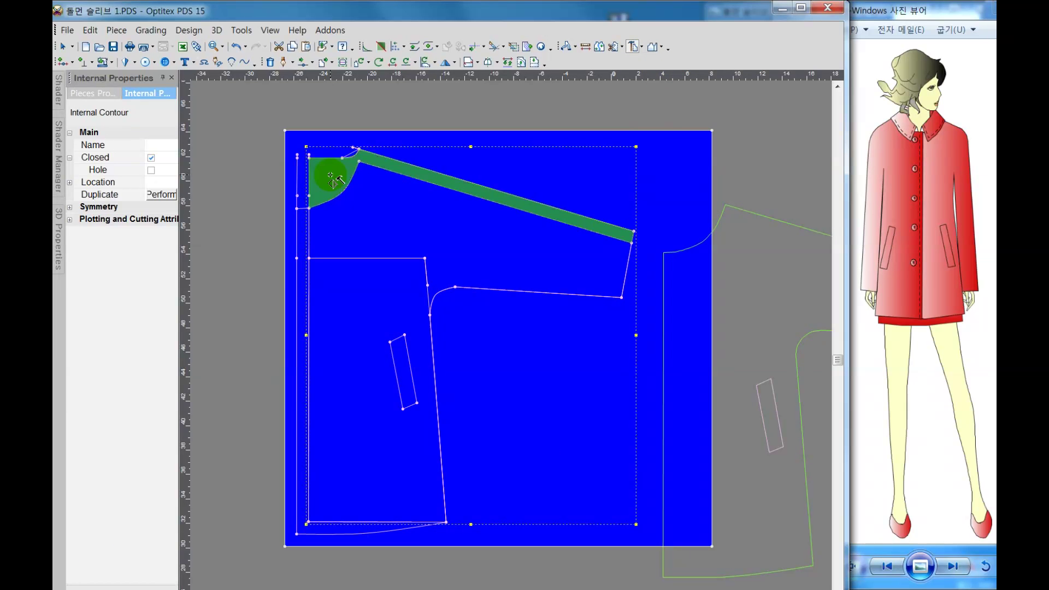
click(413, 206)
click(386, 297)
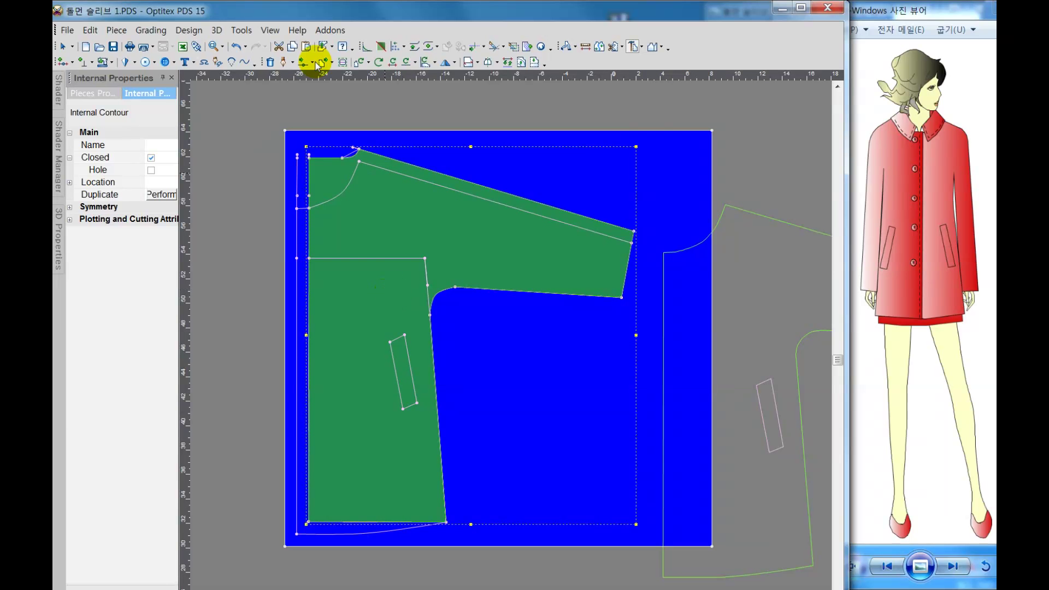
click(398, 234)
right_click(400, 232)
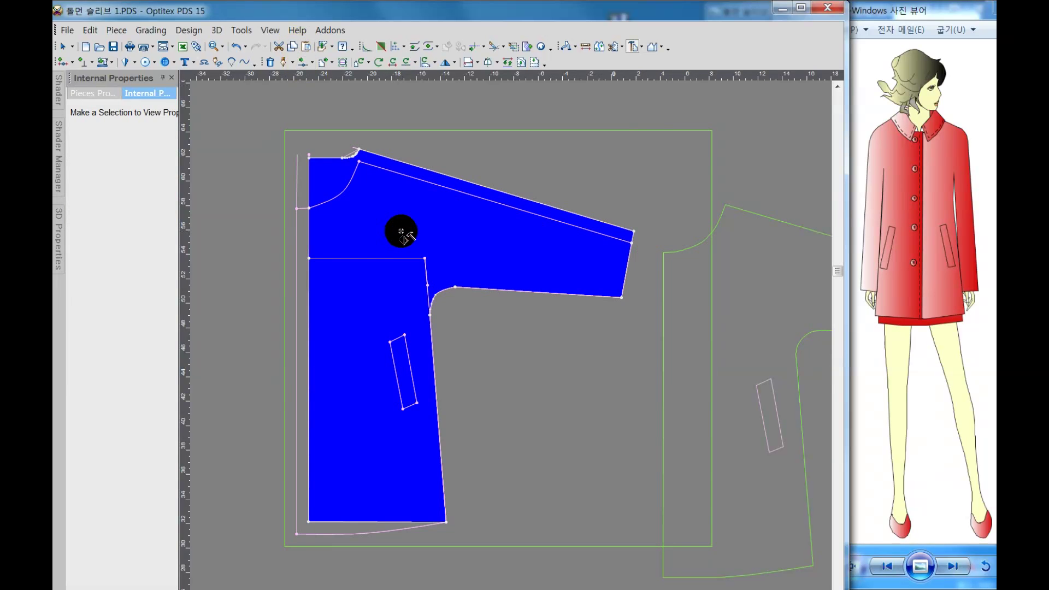
Step: Move the new coat piece out of the rectangle, then shift the rectangle piece
right_click(402, 233)
click(421, 240)
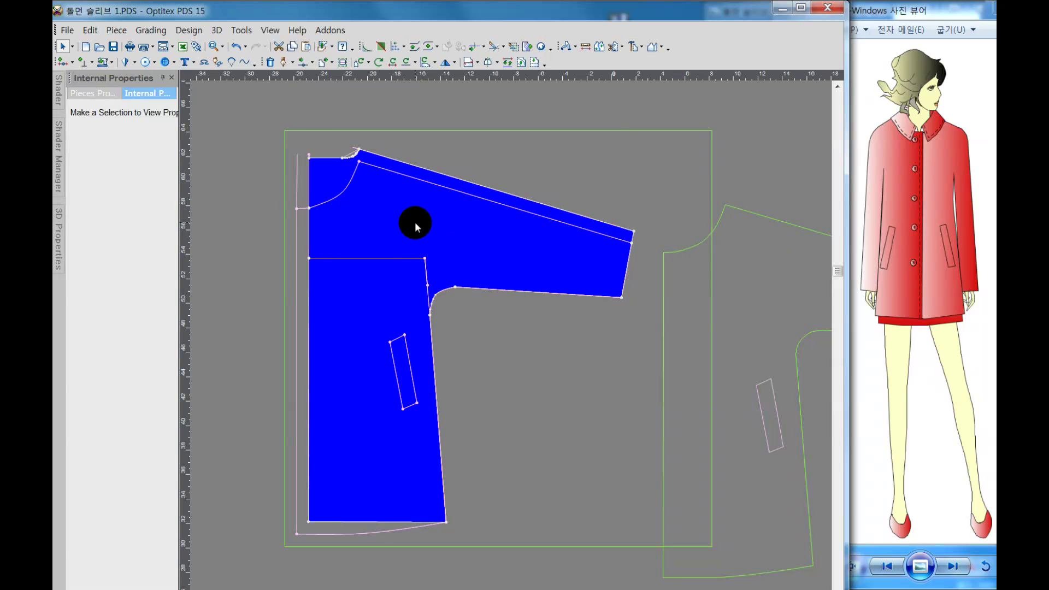
drag(415, 227, 612, 270)
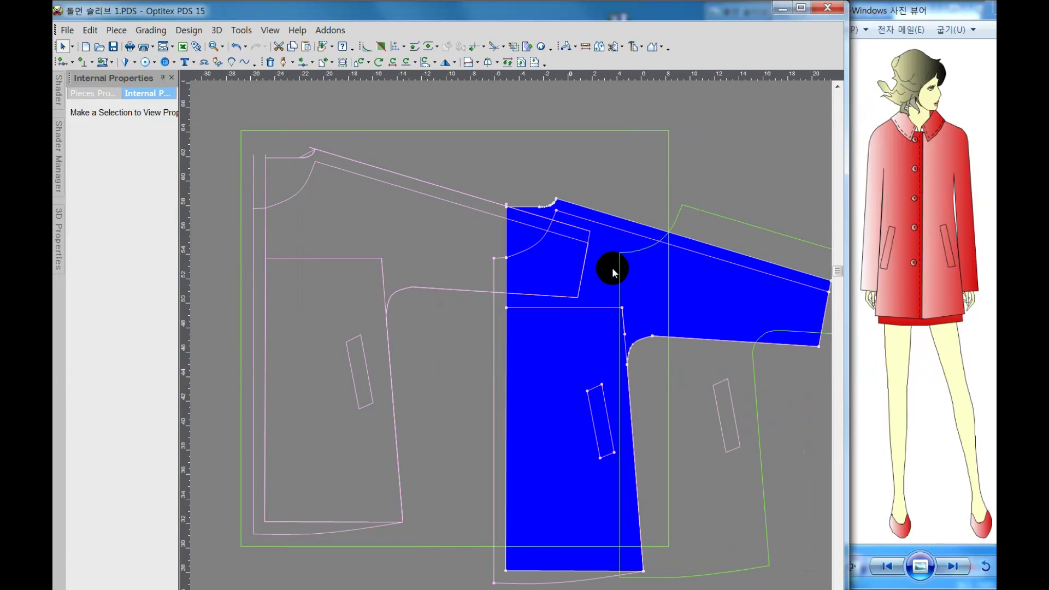
click(409, 168)
mouse_move(579, 165)
mouse_down()
mouse_move(620, 165)
mouse_move(604, 176)
mouse_up()
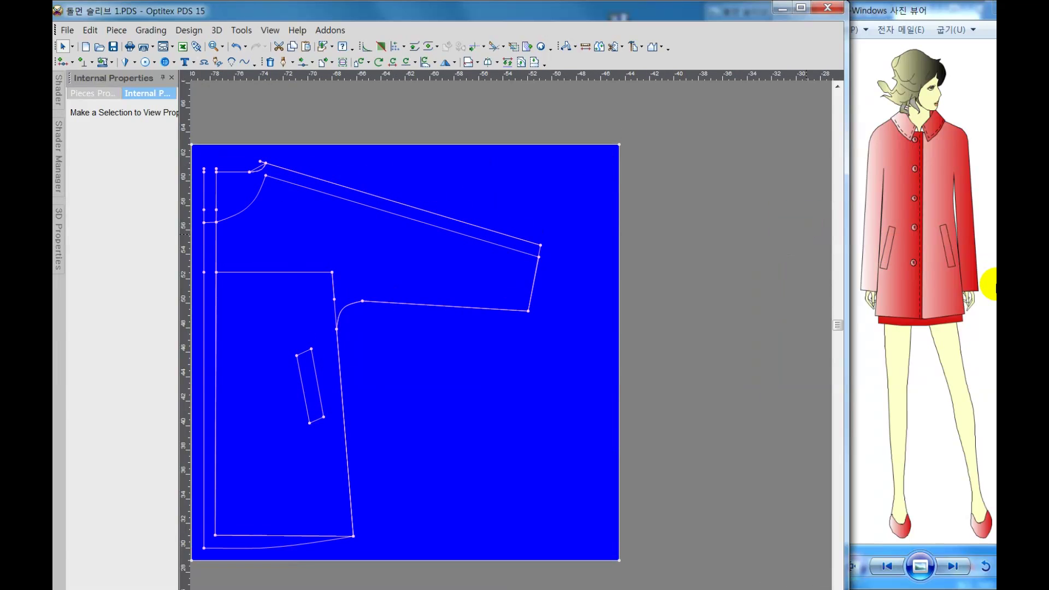
Step: Pull the right front piece away to the right and select the left piece
scroll(541, 355, up, 1)
scroll(508, 346, up, 1)
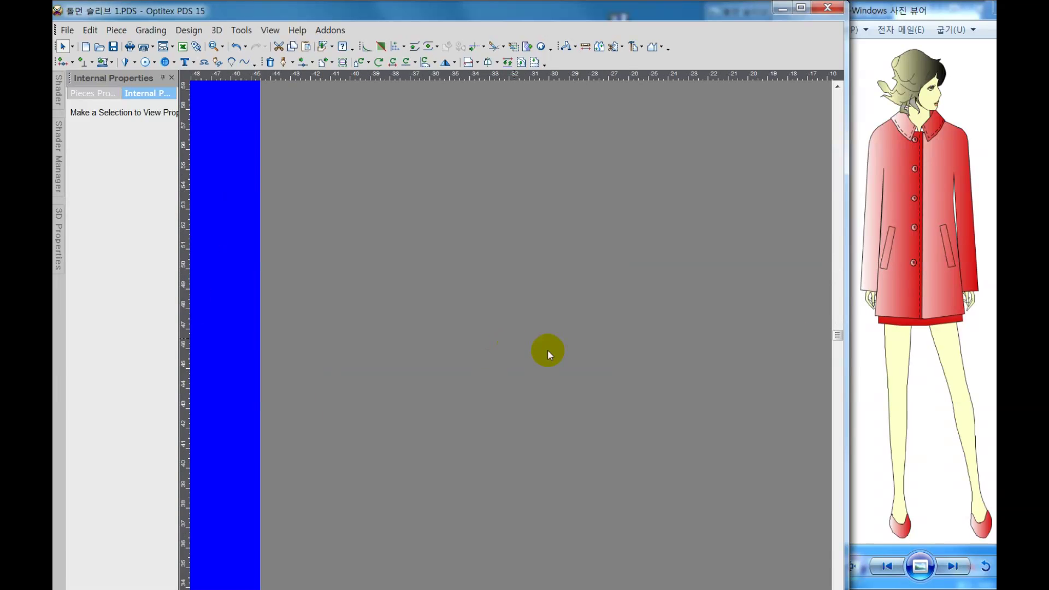
scroll(552, 342, down, 2)
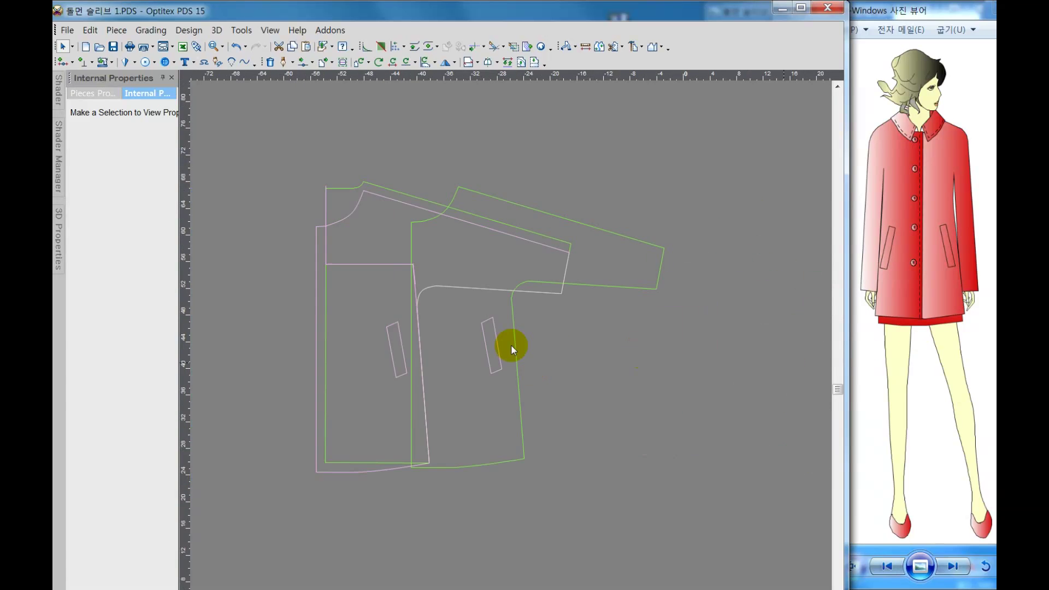
scroll(511, 347, up, 1)
mouse_move(466, 351)
mouse_down()
mouse_move(540, 379)
mouse_move(614, 379)
mouse_move(607, 364)
mouse_up()
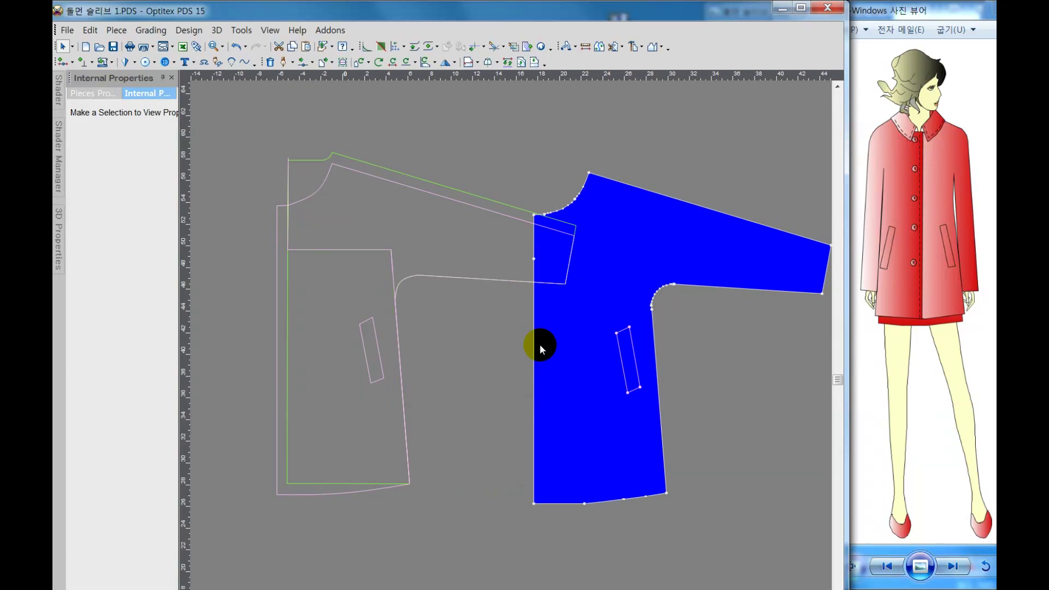
click(322, 293)
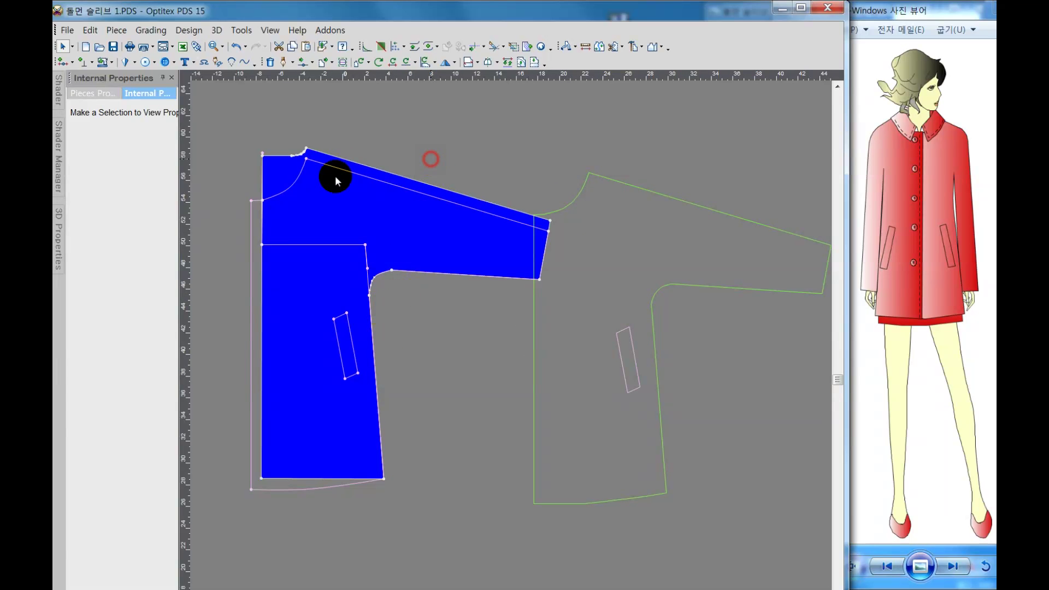
Step: Delete the left piece's neckline curve, horizontal and vertical internal lines and pocket rectangle
click(292, 182)
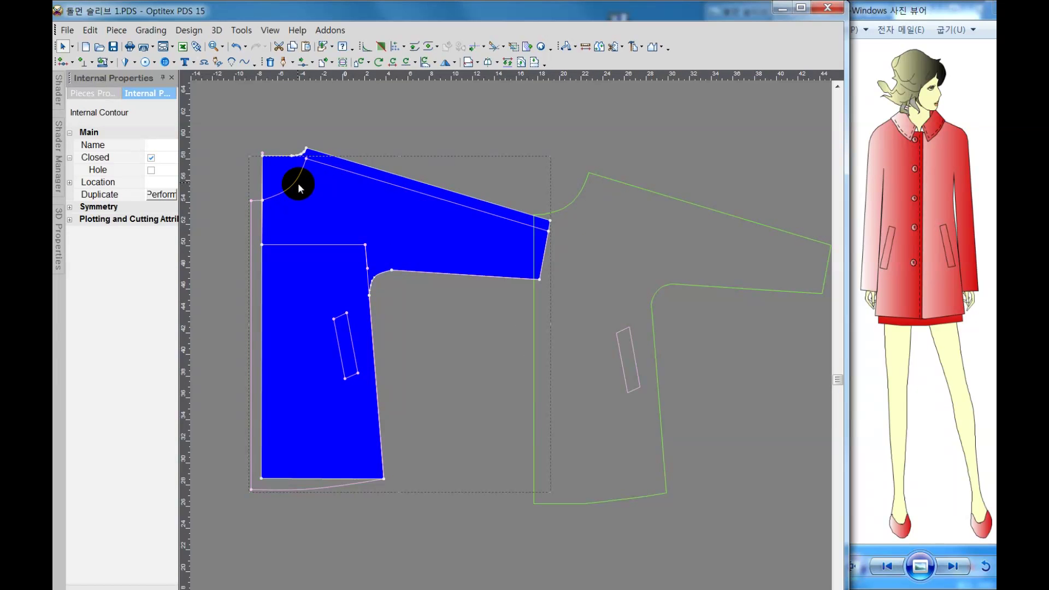
key(Delete)
click(334, 246)
key(Delete)
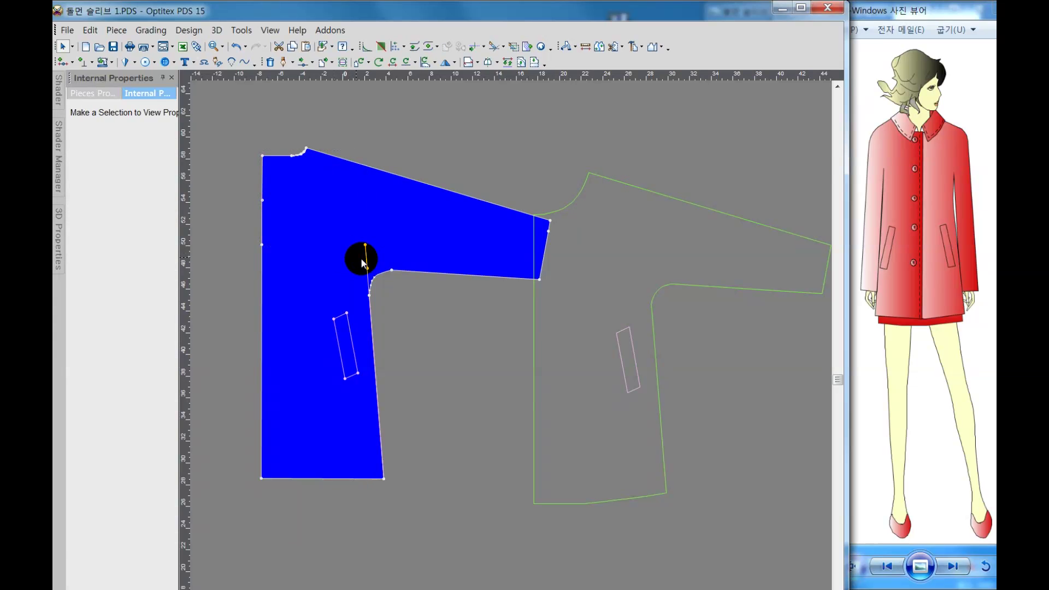
click(363, 261)
click(365, 271)
key(Delete)
click(348, 348)
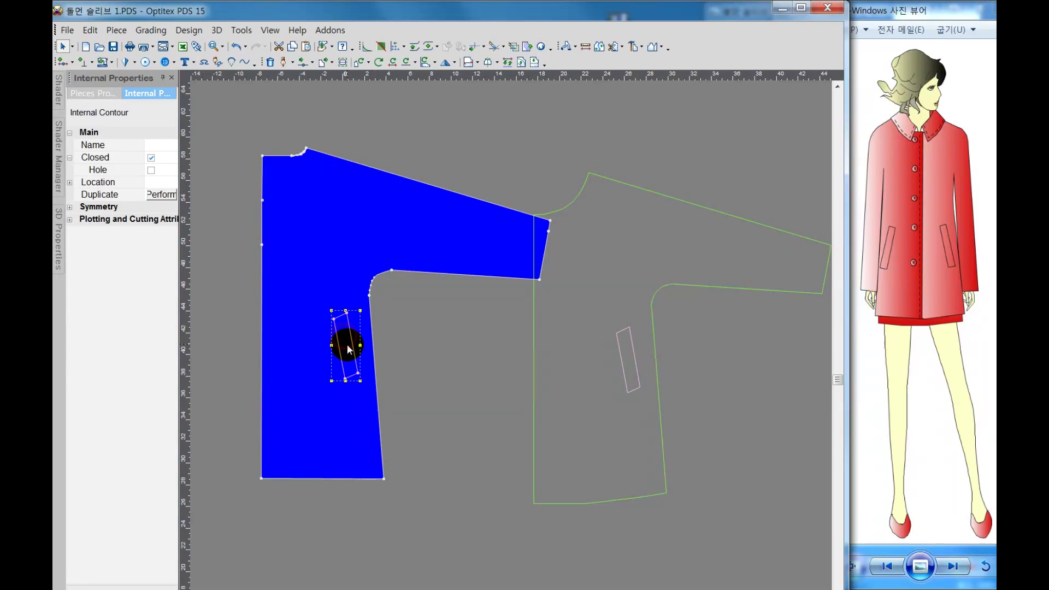
key(Delete)
drag(481, 231, 447, 239)
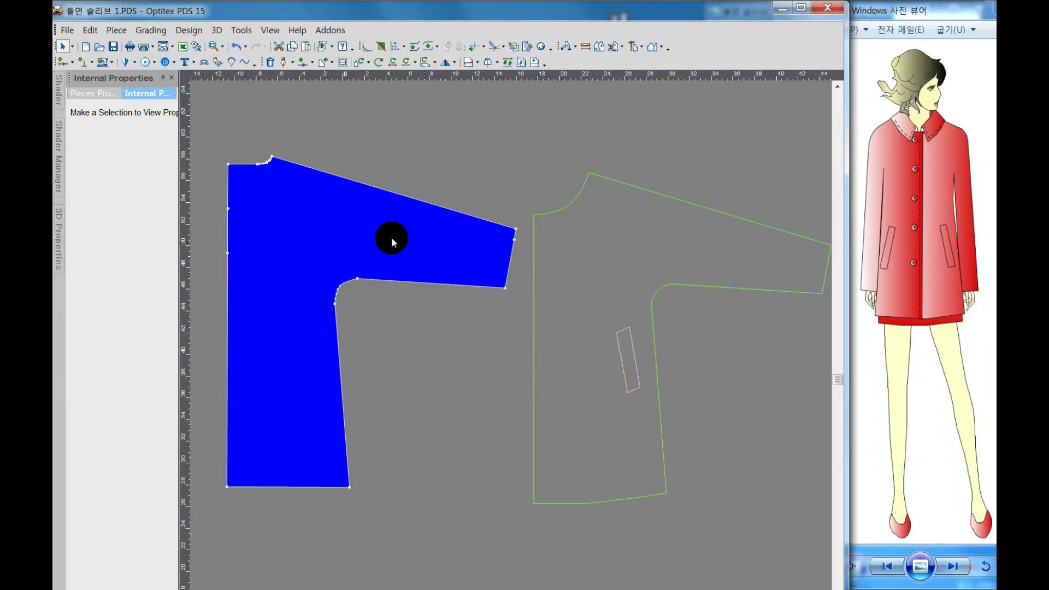
key(minus)
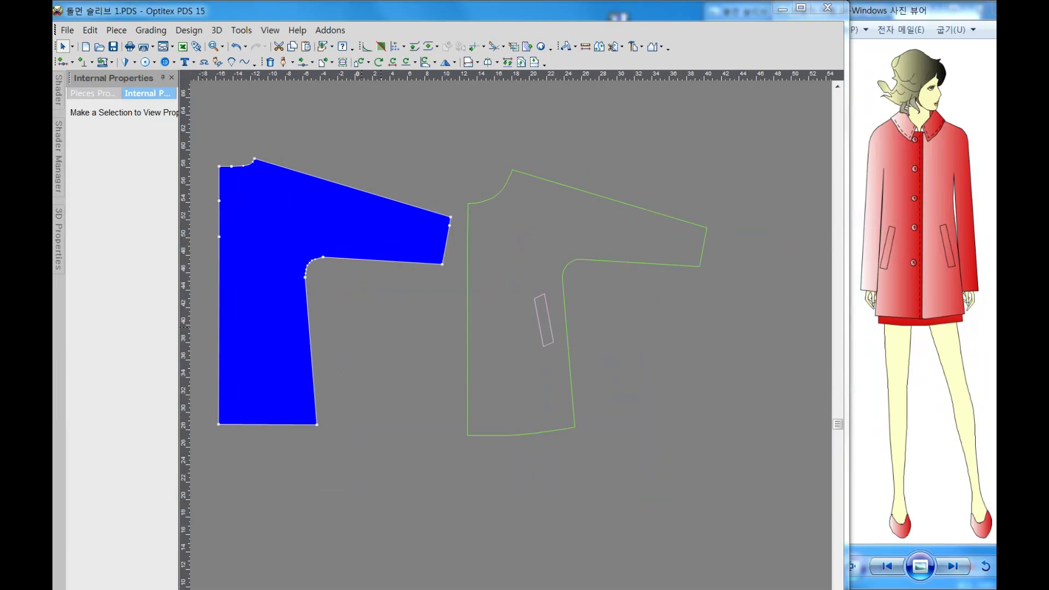
click(466, 353)
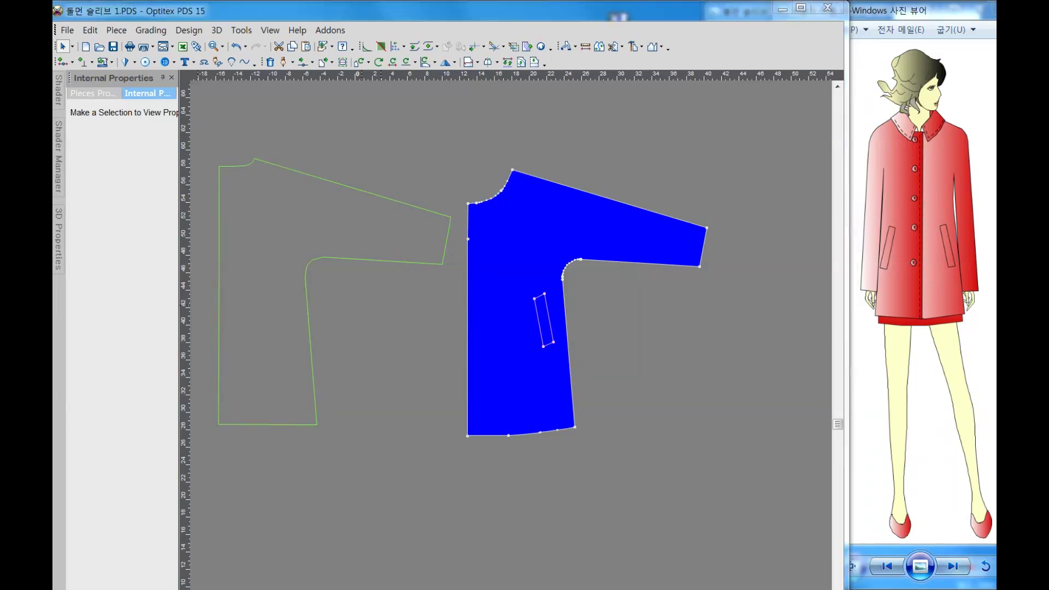
Step: Draw a short internal line from the front edge, placing its end by angle and distance
click(282, 61)
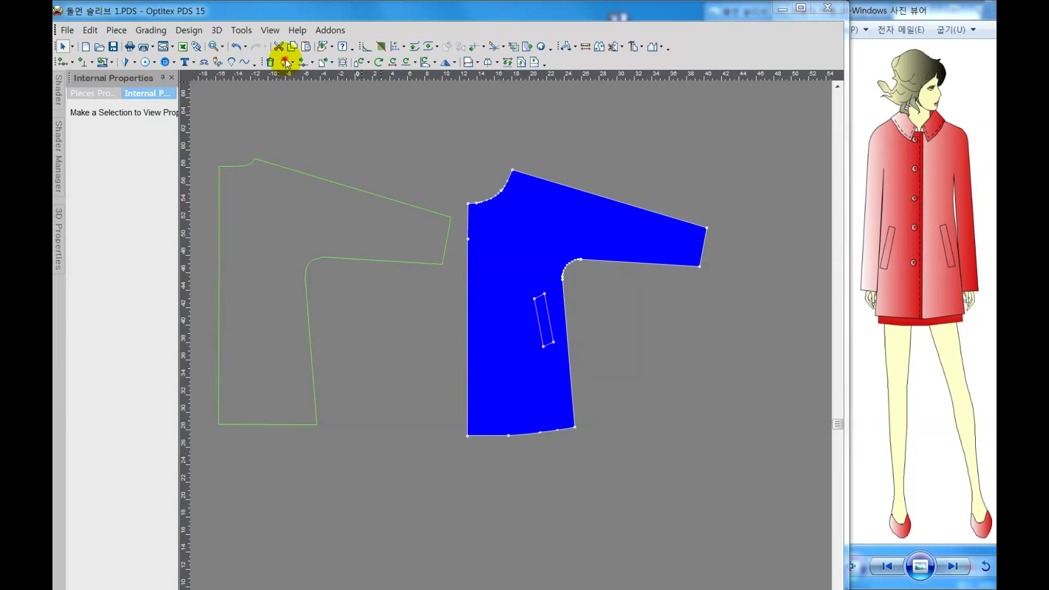
click(468, 239)
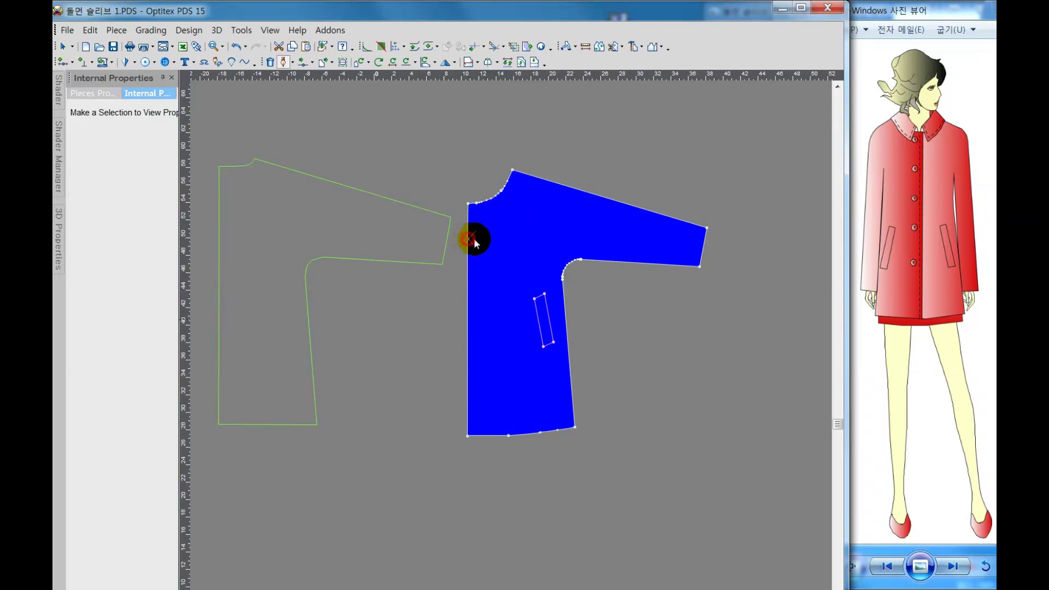
click(403, 414)
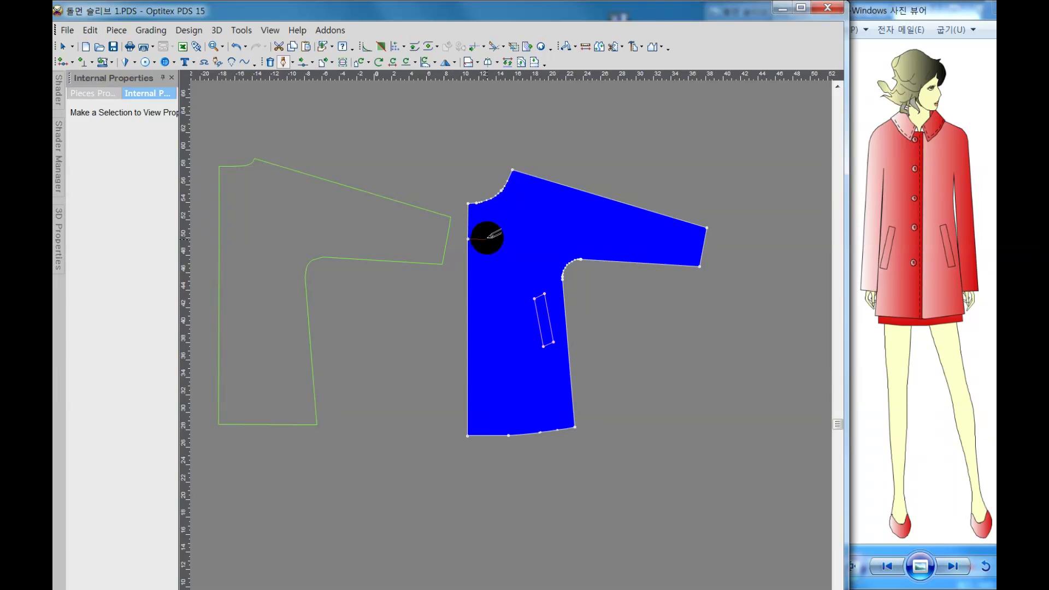
click(494, 281)
click(431, 244)
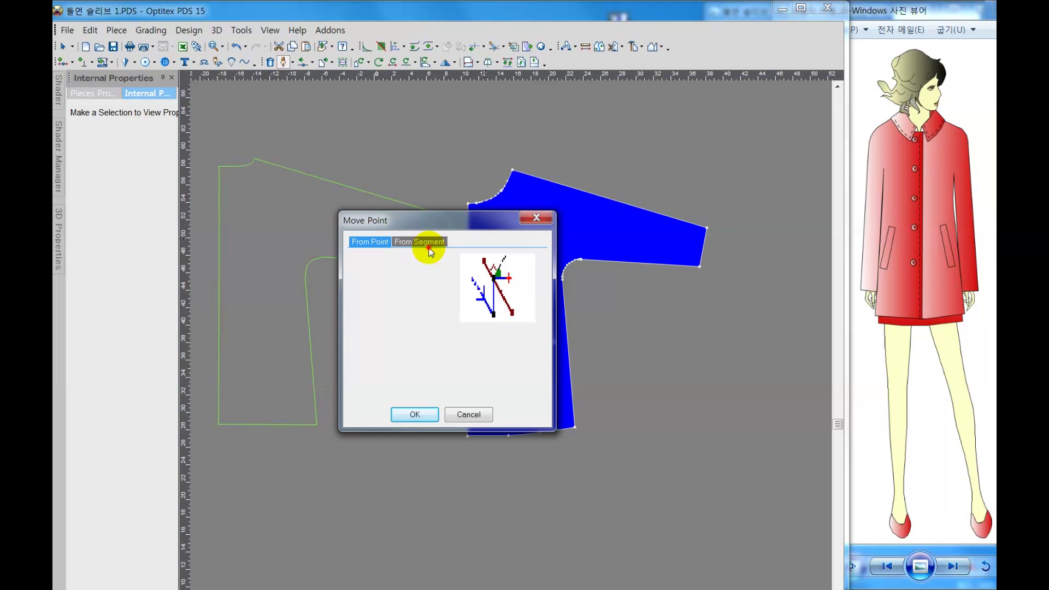
click(383, 362)
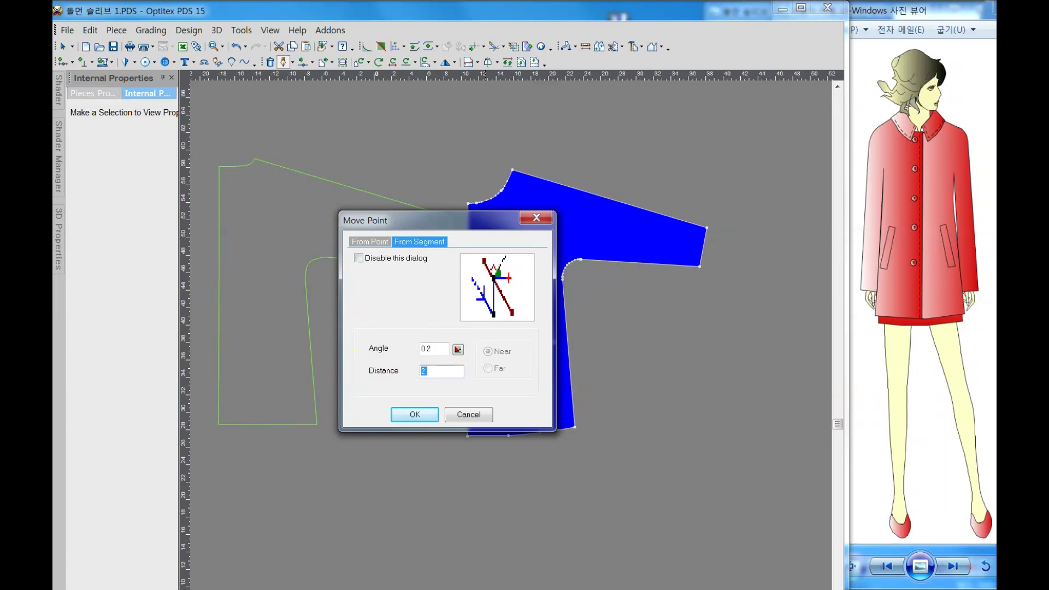
drag(464, 221, 285, 186)
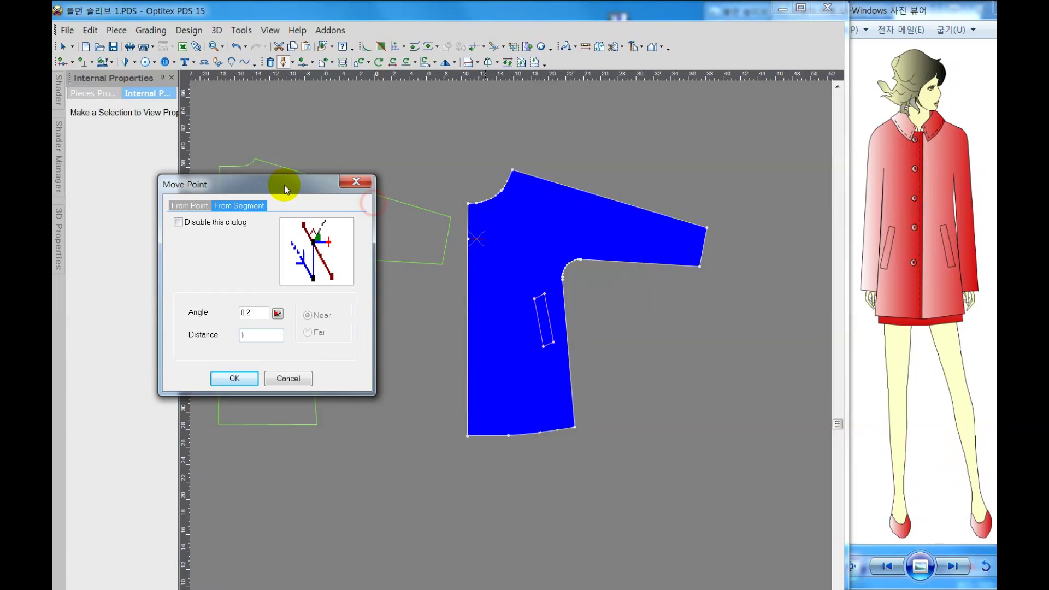
click(235, 377)
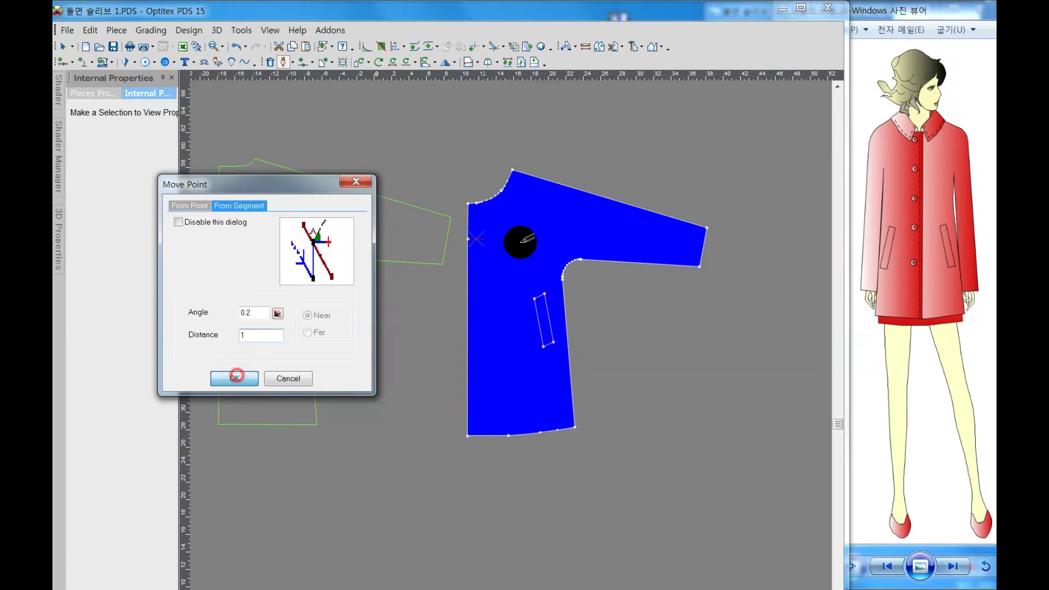
right_click(505, 216)
click(514, 217)
Step: Draw a 16 7/8 vertical internal line straight down inside the front edge, then reposition the piece
scroll(506, 285, up, 1)
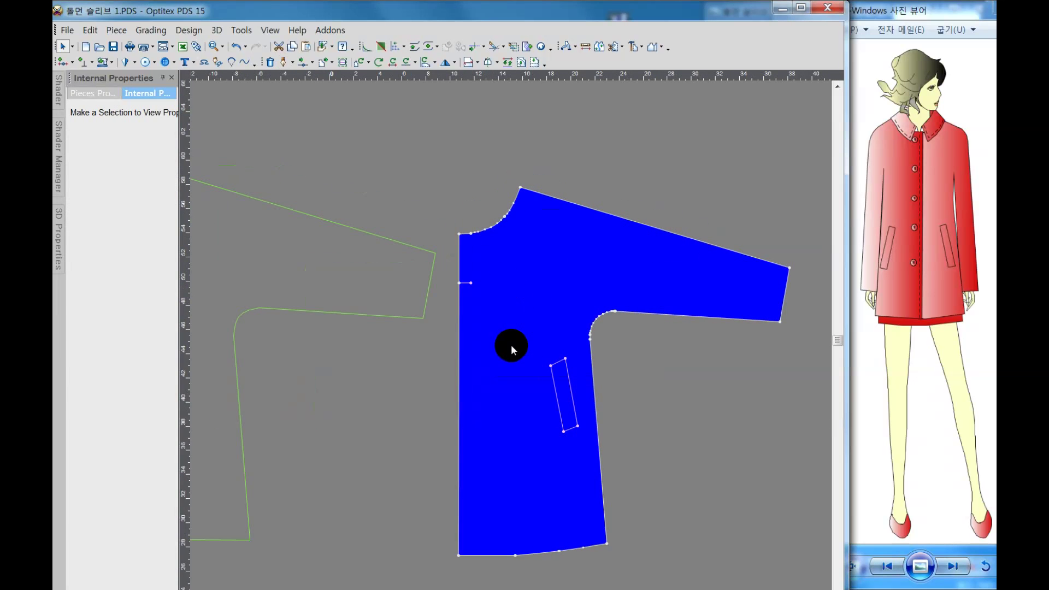
click(283, 62)
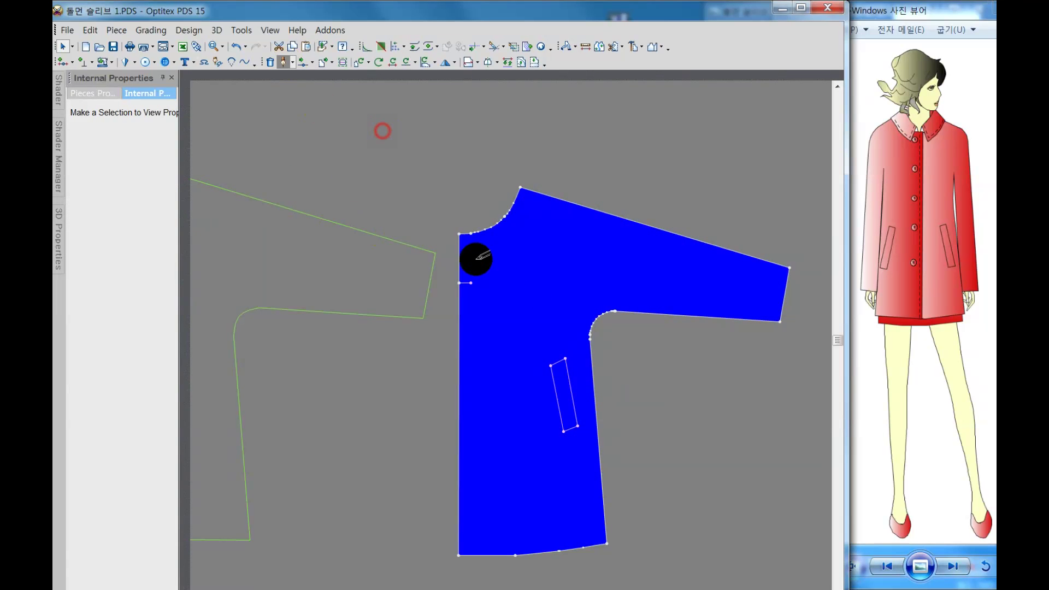
click(472, 283)
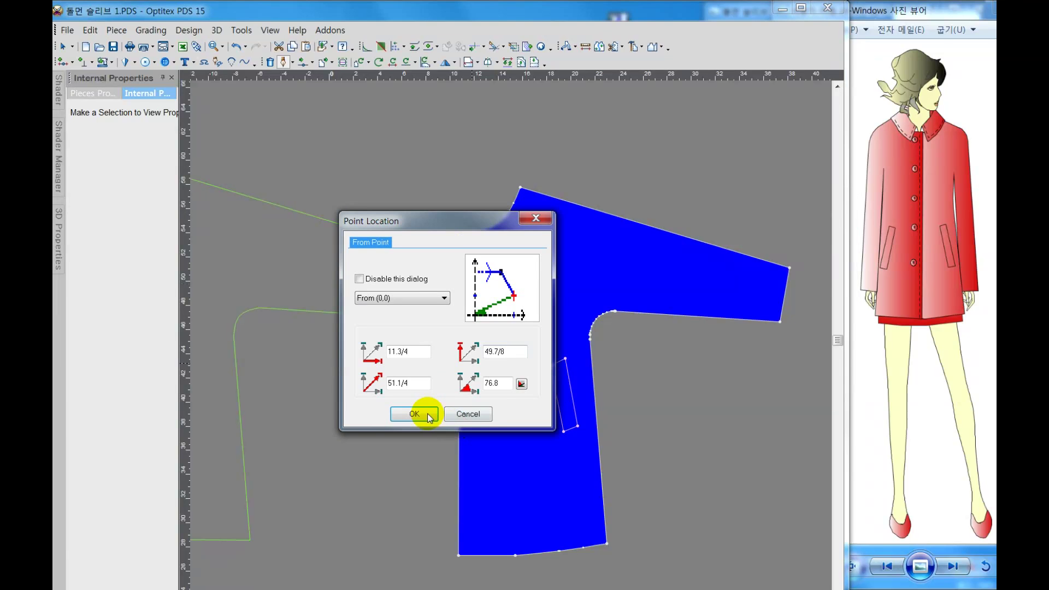
click(491, 413)
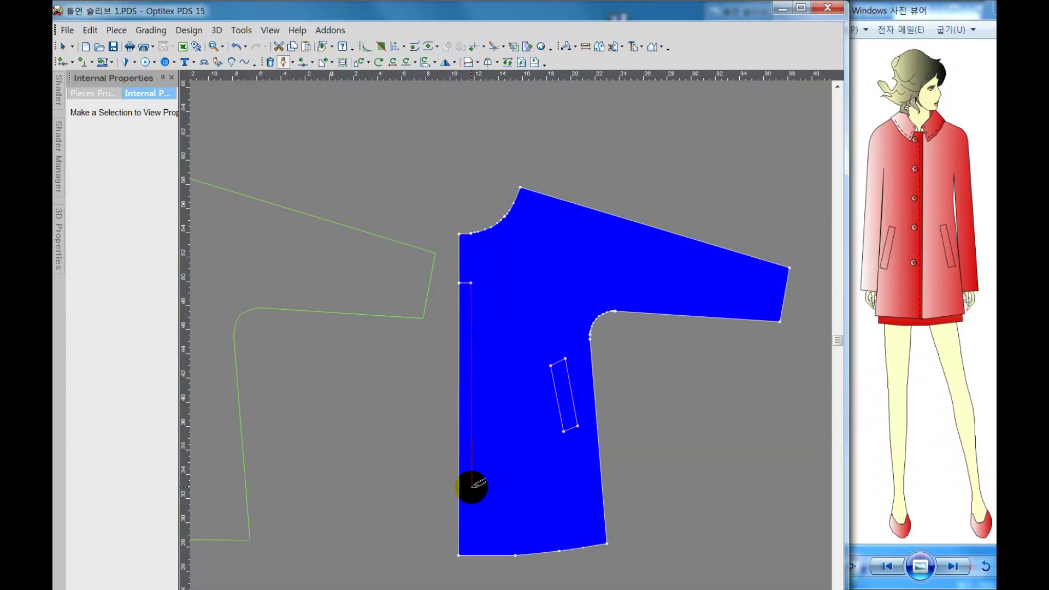
click(494, 392)
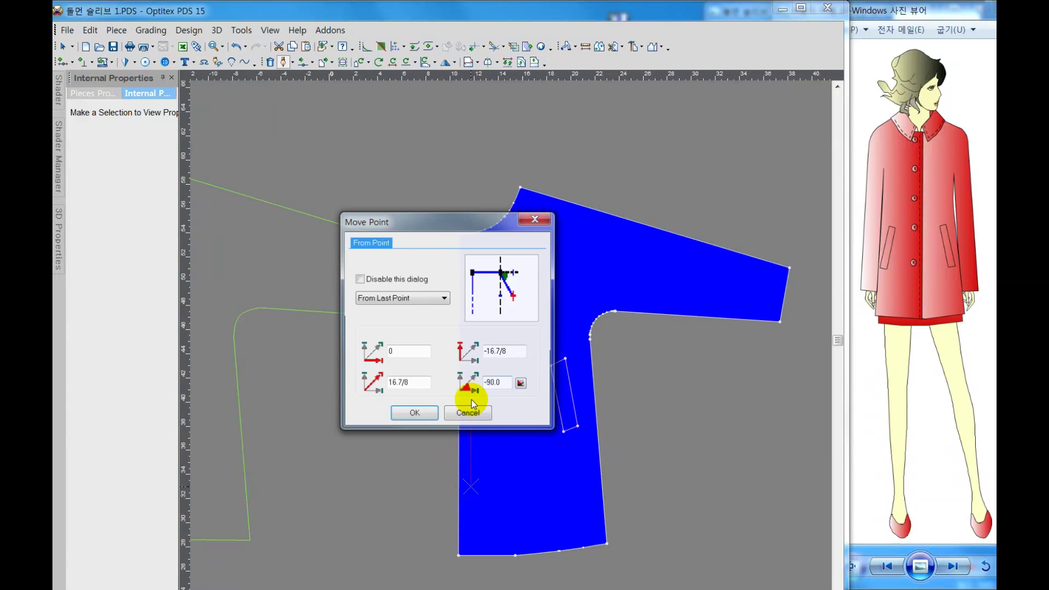
click(411, 414)
right_click(525, 250)
click(551, 304)
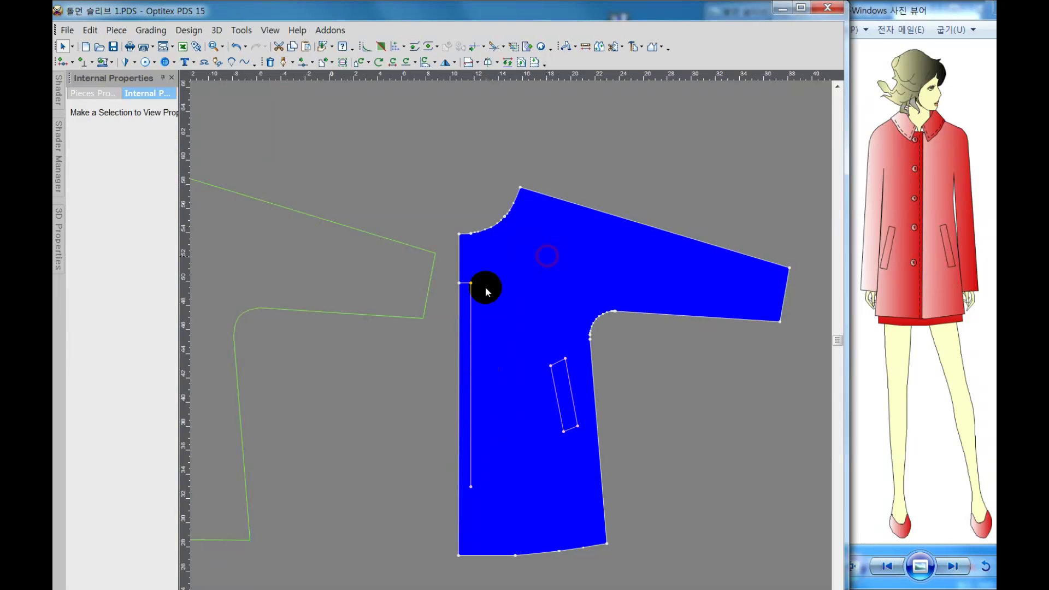
click(464, 282)
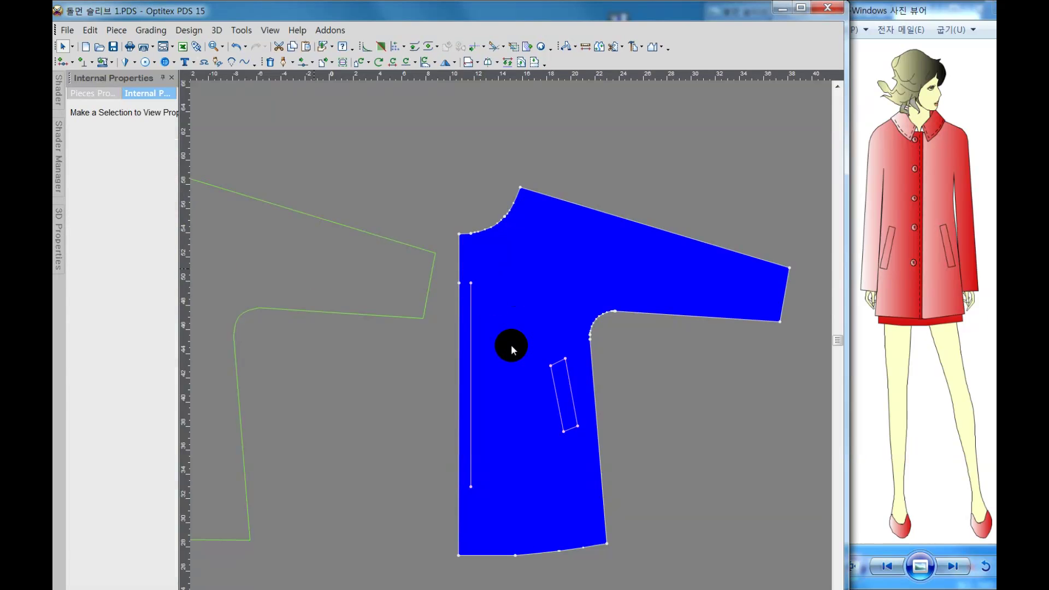
scroll(510, 345, down, 2)
mouse_move(693, 355)
mouse_down()
mouse_move(421, 269)
mouse_move(426, 261)
mouse_up()
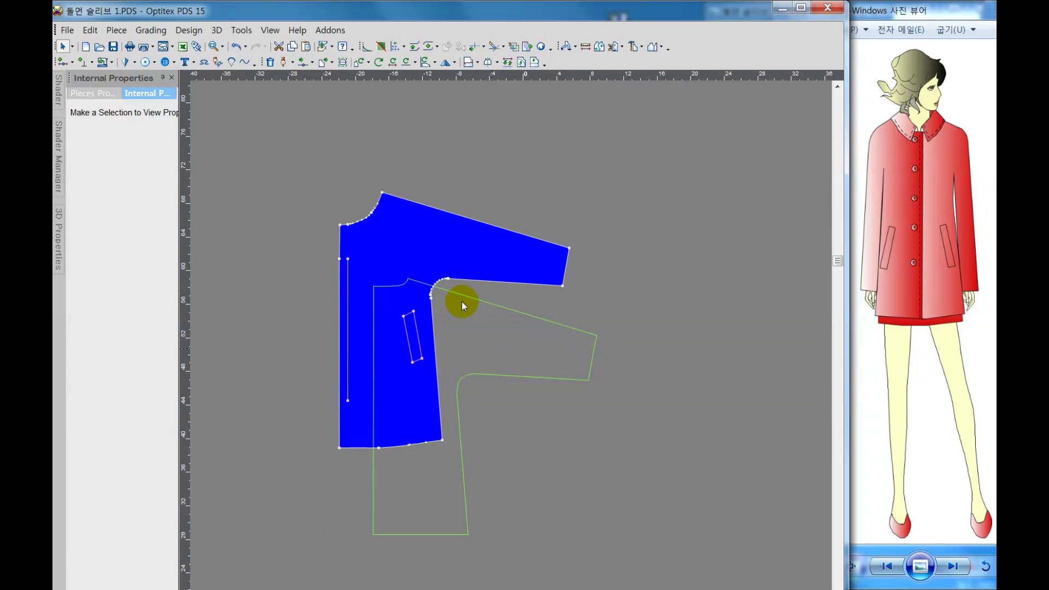
Step: Move the plain piece to the right and set the front piece back to the left
drag(461, 301, 568, 234)
drag(521, 333, 601, 320)
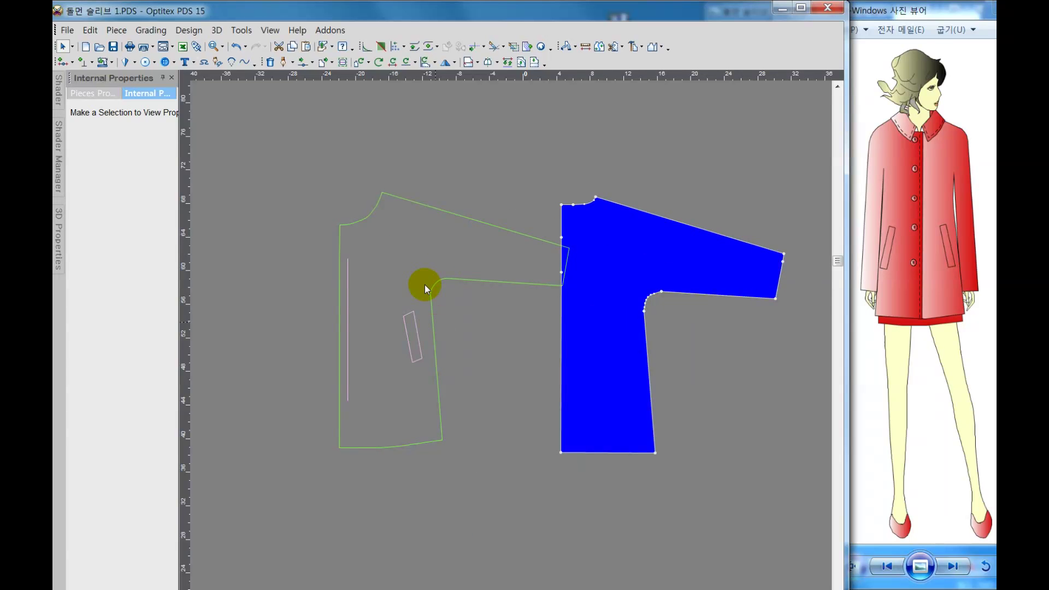
drag(426, 286, 368, 270)
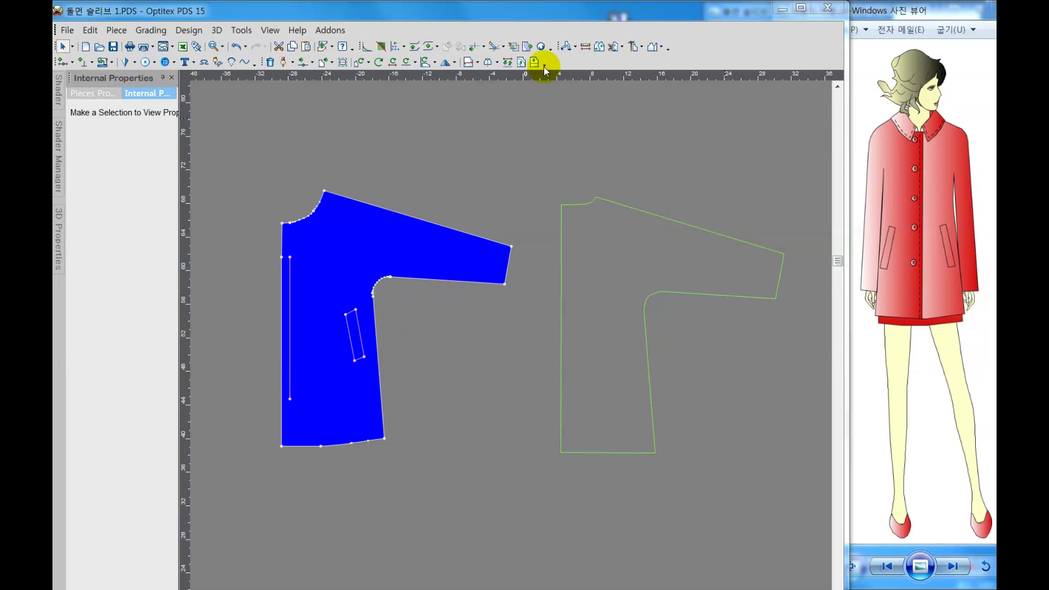
Step: Start an internal line at a point 2 along the front shoulder seam
click(283, 62)
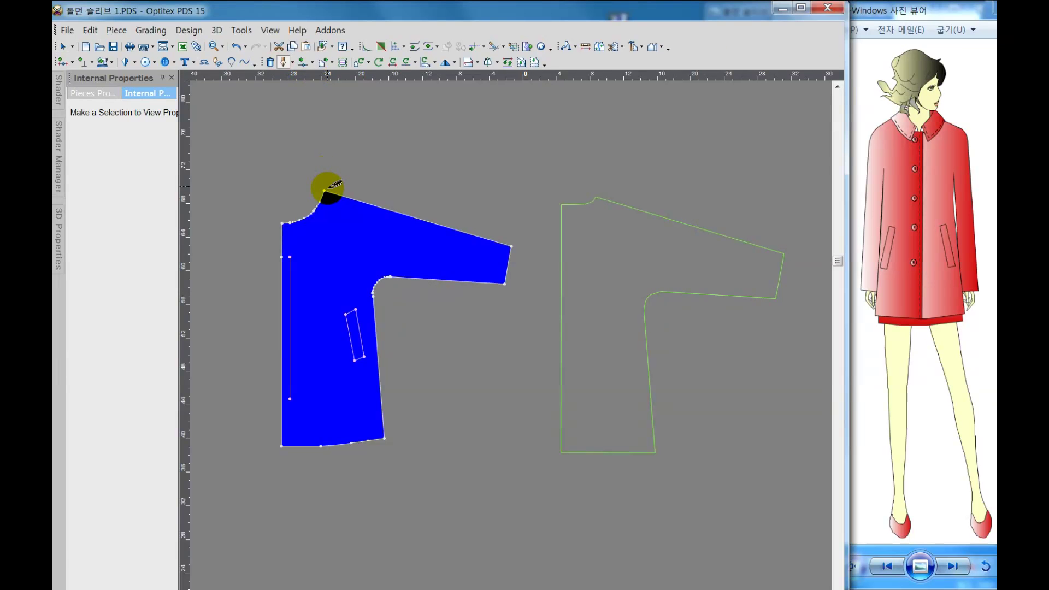
click(326, 190)
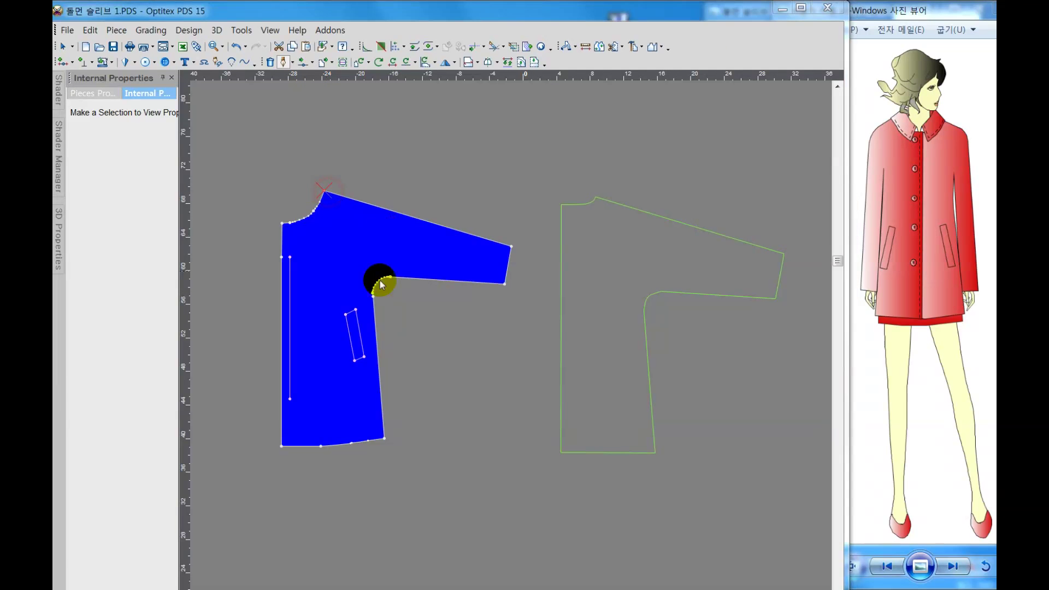
click(377, 331)
click(409, 411)
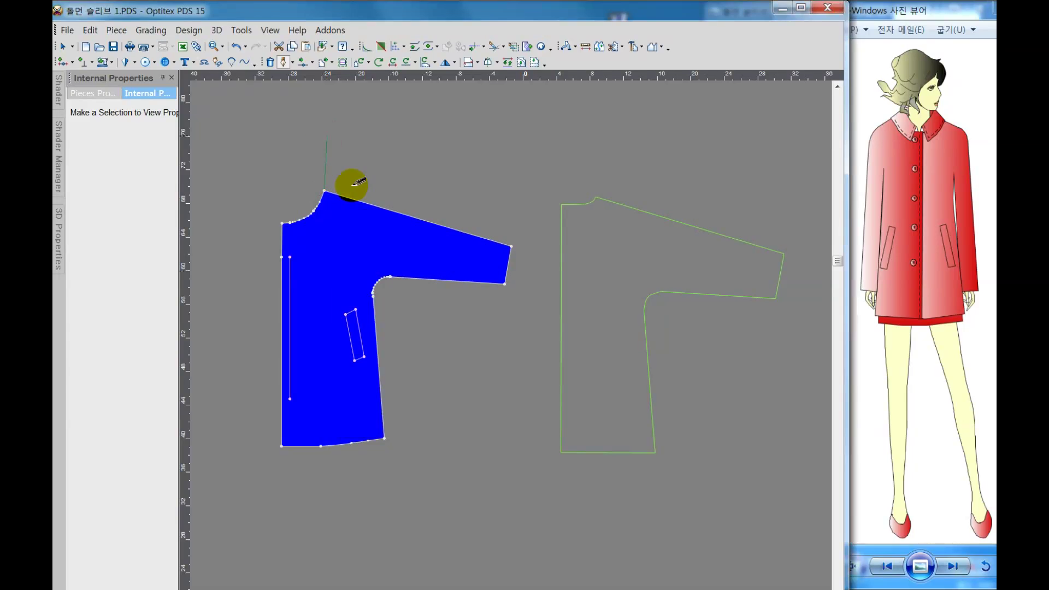
click(351, 197)
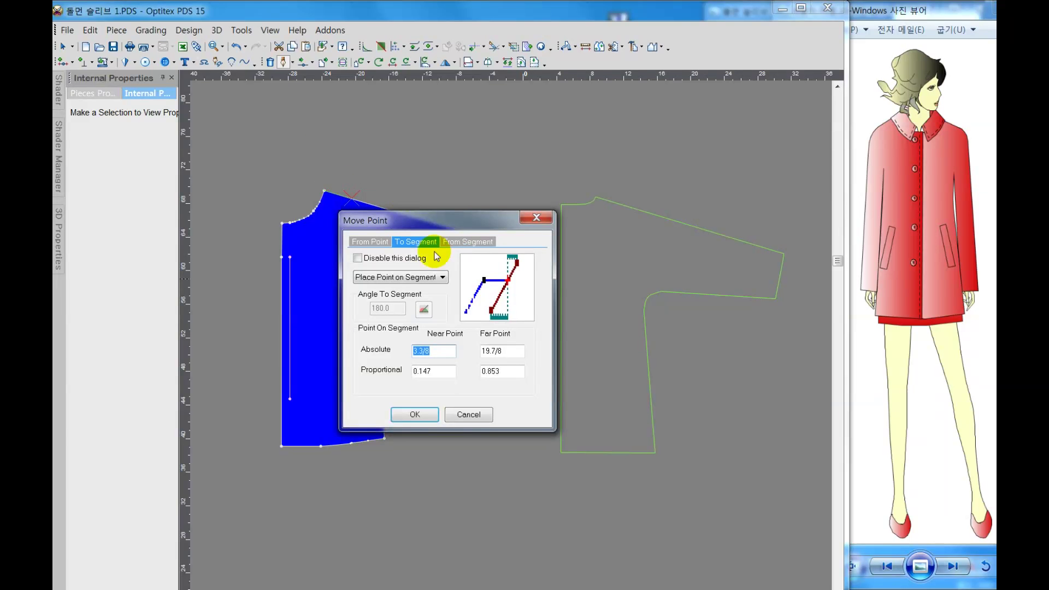
click(460, 242)
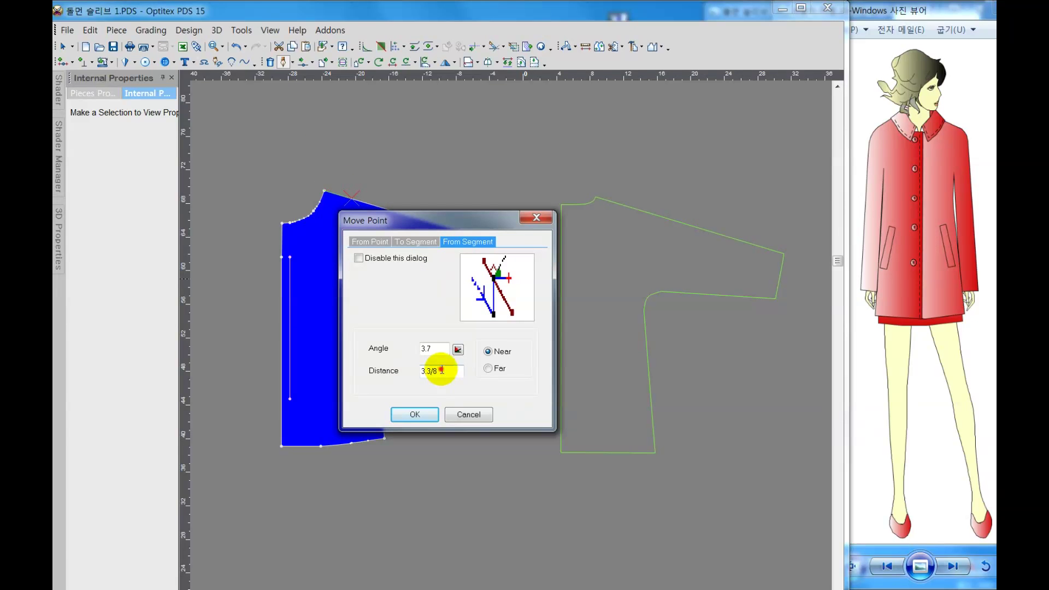
text(2)
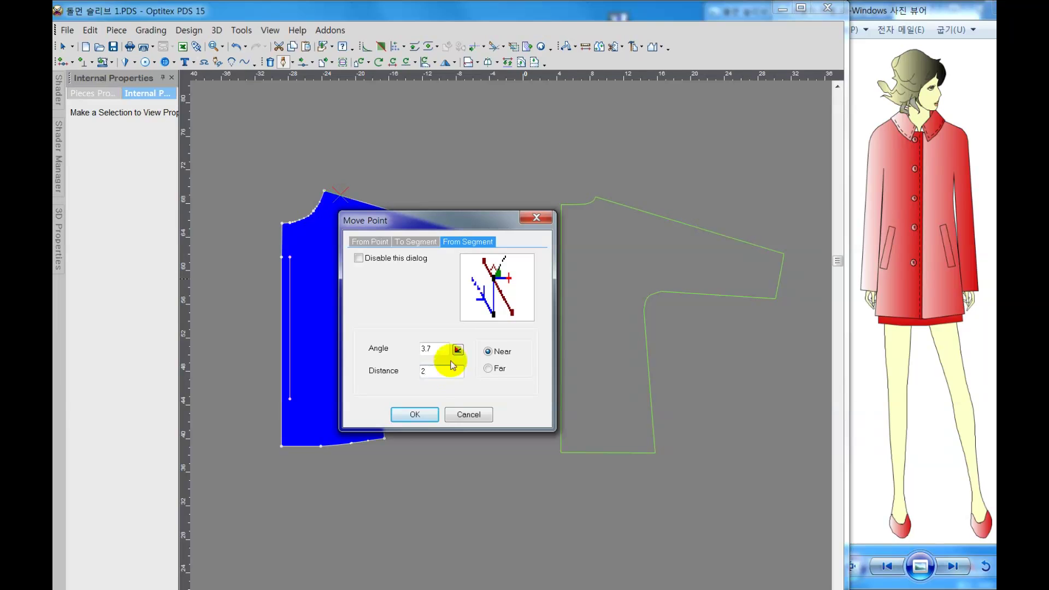
click(402, 417)
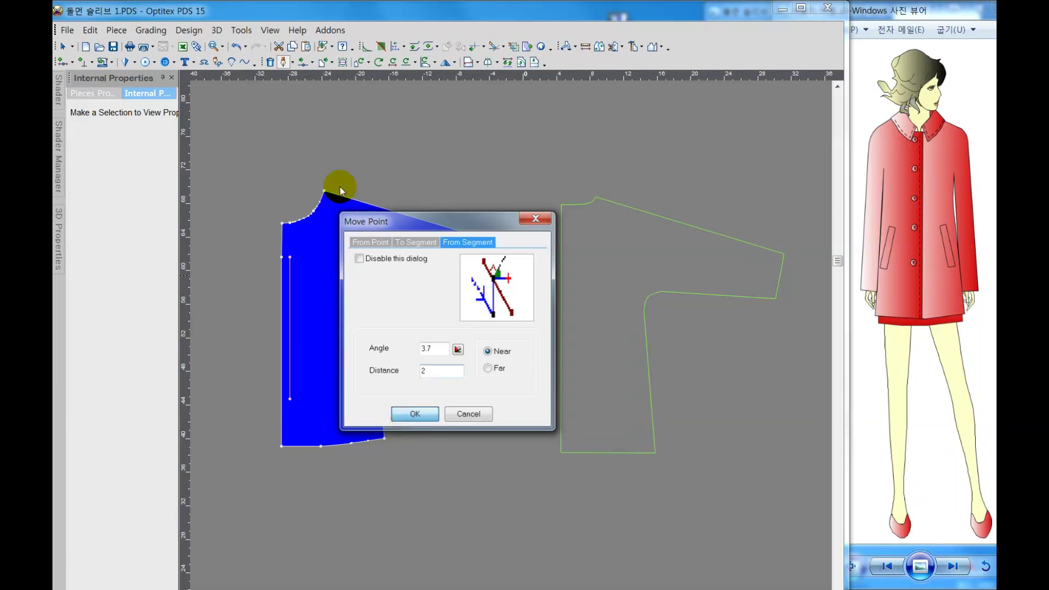
click(463, 359)
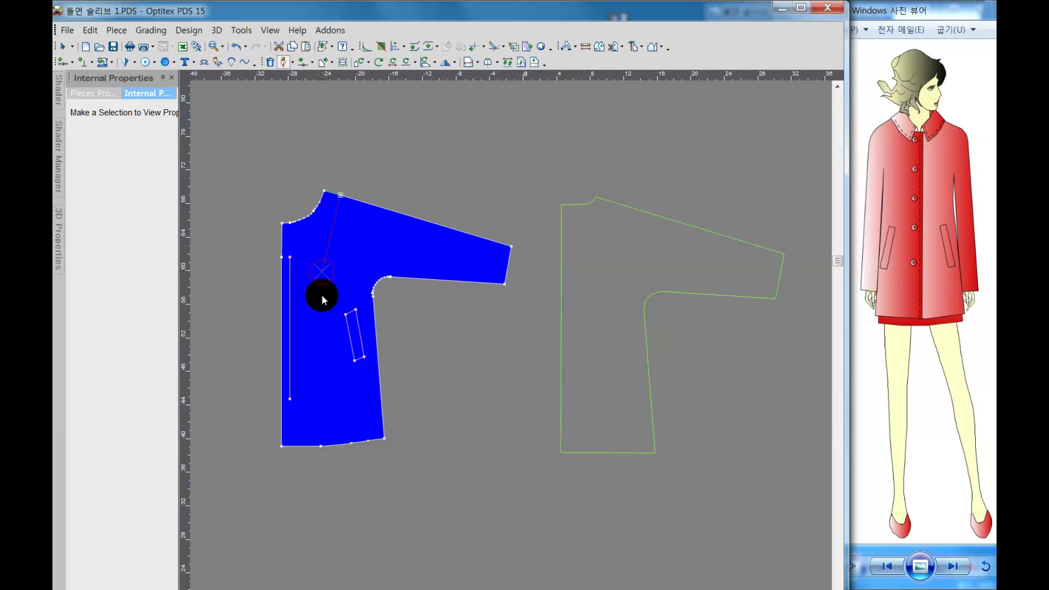
Step: Curve the facing line through an intermediate point and end it at the front hem
click(321, 298)
click(409, 415)
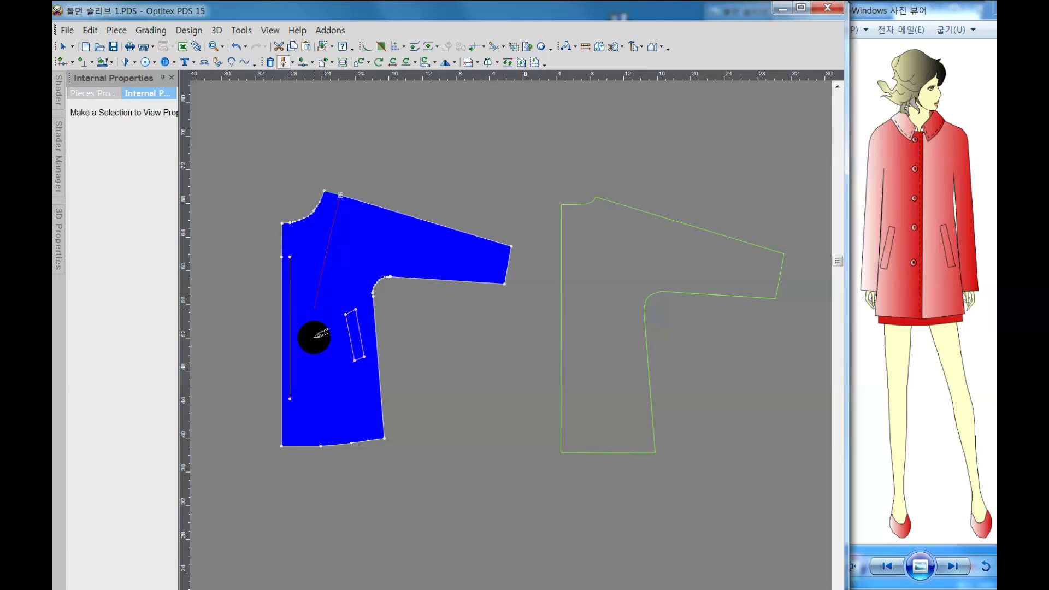
click(312, 445)
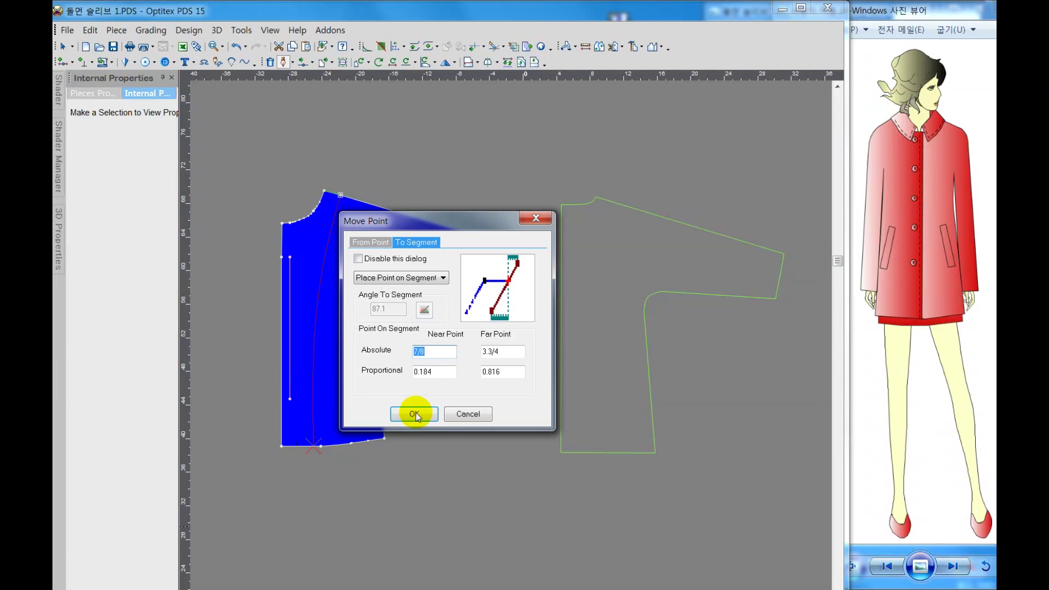
click(415, 412)
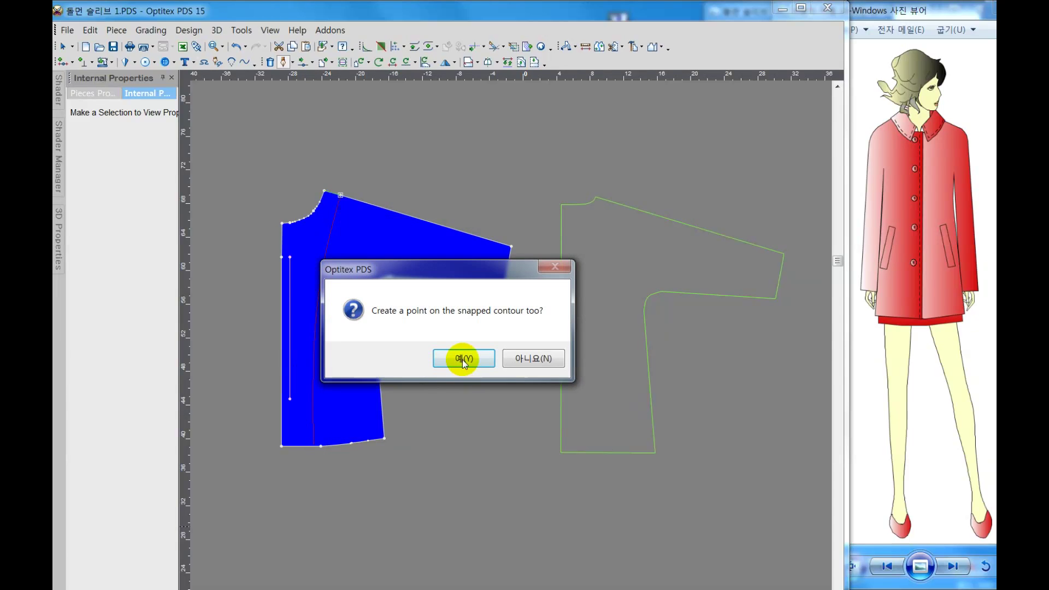
click(462, 360)
right_click(354, 238)
click(383, 258)
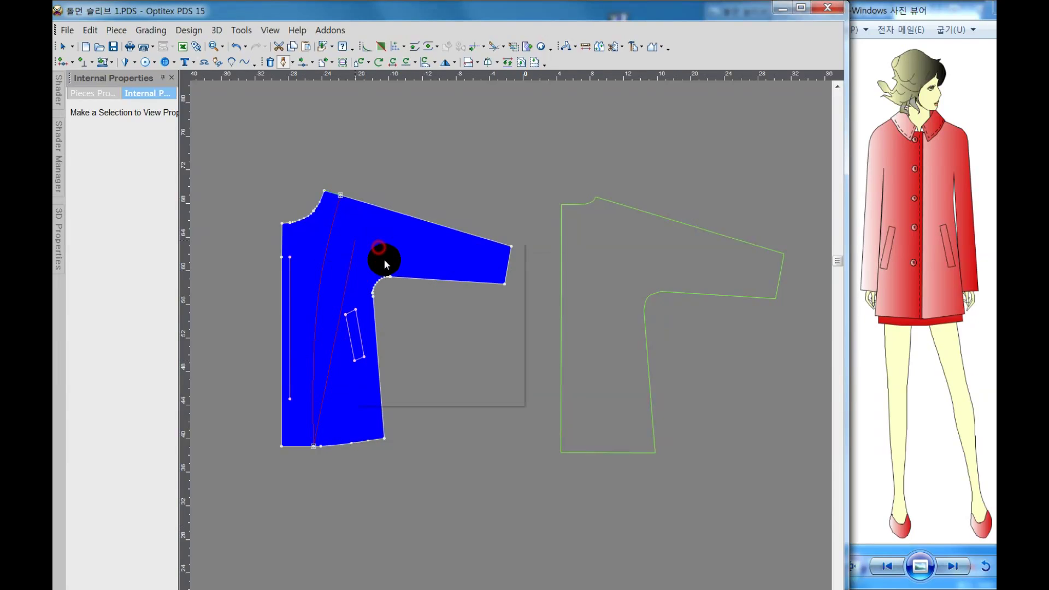
click(466, 184)
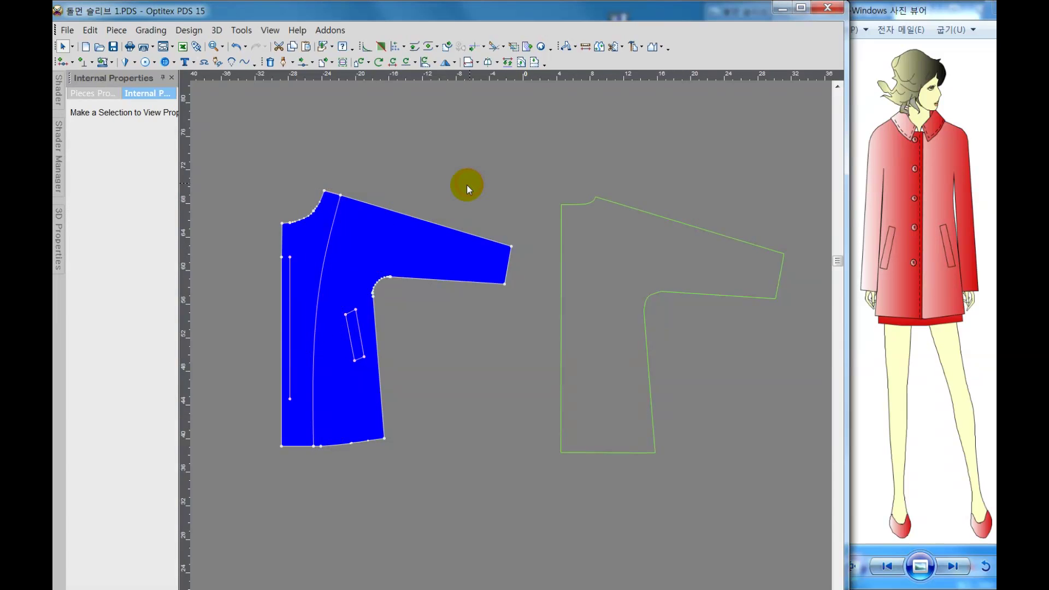
Step: Split the front piece along the facing line and move the facing strip left
click(633, 46)
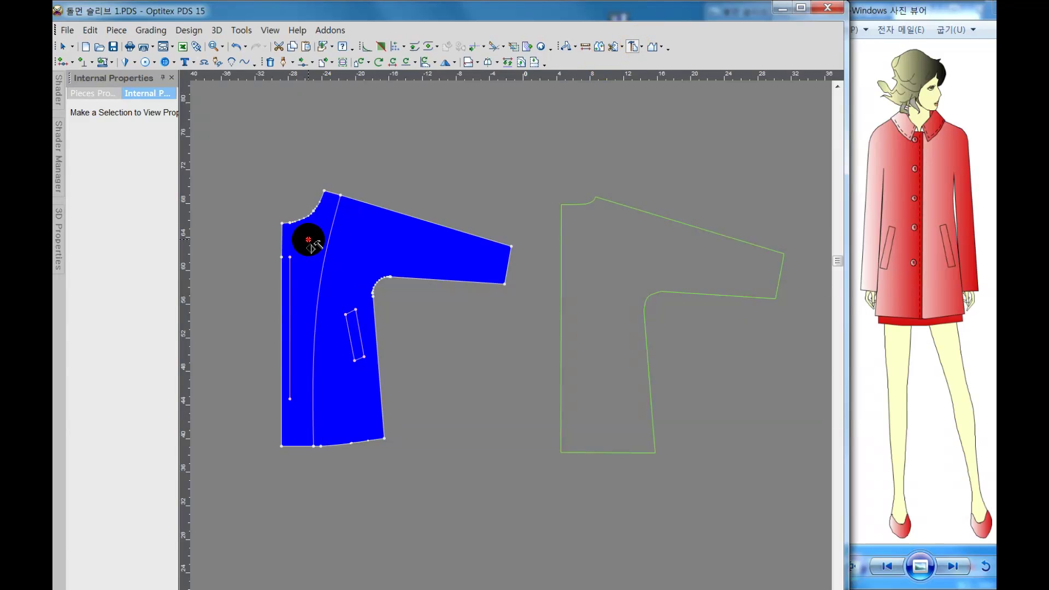
click(308, 240)
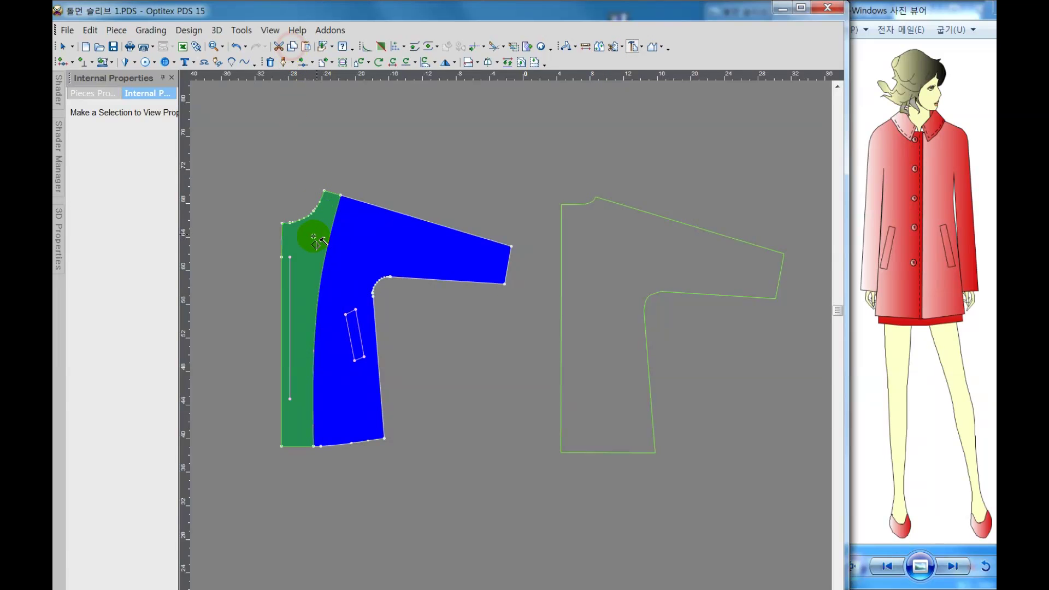
right_click(313, 237)
right_click(314, 236)
click(328, 244)
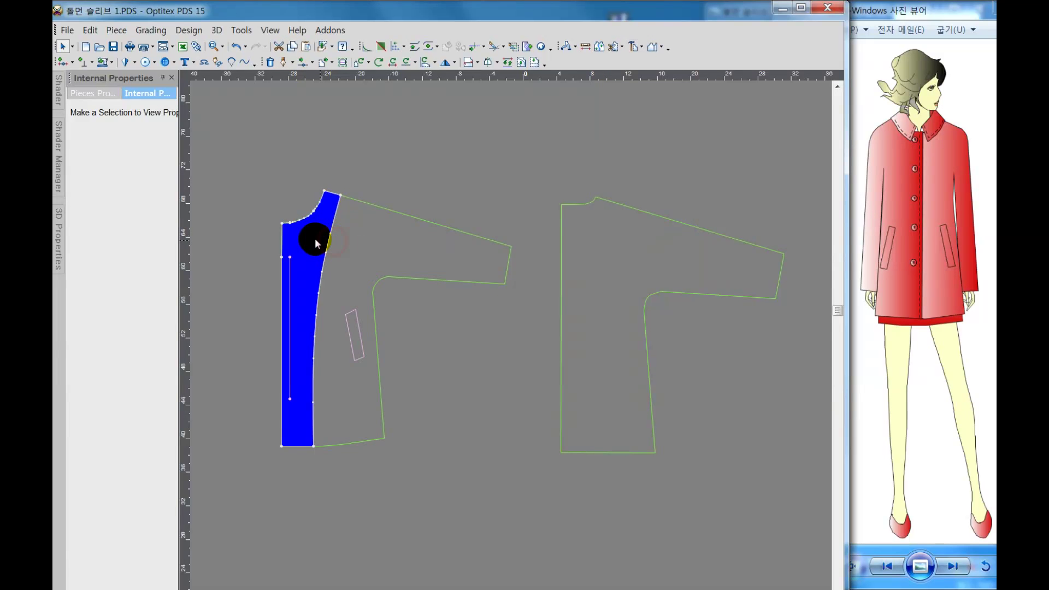
drag(314, 238, 255, 236)
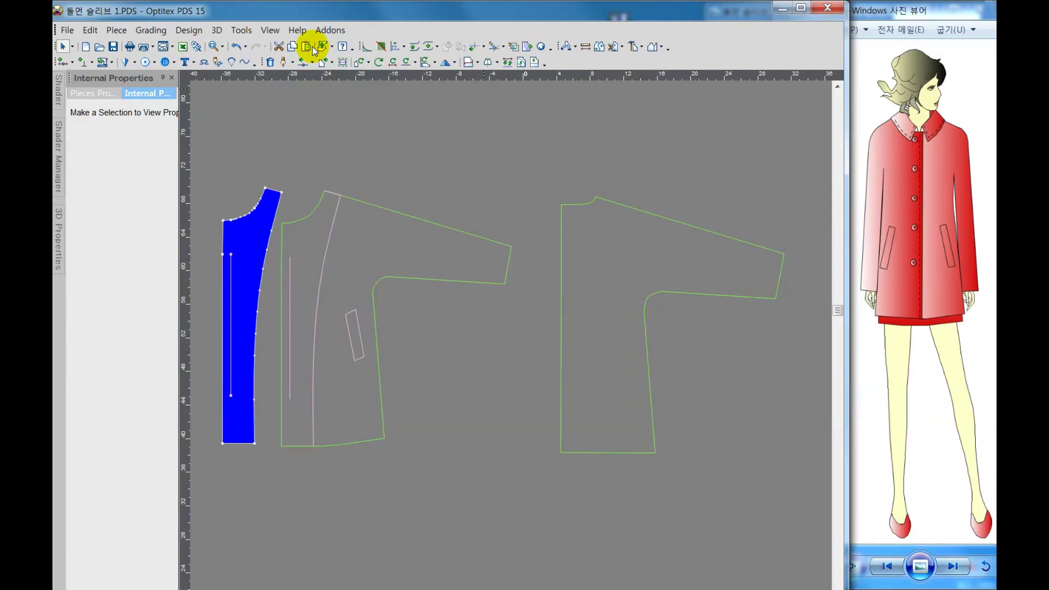
Step: Place a point 2 along the sleeve's shoulder seam on the back piece
click(283, 62)
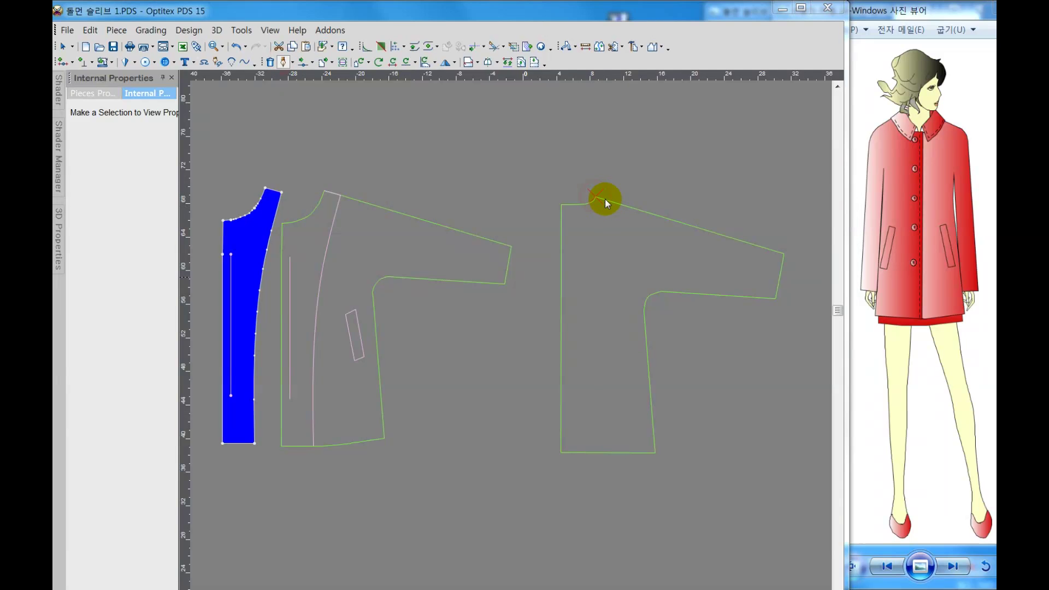
click(596, 195)
click(622, 201)
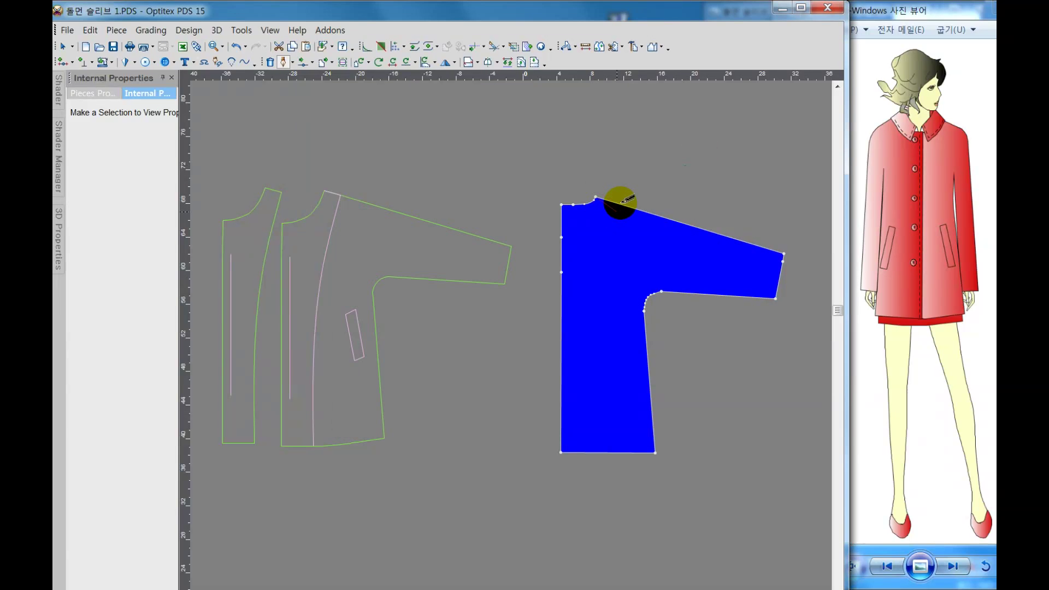
click(619, 204)
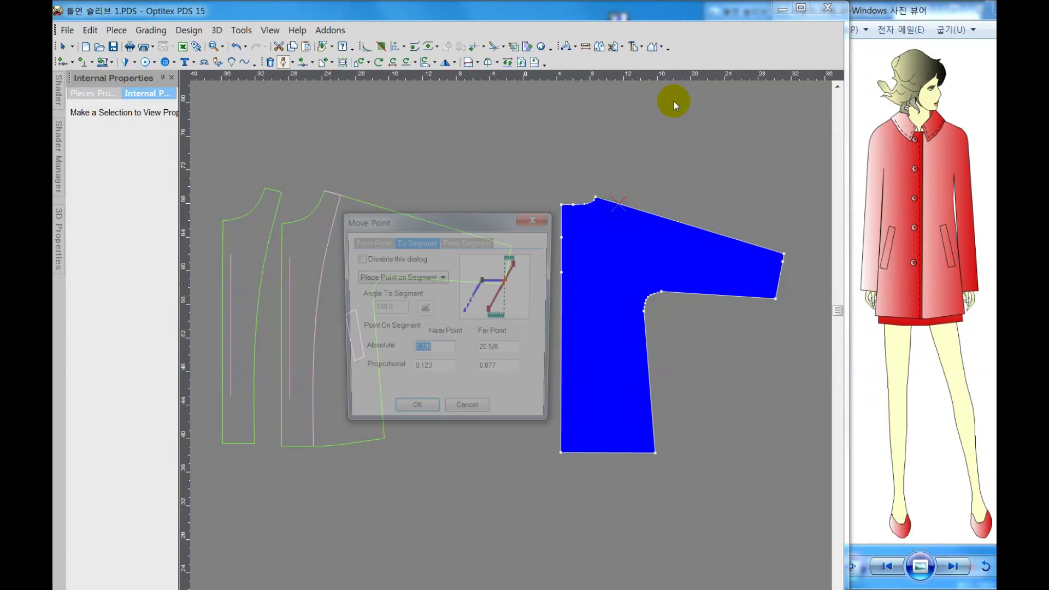
click(485, 242)
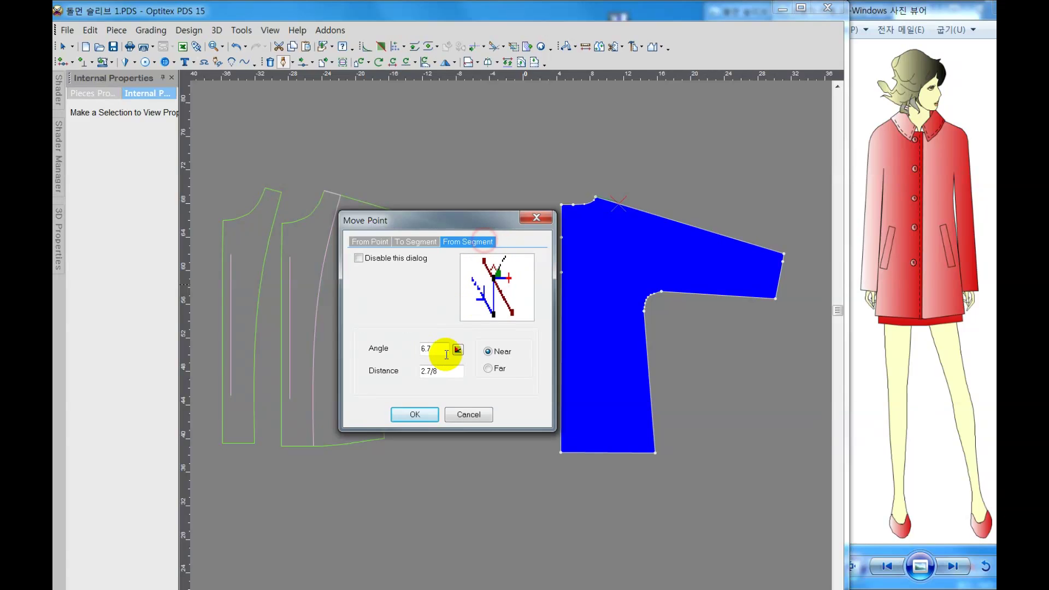
drag(425, 367, 393, 352)
text(2)
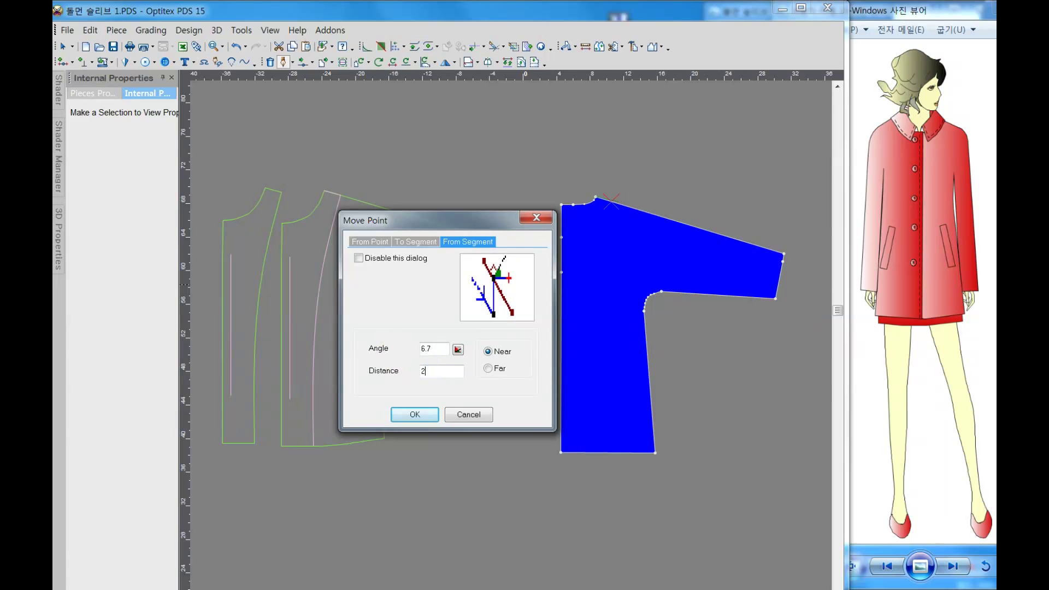
click(418, 415)
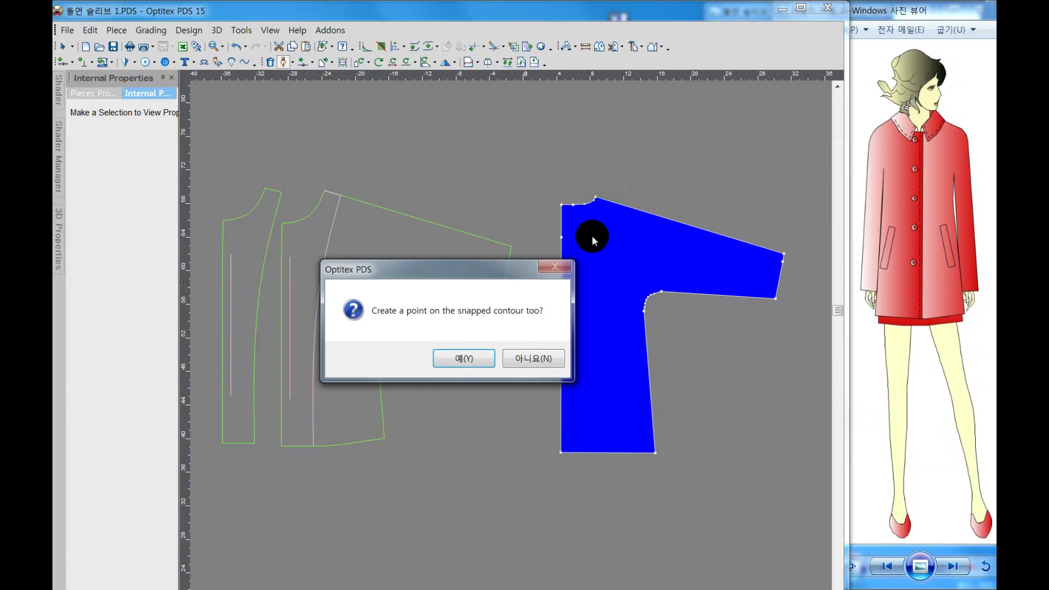
click(471, 362)
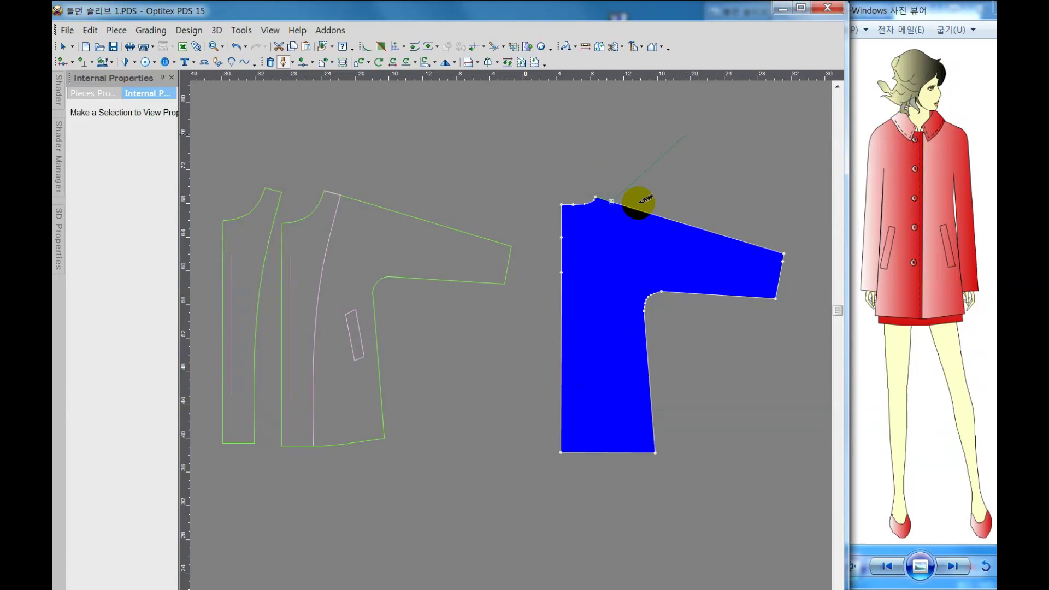
Step: Complete the short internal line from the sleeve shoulder point
click(593, 235)
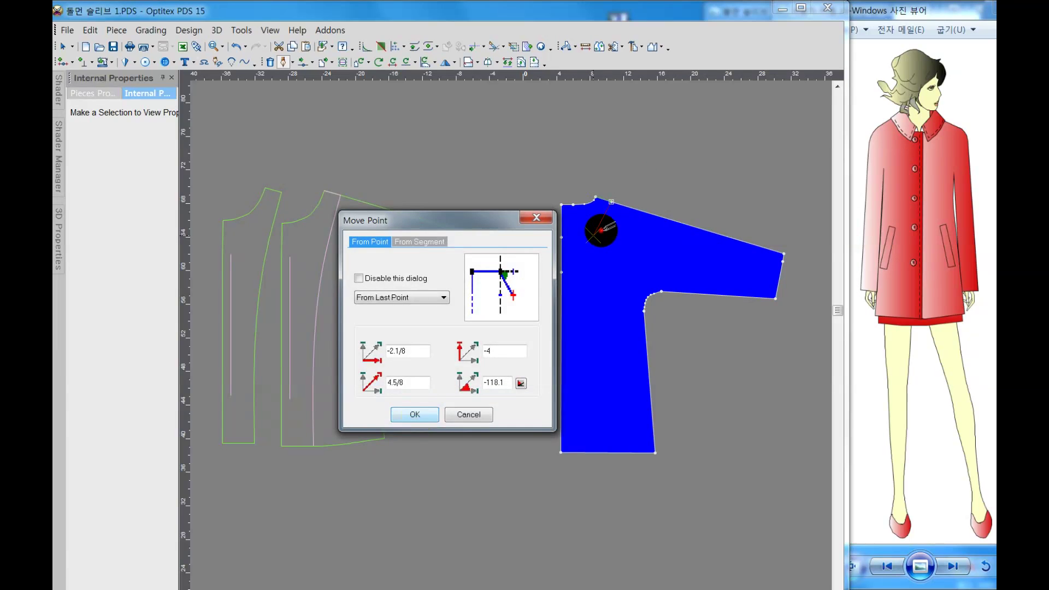
key(Return)
right_click(676, 184)
click(680, 185)
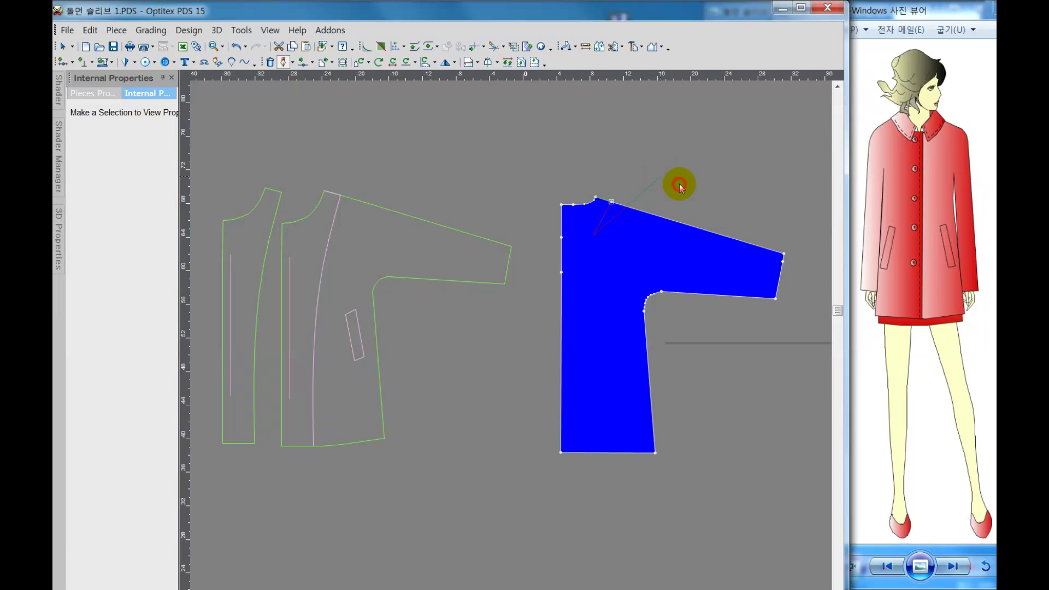
click(678, 173)
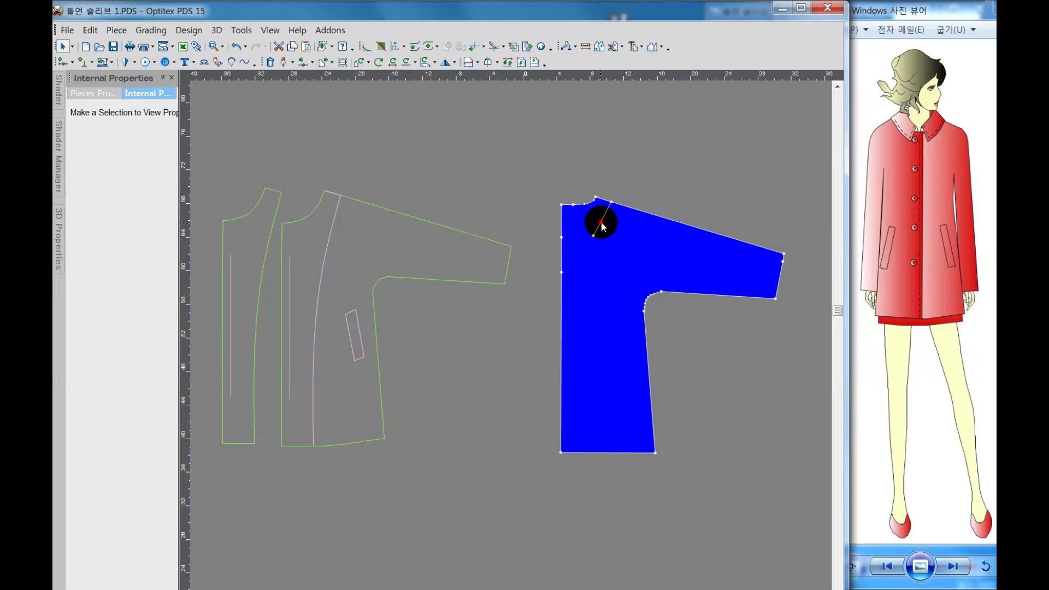
click(603, 221)
click(651, 196)
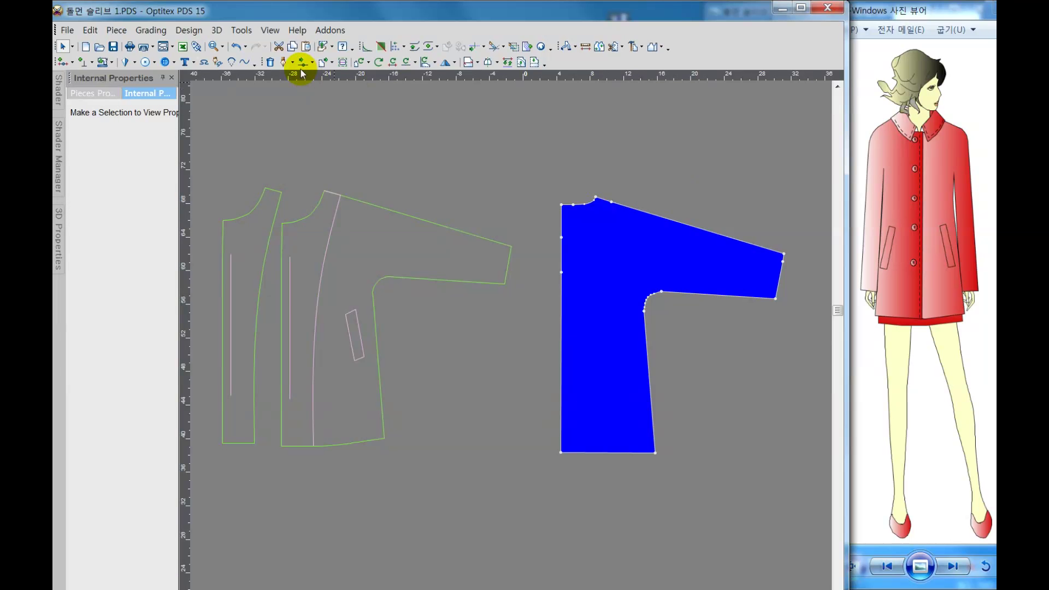
Step: Draw a curved neck line from the shoulder point down to the sleeve's left edge
click(284, 64)
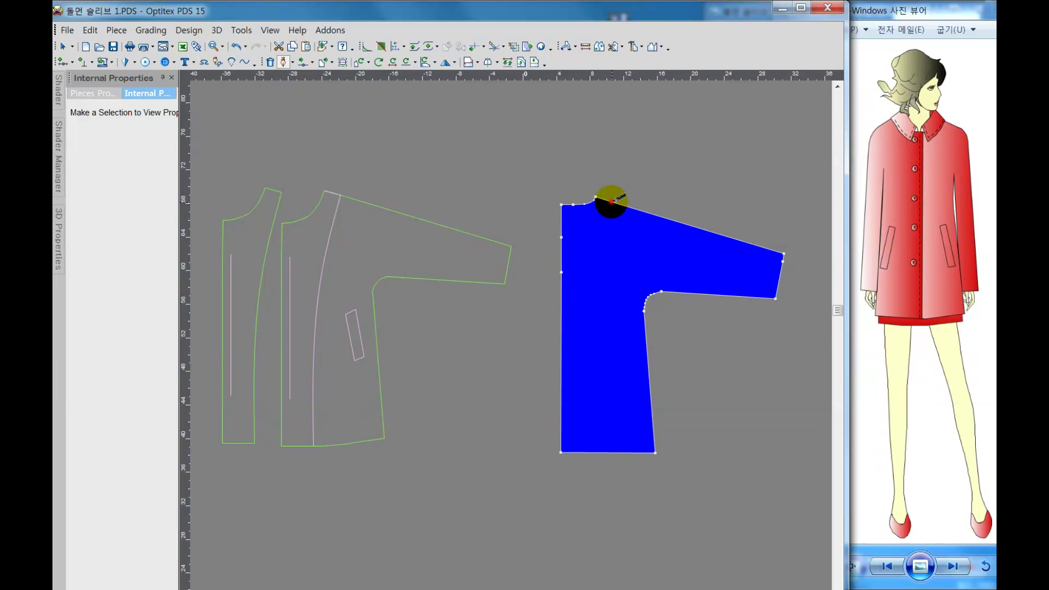
click(610, 201)
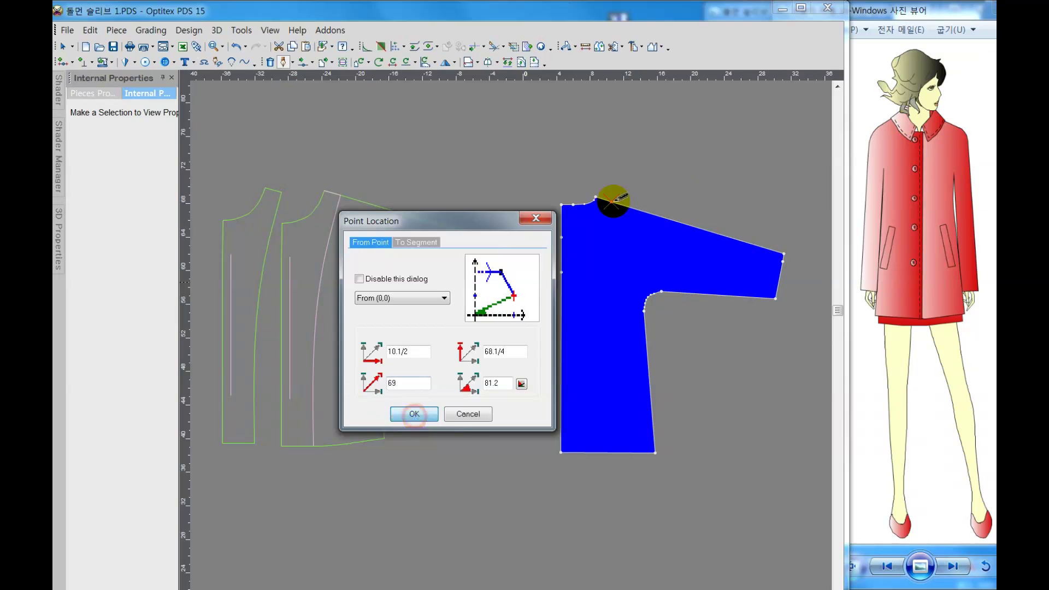
click(414, 414)
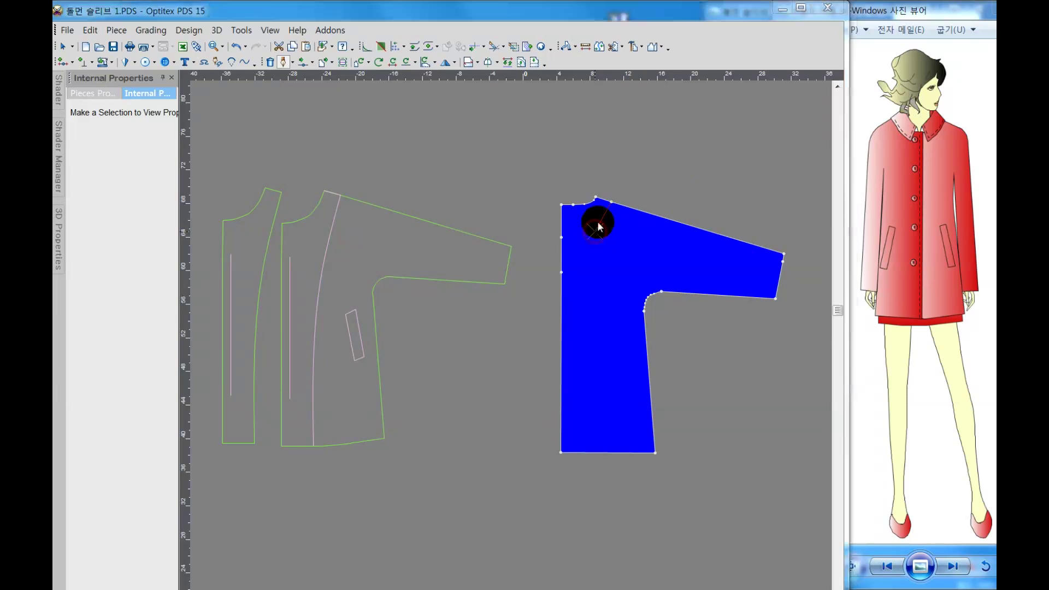
click(596, 225)
click(429, 419)
click(563, 238)
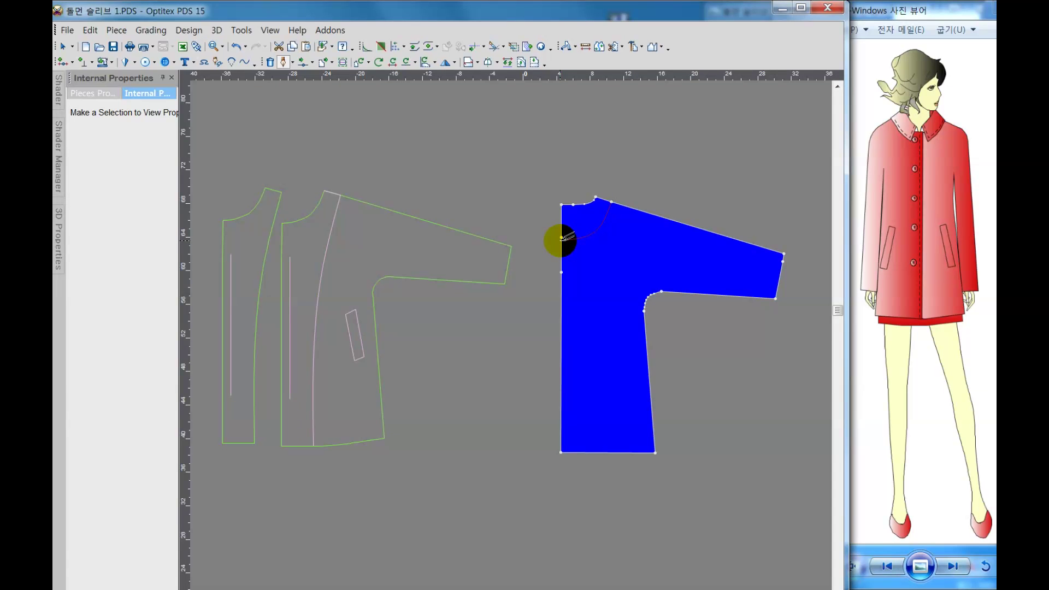
click(597, 173)
click(414, 413)
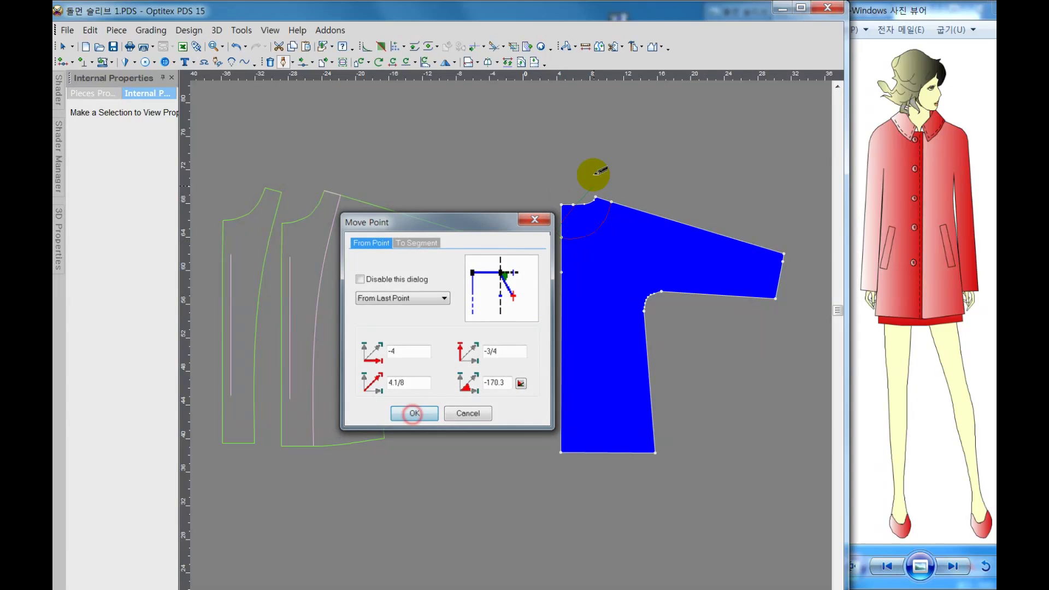
right_click(603, 178)
click(611, 179)
click(623, 238)
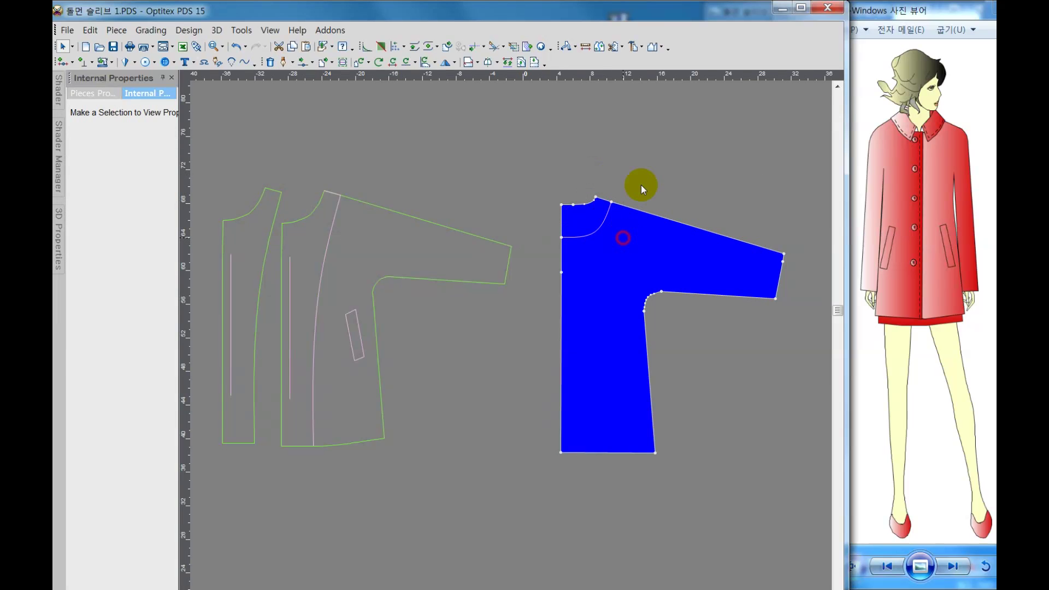
Step: Copy the neck corner region as a new piece and move it above the back
click(633, 48)
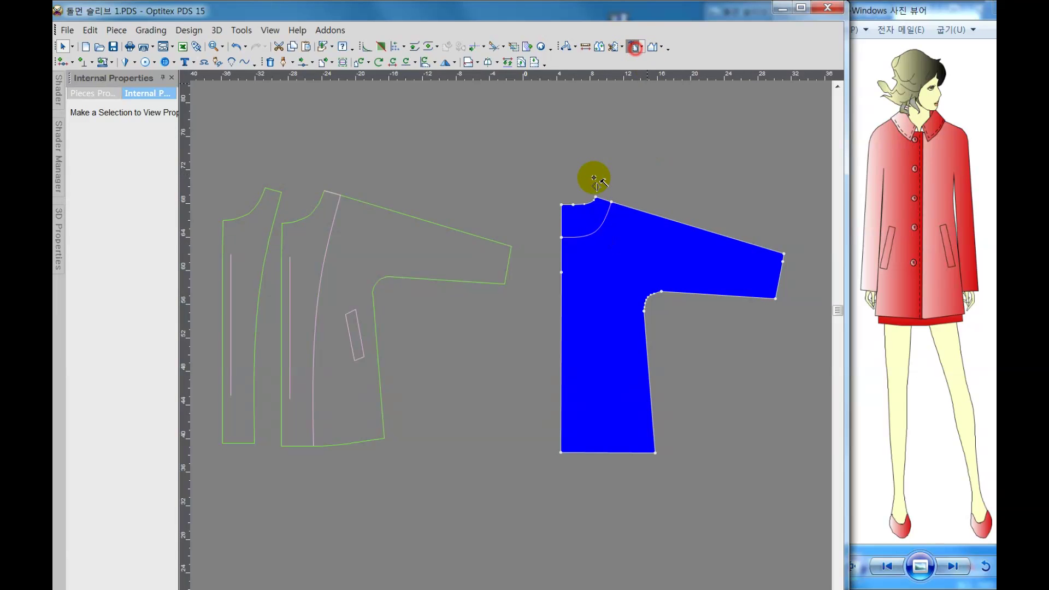
click(583, 213)
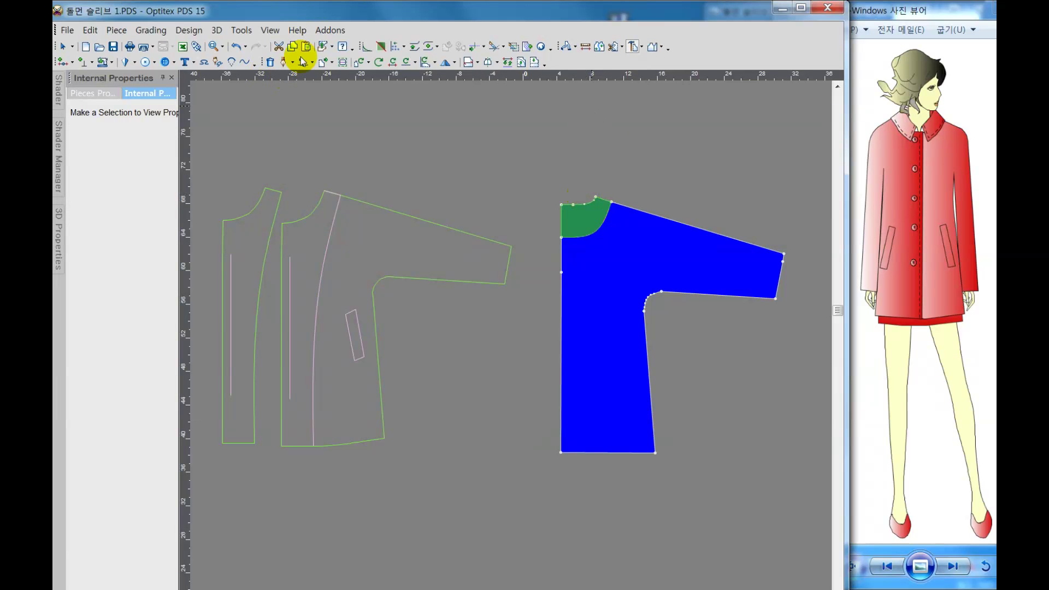
click(291, 46)
click(590, 218)
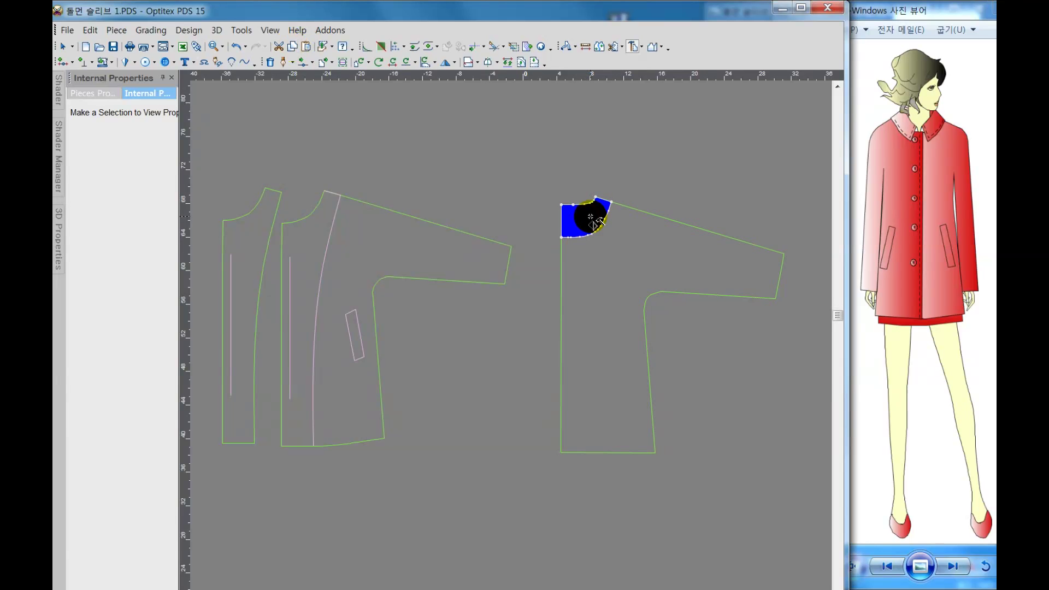
right_click(591, 218)
click(622, 225)
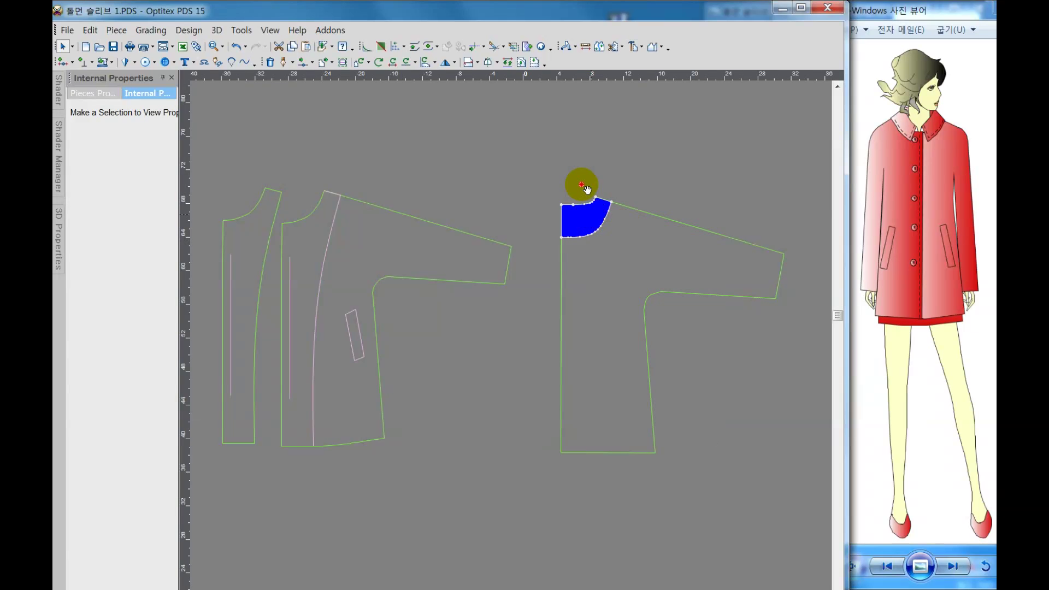
drag(578, 166, 584, 172)
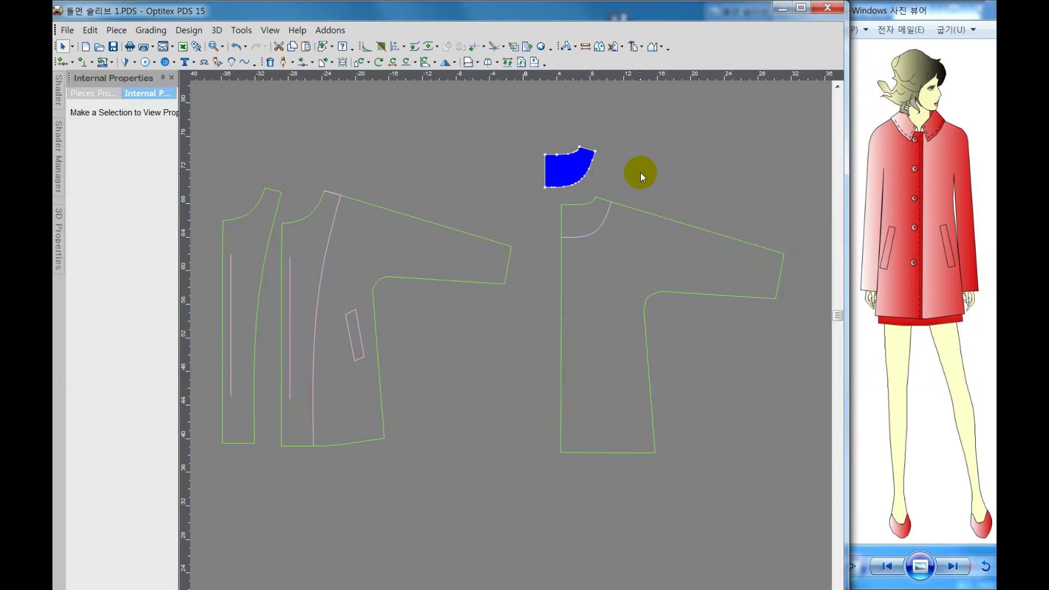
Step: Select and copy the sleeved back piece
middle_drag(700, 213, 510, 345)
scroll(510, 345, down, 1)
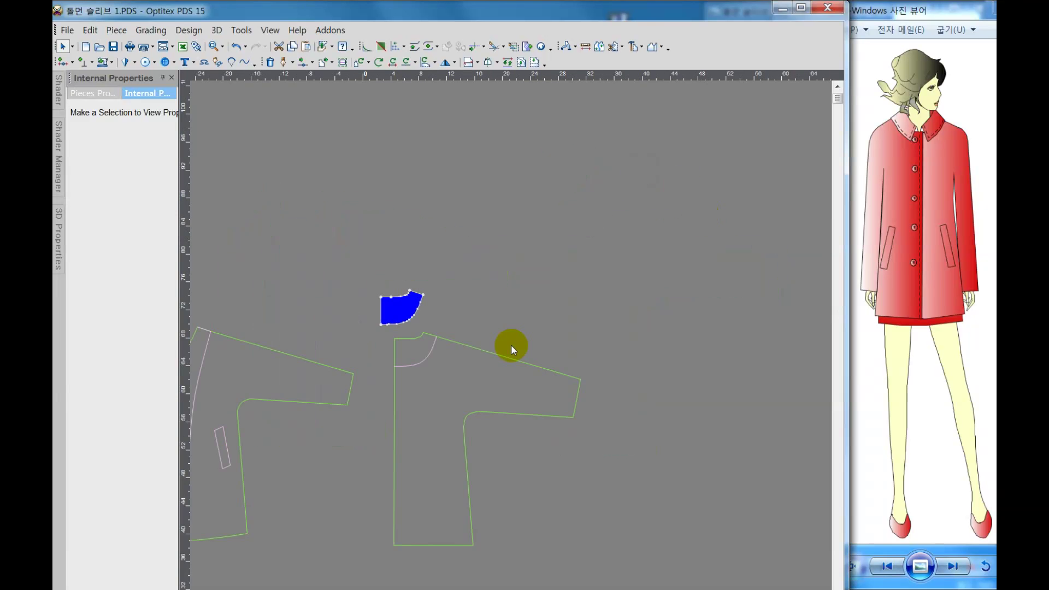
middle_drag(417, 398, 511, 345)
scroll(510, 346, up, 1)
scroll(510, 344, down, 1)
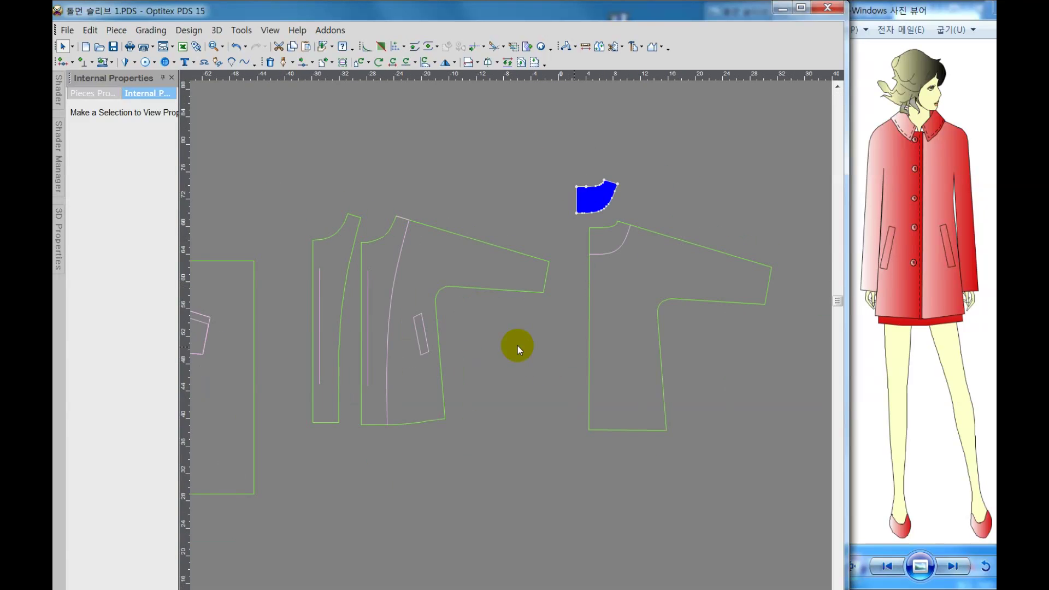
scroll(516, 345, down, 1)
click(635, 48)
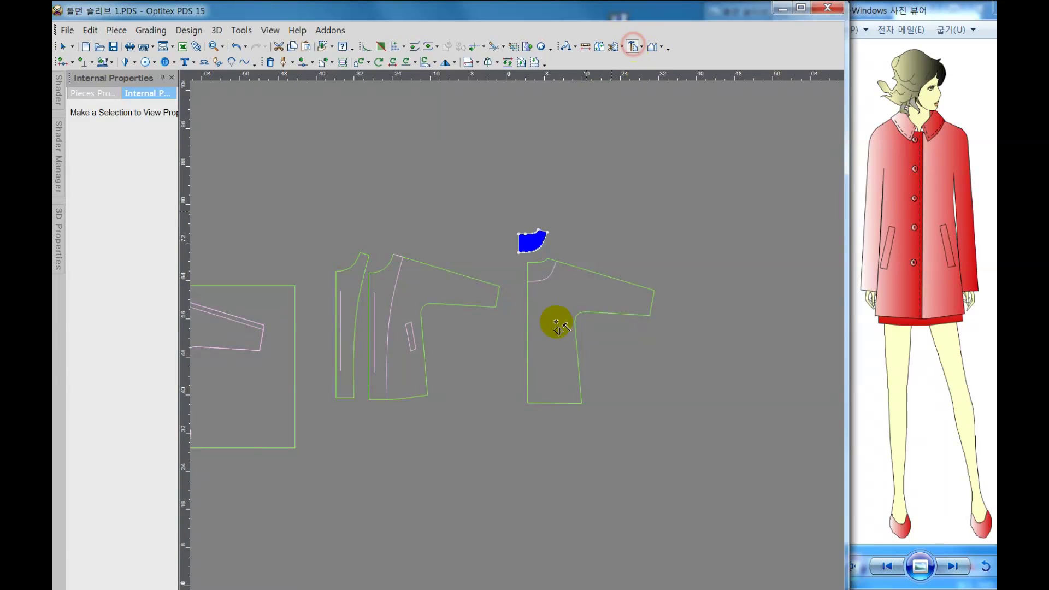
click(553, 314)
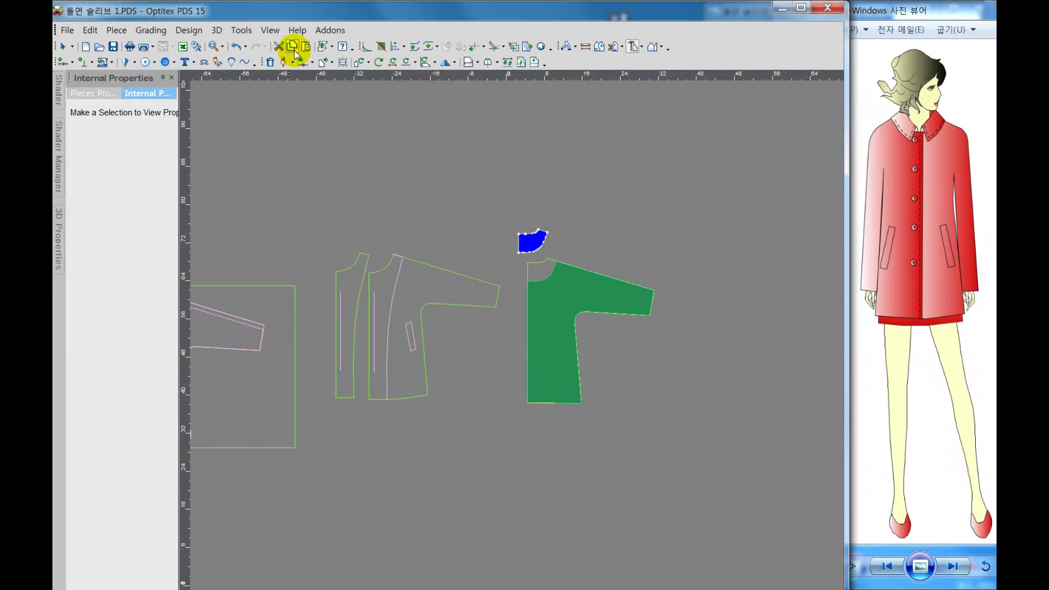
click(554, 322)
Step: Move the copy to the right and fit the neck facing onto its neck corner
right_click(550, 304)
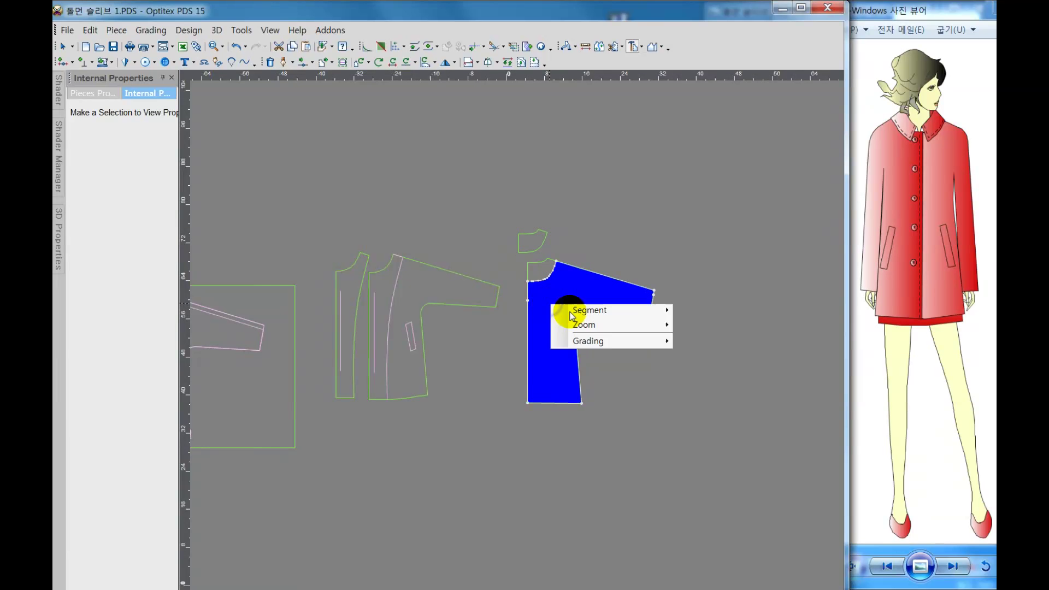
click(574, 302)
drag(574, 301, 736, 308)
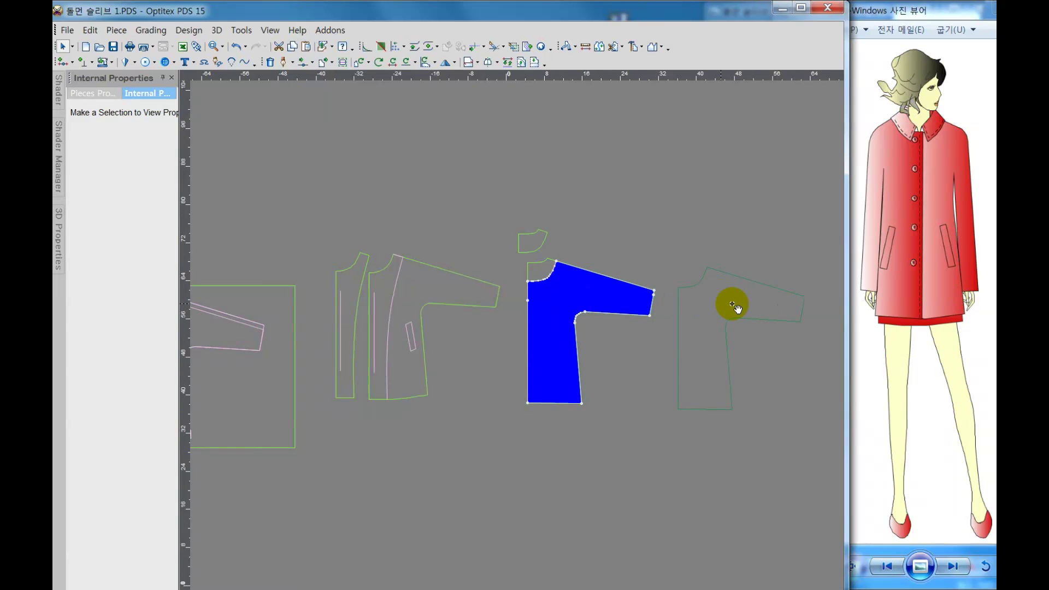
mouse_move(528, 238)
mouse_down()
mouse_move(702, 265)
mouse_move(708, 277)
mouse_up()
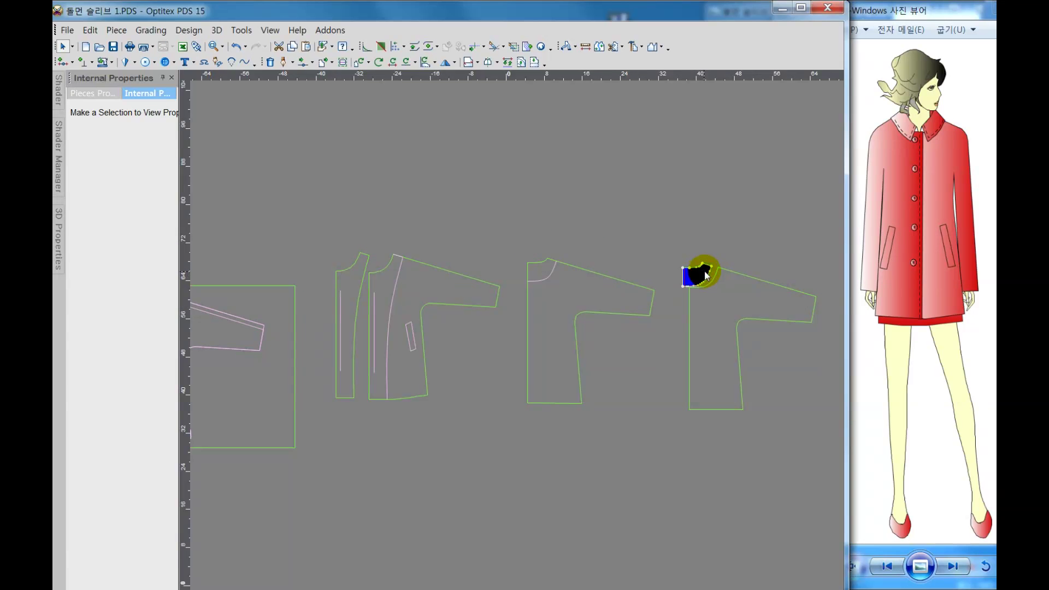
click(422, 298)
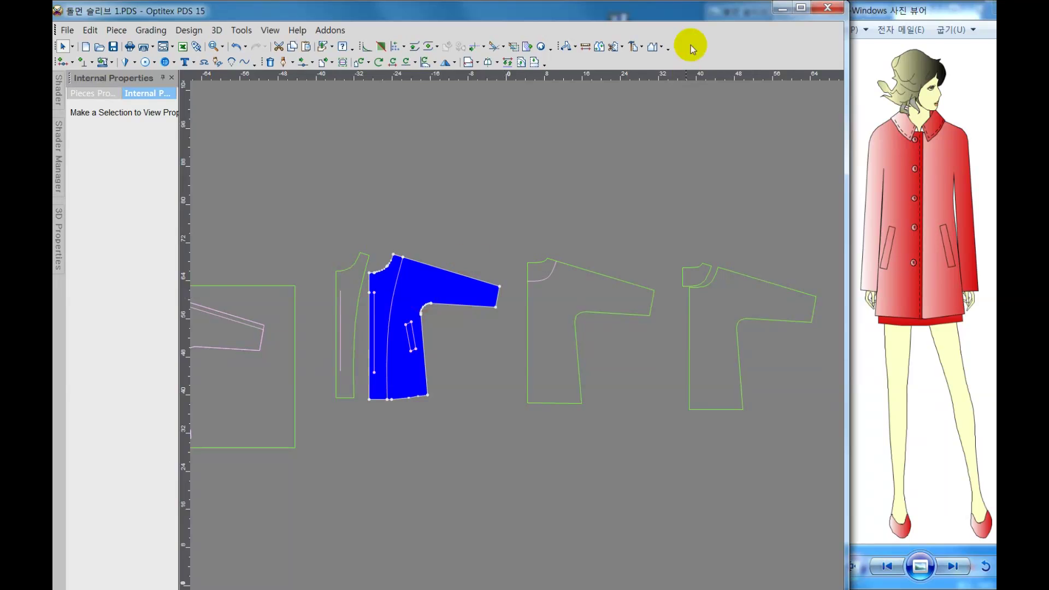
Step: Copy the front's sleeve-and-side section as a piece and arrange it beside the copied back
click(633, 49)
click(423, 288)
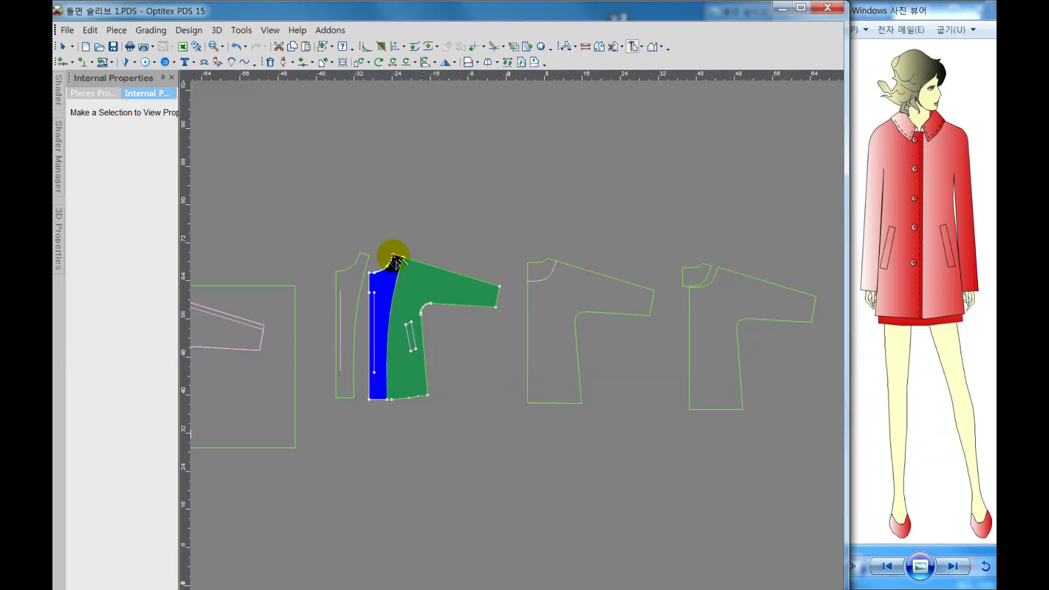
click(293, 51)
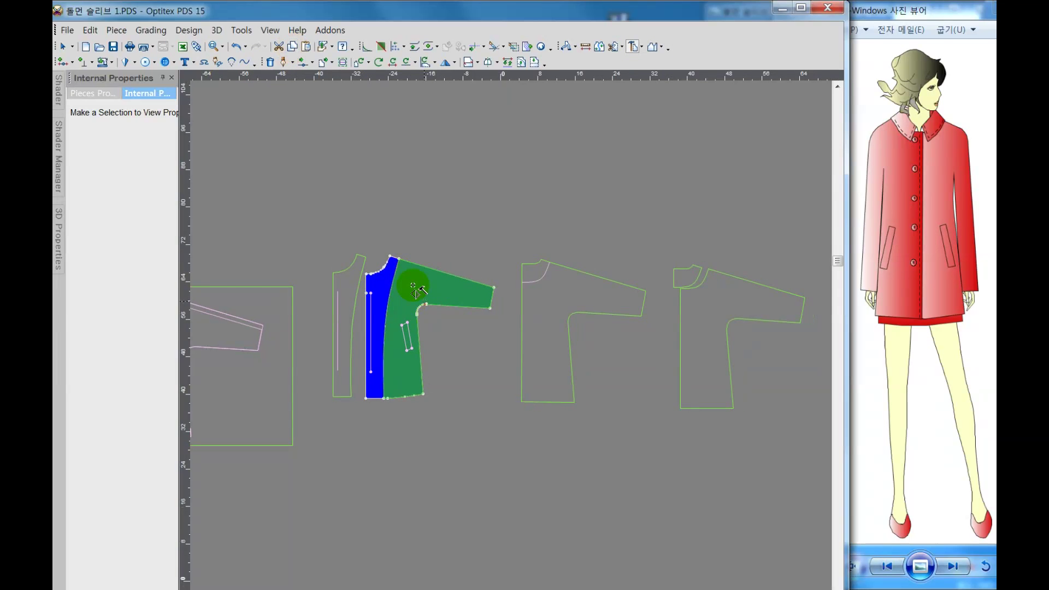
click(411, 284)
right_click(445, 296)
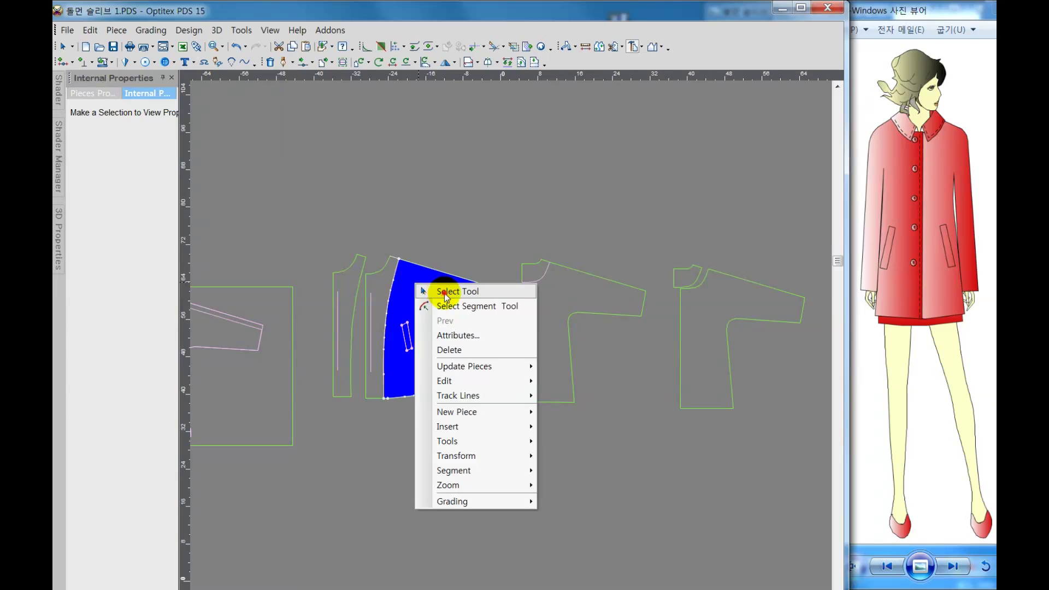
click(445, 293)
drag(409, 286, 584, 409)
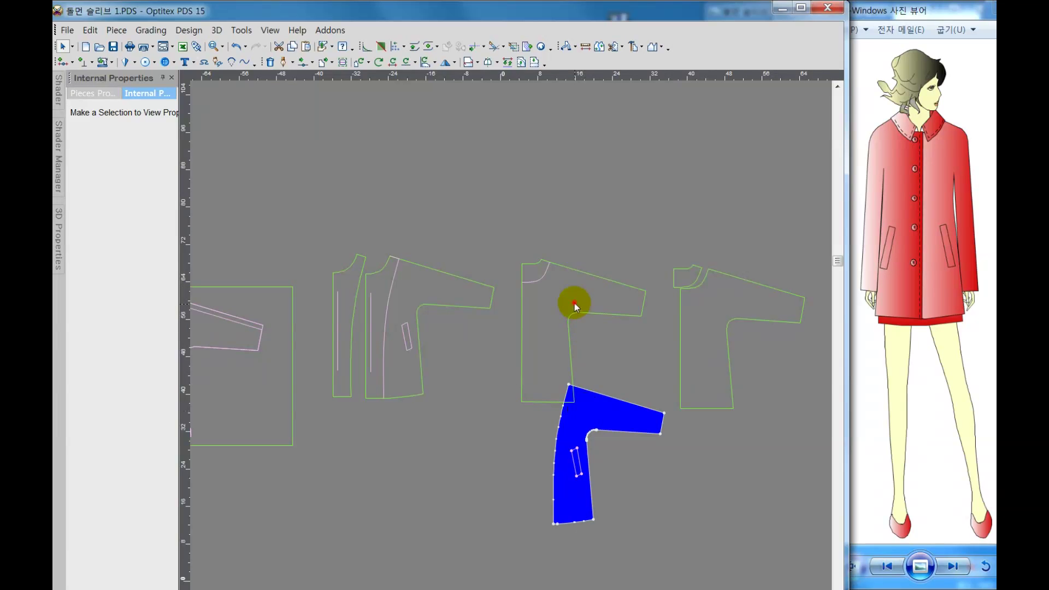
drag(574, 303, 472, 201)
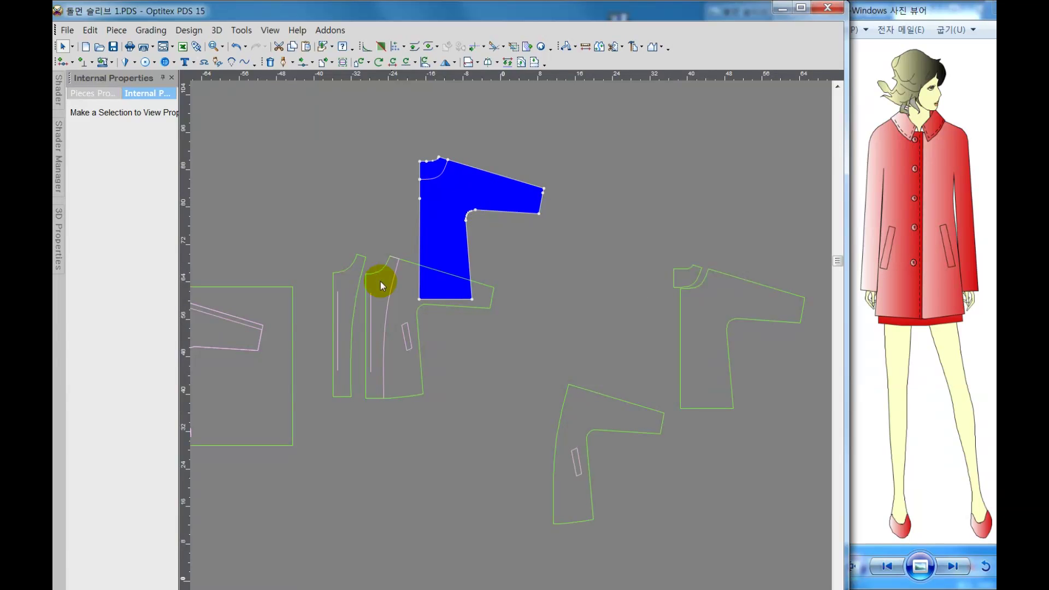
drag(621, 425, 675, 304)
drag(347, 323, 611, 333)
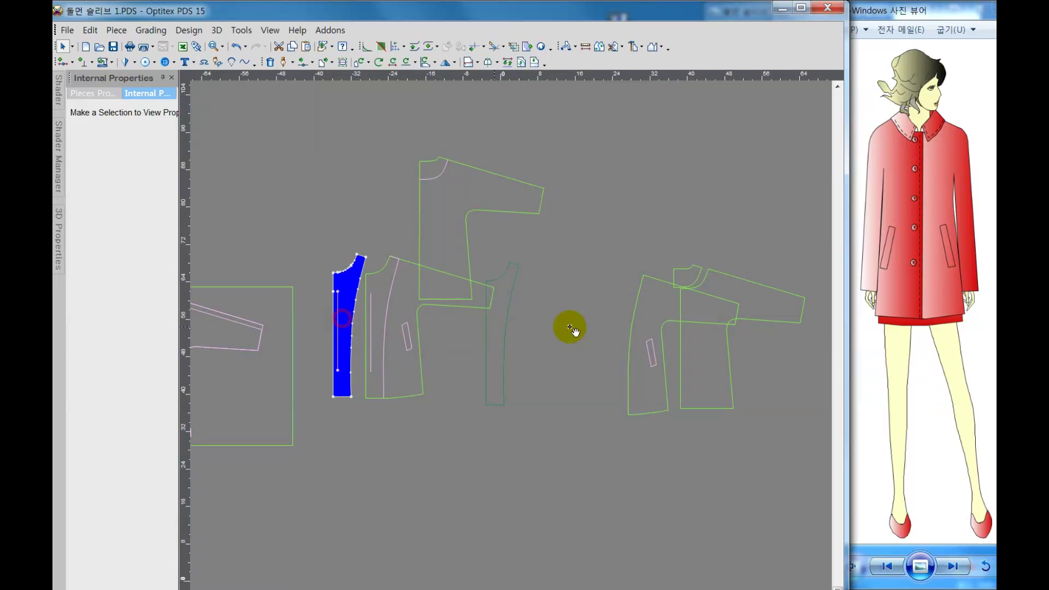
Step: Nudge the sleeve section, neck facing and front facing strip into position
click(650, 362)
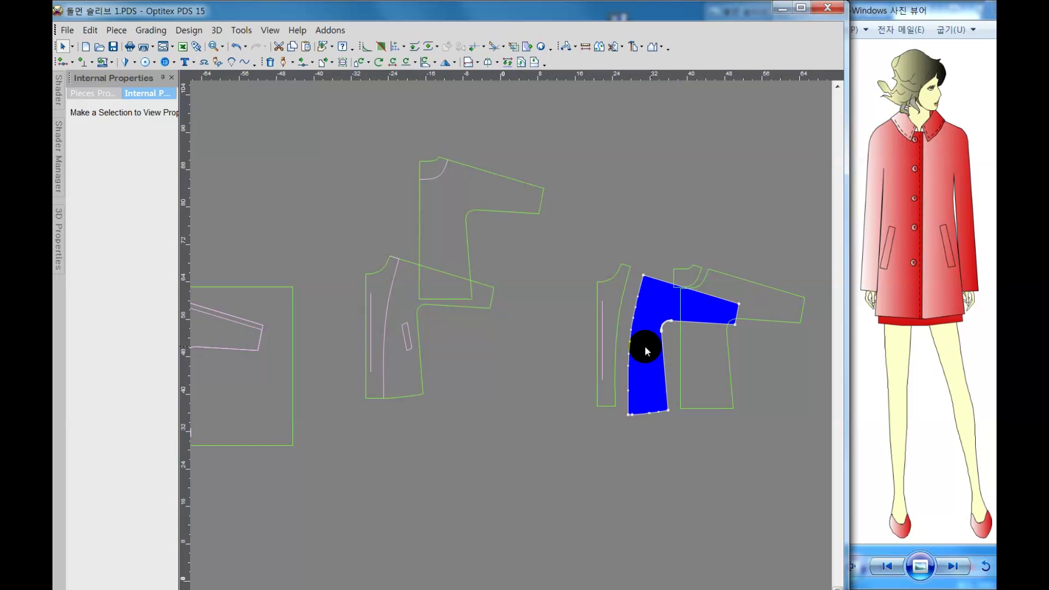
scroll(600, 360, up, 1)
scroll(524, 367, up, 1)
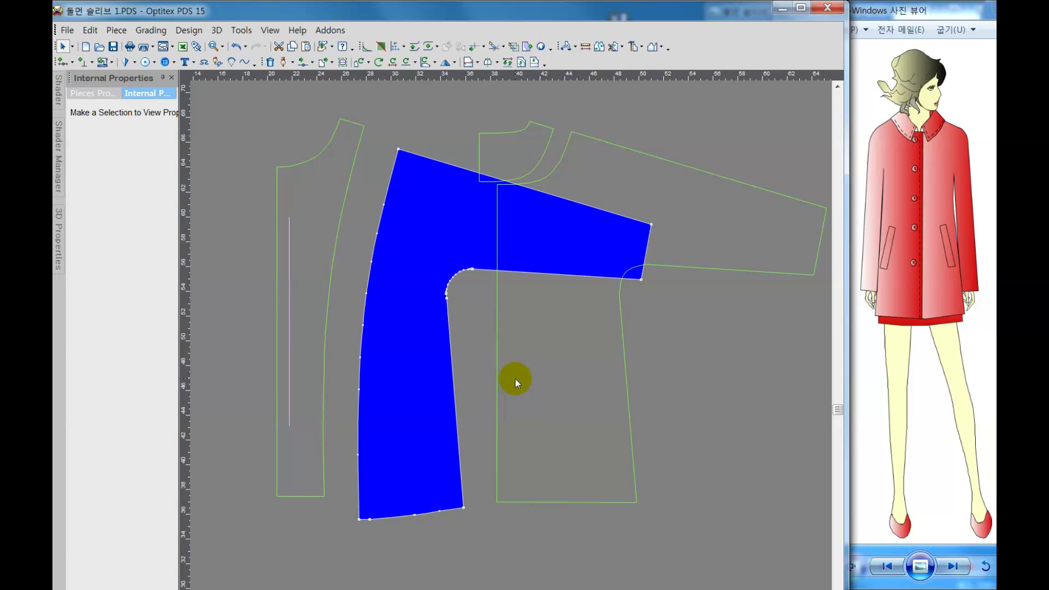
mouse_move(402, 330)
mouse_down()
mouse_move(364, 300)
mouse_move(376, 317)
mouse_up()
click(524, 149)
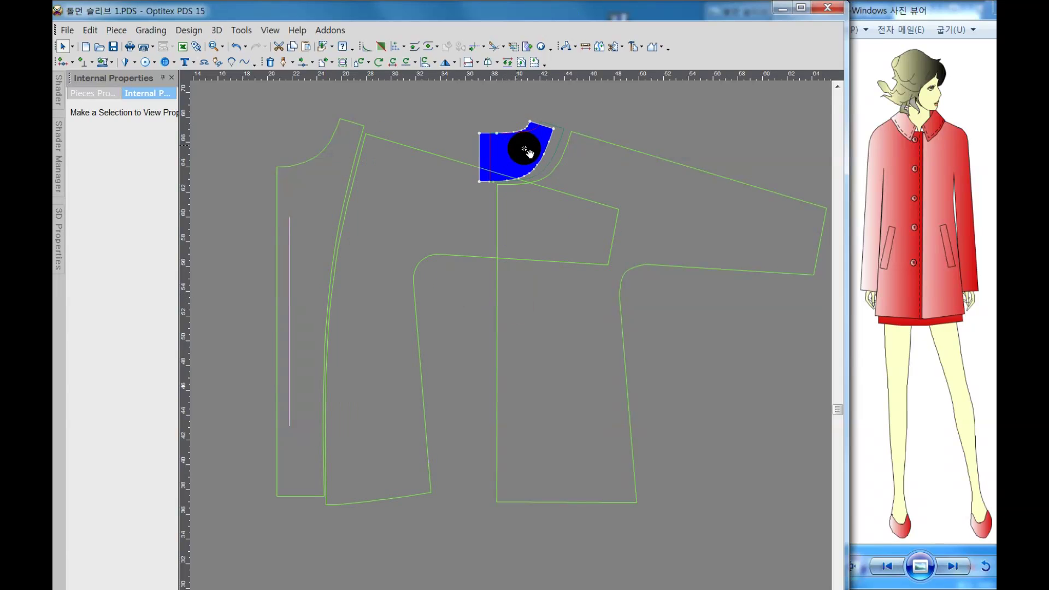
drag(525, 150, 528, 153)
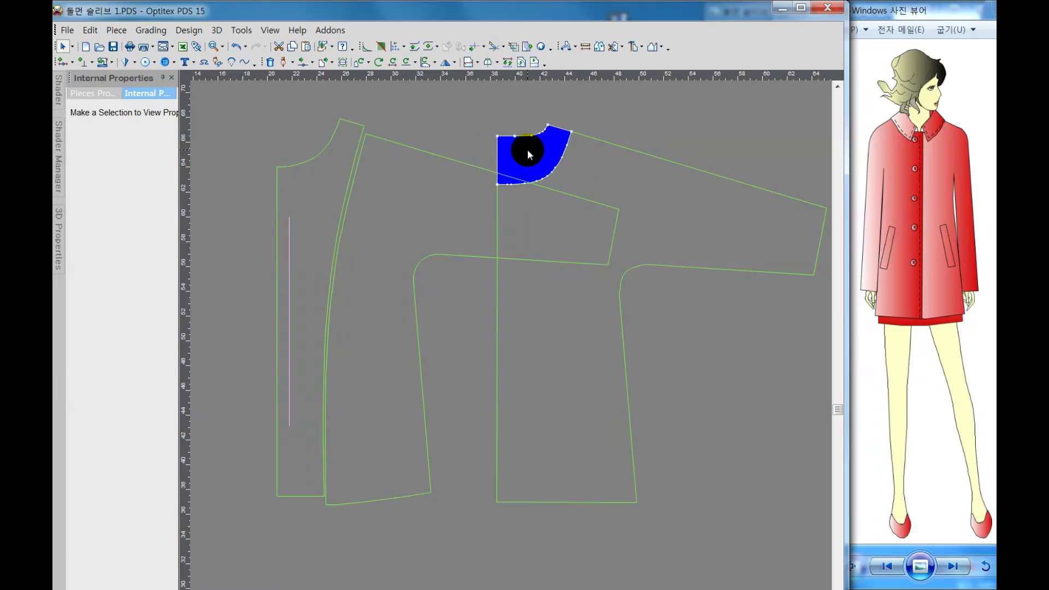
click(344, 171)
drag(341, 173, 298, 212)
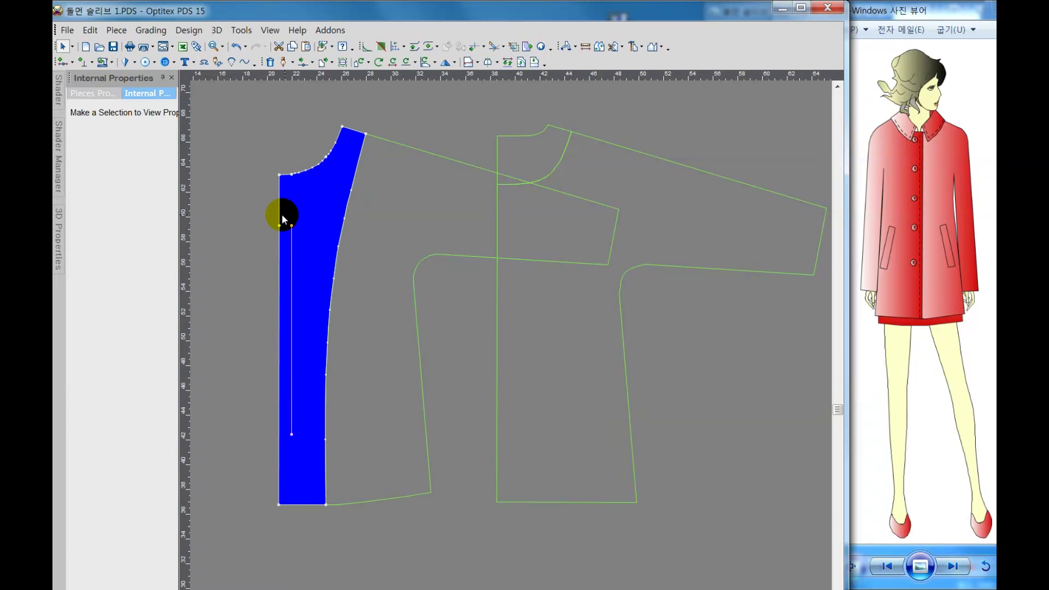
scroll(280, 214, down, 2)
middle_drag(281, 214, 511, 346)
Step: Delete the lower-left pattern piece
click(749, 332)
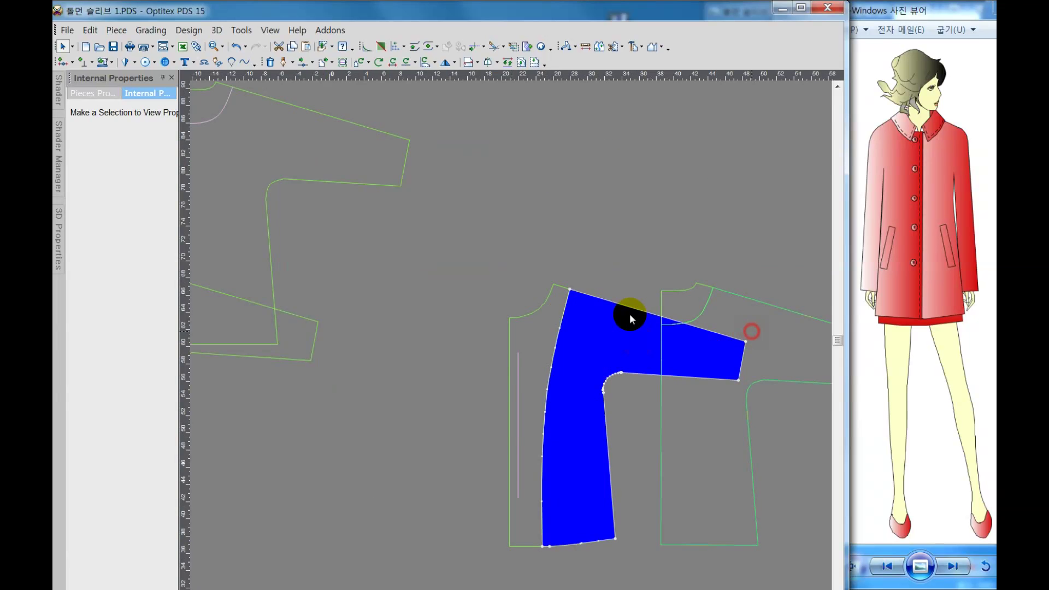
scroll(509, 347, down, 2)
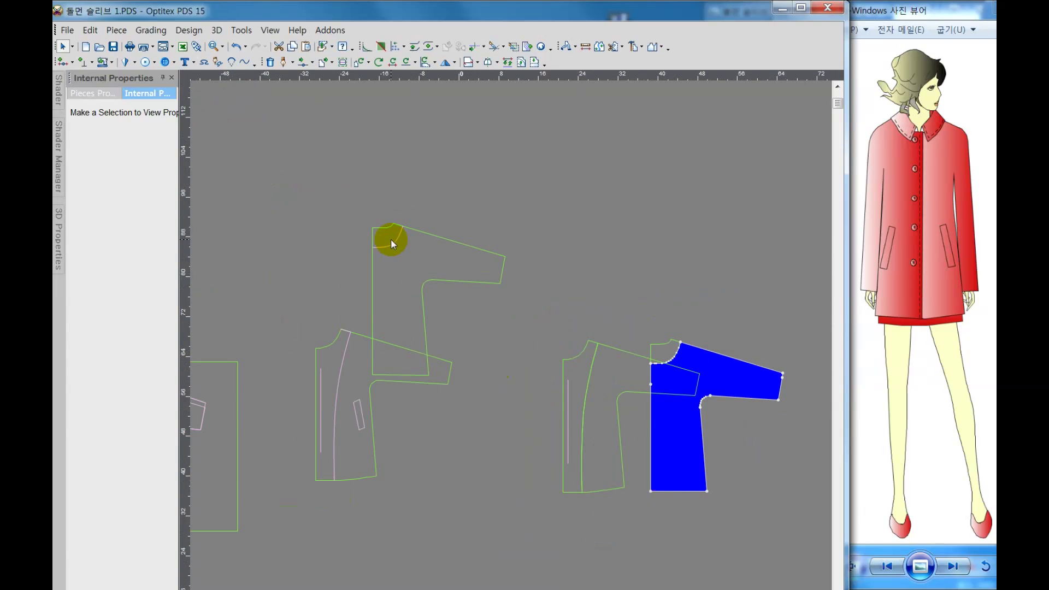
click(393, 246)
click(393, 246)
click(398, 269)
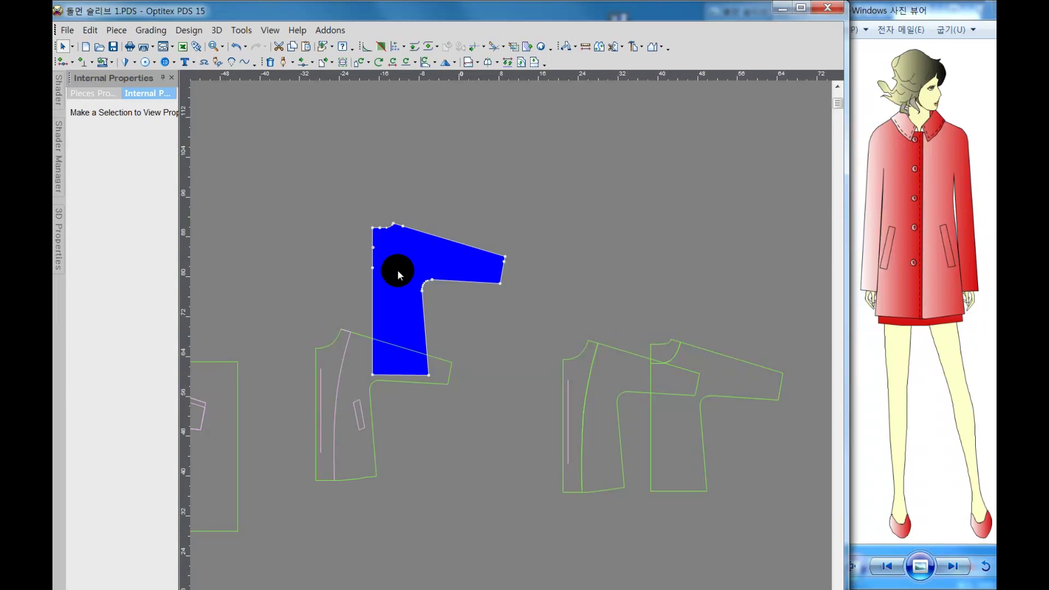
click(341, 371)
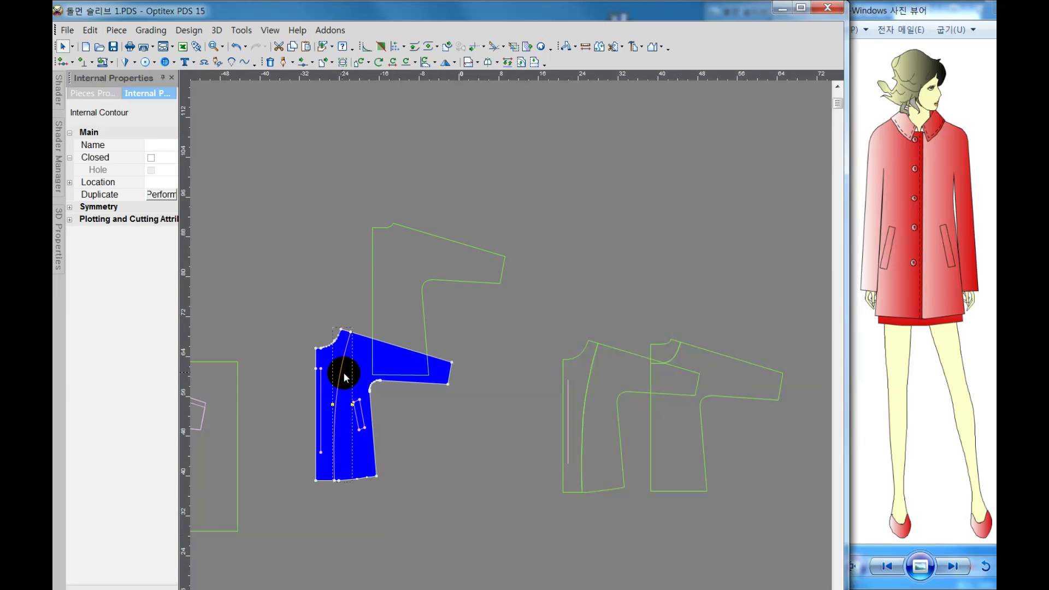
key(Delete)
scroll(511, 347, up, 1)
scroll(541, 339, up, 1)
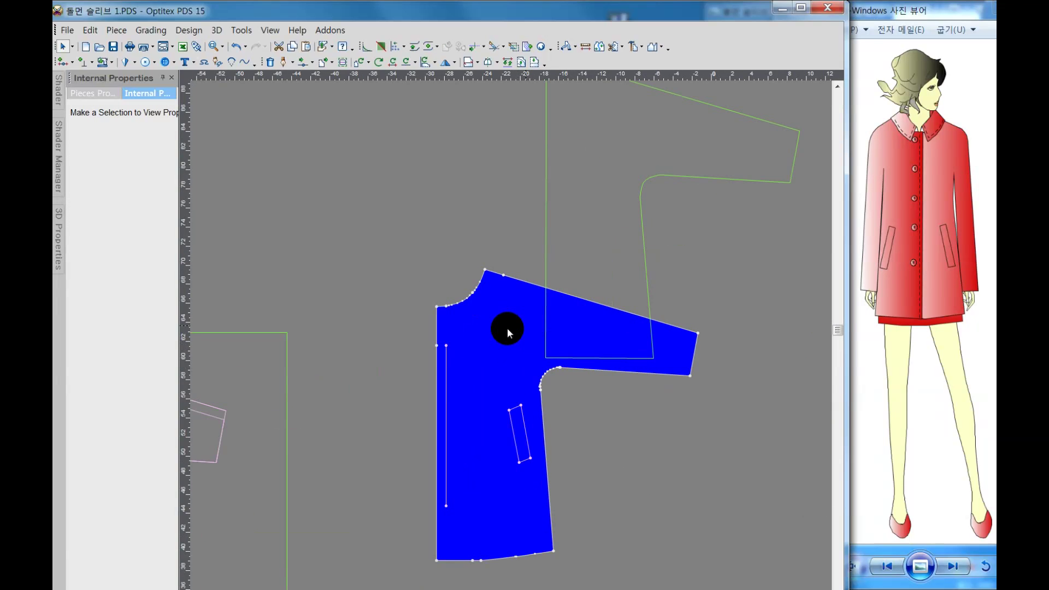
Step: Undo a misplaced move, shift the front-sleeve piece right, and place the rectangle left
drag(433, 216, 605, 407)
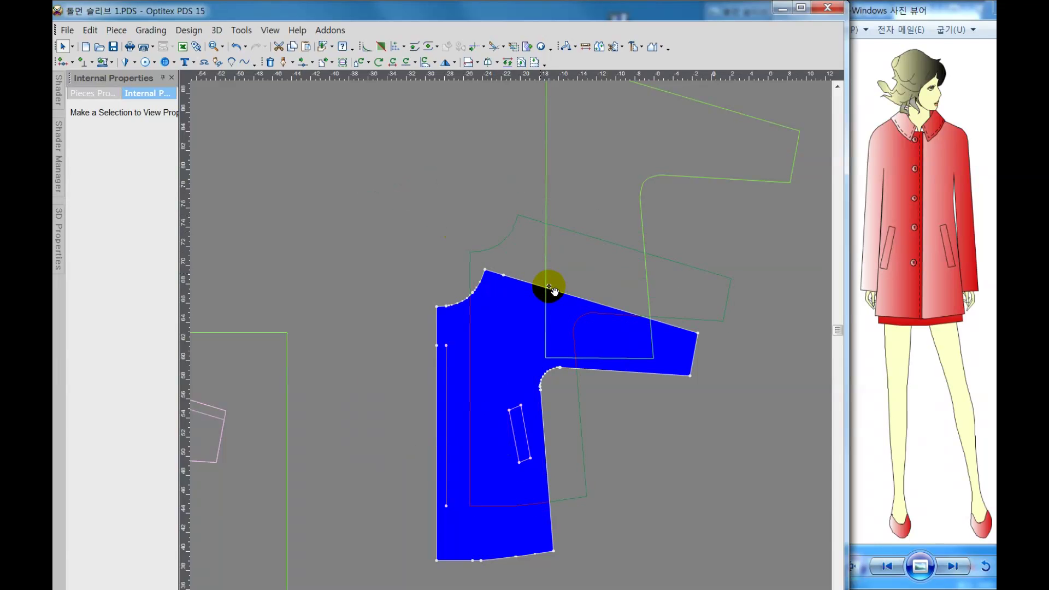
drag(505, 327, 510, 183)
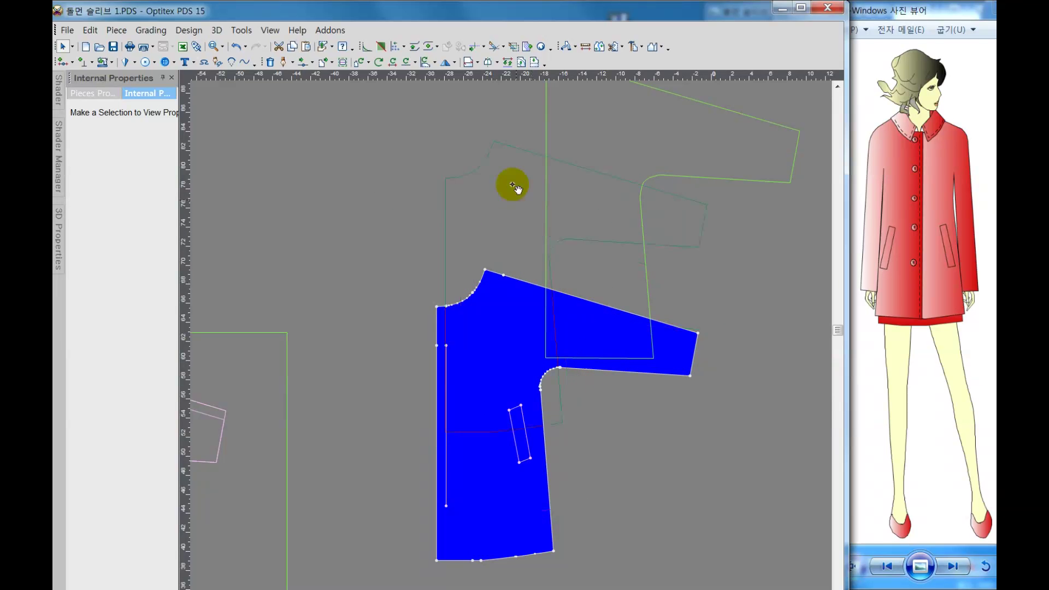
click(667, 116)
key(ctrl+z)
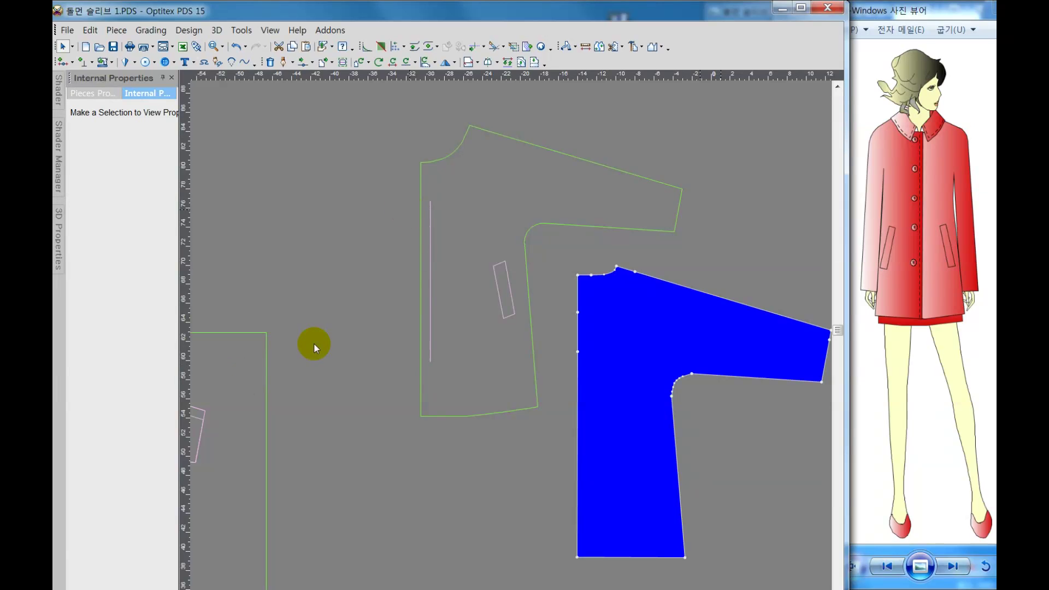
drag(237, 383, 418, 323)
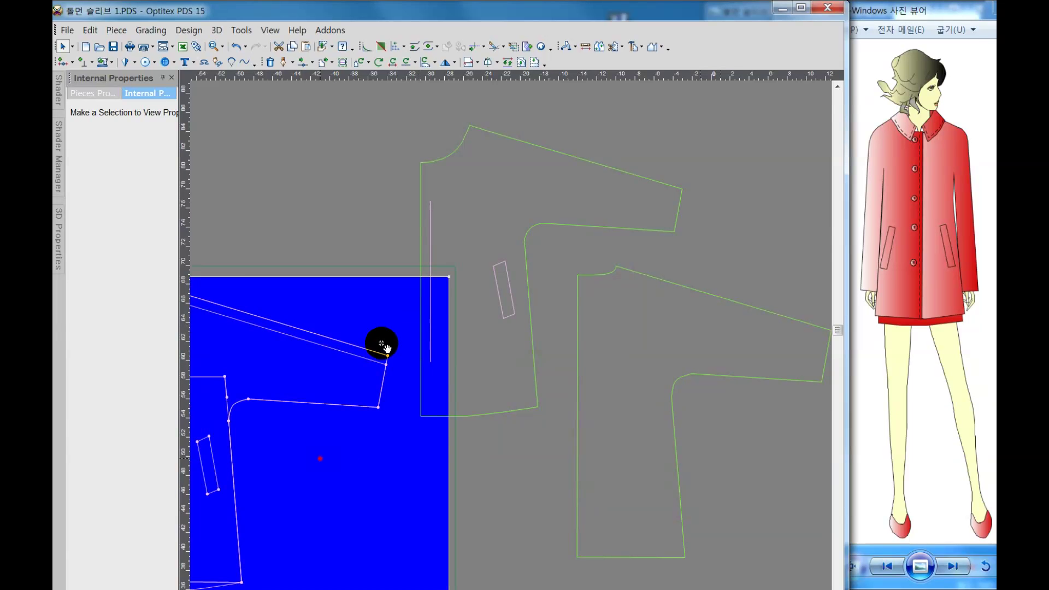
drag(526, 205, 686, 141)
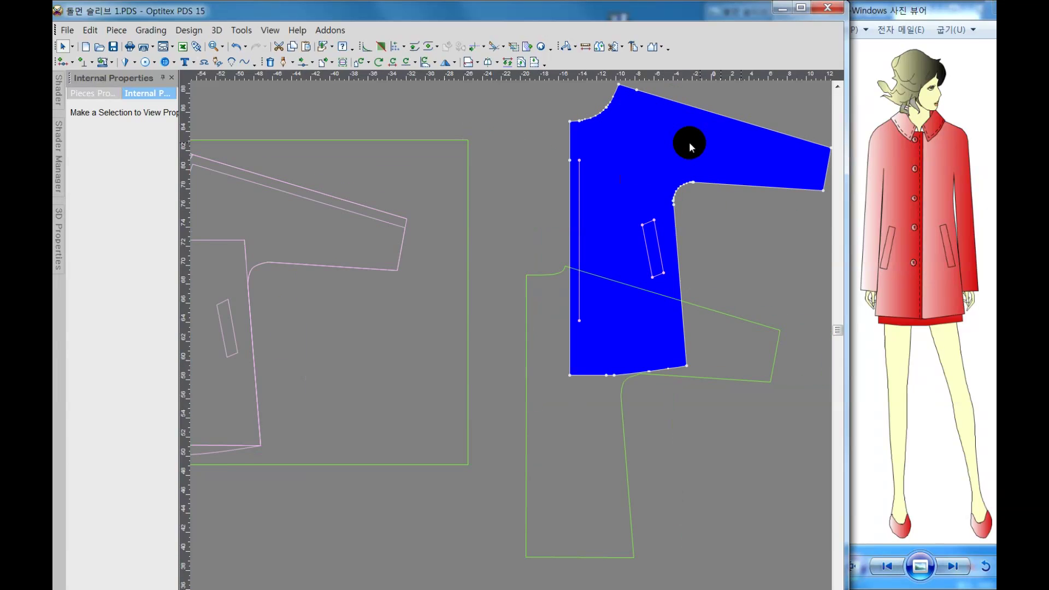
drag(360, 283, 398, 342)
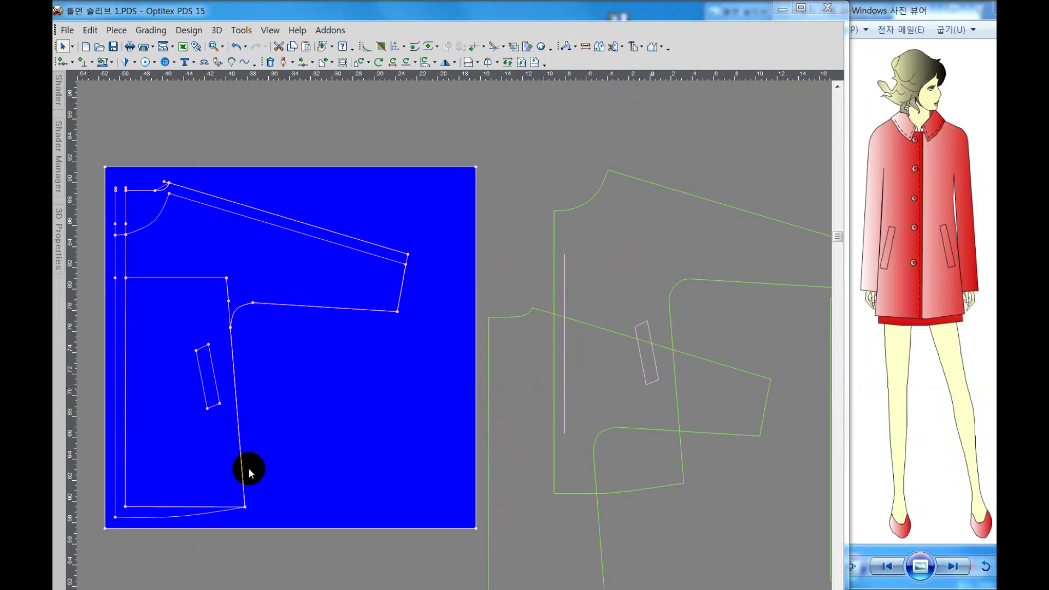
Step: Draft a 15 1/4 horizontal line at 0° in the rectangle's lower right
click(282, 62)
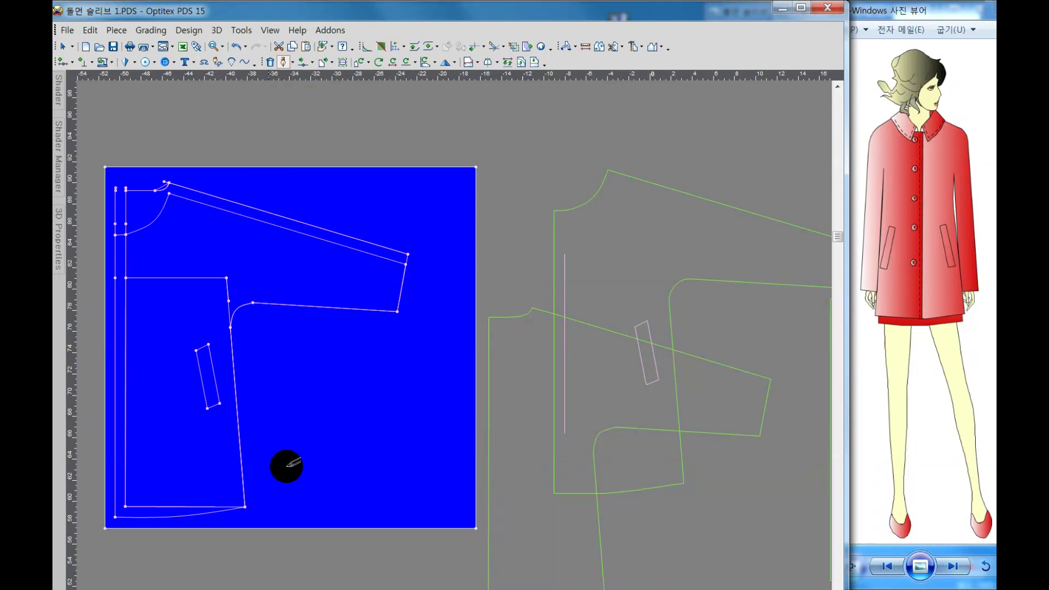
click(270, 471)
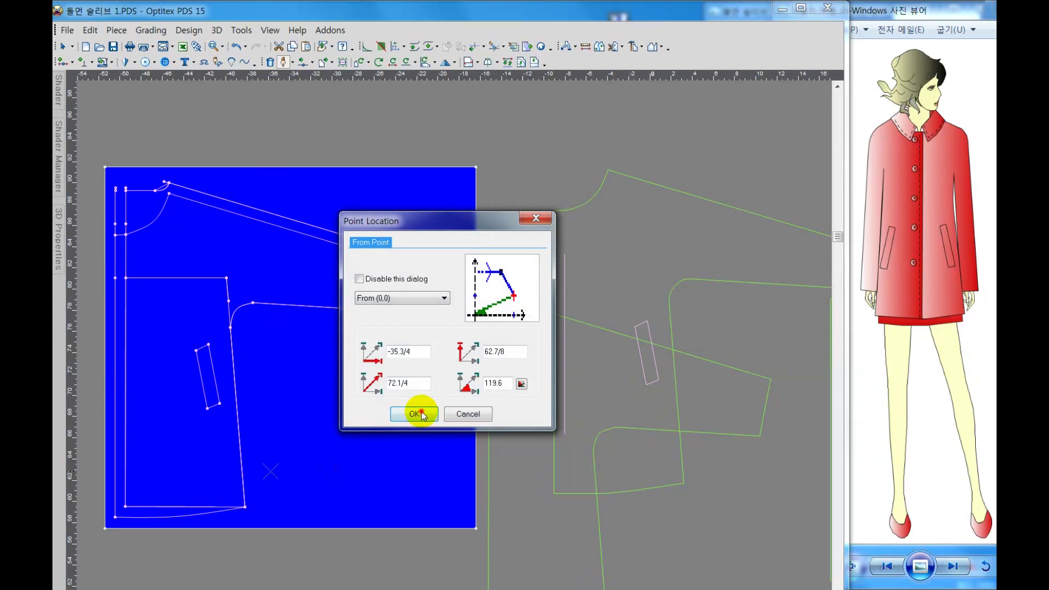
click(414, 412)
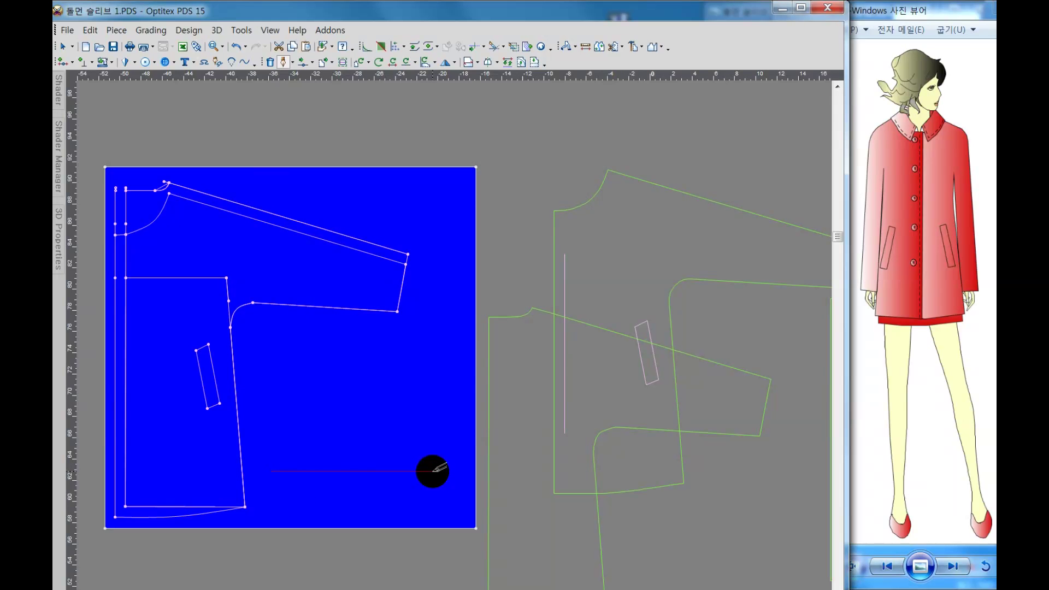
click(431, 470)
click(426, 412)
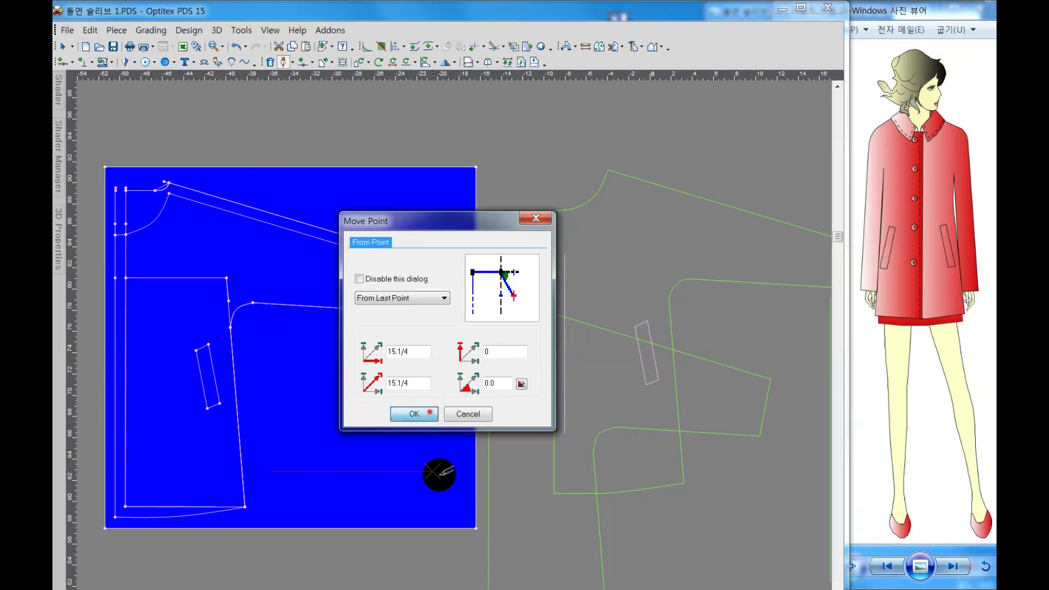
right_click(414, 444)
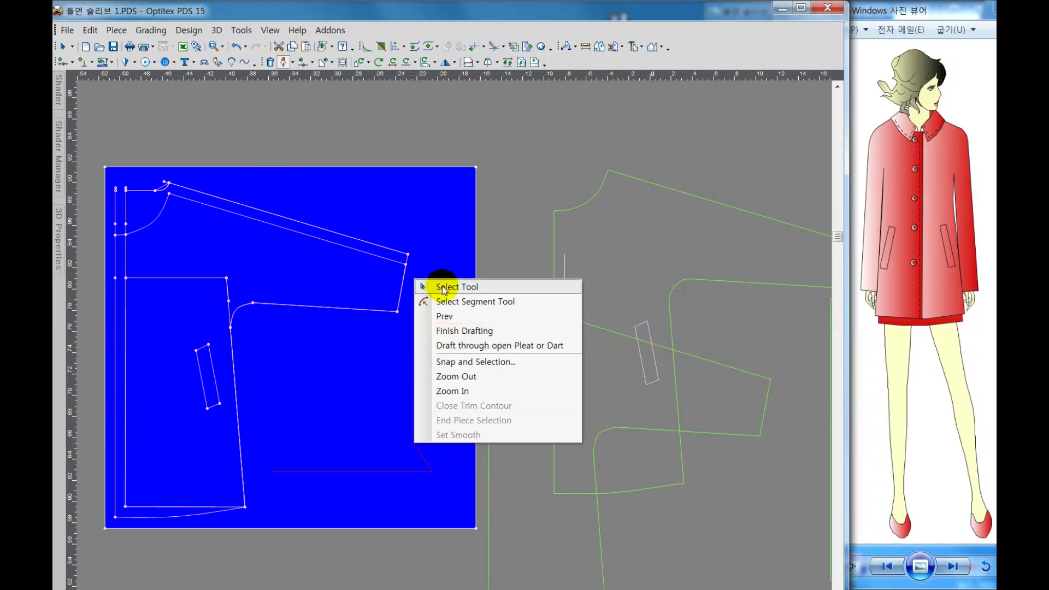
click(443, 287)
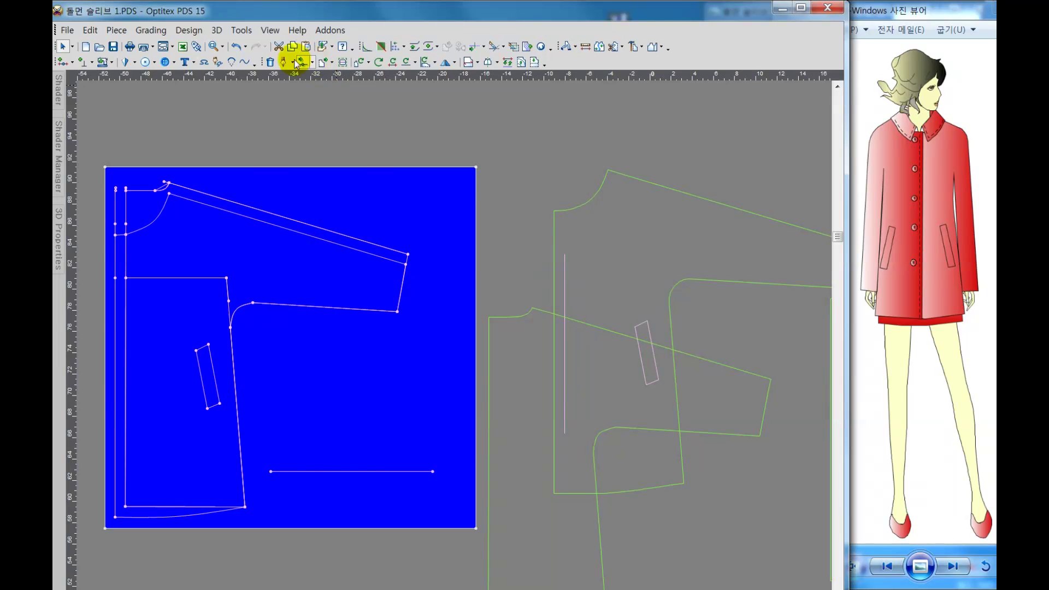
Step: Draft a 3-long vertical line at 90° from the horizontal line's right end
click(433, 471)
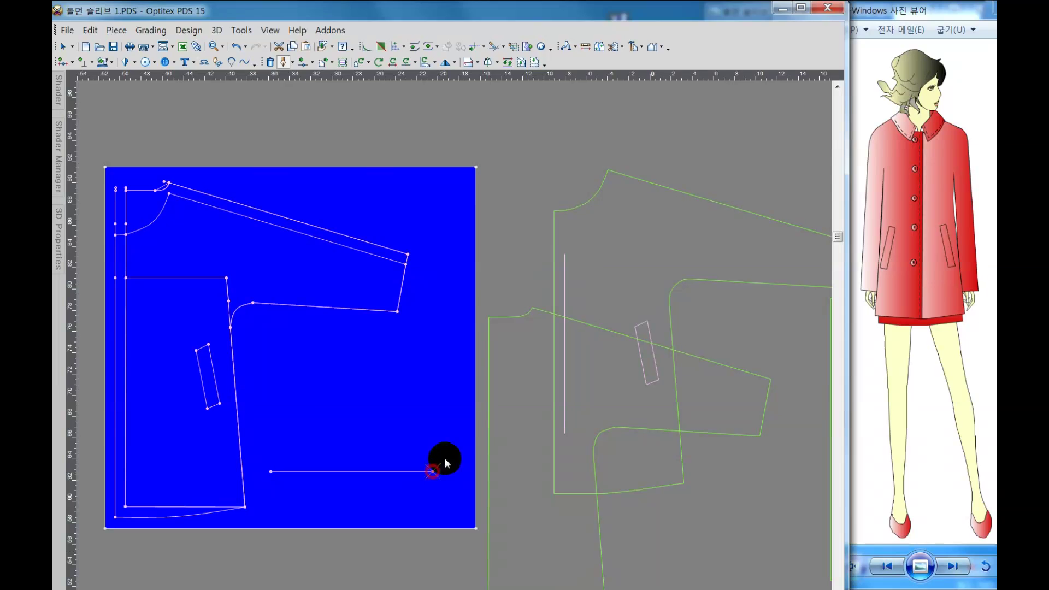
drag(445, 462, 441, 412)
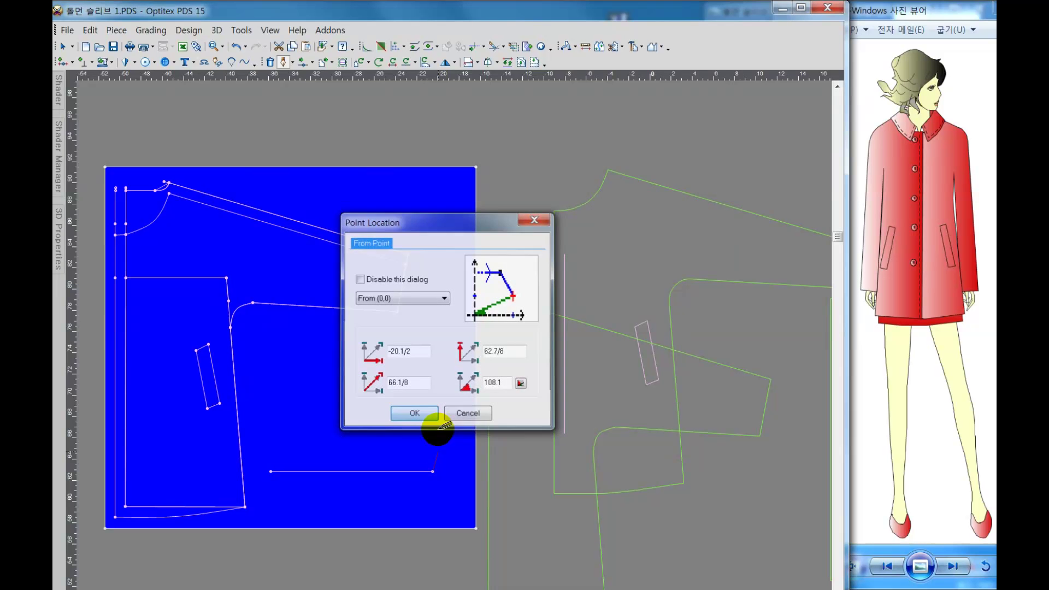
click(438, 428)
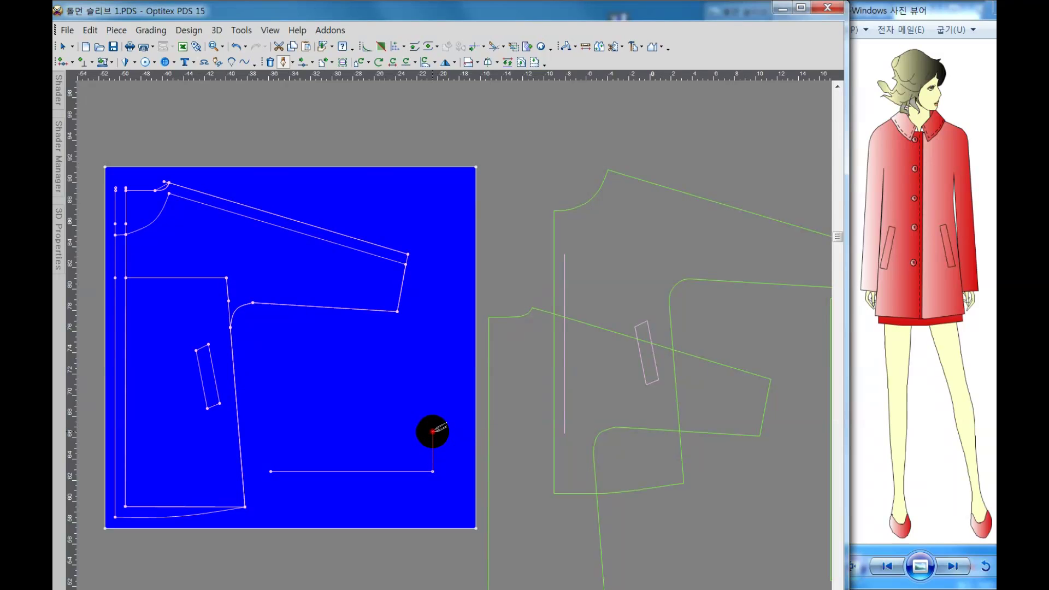
click(433, 431)
click(491, 383)
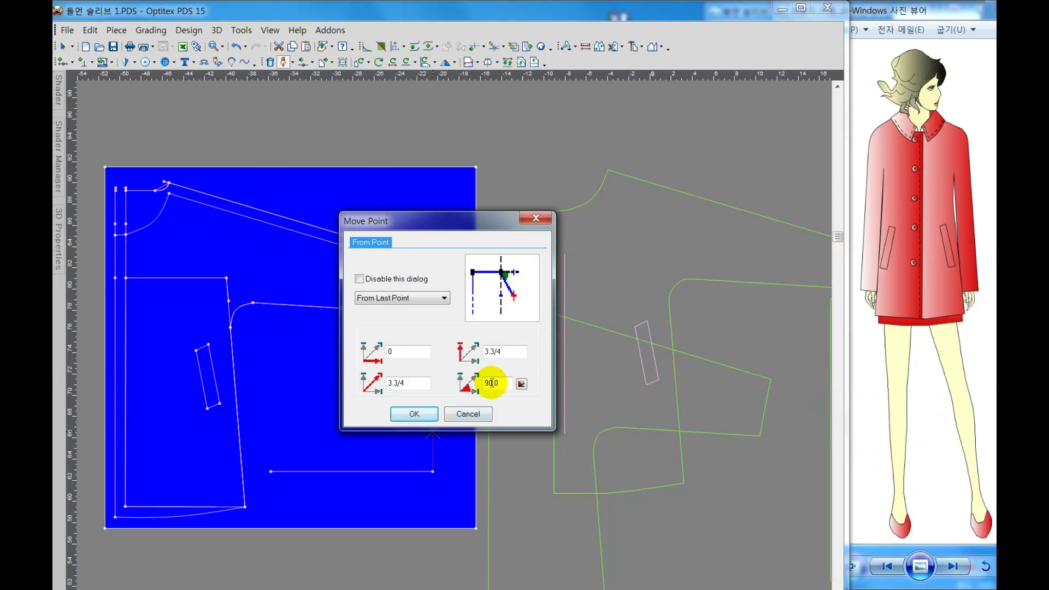
double_click(484, 350)
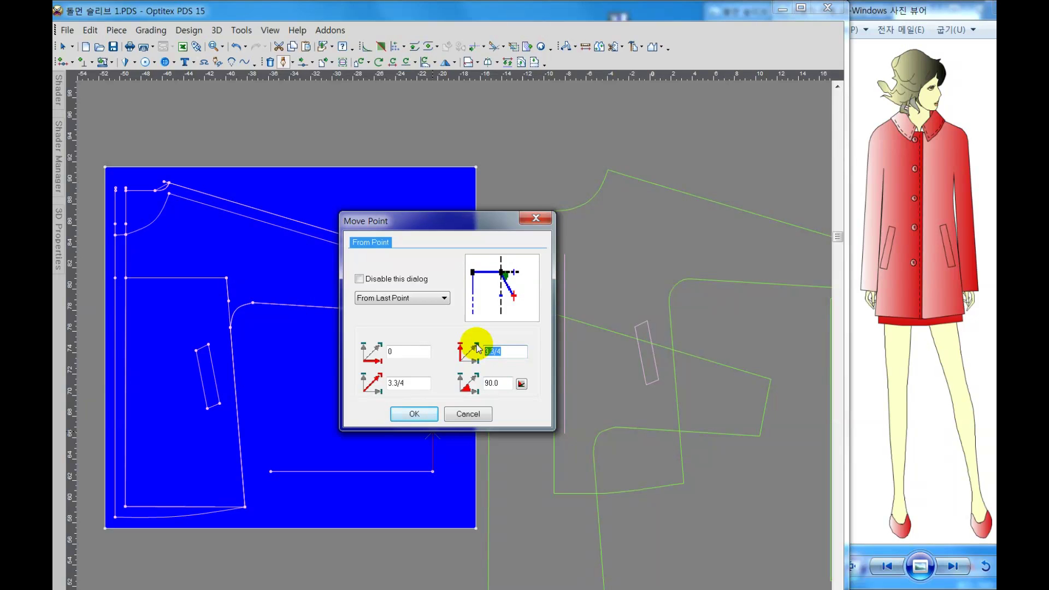
text(3)
click(429, 416)
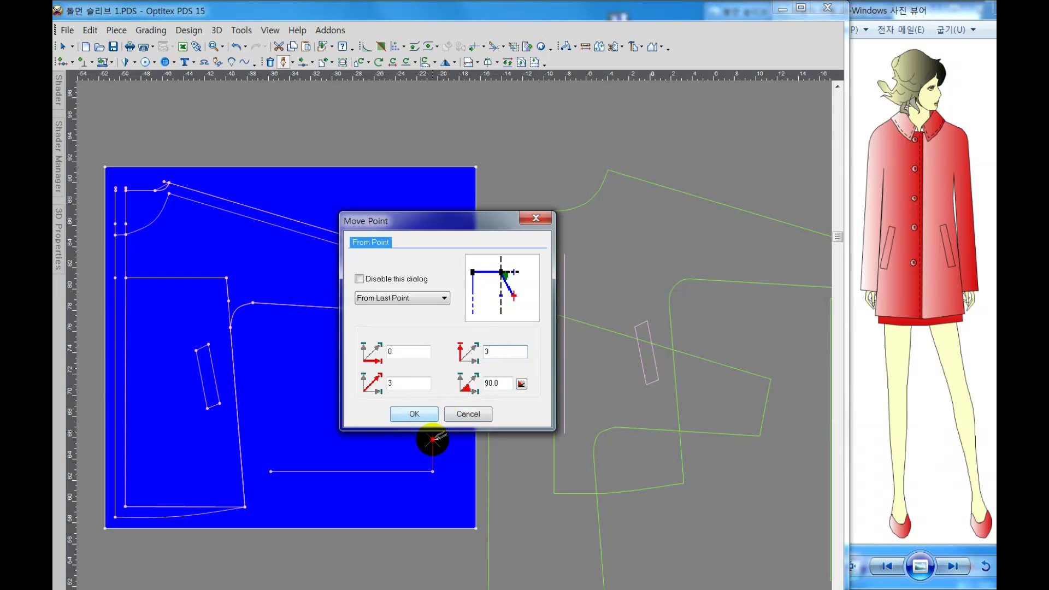
right_click(413, 388)
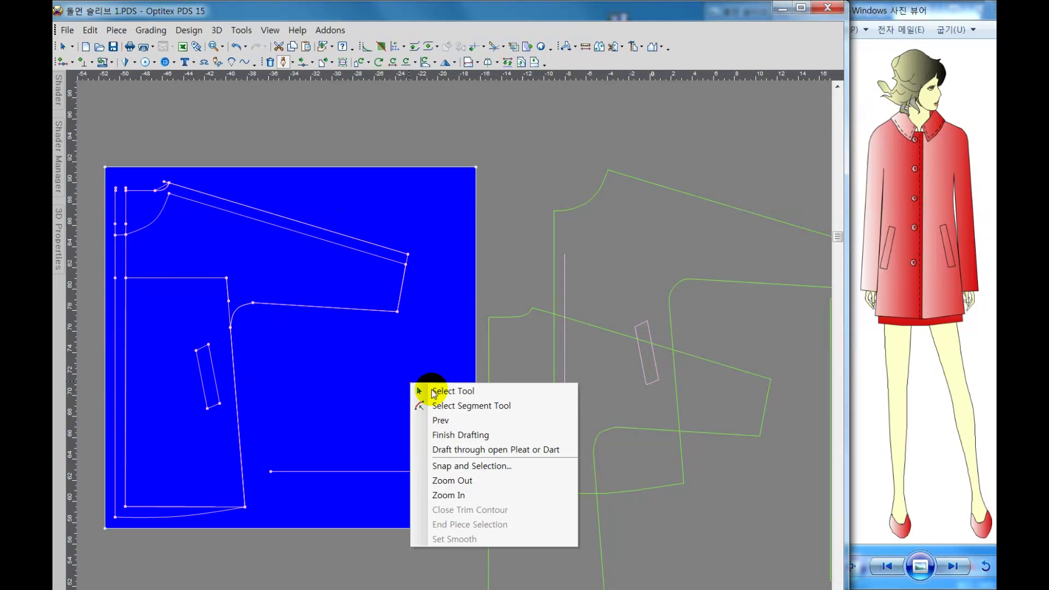
click(429, 389)
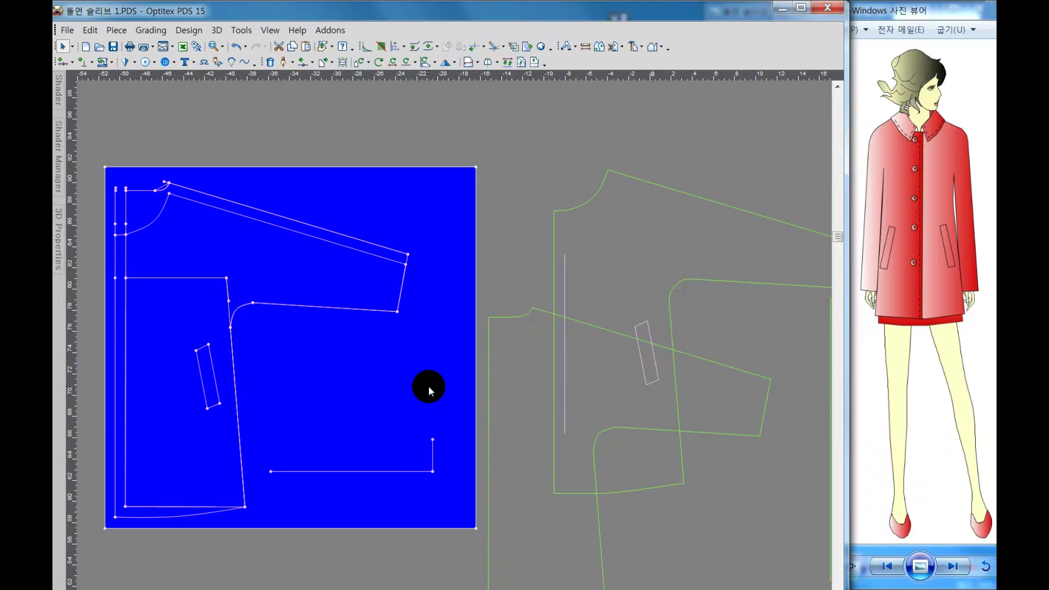
Step: Measure the front-sleeve piece from shoulder vertex to top-left corner: 4 1/4 at 192.7°
click(527, 325)
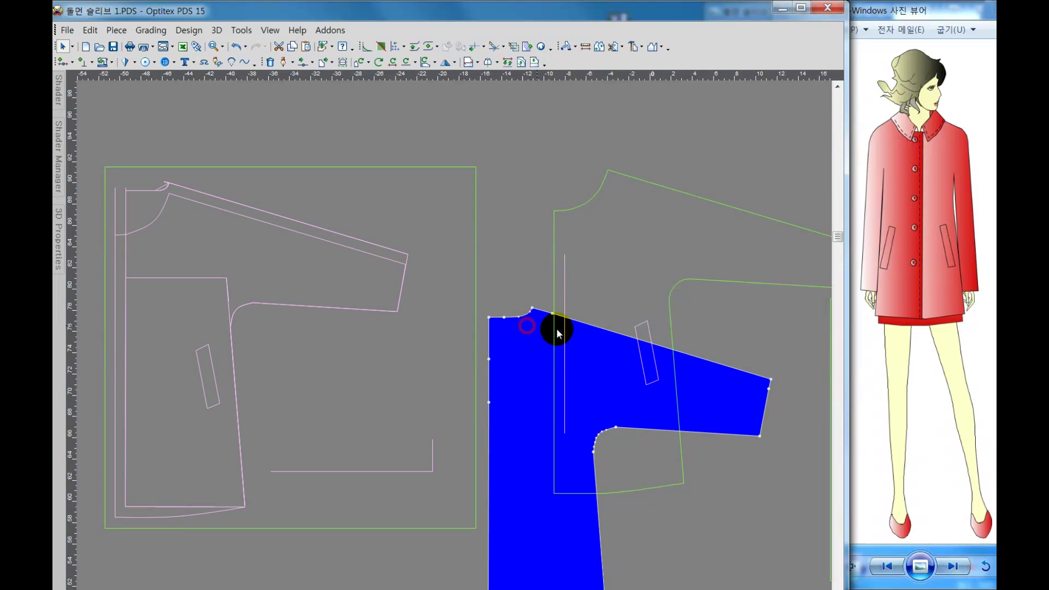
click(585, 46)
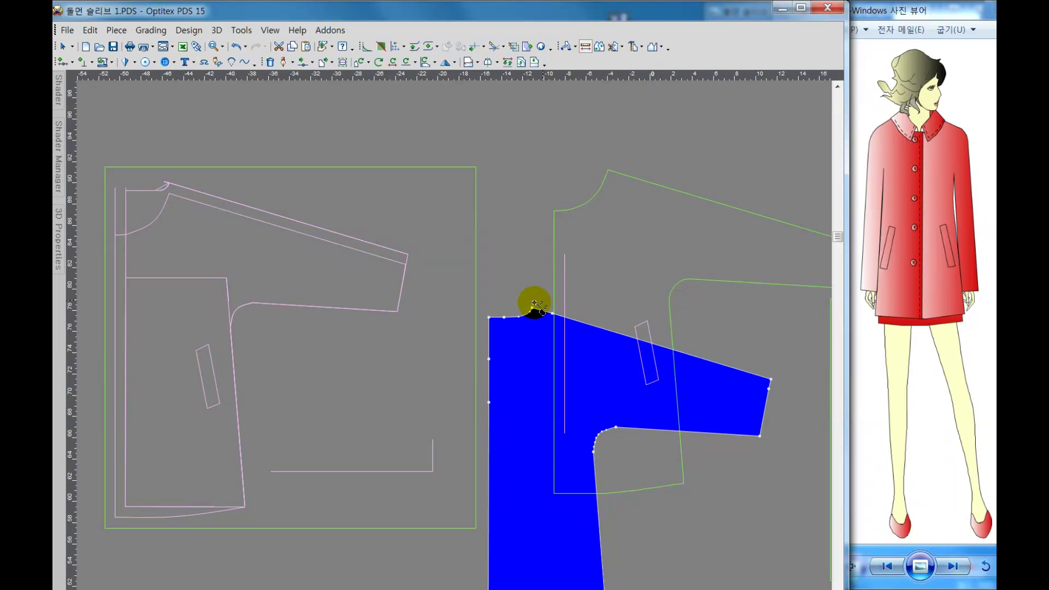
drag(530, 304, 485, 312)
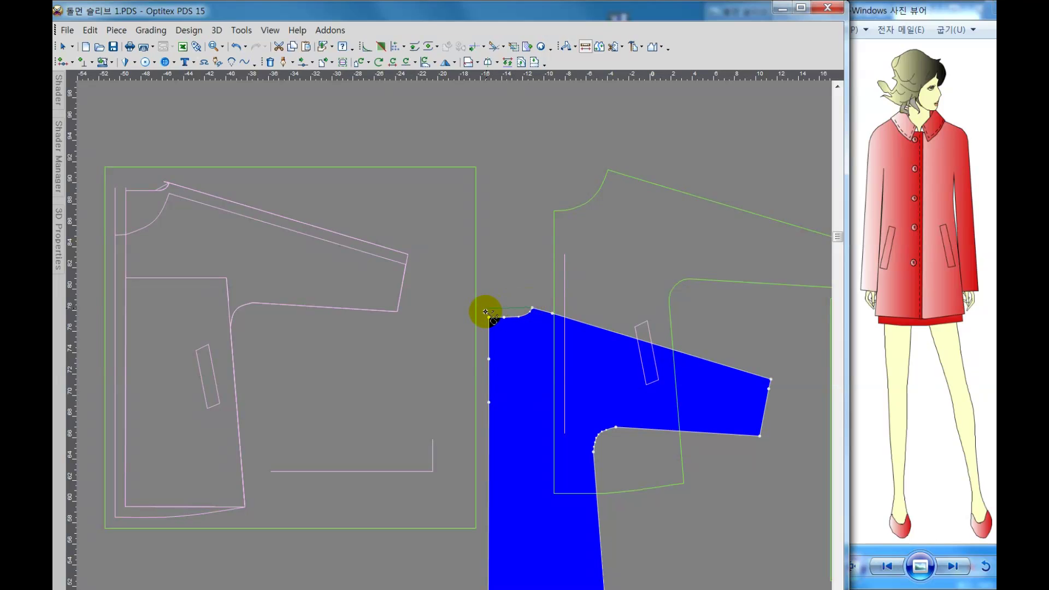
click(489, 316)
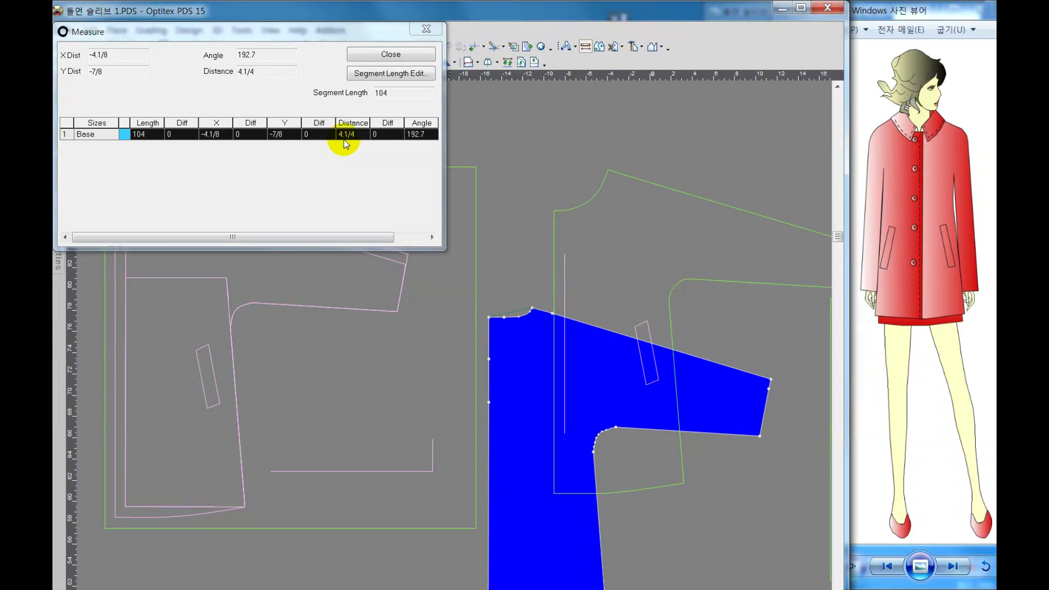
click(414, 331)
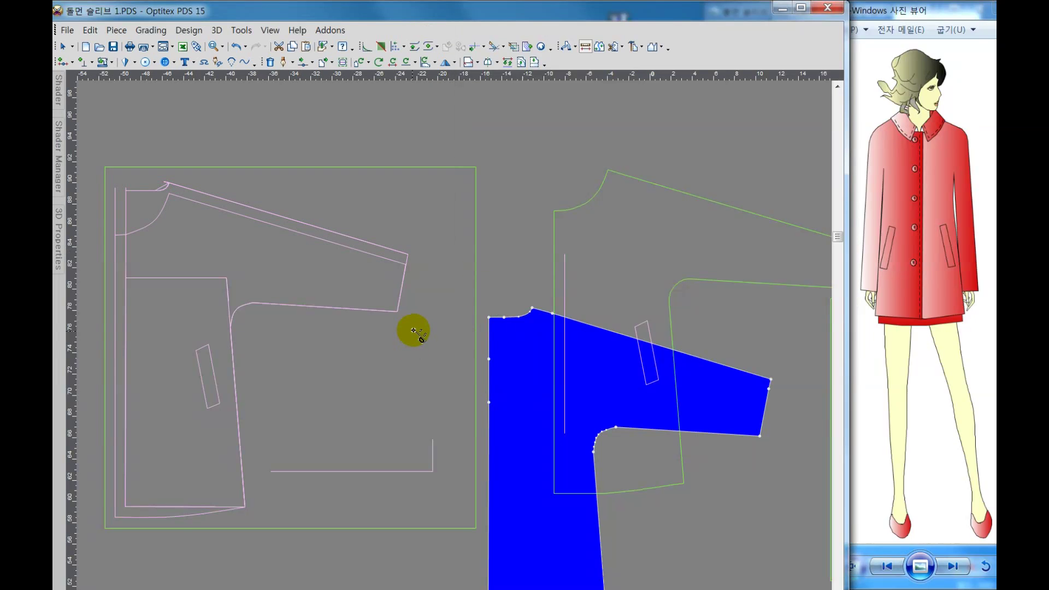
Step: Draft the pocket line's top edge running 4 left from the vertical line's top
right_click(440, 334)
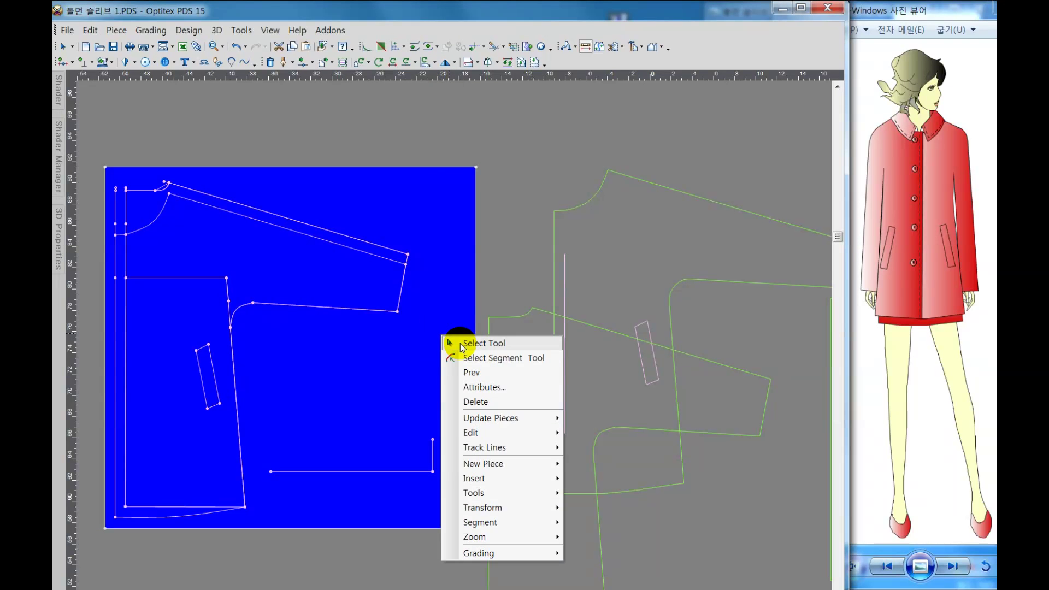
click(335, 101)
click(282, 62)
click(433, 440)
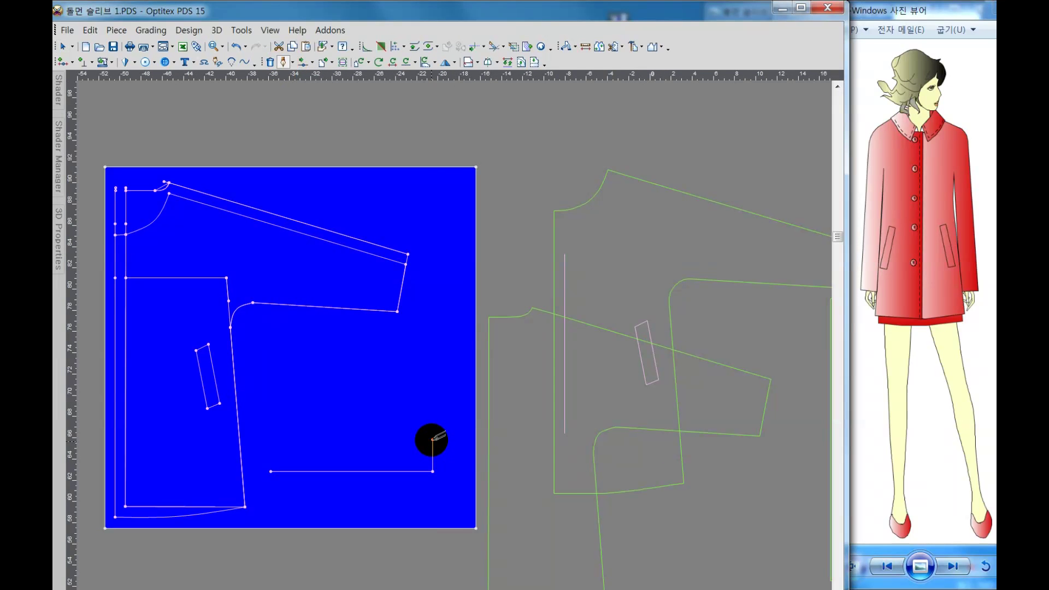
click(426, 411)
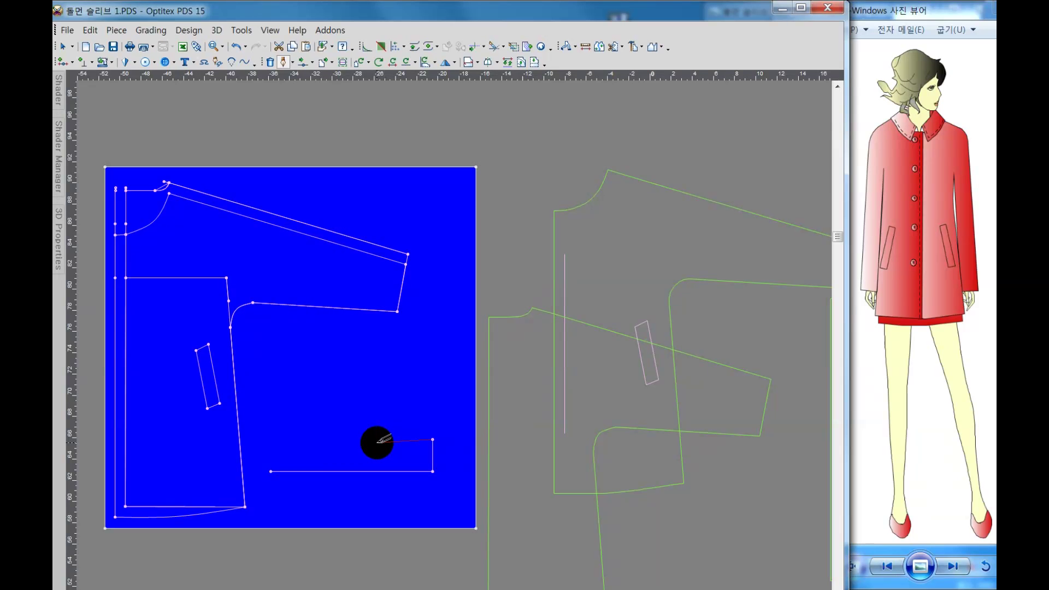
click(377, 441)
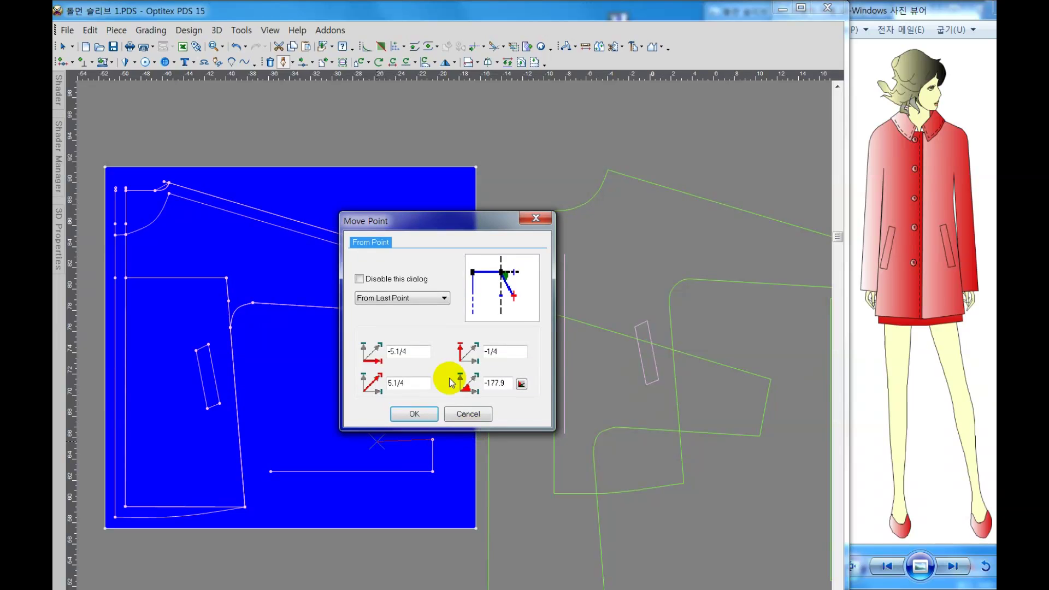
double_click(425, 351)
text(-)
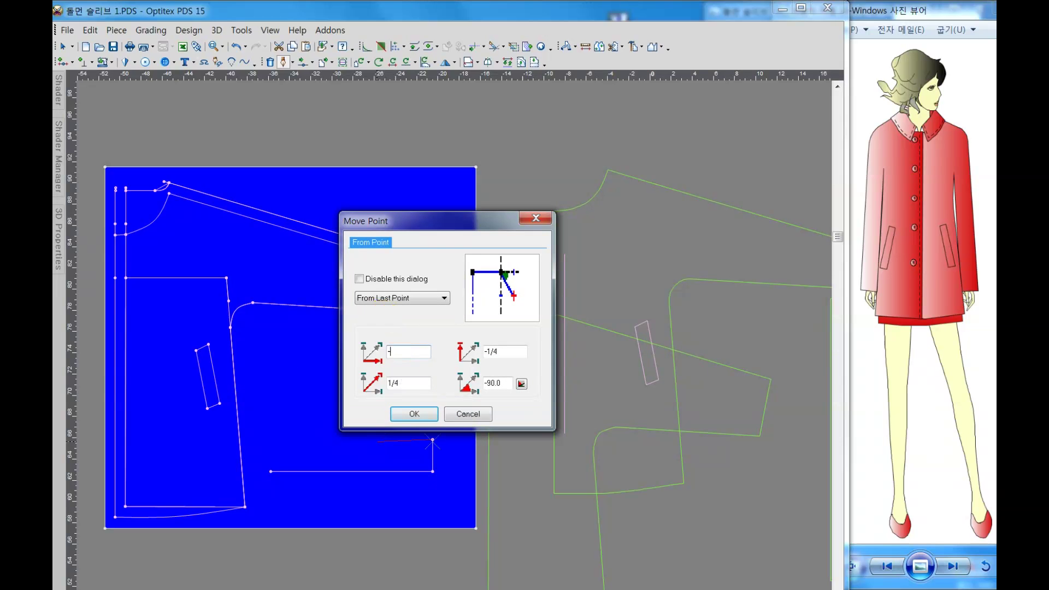
text(4.14)
click(416, 415)
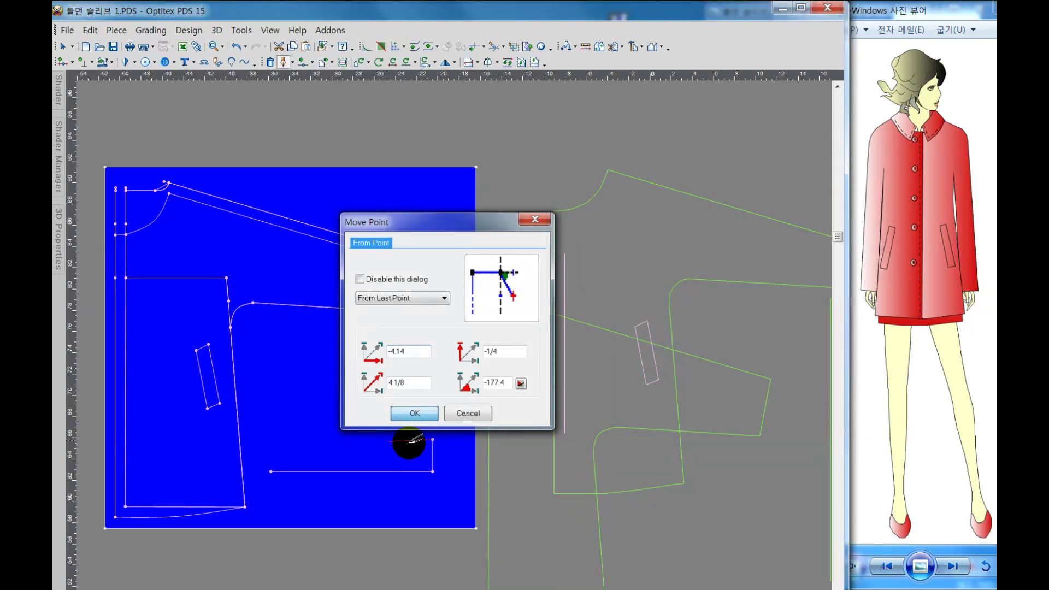
right_click(391, 411)
click(421, 414)
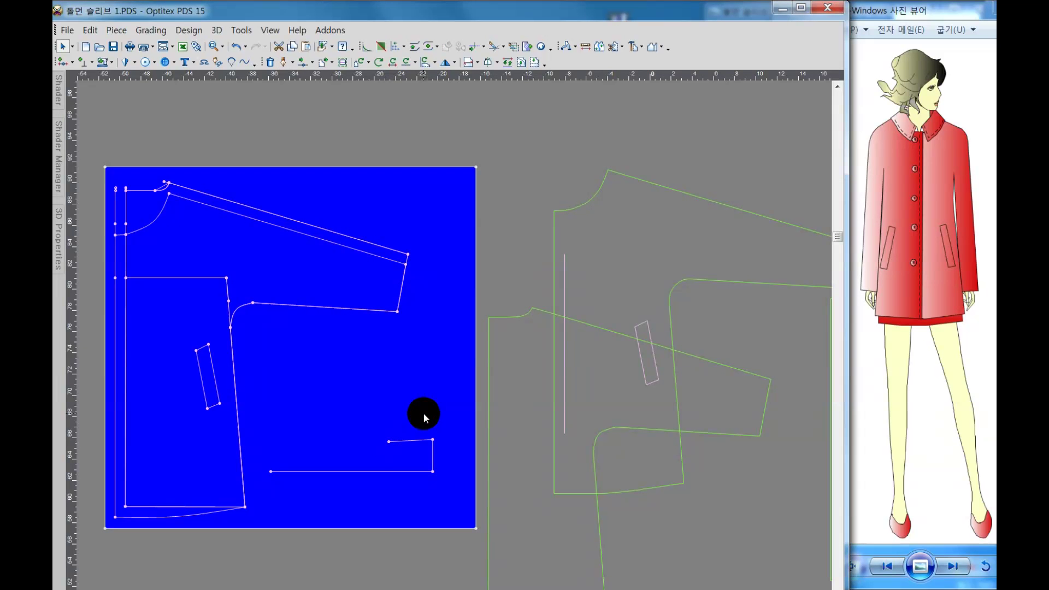
Step: Adjust the short top edge's end point so it rises 1/8
click(301, 62)
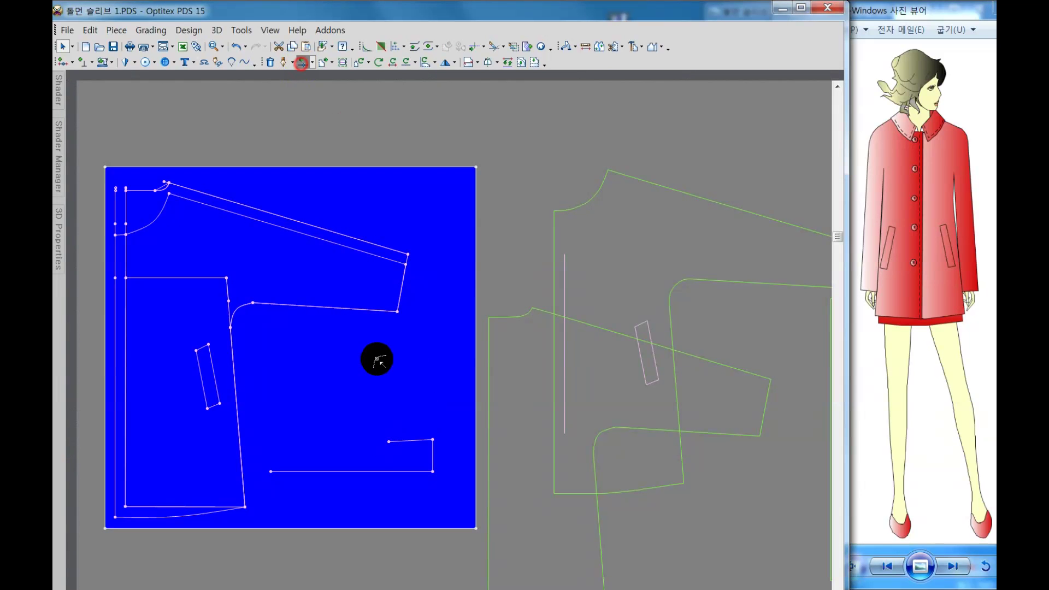
click(387, 439)
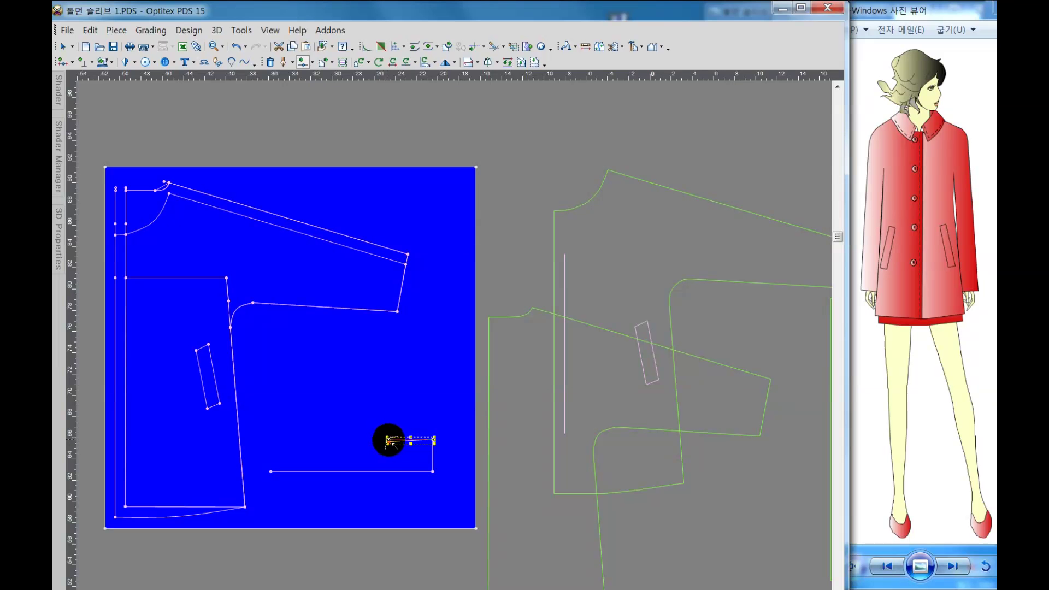
click(403, 419)
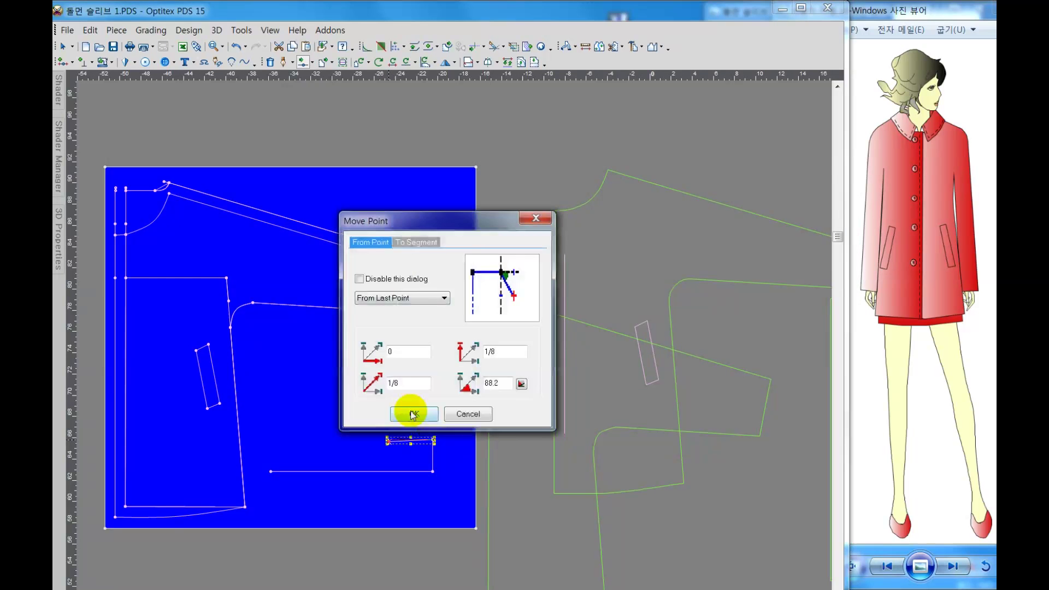
right_click(414, 376)
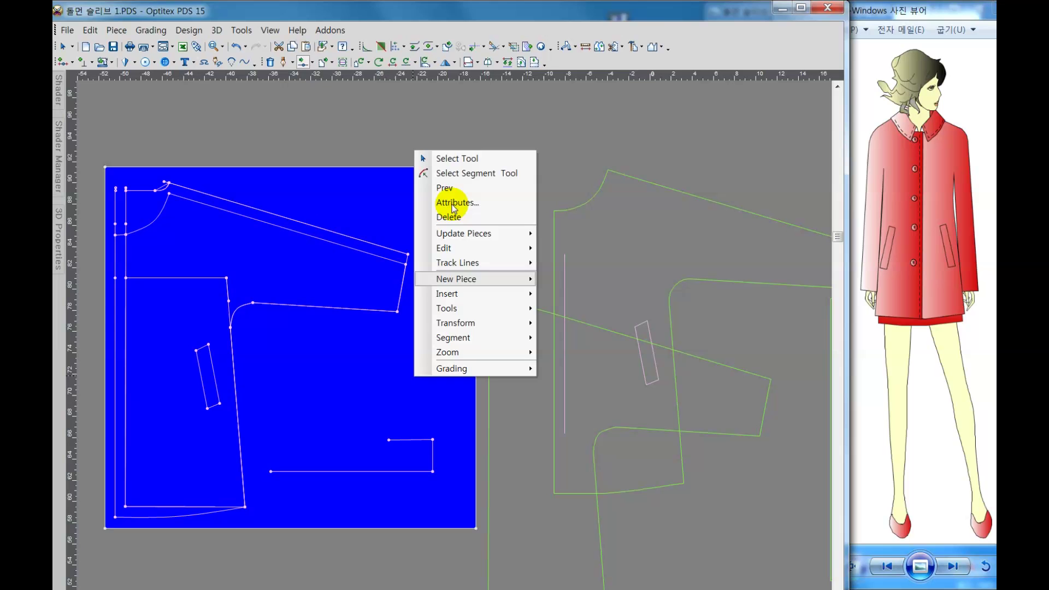
click(456, 159)
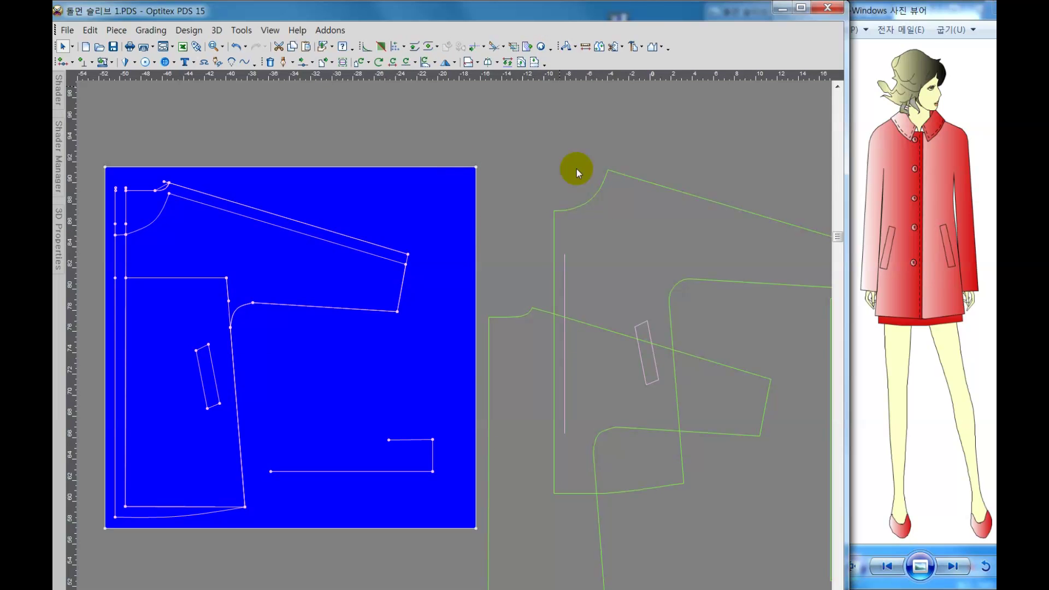
click(595, 227)
click(585, 47)
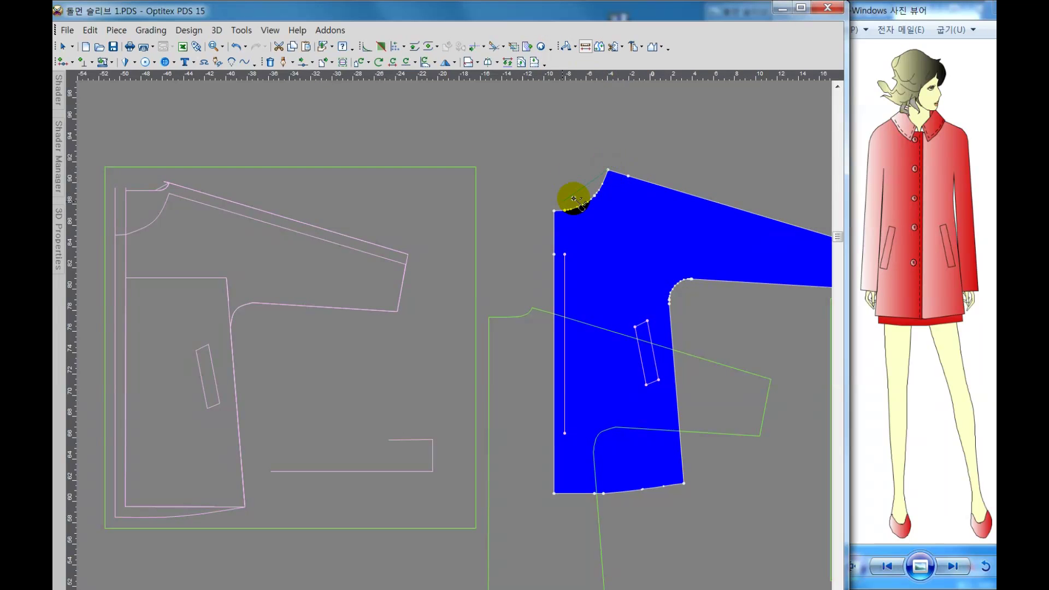
click(608, 170)
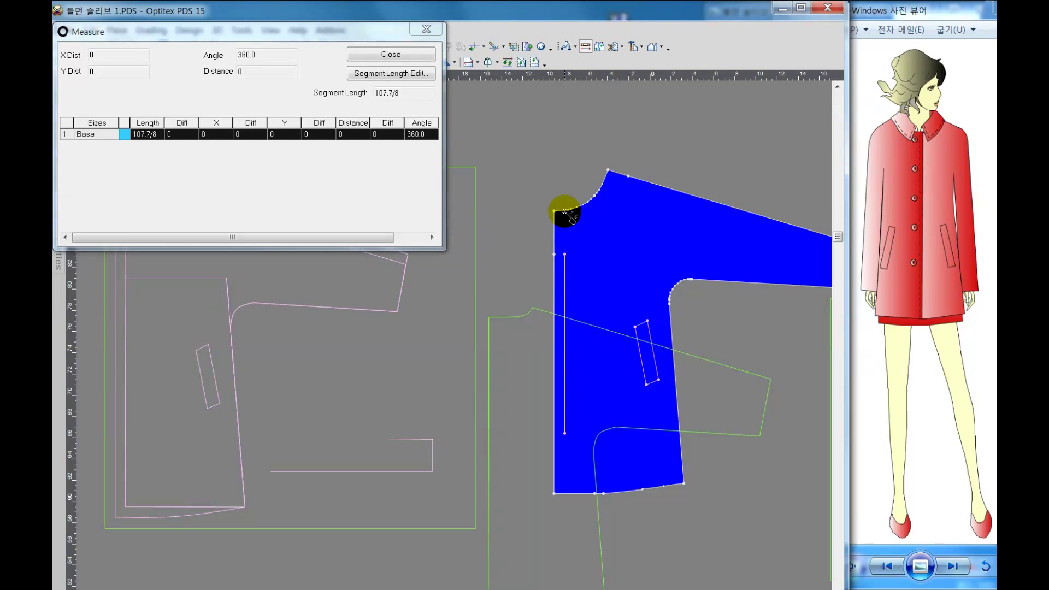
right_click(565, 213)
click(613, 226)
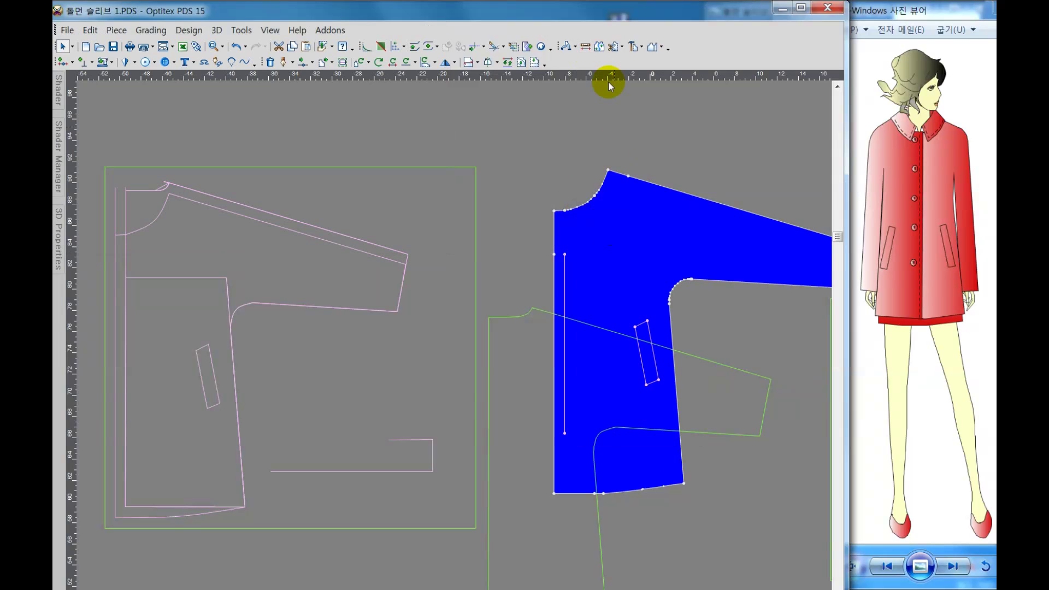
click(585, 47)
drag(581, 217, 570, 217)
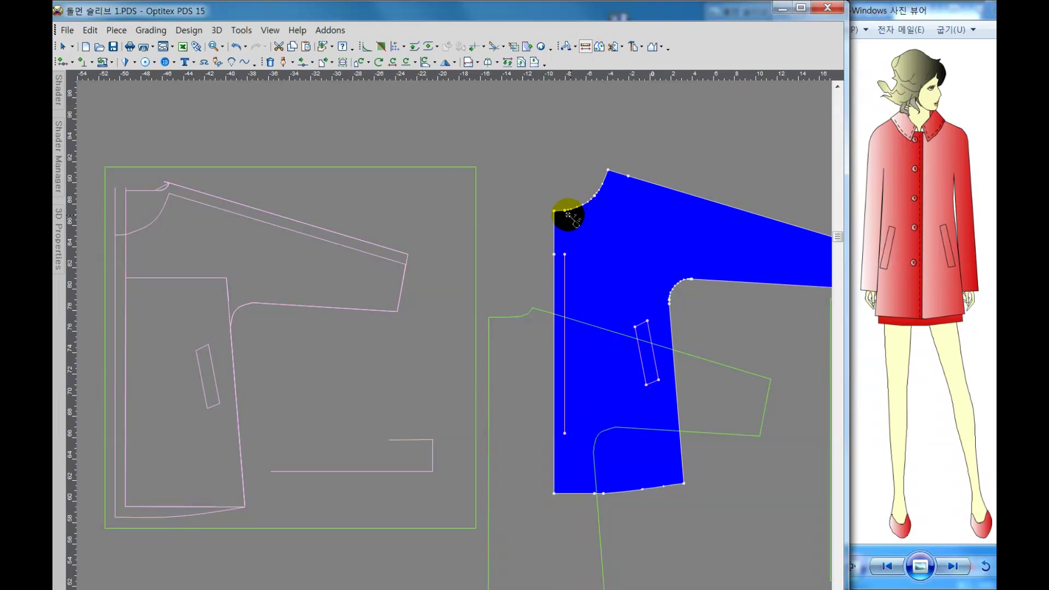
right_click(568, 216)
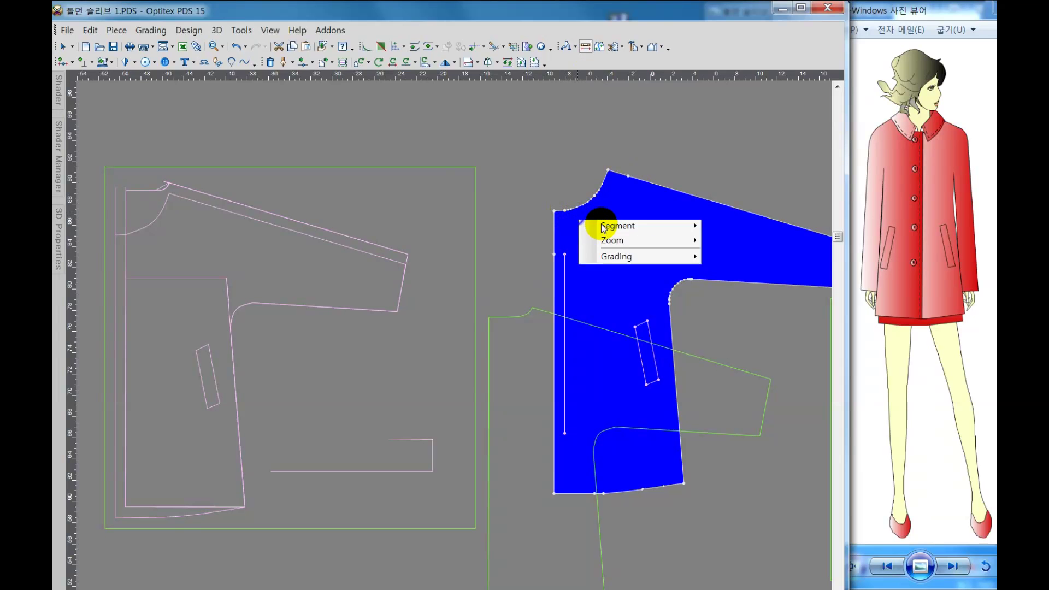
click(552, 197)
click(82, 62)
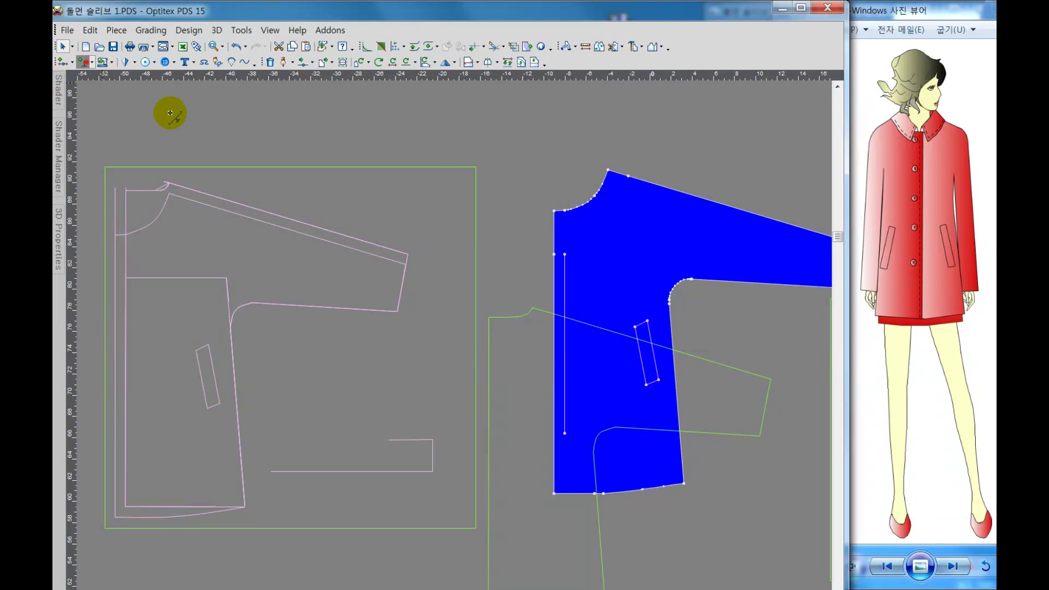
click(564, 213)
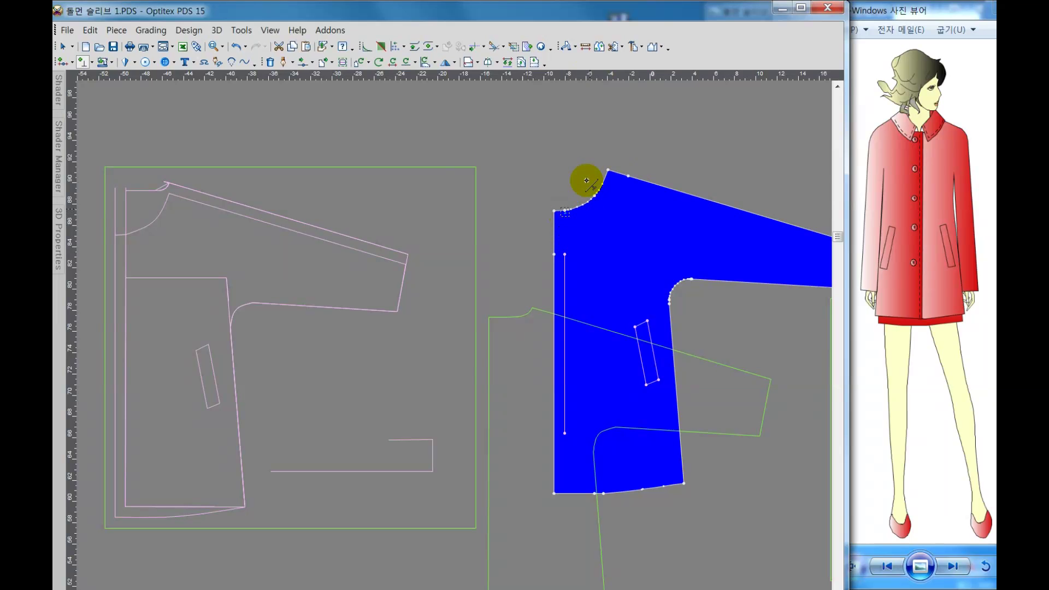
right_click(585, 176)
click(609, 187)
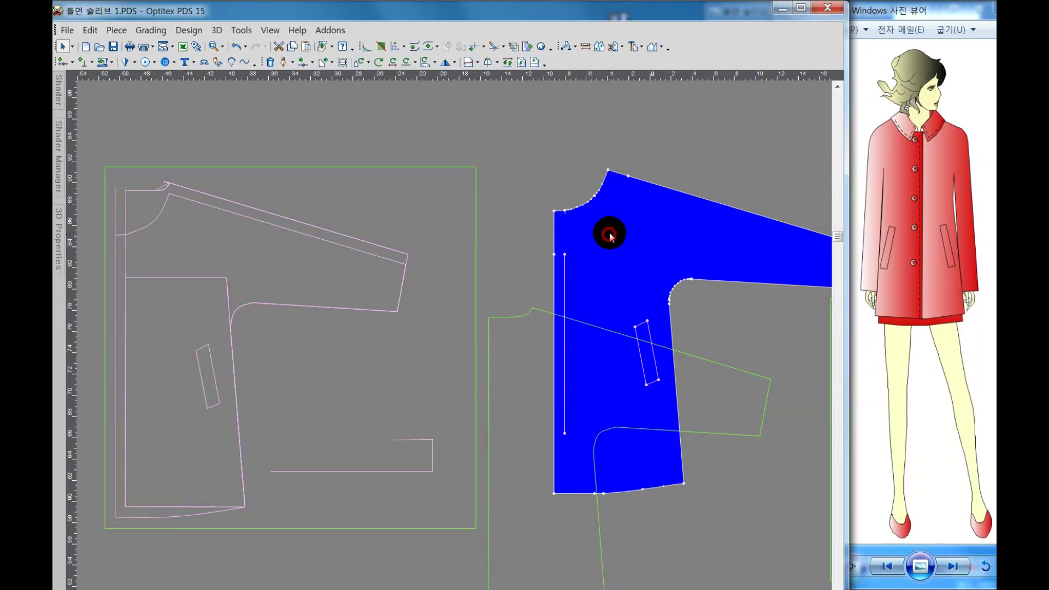
scroll(604, 226, up, 1)
scroll(454, 345, up, 1)
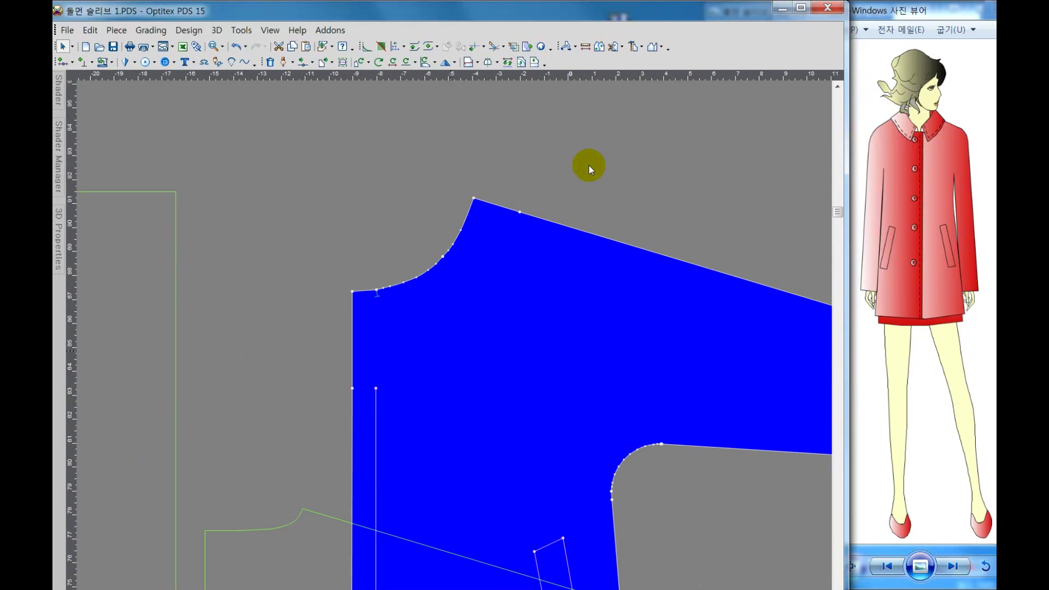
click(585, 48)
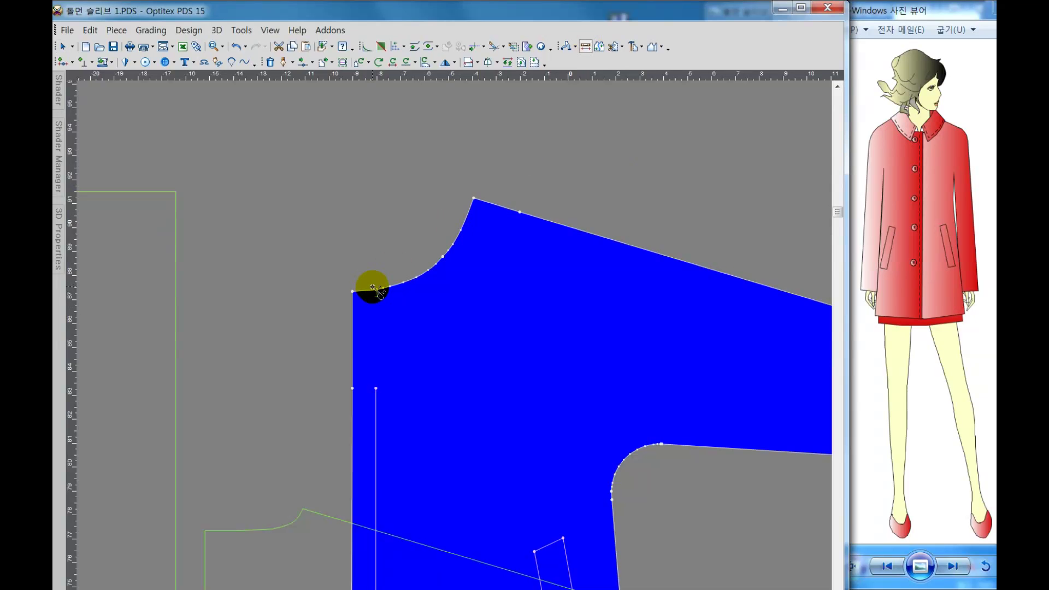
drag(376, 287, 473, 198)
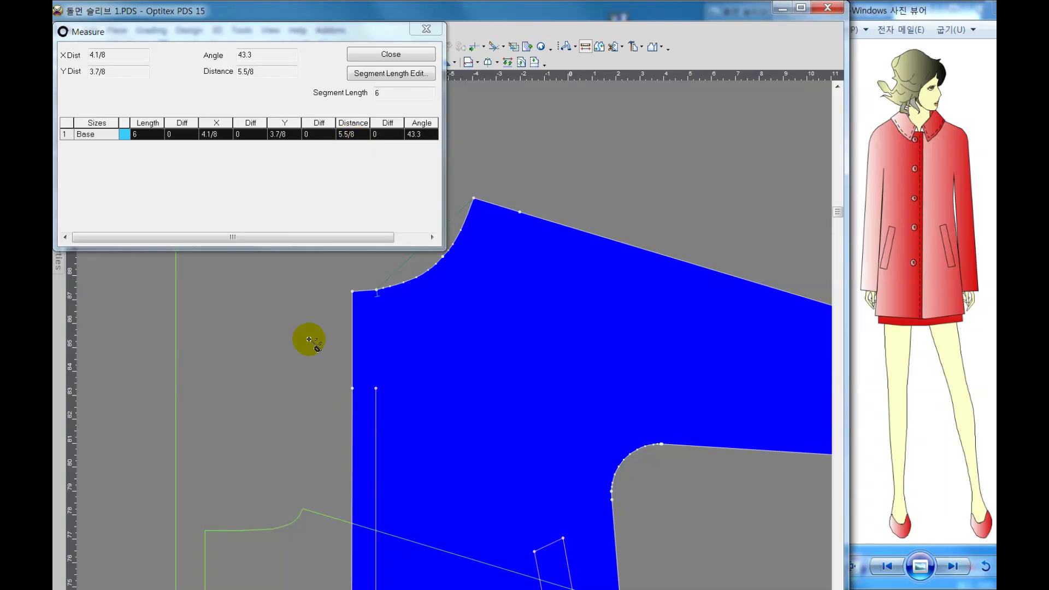
scroll(452, 345, down, 1)
click(355, 340)
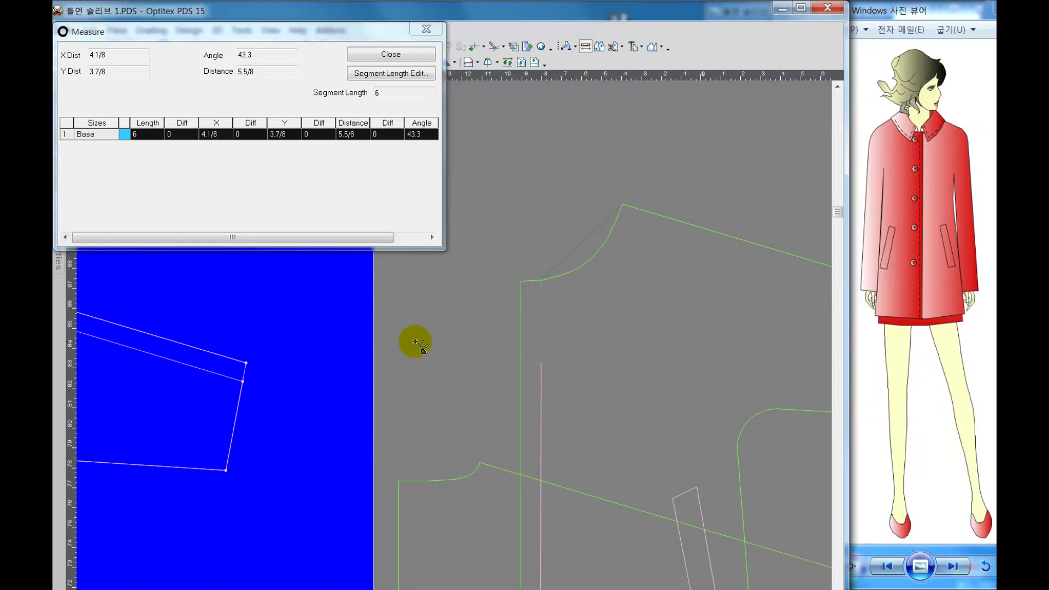
right_click(418, 339)
click(427, 366)
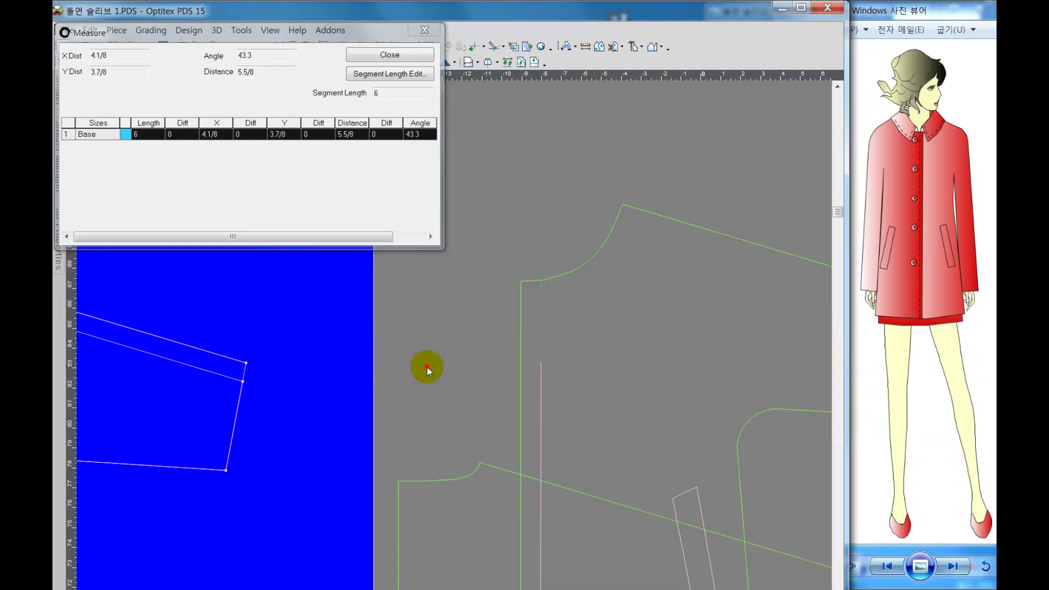
scroll(454, 344, down, 1)
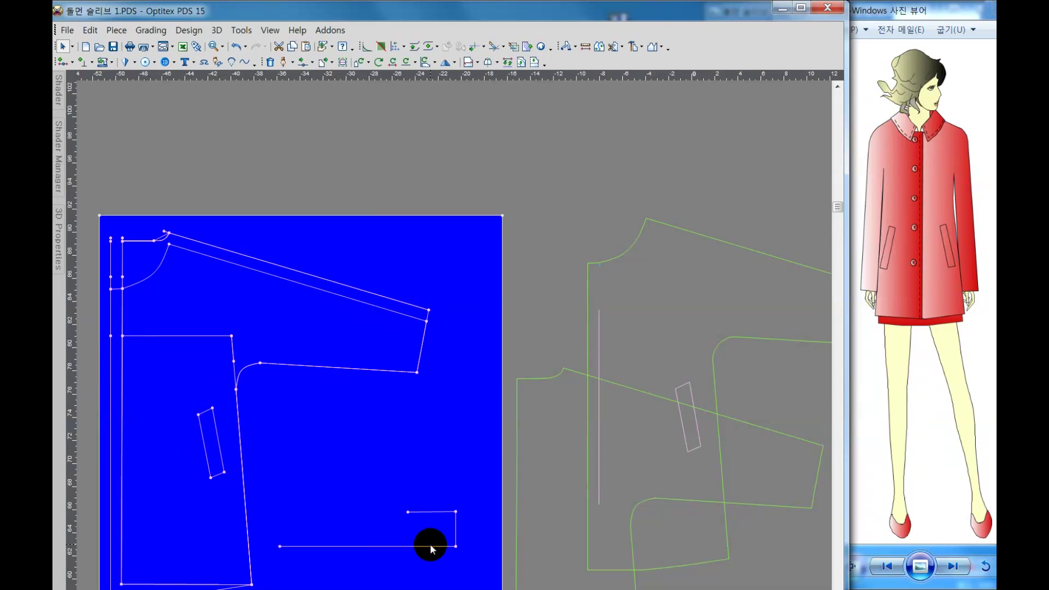
Step: Draft a slanted line from the pocket line's upper-left end to 5.58 along the bottom edge
scroll(454, 344, up, 1)
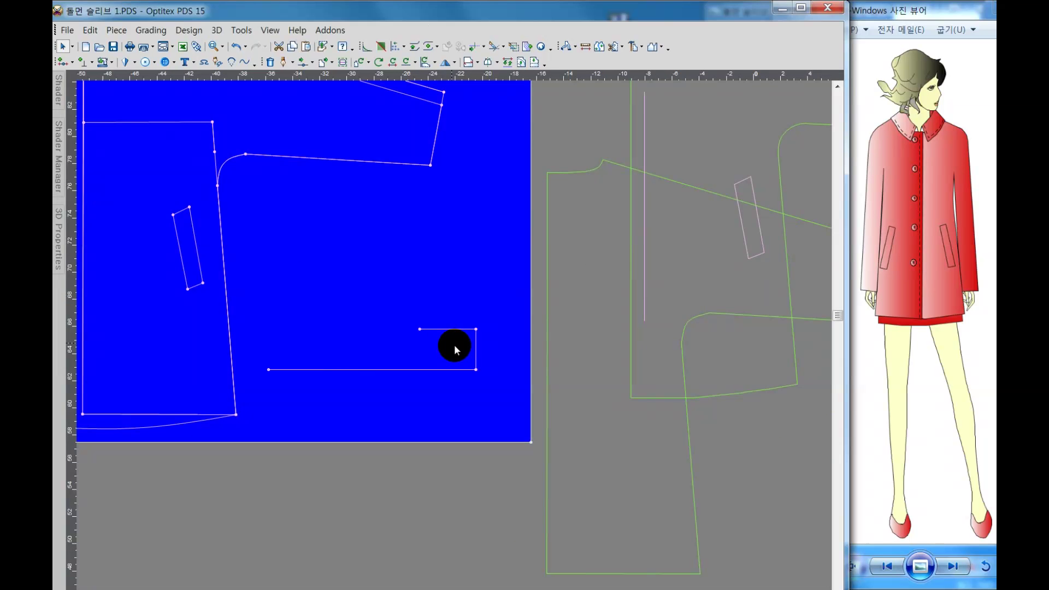
scroll(454, 344, up, 1)
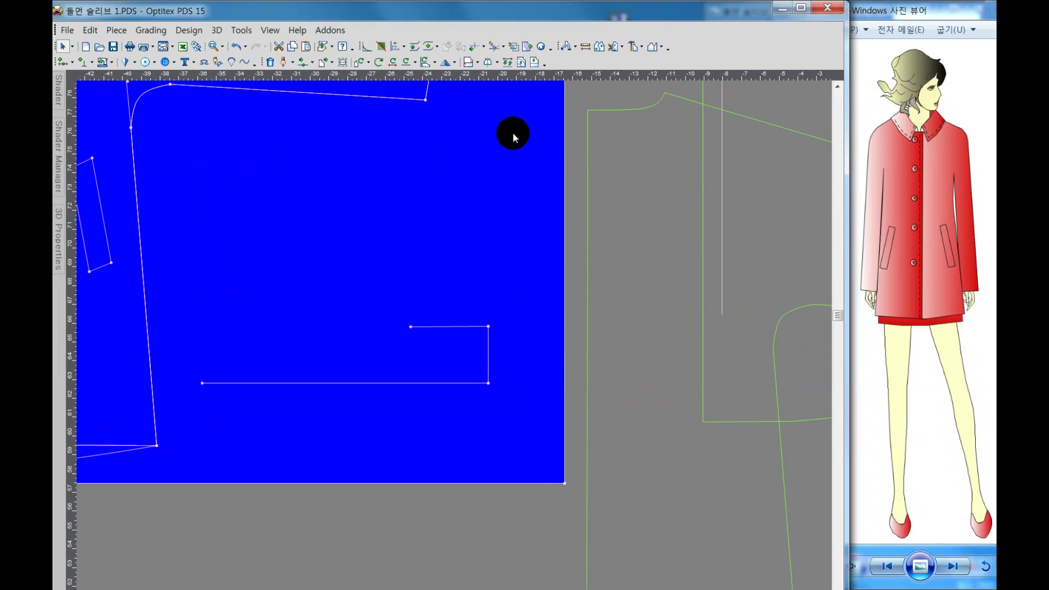
click(283, 61)
click(410, 326)
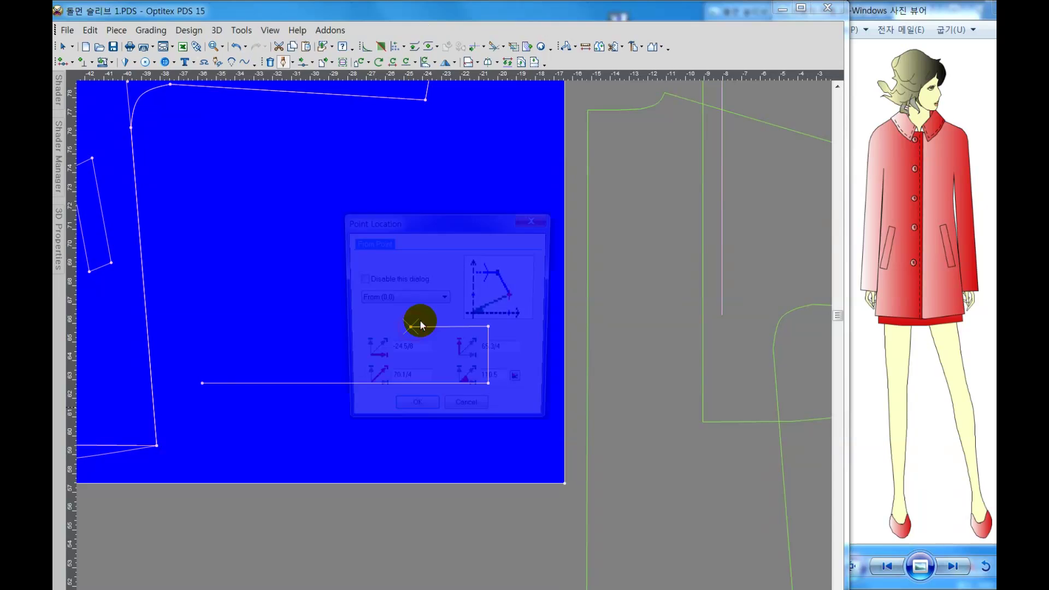
key(Return)
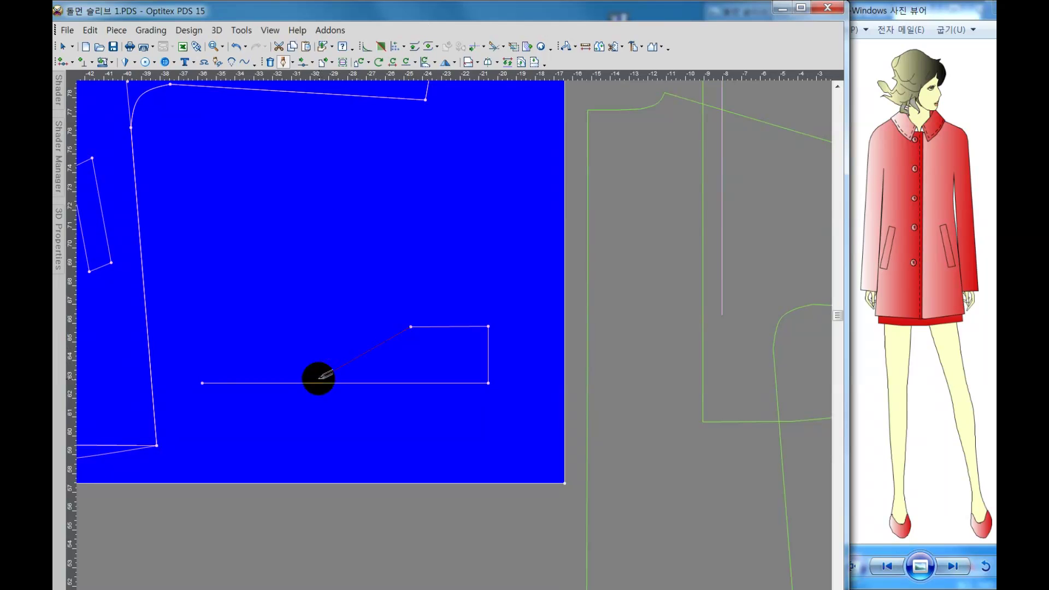
click(314, 382)
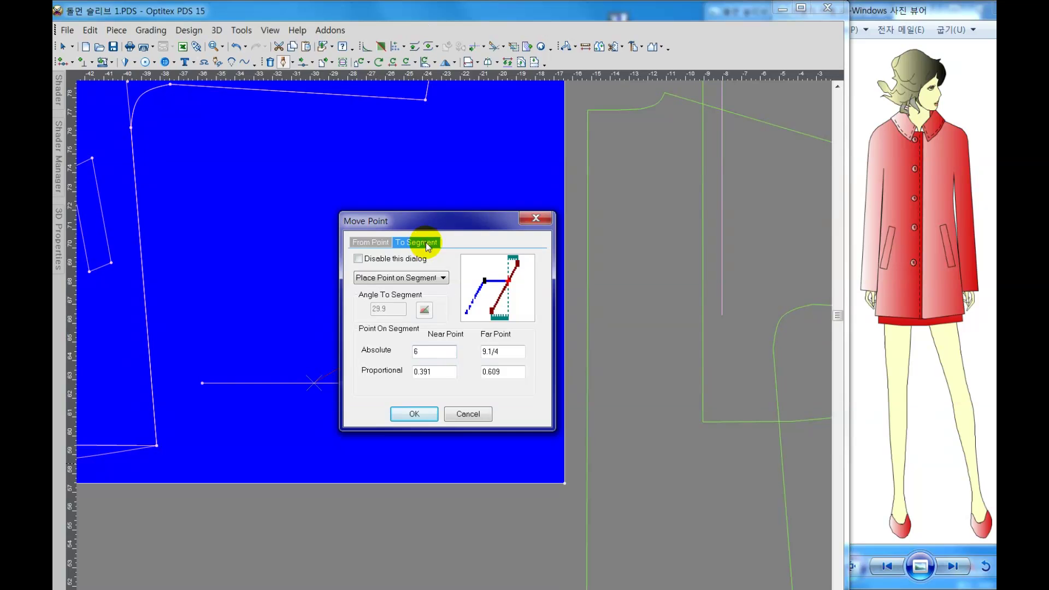
double_click(433, 351)
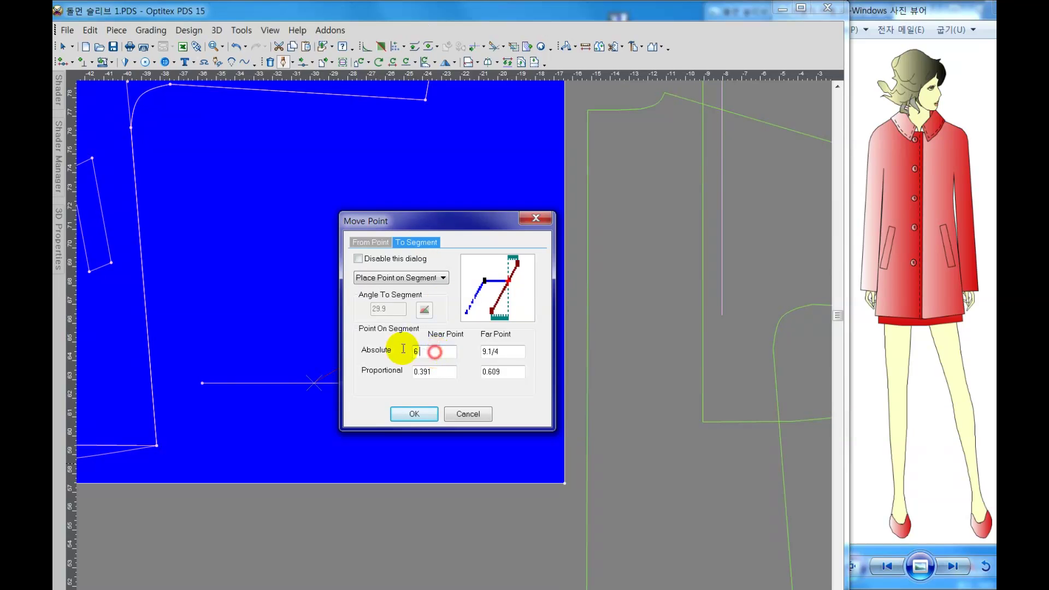
text(5.58)
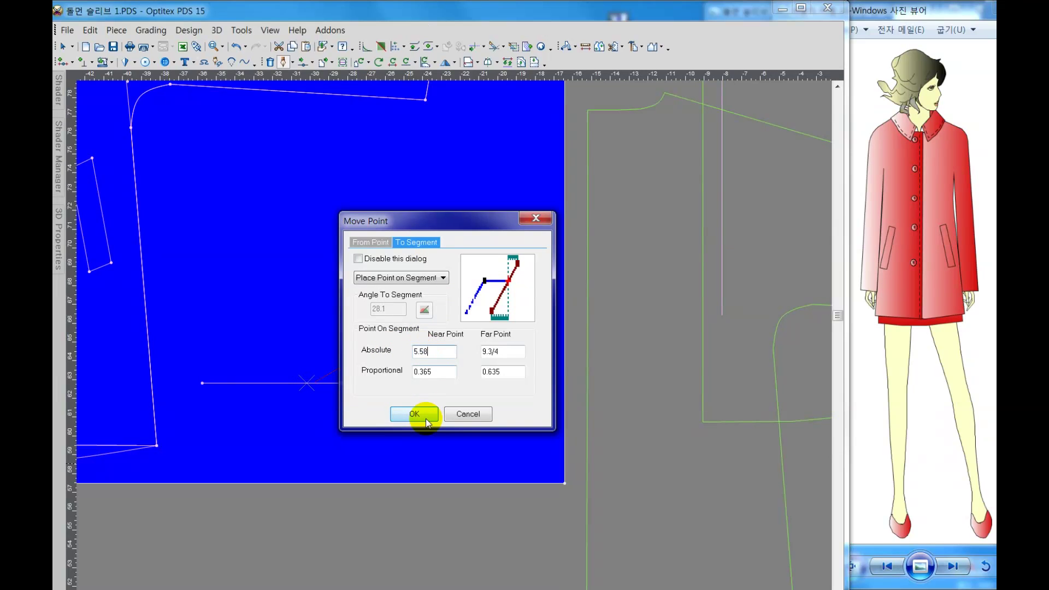
click(414, 413)
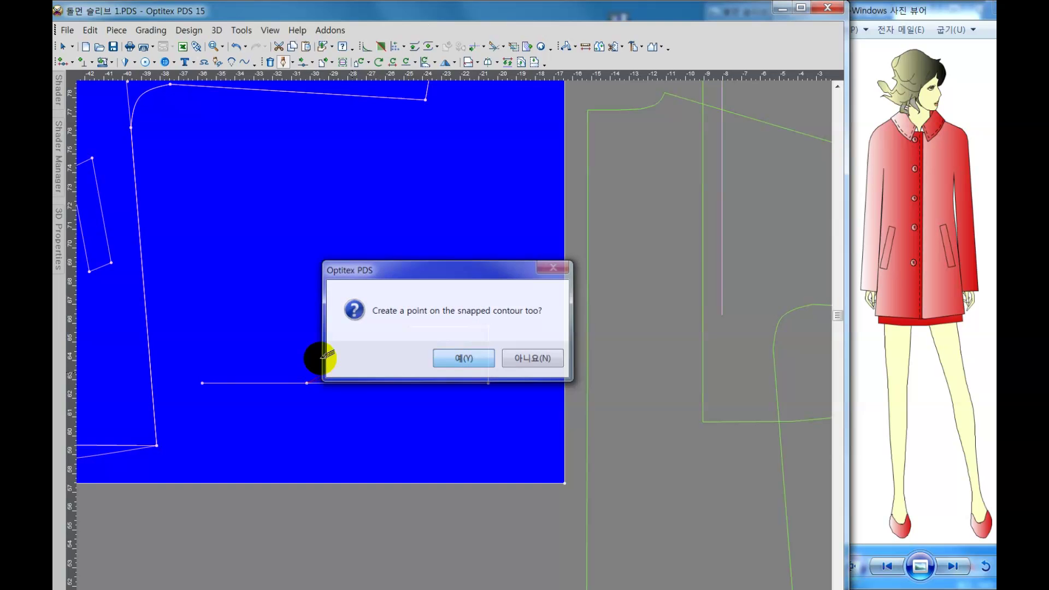
key(Return)
right_click(309, 344)
click(321, 352)
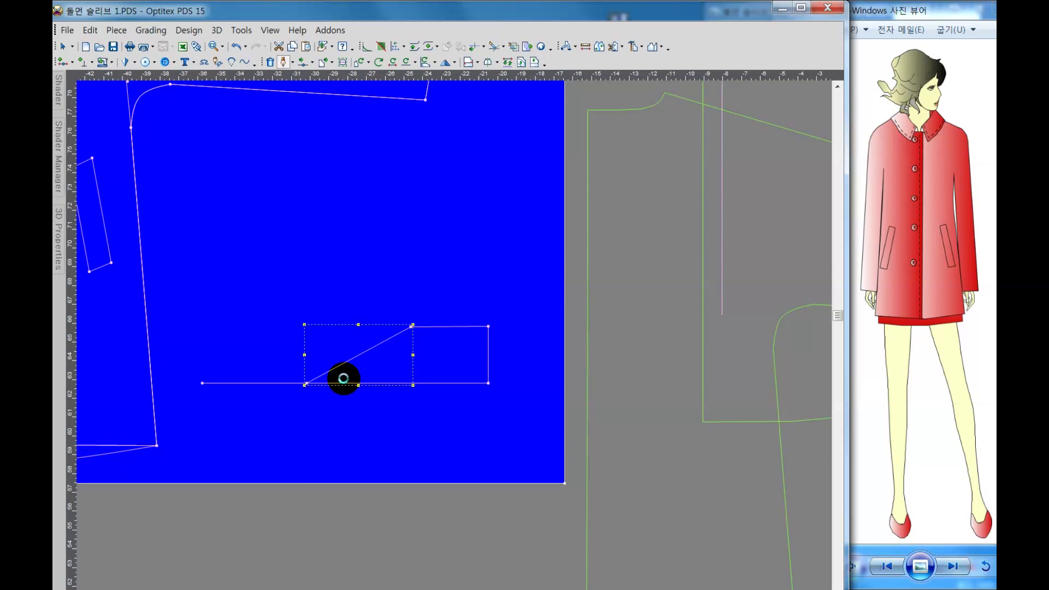
click(402, 438)
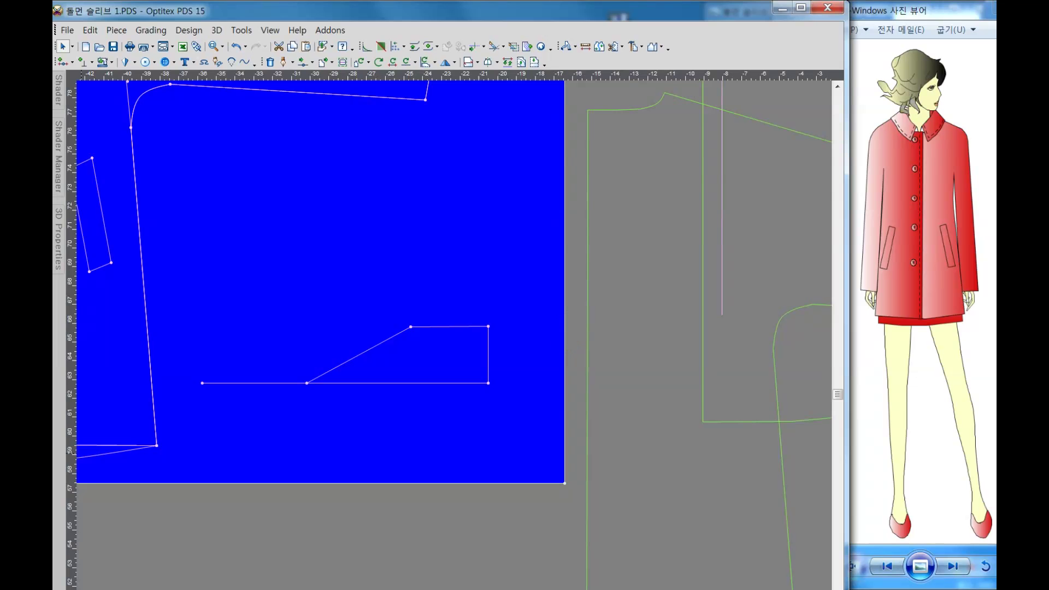
Step: Draft a 3.5-long vertical line straight up from the pocket shape's upper-right corner
click(285, 63)
drag(488, 326, 433, 396)
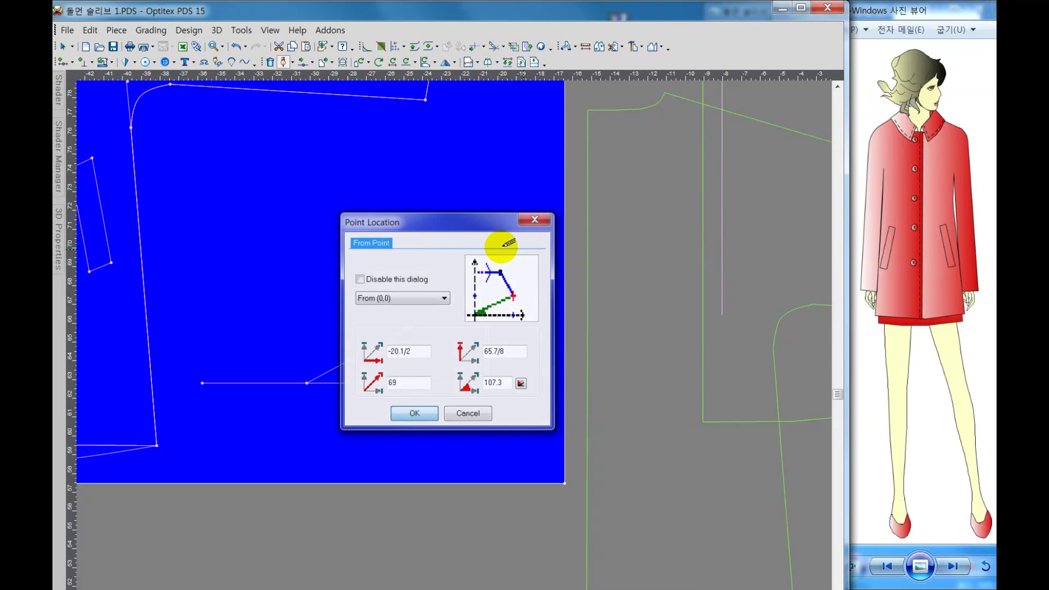
key(Return)
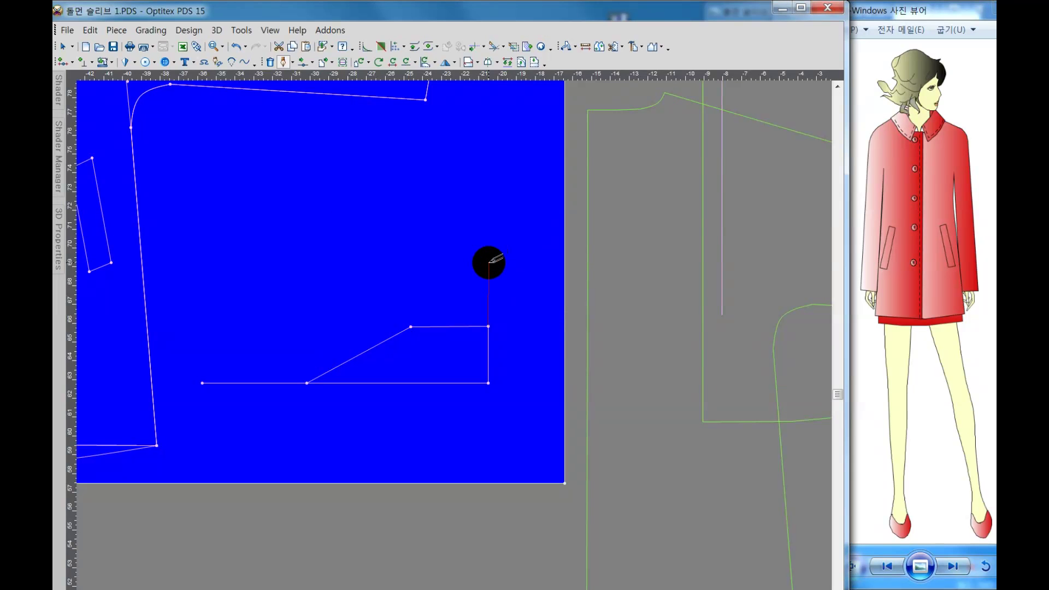
click(488, 263)
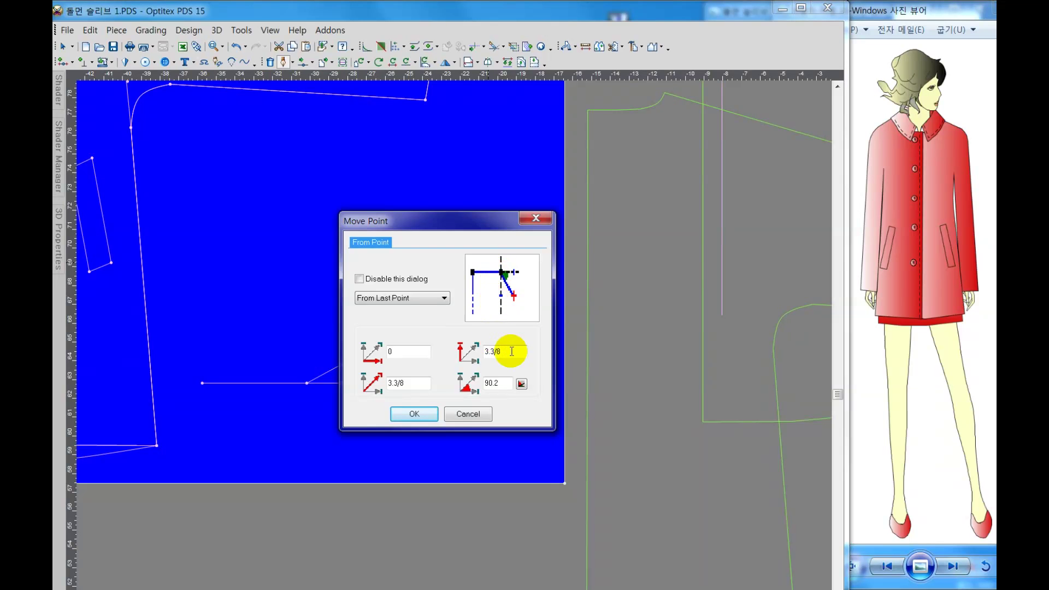
double_click(497, 351)
text(3.5)
click(418, 414)
click(489, 269)
key(Return)
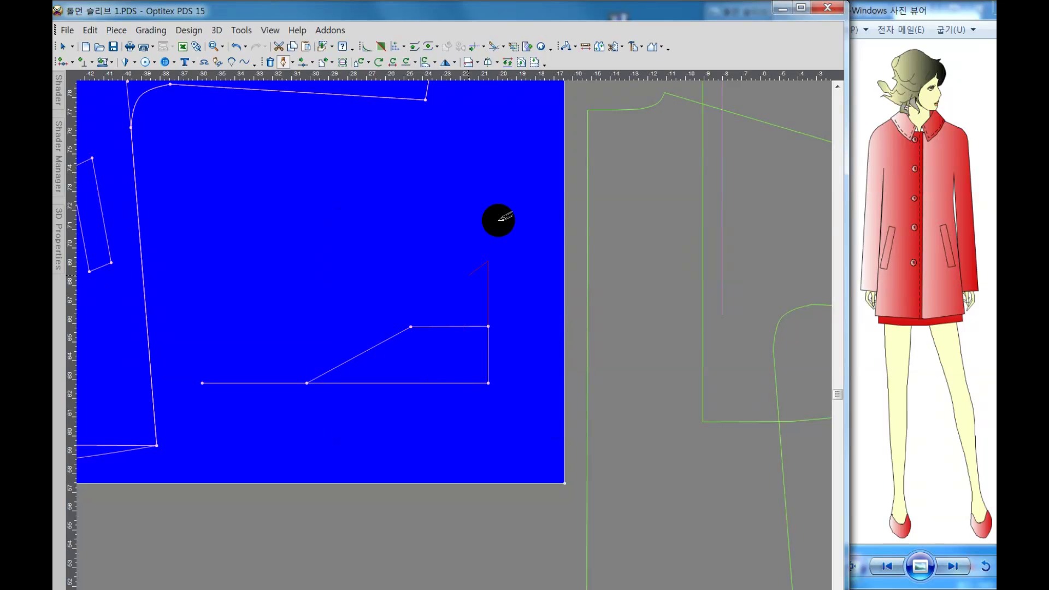
right_click(493, 226)
click(493, 226)
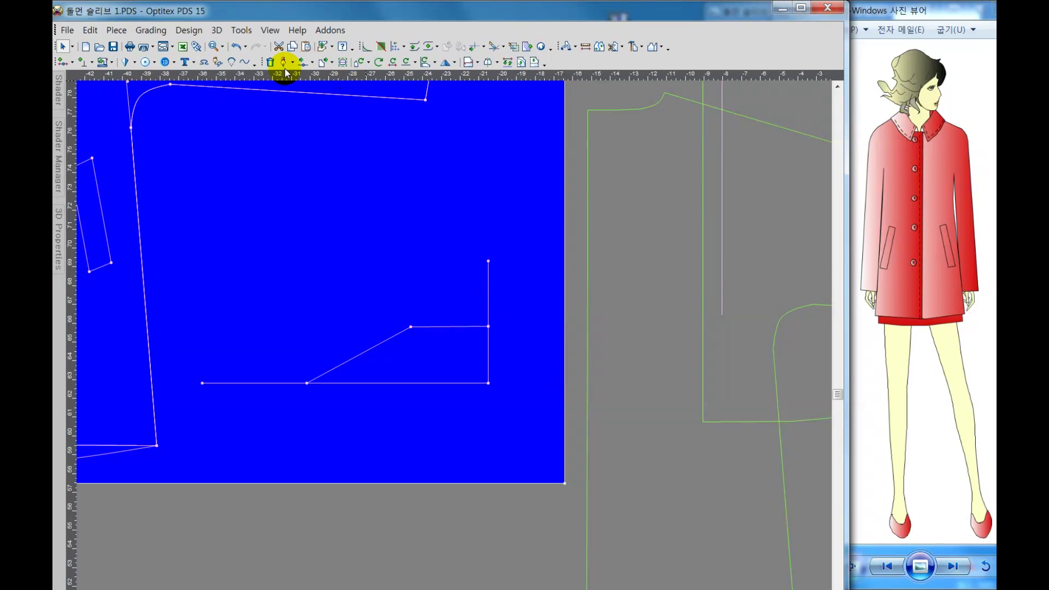
Step: Round the slanted-line and top-edge corner with a 10 5/8-radius arc snapped to both segments
click(233, 62)
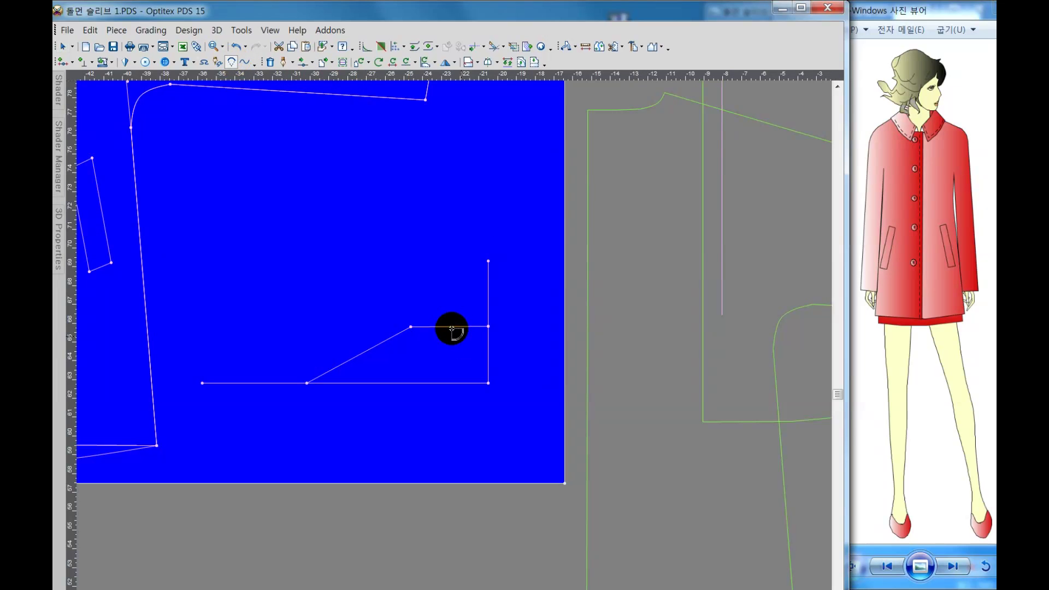
drag(451, 327, 411, 355)
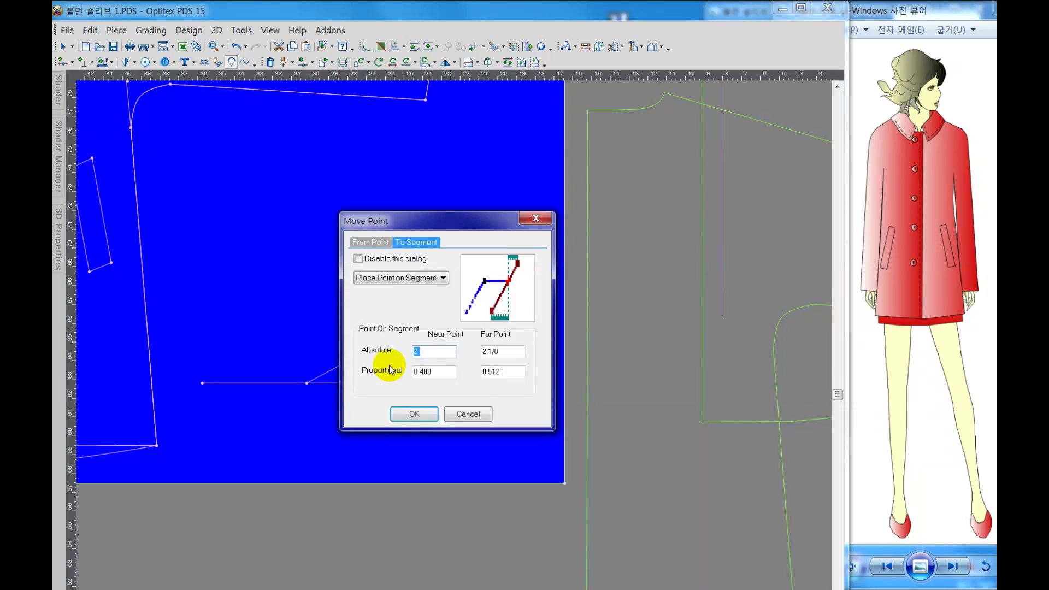
click(415, 412)
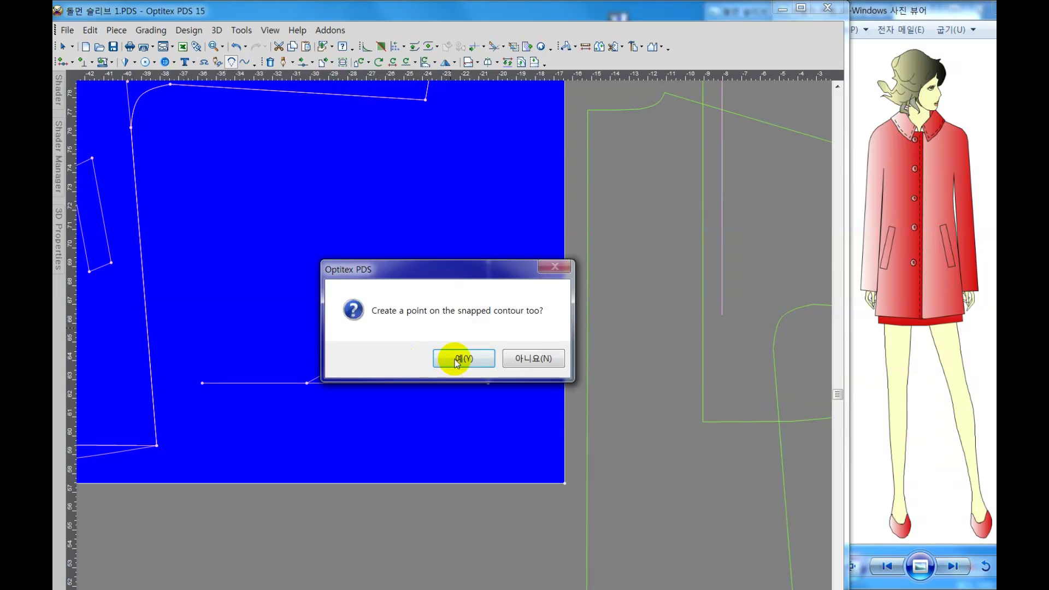
click(430, 360)
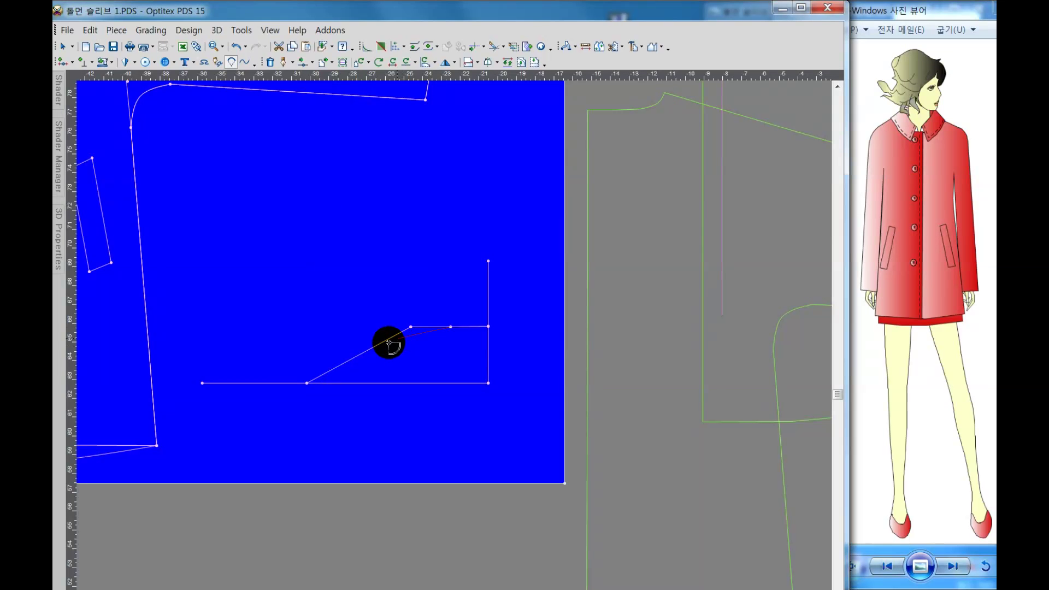
drag(381, 353, 382, 358)
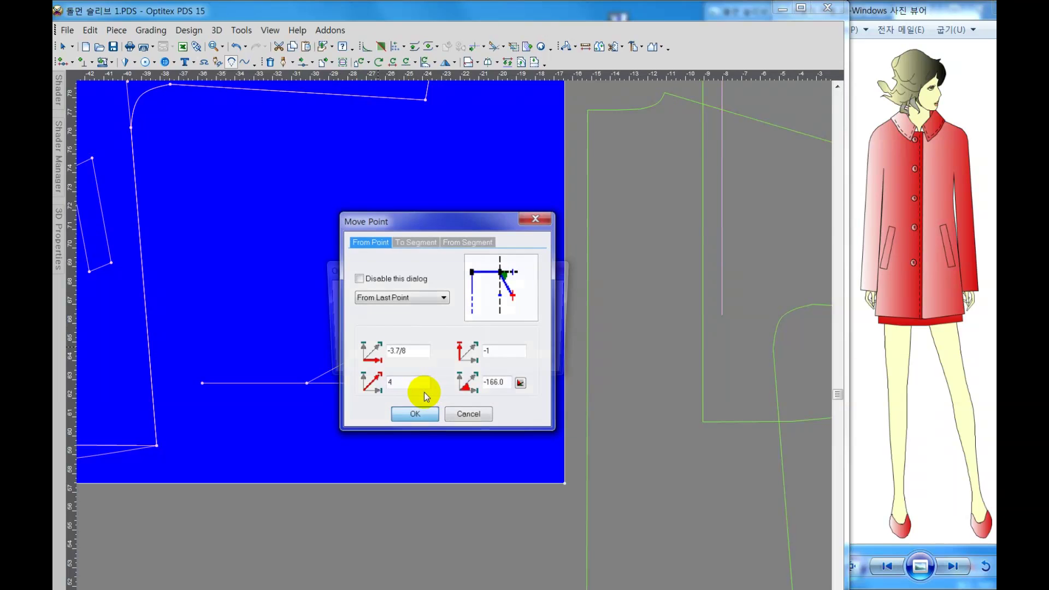
click(423, 415)
click(450, 361)
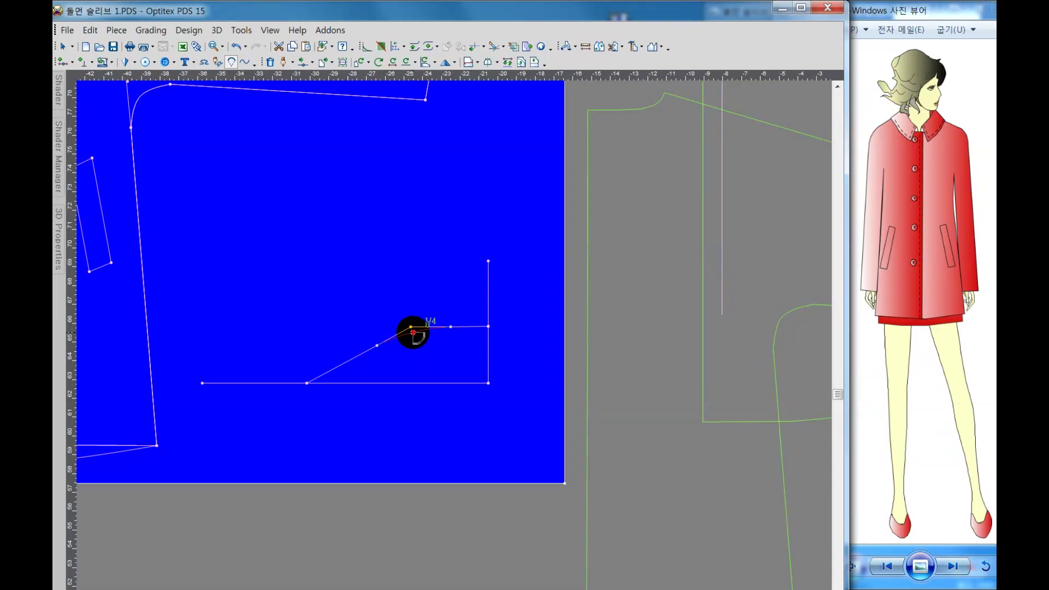
click(414, 333)
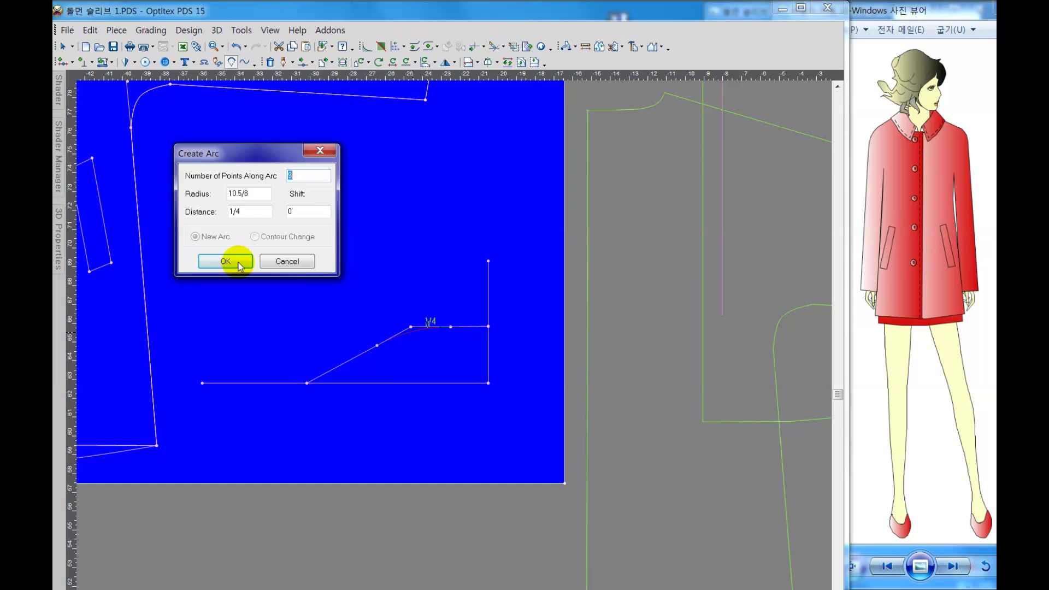
click(239, 263)
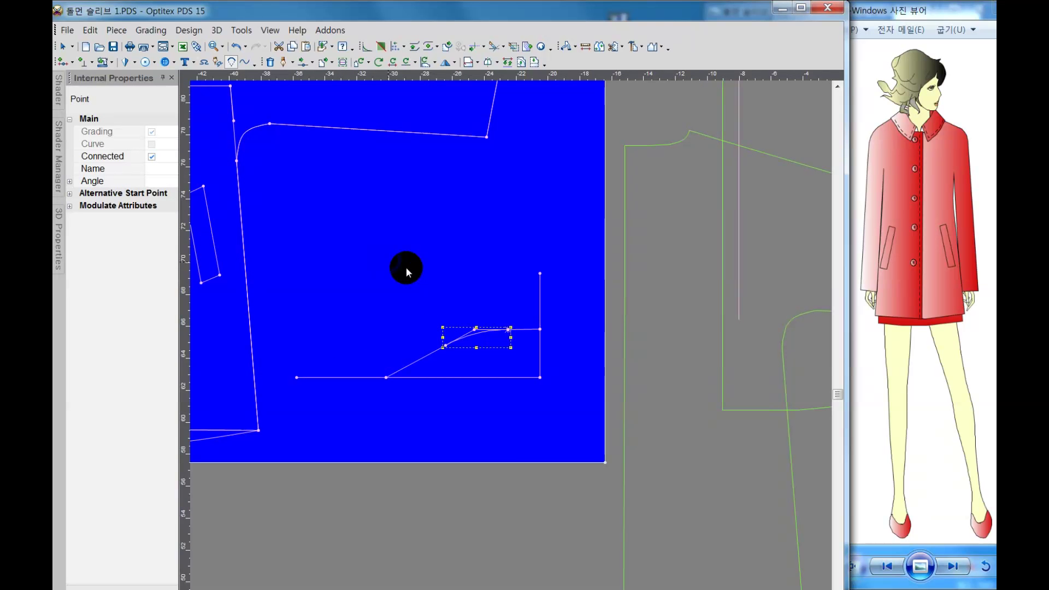
right_click(405, 267)
click(437, 272)
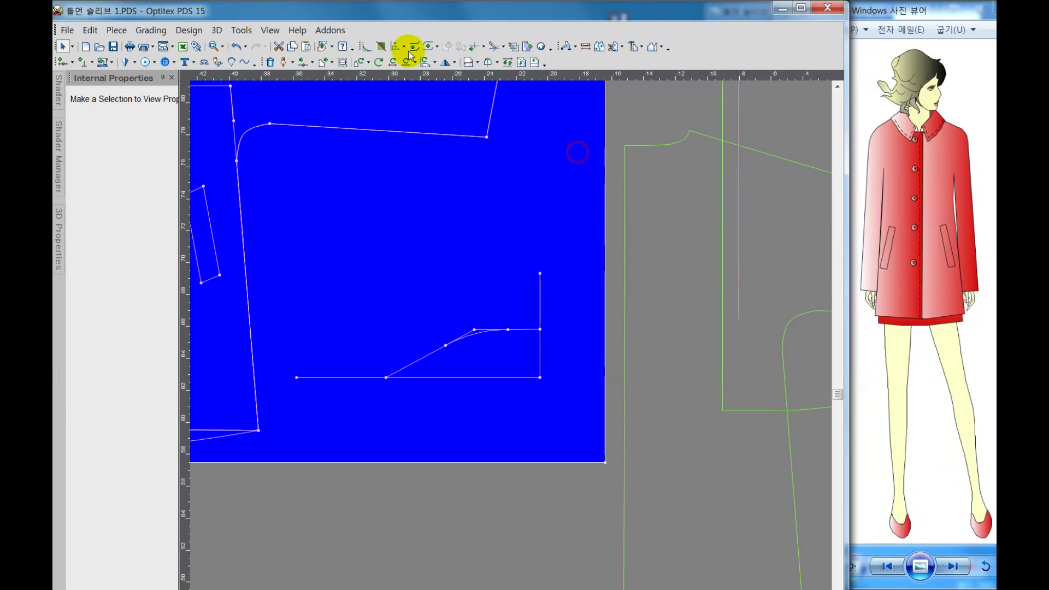
Step: Draft a 3.5-tall line rising from the arc's midpoint at proportional 0.5
click(283, 62)
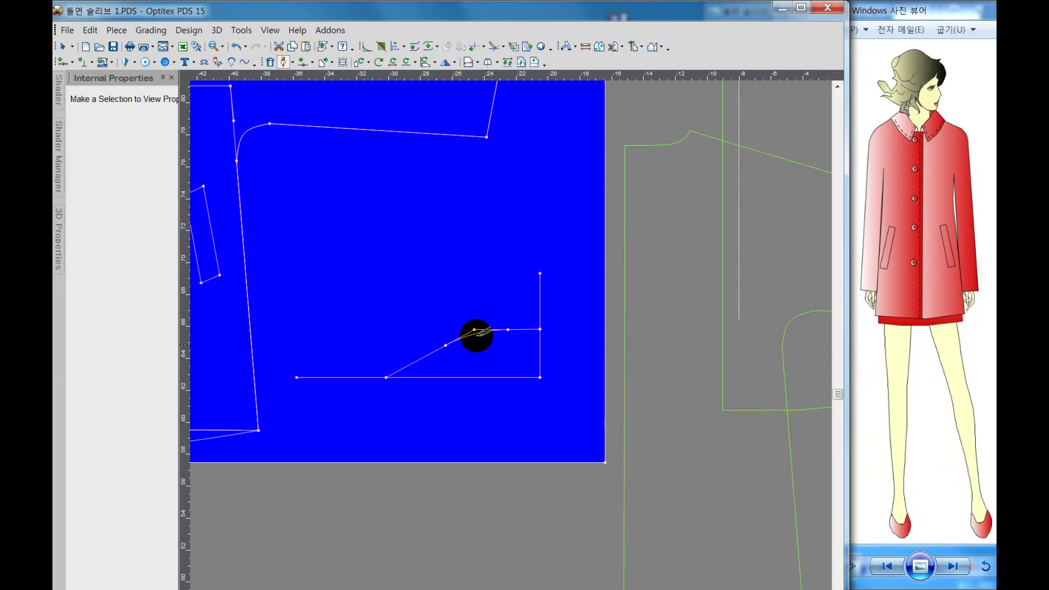
click(488, 334)
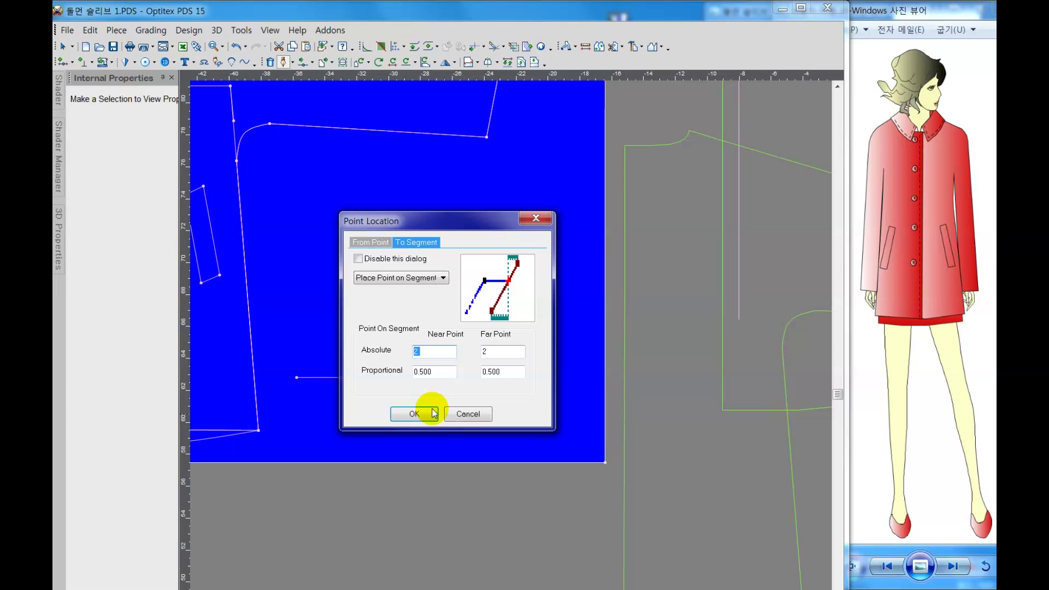
key(Return)
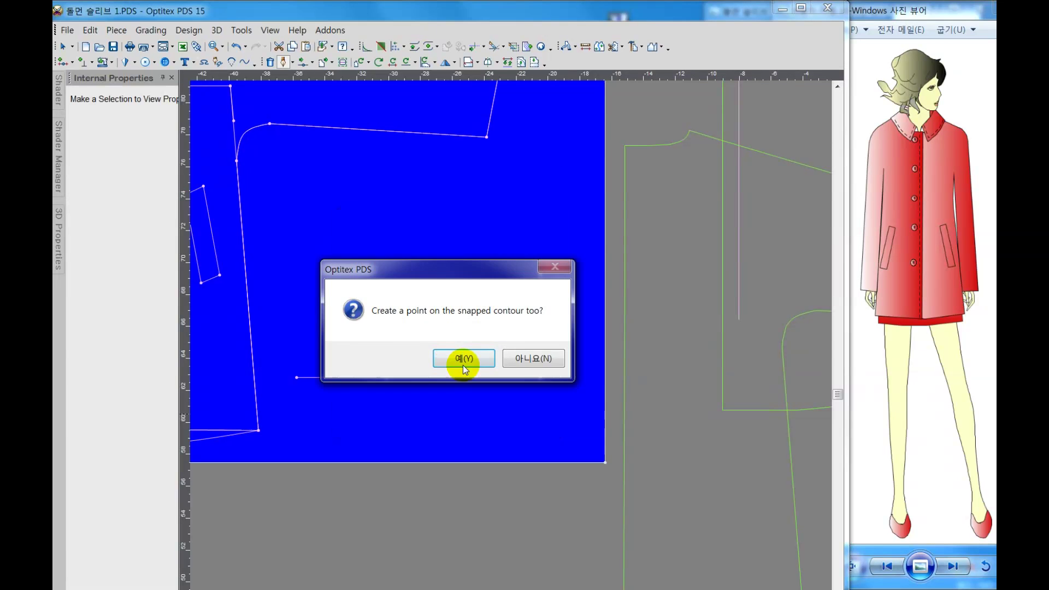
click(462, 359)
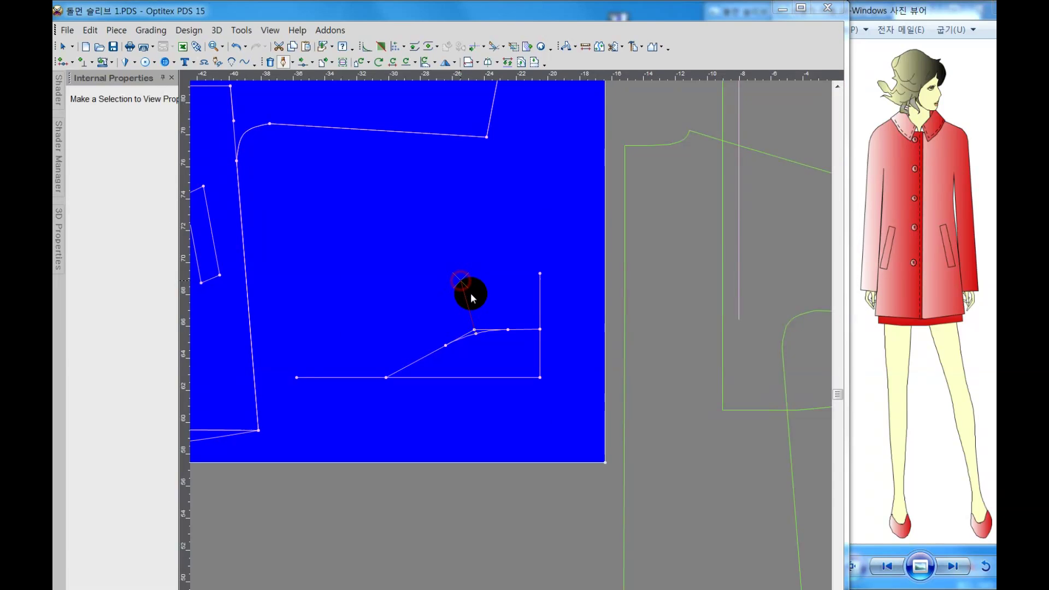
drag(460, 282, 468, 293)
double_click(502, 349)
text(3)
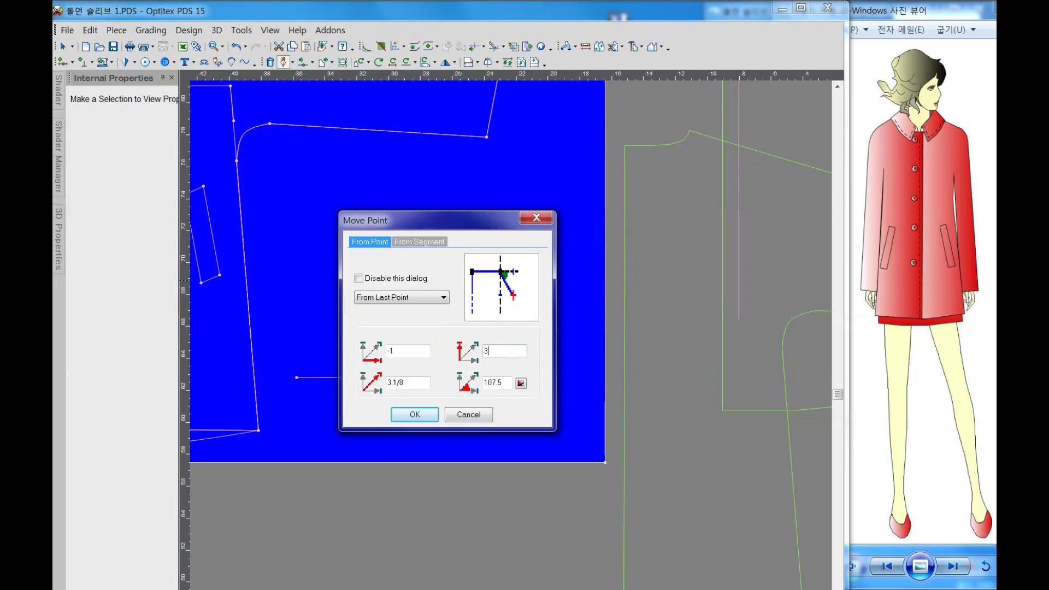
text(.5)
click(415, 413)
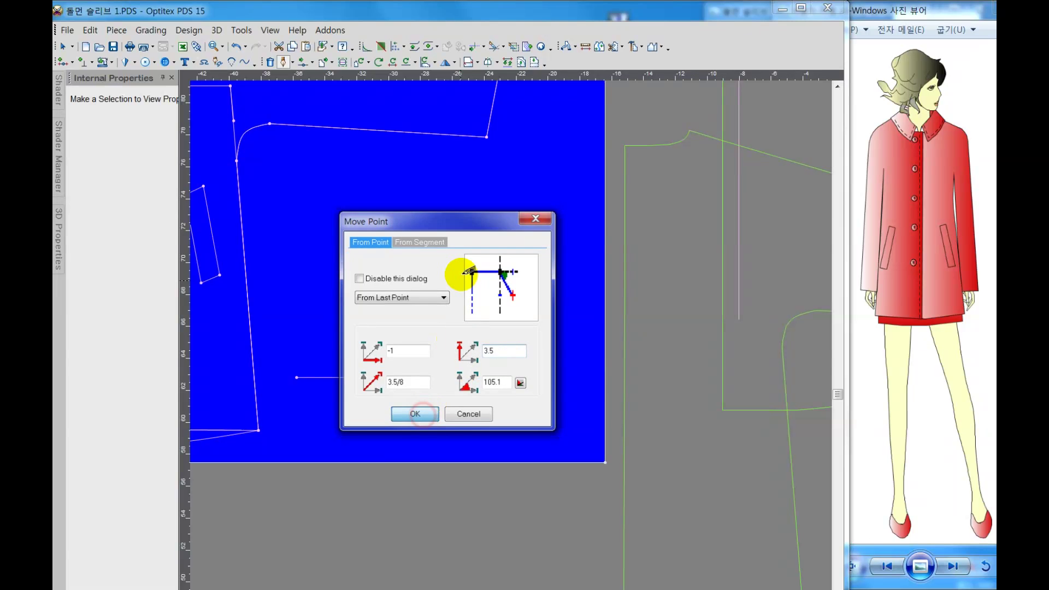
right_click(453, 267)
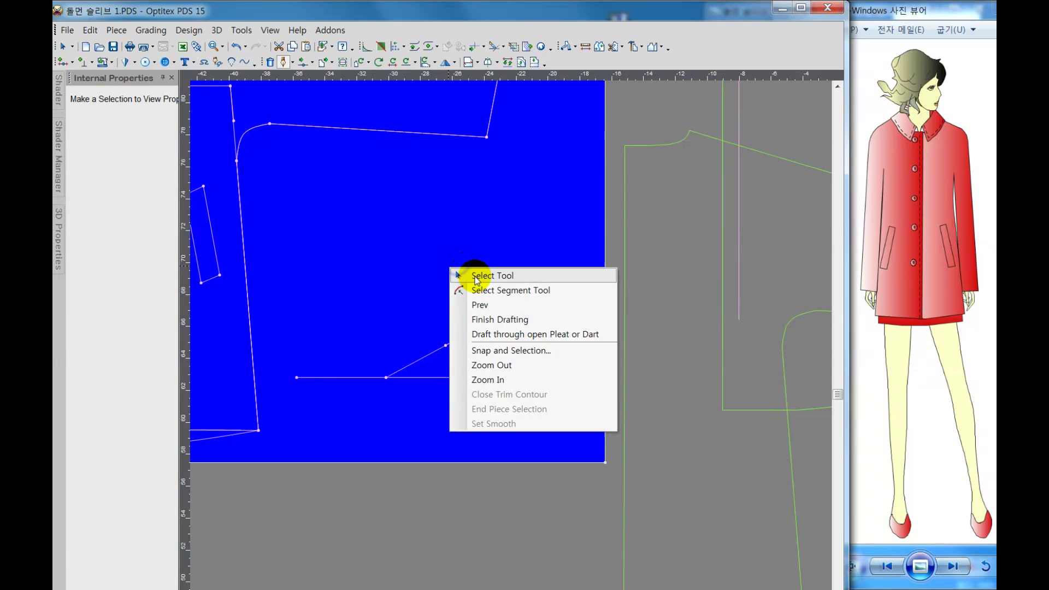
click(475, 280)
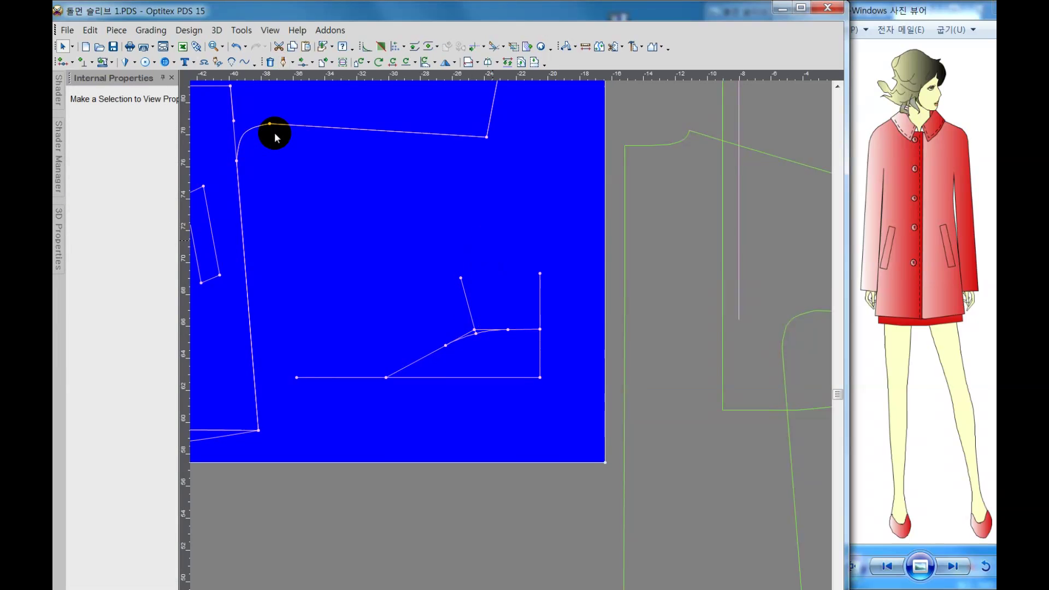
Step: Begin a new draft line at the angled edge's lower end
click(288, 61)
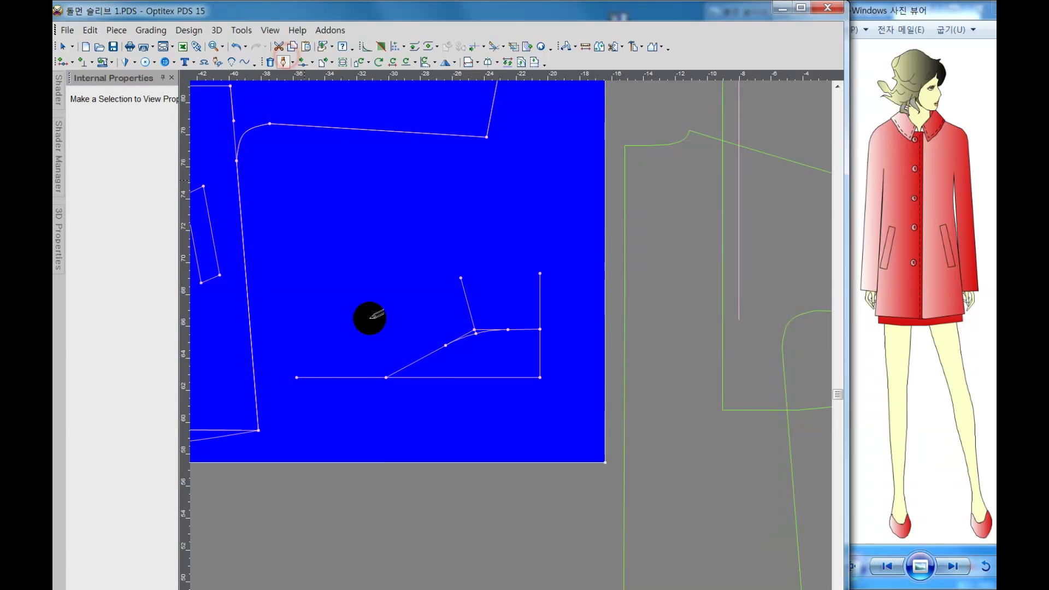
click(386, 378)
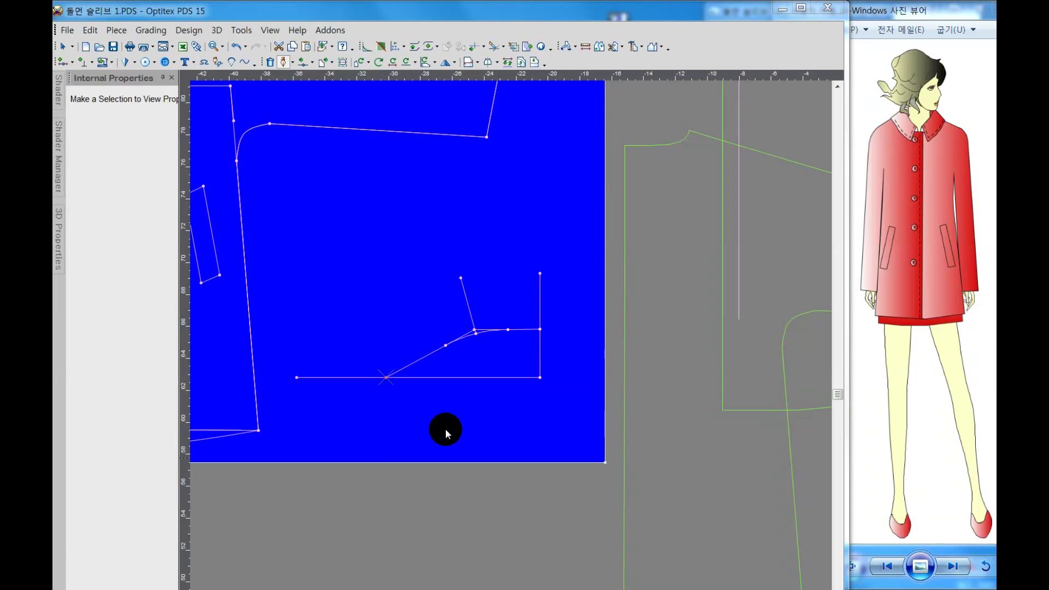
drag(386, 378, 445, 428)
key(Return)
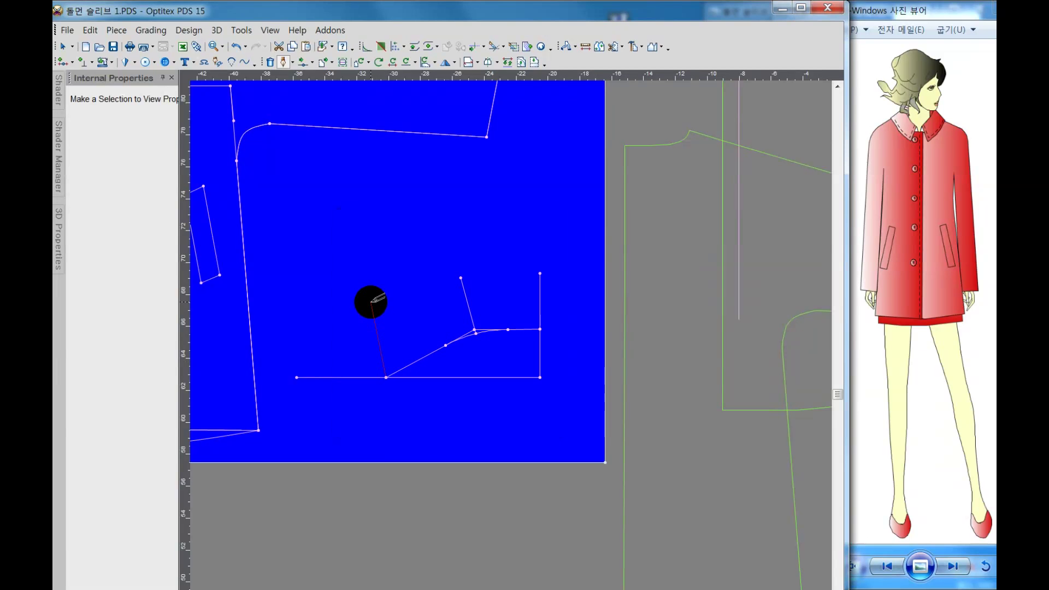
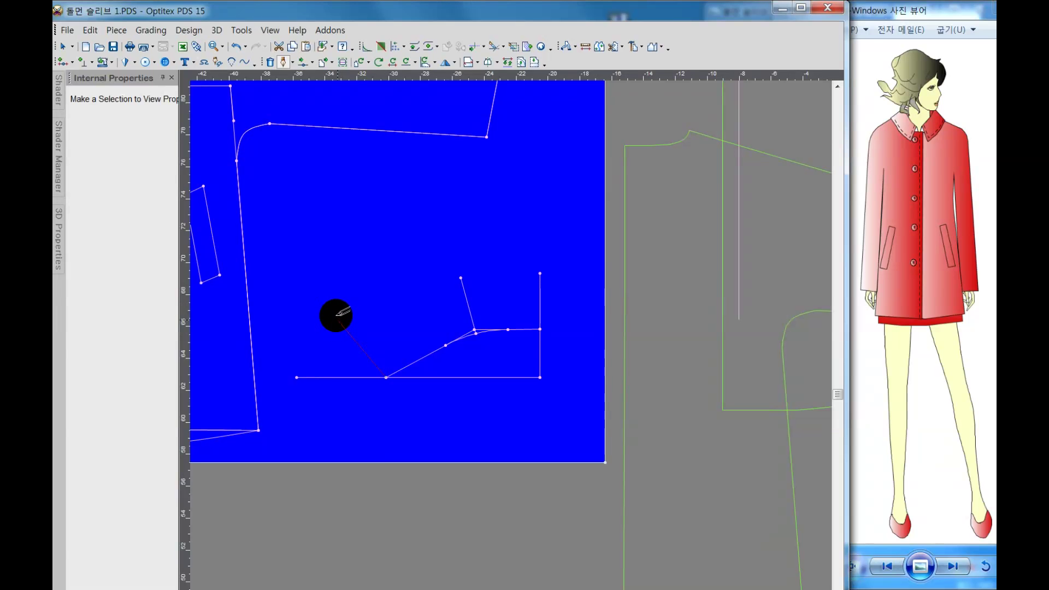
Step: Finish the angled line up-left from the band's lower-left point using offsets -3 1/8 and 3.5
right_click(335, 317)
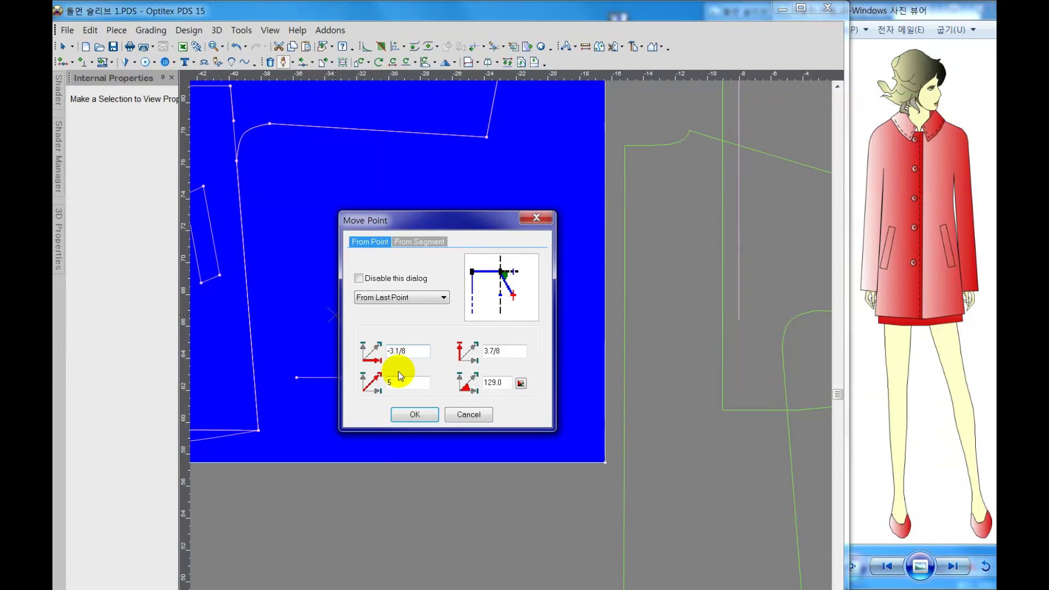
click(468, 335)
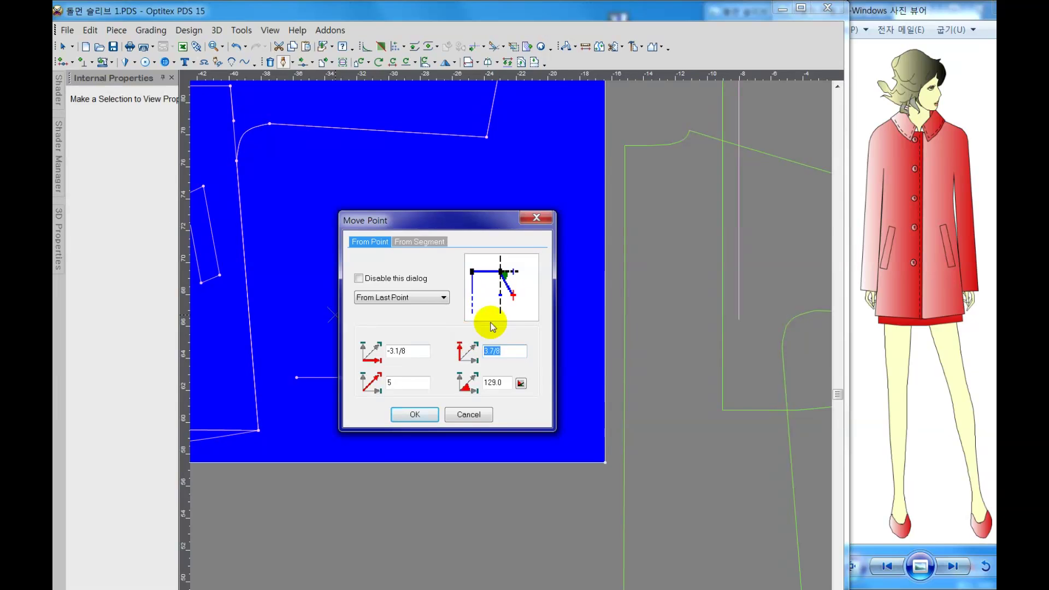
text(3.5)
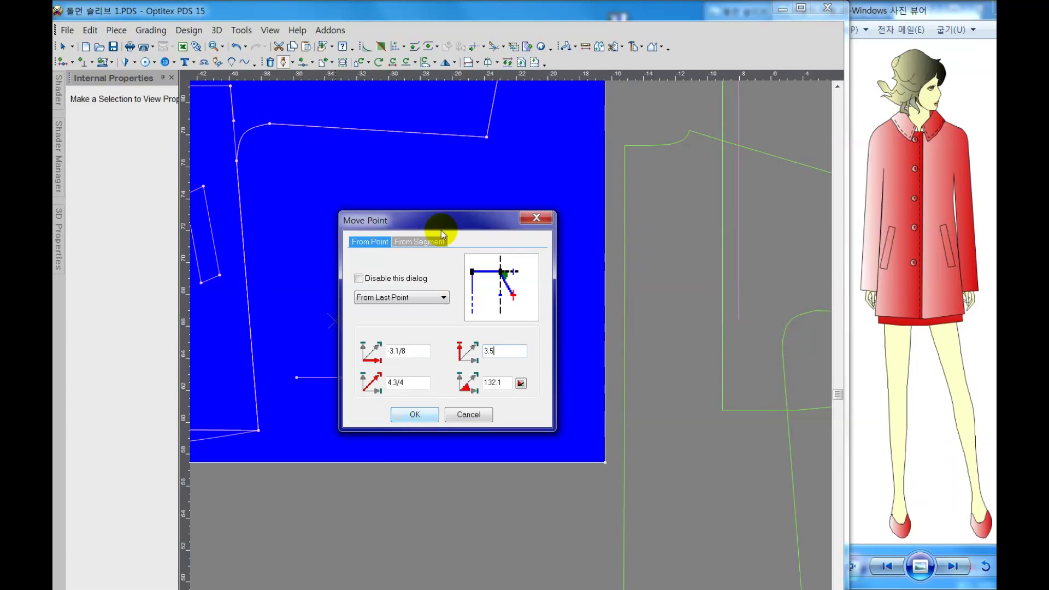
drag(468, 226, 643, 239)
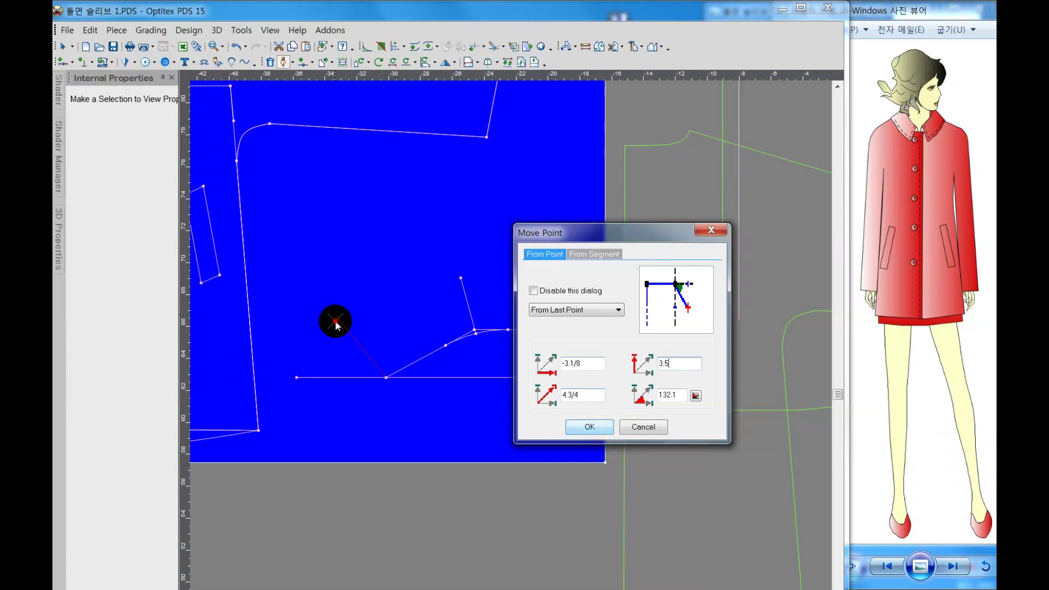
key(Return)
right_click(403, 234)
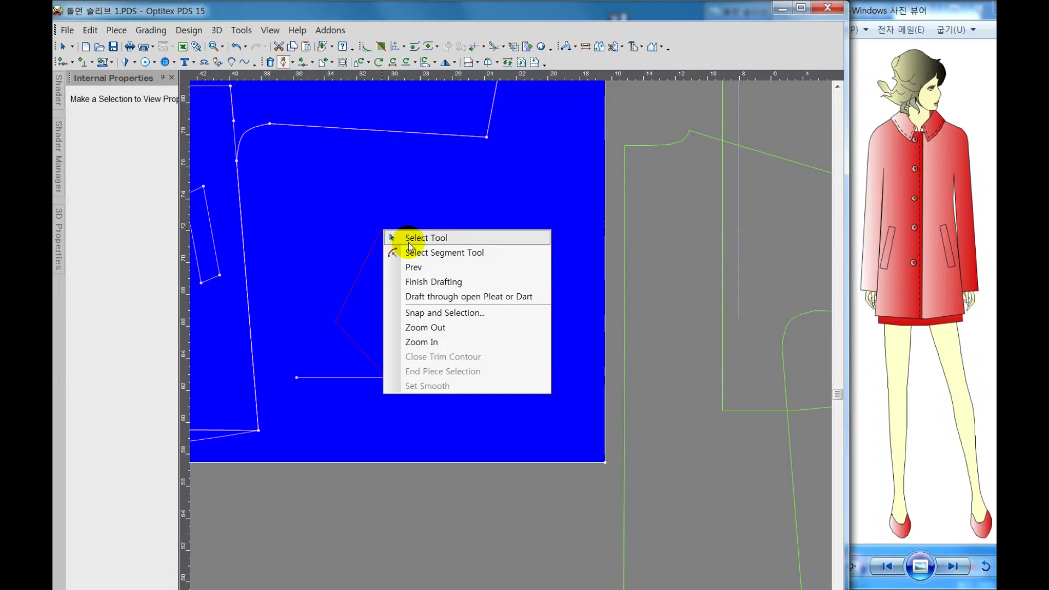
click(411, 241)
key(Escape)
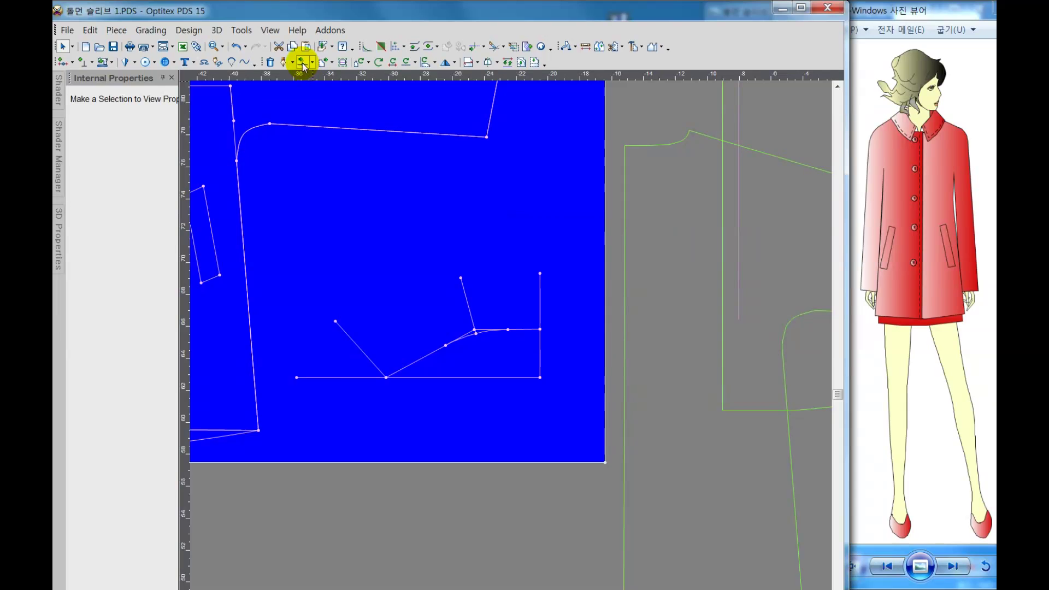
Step: Draft a curved line from the band's top-right corner to the angled line's top tip
click(283, 62)
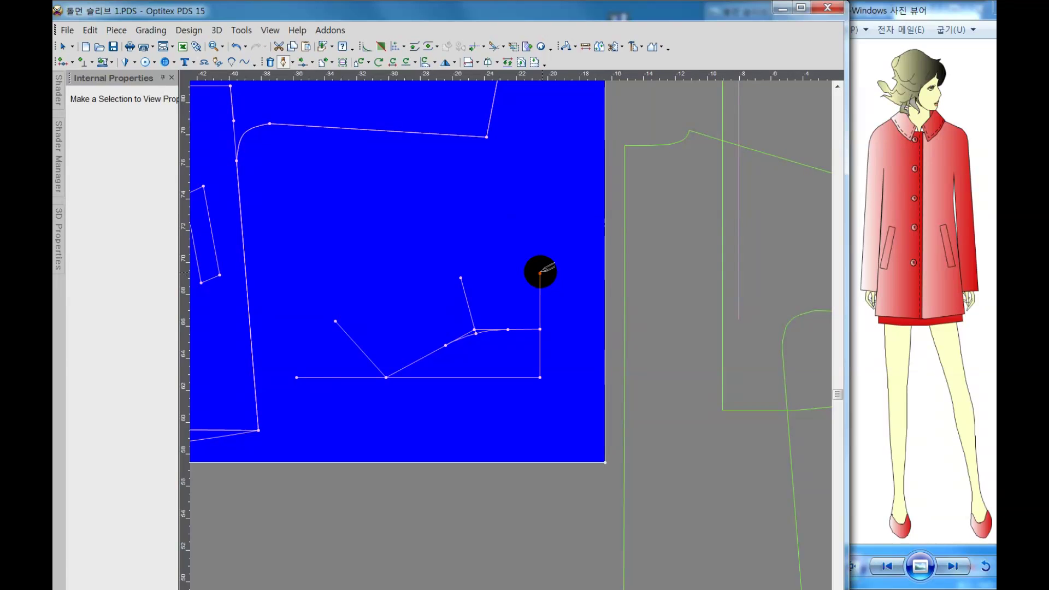
key(Return)
click(414, 413)
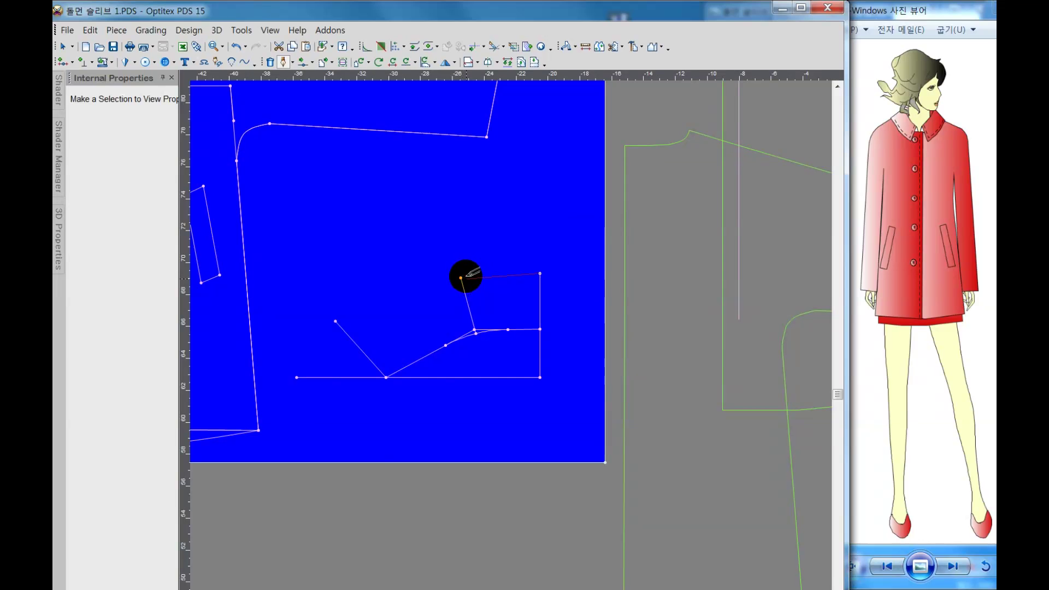
click(460, 278)
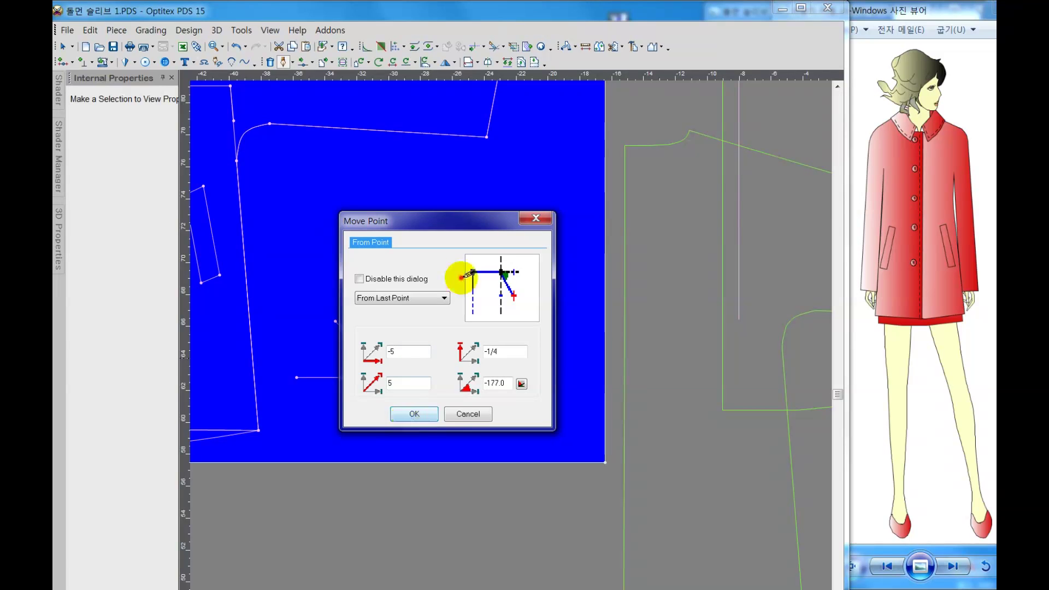
key(Return)
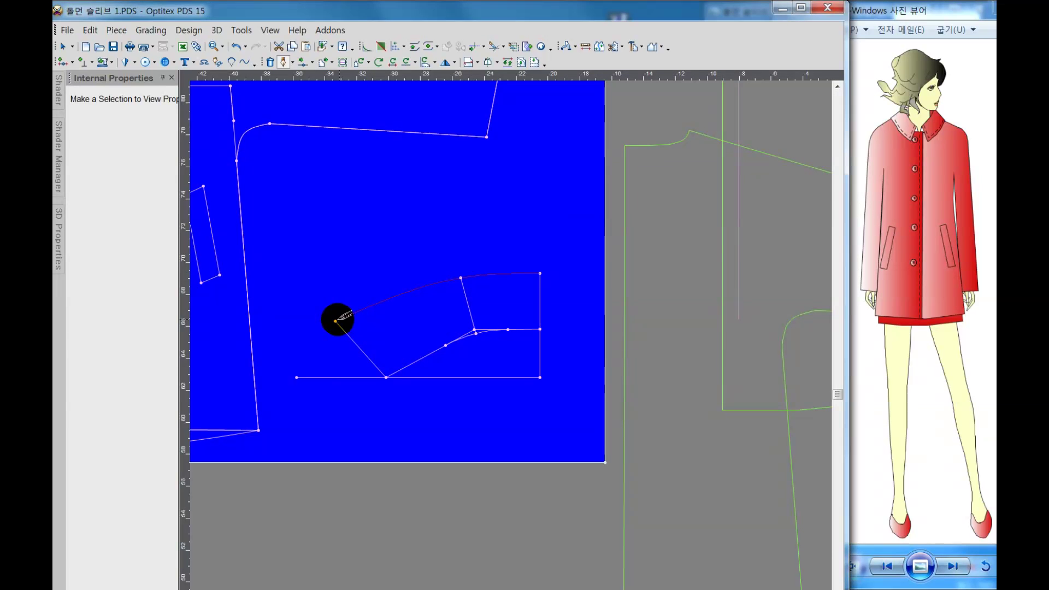
click(336, 321)
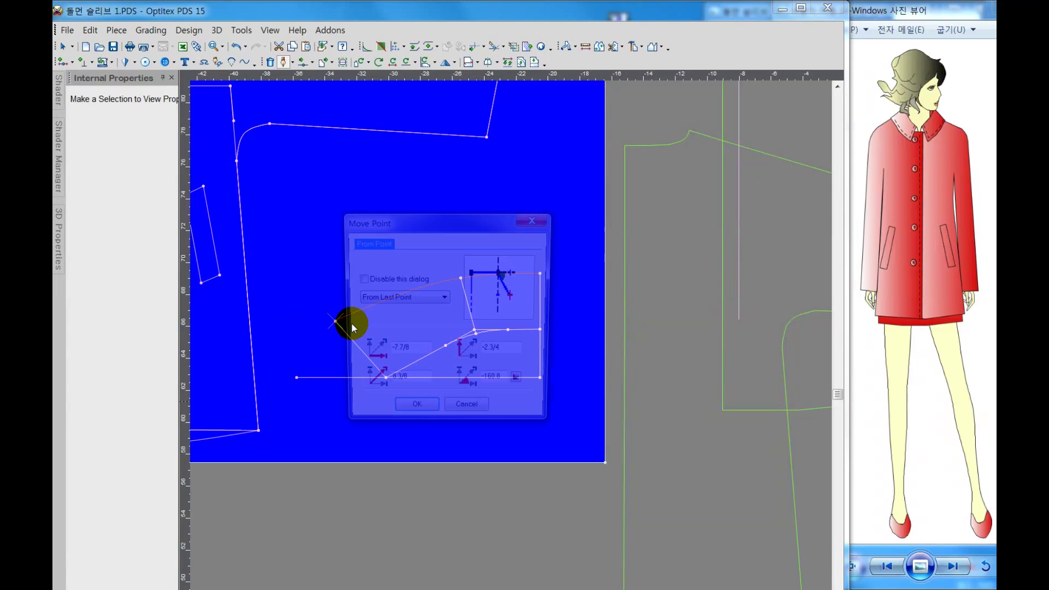
click(411, 409)
right_click(358, 217)
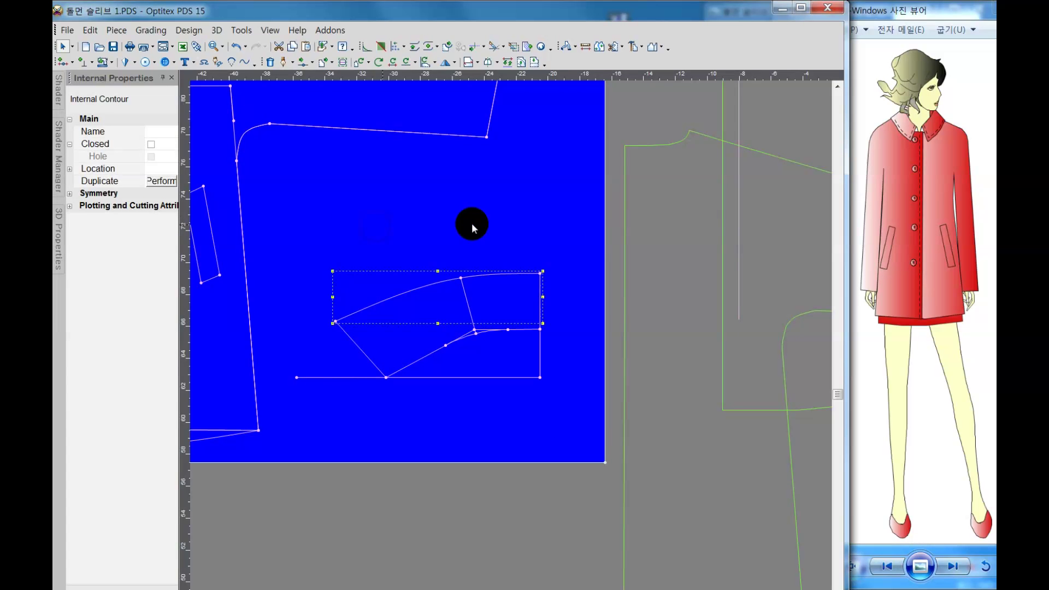
click(371, 227)
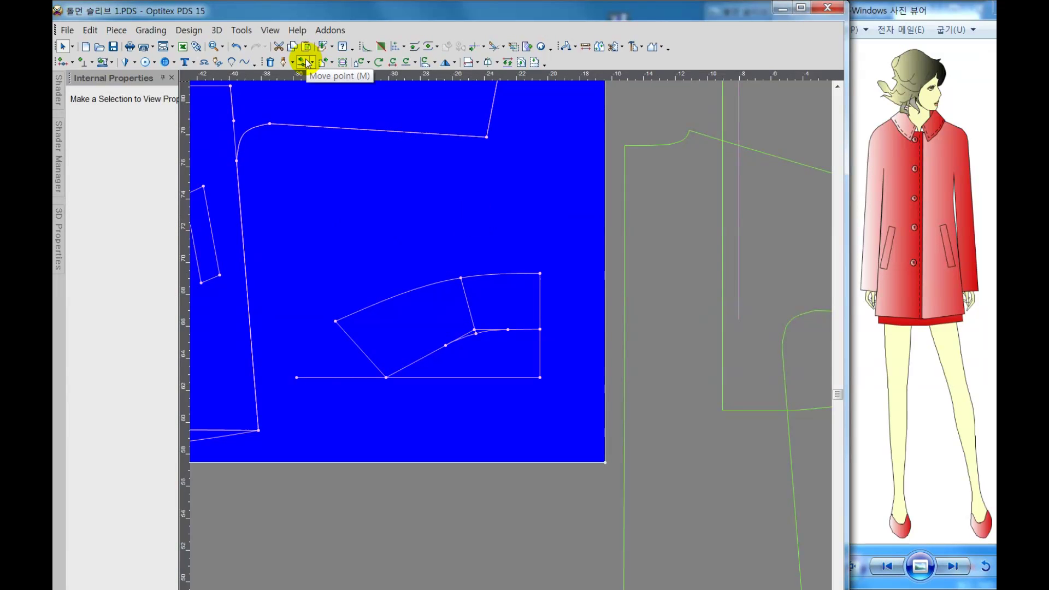
Step: Delete the short cross line inside the band
click(468, 311)
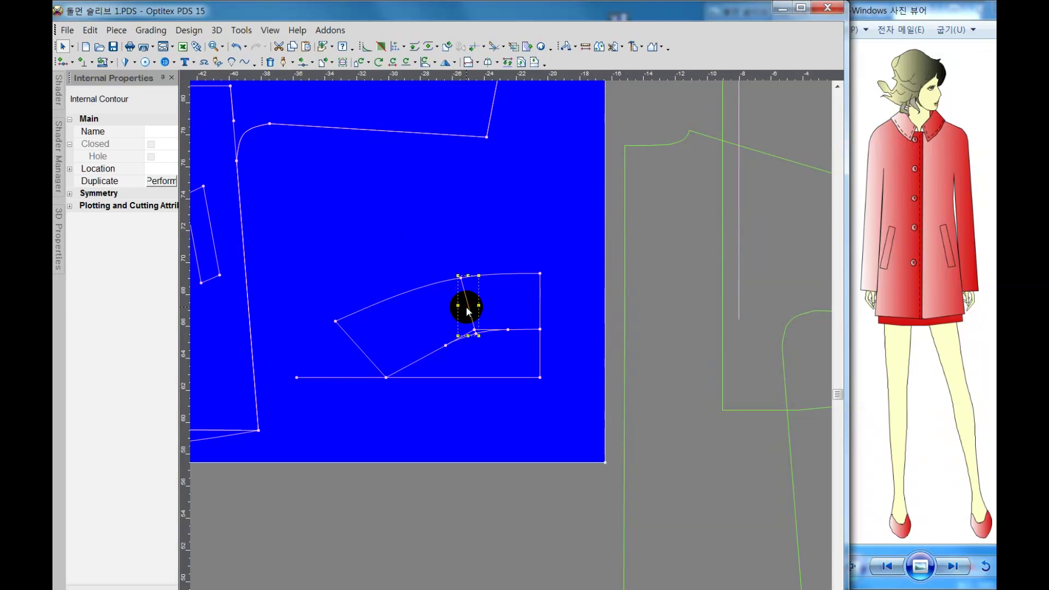
key(Delete)
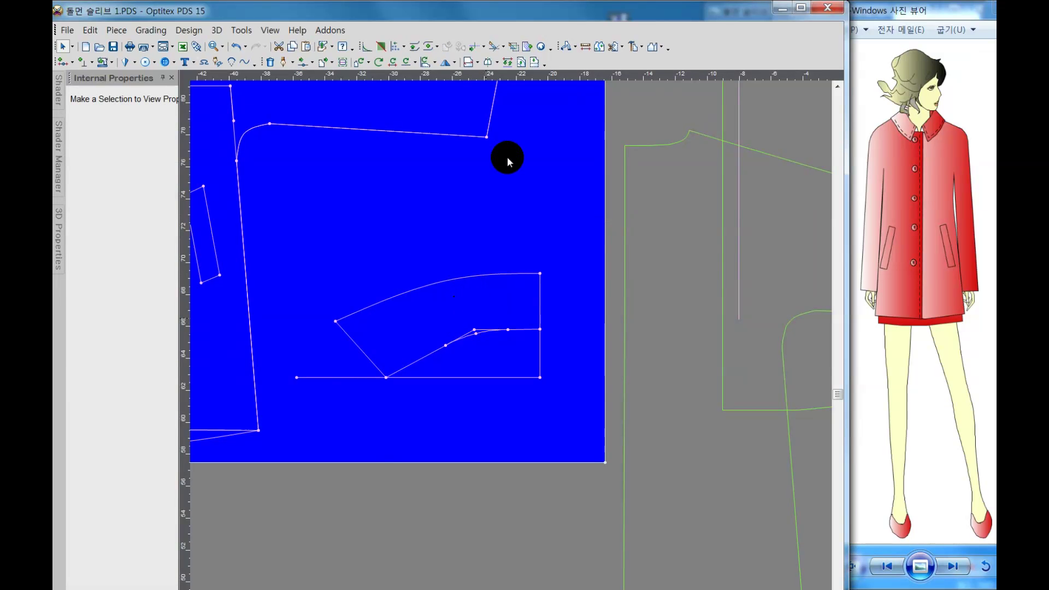
click(302, 61)
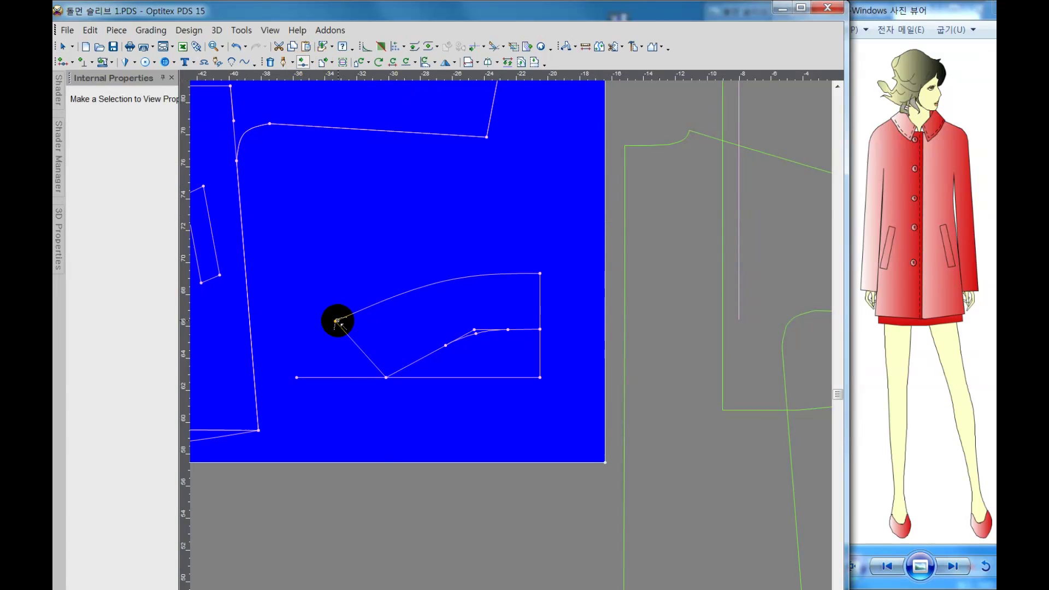
click(335, 321)
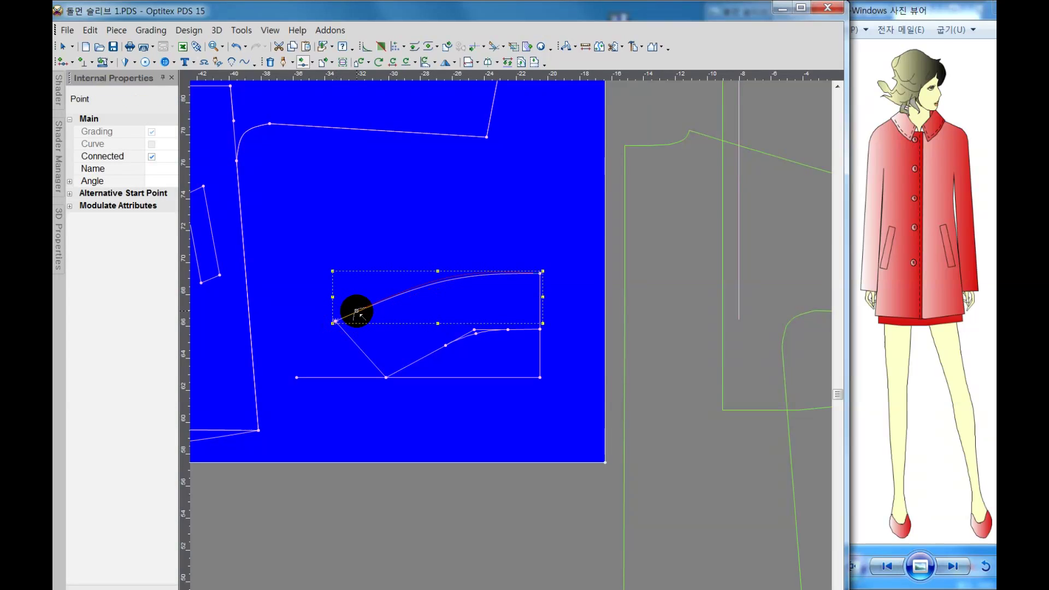
right_click(356, 310)
click(359, 198)
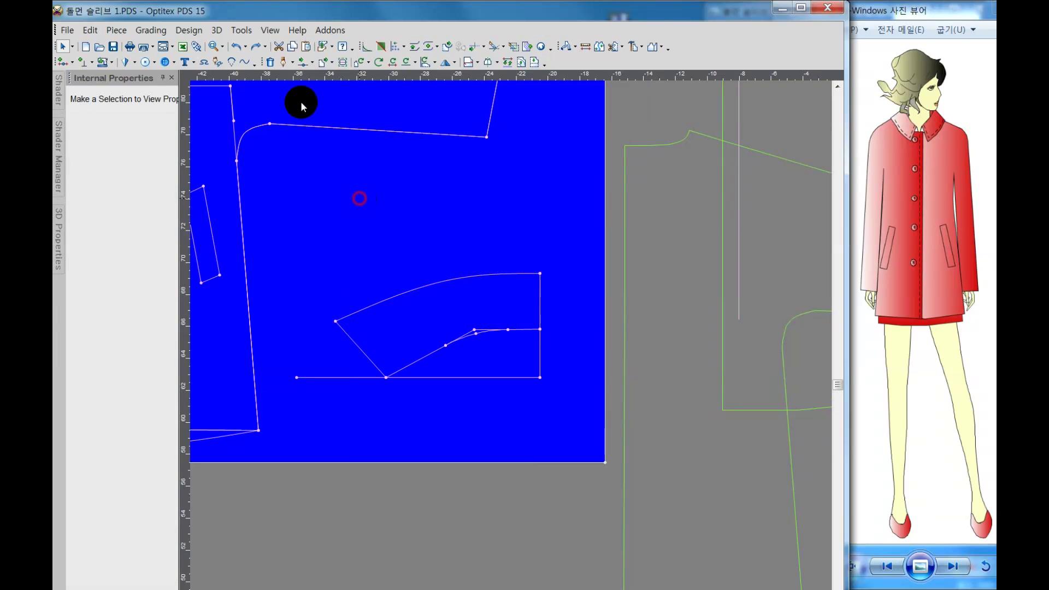
Step: Nudge the curve's left end point slightly up and to the right
click(302, 61)
click(335, 322)
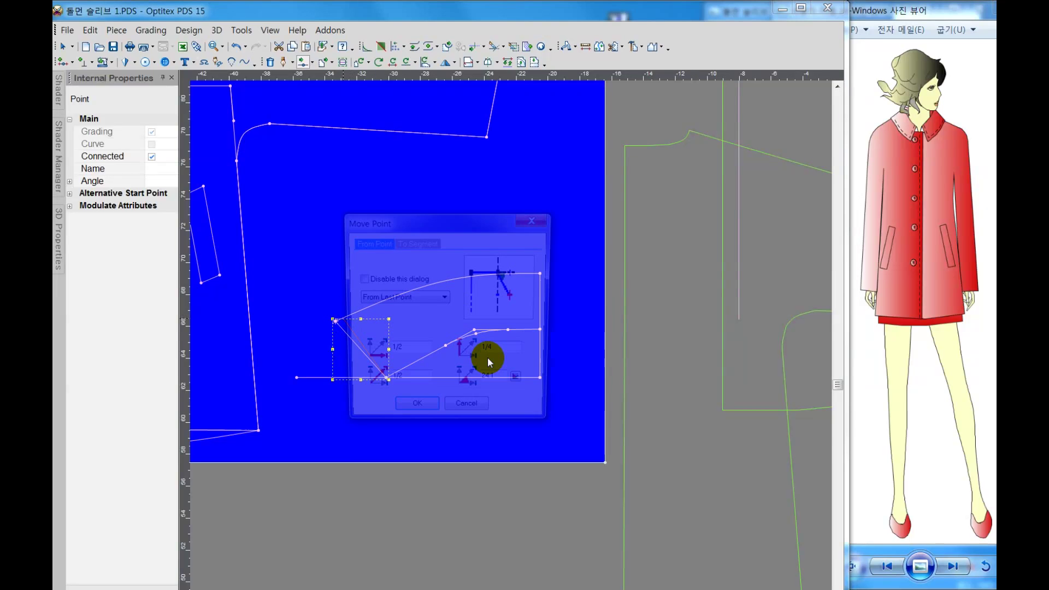
click(422, 407)
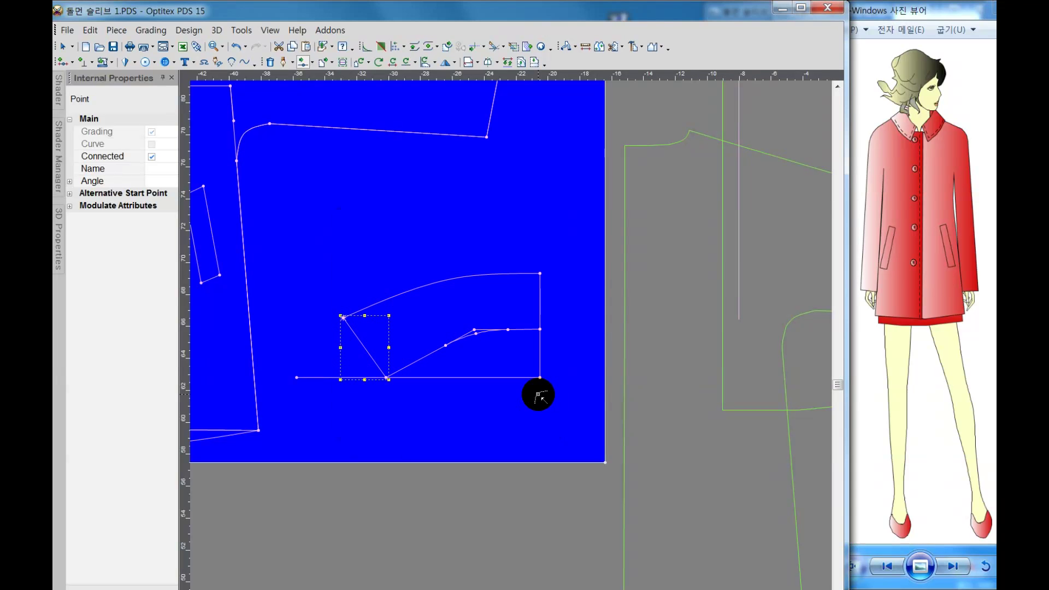
click(344, 318)
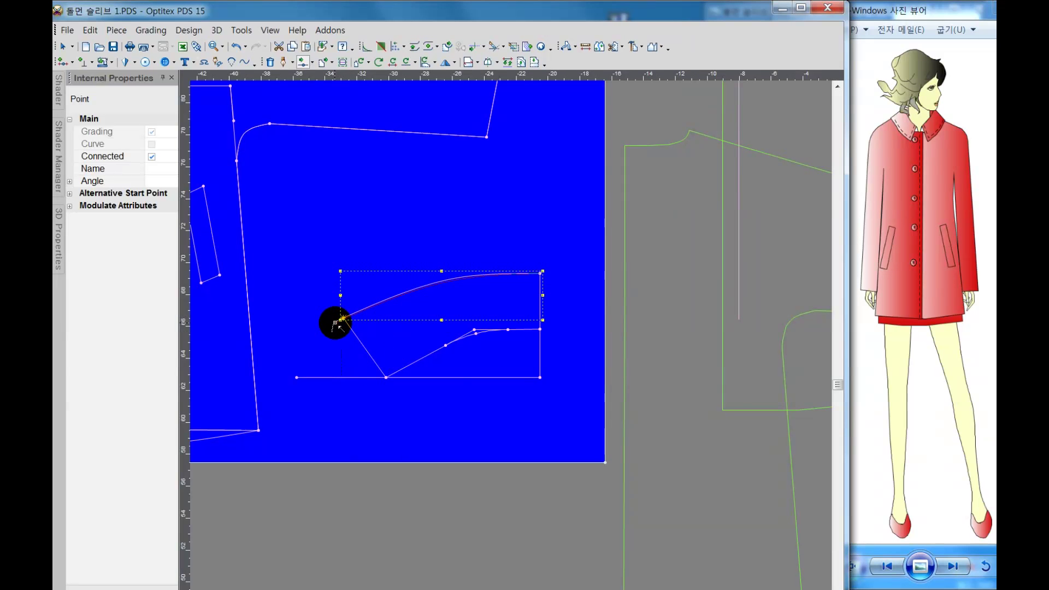
right_click(344, 321)
click(352, 325)
click(434, 201)
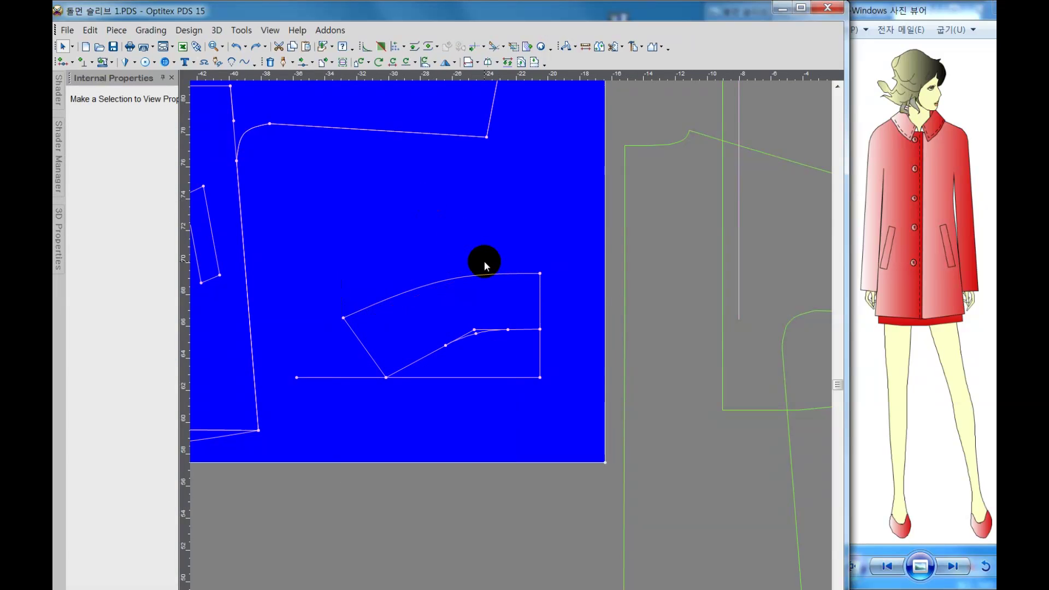
Step: Make the curve's left end point connect to the angled line's tip
click(368, 47)
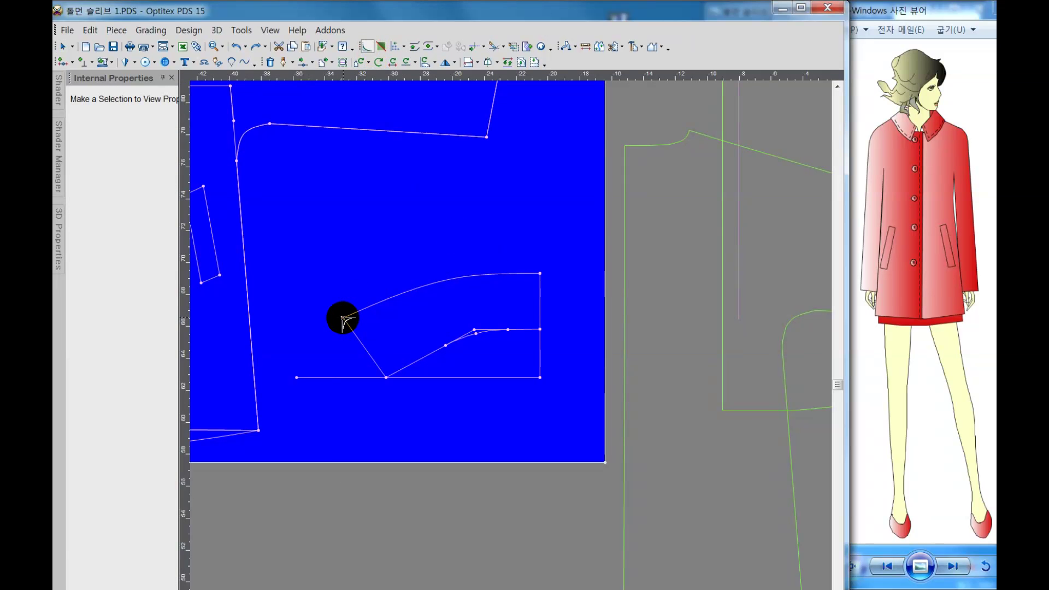
click(343, 318)
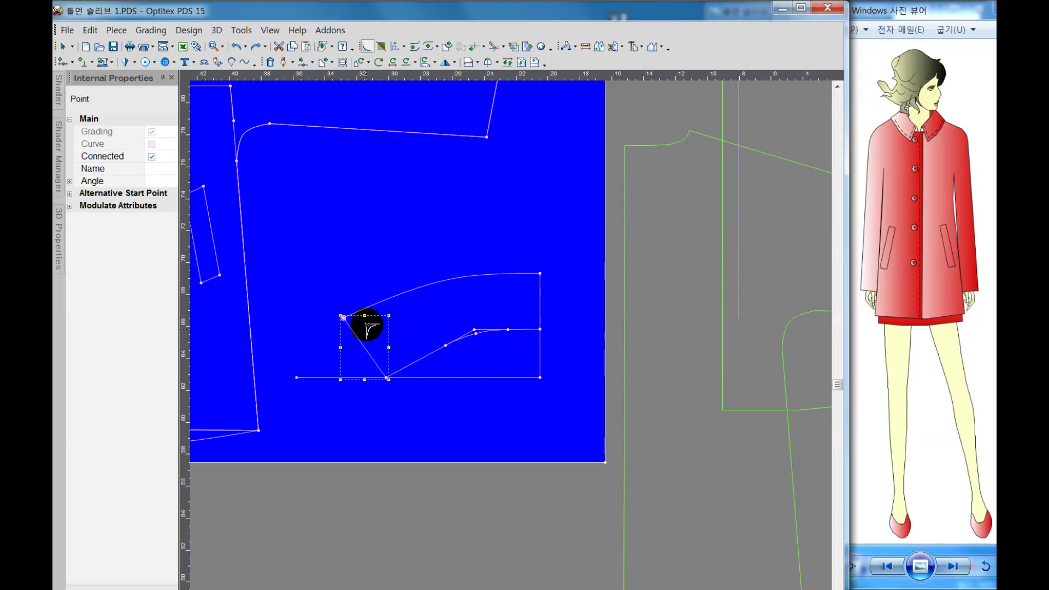
right_click(362, 315)
click(386, 328)
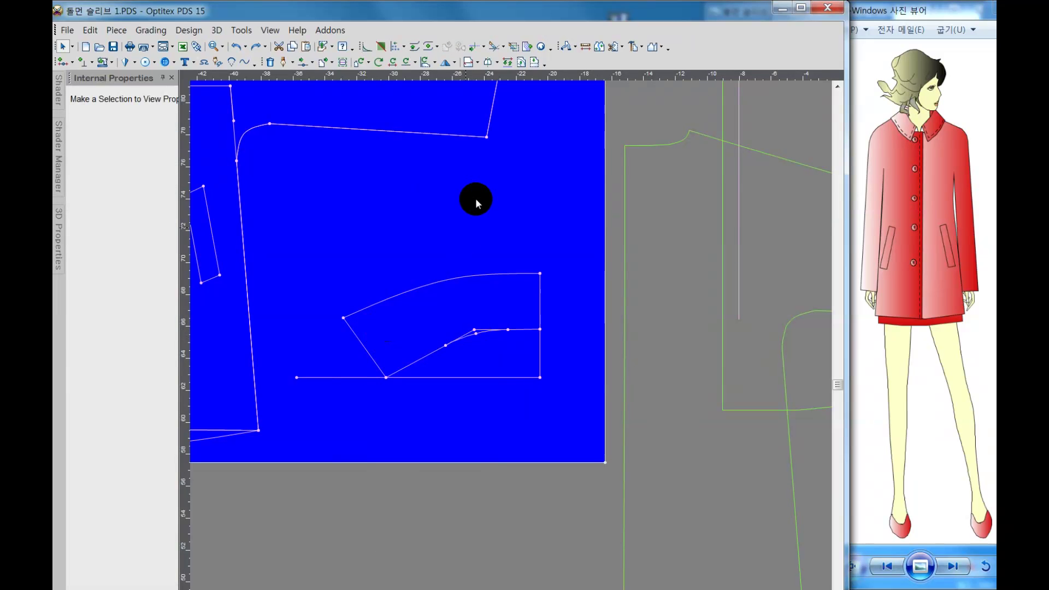
click(367, 48)
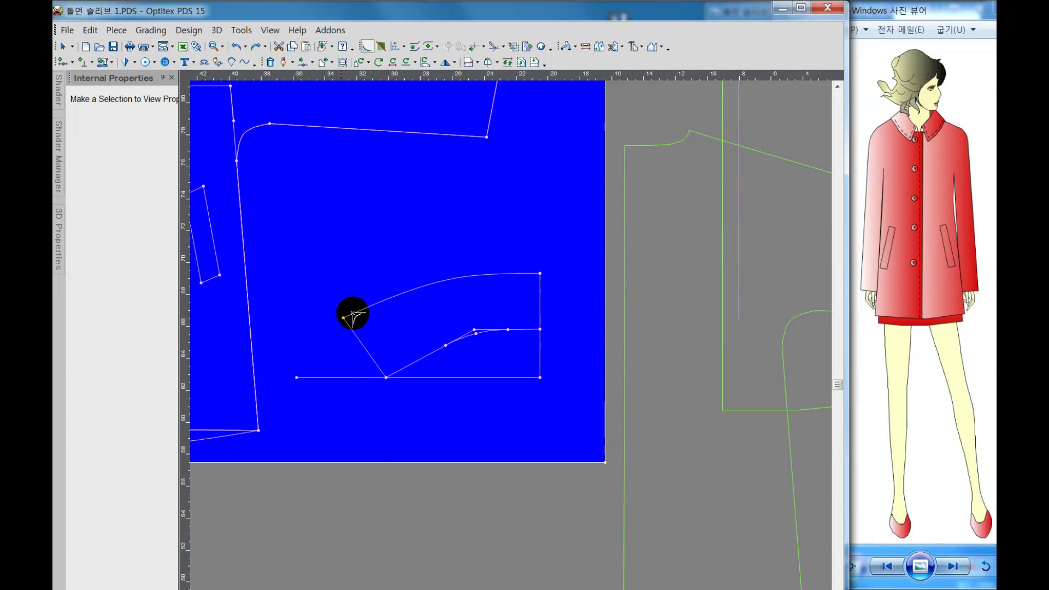
click(343, 317)
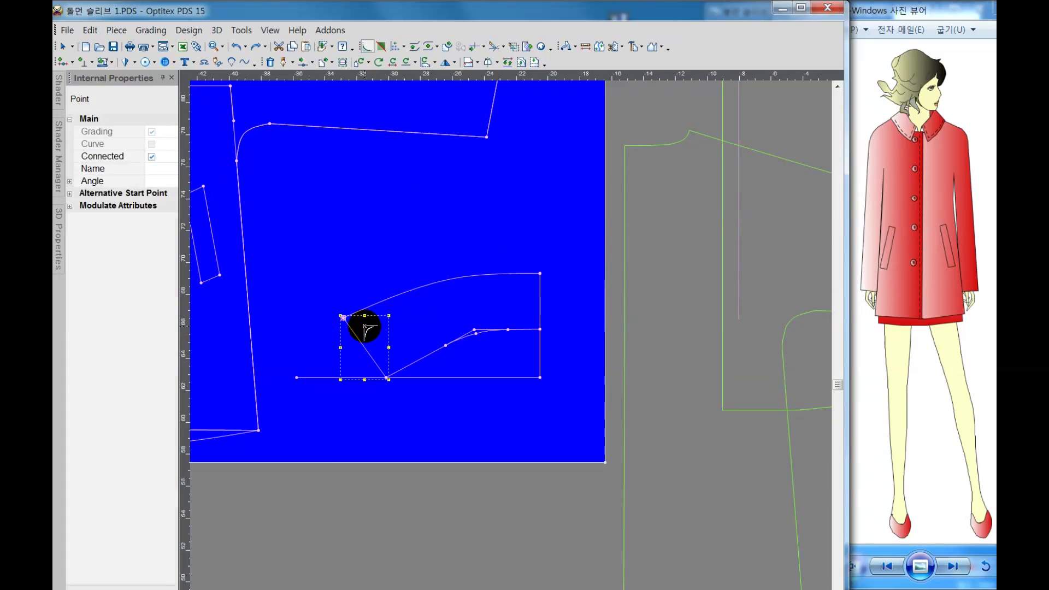
right_click(375, 330)
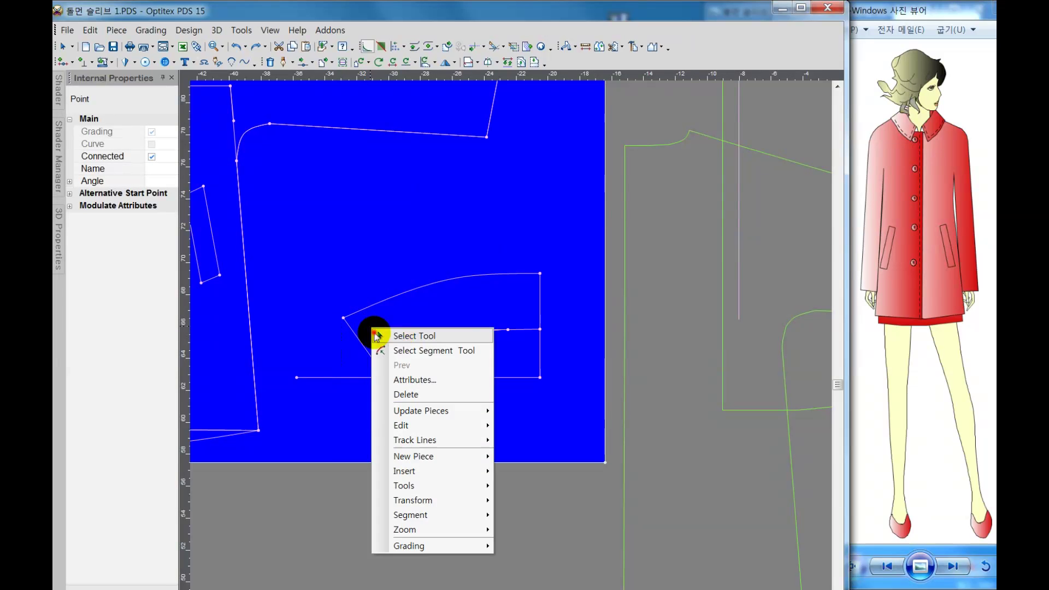
click(399, 333)
click(437, 349)
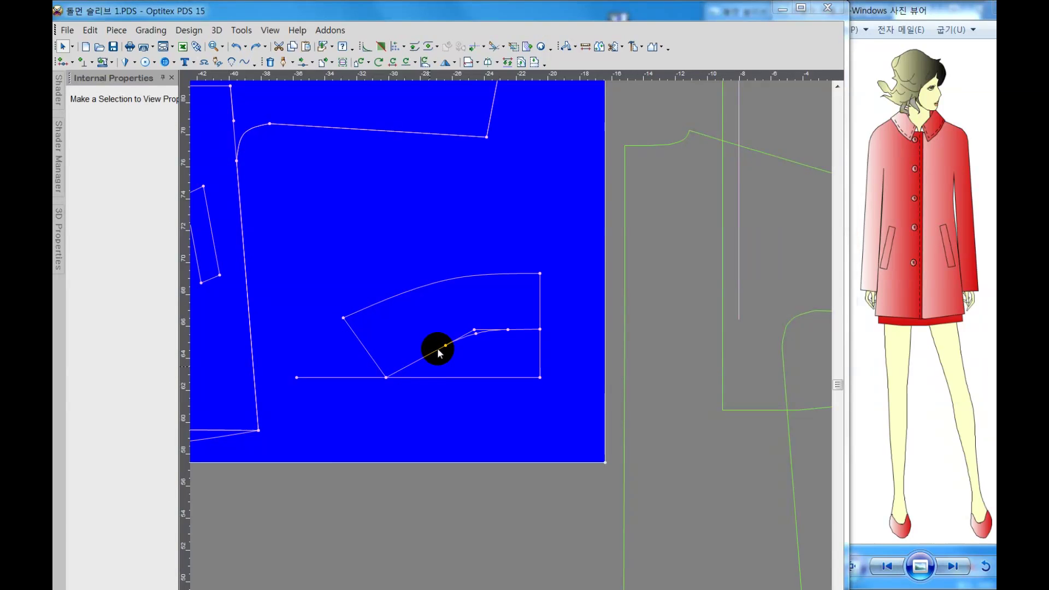
Step: Start a new outline at the band's lower corner, with its distance offset set to 0
click(437, 349)
scroll(510, 346, up, 1)
scroll(510, 347, up, 1)
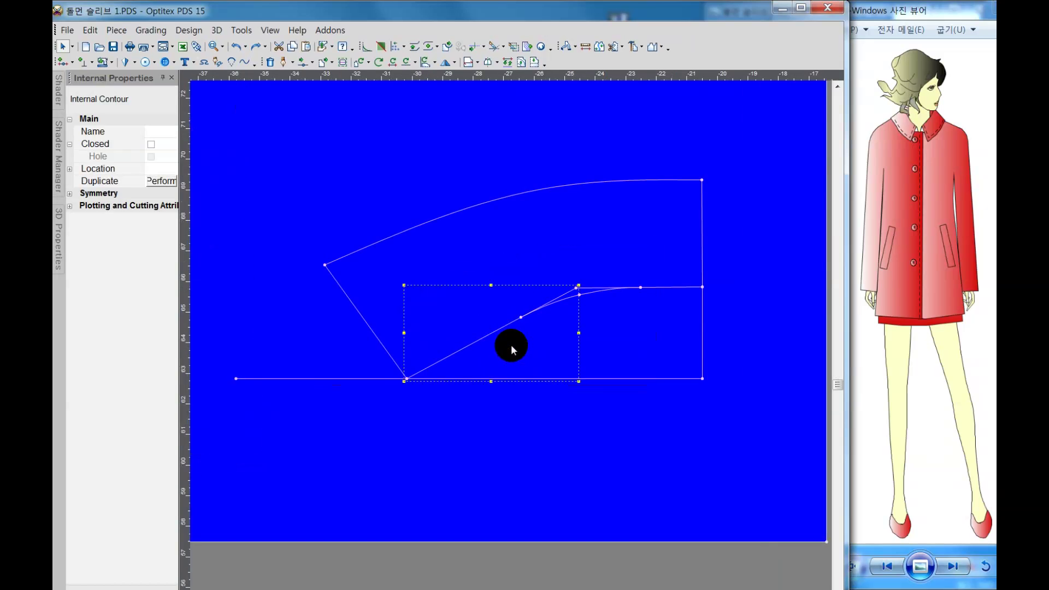
scroll(511, 347, up, 1)
click(283, 62)
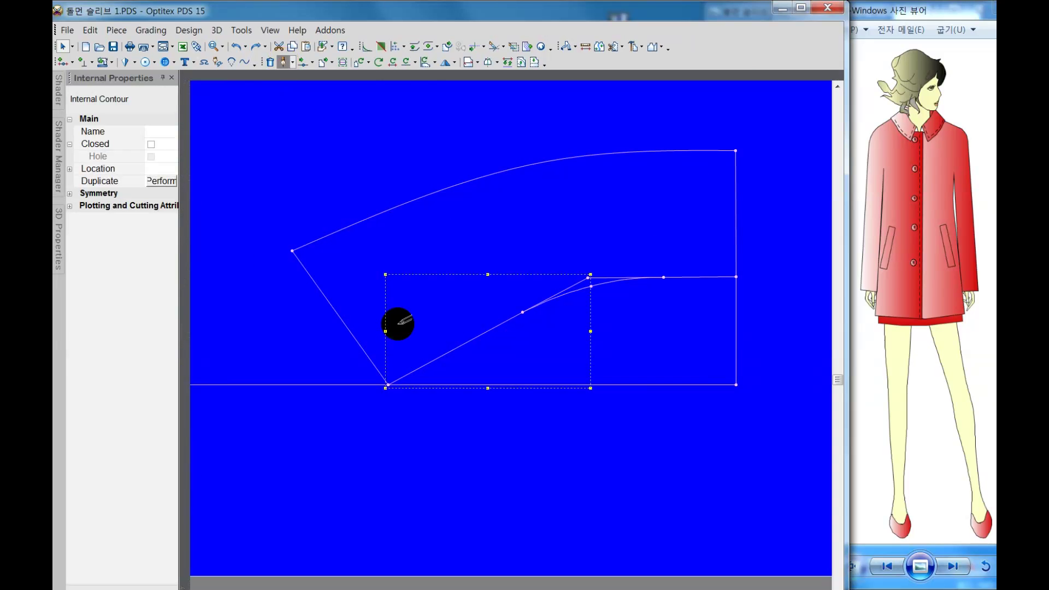
click(421, 398)
key(Return)
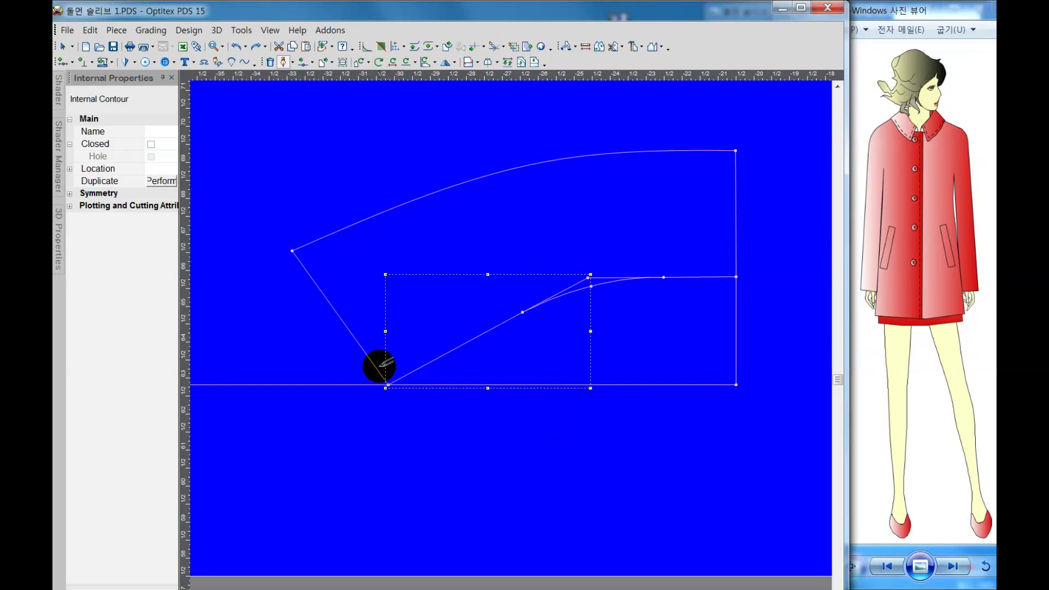
click(378, 373)
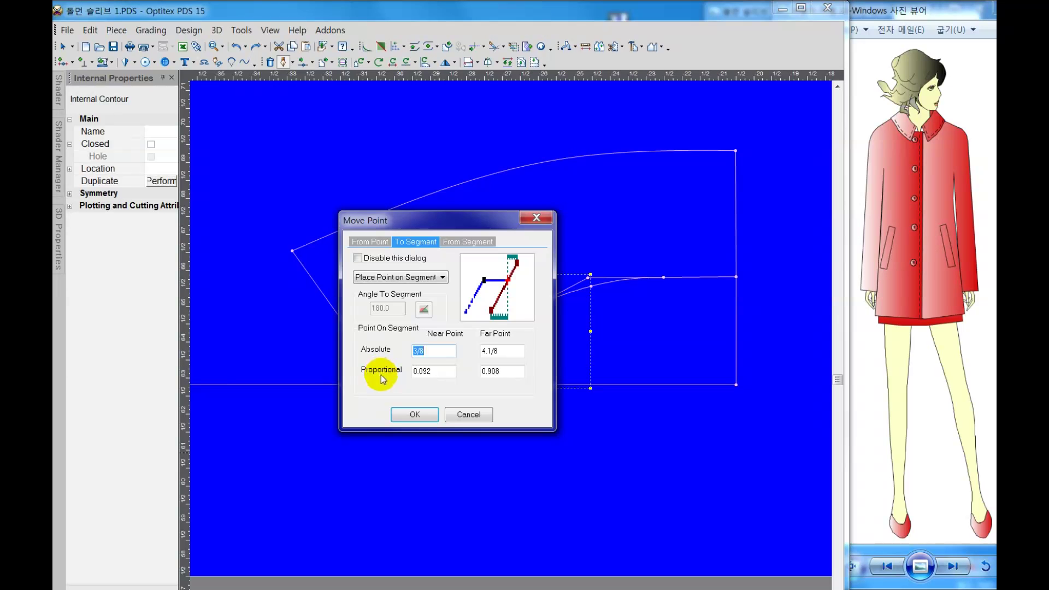
click(447, 242)
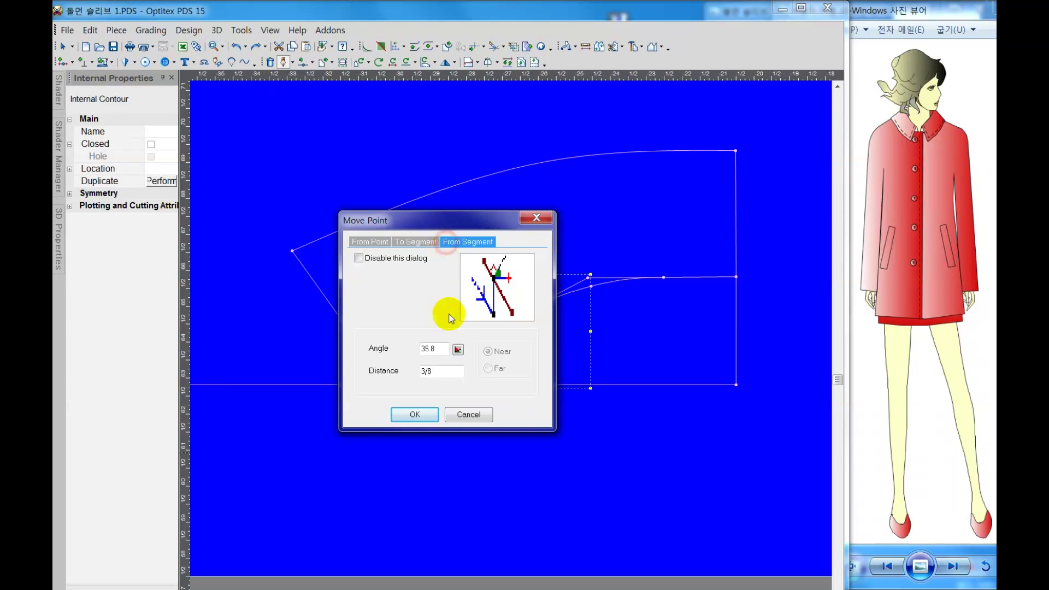
double_click(423, 370)
text(0.25)
click(427, 410)
Step: Trace the outline along the band's lower curve to its existing end point
click(462, 358)
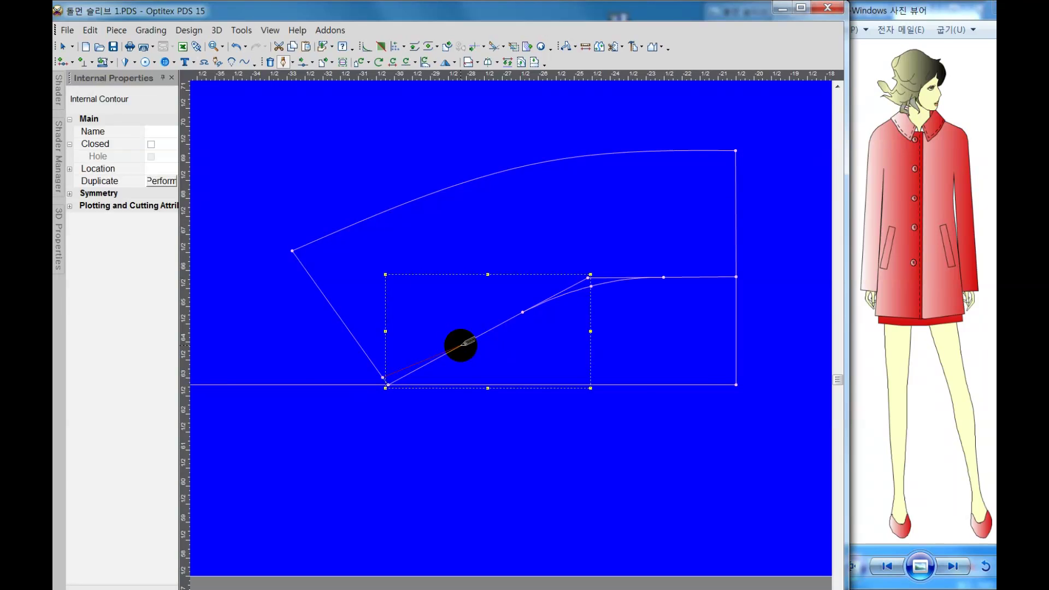
click(459, 346)
click(421, 415)
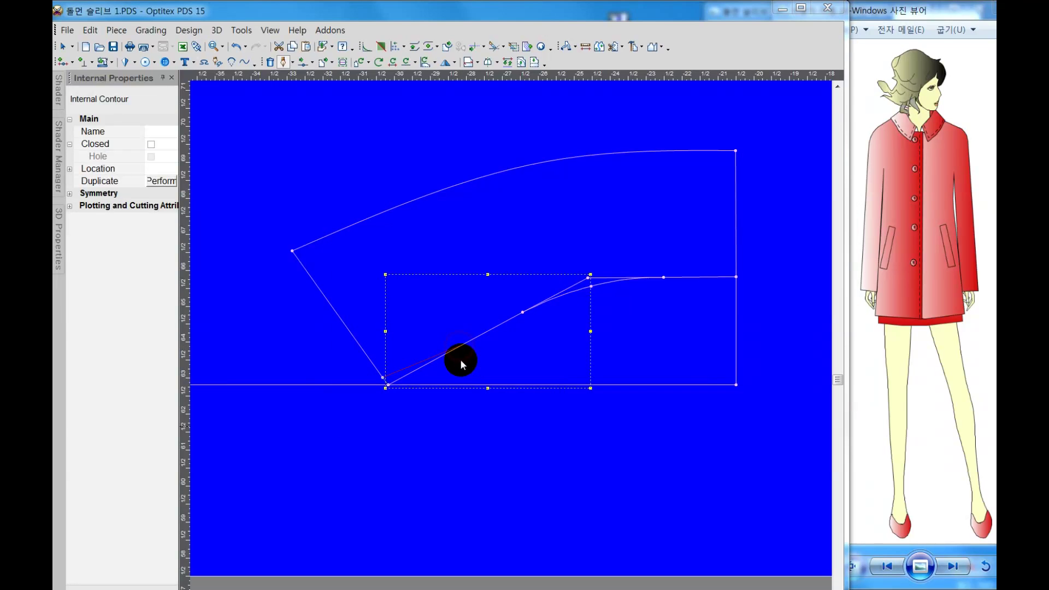
click(463, 353)
click(474, 369)
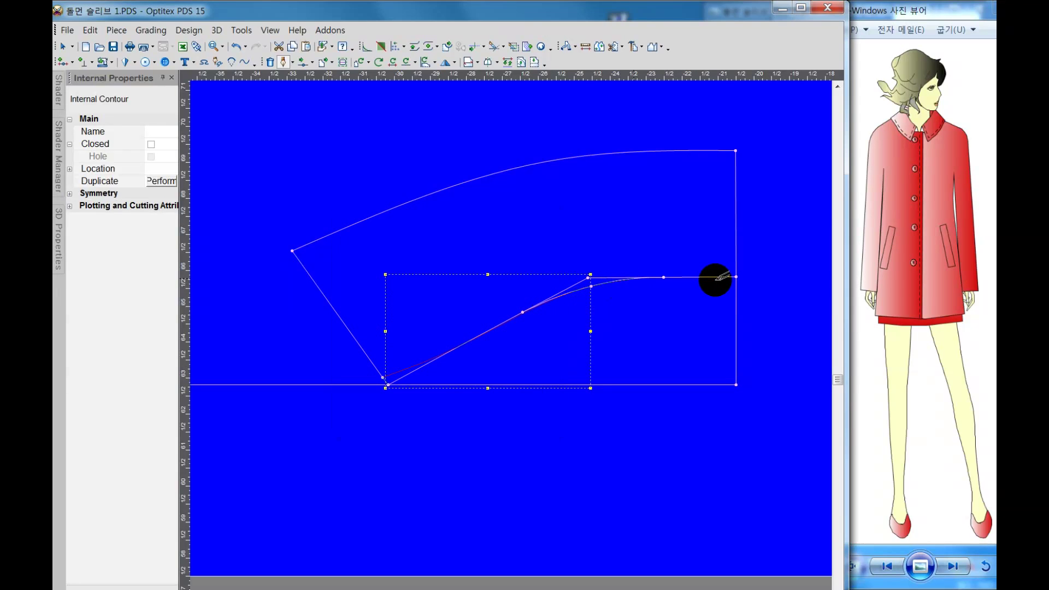
click(663, 277)
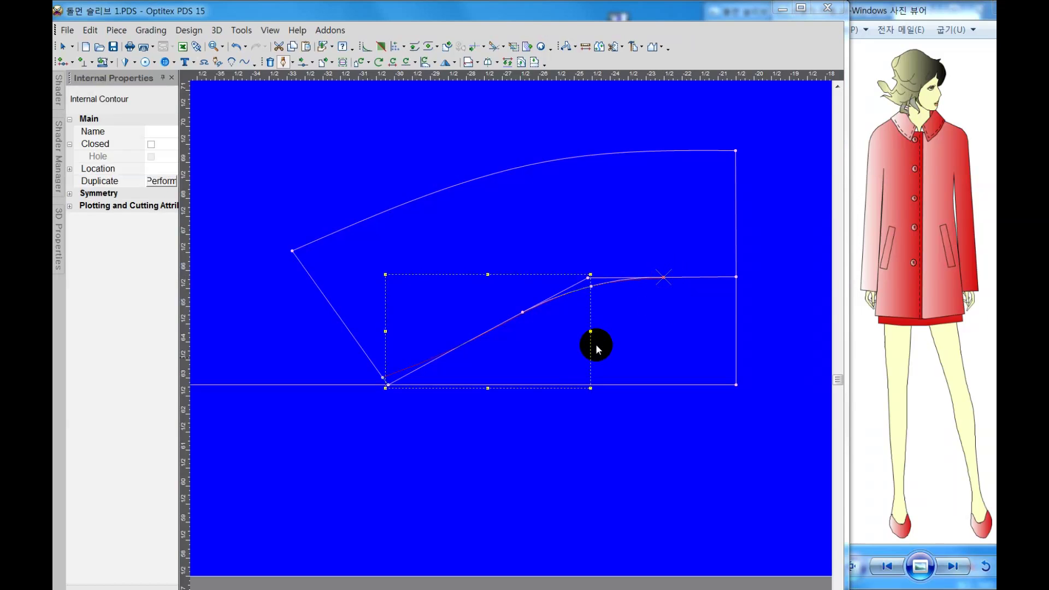
right_click(596, 343)
click(417, 412)
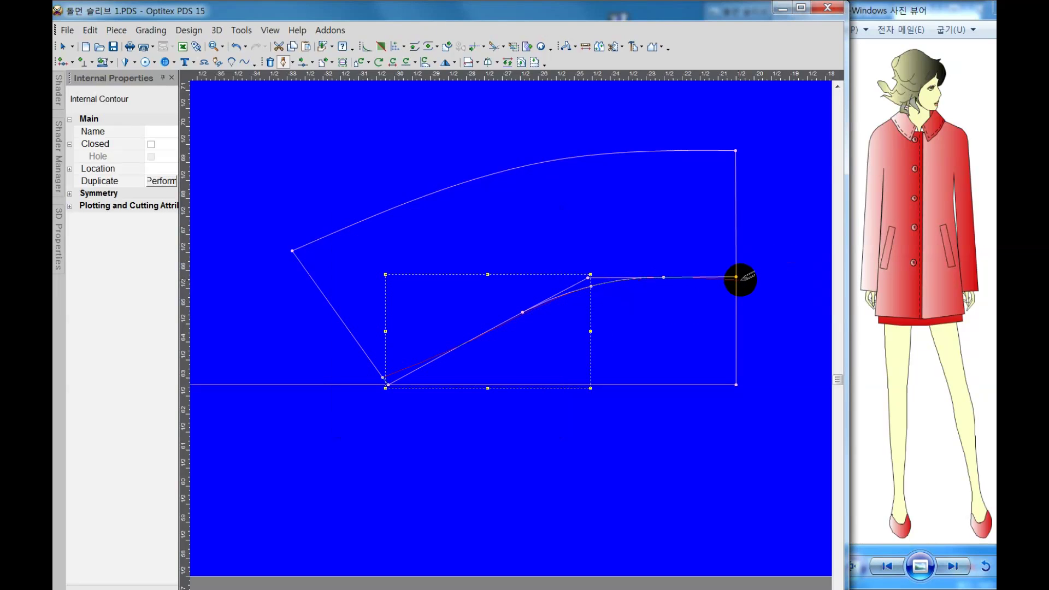
Step: Continue the outline up the right edge to the top-right corner and onto the upper curve
click(737, 277)
right_click(734, 253)
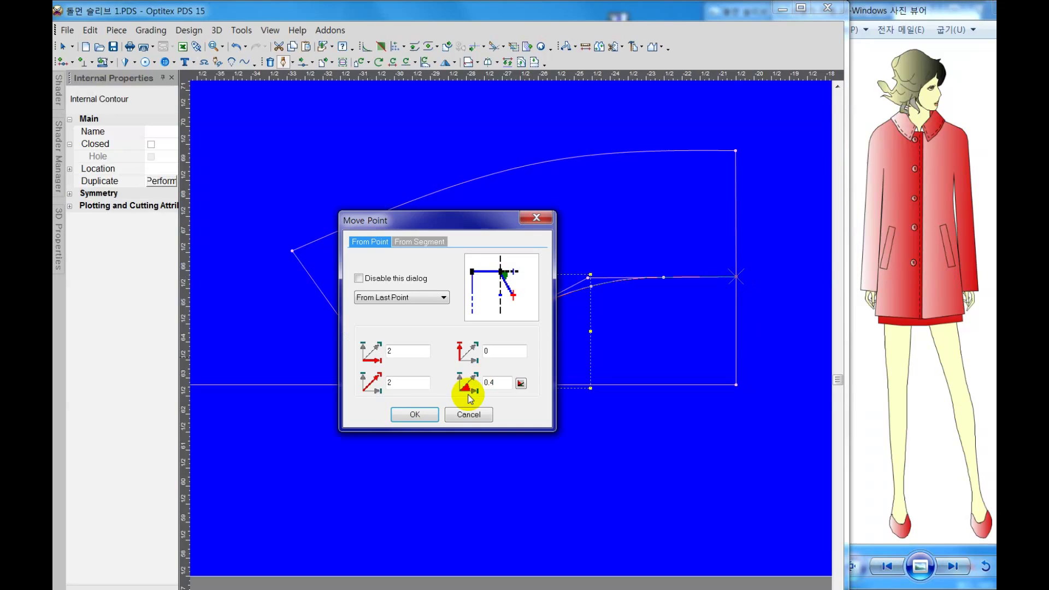
key(Return)
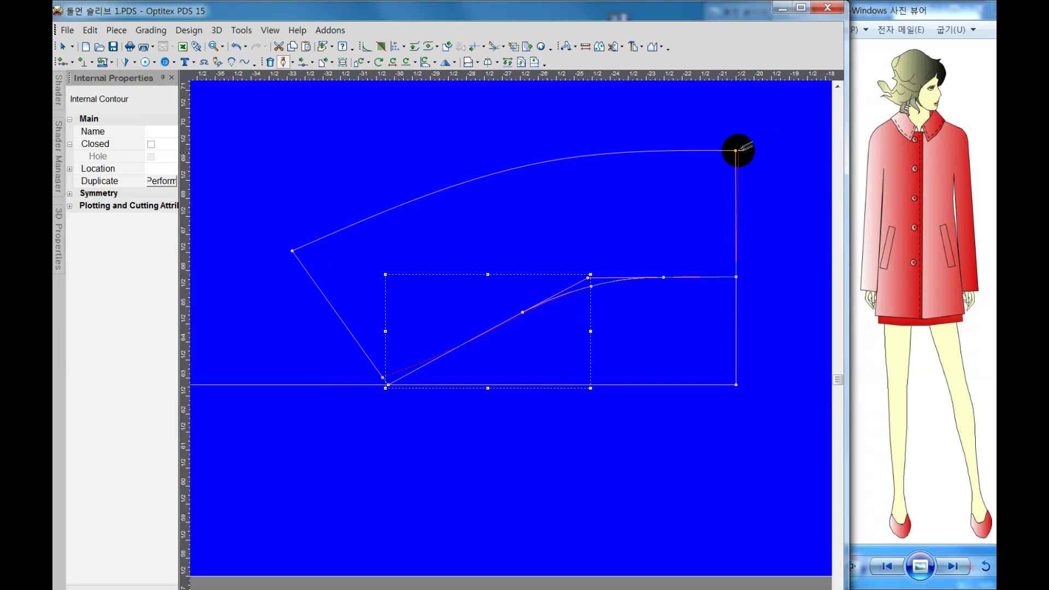
right_click(714, 154)
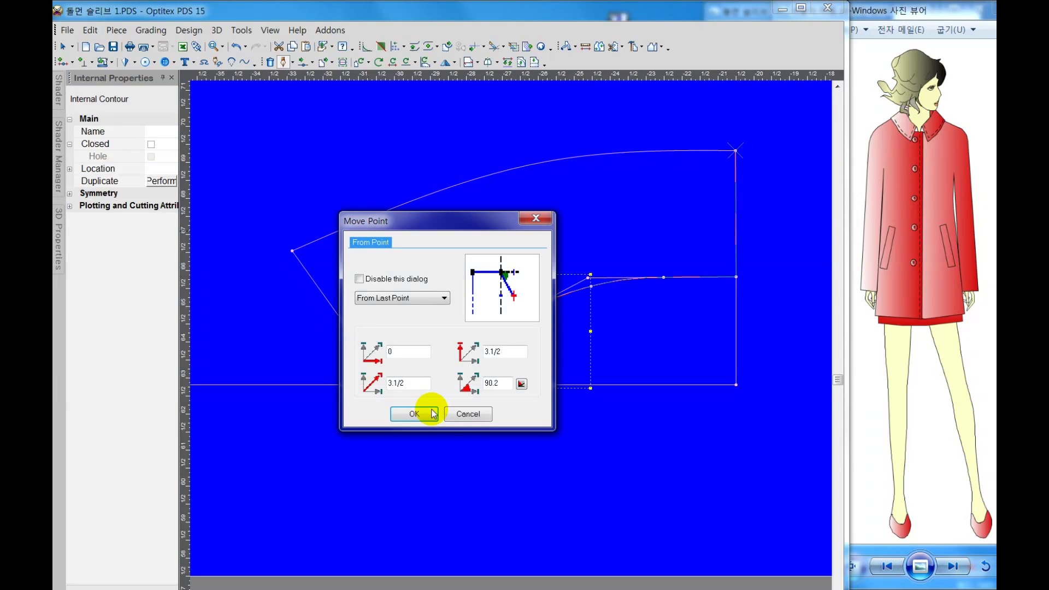
click(428, 410)
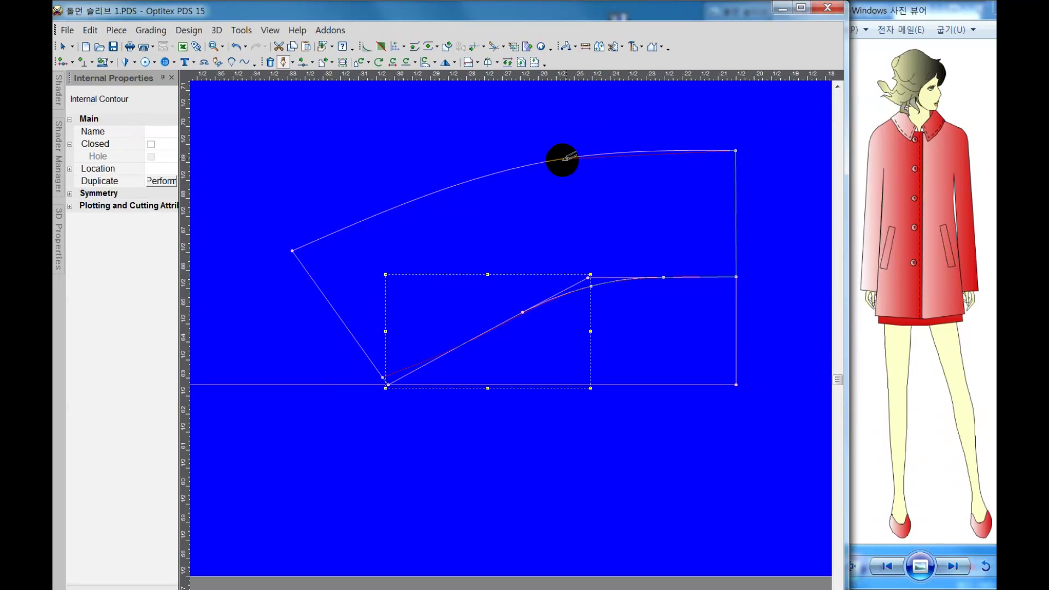
right_click(566, 157)
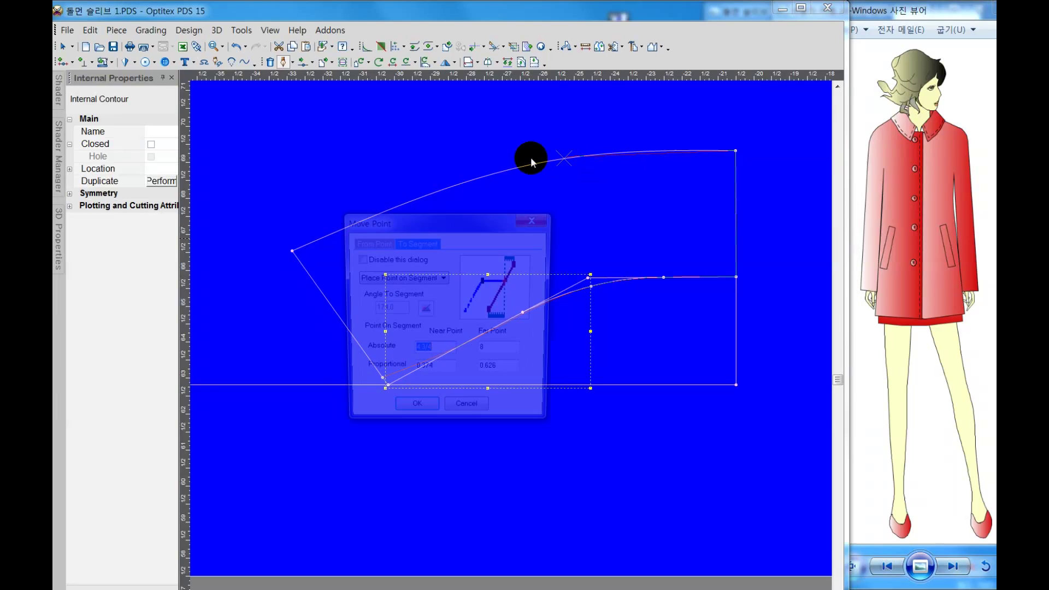
click(426, 407)
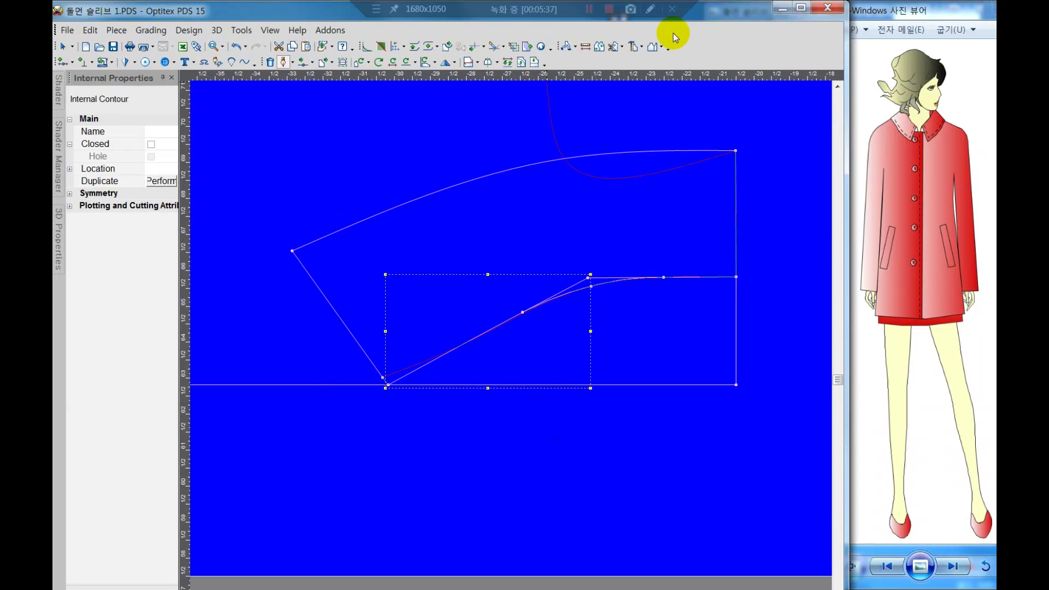
Step: Follow the upper curve to the left vertex and close down the slanted edge (4 3/8 at -54.2°)
click(293, 251)
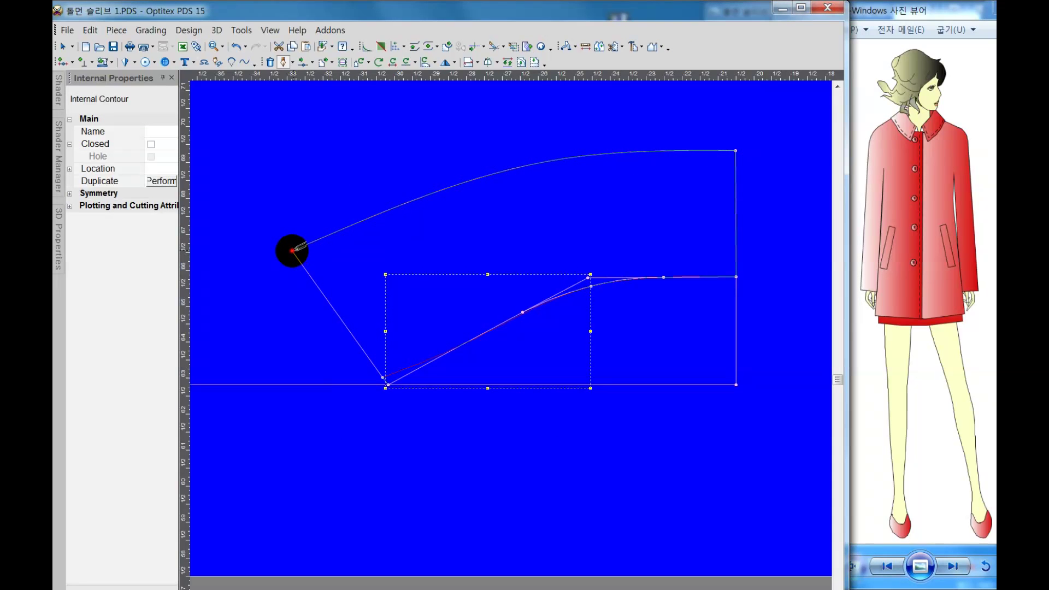
right_click(293, 250)
click(414, 414)
right_click(301, 247)
key(Return)
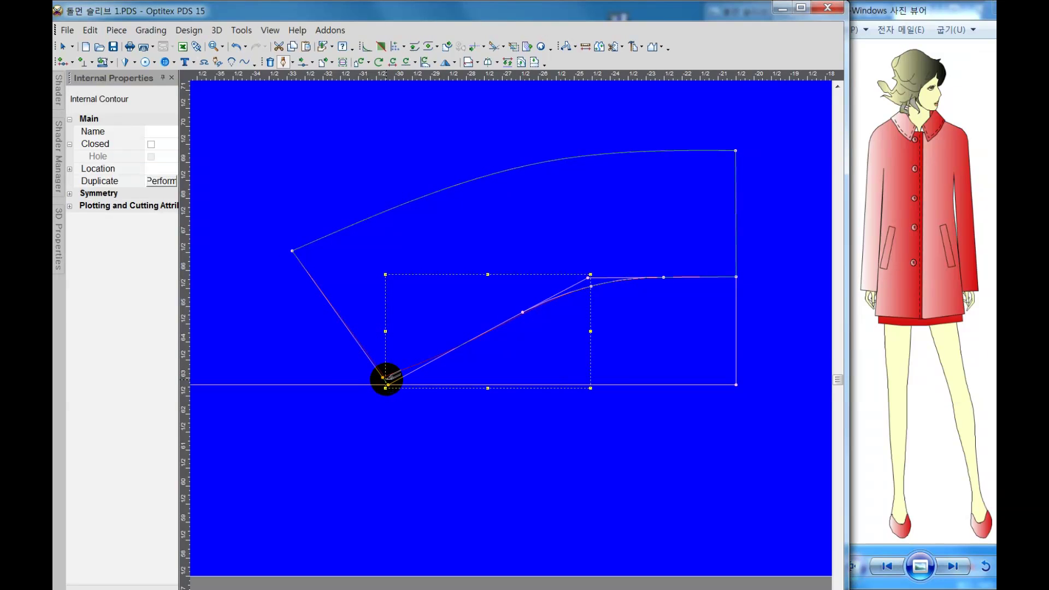
right_click(386, 377)
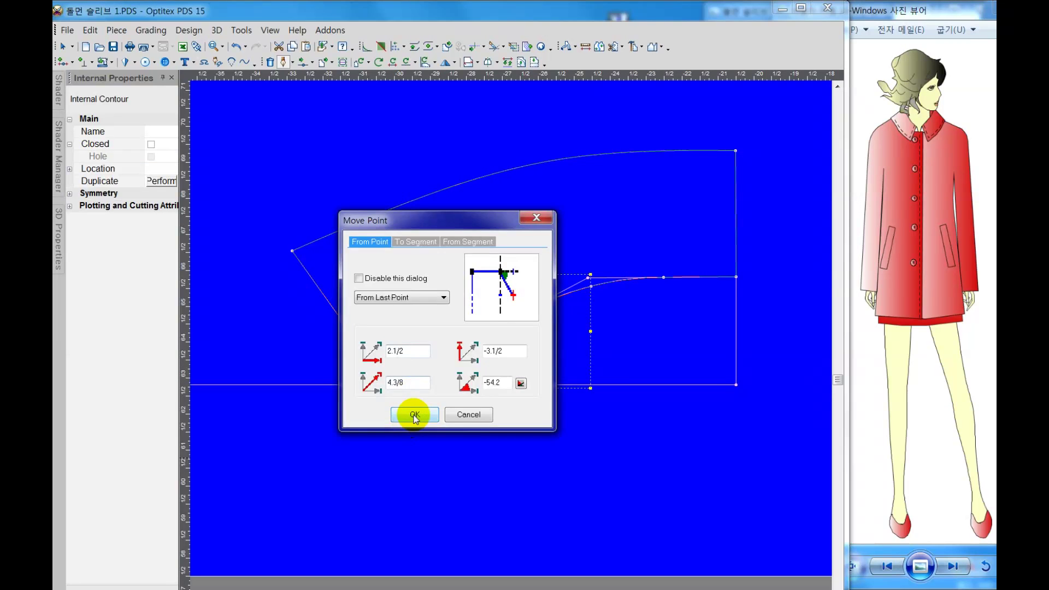
click(414, 413)
right_click(461, 220)
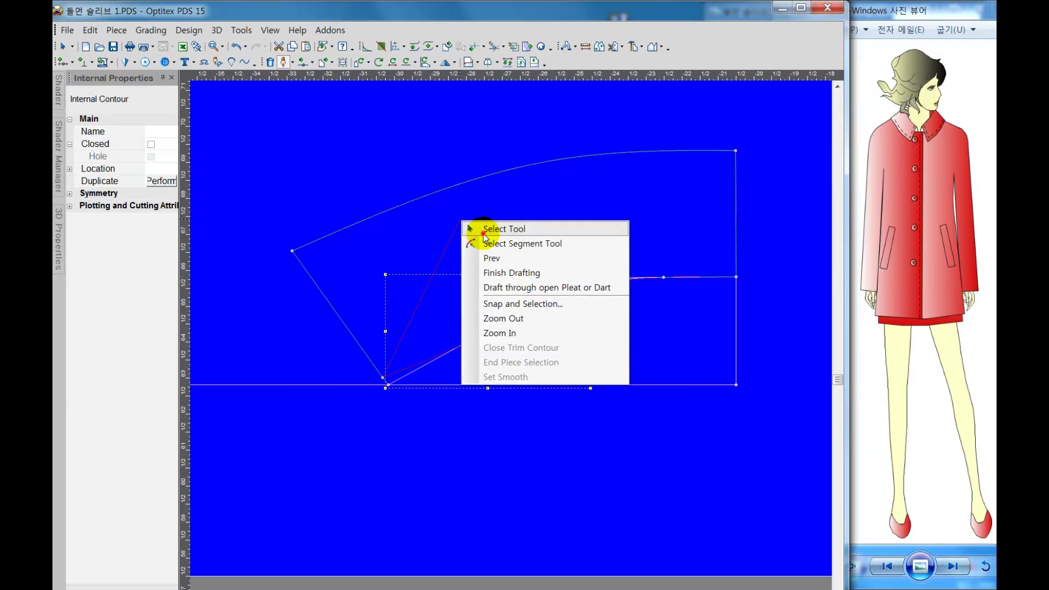
click(483, 234)
Step: Create a separate pattern piece from the enclosed band area
click(634, 47)
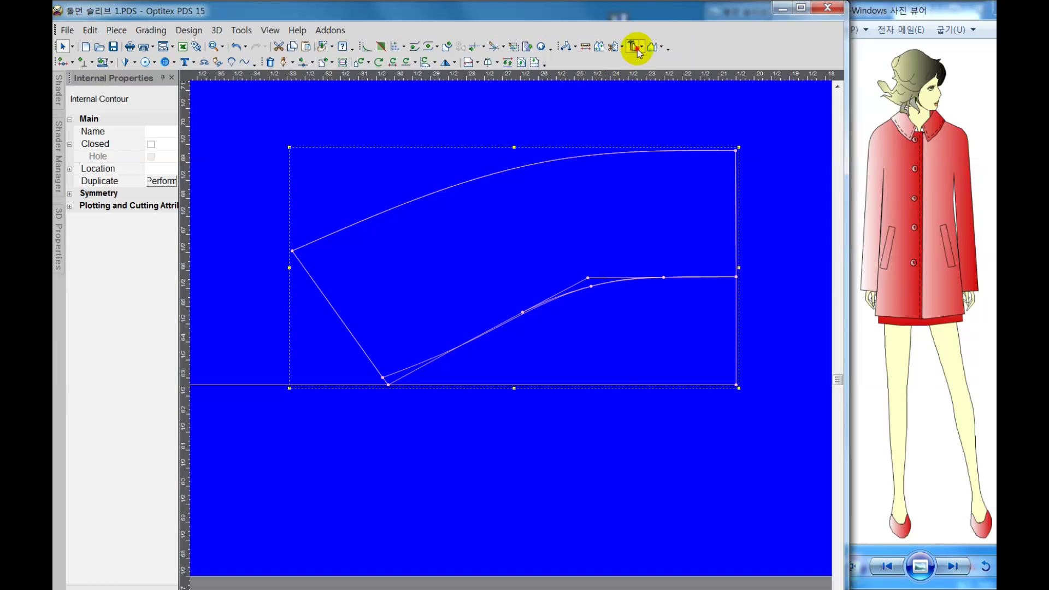
click(643, 182)
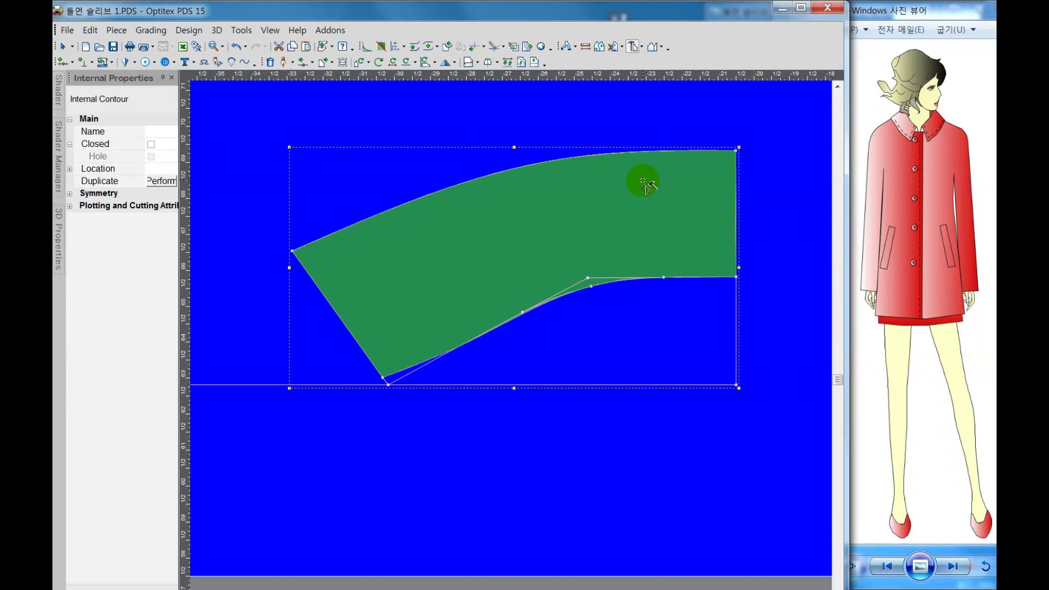
click(295, 47)
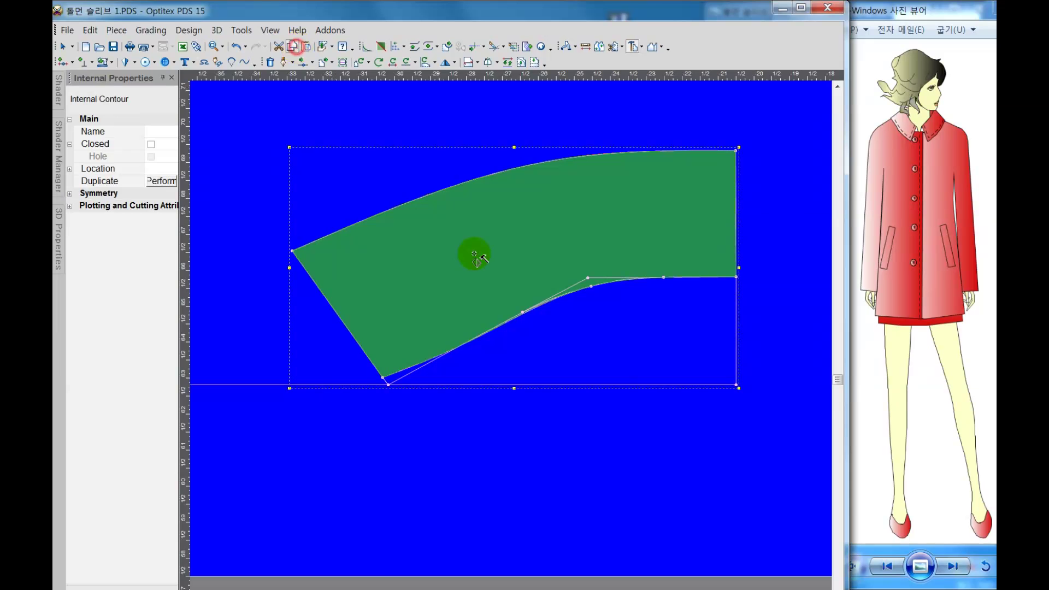
click(497, 258)
right_click(498, 259)
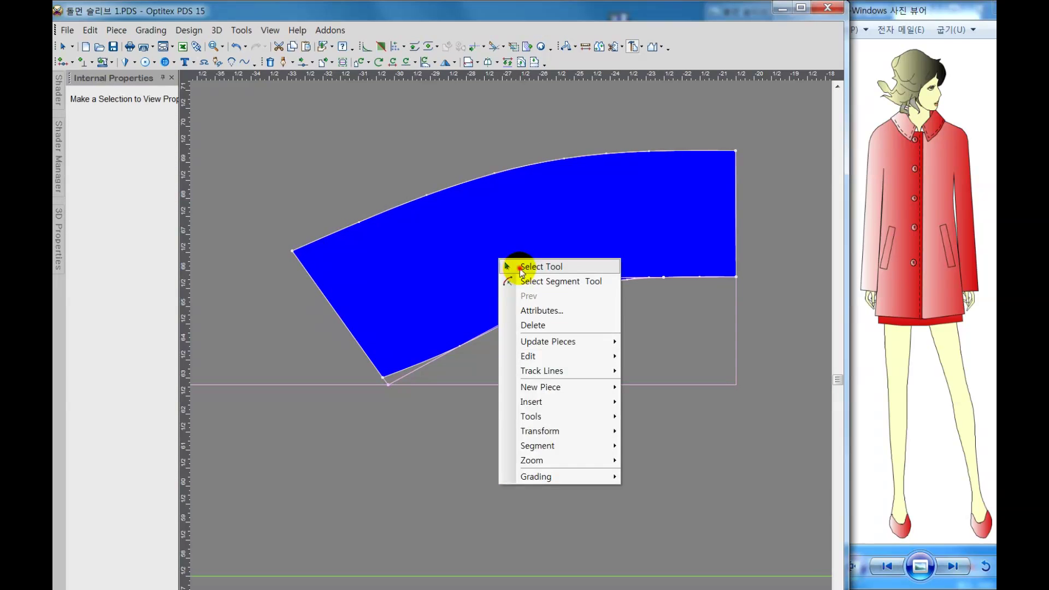
click(519, 265)
Step: Move the new band piece up beside the bodice neckline and select a leftover internal line
drag(563, 293, 625, 390)
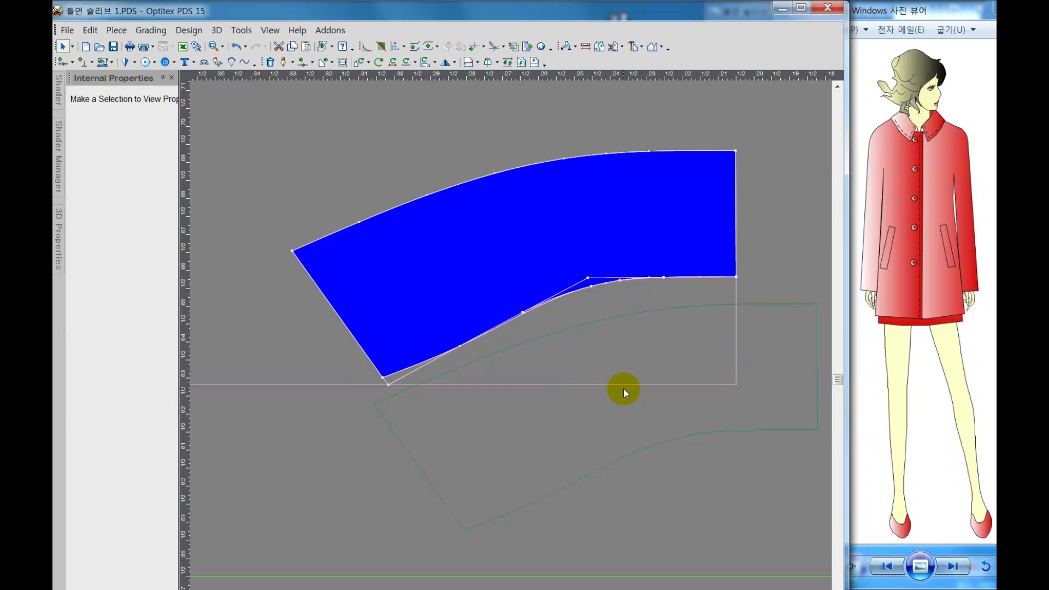
scroll(601, 295, down, 2)
scroll(541, 306, down, 2)
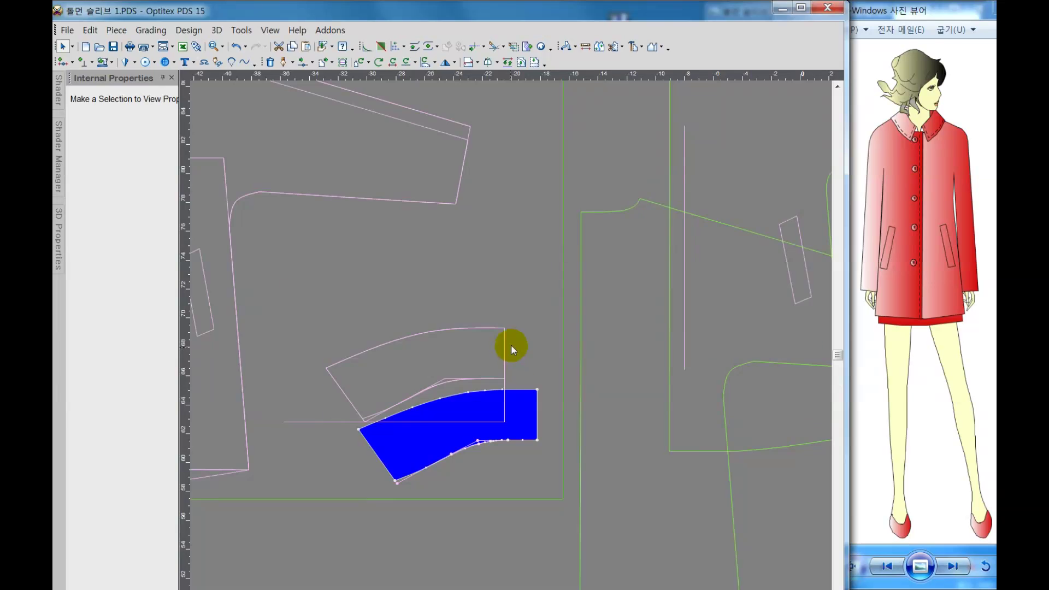
scroll(511, 345, down, 1)
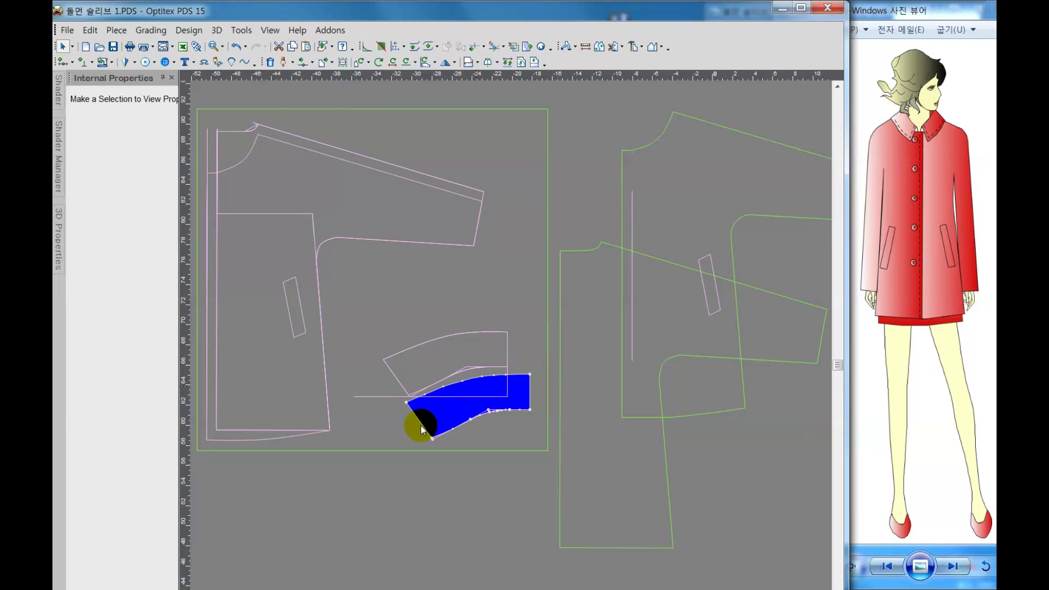
drag(446, 414, 600, 138)
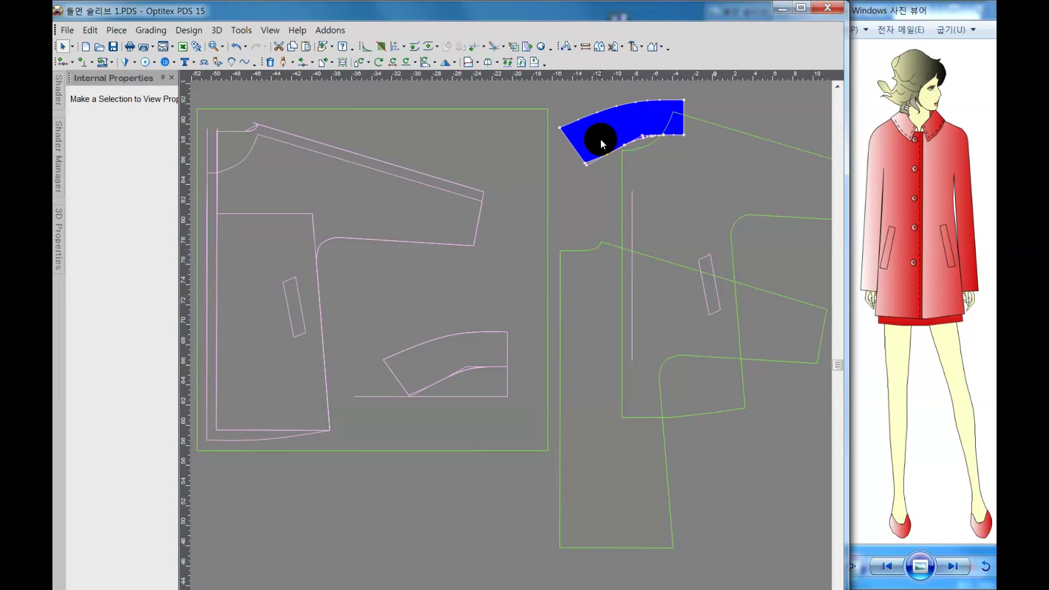
scroll(510, 344, up, 1)
scroll(484, 340, up, 1)
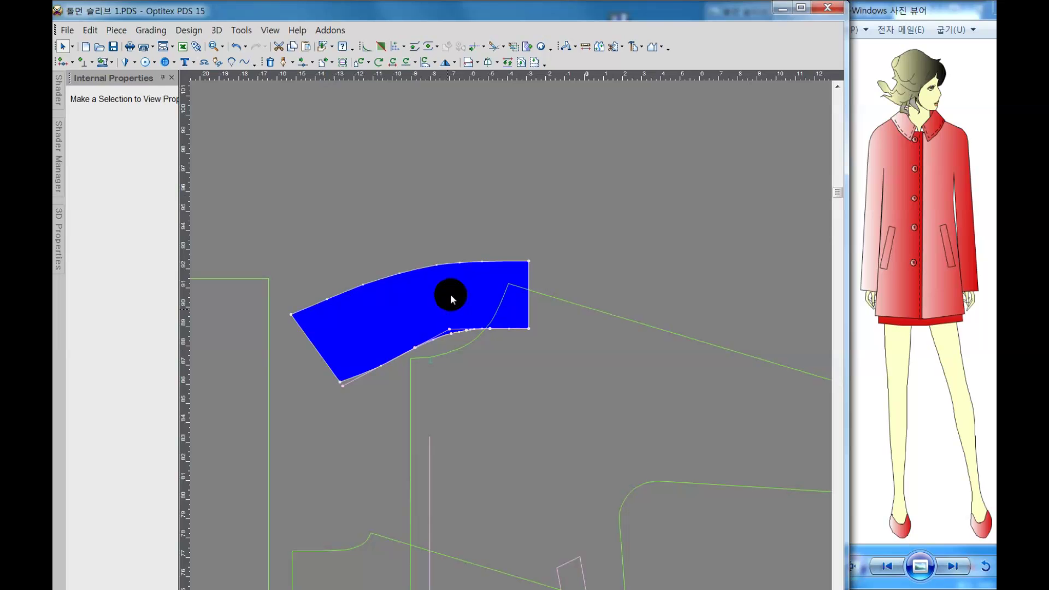
drag(451, 299, 470, 235)
click(461, 276)
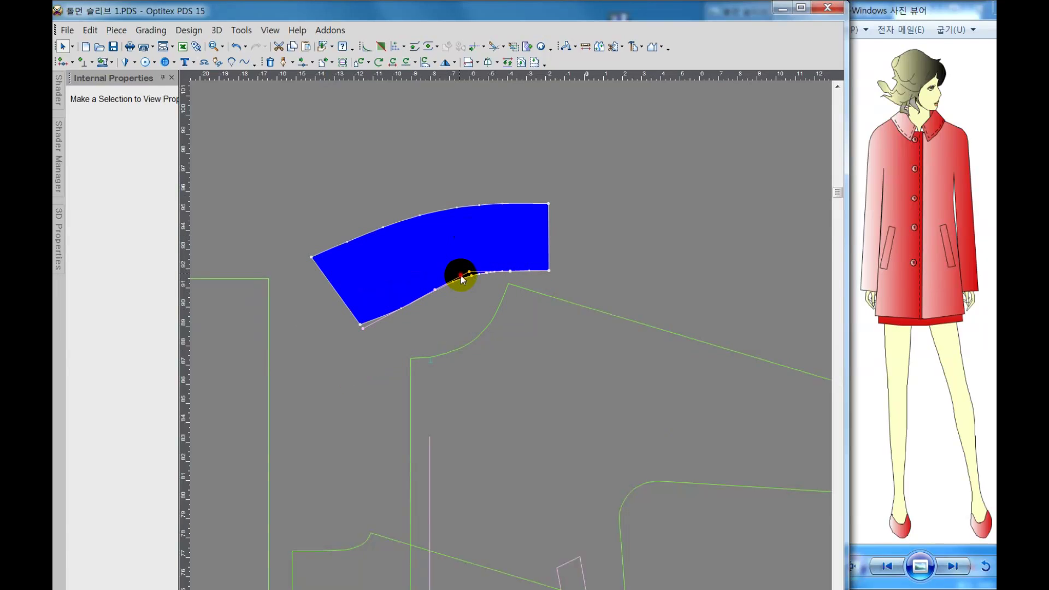
click(466, 282)
Step: Delete the two leftover internal lines on the band piece
key(Delete)
click(479, 272)
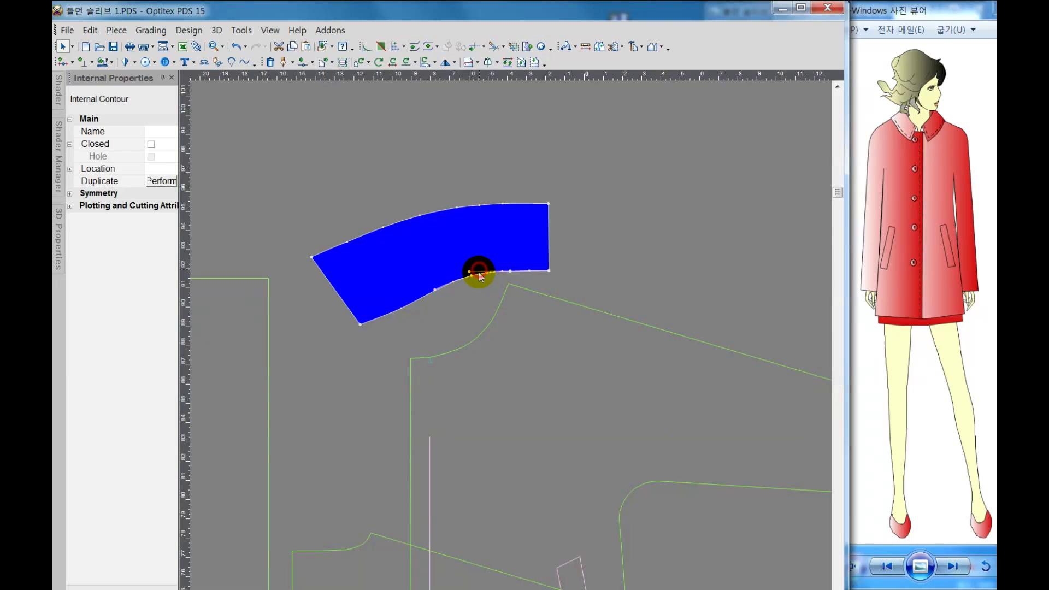
key(Delete)
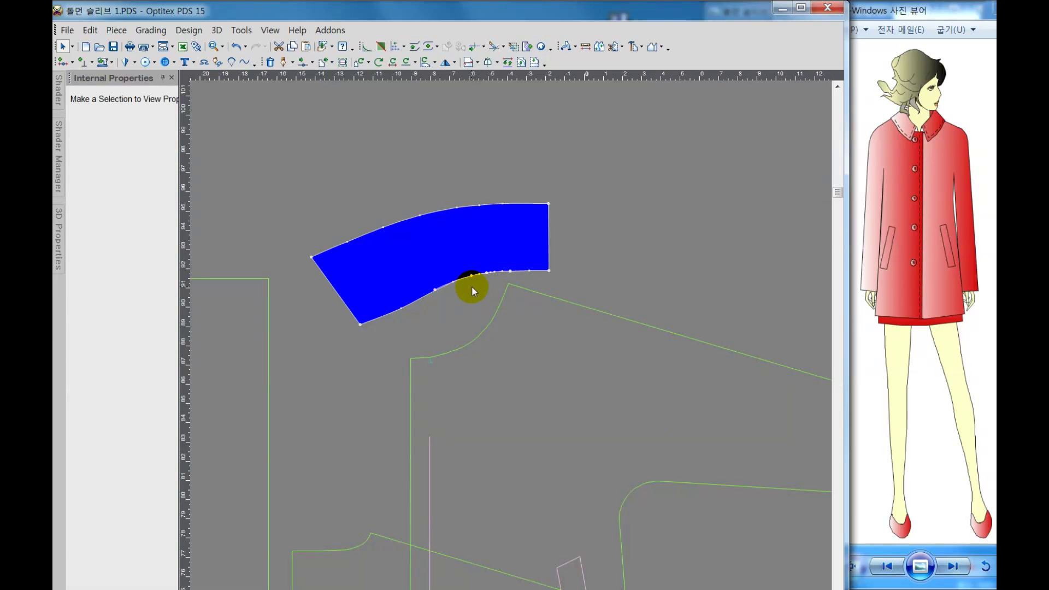
Step: Add a notch on the band's lower curved edge and nudge the band above the neckline
click(82, 61)
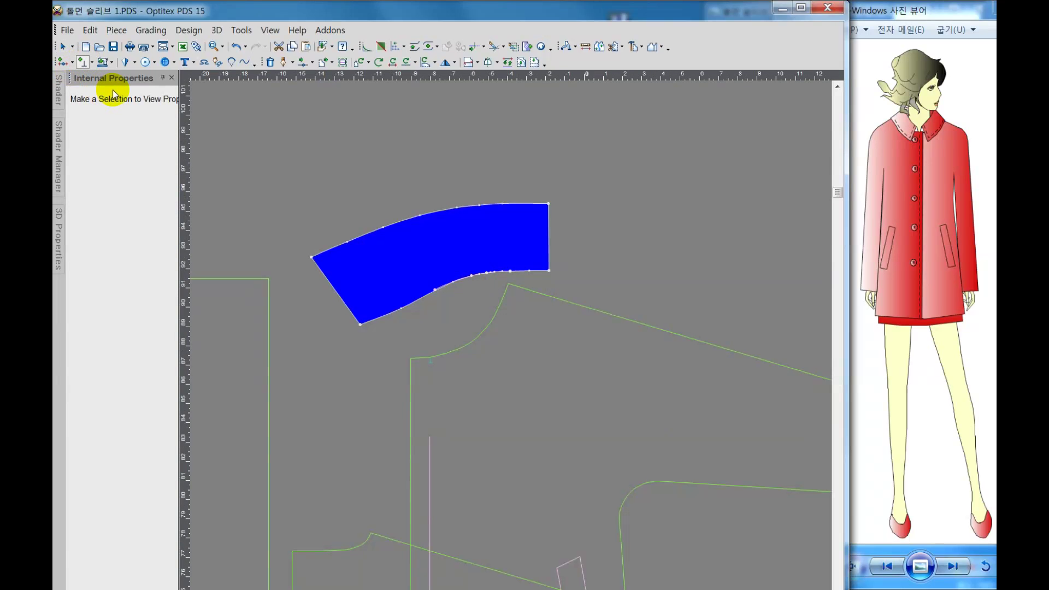
click(471, 273)
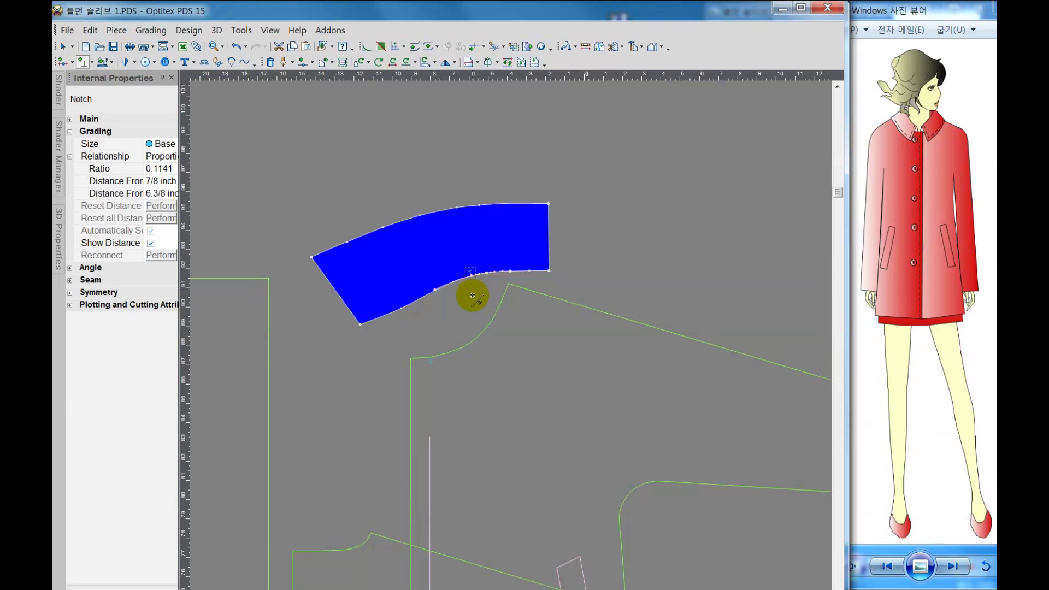
right_click(435, 309)
click(445, 316)
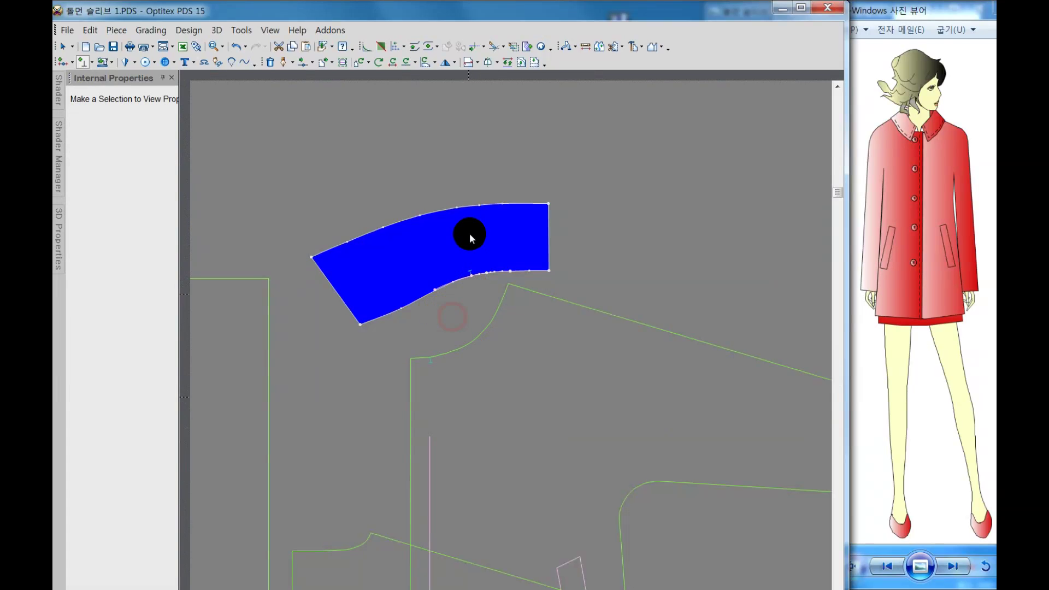
mouse_move(468, 234)
mouse_down()
mouse_move(504, 276)
mouse_move(526, 280)
mouse_move(478, 208)
mouse_up()
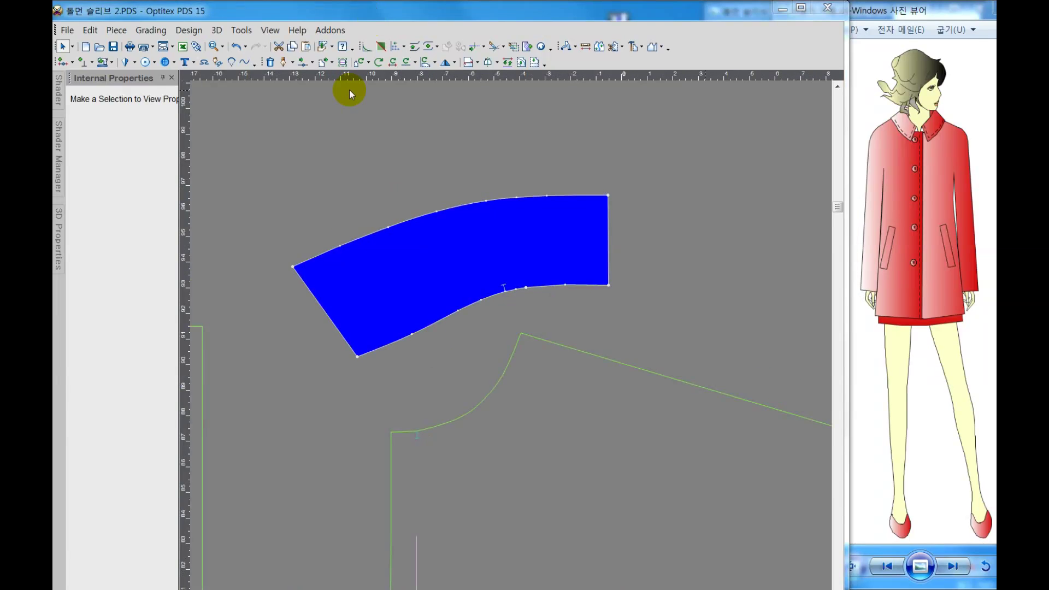
click(285, 62)
click(503, 290)
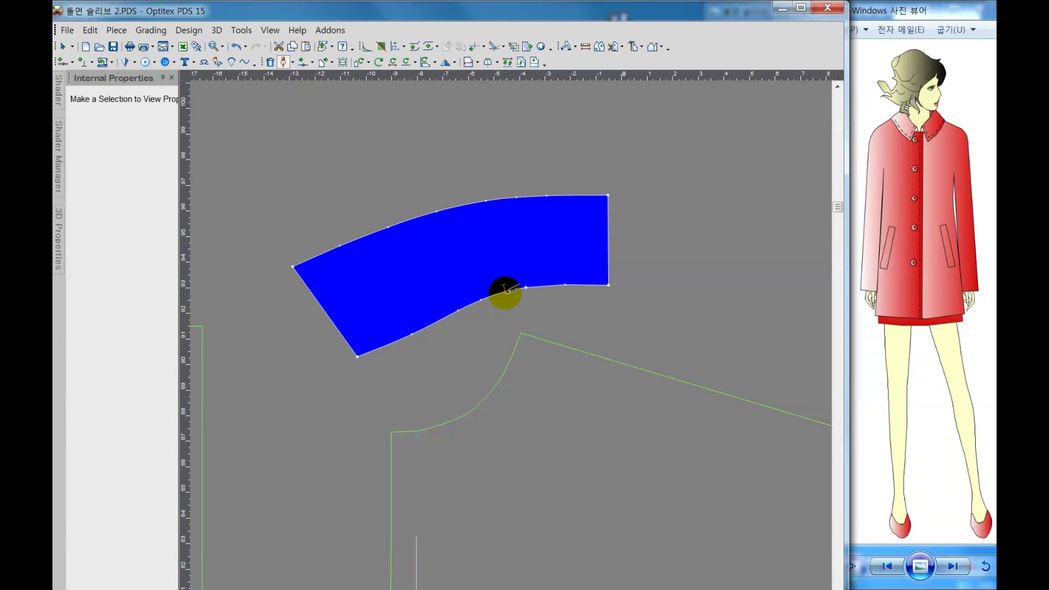
click(489, 309)
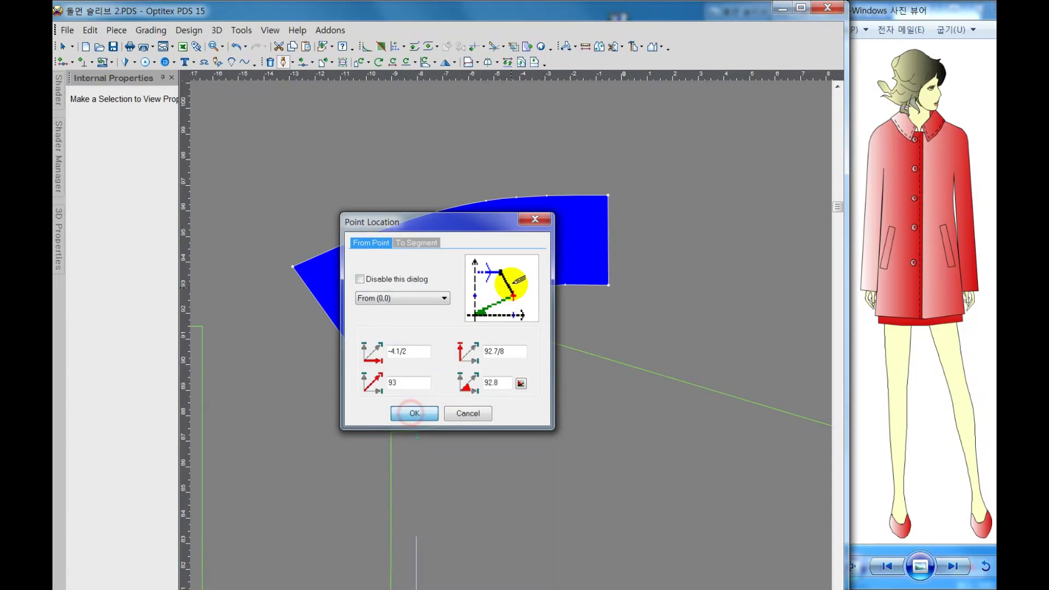
key(Return)
drag(460, 307, 461, 337)
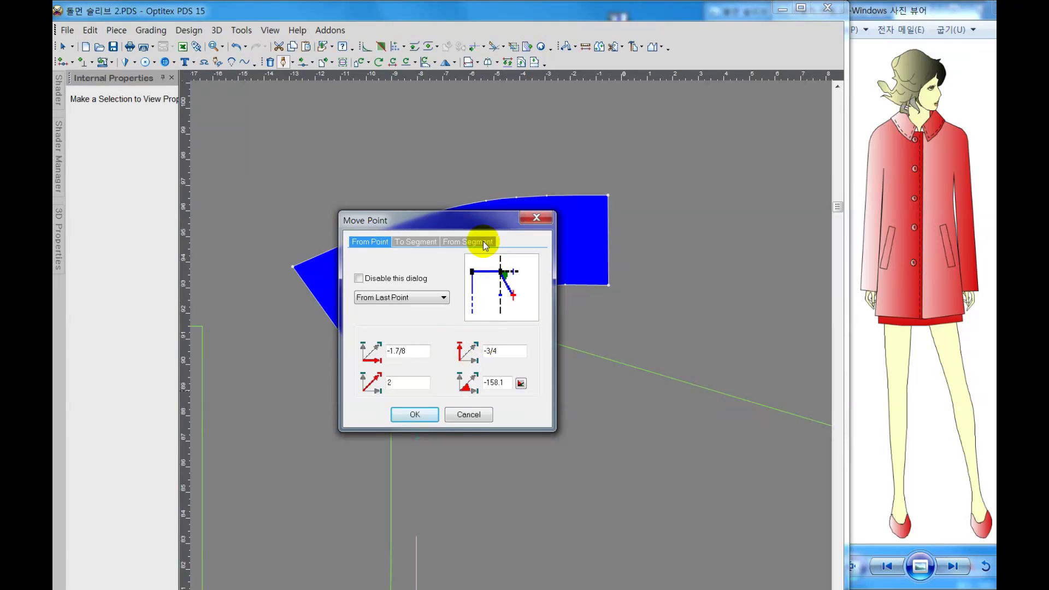
click(480, 241)
double_click(414, 366)
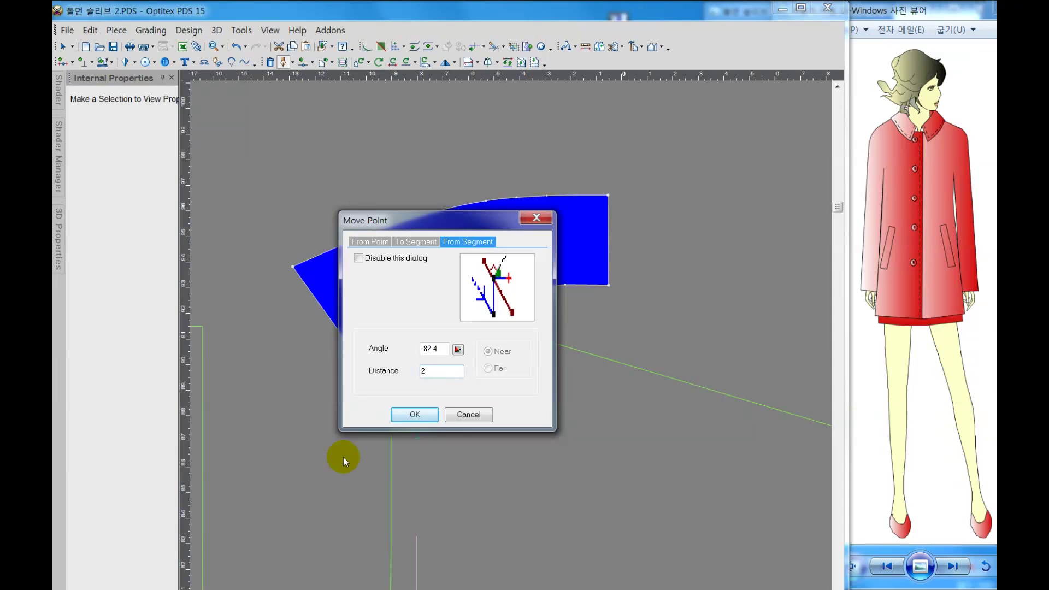
key(Return)
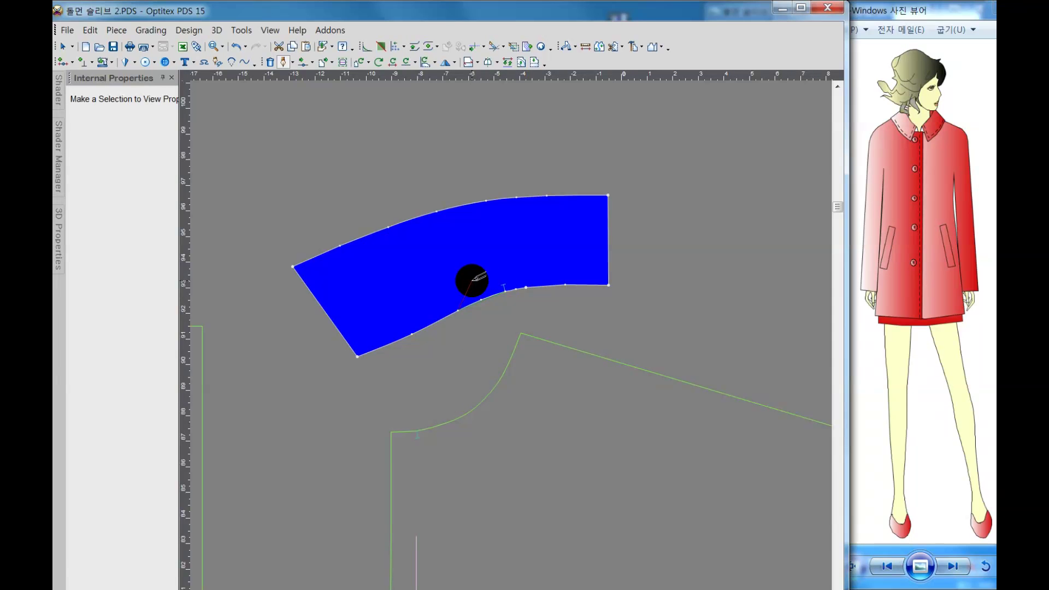
right_click(471, 280)
click(503, 286)
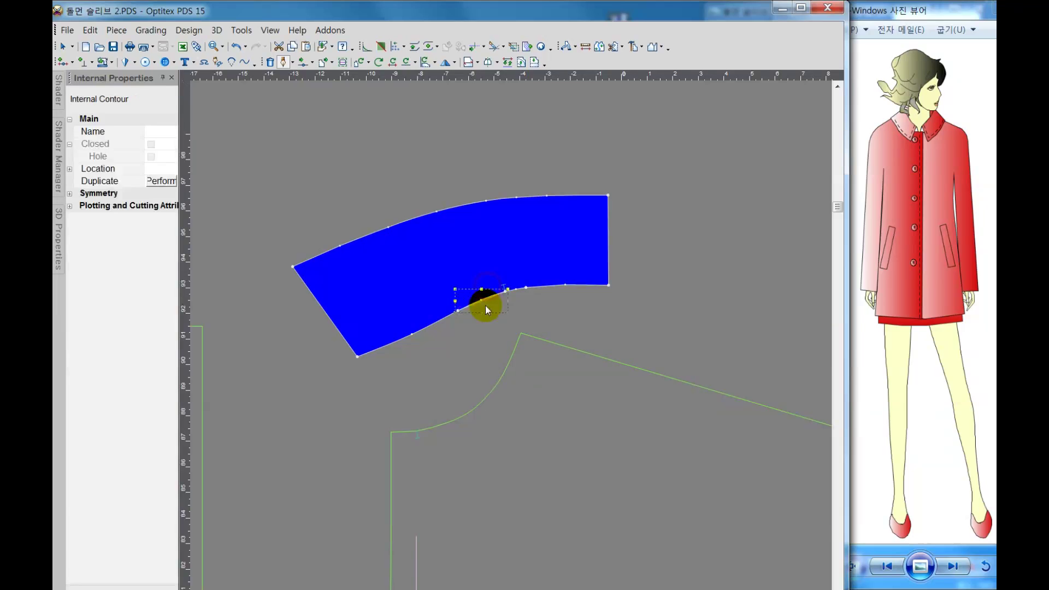
click(464, 327)
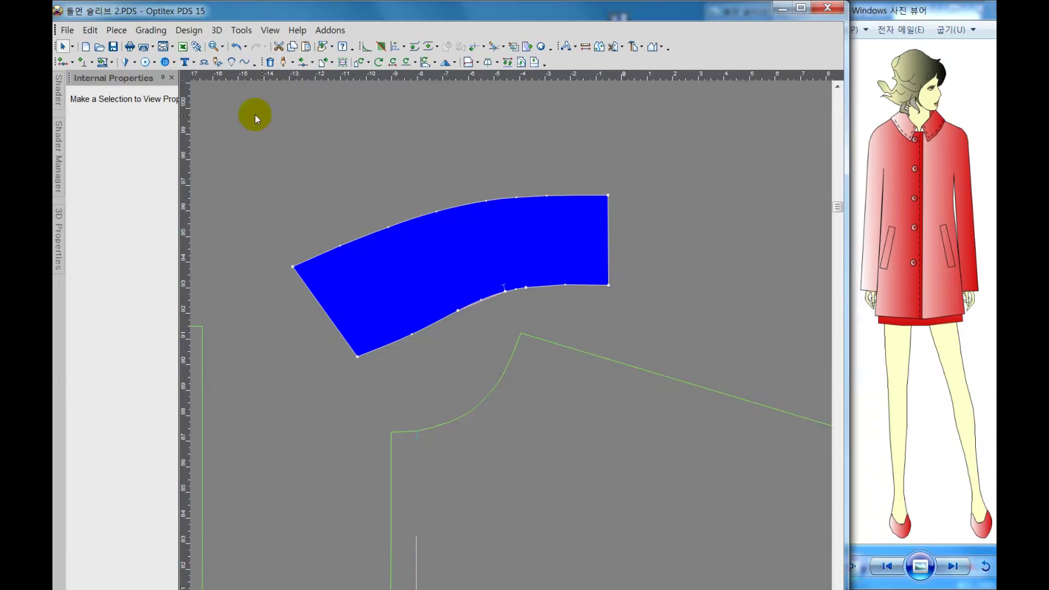
Step: Start the internal strip at the lower-edge notch, placing points along the edge toward the right end
click(458, 310)
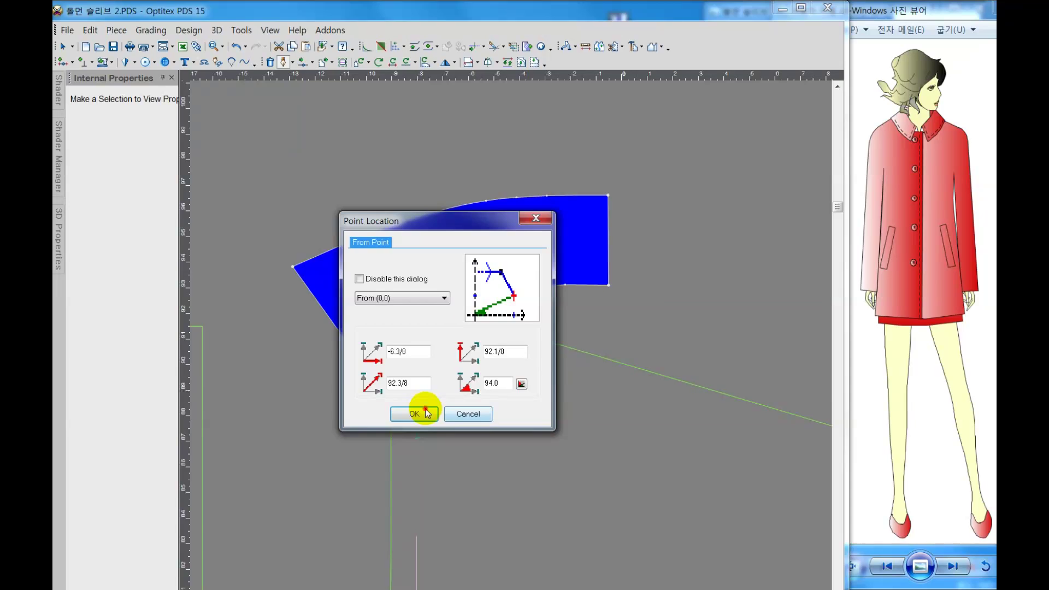
click(426, 413)
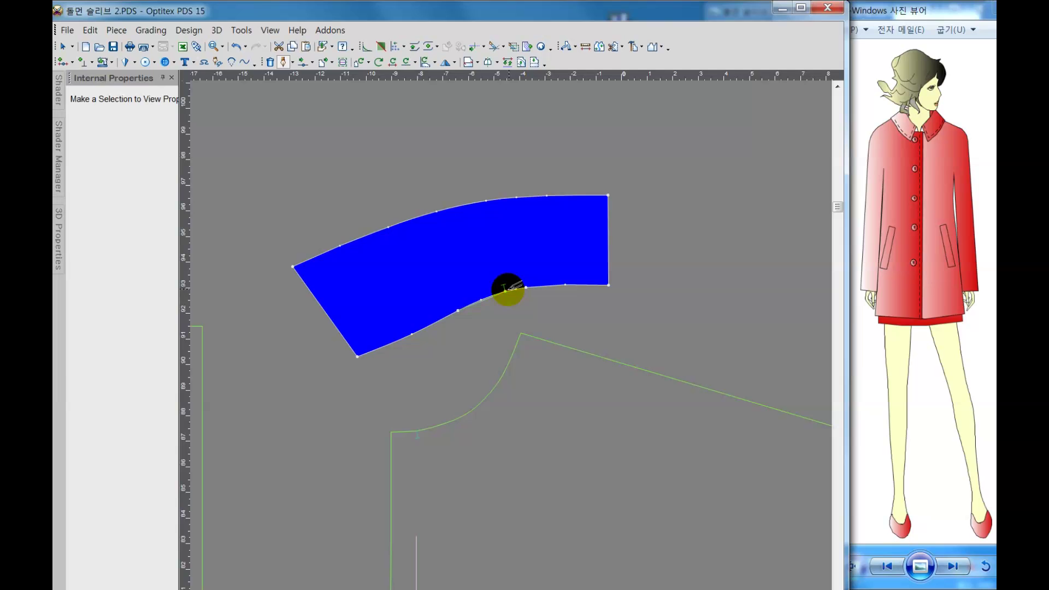
click(506, 295)
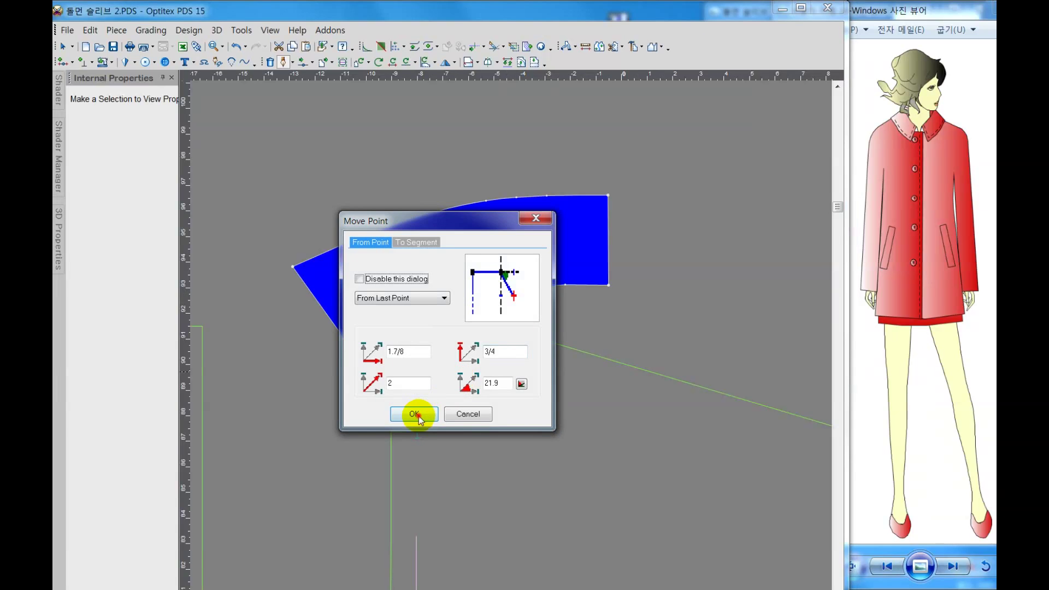
click(419, 414)
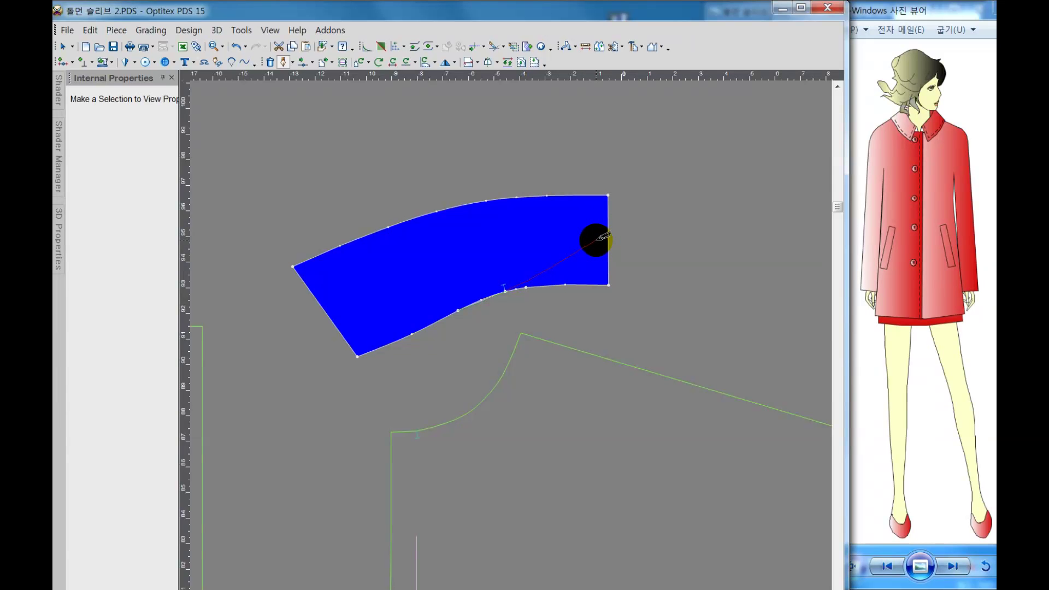
click(596, 245)
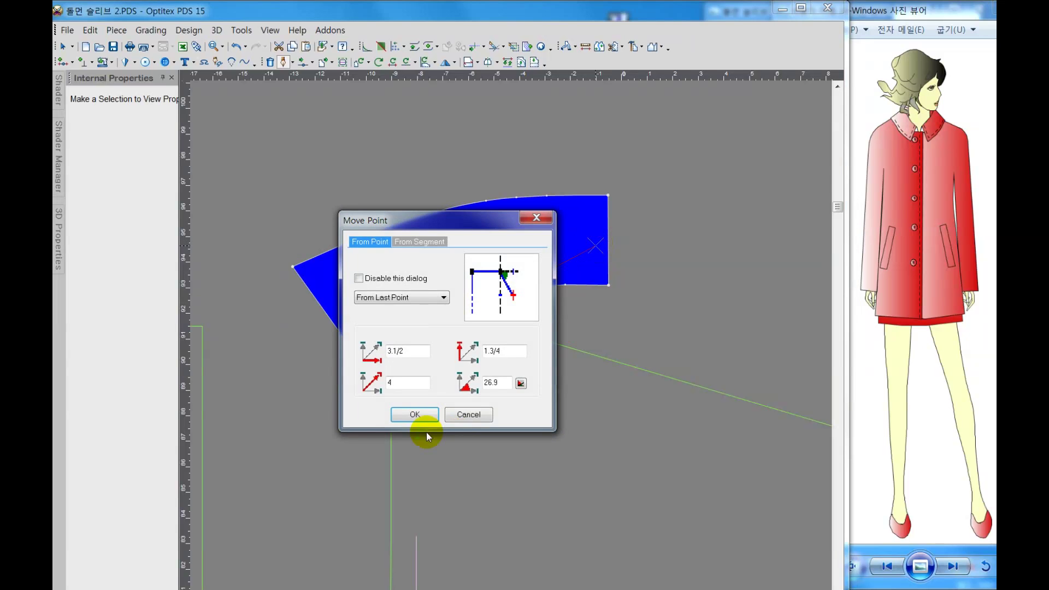
click(417, 415)
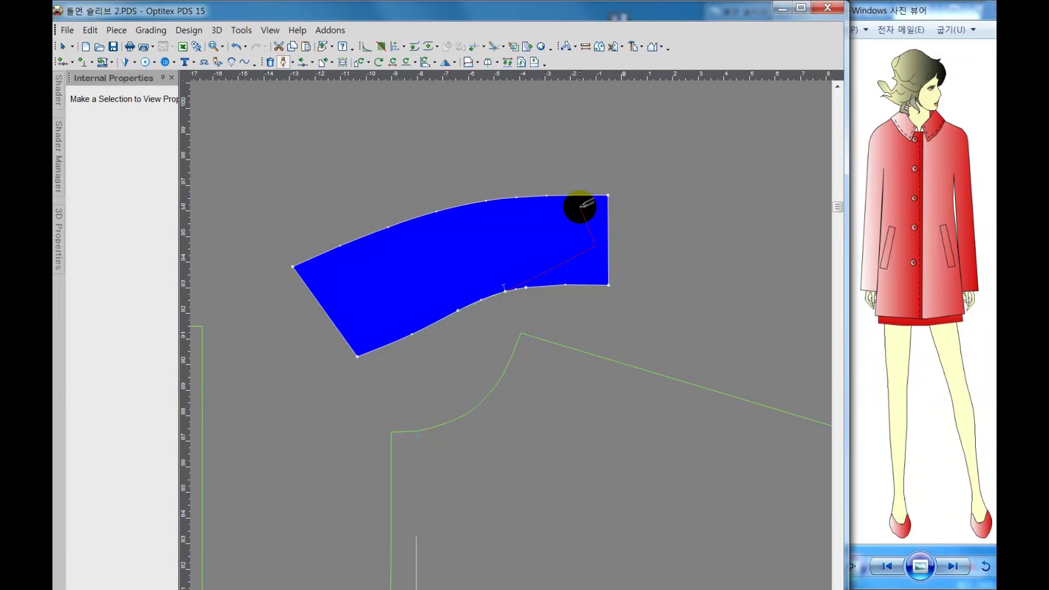
Step: Place a shortened point near the top-right corner and close the strip back at the lower edge
click(581, 205)
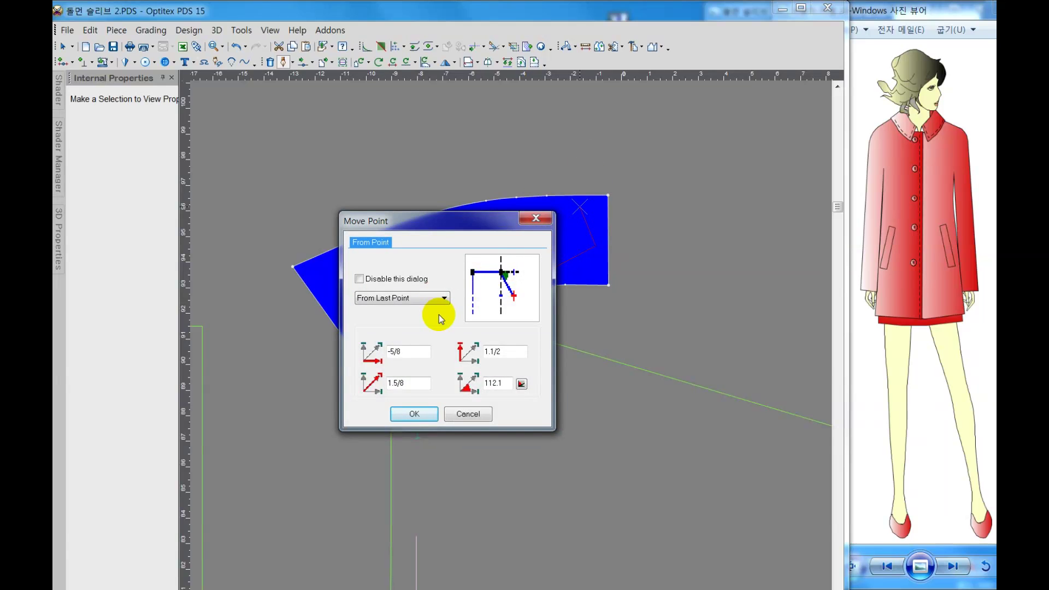
drag(424, 382, 347, 386)
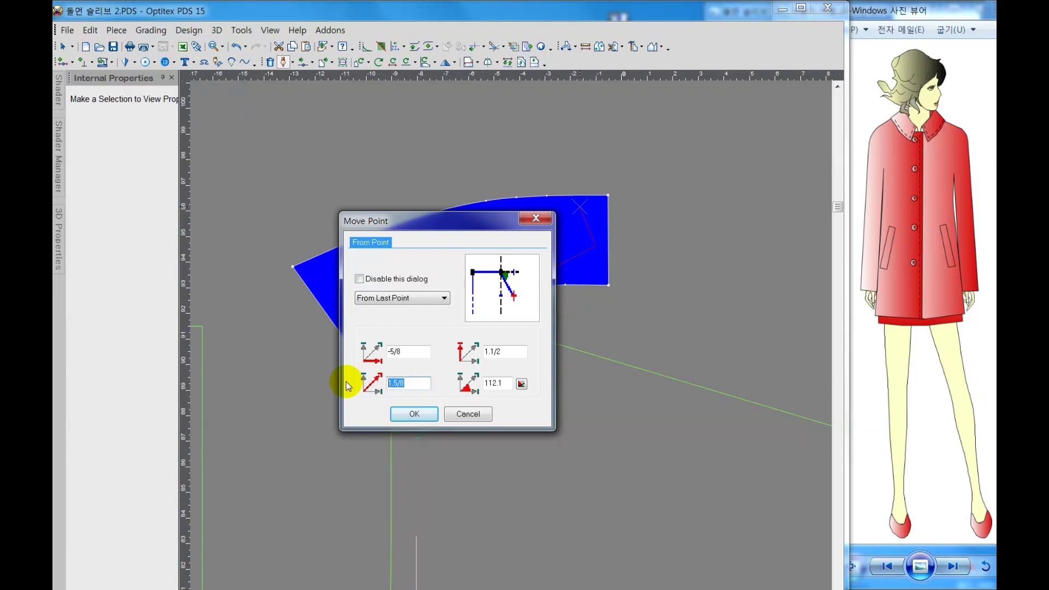
text(1.)
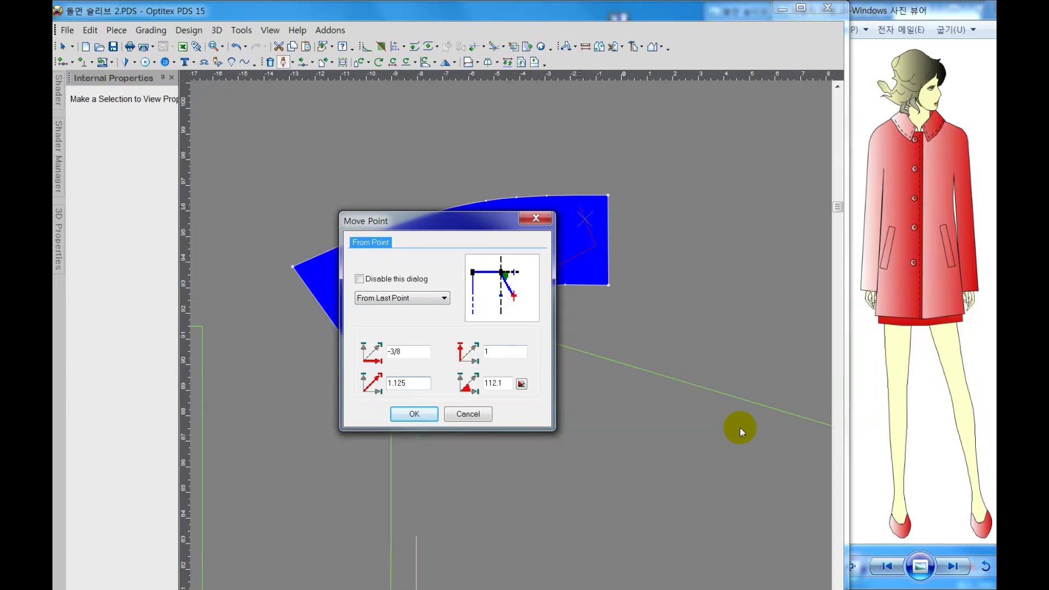
click(412, 414)
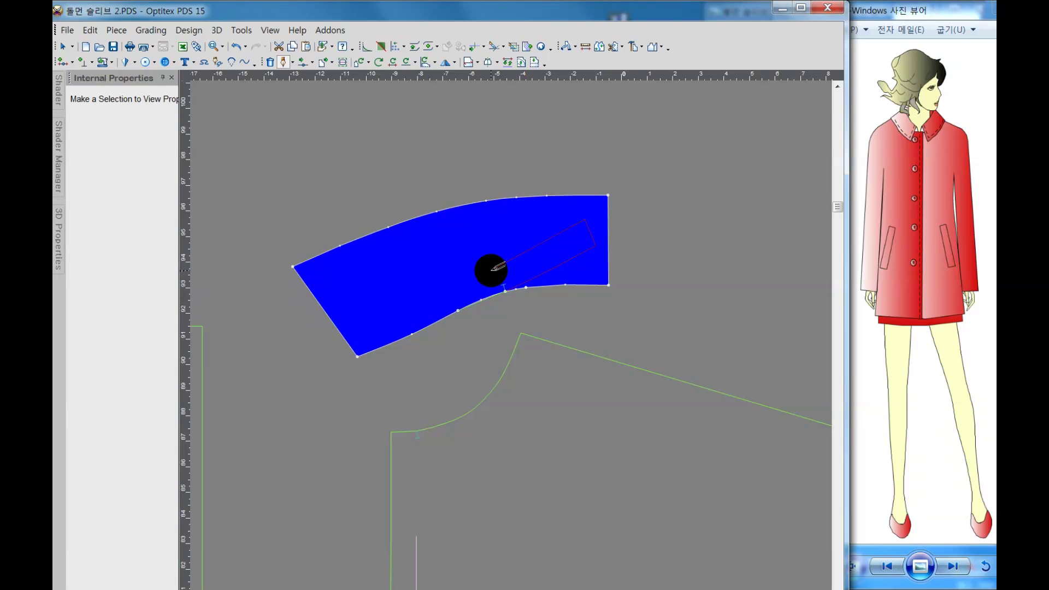
click(507, 392)
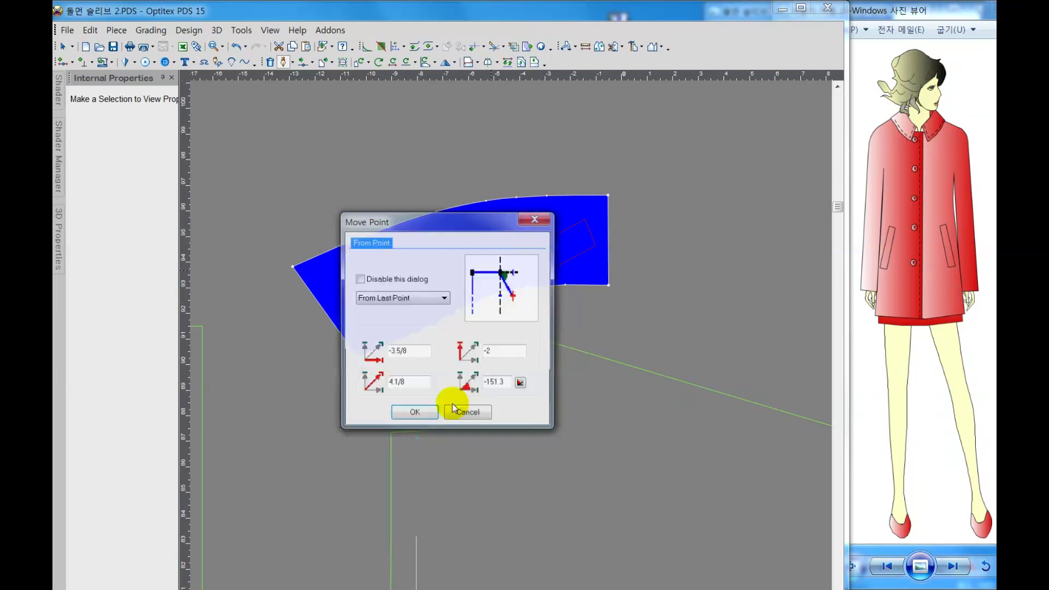
click(500, 257)
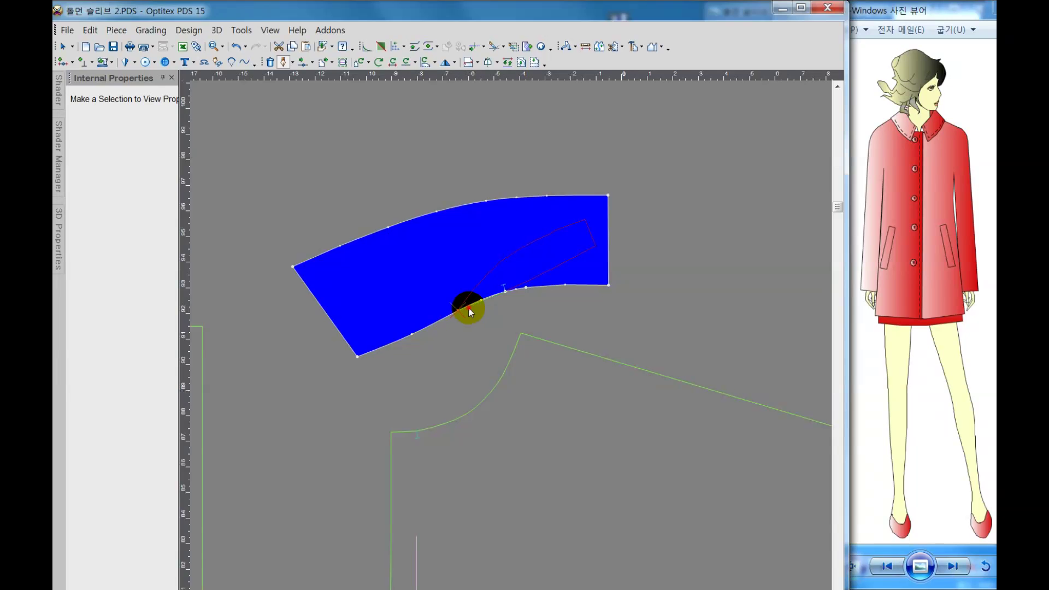
click(468, 304)
click(414, 413)
click(534, 198)
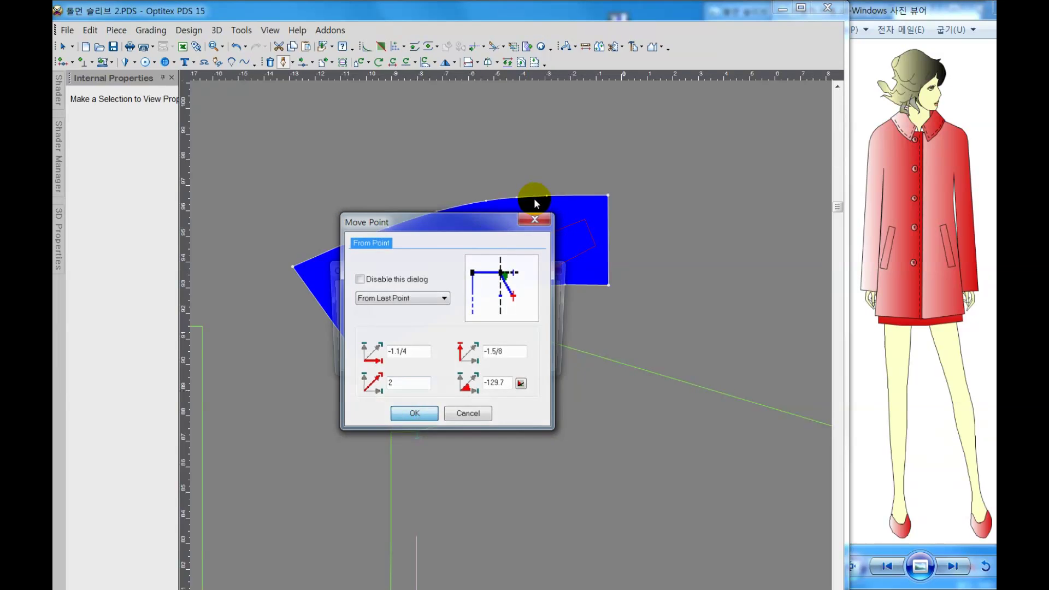
key(Return)
click(398, 361)
Step: Reshape the strip outline's curved segment with a proportional move
right_click(473, 230)
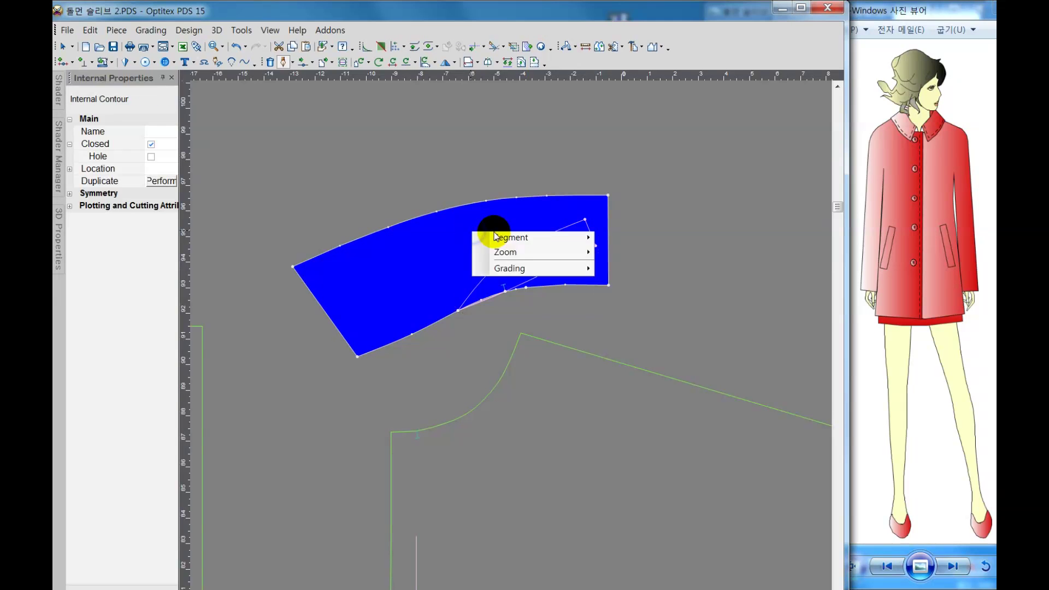
click(555, 253)
scroll(510, 344, up, 2)
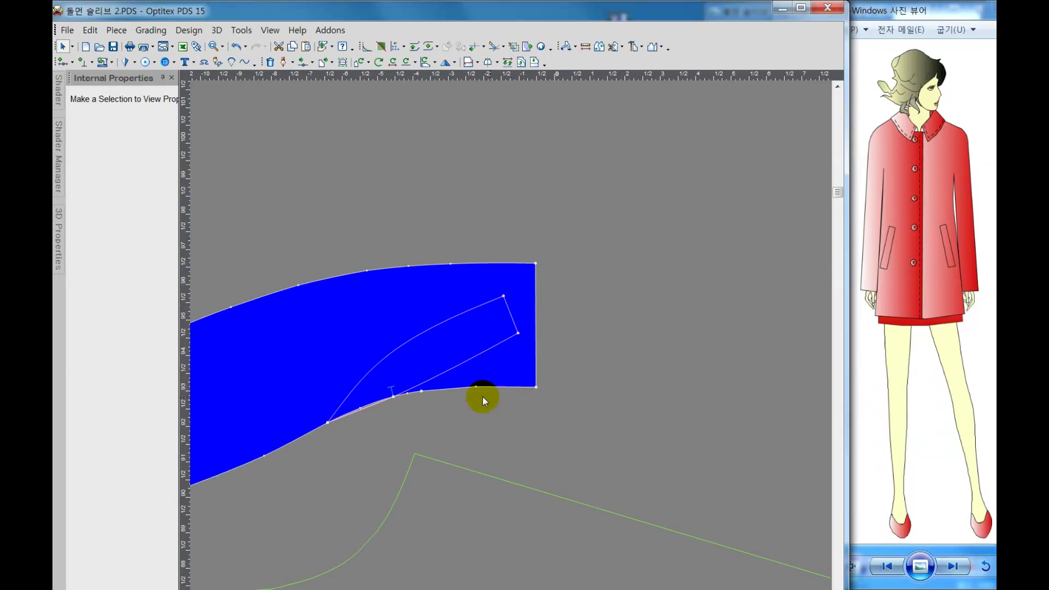
click(302, 61)
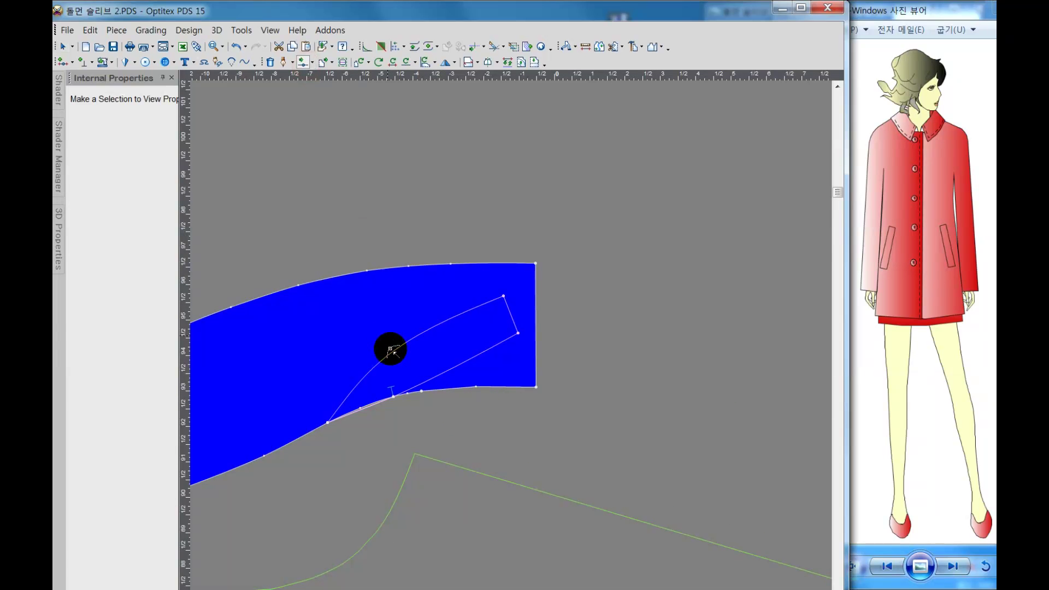
click(389, 363)
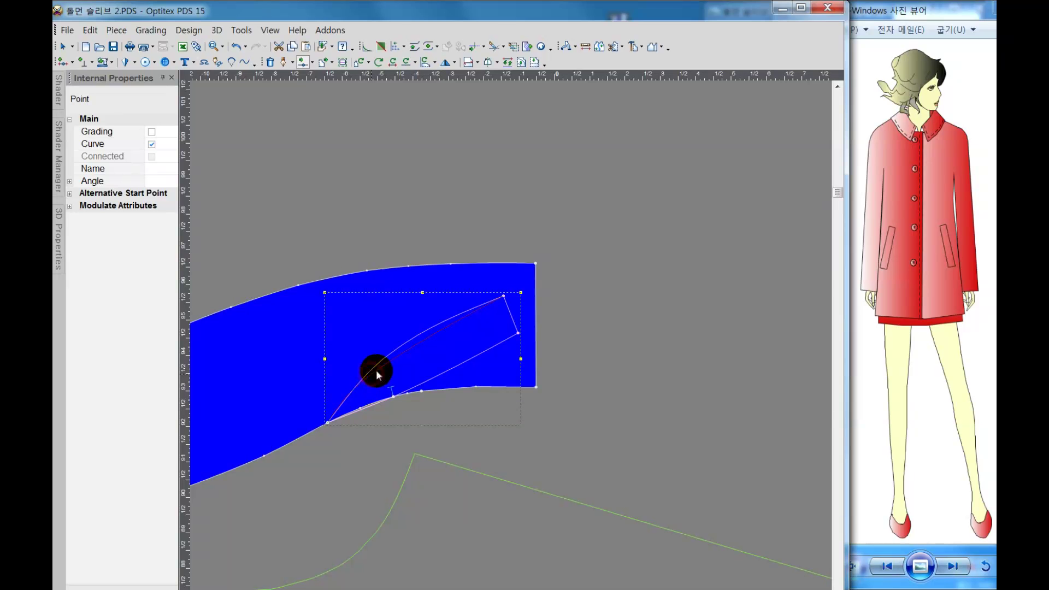
drag(371, 374, 375, 368)
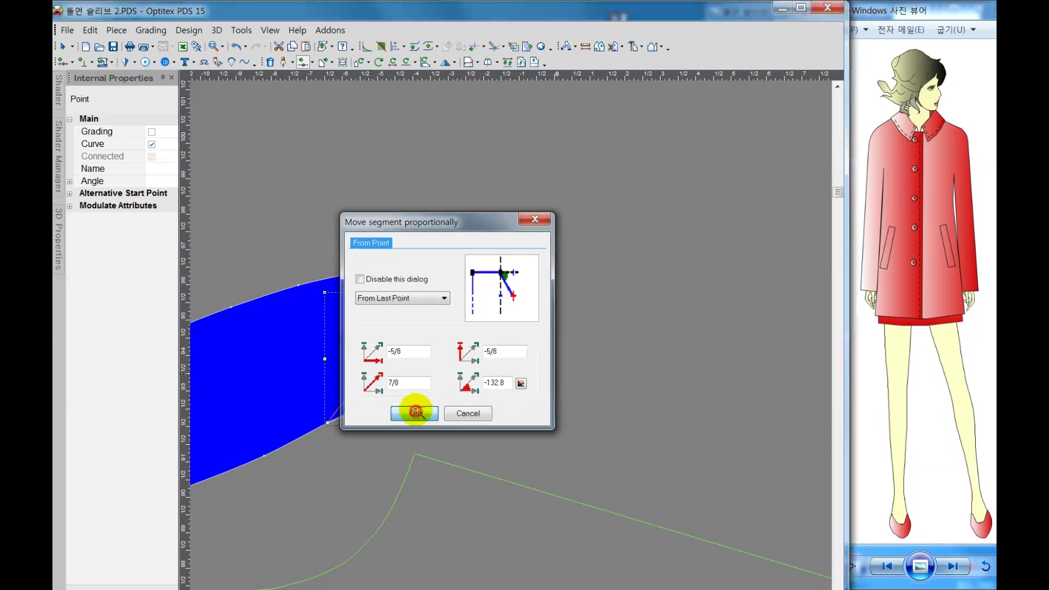
click(415, 415)
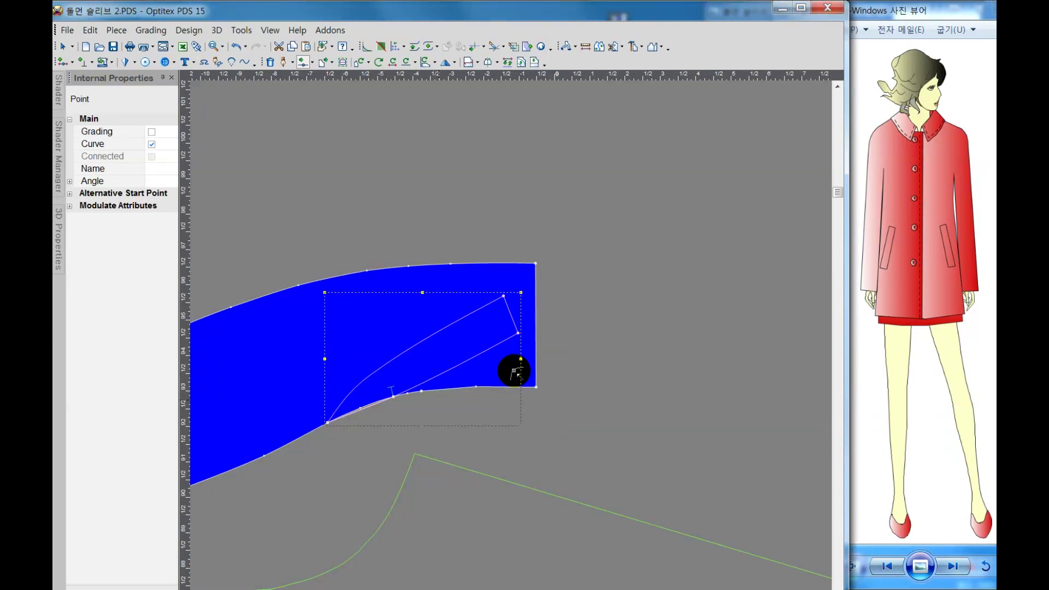
Step: Shift the strip's top corner point, then undo that move
click(504, 295)
drag(504, 296, 511, 332)
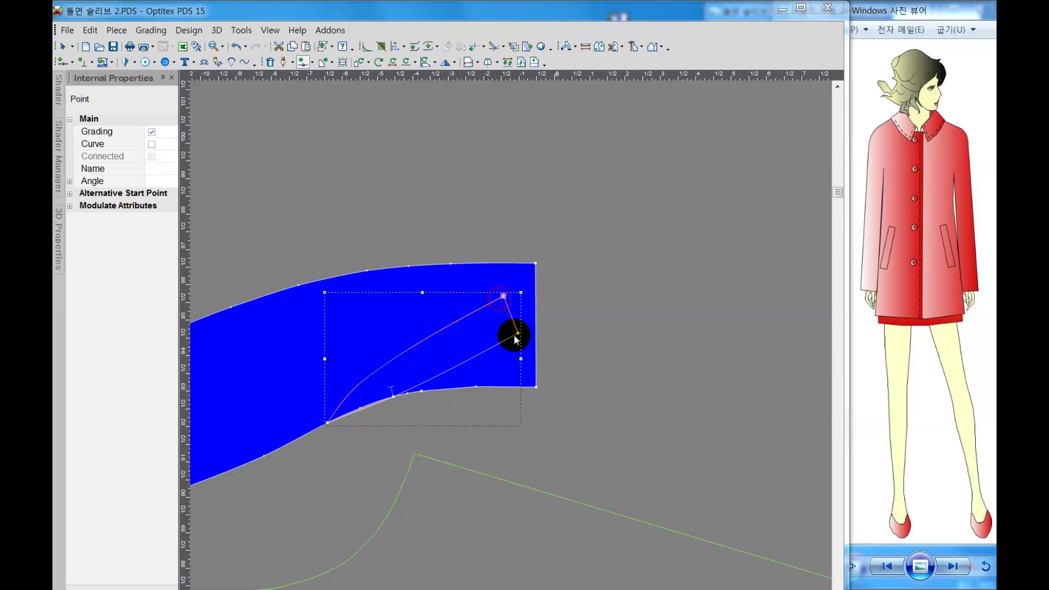
click(412, 414)
right_click(585, 261)
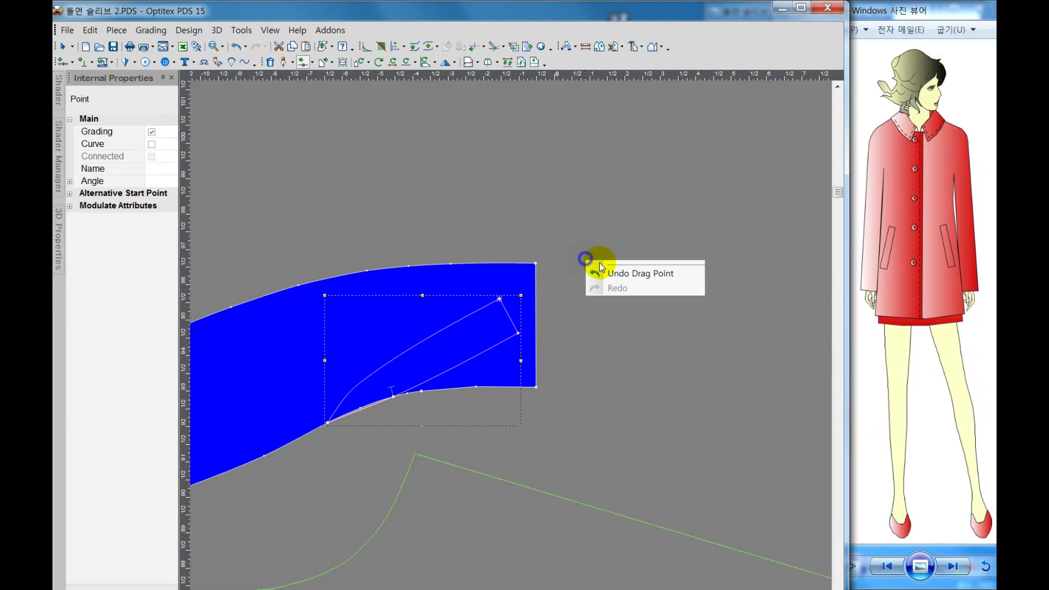
click(604, 264)
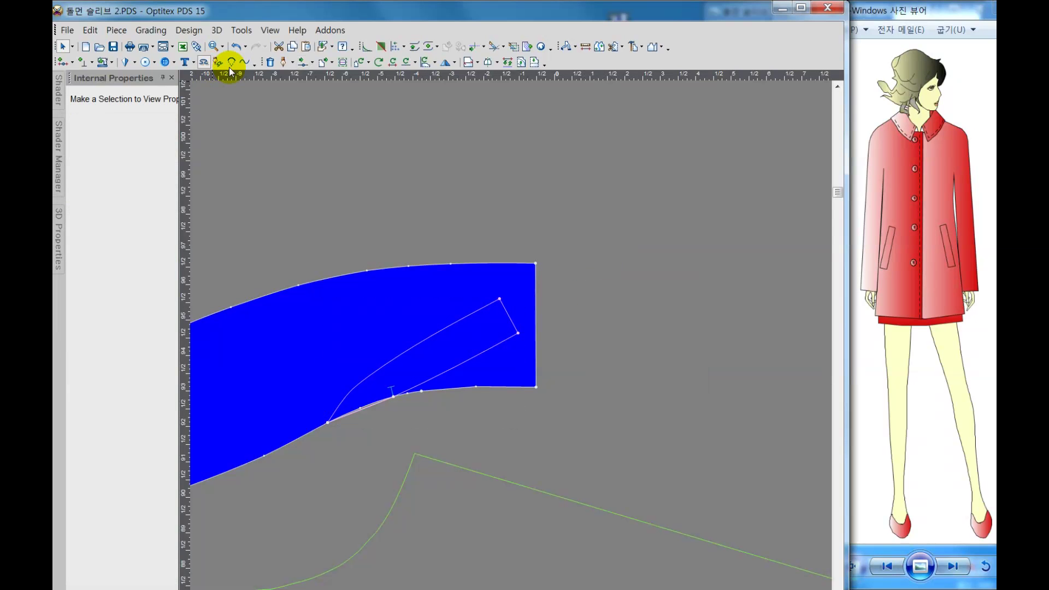
Step: Draw a short two-segment internal line closing the strip's right end
click(284, 62)
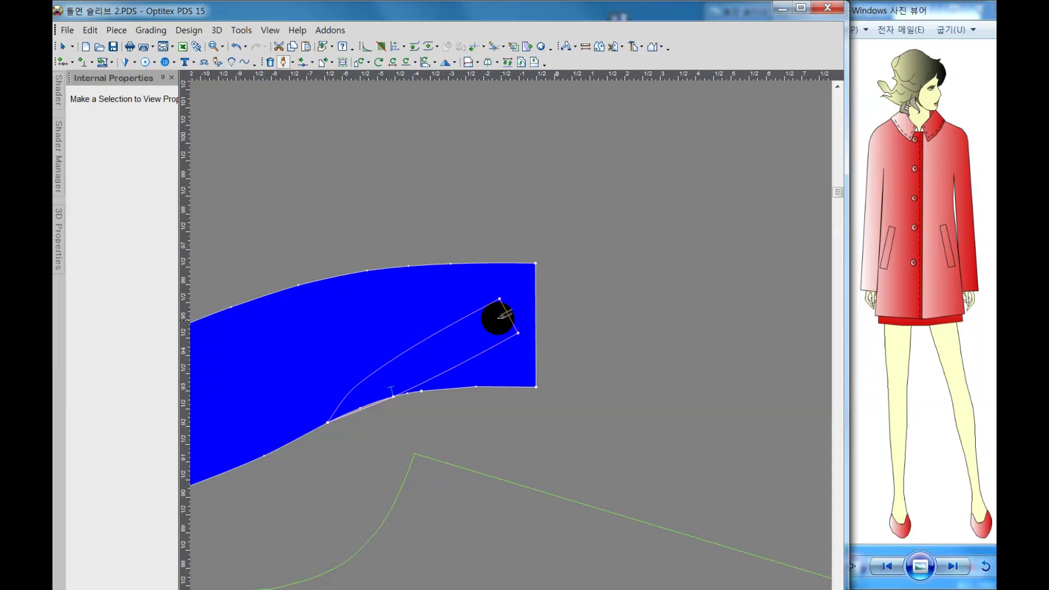
click(506, 329)
click(418, 412)
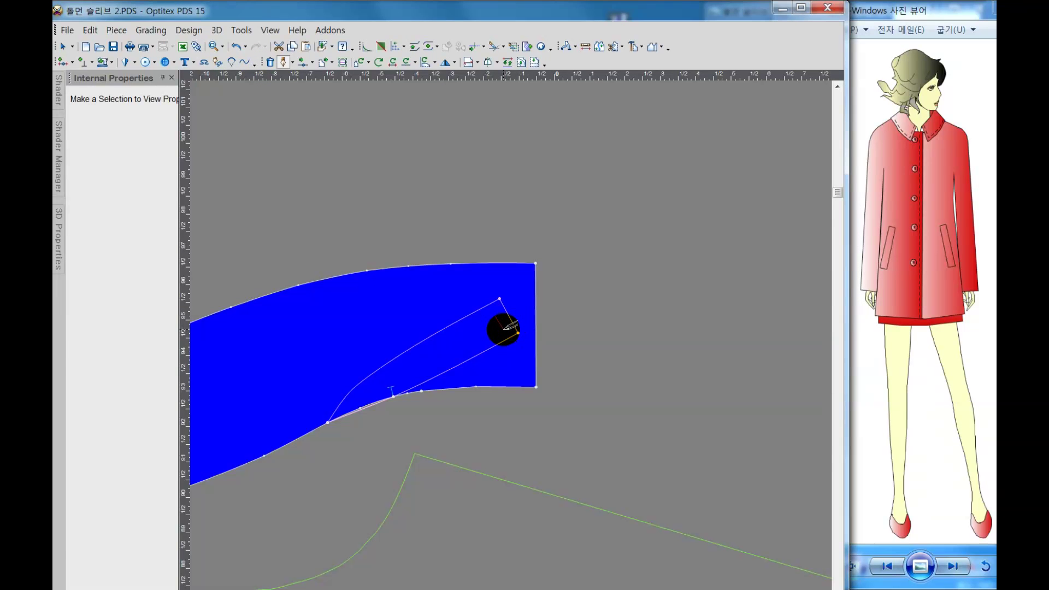
click(500, 332)
click(417, 412)
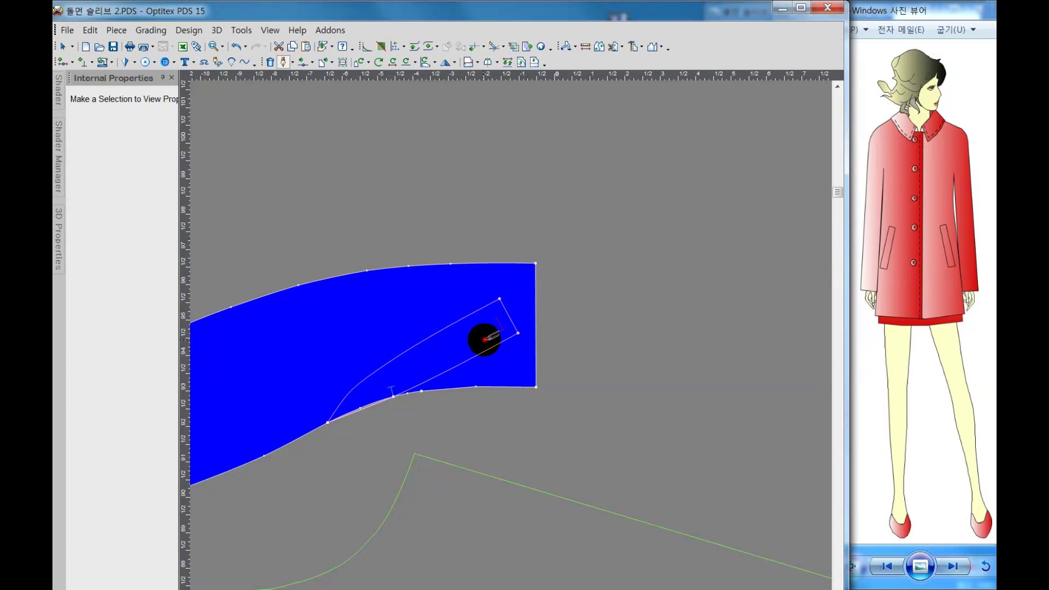
click(484, 340)
click(408, 412)
right_click(601, 160)
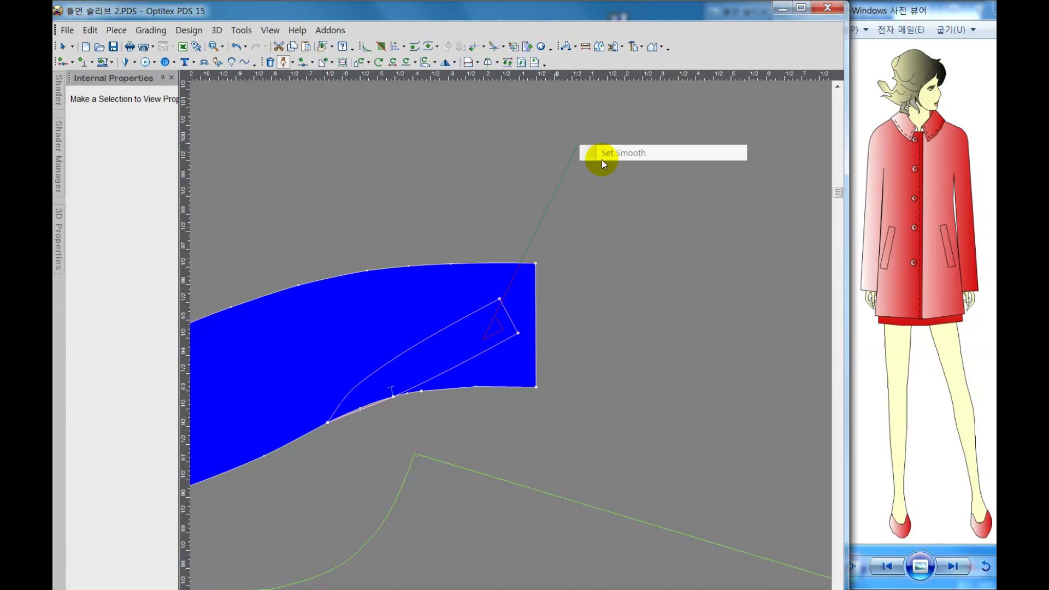
click(604, 151)
click(624, 208)
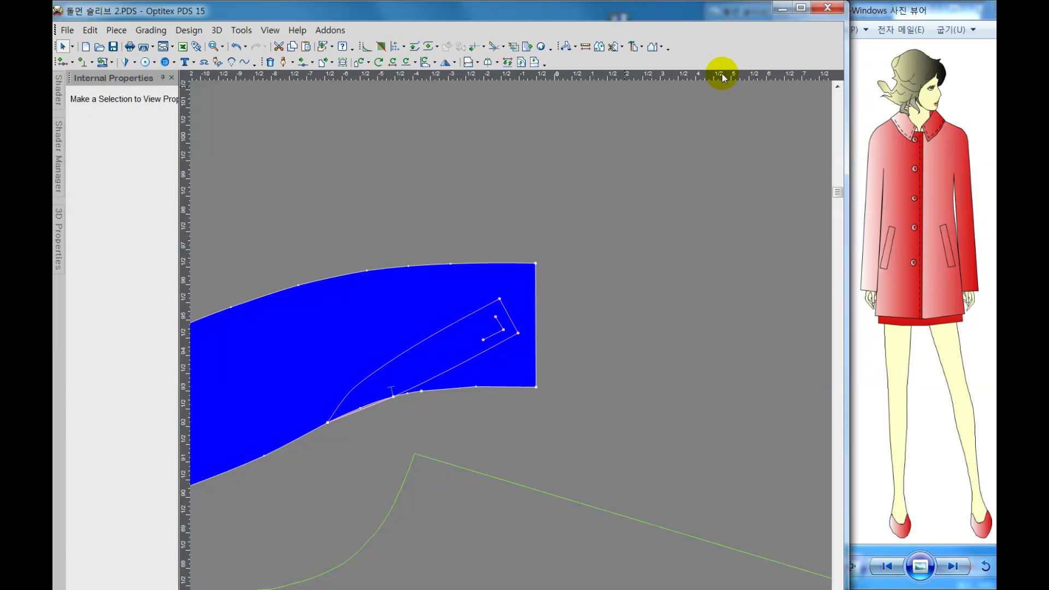
Step: Reposition the end point of the internal strip's inner line
scroll(510, 345, up, 1)
scroll(513, 345, up, 2)
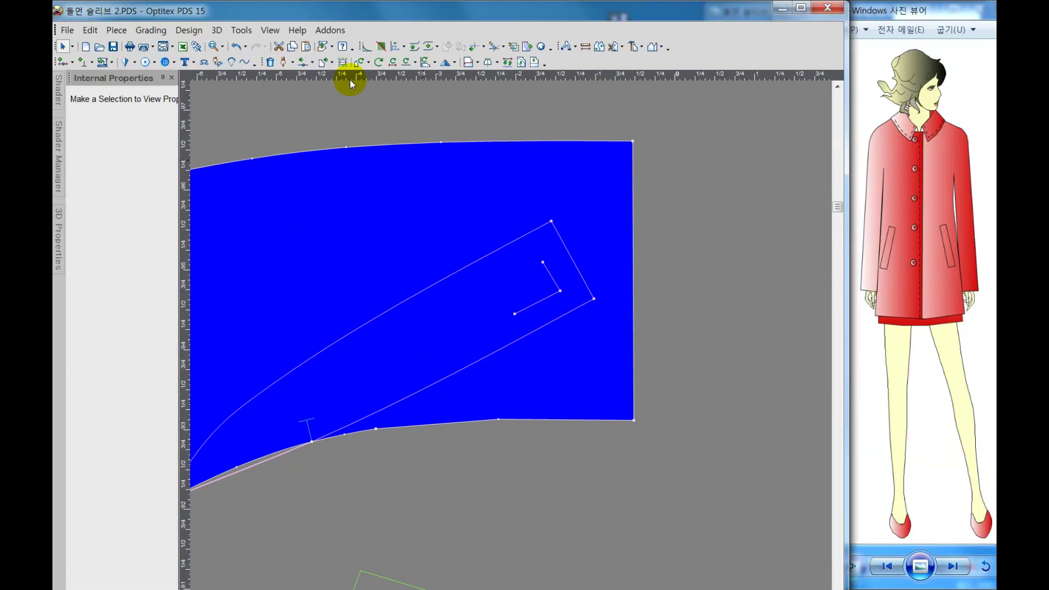
click(302, 62)
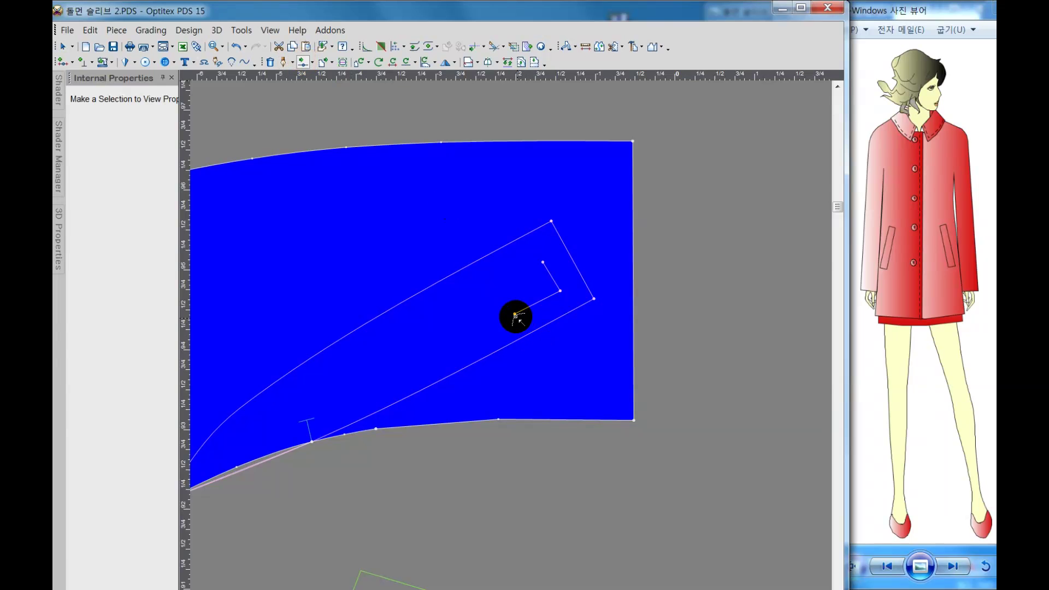
click(515, 313)
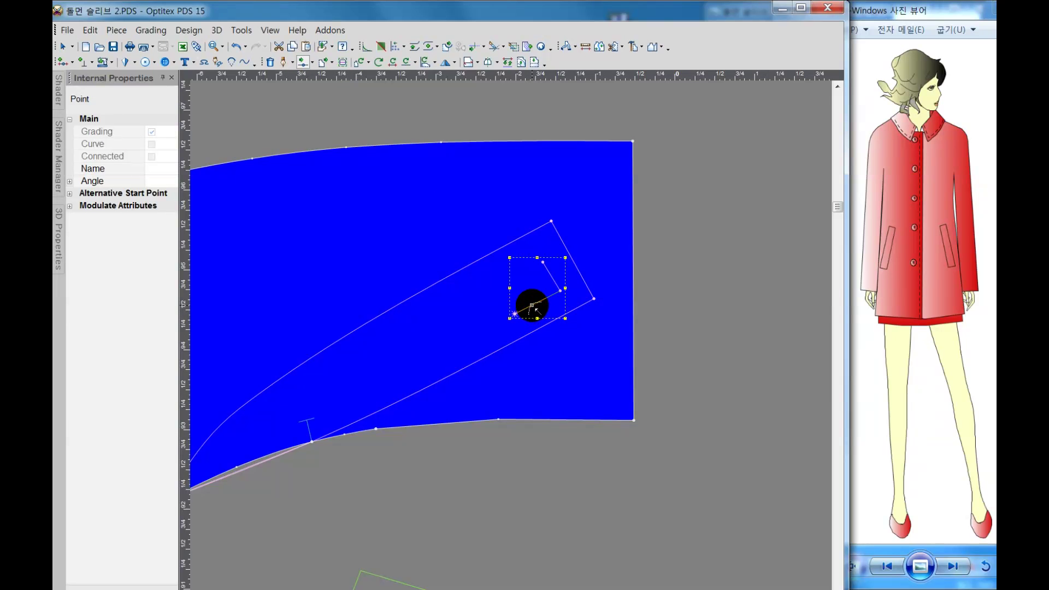
drag(533, 306, 533, 306)
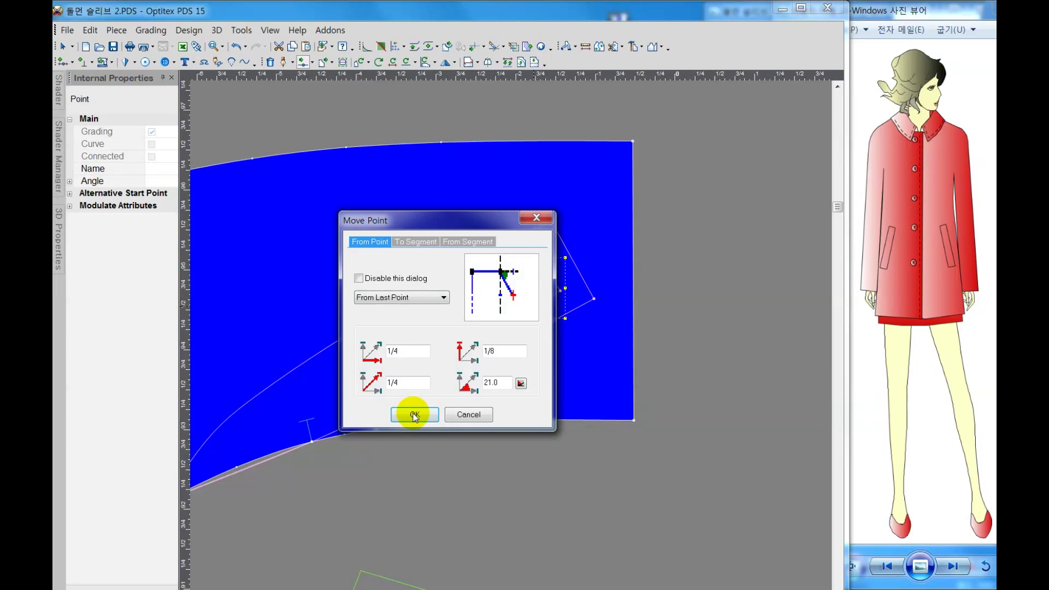
click(409, 414)
right_click(601, 191)
click(608, 199)
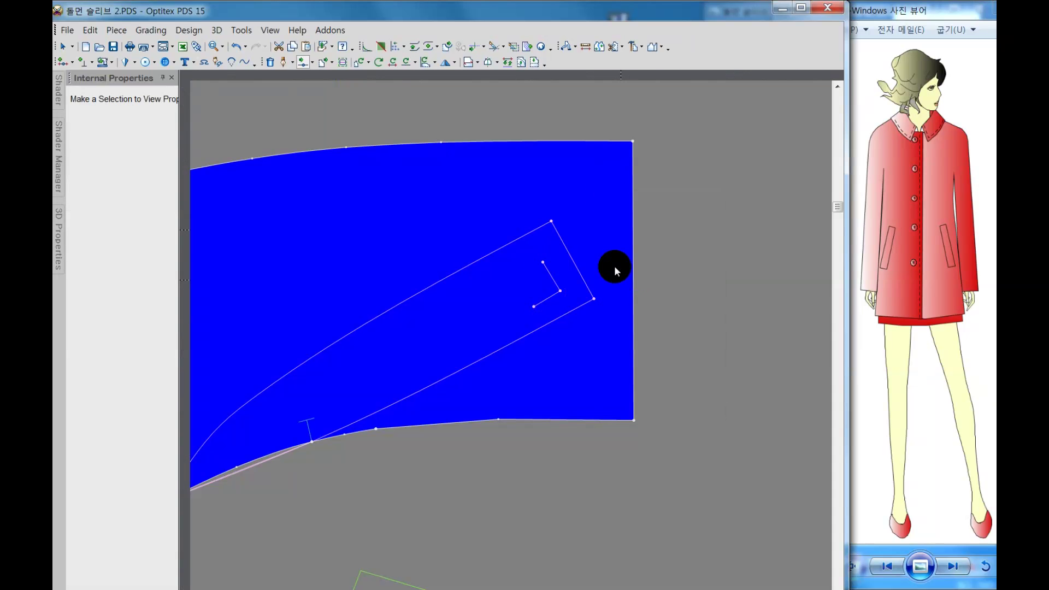
Step: Bend the strip's curved upper line toward the upper right with a 1/8-by-1/8 proportional move
scroll(515, 351, down, 1)
scroll(510, 347, down, 1)
scroll(512, 353, down, 1)
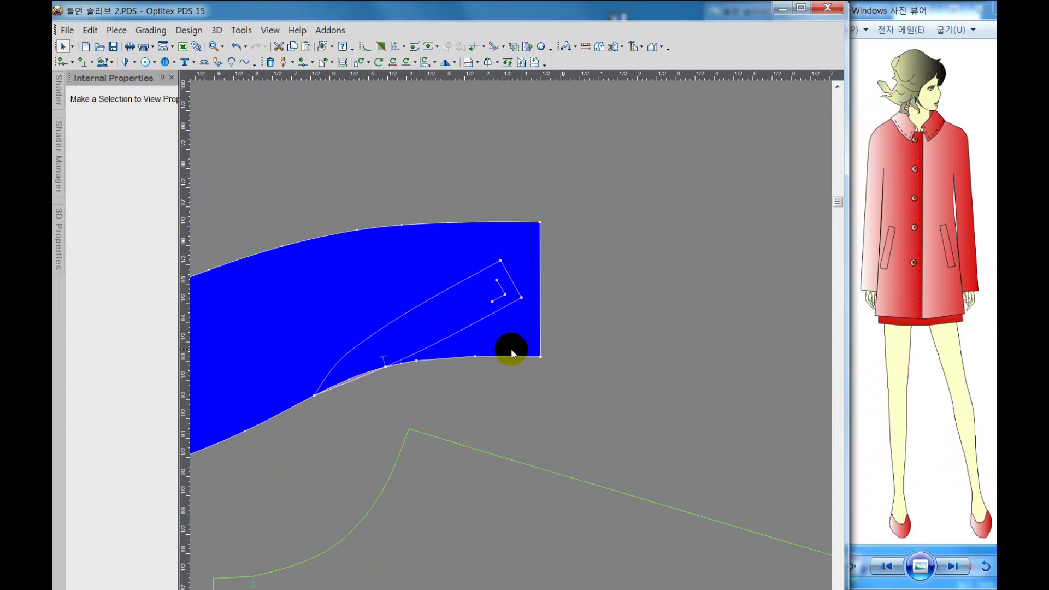
click(302, 62)
click(371, 331)
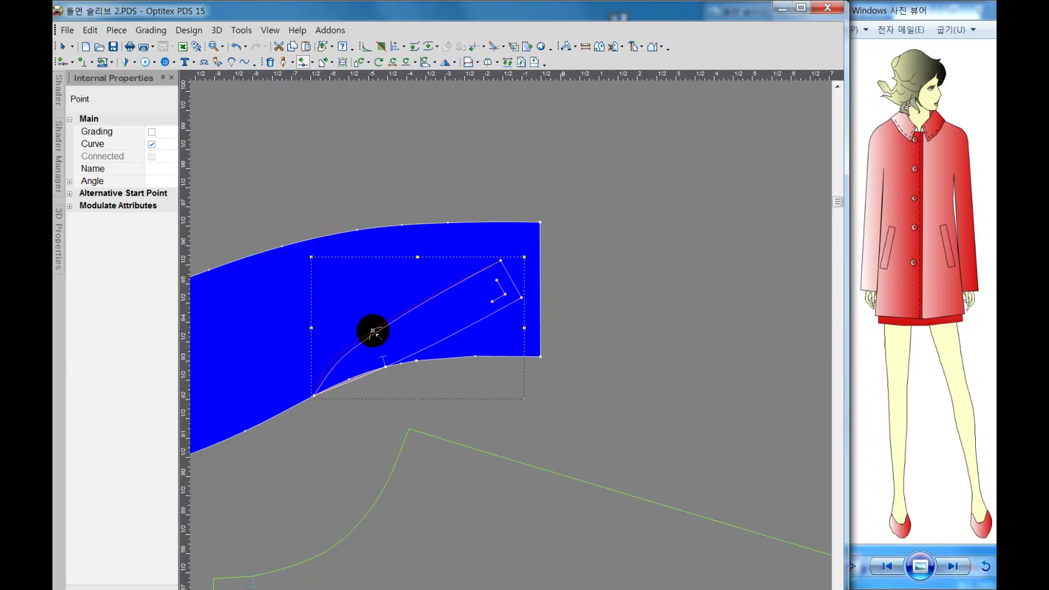
drag(372, 331, 389, 323)
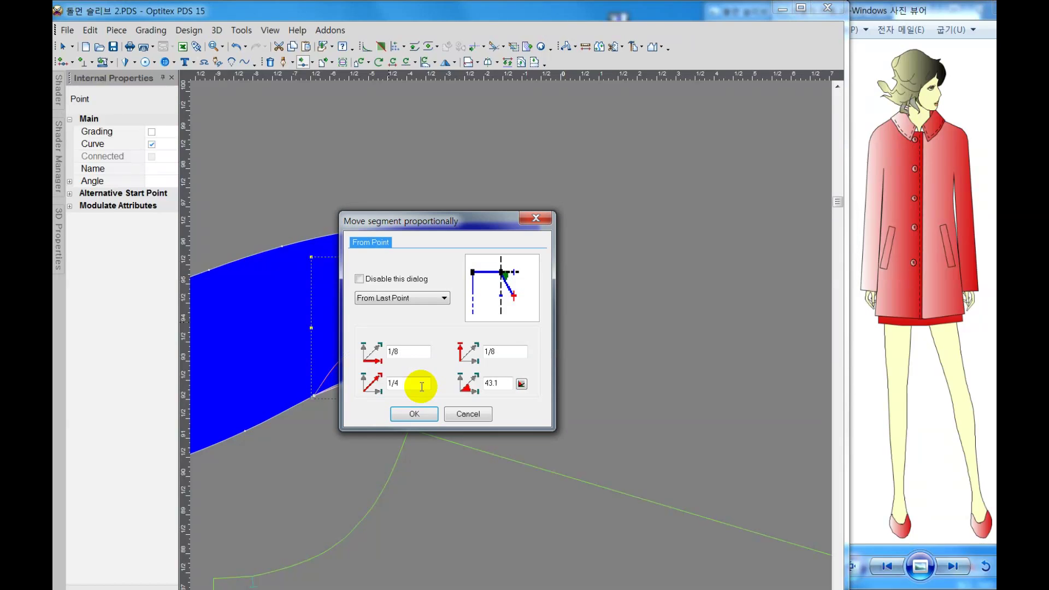
click(414, 412)
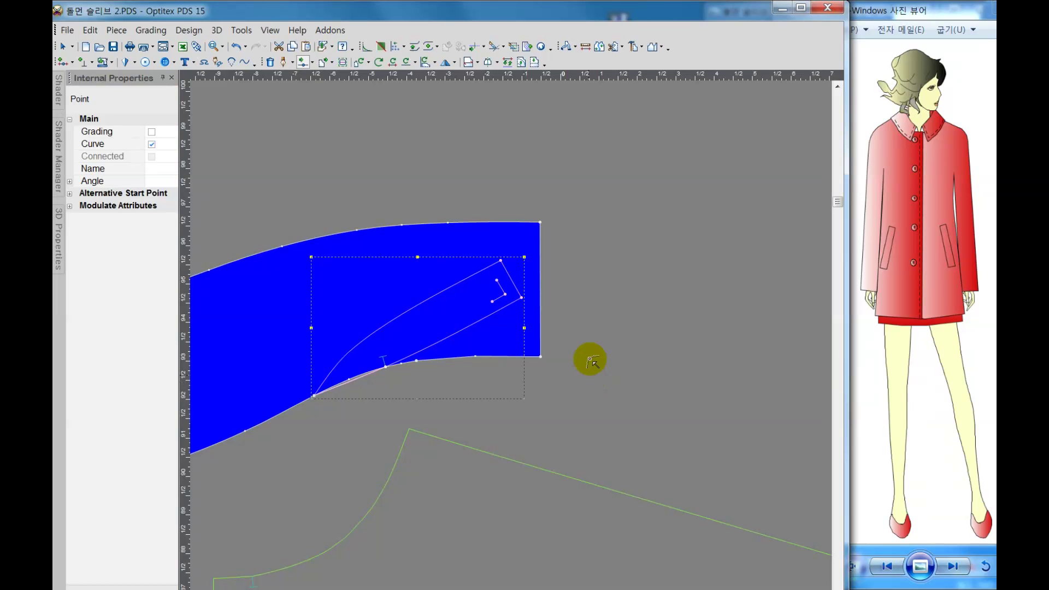
right_click(605, 281)
click(643, 291)
click(566, 46)
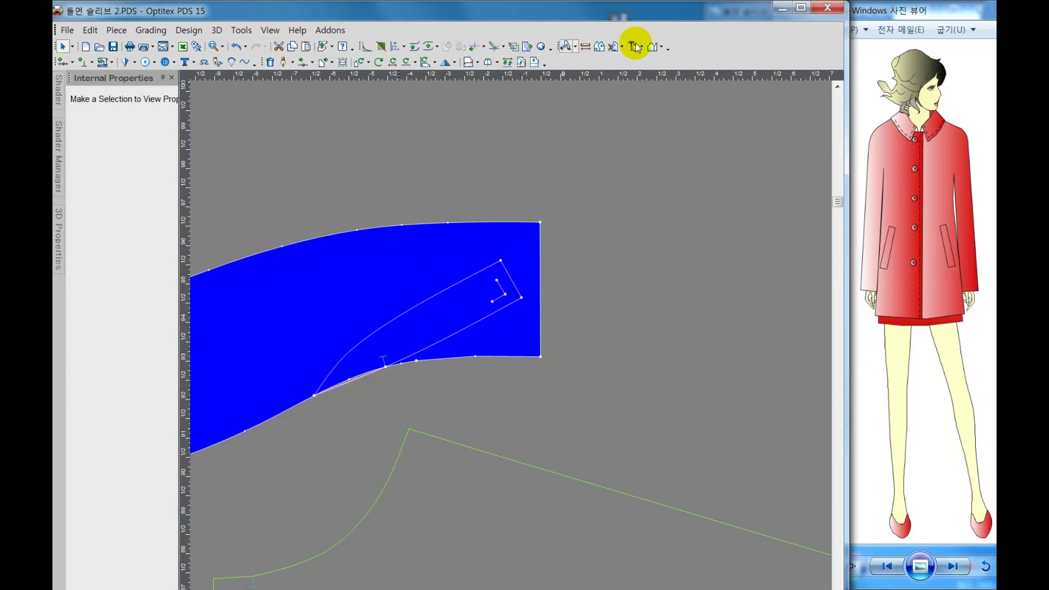
Step: Make the internal strip a separate piece and move it to the right of the band
click(451, 310)
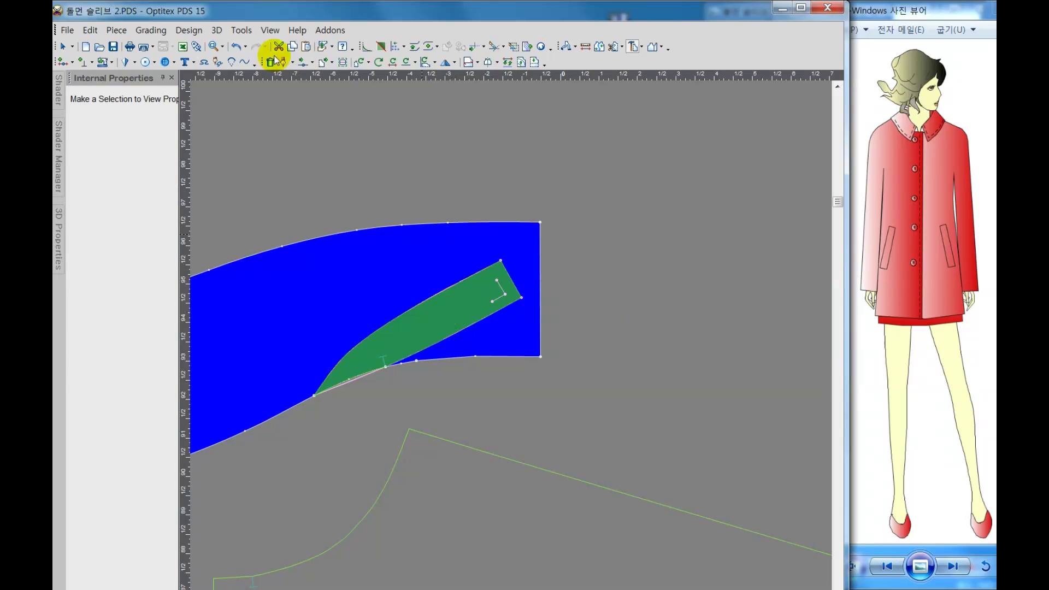
click(440, 308)
right_click(452, 309)
click(462, 313)
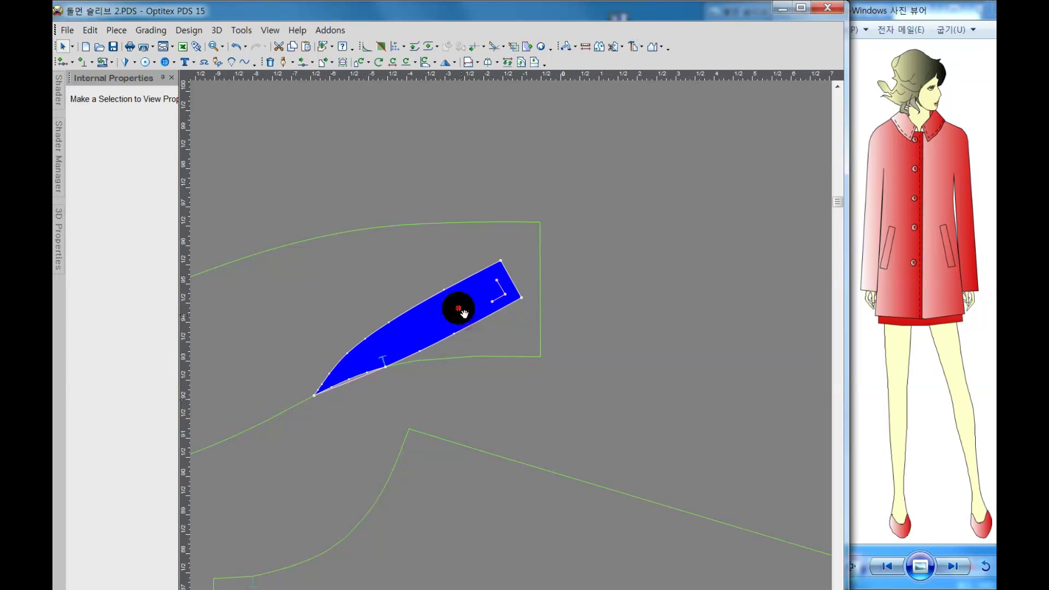
drag(461, 305, 650, 339)
click(650, 339)
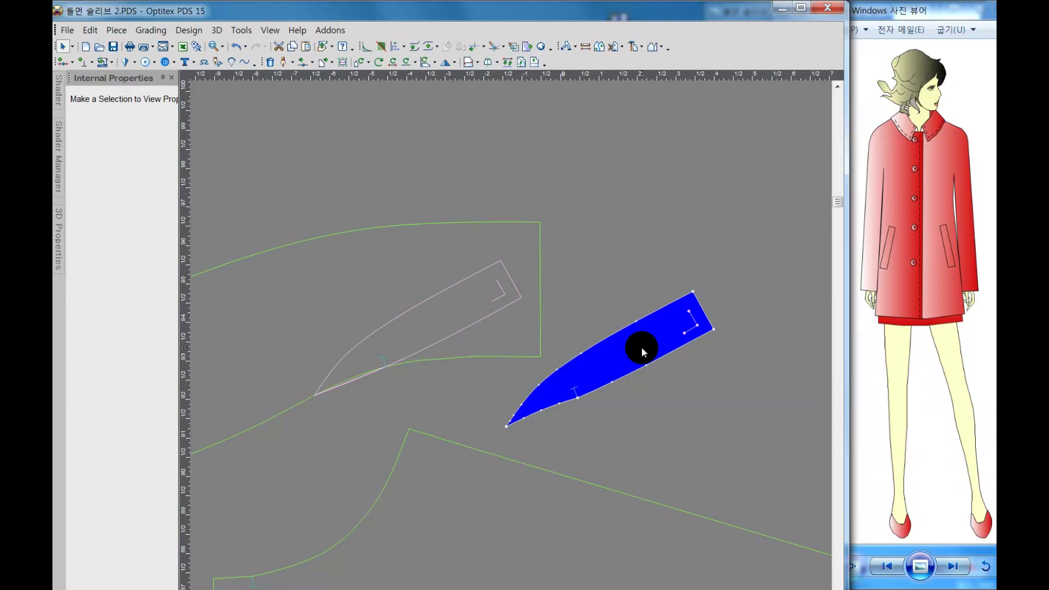
Step: Adjust points on the strip's lower edge to smooth its lower curve
scroll(604, 407, up, 2)
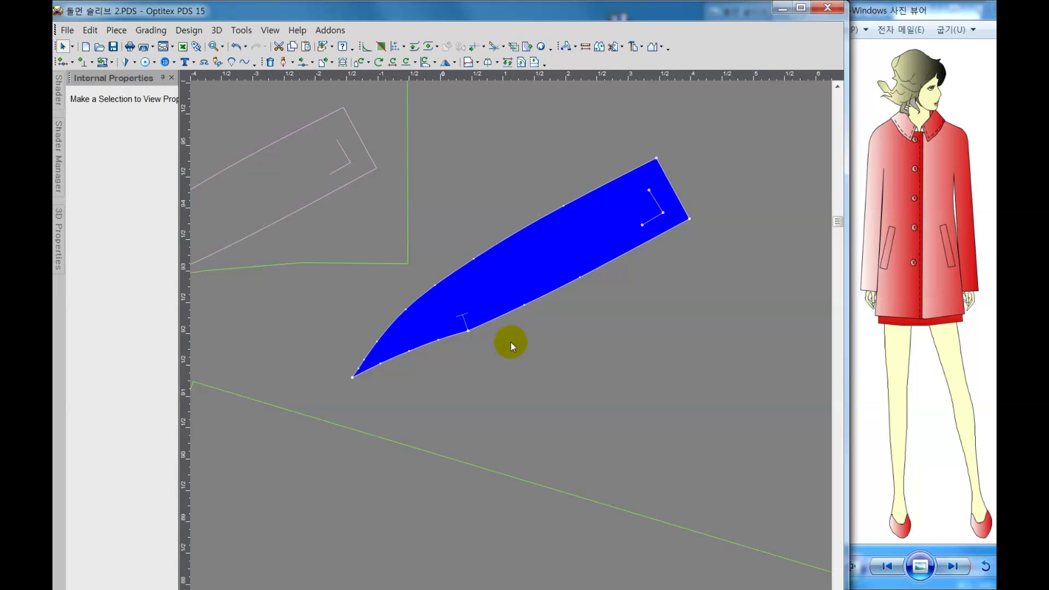
scroll(510, 343, up, 2)
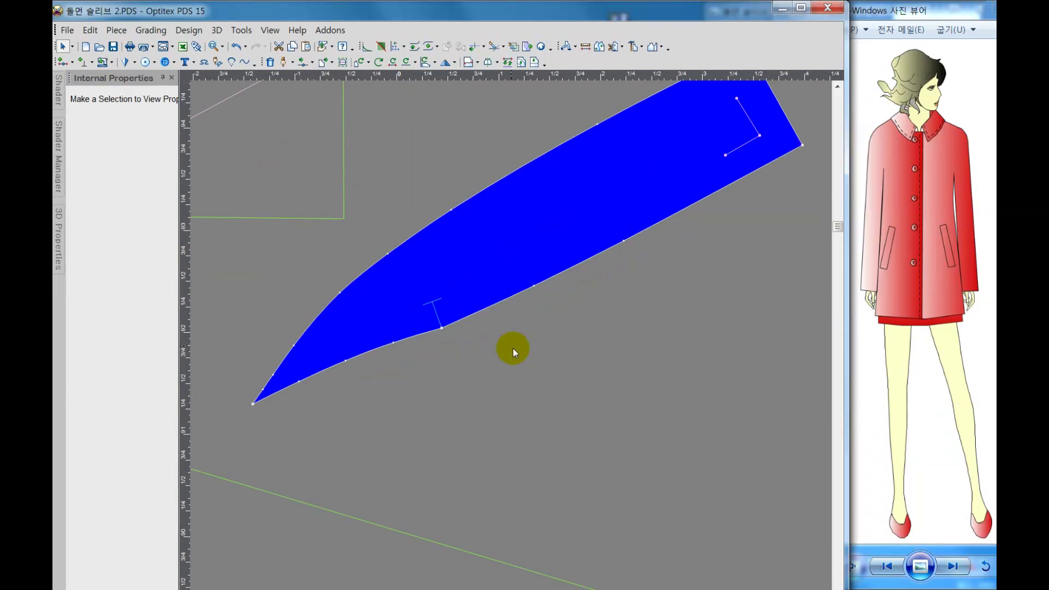
click(302, 62)
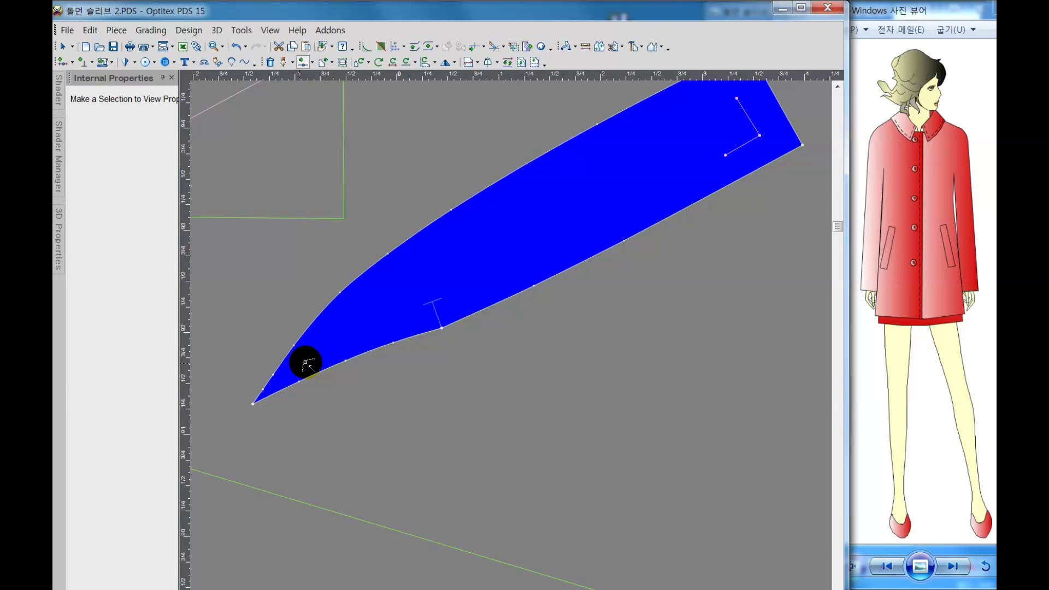
click(393, 344)
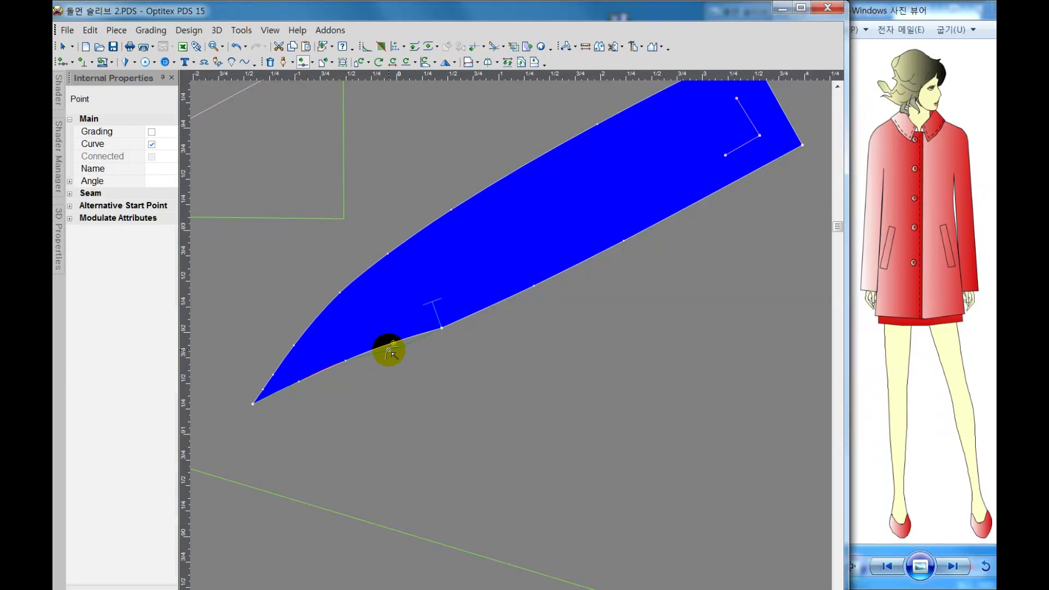
click(391, 352)
click(410, 412)
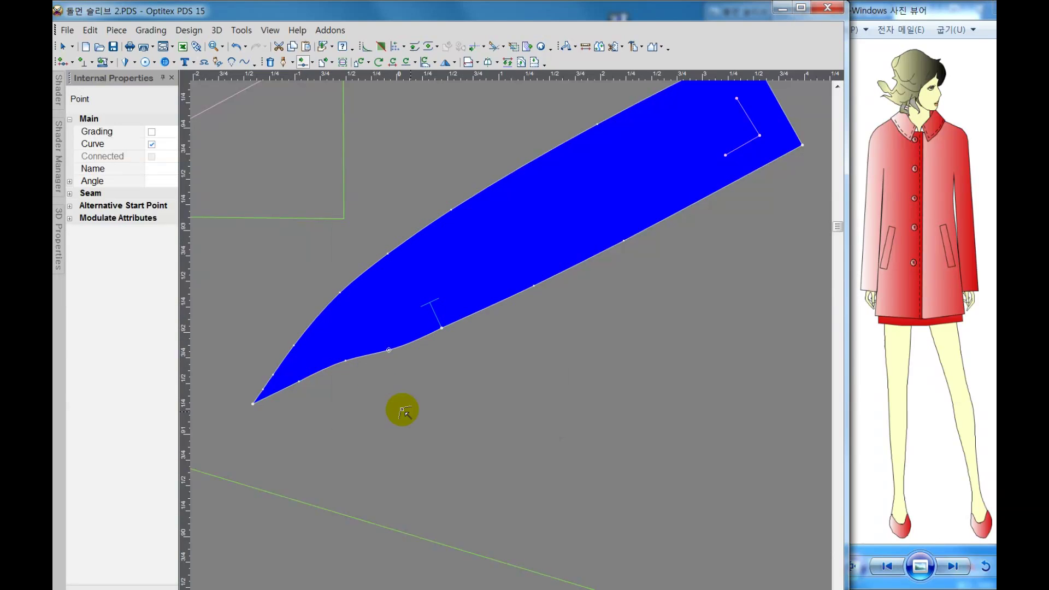
click(345, 361)
click(405, 417)
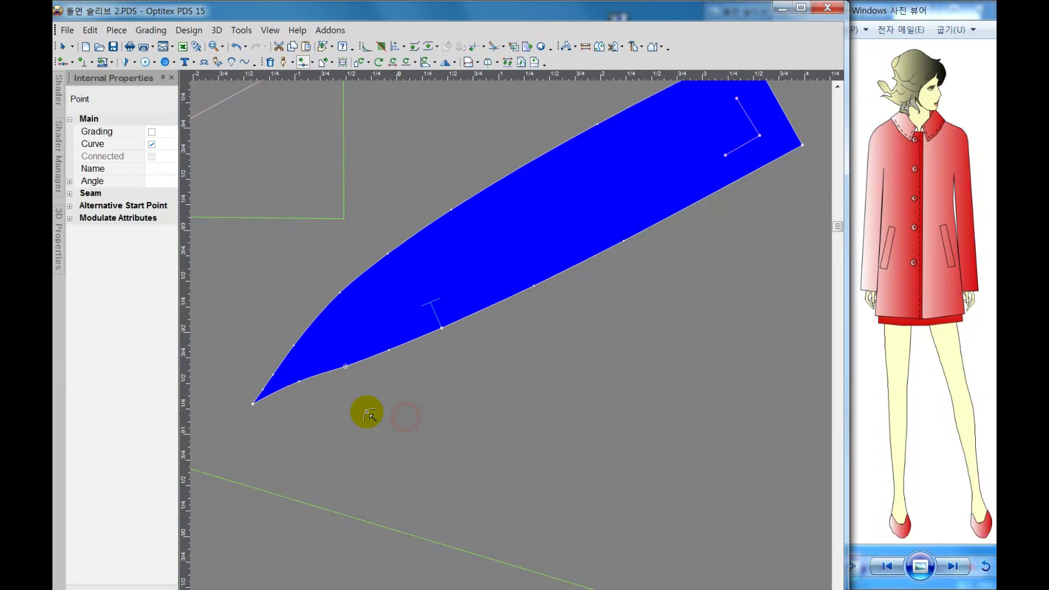
click(299, 384)
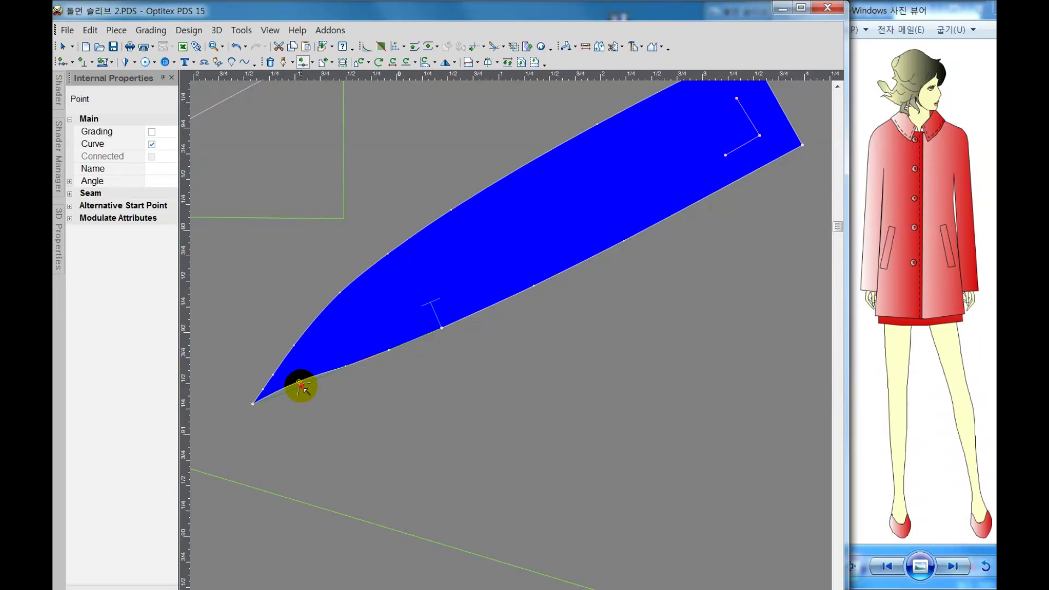
click(473, 407)
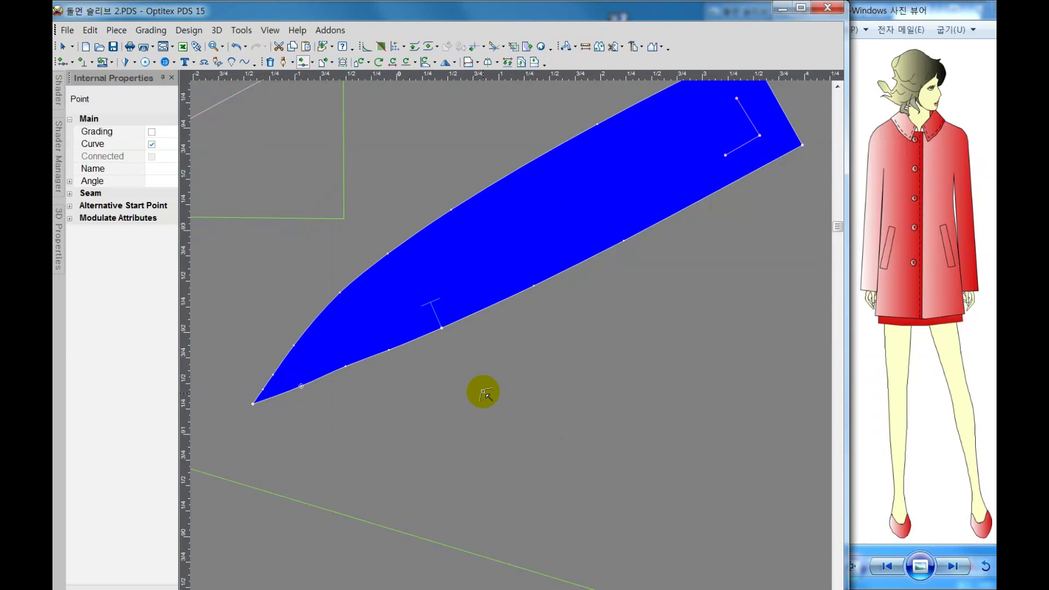
right_click(473, 380)
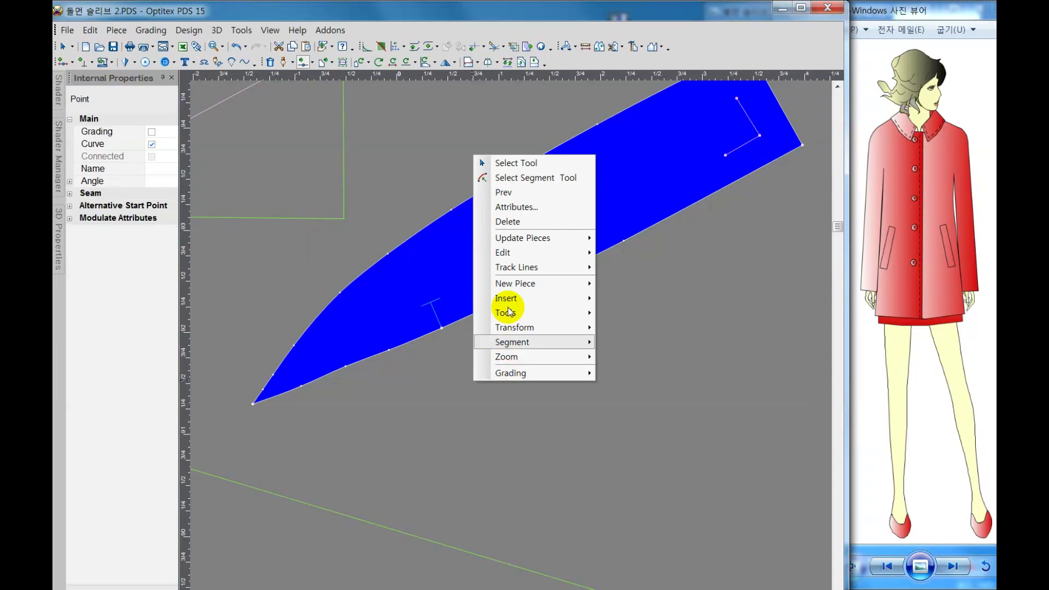
click(515, 163)
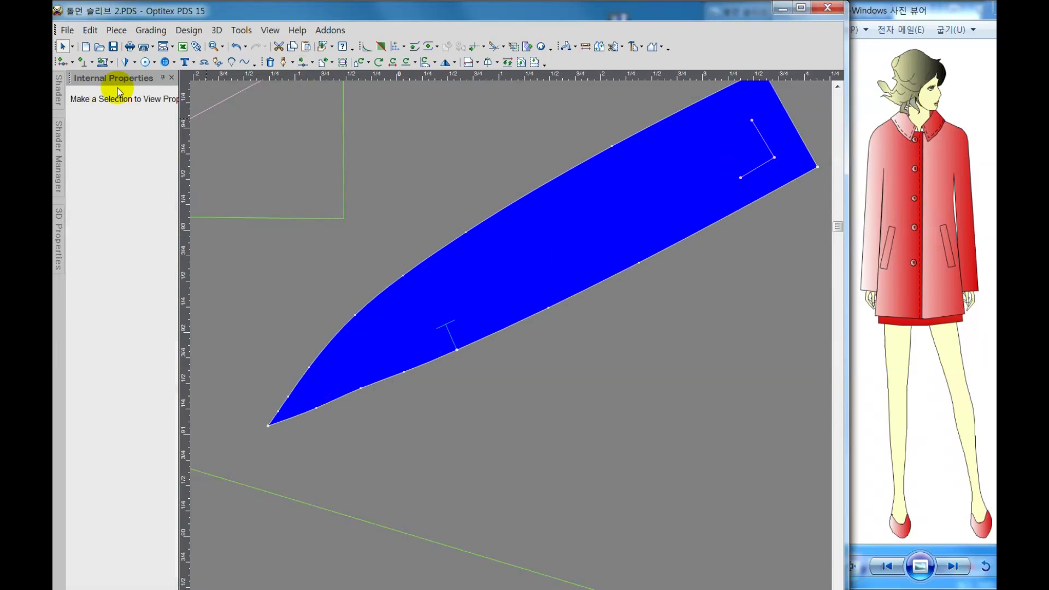
Step: Add notches along the strip piece's upper edge
click(83, 62)
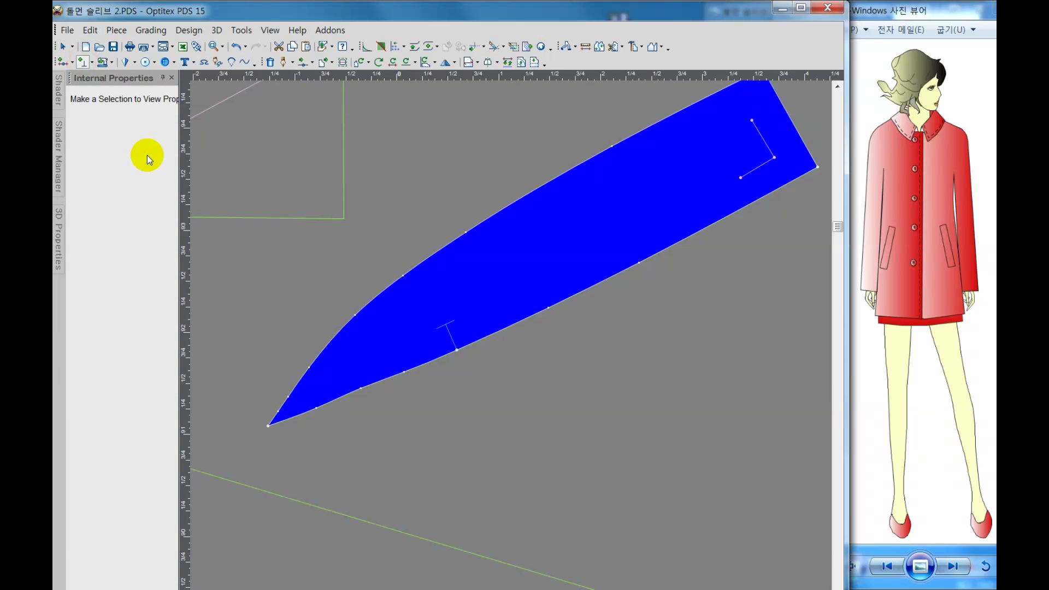
click(407, 282)
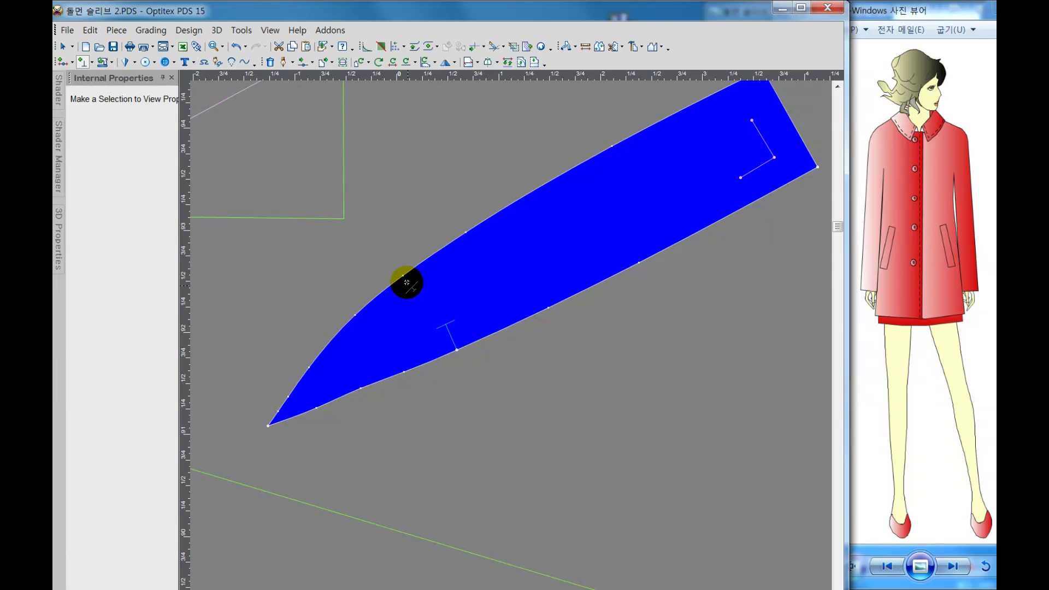
click(439, 249)
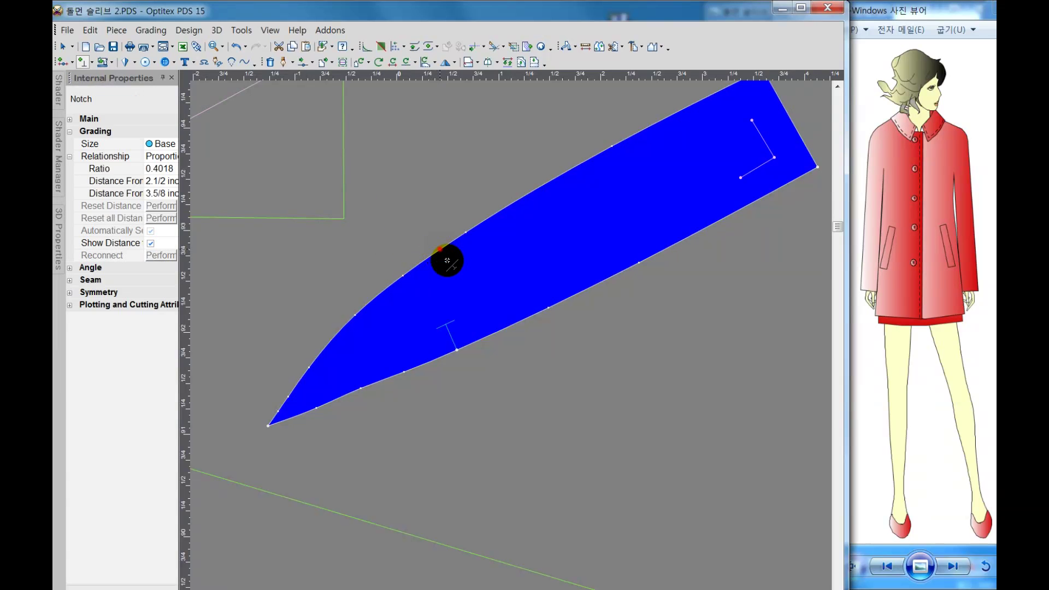
click(469, 263)
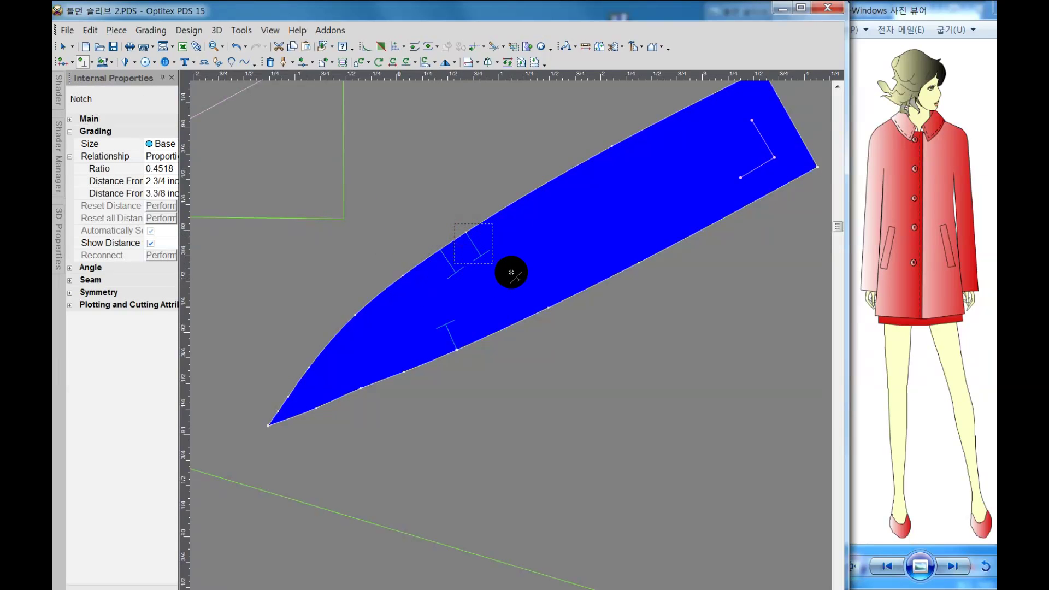
right_click(519, 276)
click(537, 282)
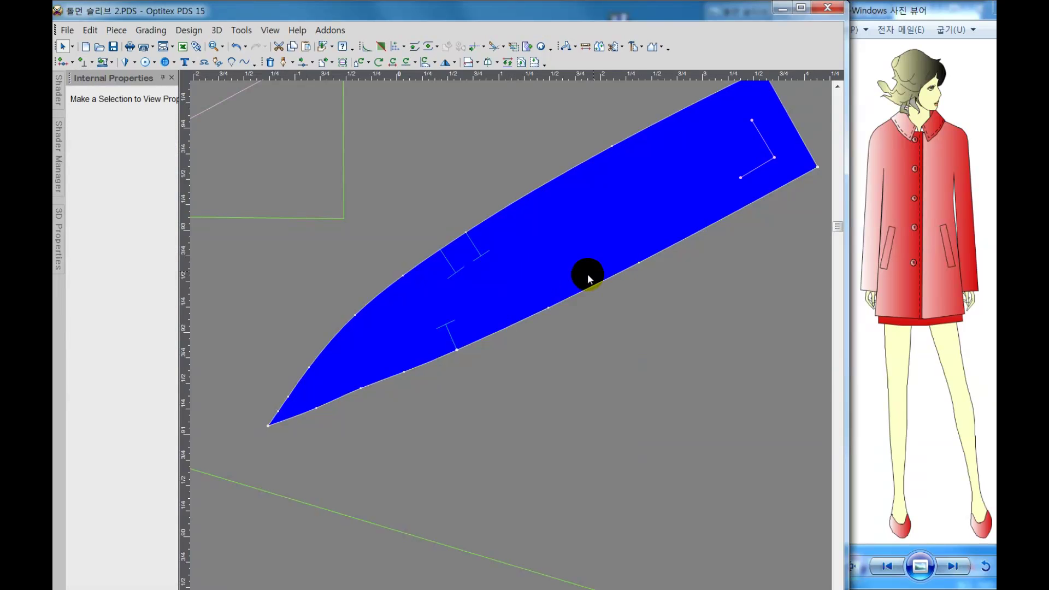
scroll(510, 344, down, 2)
scroll(487, 345, down, 2)
Step: Move the strip piece onto the collar band and rotate it by -31.3°
scroll(510, 345, down, 1)
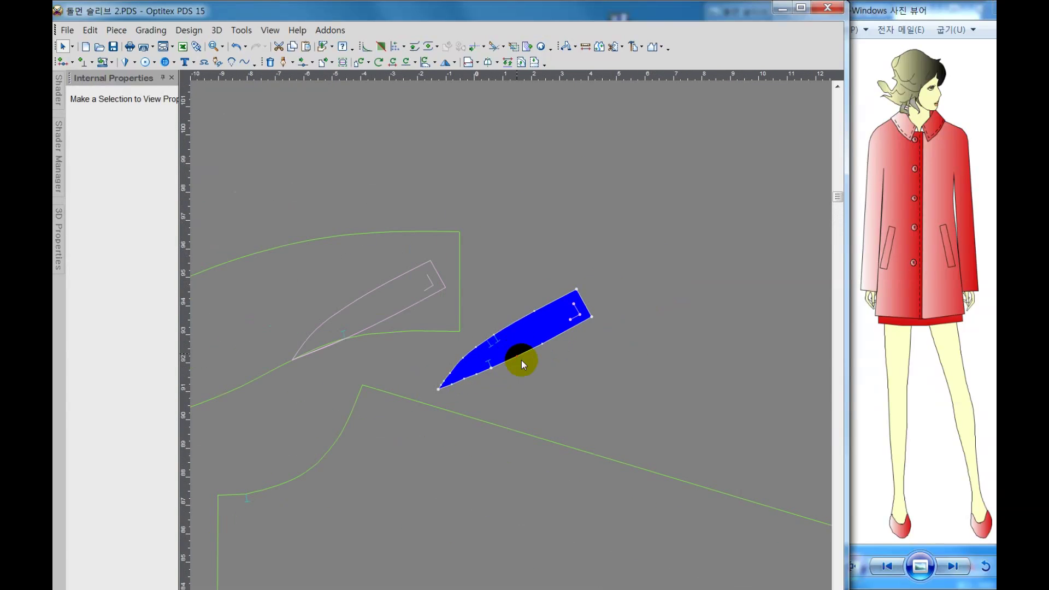
right_click(624, 367)
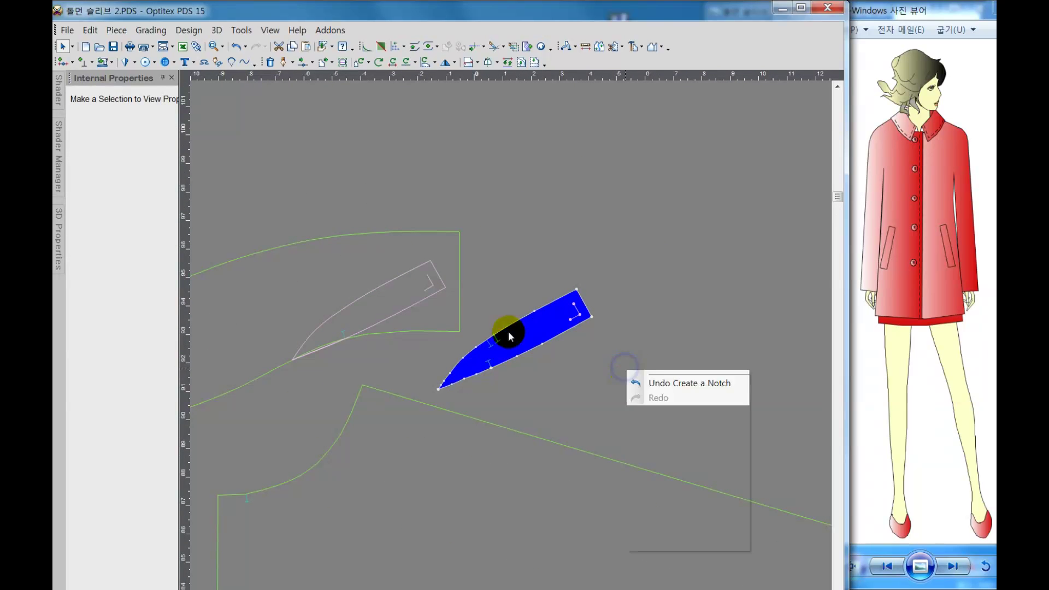
click(467, 300)
drag(563, 324, 452, 326)
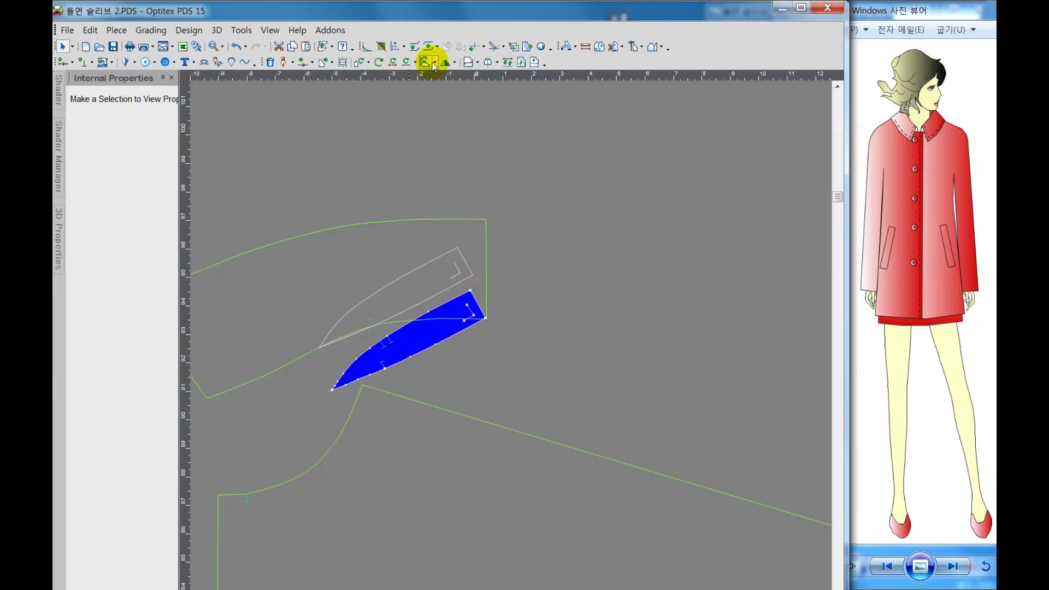
click(368, 64)
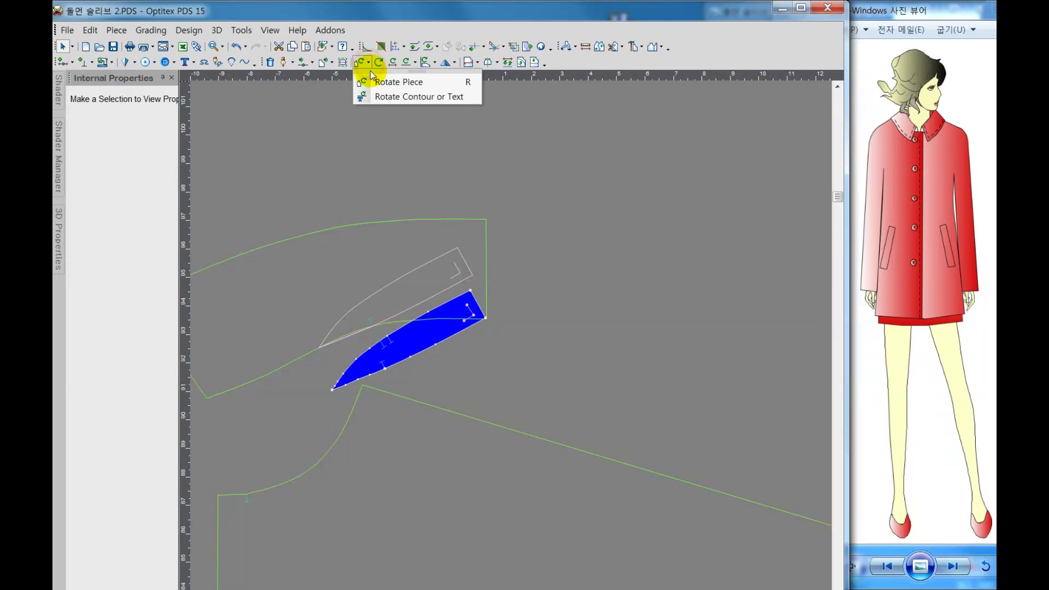
key(r)
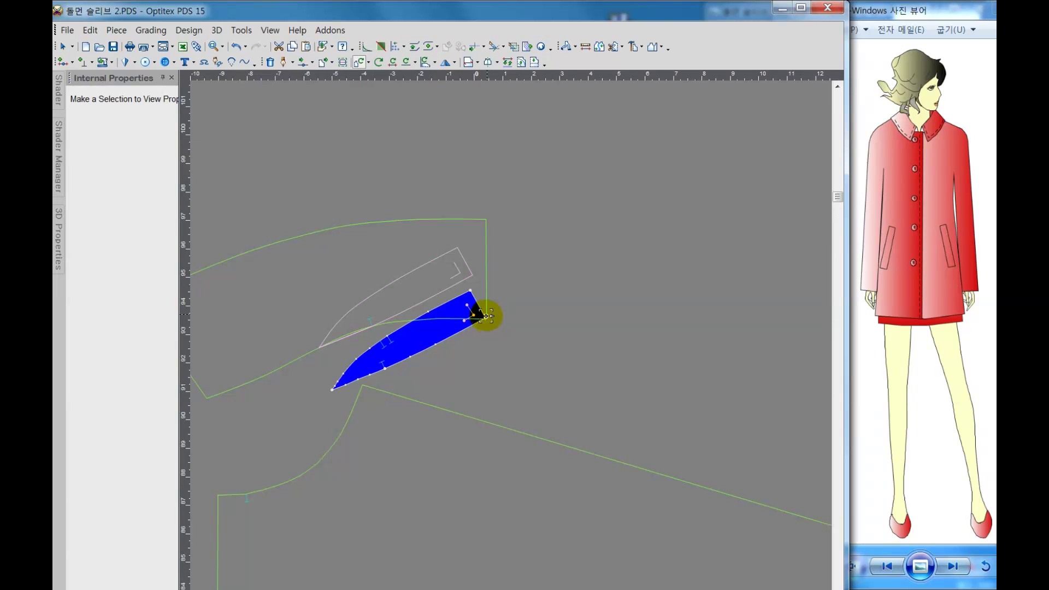
mouse_move(485, 316)
mouse_down()
mouse_move(403, 316)
mouse_move(414, 314)
mouse_up()
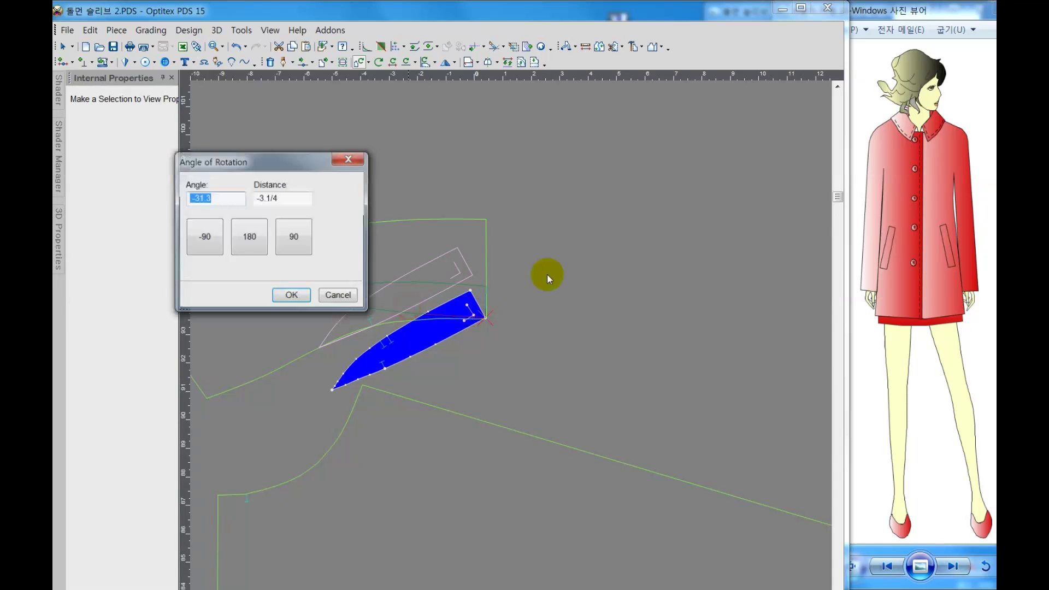
click(287, 295)
Step: Nudge the rotated strip by its right corner into line with the band
right_click(561, 244)
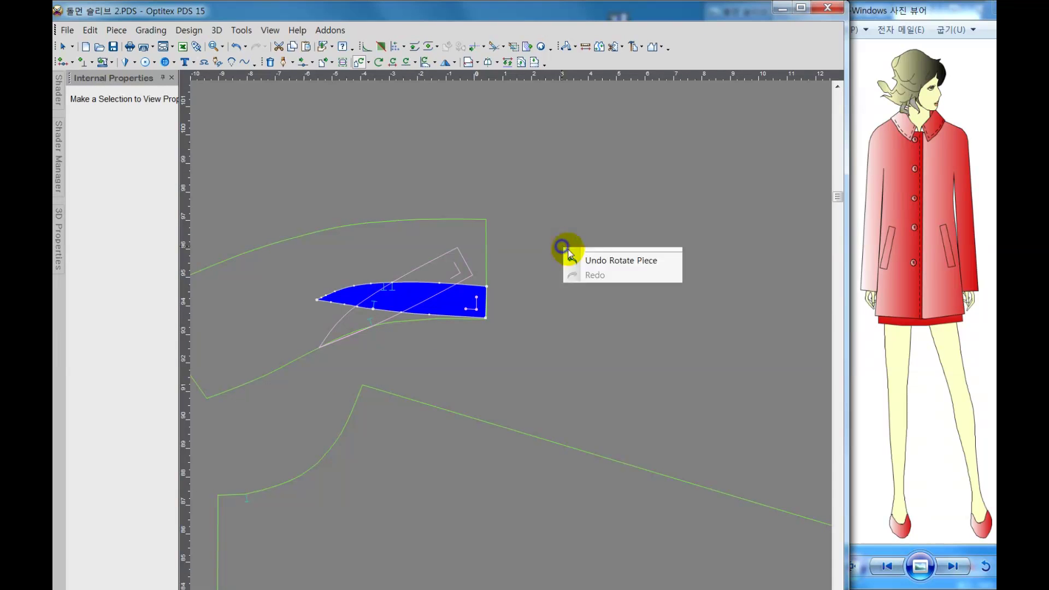
click(571, 252)
scroll(511, 345, up, 1)
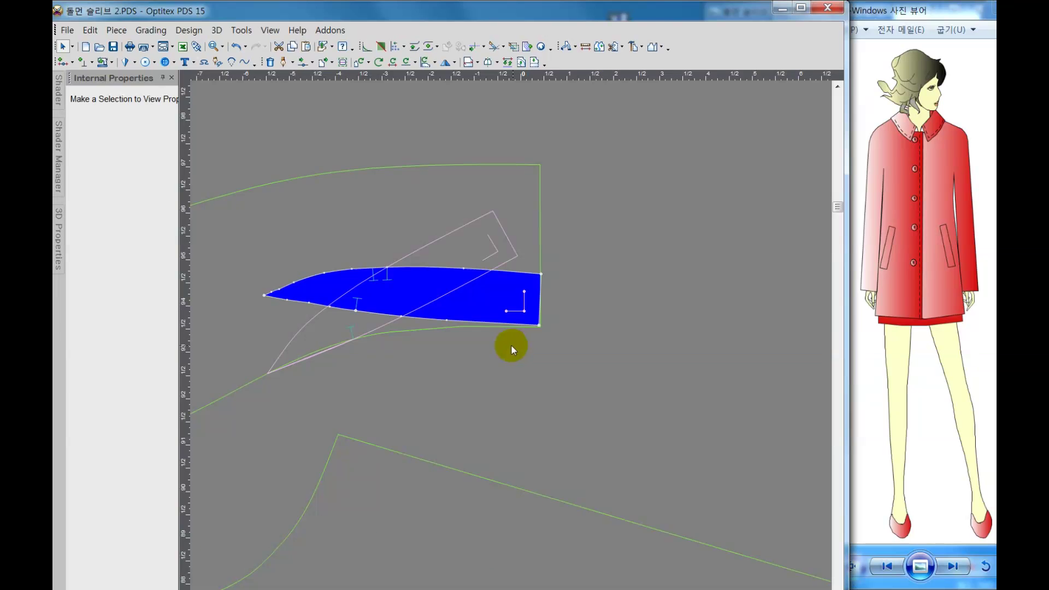
scroll(511, 345, up, 1)
click(543, 270)
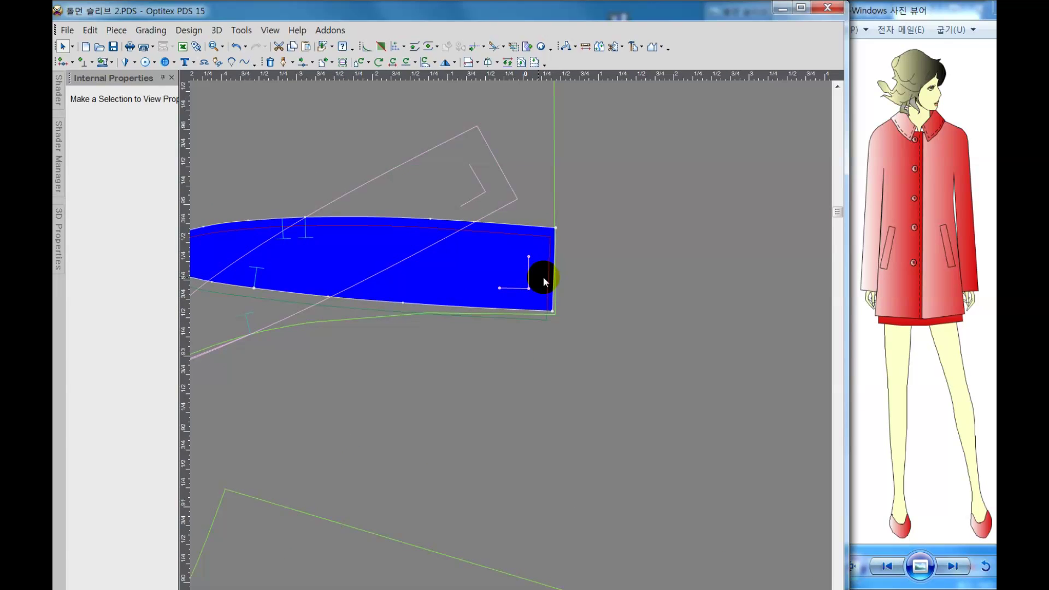
drag(542, 271, 542, 277)
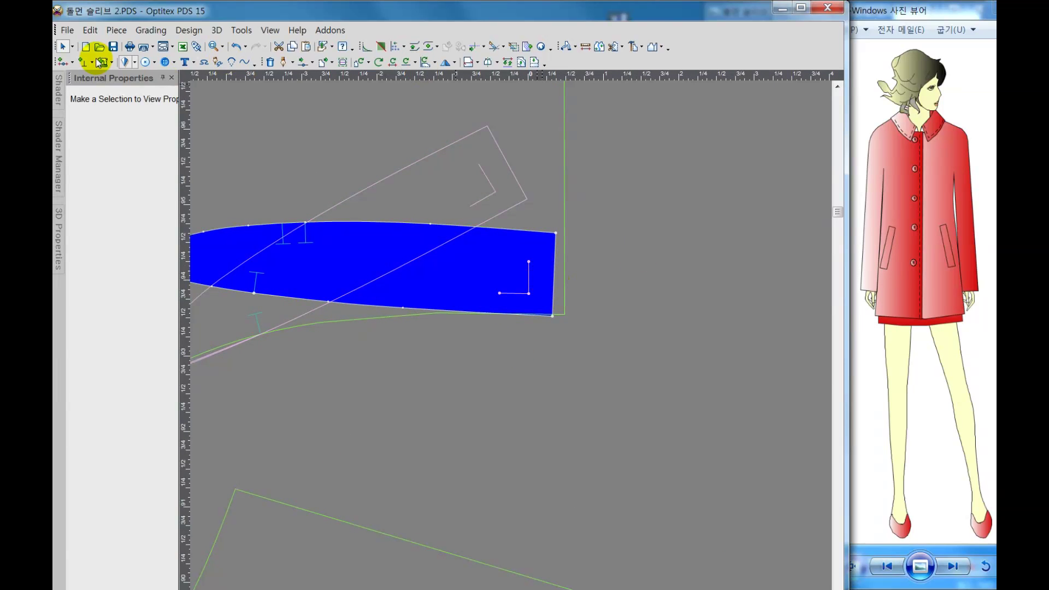
Step: Add a point at the collar band's corner
click(62, 66)
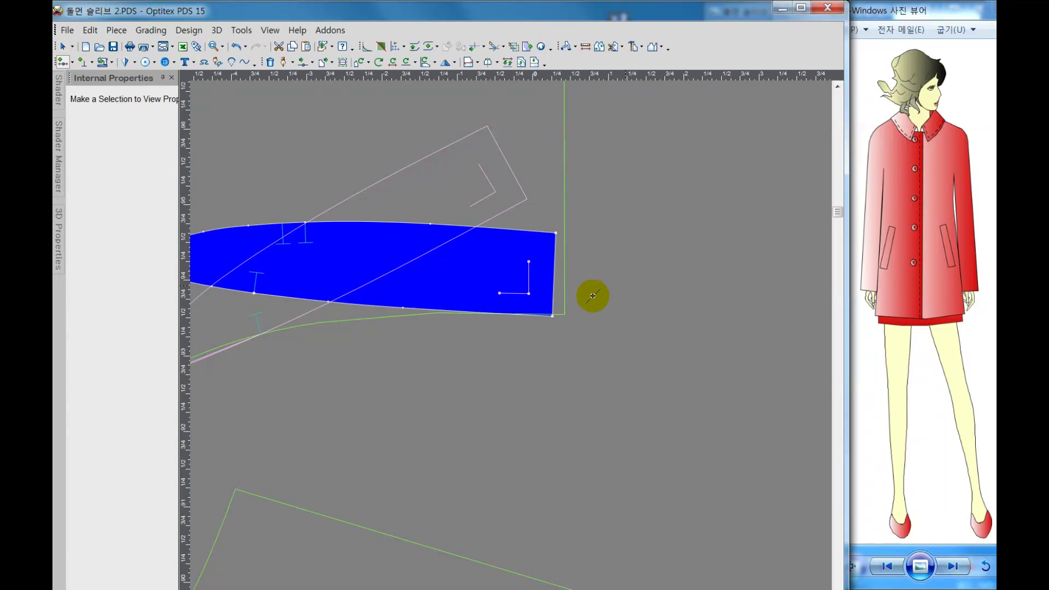
click(563, 230)
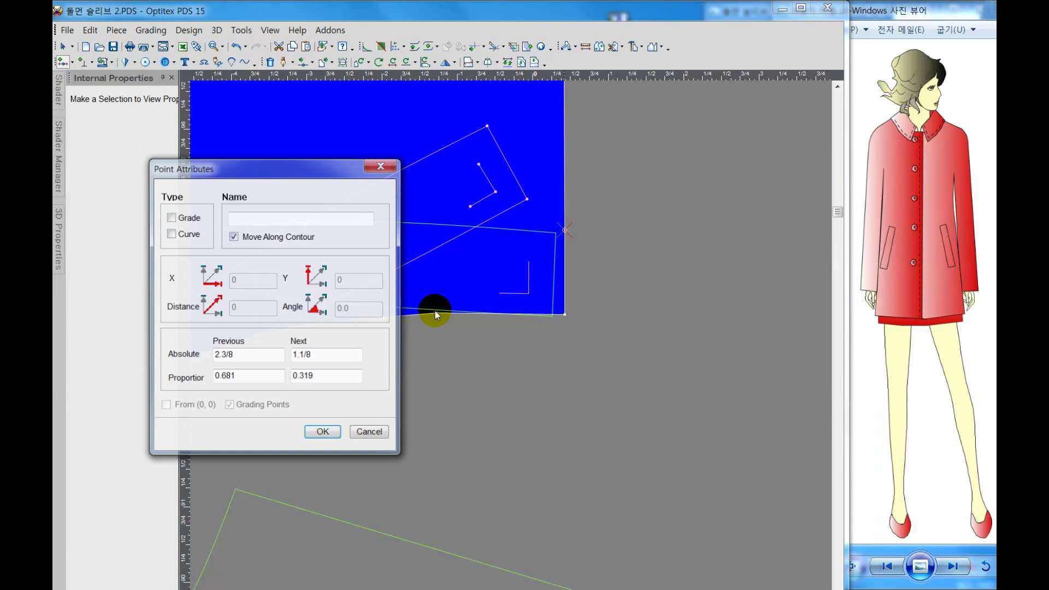
click(319, 433)
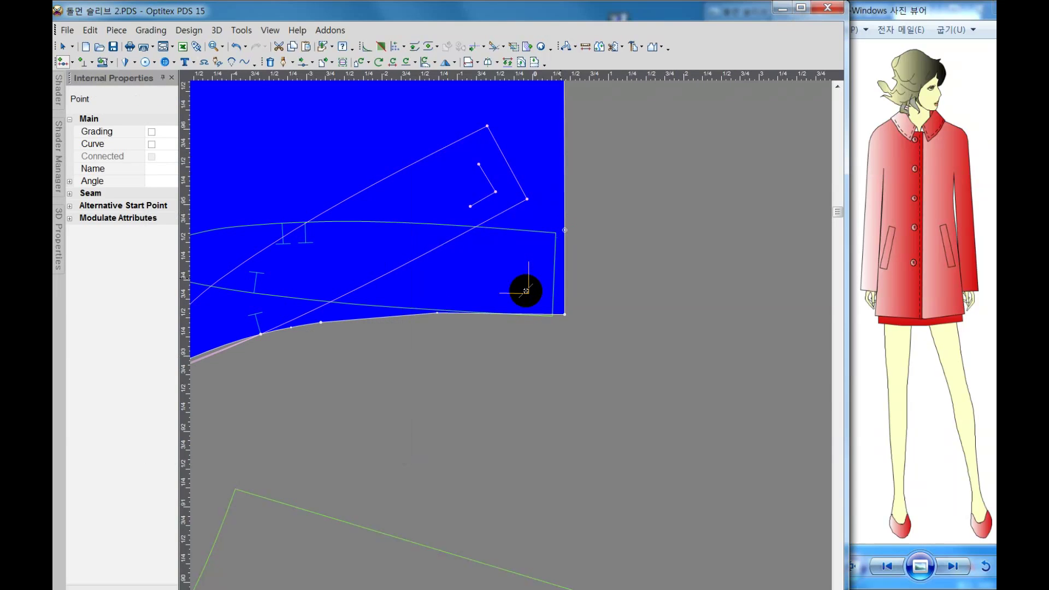
right_click(504, 358)
click(521, 363)
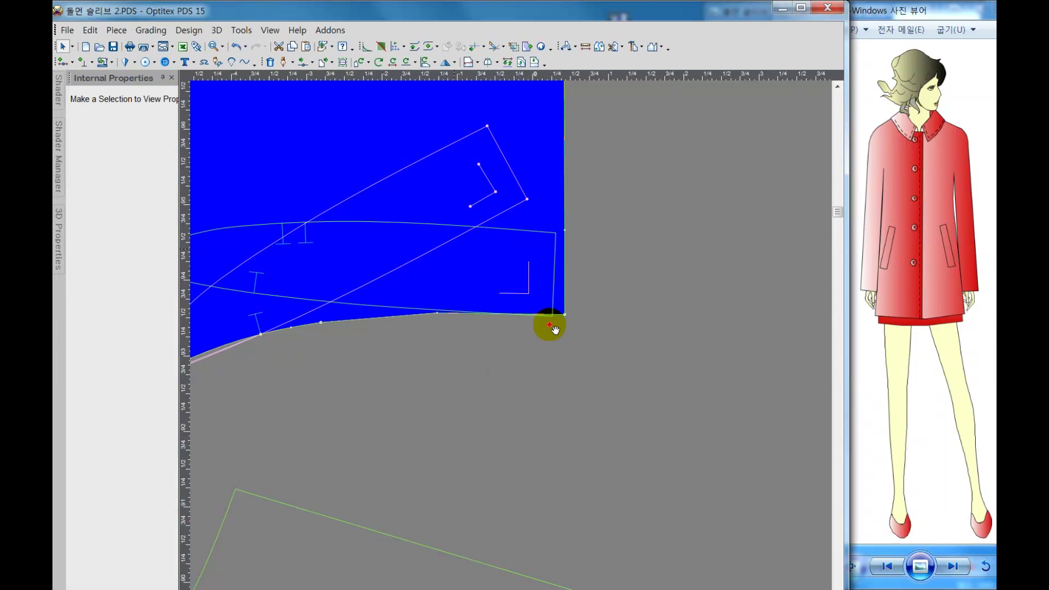
scroll(677, 334, down, 2)
scroll(674, 332, down, 1)
Step: Drag the band back into place and set the strip's right corner on the band's end corner
scroll(509, 345, down, 1)
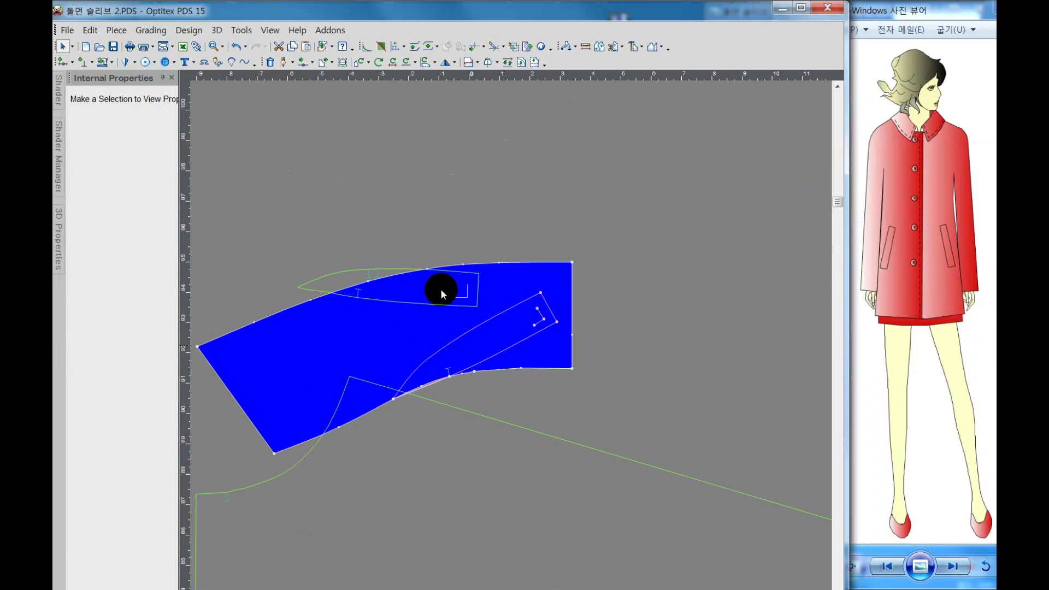
drag(560, 364, 745, 474)
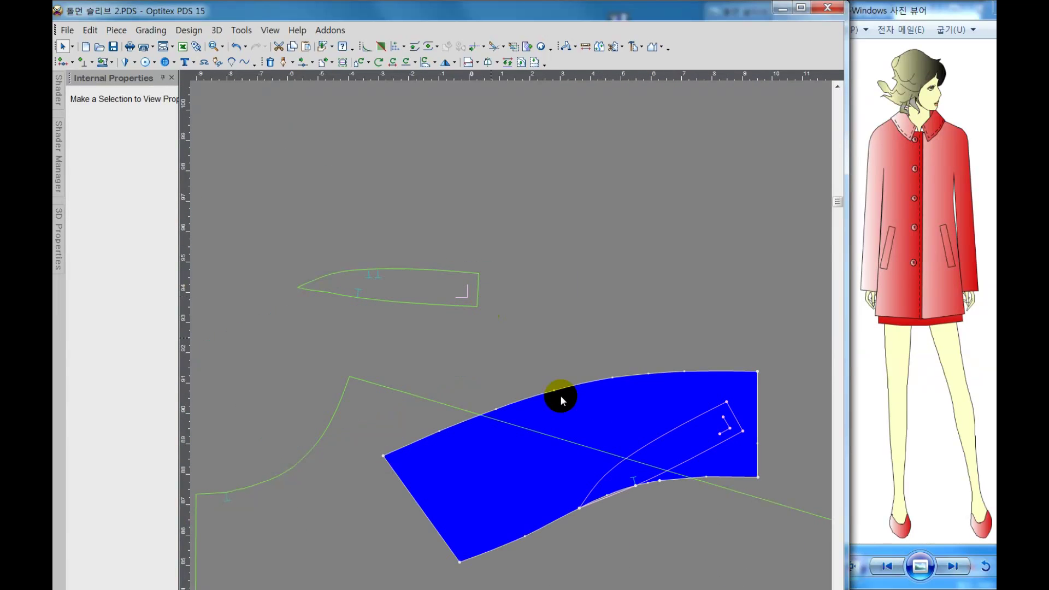
mouse_move(561, 398)
mouse_down()
mouse_move(450, 256)
mouse_move(408, 228)
mouse_up()
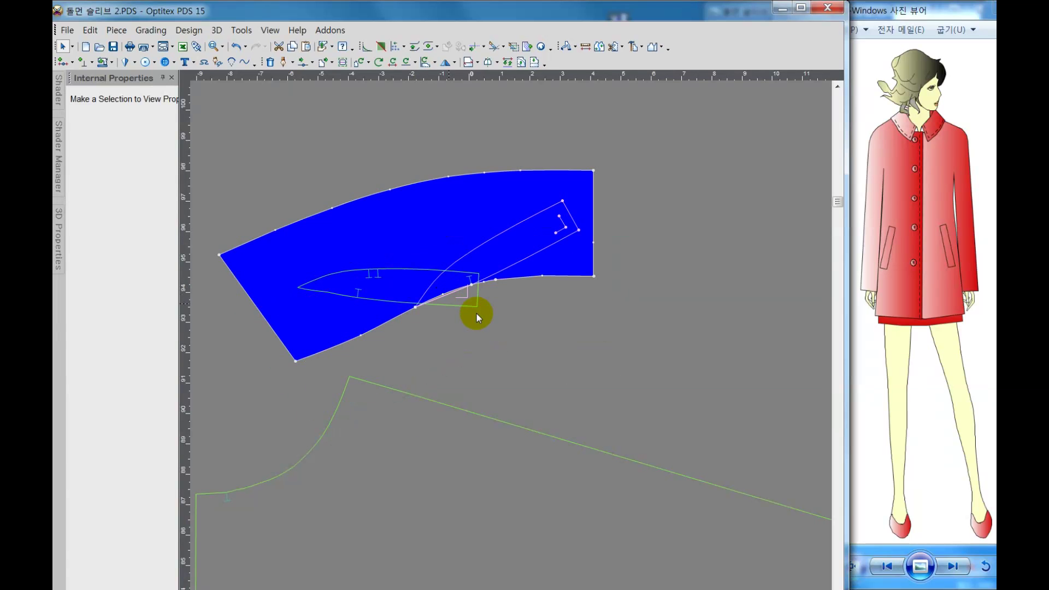
drag(472, 301, 583, 356)
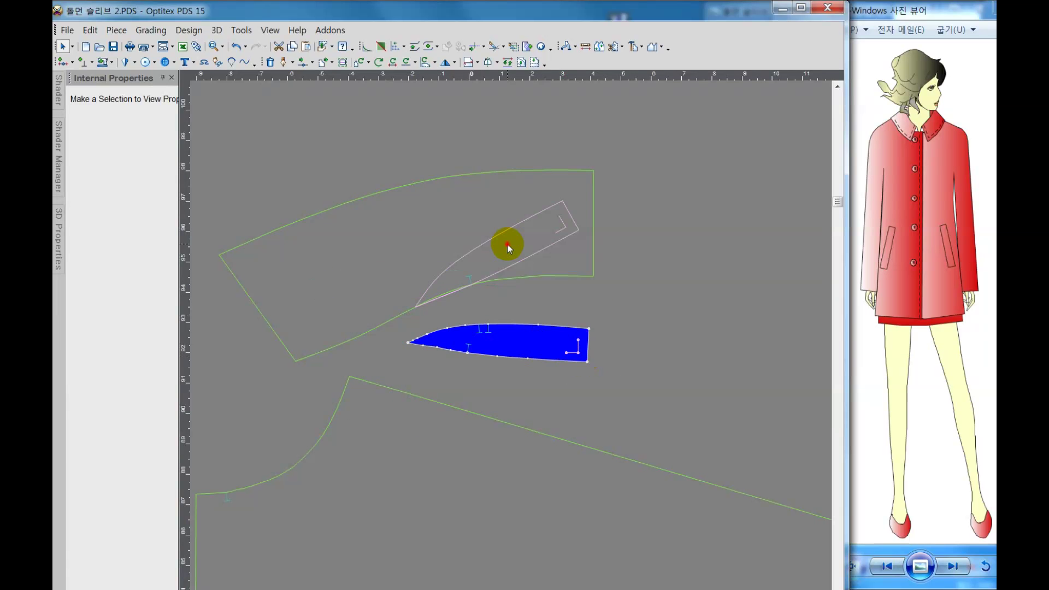
mouse_move(507, 244)
mouse_down()
mouse_move(533, 337)
mouse_move(563, 288)
mouse_up()
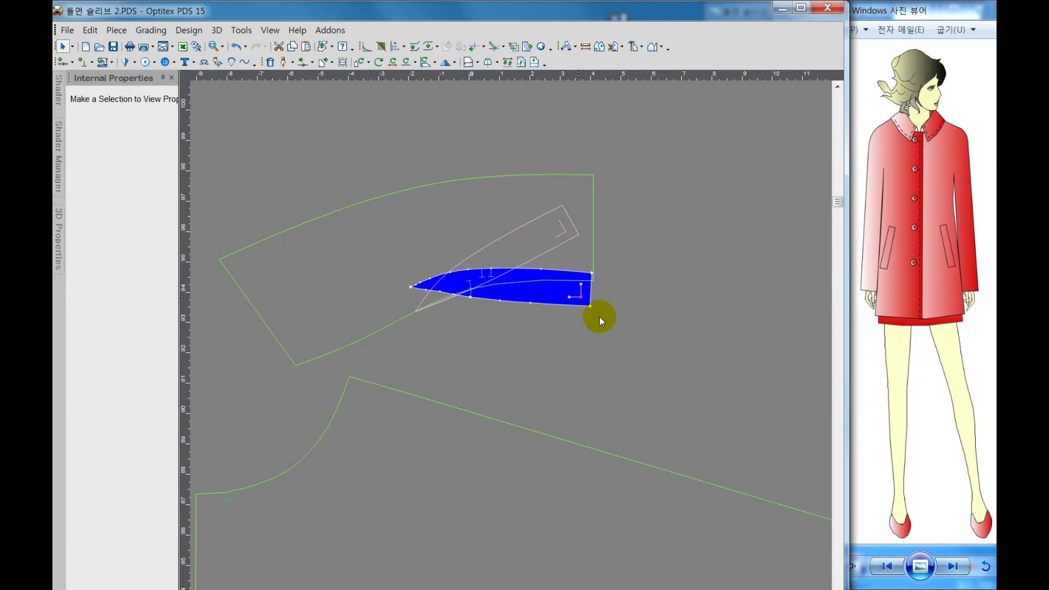
scroll(600, 315, up, 2)
scroll(510, 345, up, 1)
scroll(509, 345, up, 1)
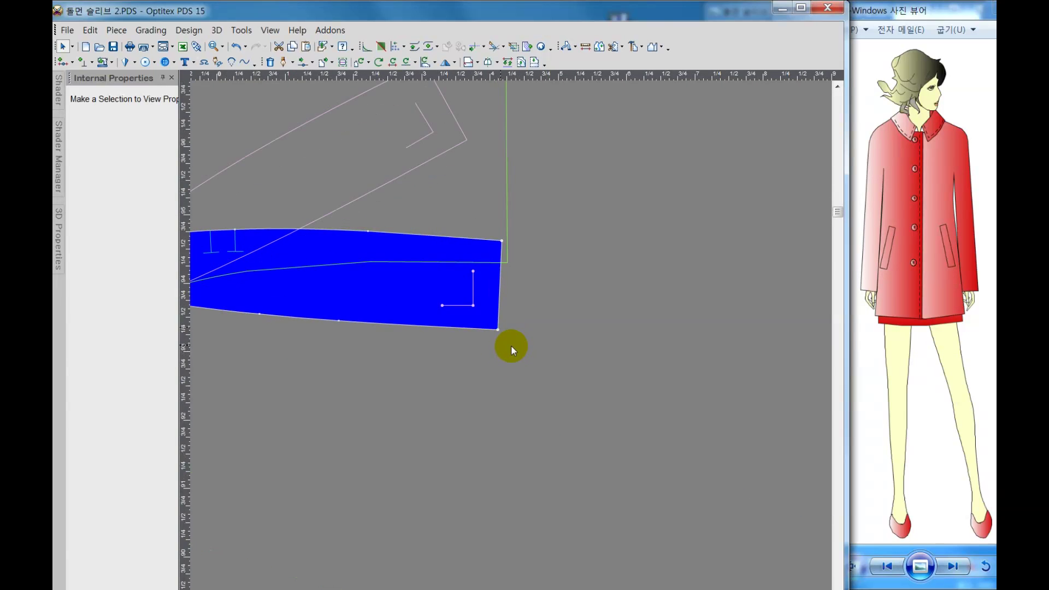
scroll(511, 345, up, 1)
scroll(500, 342, up, 2)
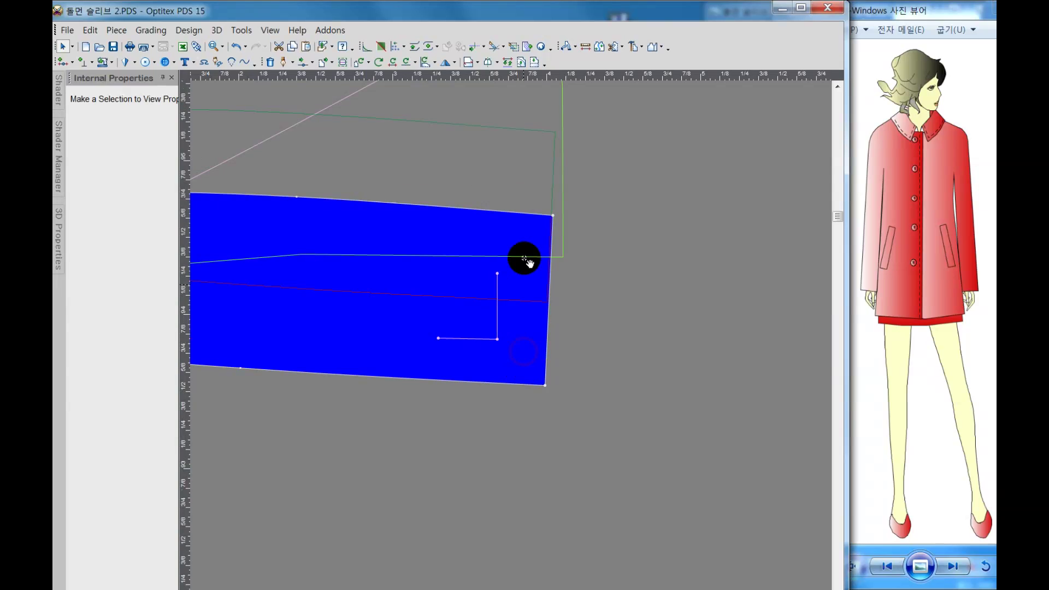
drag(538, 241, 556, 307)
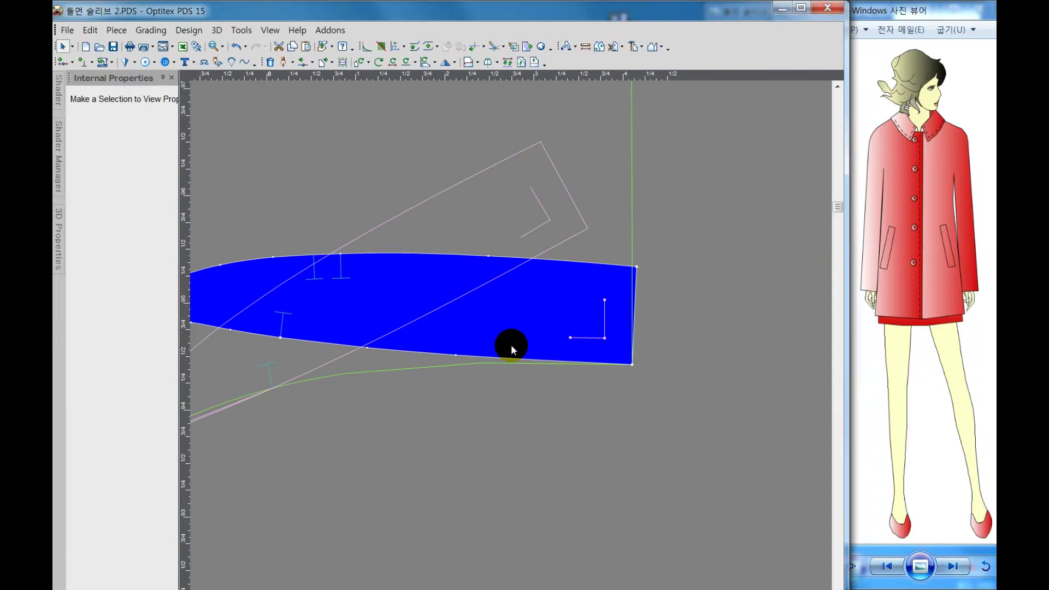
scroll(510, 345, down, 1)
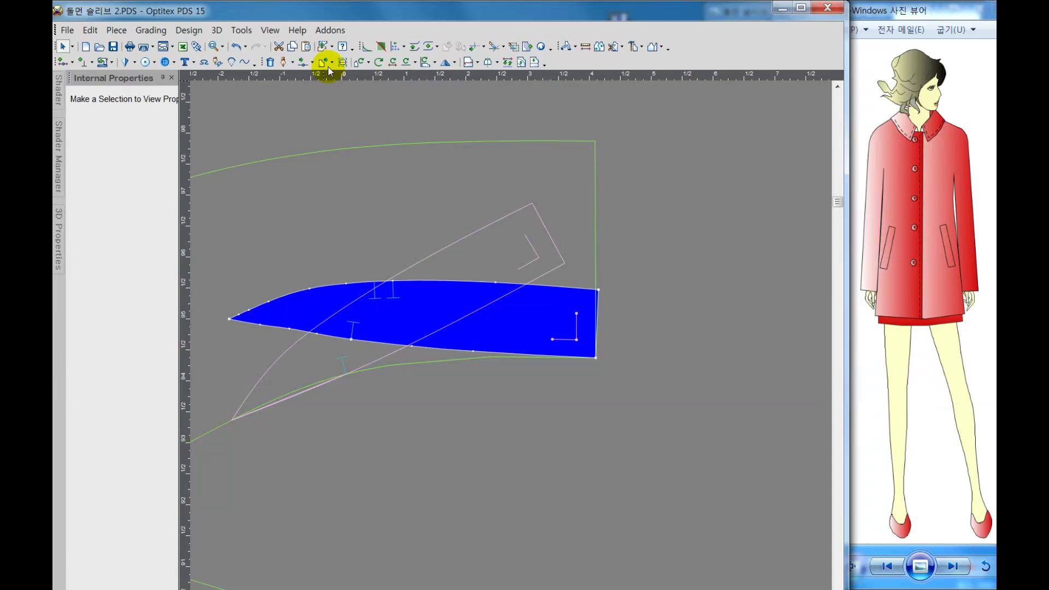
Step: Rotate the strip 15.3° around its lower-right corner, tip landing on the band's lower edge
click(359, 61)
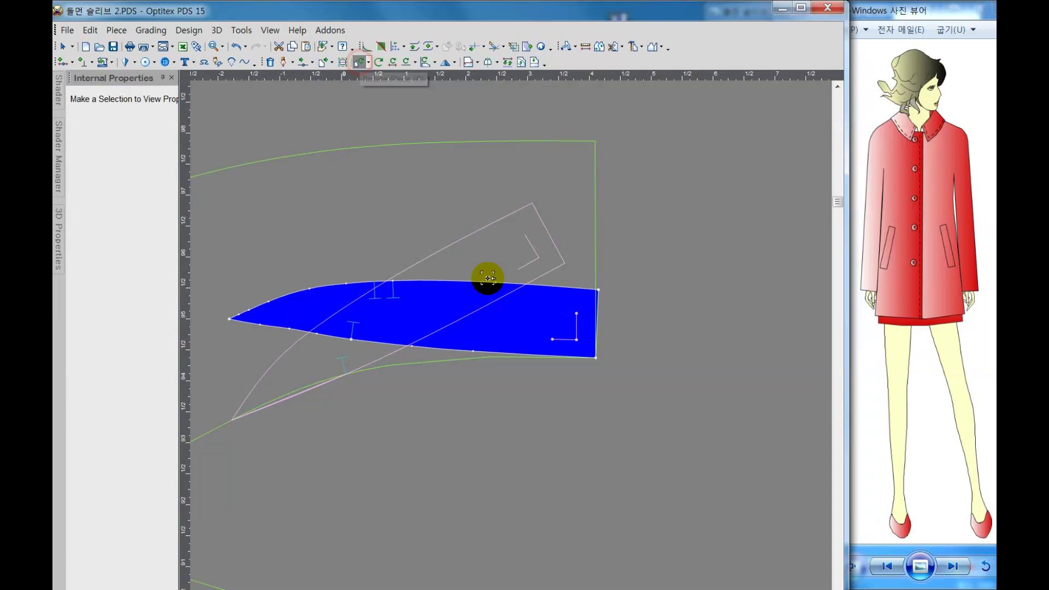
click(595, 355)
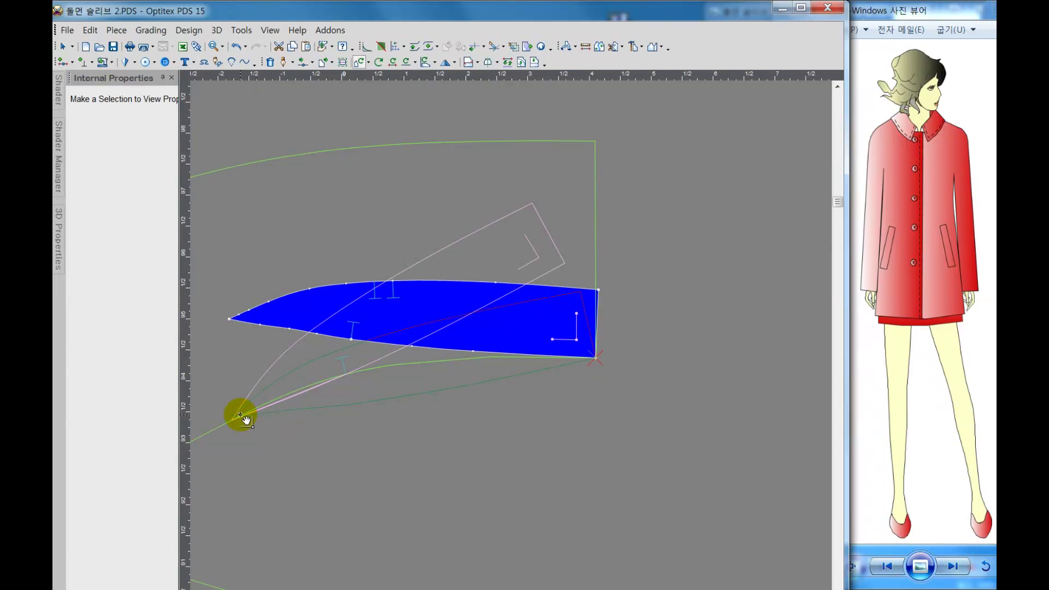
click(240, 415)
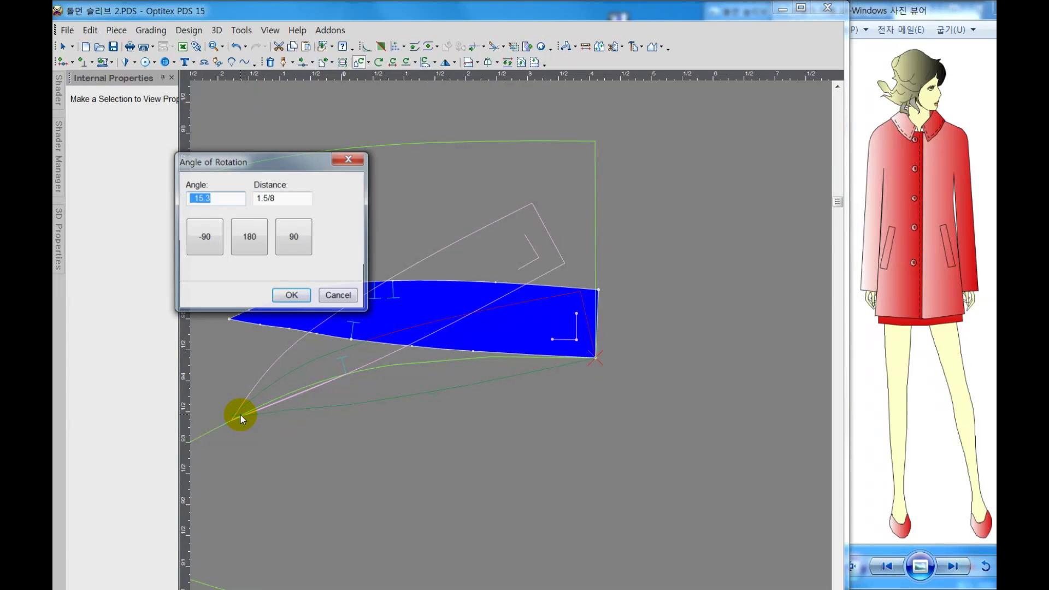
click(282, 294)
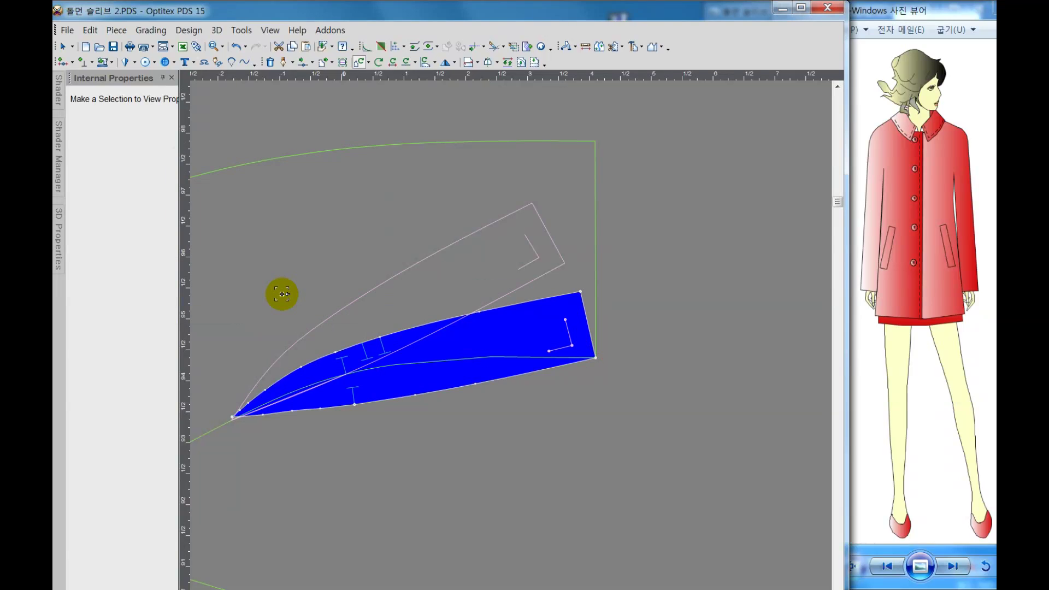
right_click(562, 403)
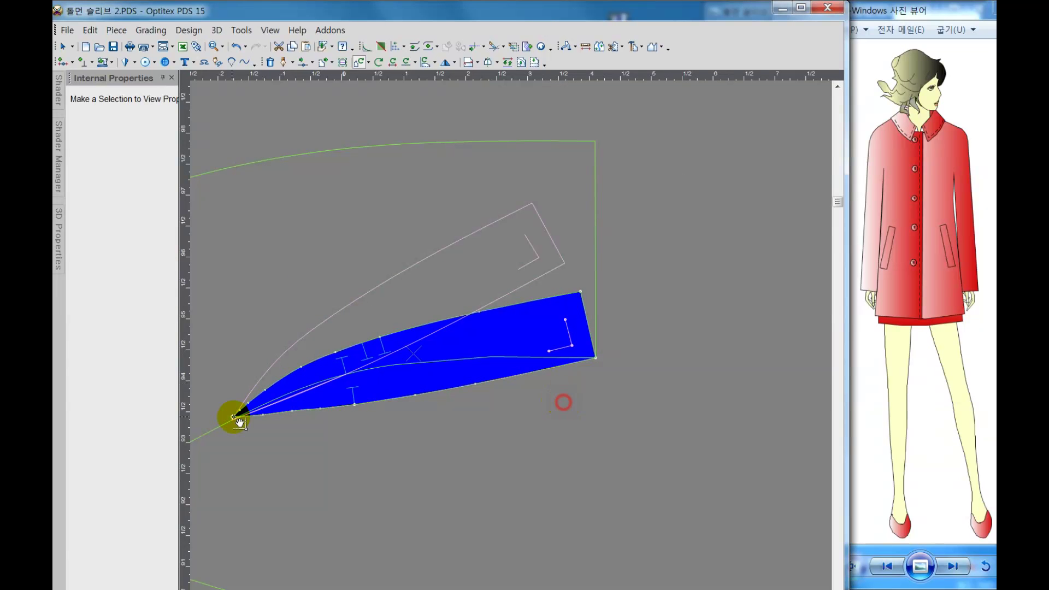
Step: Move the strip piece below the band and delete the strip outline inside the band
right_click(533, 340)
click(556, 434)
click(510, 326)
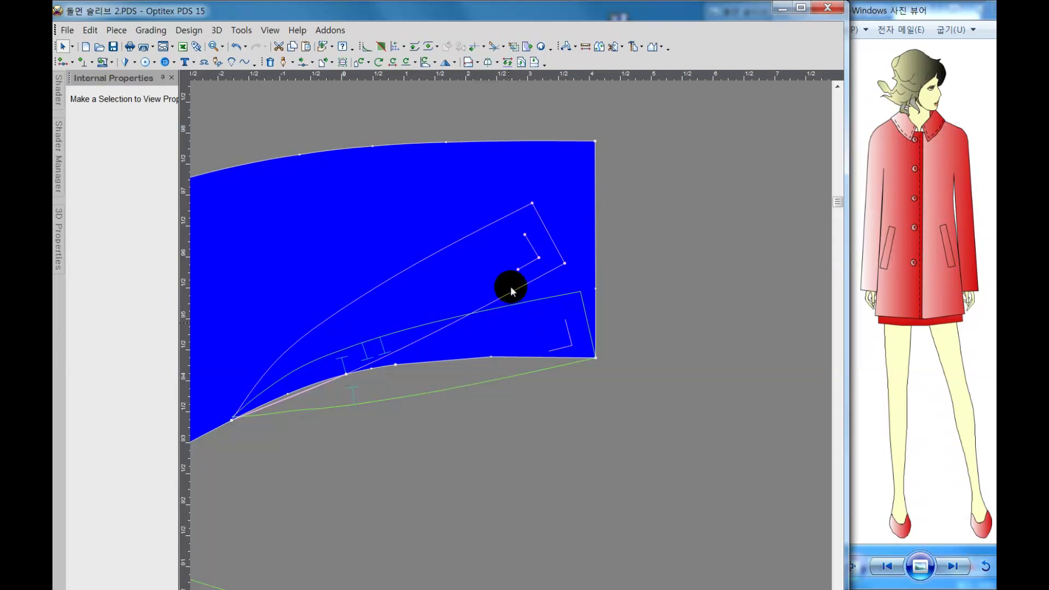
drag(479, 407, 568, 495)
click(529, 303)
click(451, 256)
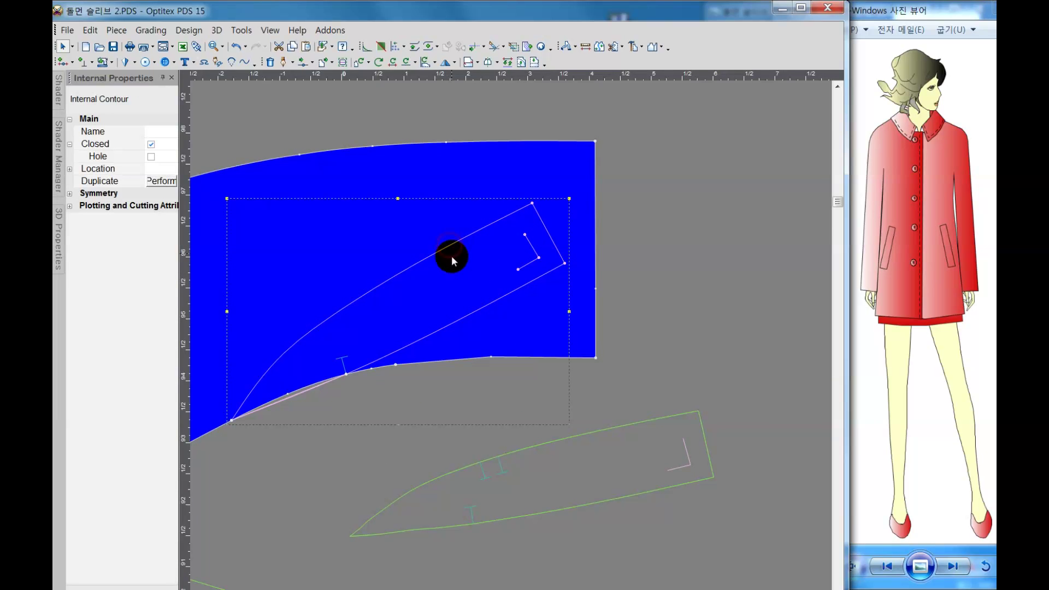
key(Delete)
Step: Shift the band right and delete its leftover internal contour near the lower edge
drag(466, 278, 500, 284)
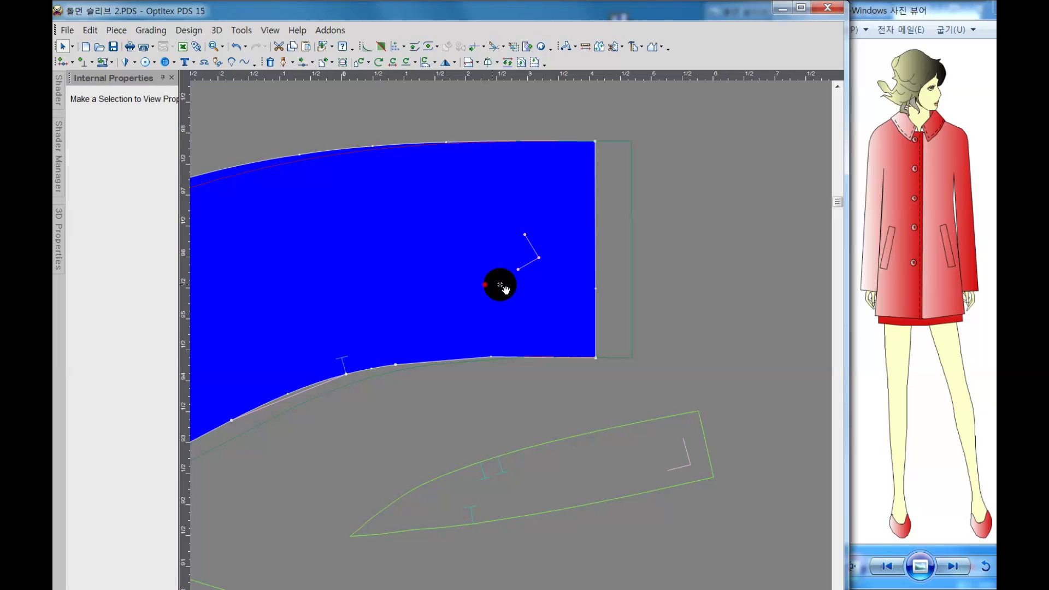
click(336, 393)
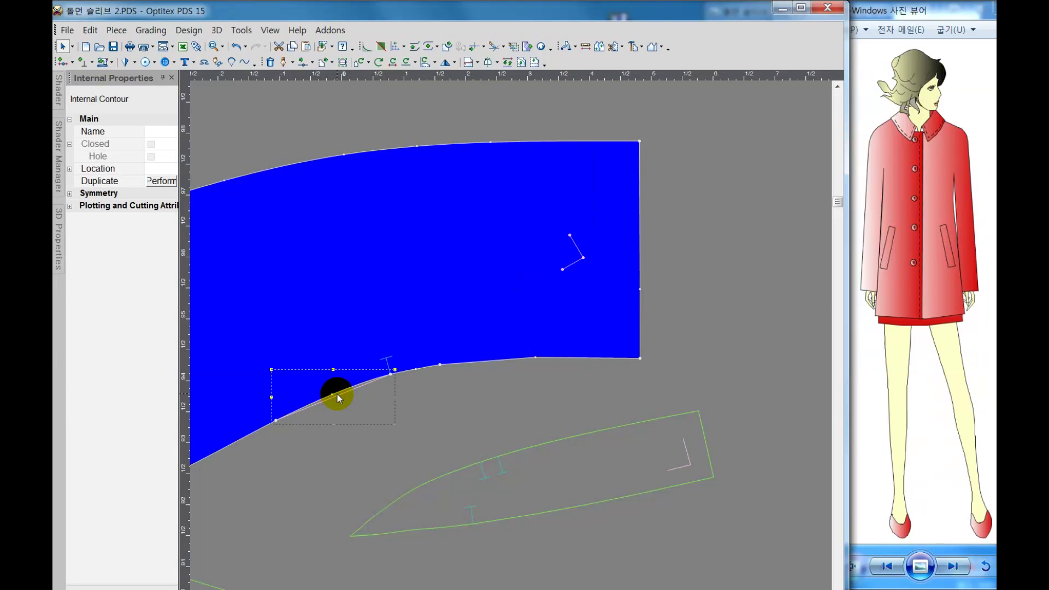
key(Delete)
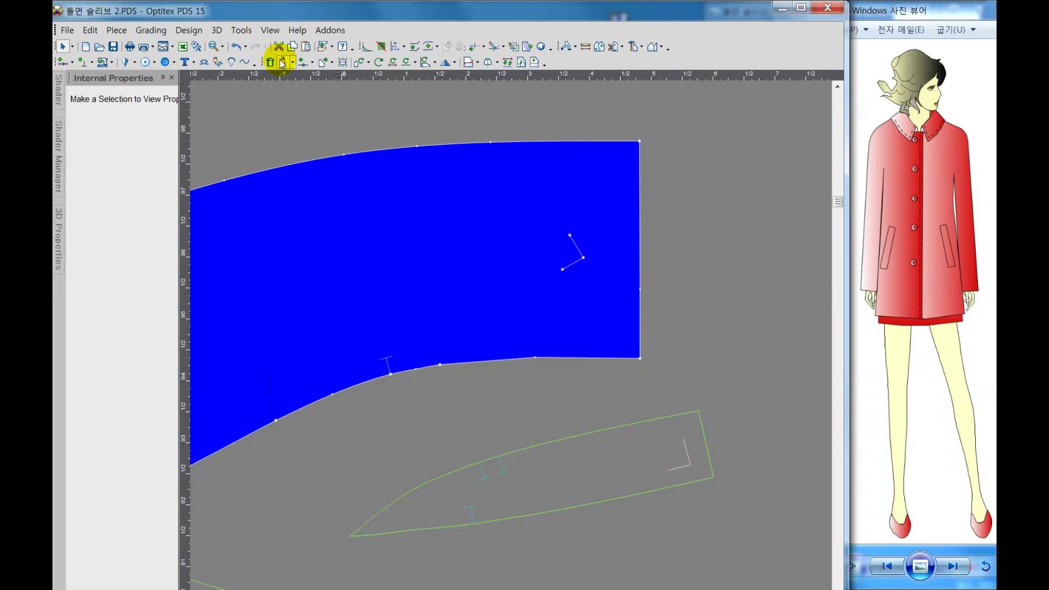
click(282, 61)
Step: Draw the internal curve from the band's right edge through the middle down to the lower edge
click(639, 287)
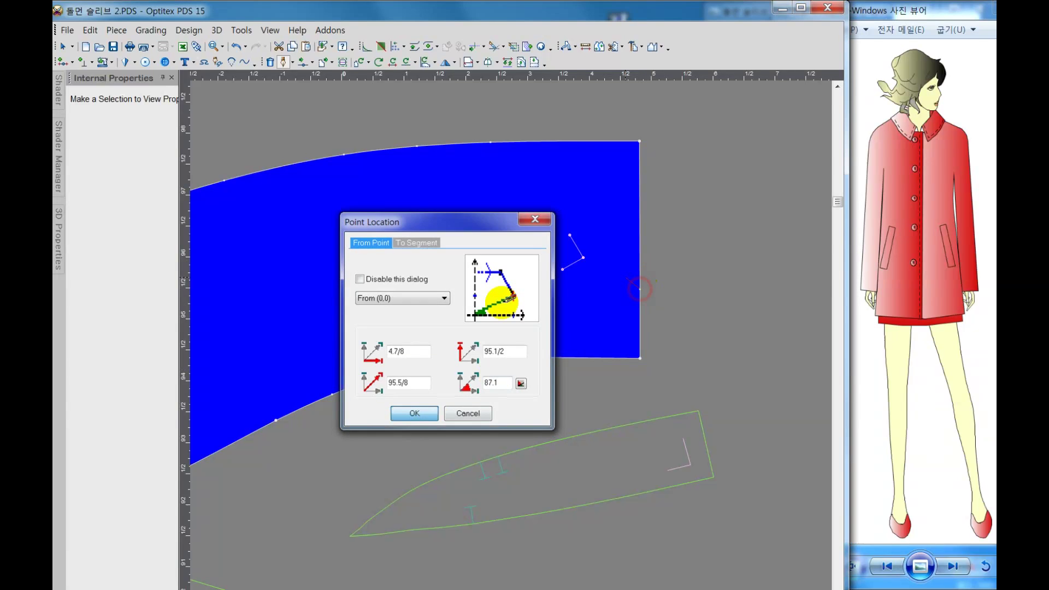
key(Return)
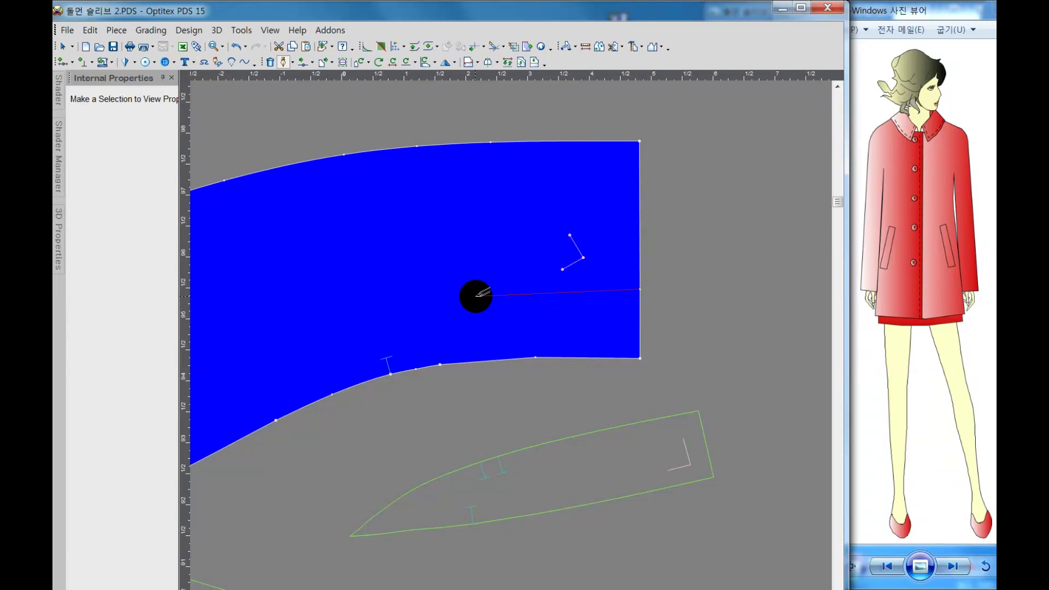
click(476, 296)
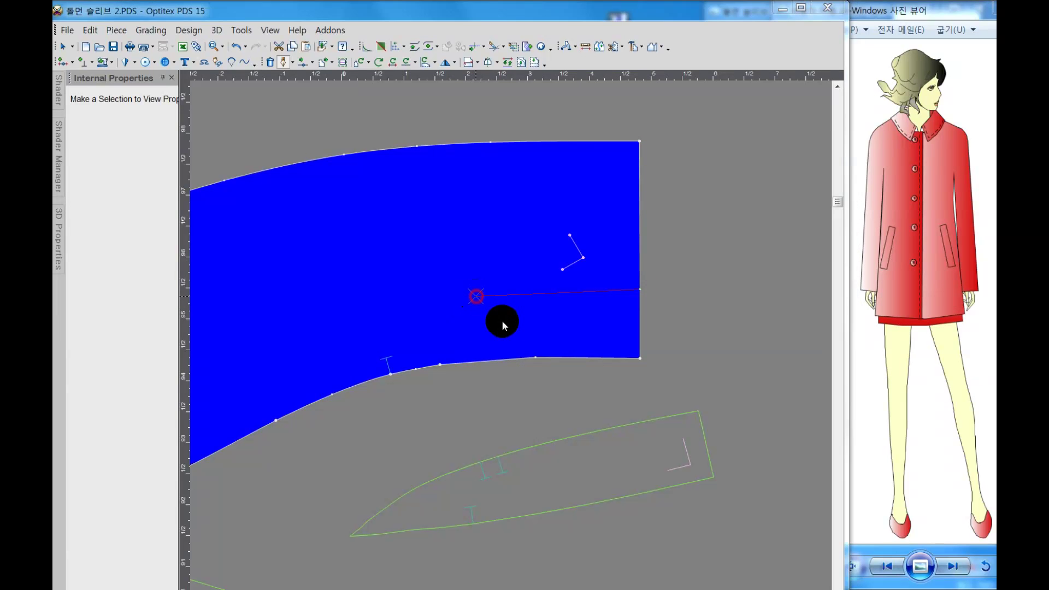
key(Return)
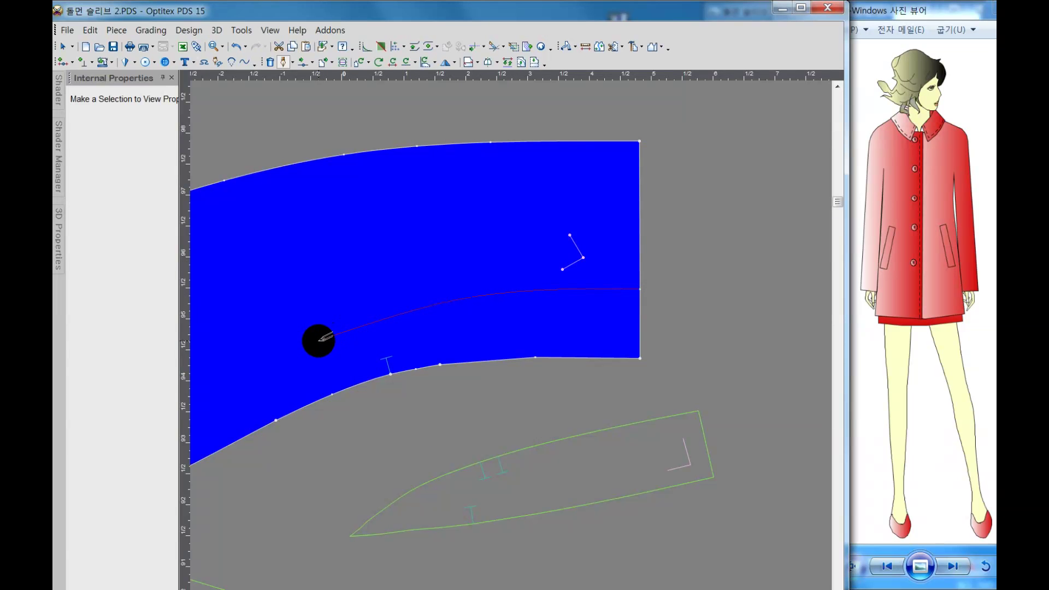
click(358, 421)
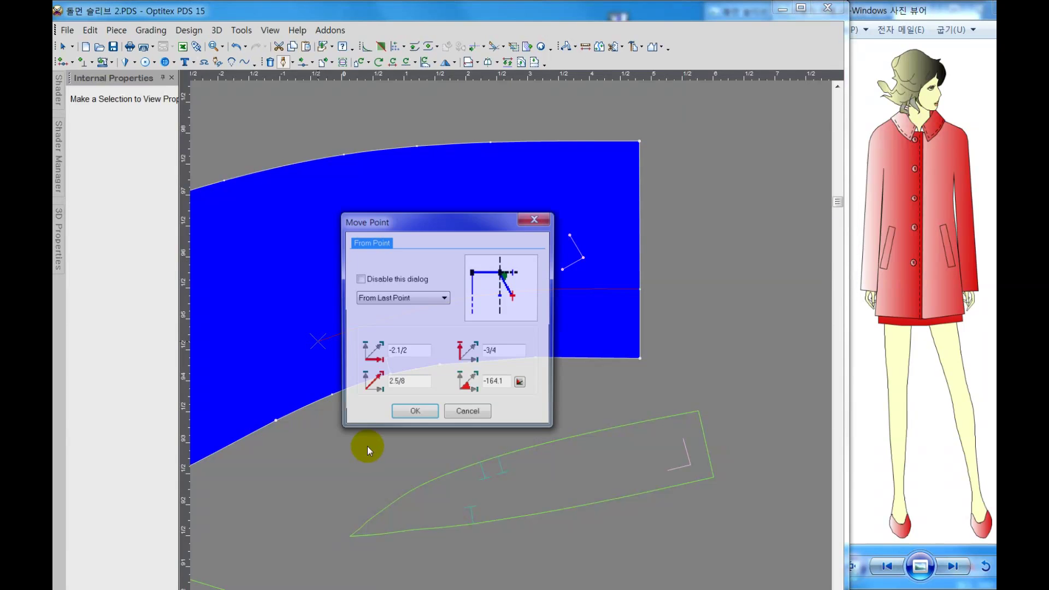
click(417, 408)
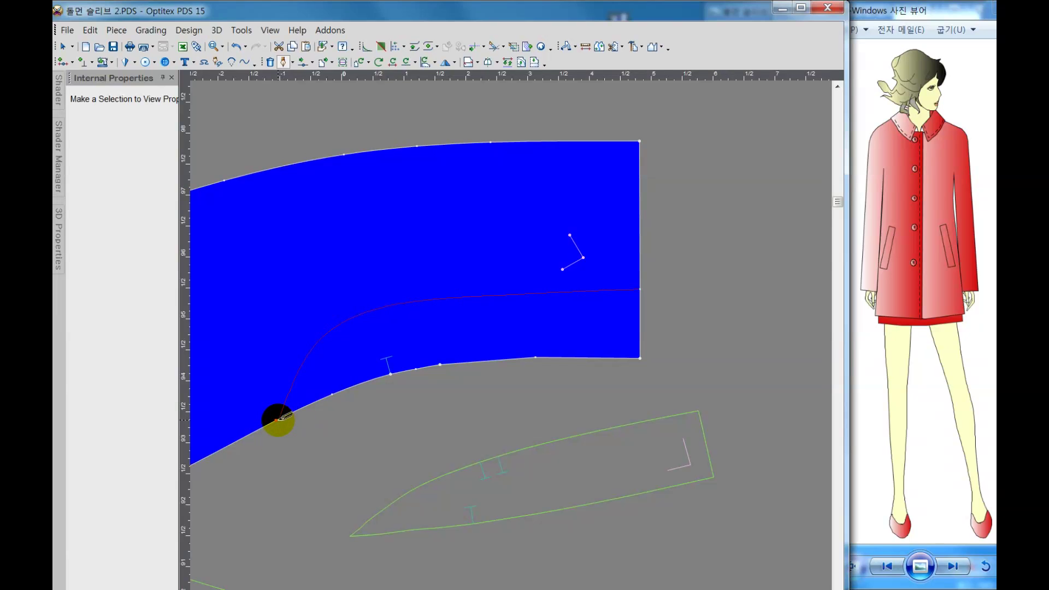
click(276, 419)
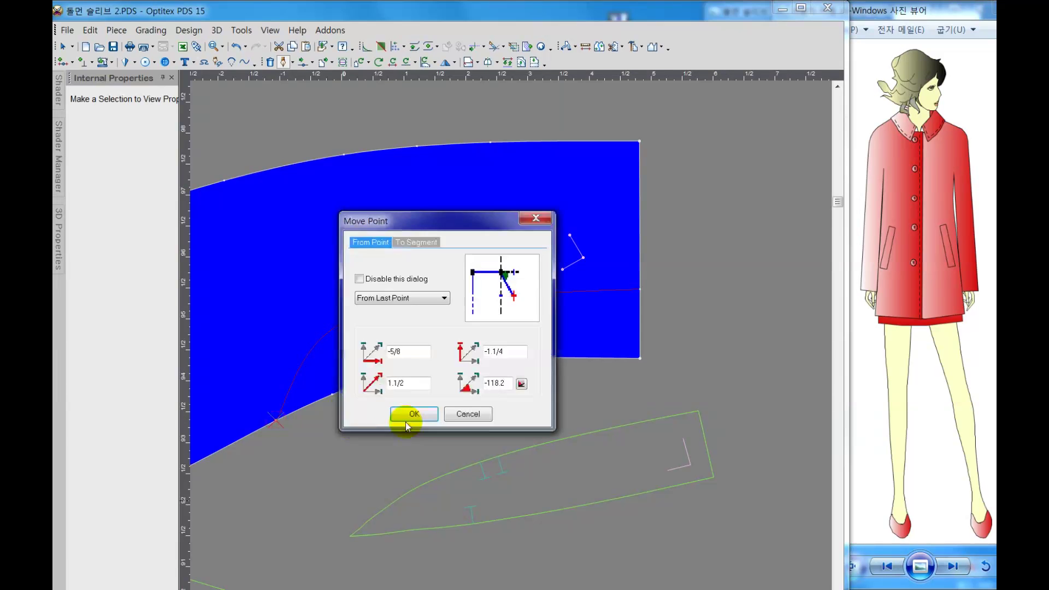
key(Return)
Step: Add two more points along the lower edge and finish the internal line
click(331, 393)
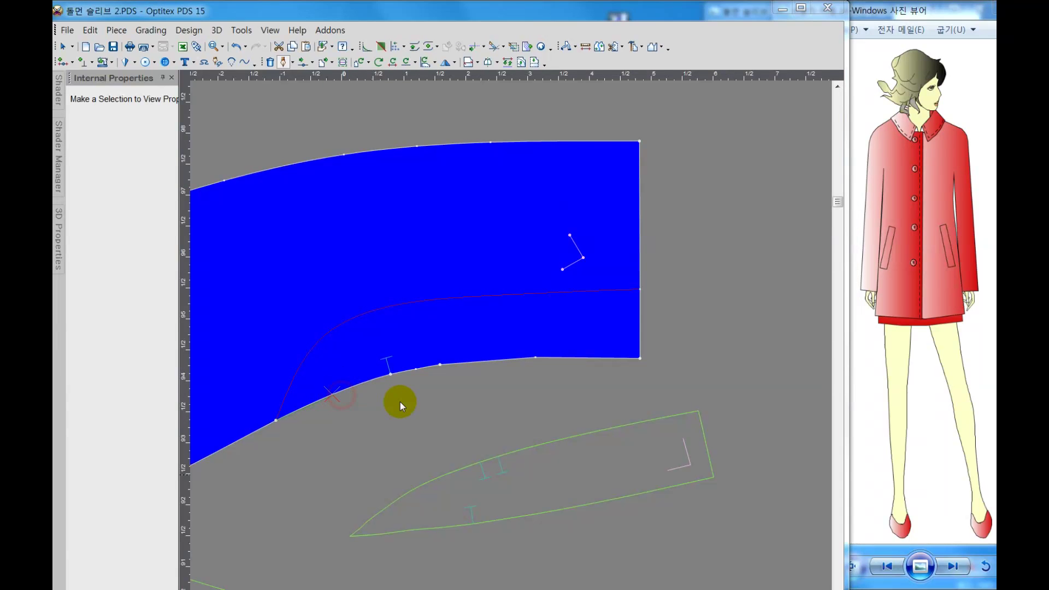
click(418, 413)
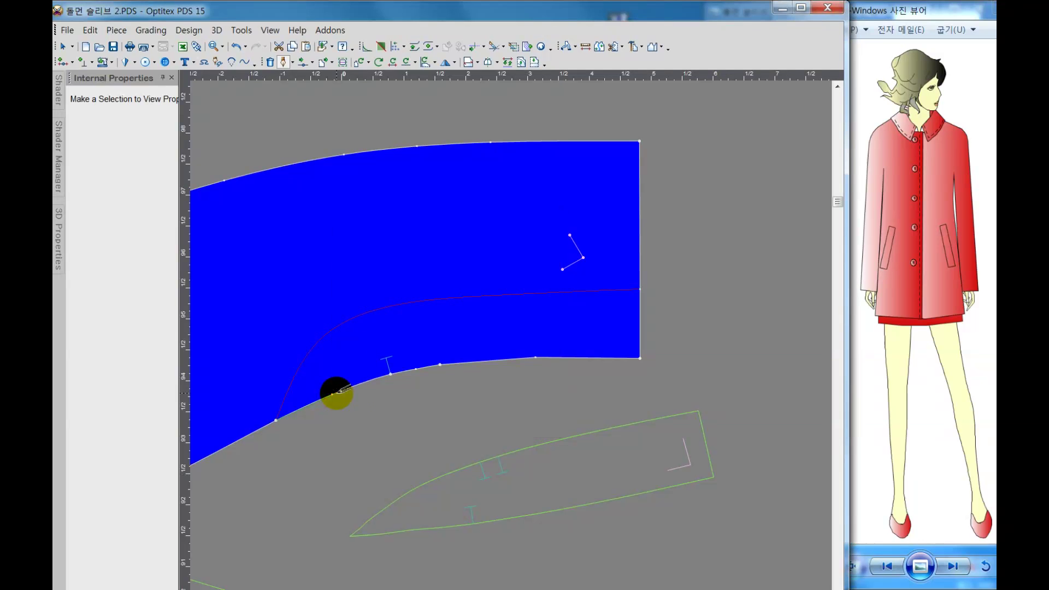
click(407, 381)
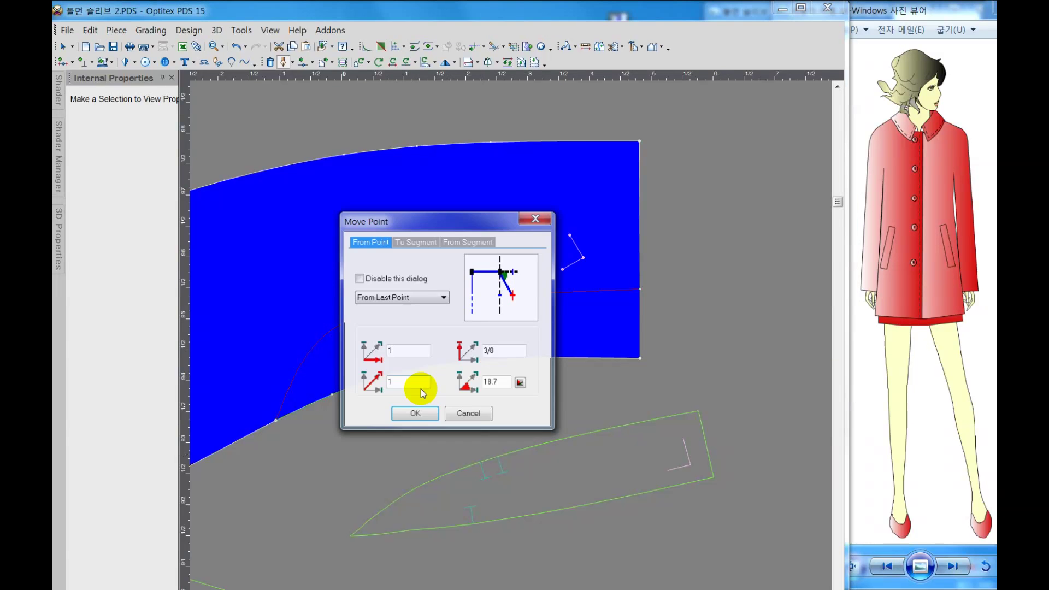
click(416, 416)
right_click(413, 347)
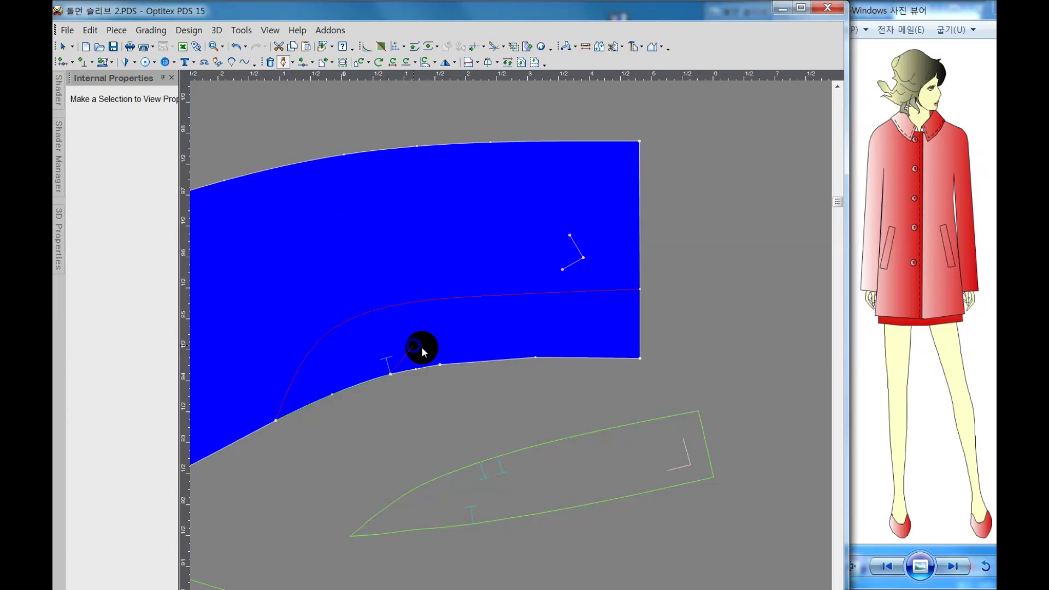
click(436, 355)
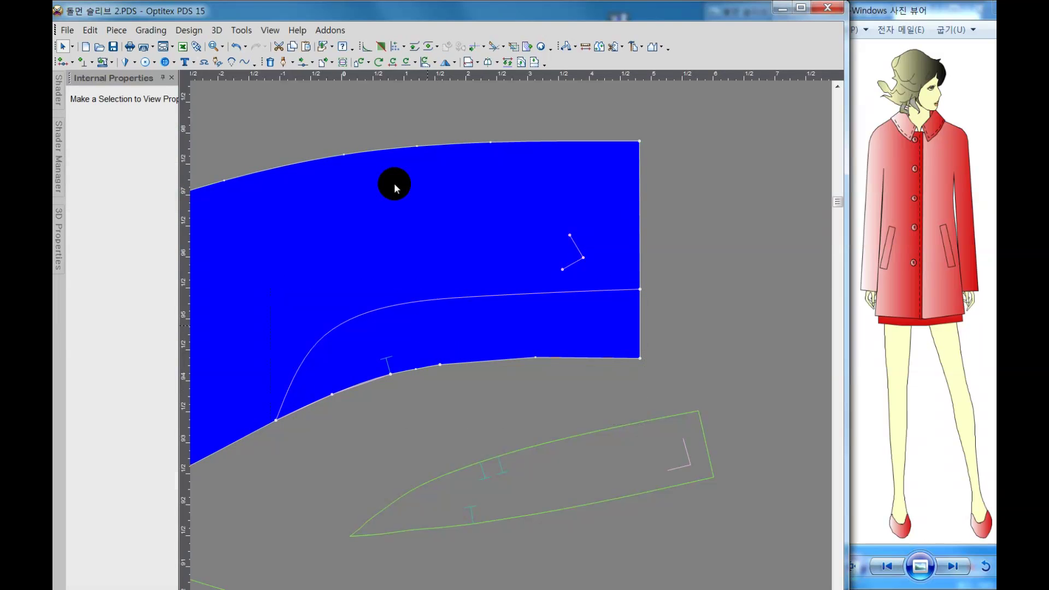
click(302, 61)
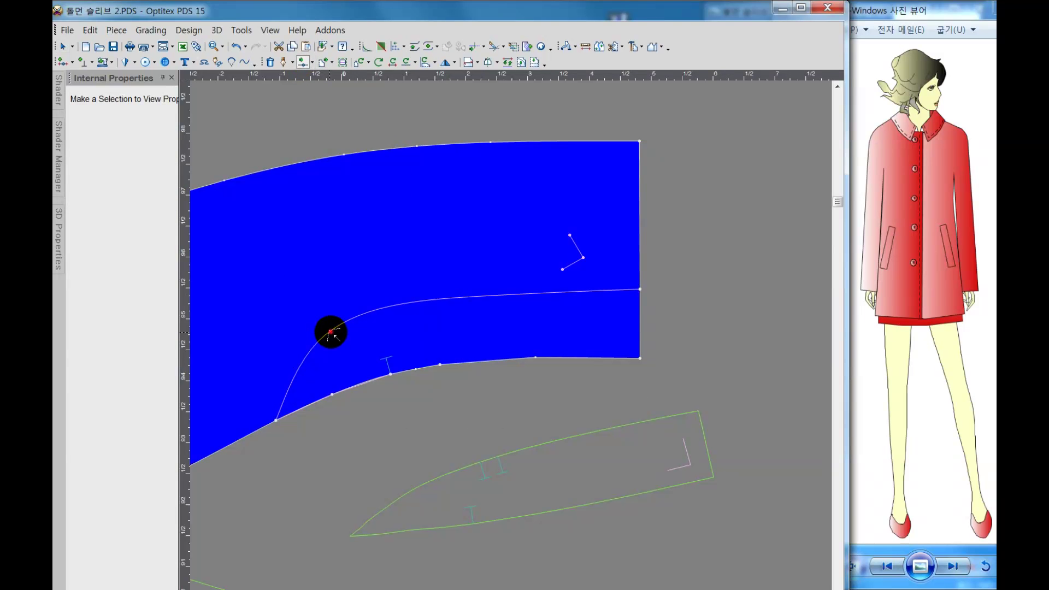
Step: Smooth the internal curve by moving one of its points
mouse_move(330, 332)
mouse_down()
mouse_move(350, 336)
mouse_move(379, 318)
mouse_move(372, 326)
mouse_up()
click(413, 413)
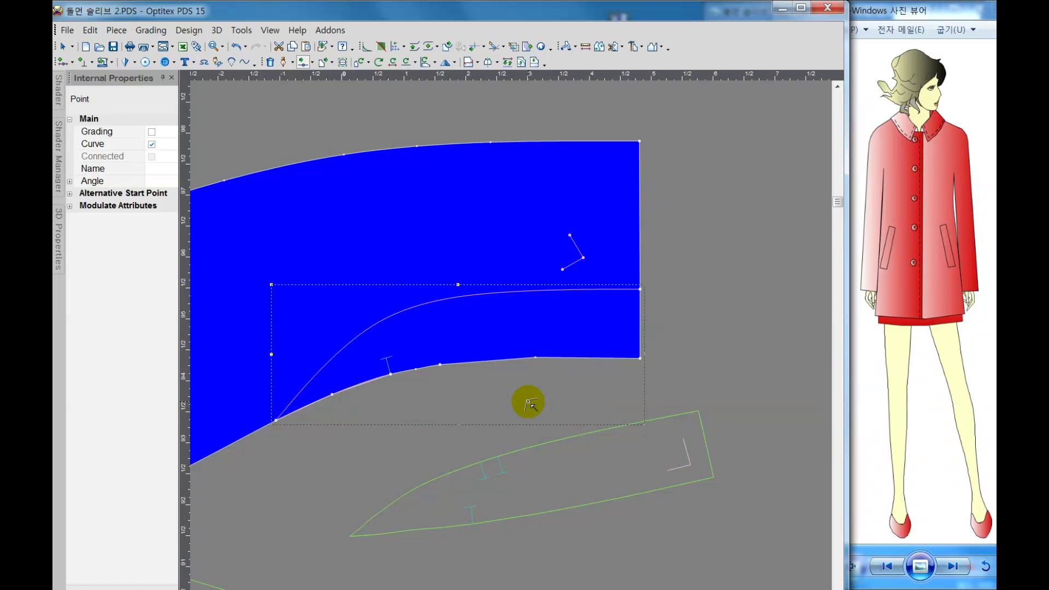
right_click(529, 404)
click(510, 345)
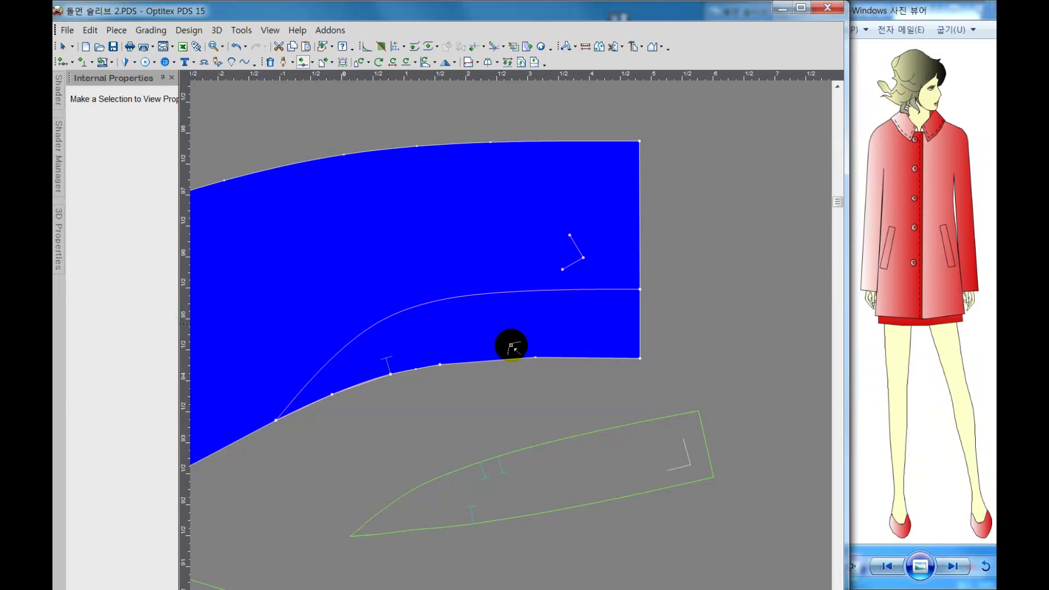
scroll(511, 346, down, 1)
scroll(505, 349, down, 1)
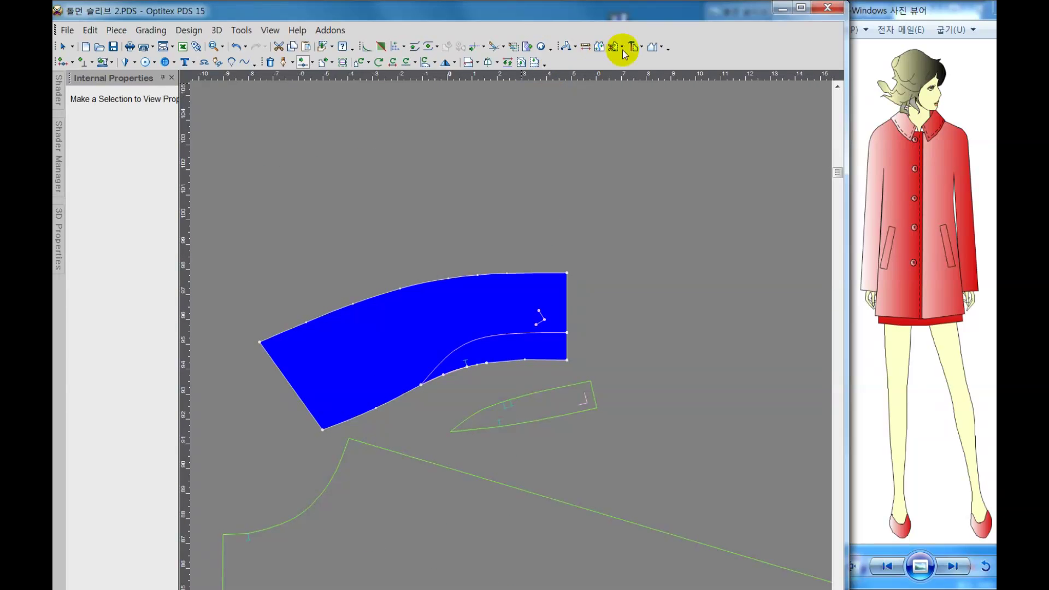
Step: Split the band along the internal curve and move the new upper piece aside
click(633, 47)
click(466, 306)
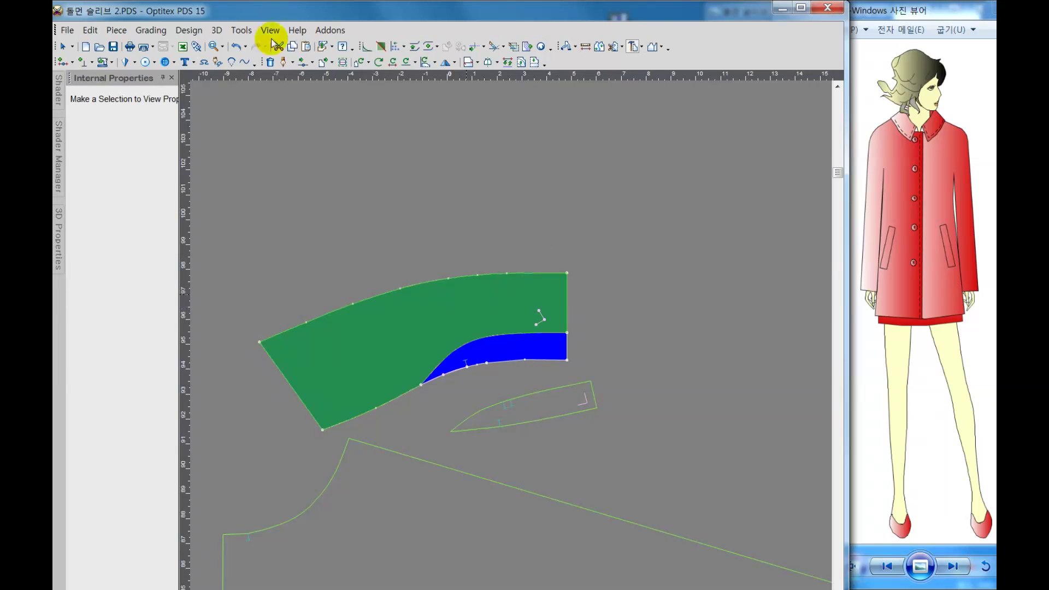
click(452, 323)
right_click(438, 322)
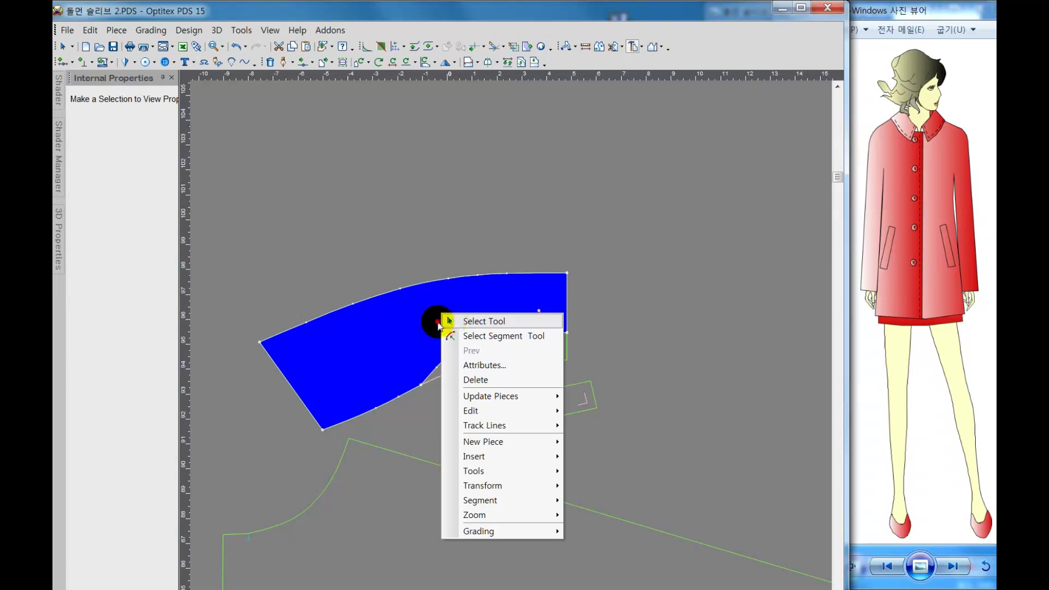
click(449, 321)
drag(439, 324, 644, 248)
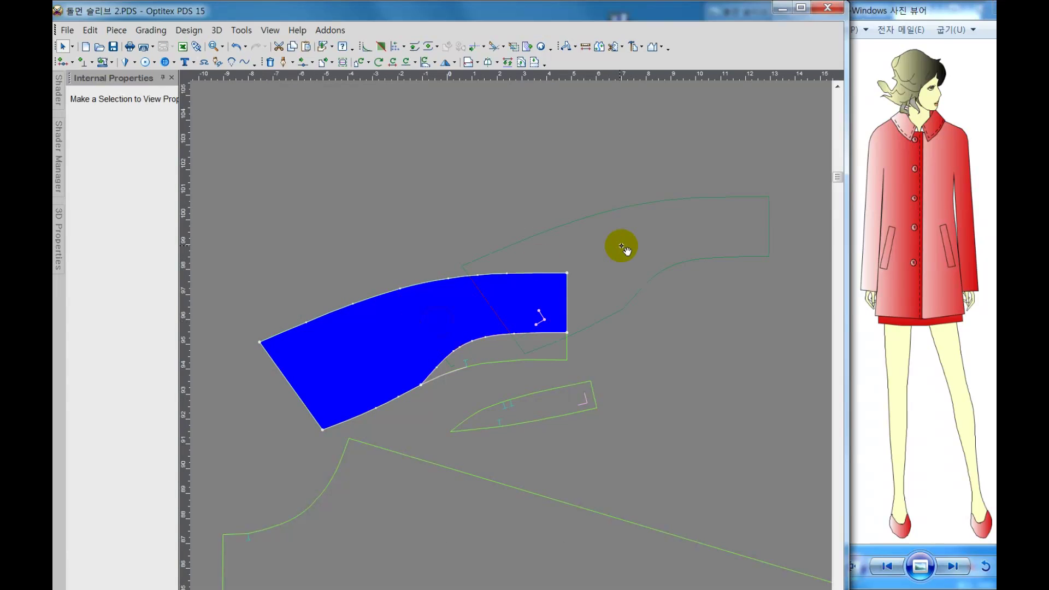
Step: Rearrange the band pieces and fit the narrow strip beneath the band's curve
click(425, 325)
drag(328, 249, 406, 248)
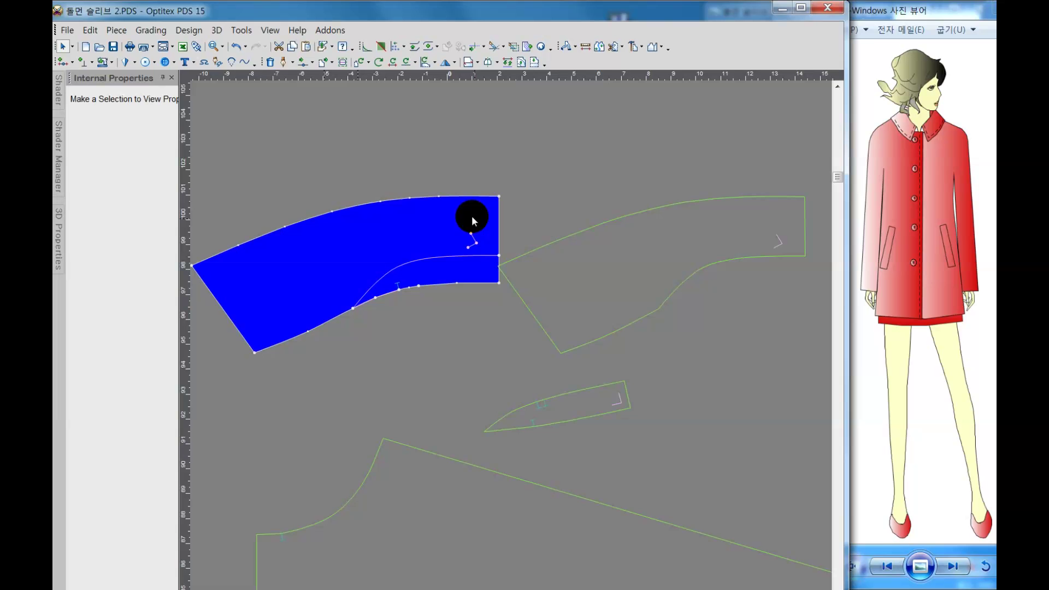
click(690, 344)
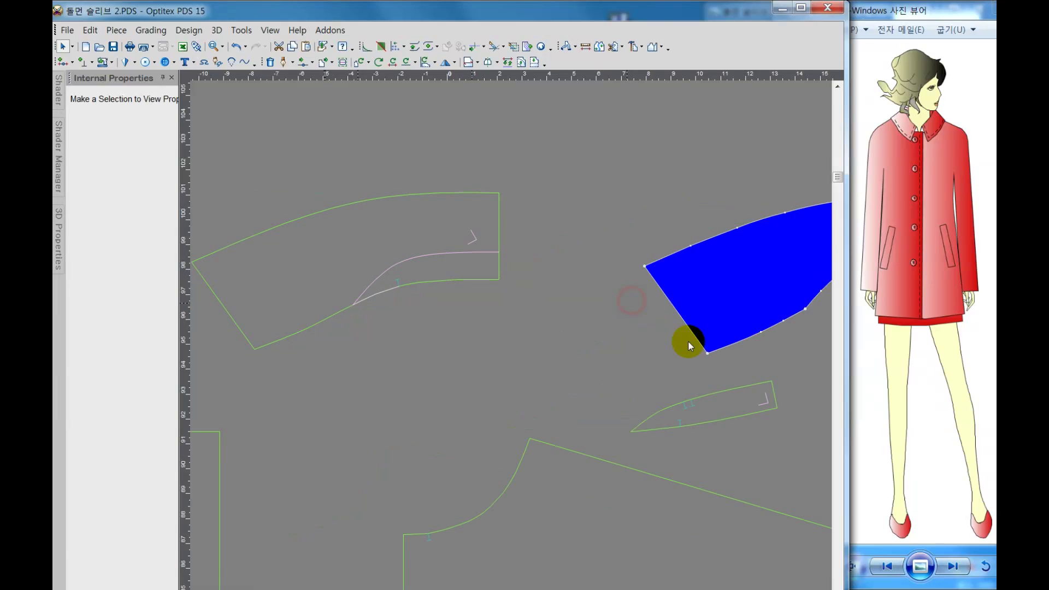
drag(688, 345, 571, 372)
scroll(510, 345, up, 1)
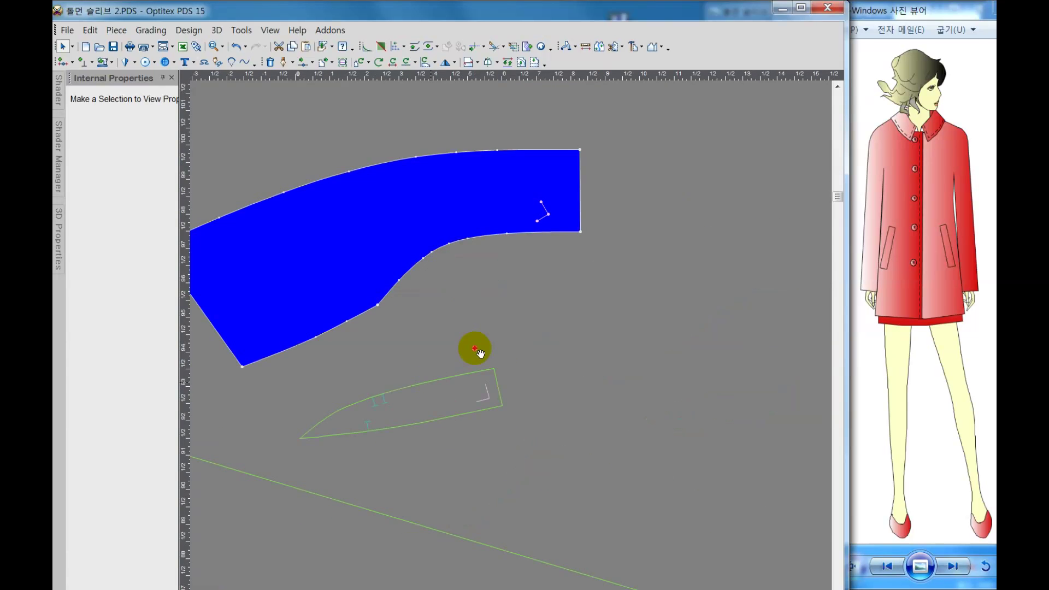
drag(428, 387, 511, 297)
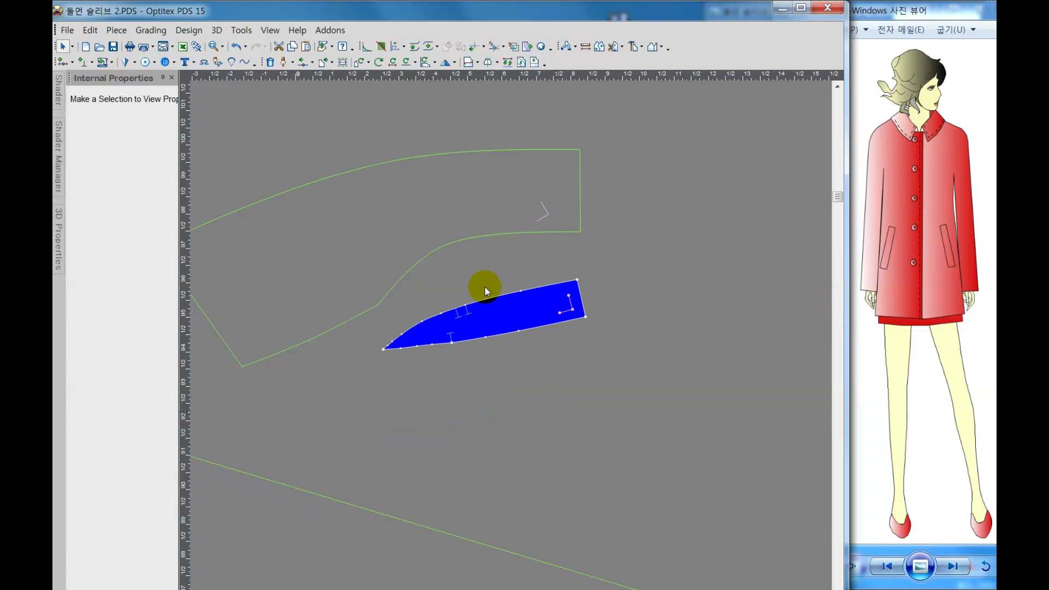
drag(442, 207, 473, 245)
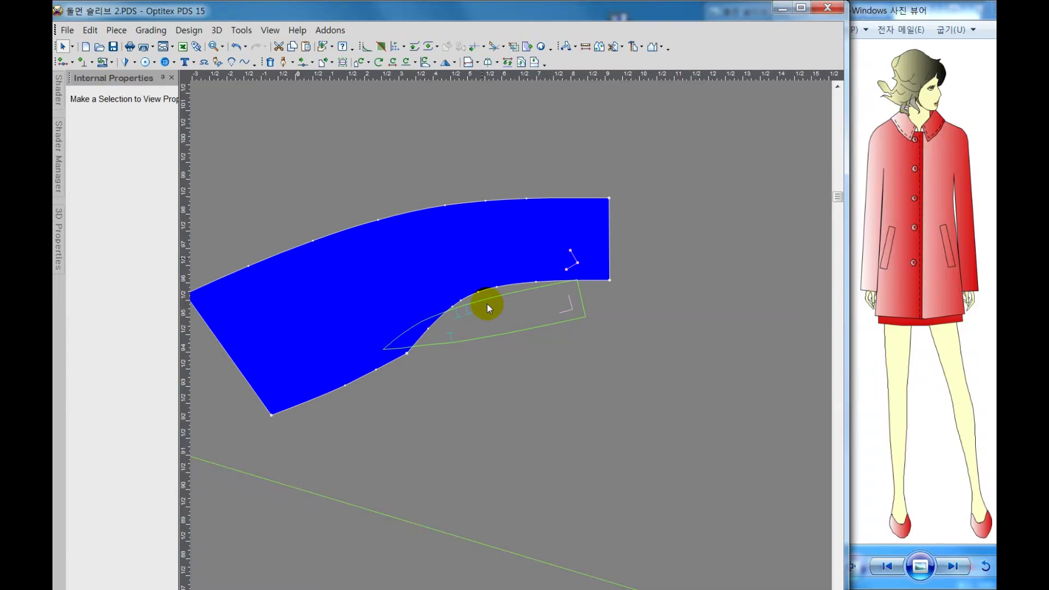
mouse_move(448, 330)
mouse_down()
mouse_move(475, 342)
mouse_move(436, 346)
mouse_move(441, 353)
mouse_up()
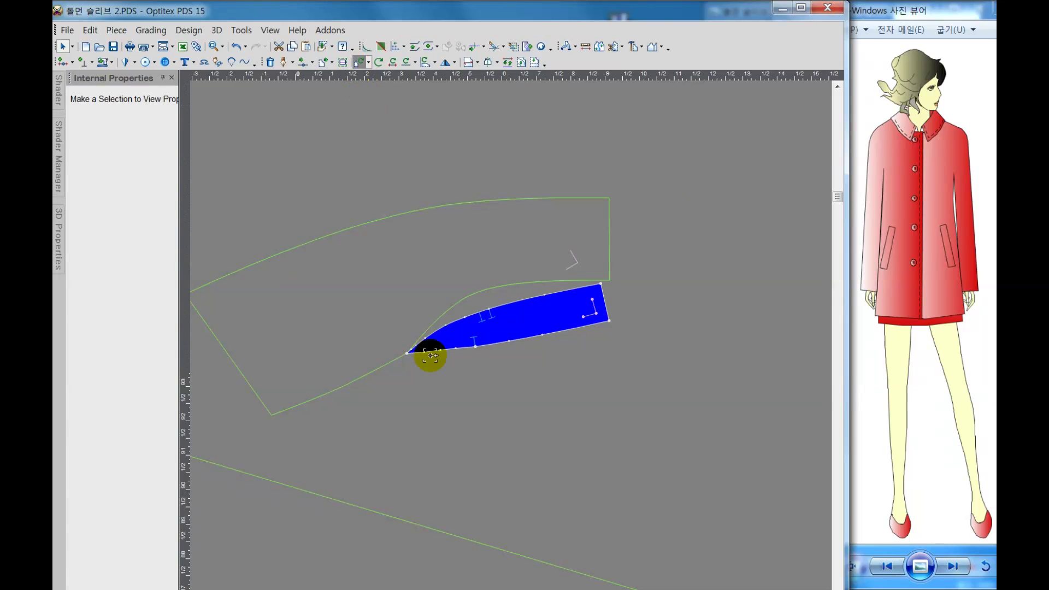
Step: Rotate the strip about its pointed tip by 7.8° and then 4.3°
click(406, 353)
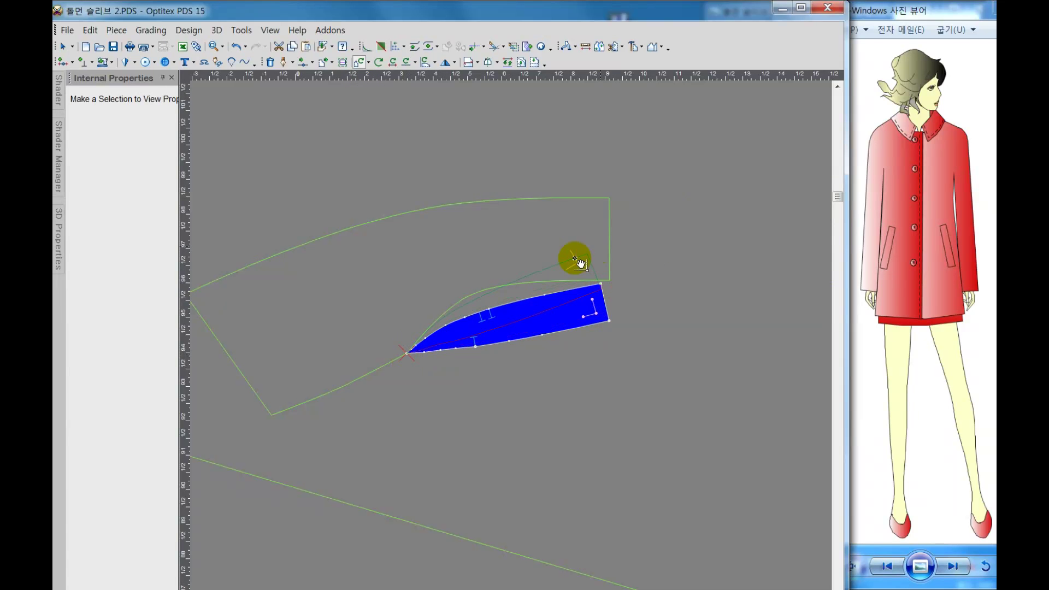
click(536, 291)
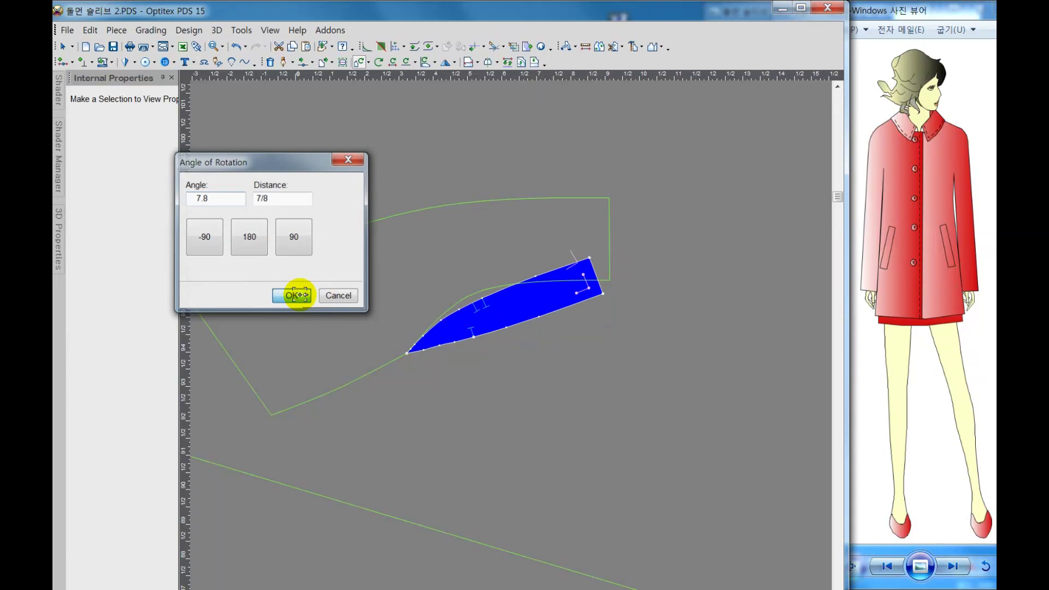
click(301, 298)
click(409, 351)
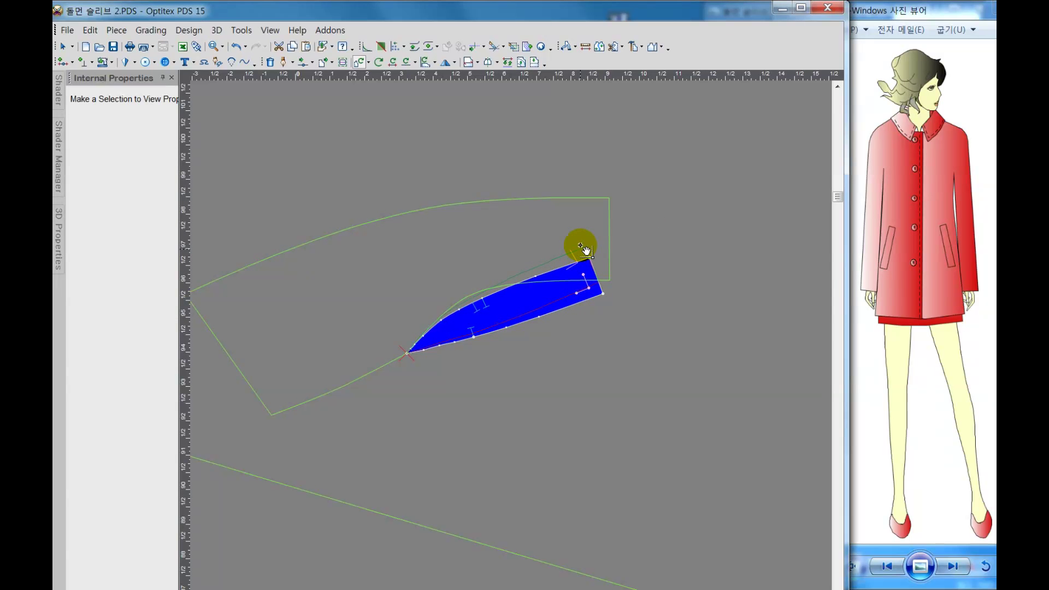
click(583, 249)
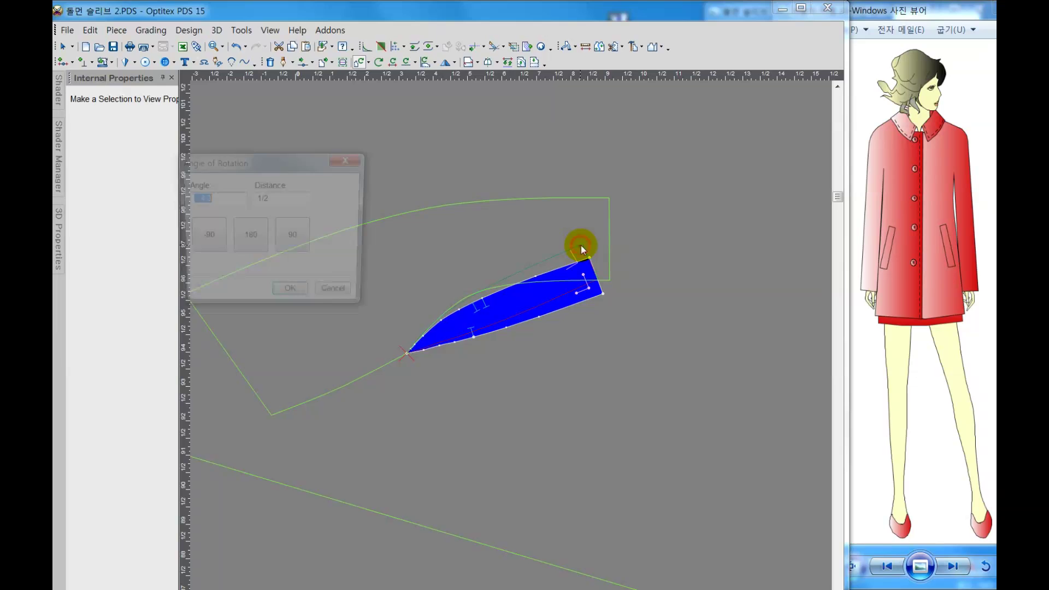
click(284, 295)
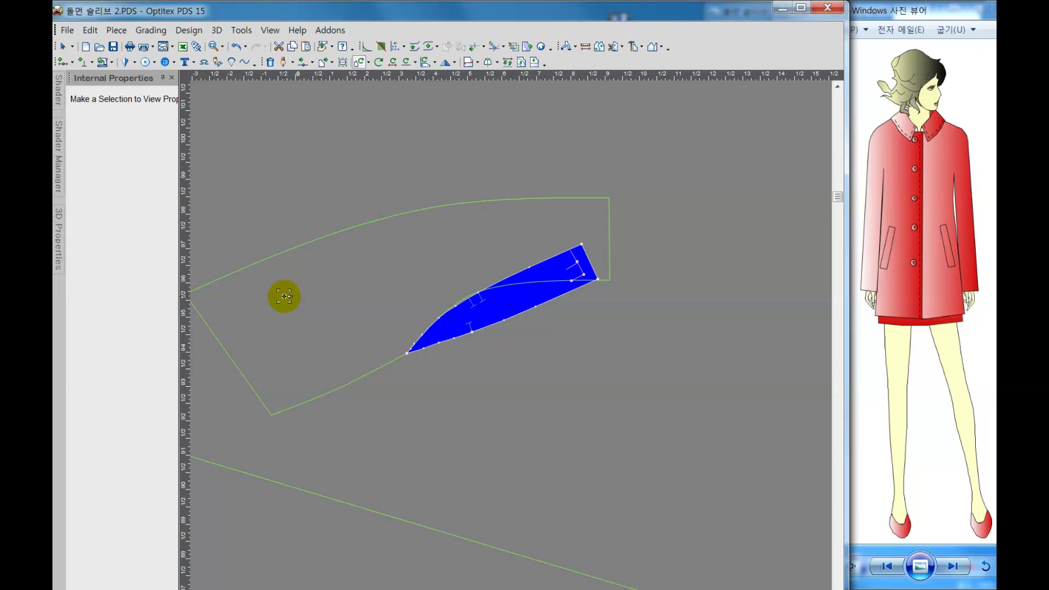
right_click(554, 349)
click(572, 355)
scroll(511, 345, up, 3)
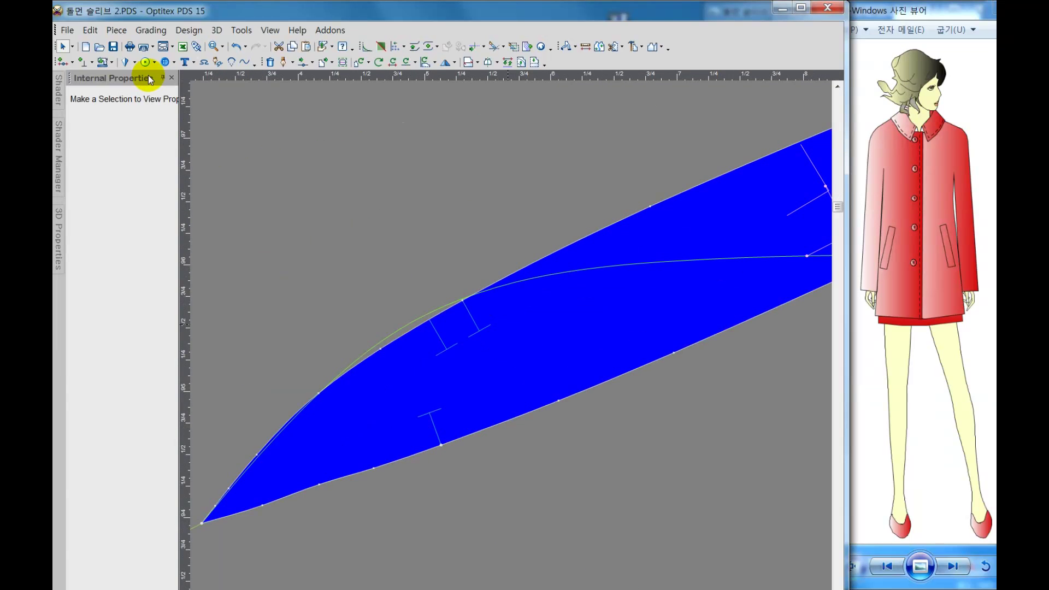
Step: Add two notches side by side on the collar's curved lower edge
click(89, 66)
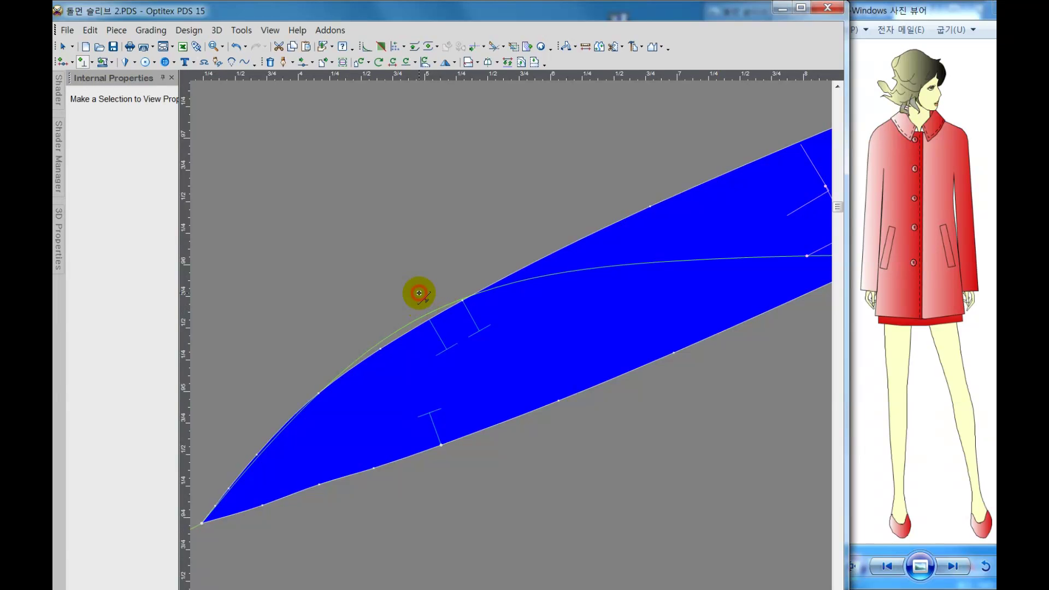
click(426, 309)
click(427, 312)
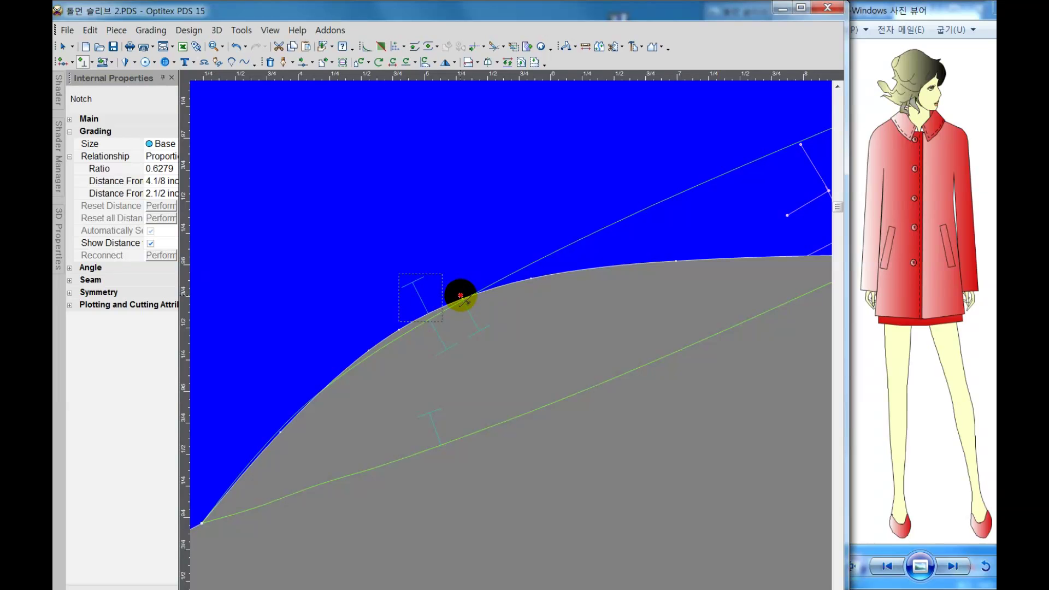
right_click(426, 243)
click(454, 245)
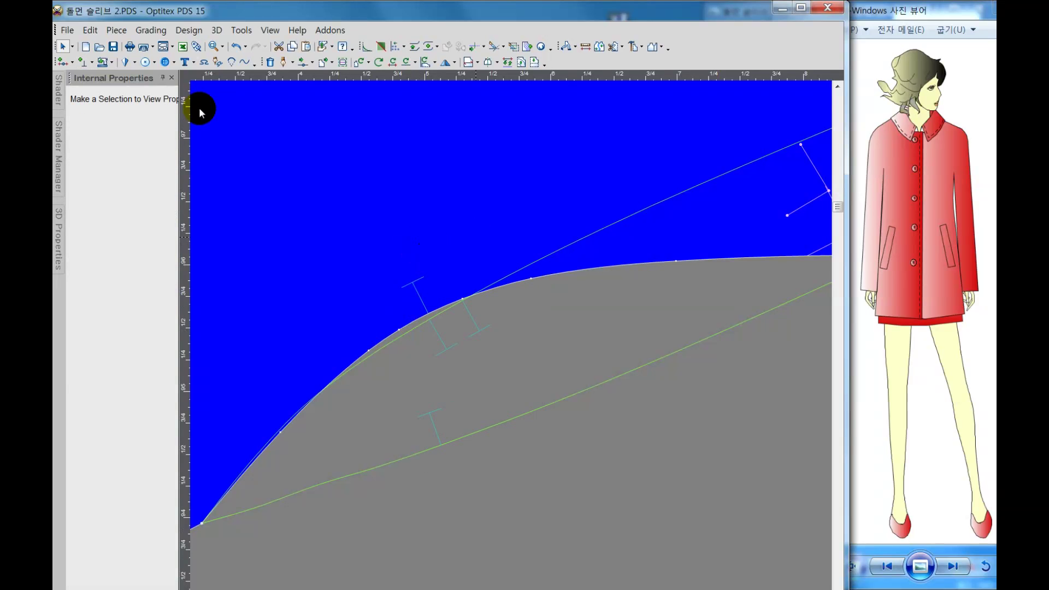
click(84, 65)
click(466, 296)
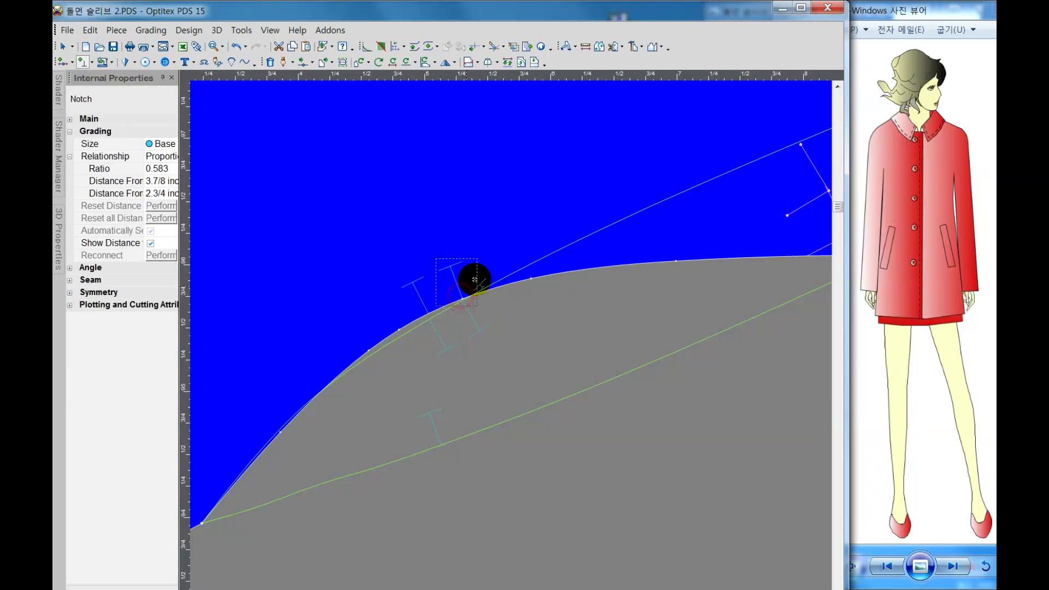
right_click(484, 205)
click(494, 214)
Step: Split the collar along its internal line and move the outer piece away from the strip
scroll(506, 295, down, 2)
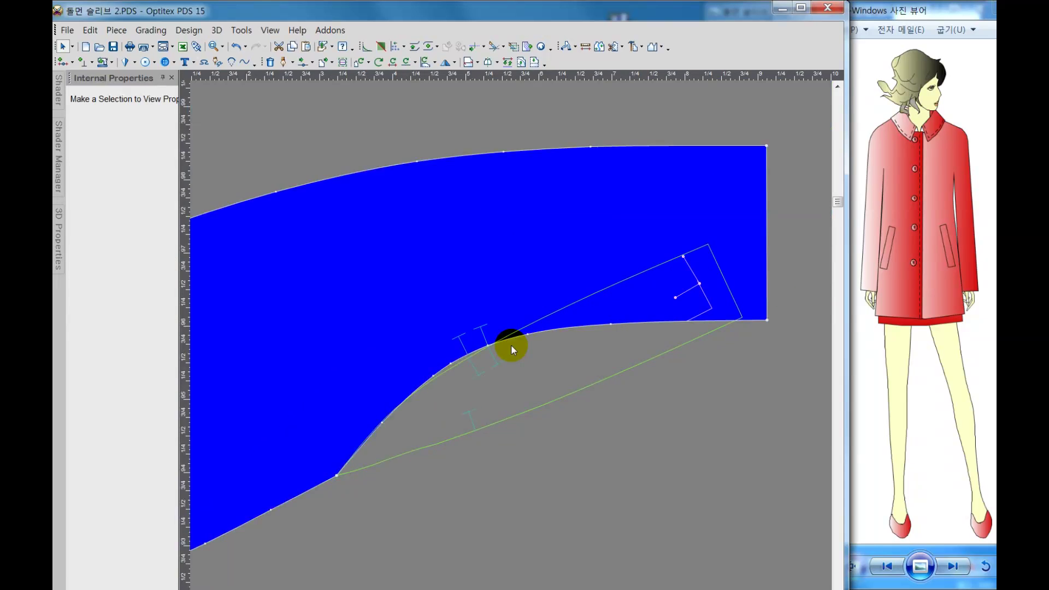
scroll(510, 344, down, 1)
scroll(525, 360, down, 1)
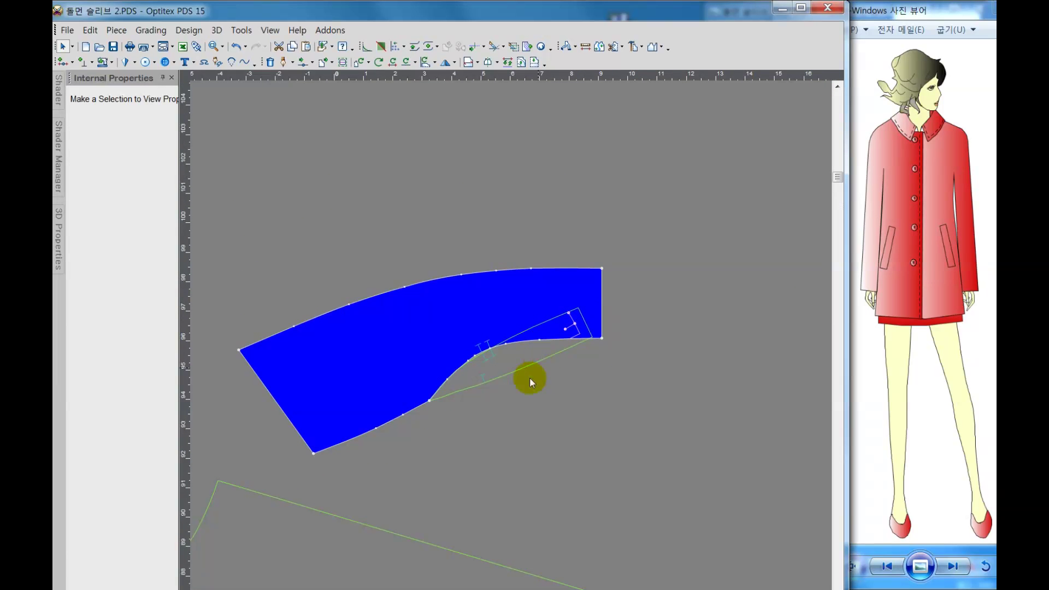
click(529, 378)
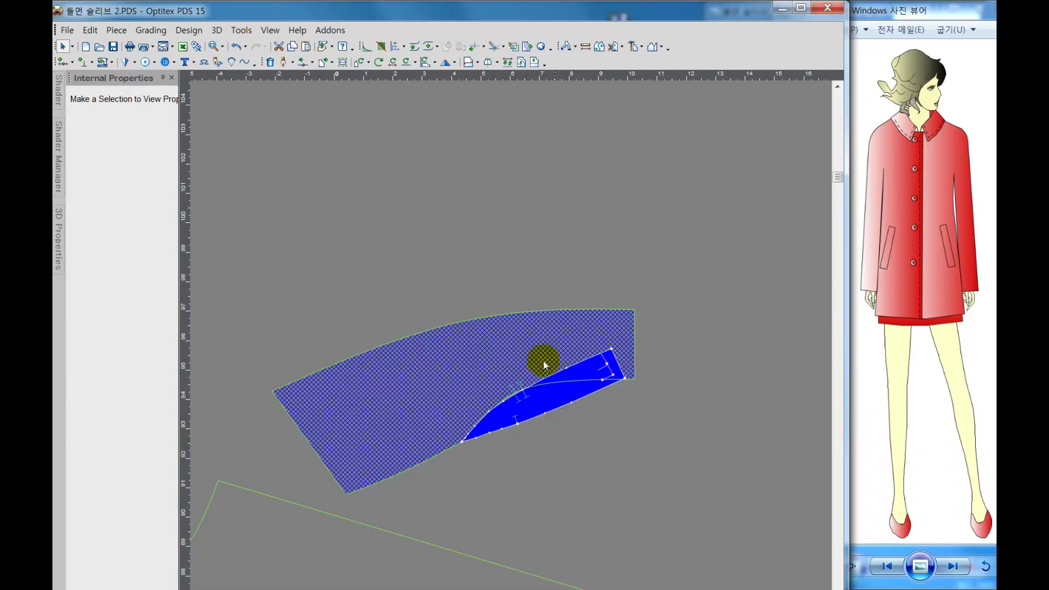
drag(543, 356, 522, 294)
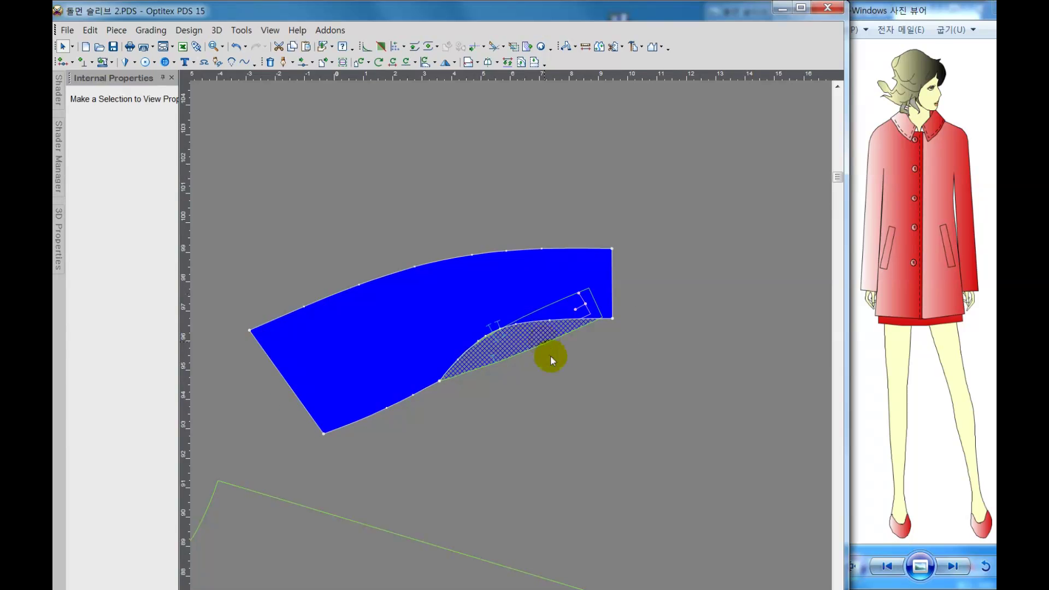
right_click(550, 356)
click(579, 378)
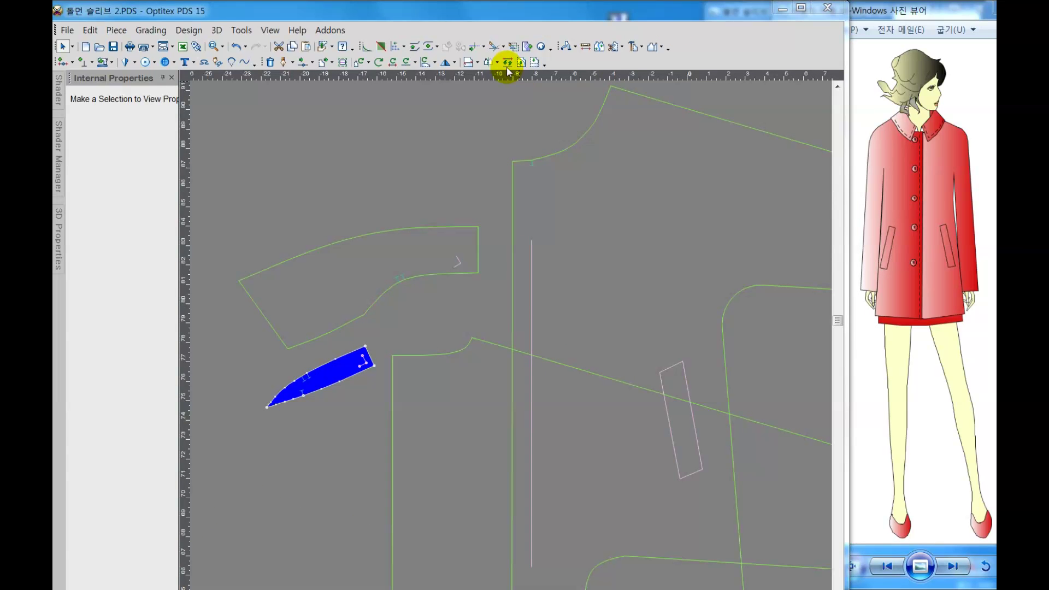
Step: Mirror the collar about a line through its end corners to make a full band
click(497, 63)
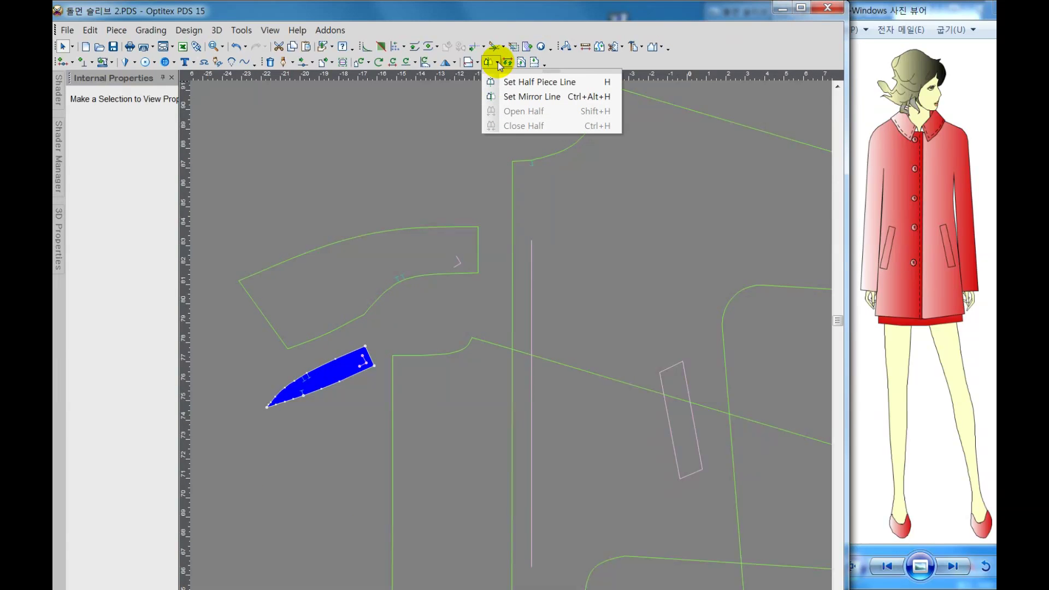
click(522, 97)
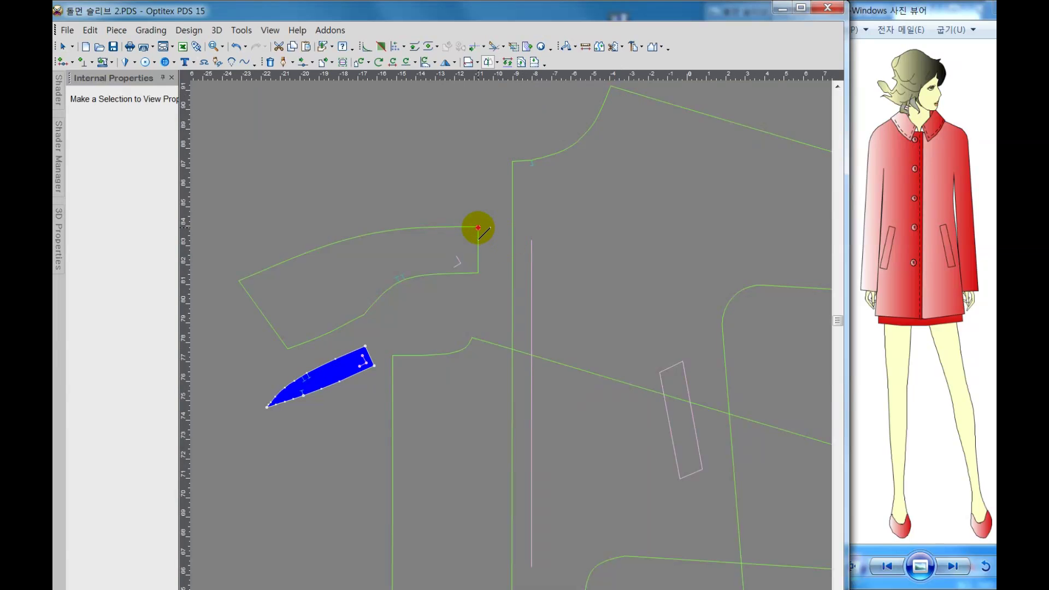
click(478, 227)
click(479, 274)
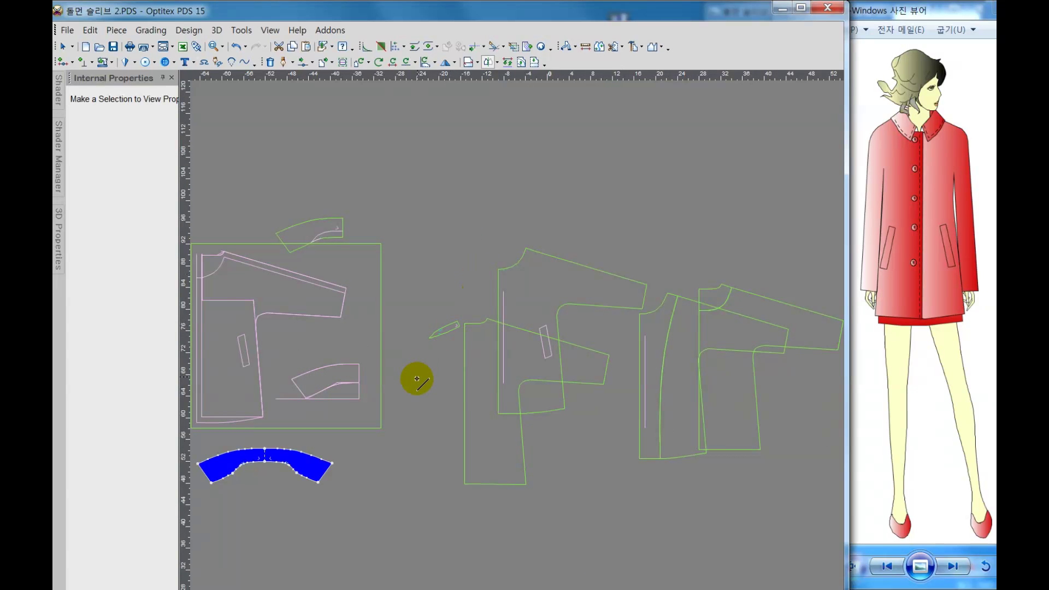
right_click(416, 379)
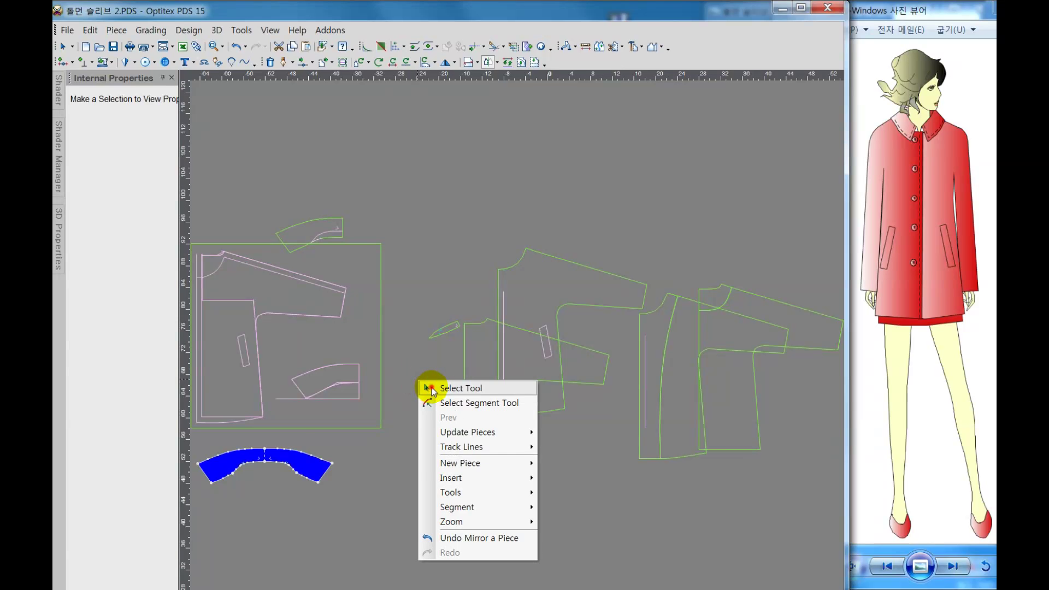
click(434, 389)
Step: Mirror the separated strip about its short straight end to double it
click(453, 328)
scroll(510, 344, up, 3)
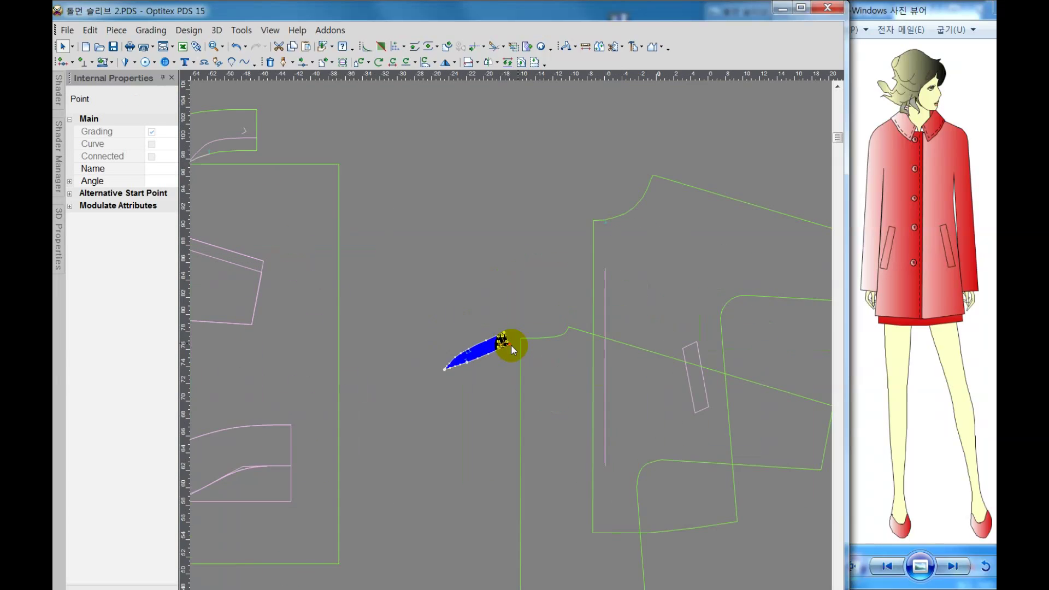
scroll(510, 345, up, 2)
scroll(512, 345, up, 2)
scroll(511, 345, up, 2)
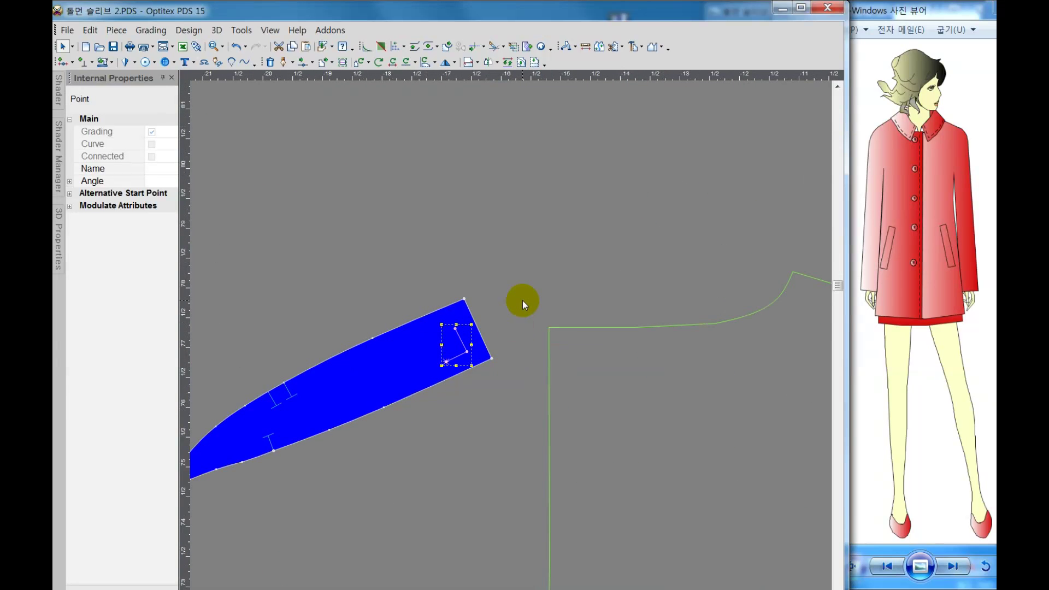
click(523, 301)
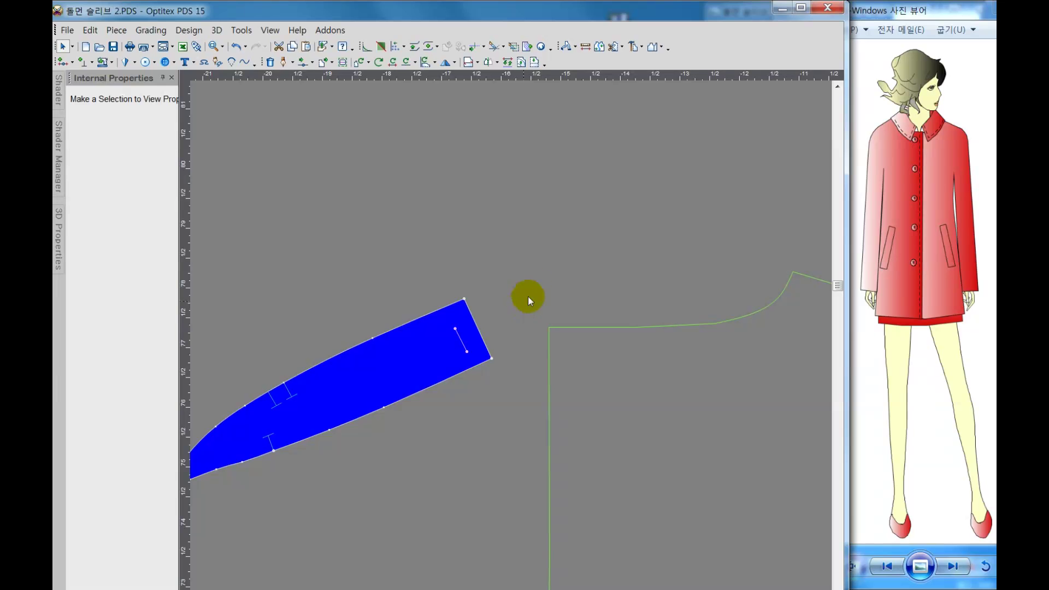
click(498, 63)
click(526, 94)
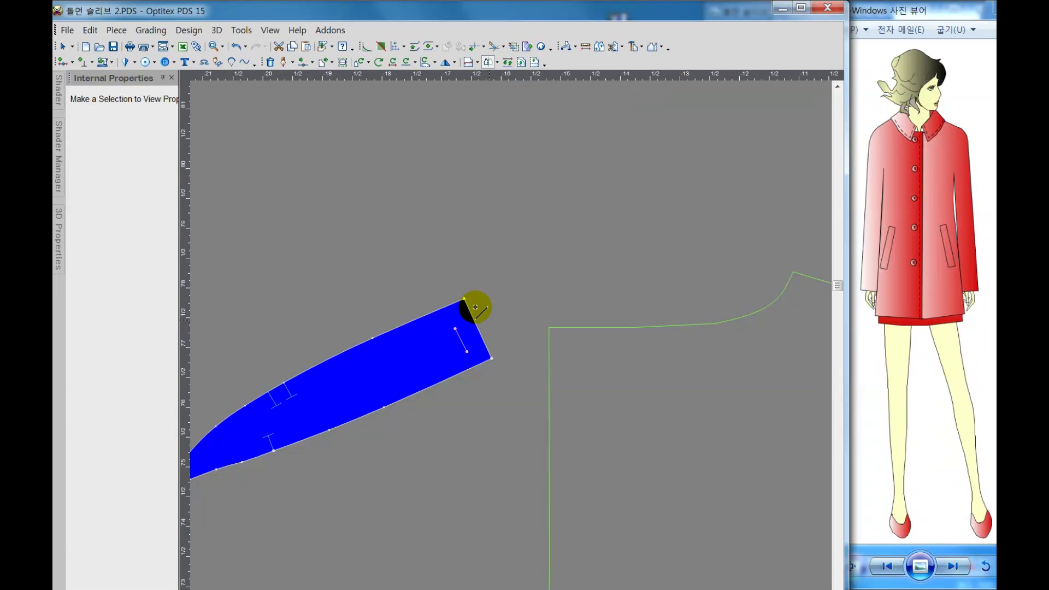
click(465, 297)
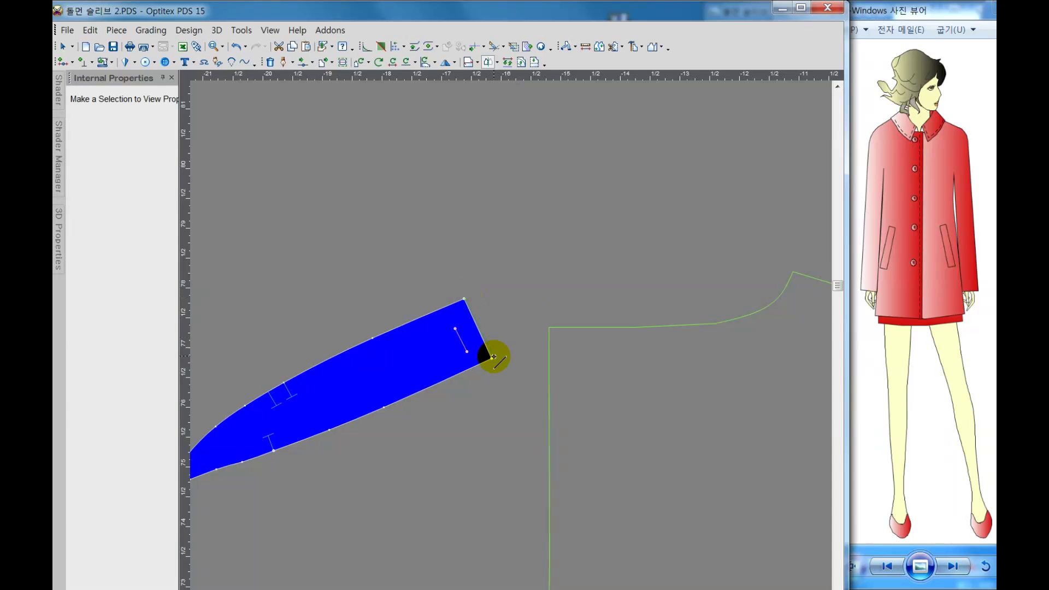
click(494, 358)
Step: Move the full collar band up above the body pieces
right_click(436, 229)
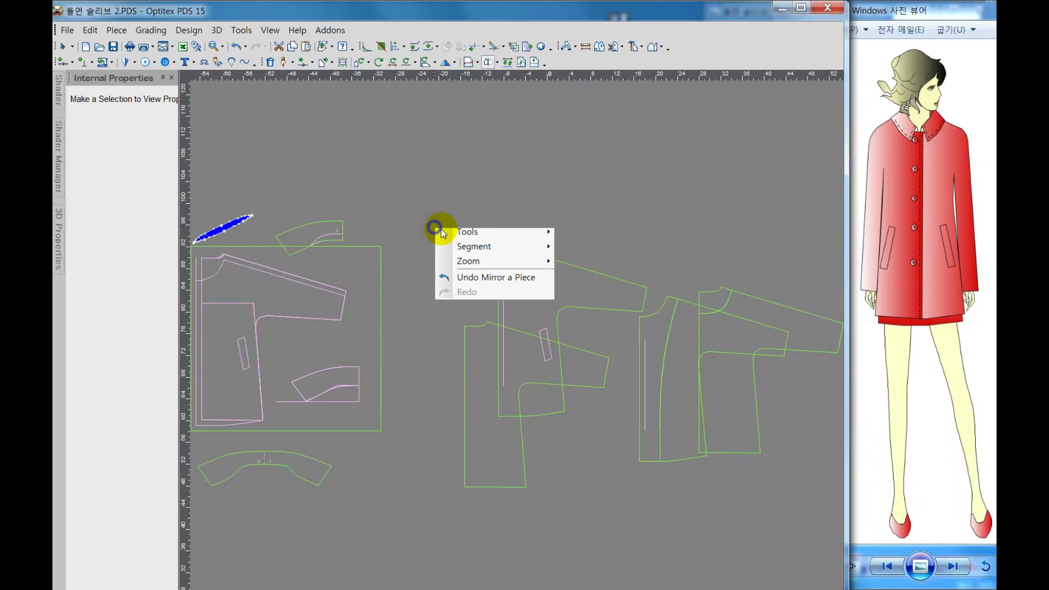
click(476, 236)
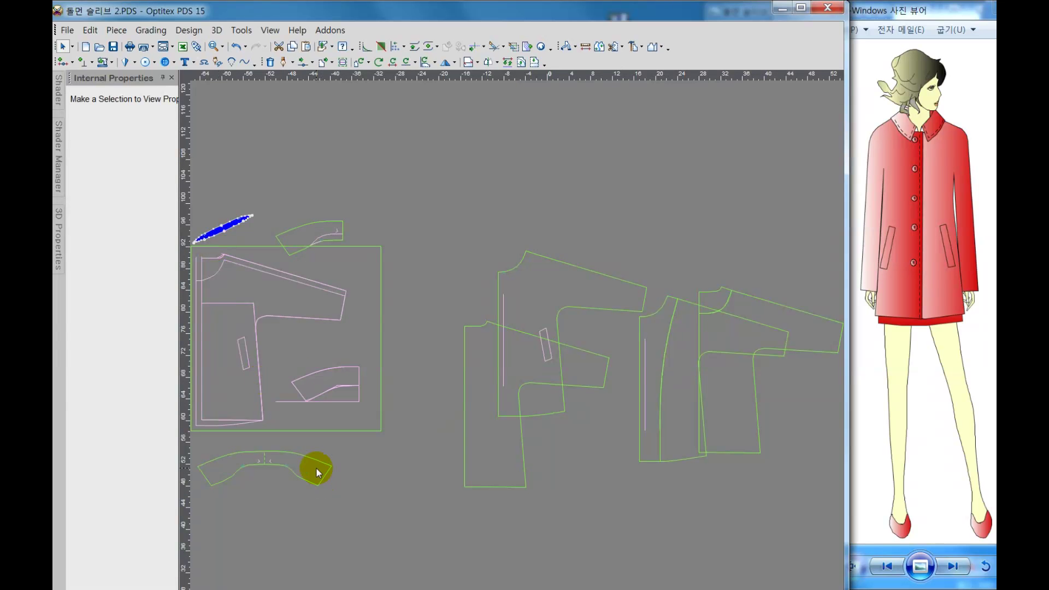
drag(316, 467, 550, 232)
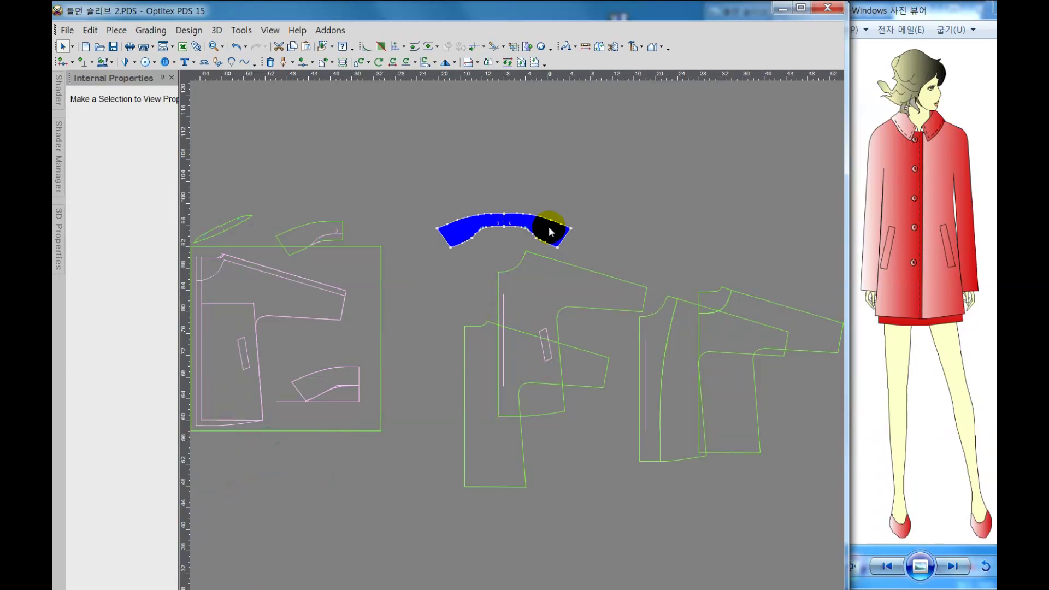
Step: Drag the mirrored strip over beside the collar band
click(231, 226)
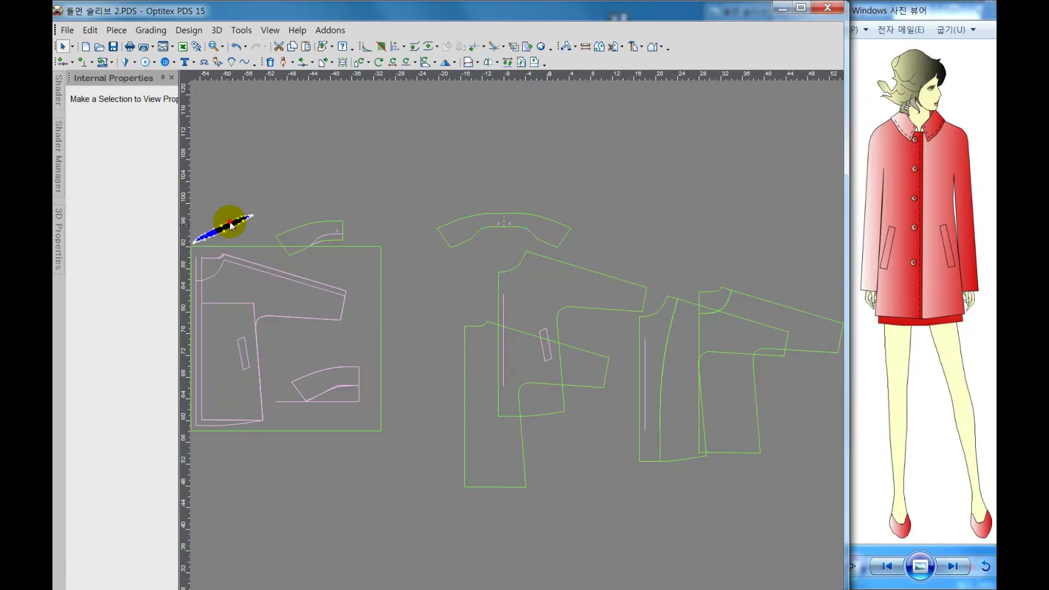
scroll(243, 205, up, 2)
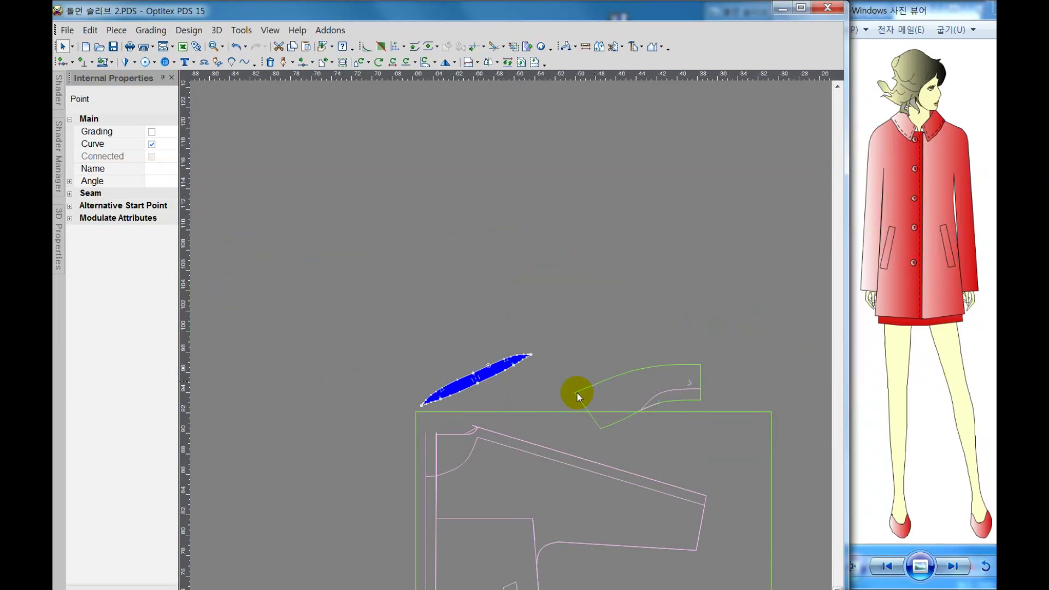
drag(489, 378, 771, 360)
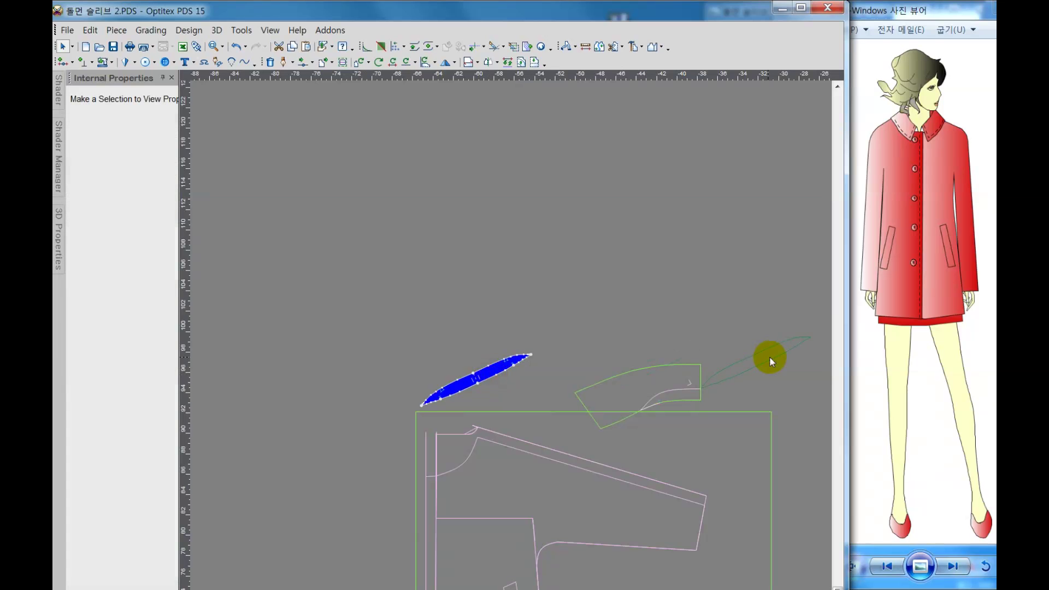
scroll(808, 396, down, 1)
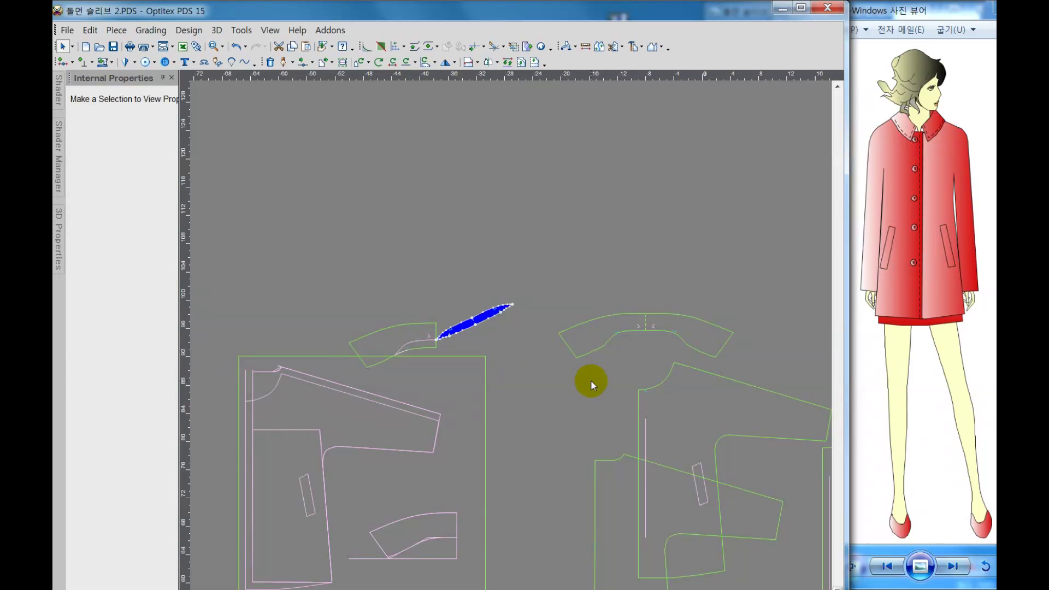
scroll(591, 379, down, 1)
scroll(508, 345, up, 1)
scroll(524, 355, up, 1)
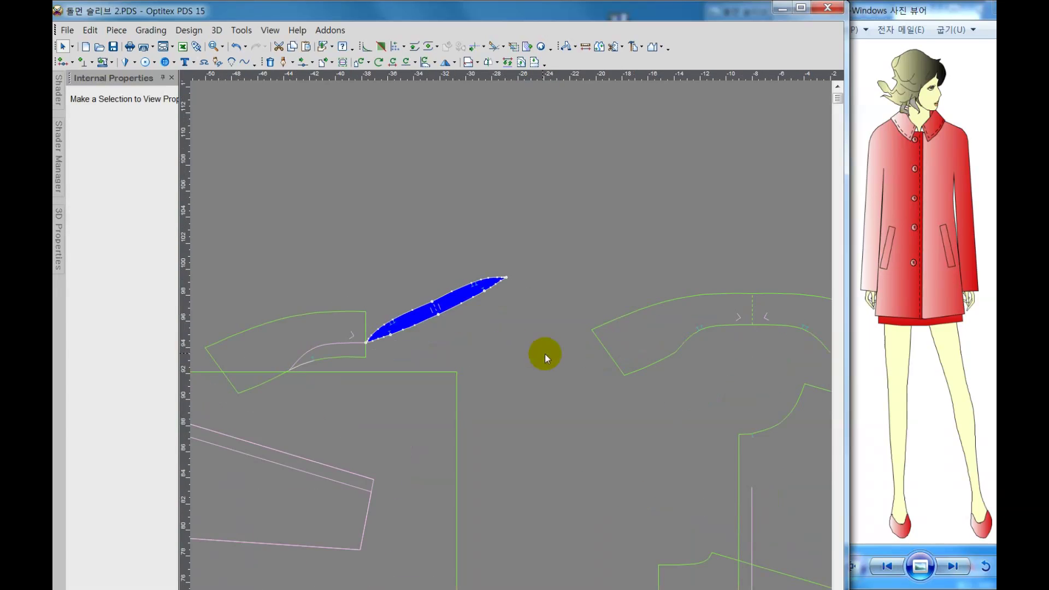
scroll(579, 358, up, 1)
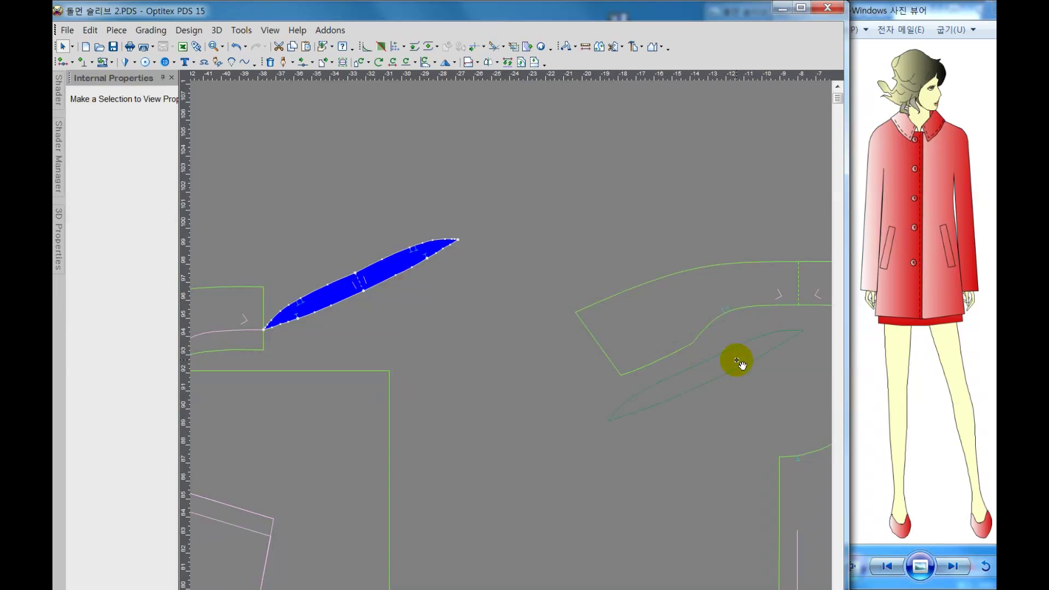
drag(393, 269, 738, 360)
Step: Reposition the collar band and center the strip just beneath its curved edge
click(731, 272)
scroll(765, 355, down, 1)
middle_drag(764, 355, 512, 345)
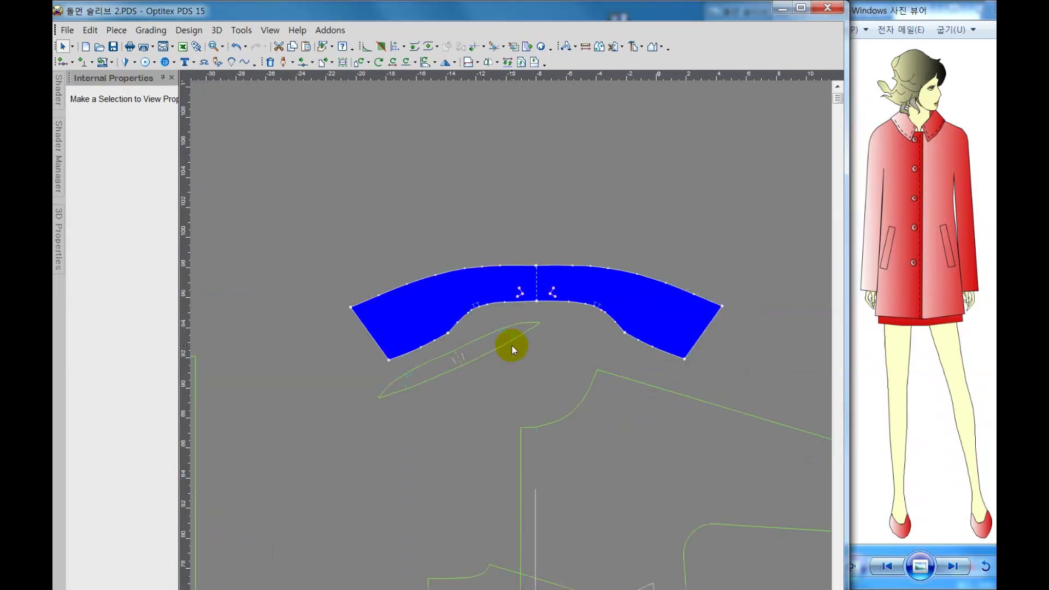
click(494, 350)
mouse_move(461, 365)
mouse_down()
mouse_move(533, 363)
mouse_move(474, 373)
mouse_up()
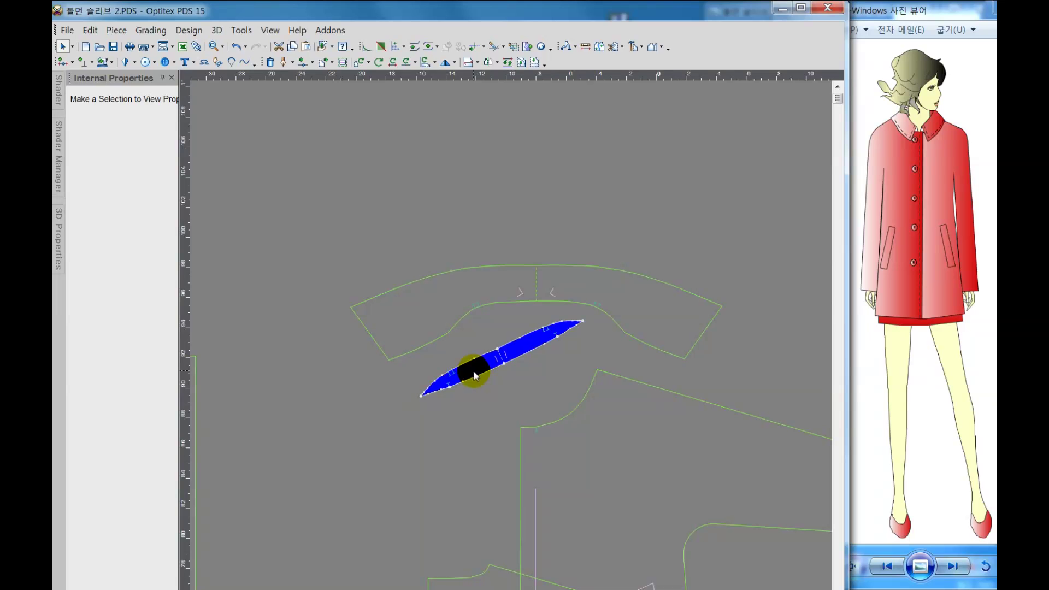
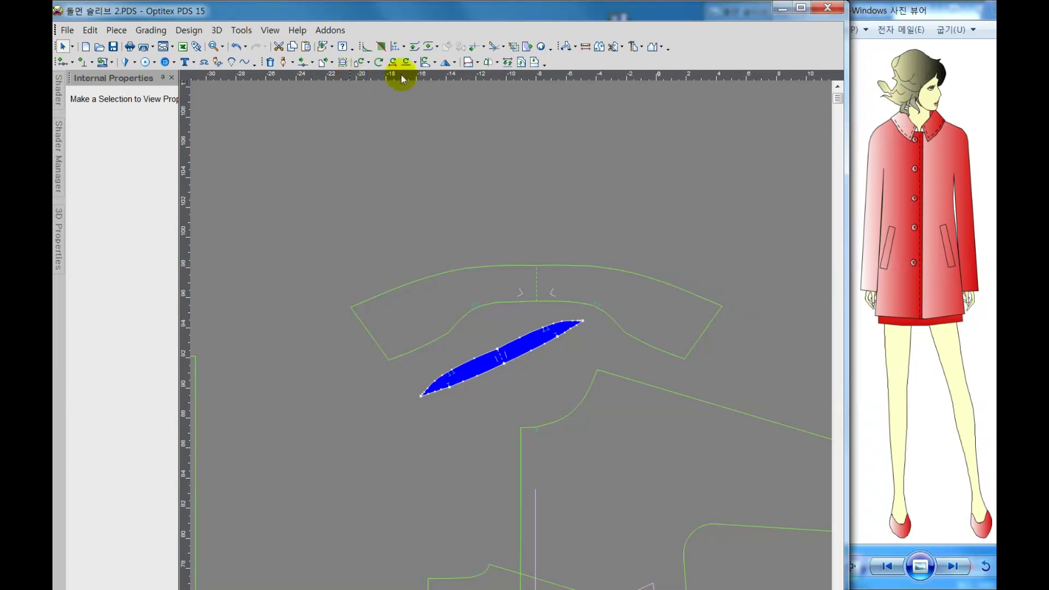
Step: Rotate the lens-shaped piece -23.0 degrees and move it just below the collar
click(369, 63)
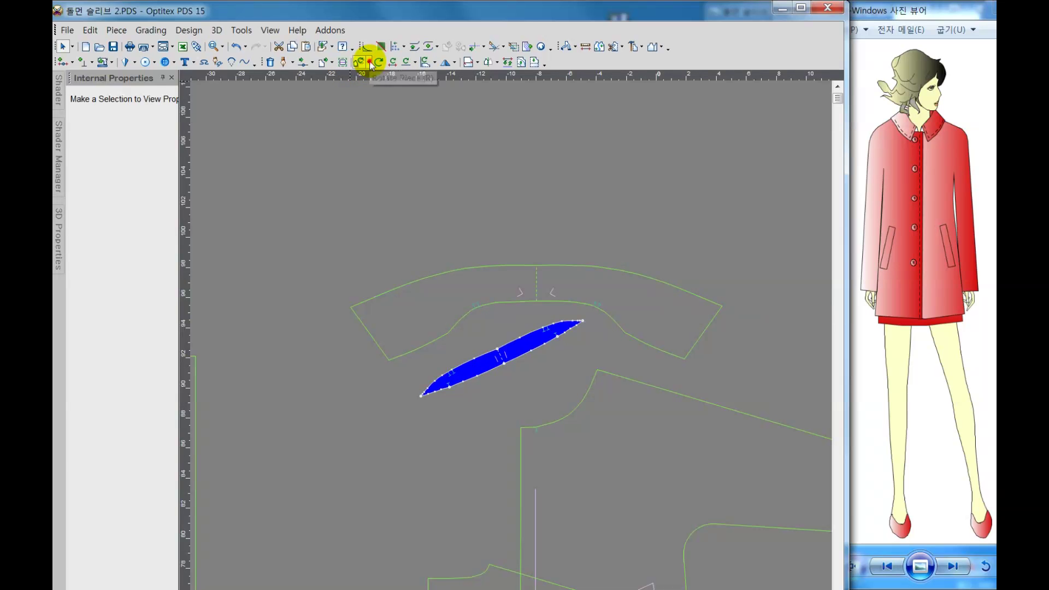
click(381, 81)
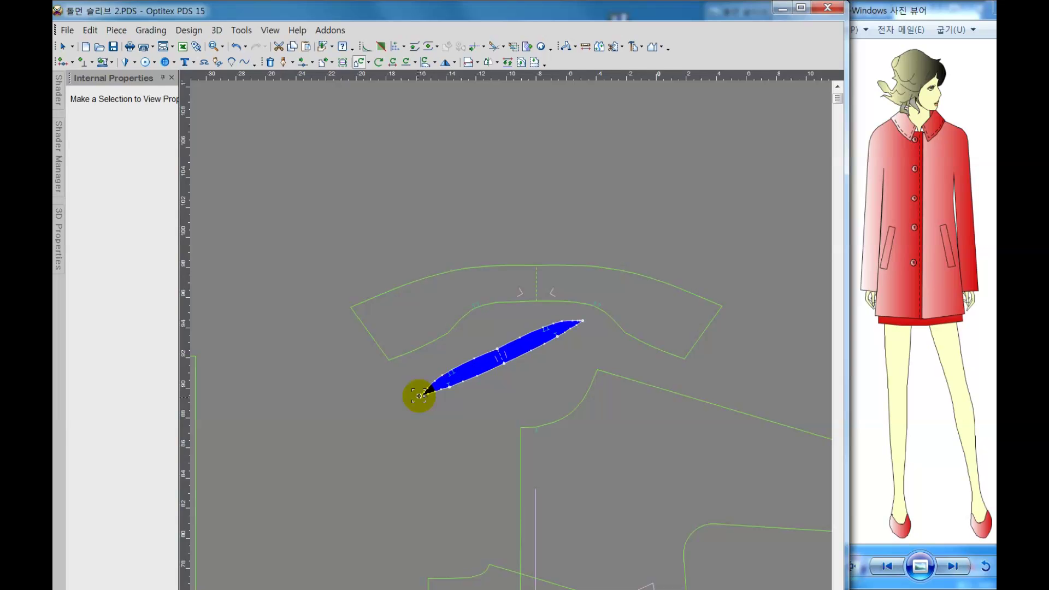
click(419, 395)
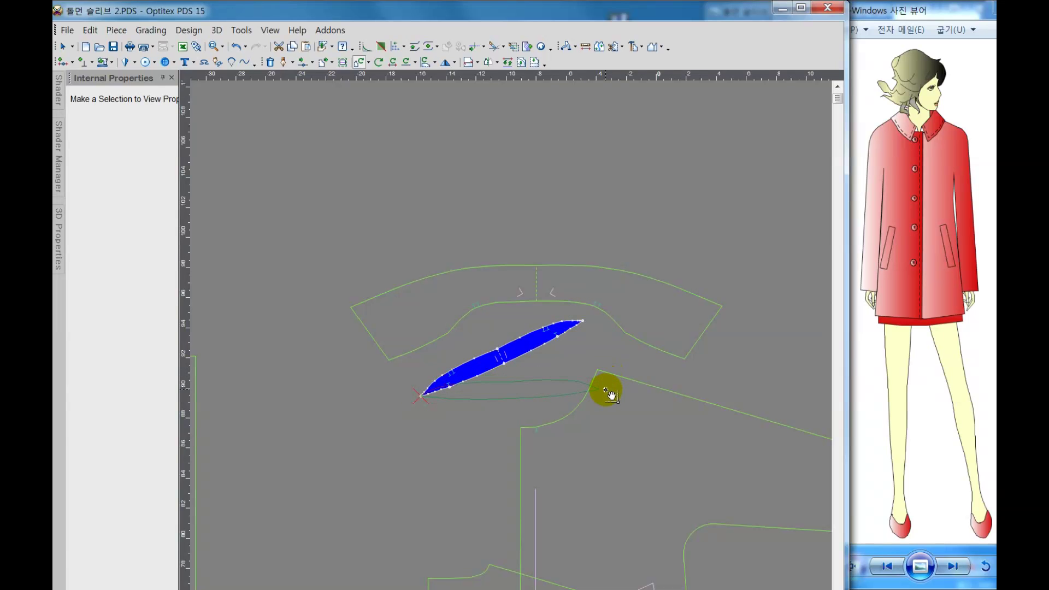
click(599, 358)
click(303, 295)
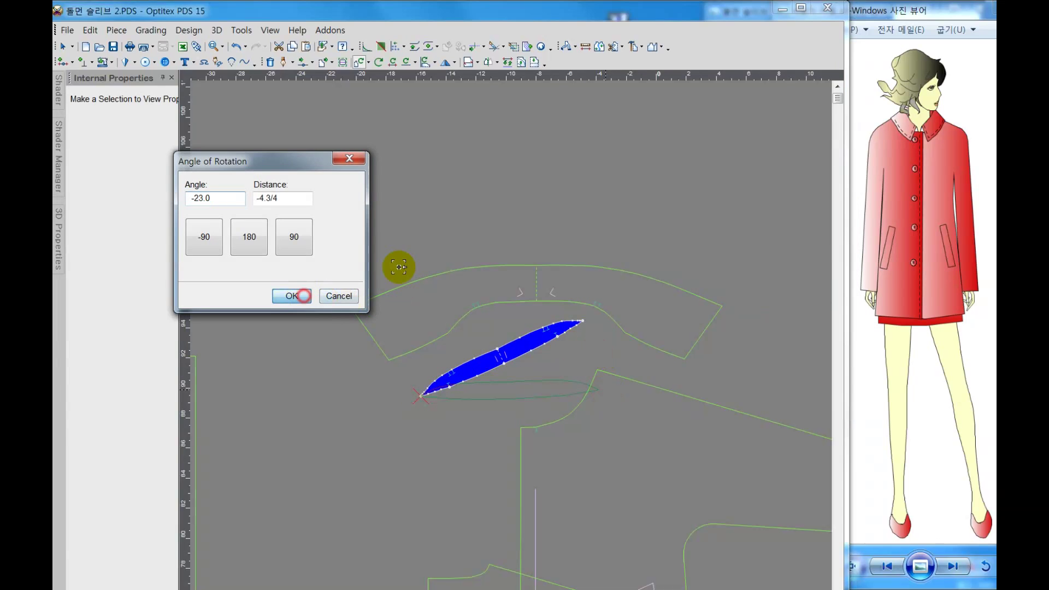
right_click(508, 208)
click(533, 244)
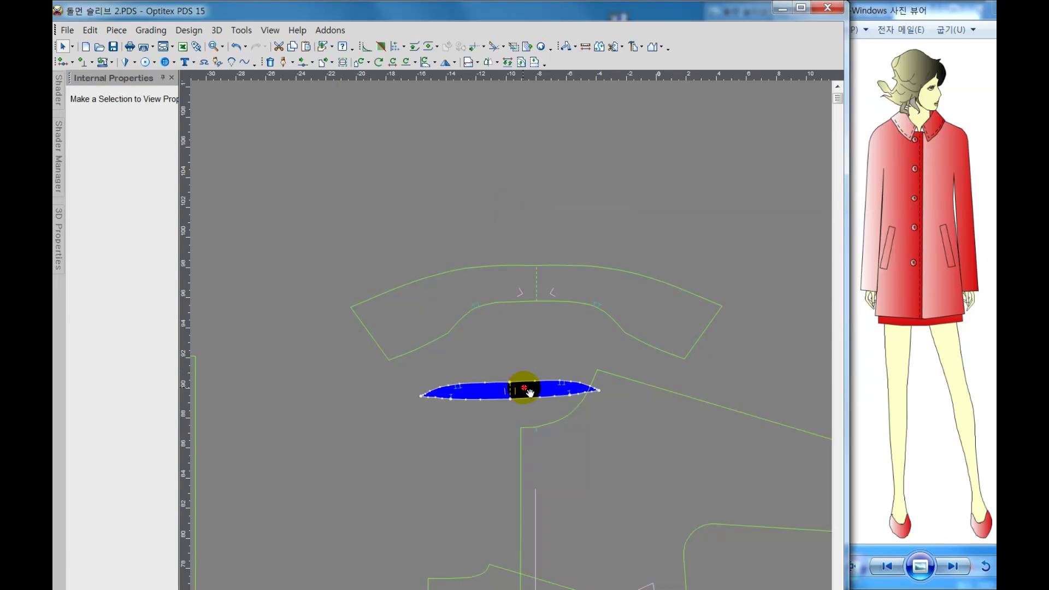
drag(524, 387, 551, 327)
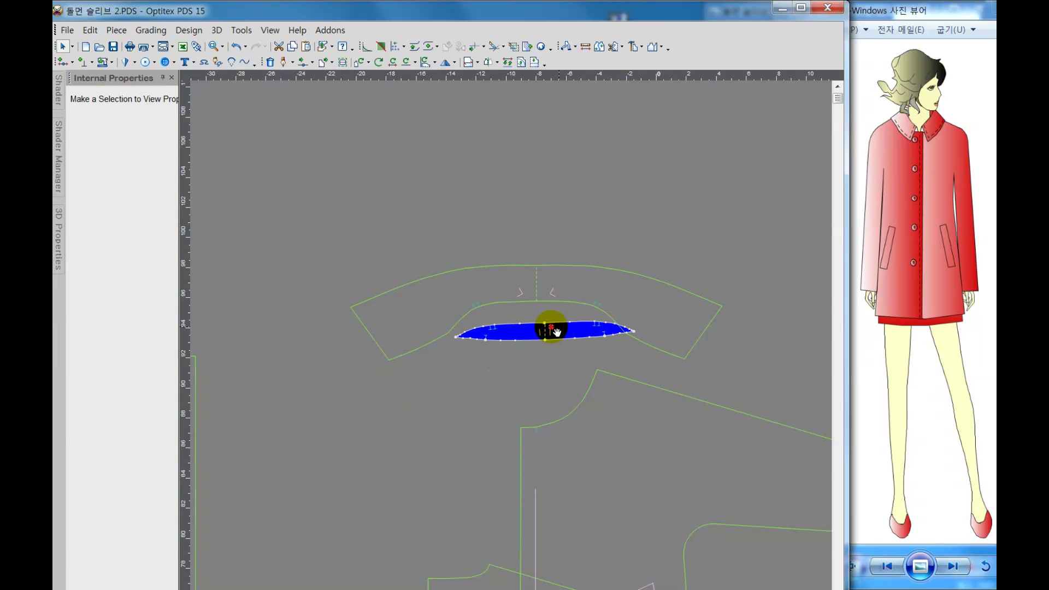
Step: Reposition the sleeve pieces up and across the layout
scroll(512, 345, down, 2)
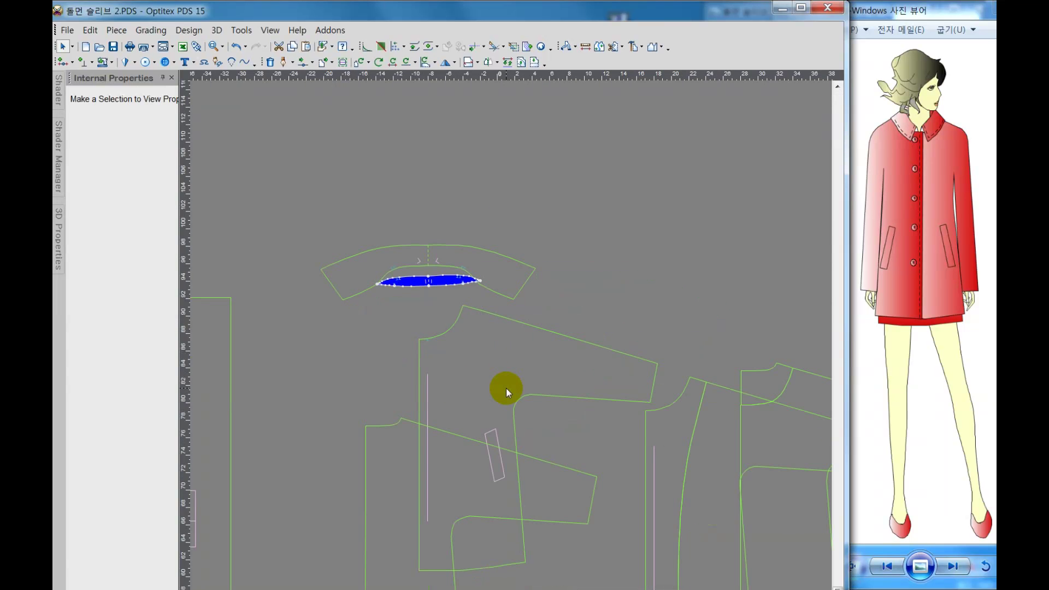
scroll(516, 346, down, 1)
click(504, 325)
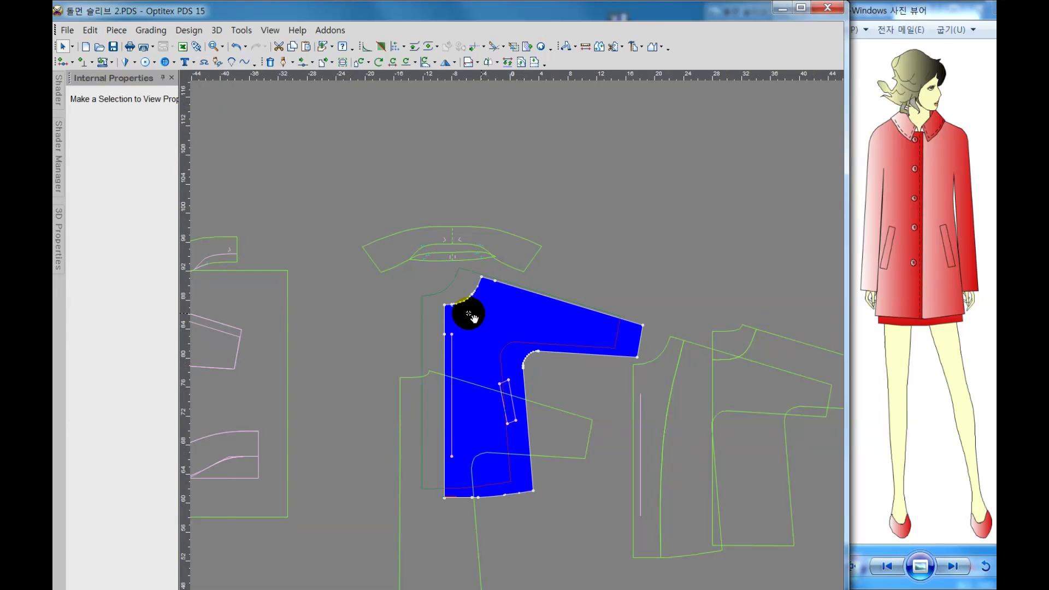
drag(454, 309, 411, 295)
click(515, 410)
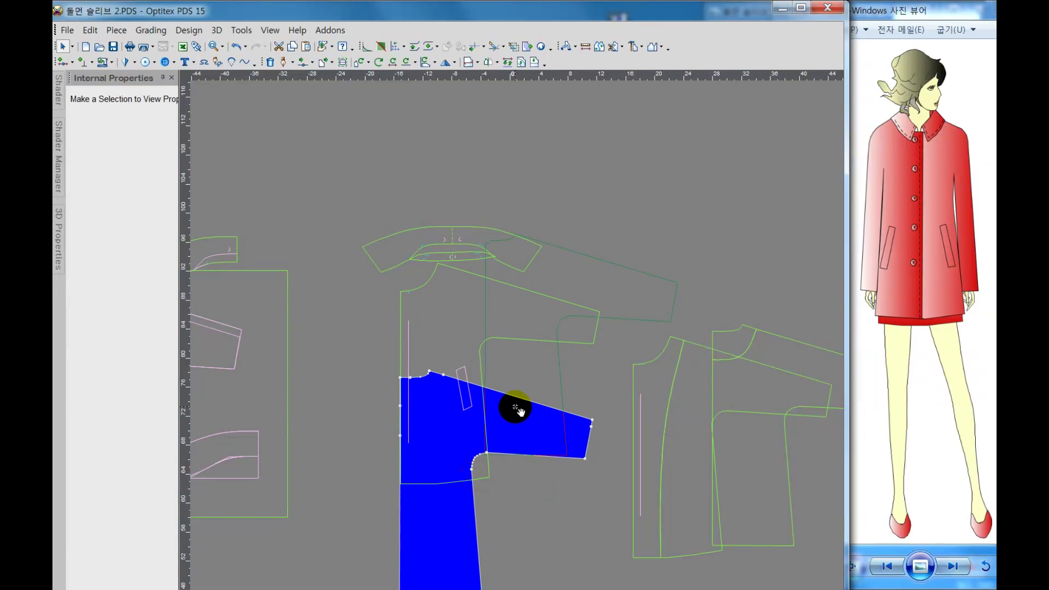
mouse_move(515, 410)
mouse_down()
mouse_move(639, 210)
mouse_move(546, 363)
mouse_up()
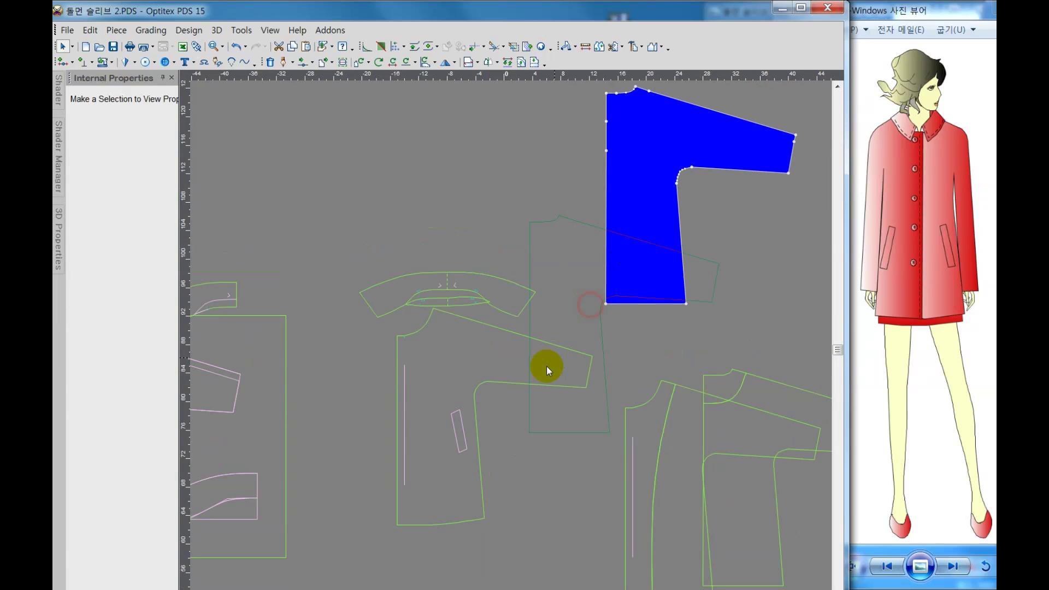
scroll(546, 363, up, 1)
scroll(510, 344, up, 1)
scroll(510, 346, down, 2)
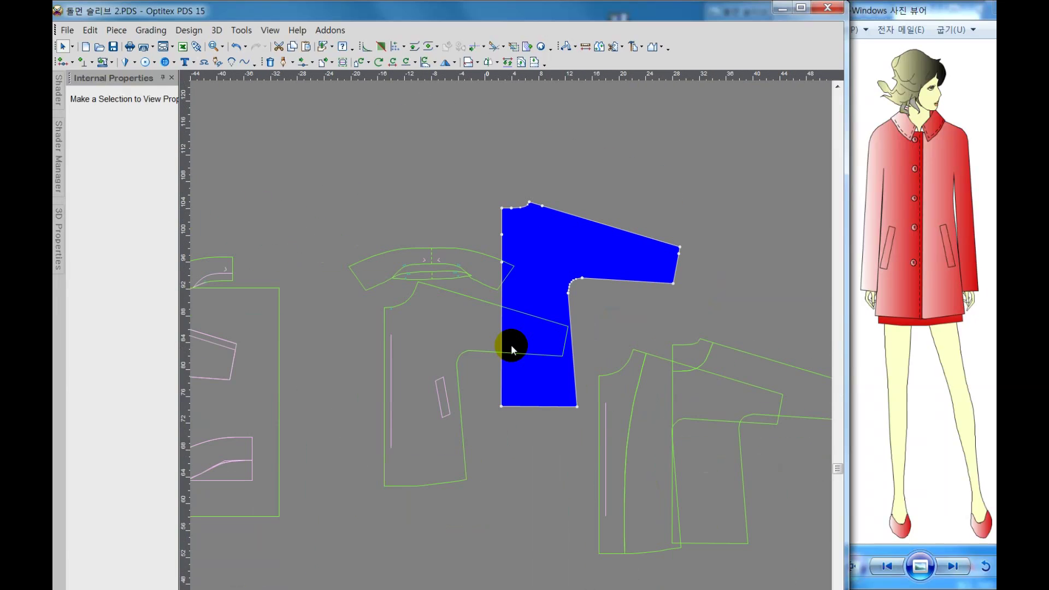
scroll(511, 346, up, 2)
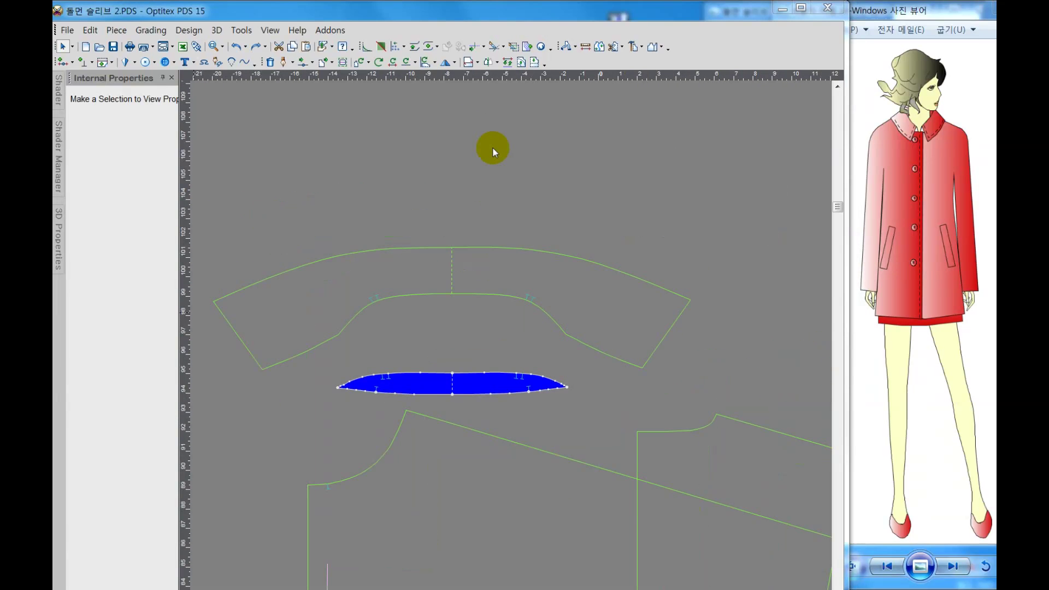
Step: Add a 0.25 seam allowance from end to end on the lens piece, with straight seam ends
click(113, 61)
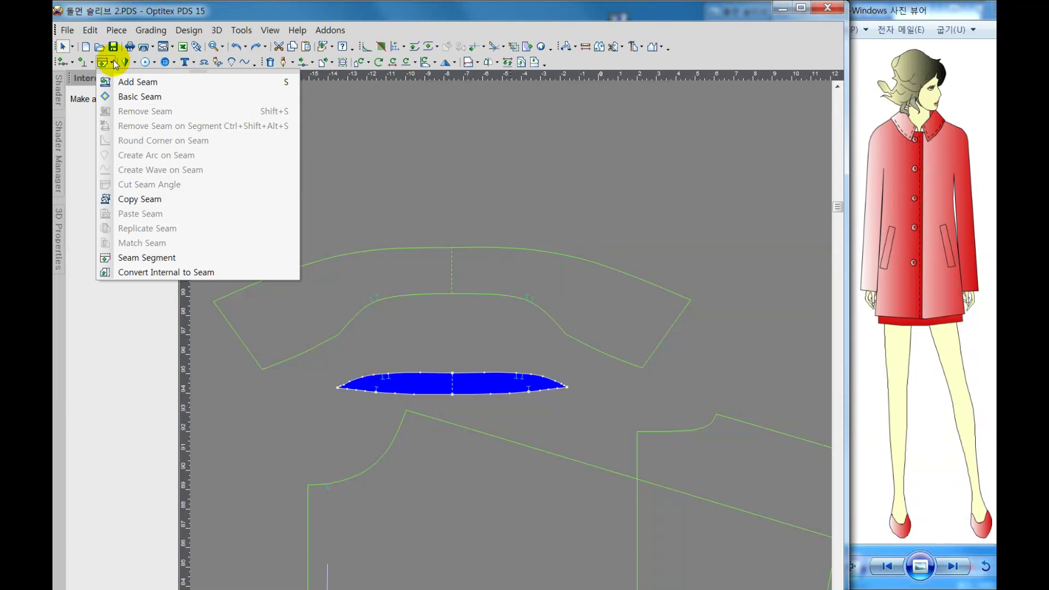
click(121, 82)
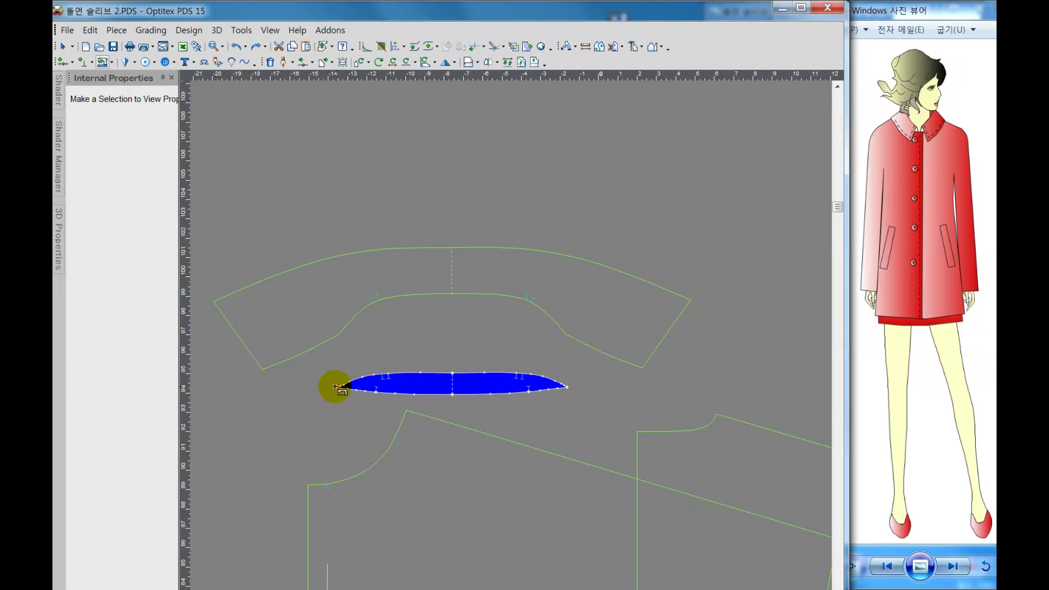
click(340, 387)
click(568, 386)
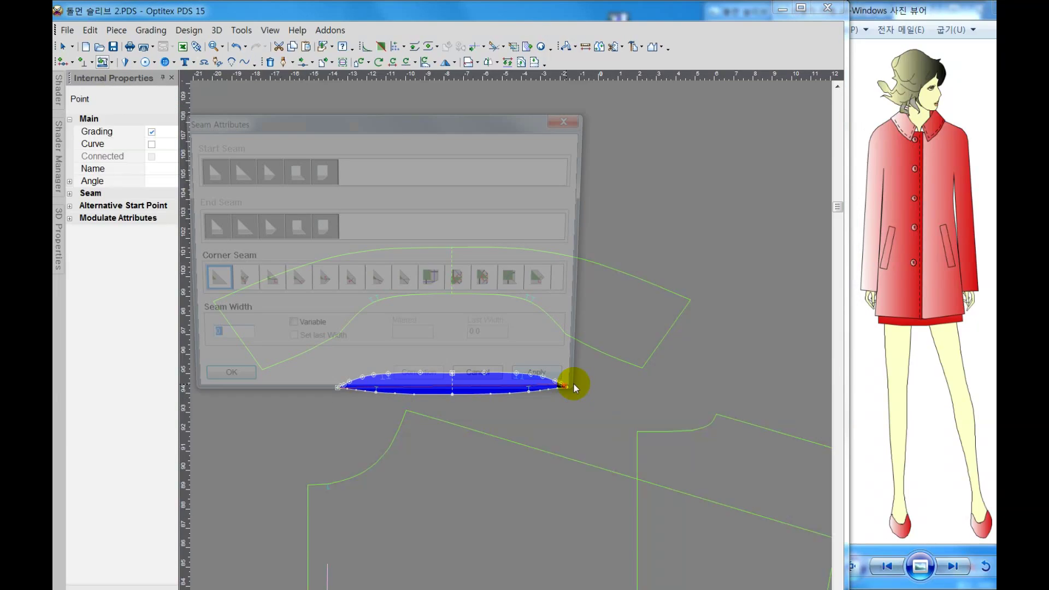
text(0.3)
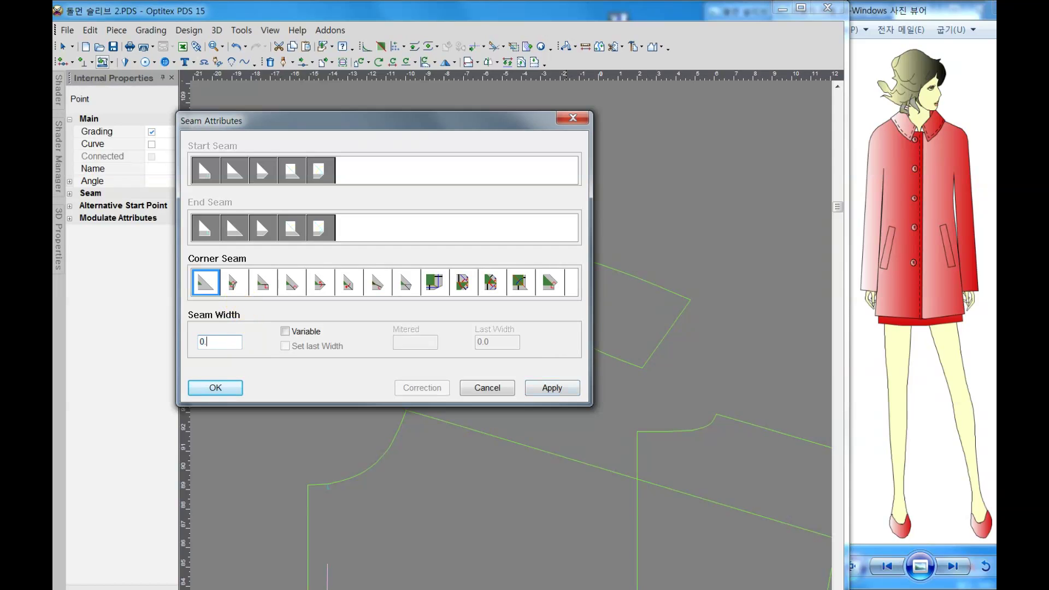
key(BackSpace)
key(BackSpace)
text(.25)
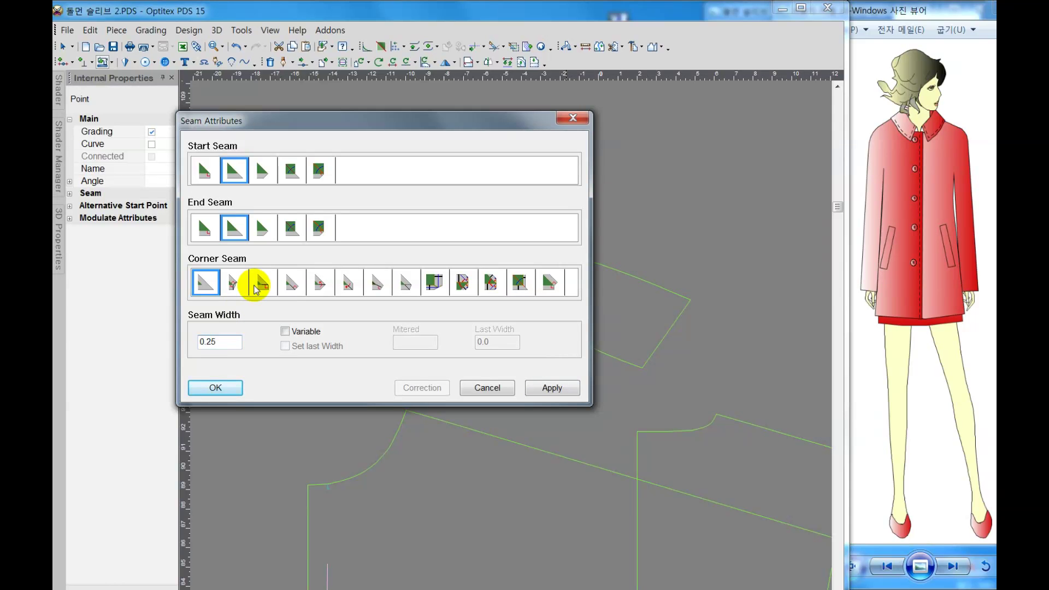
drag(395, 120, 323, 11)
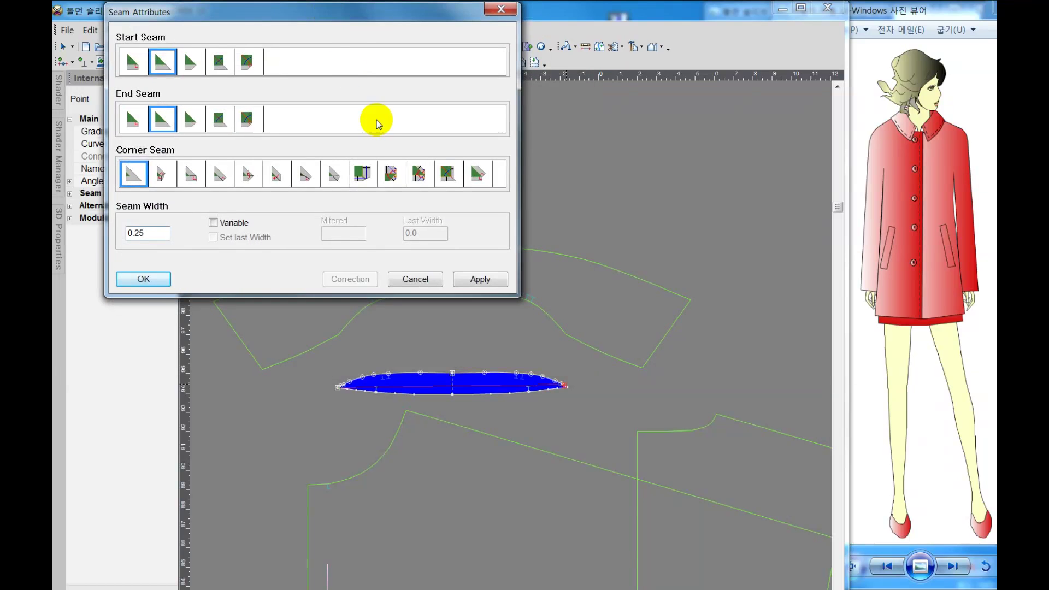
click(155, 284)
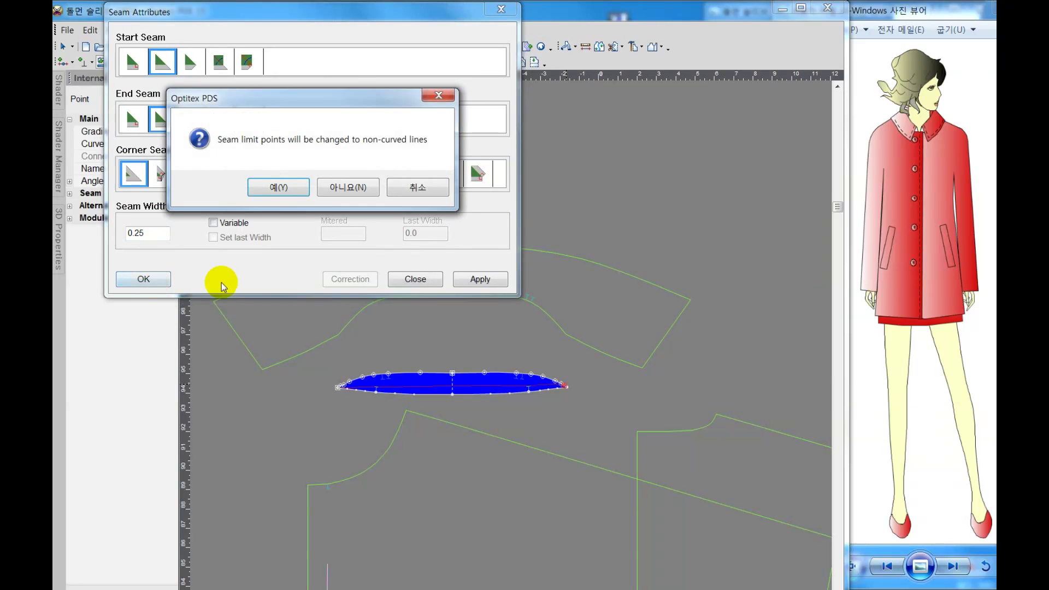
click(280, 188)
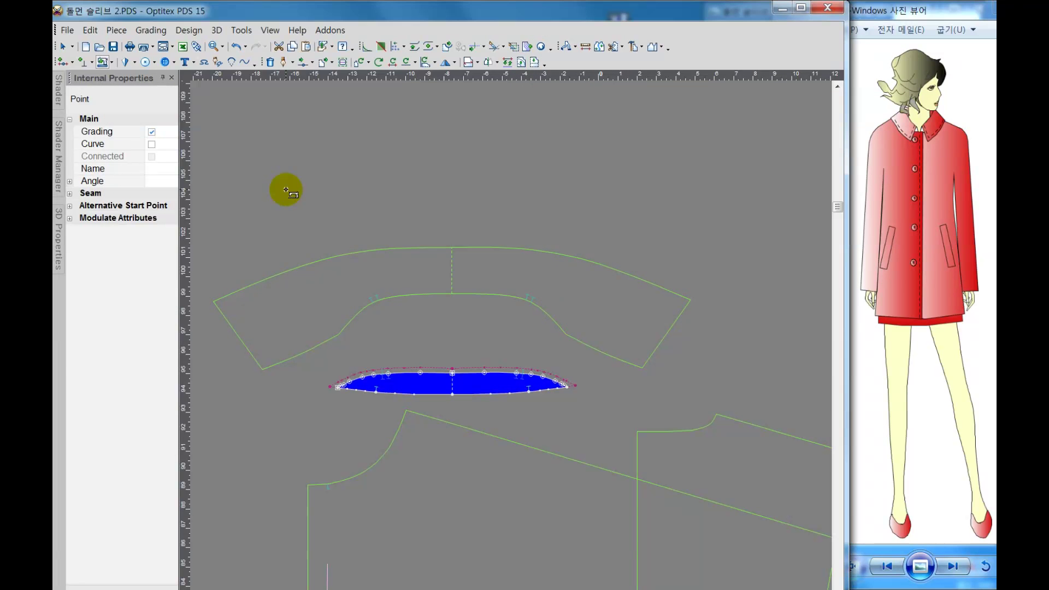
Step: Add a seam allowance along the collar's inner curve
double_click(576, 340)
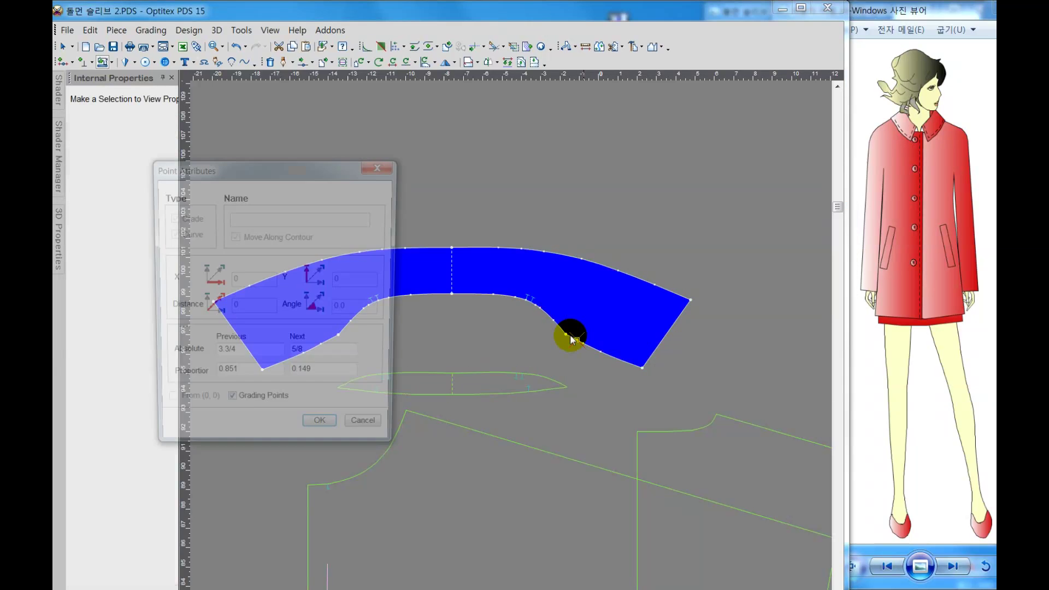
click(360, 435)
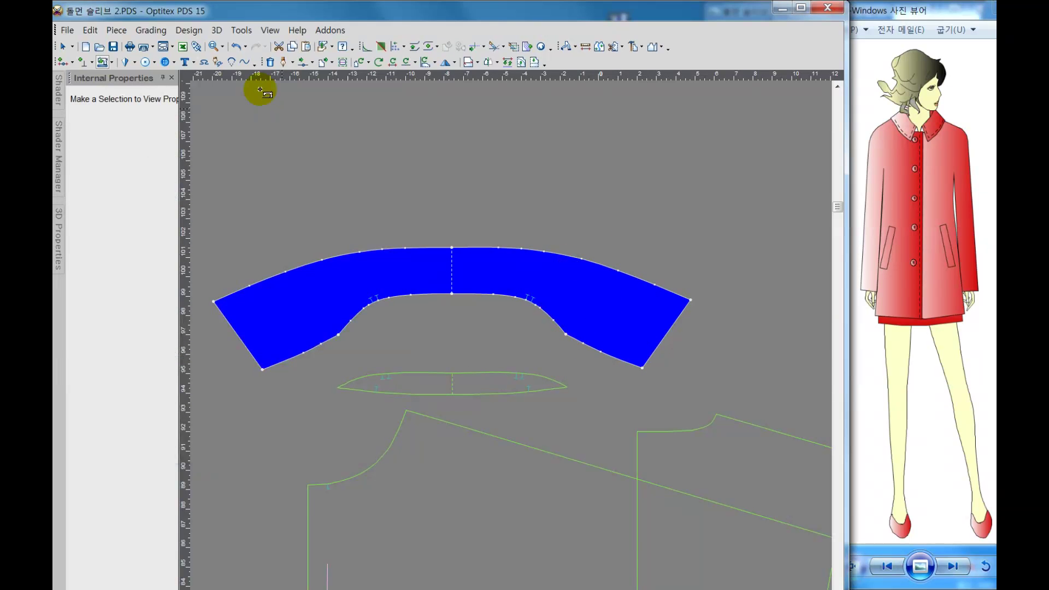
click(106, 63)
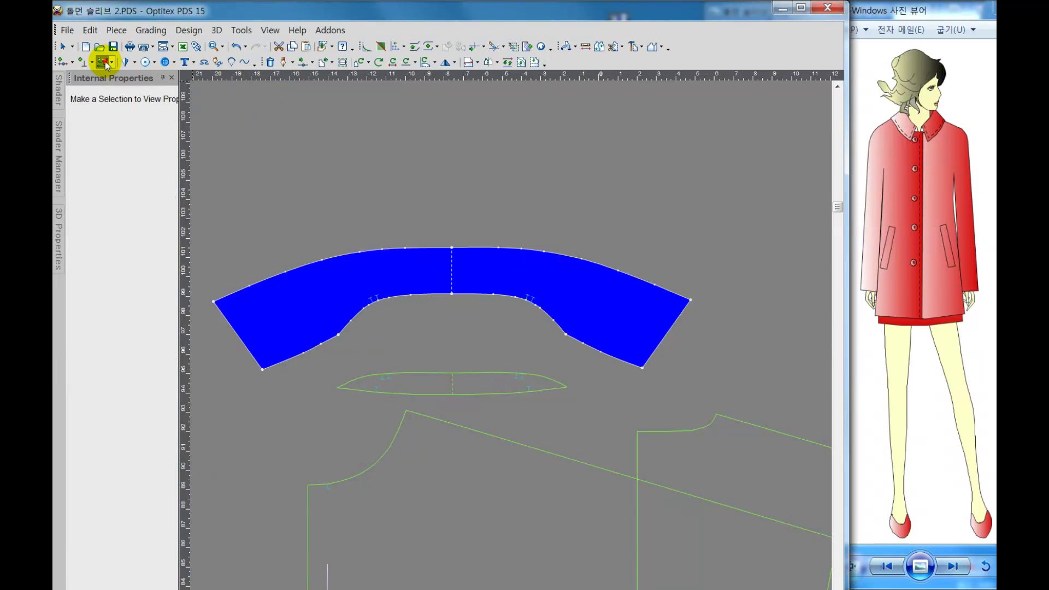
click(566, 334)
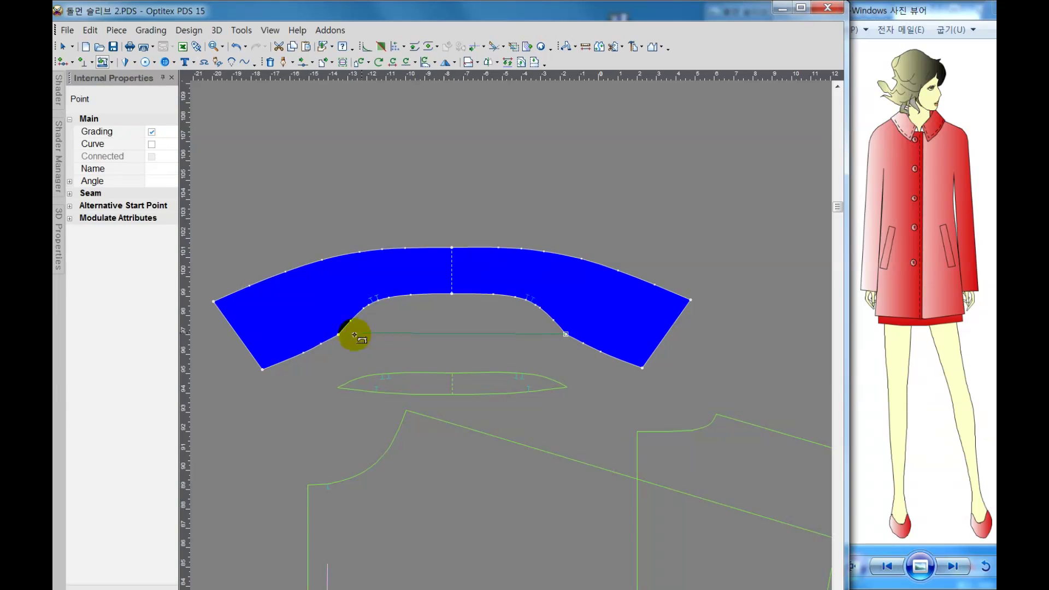
click(337, 334)
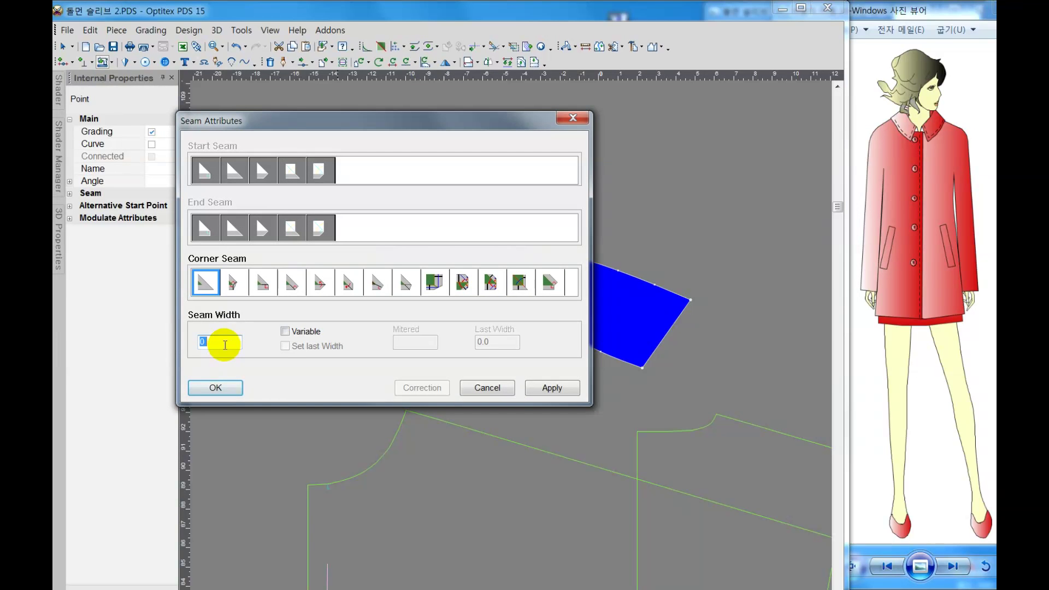
text(0.25)
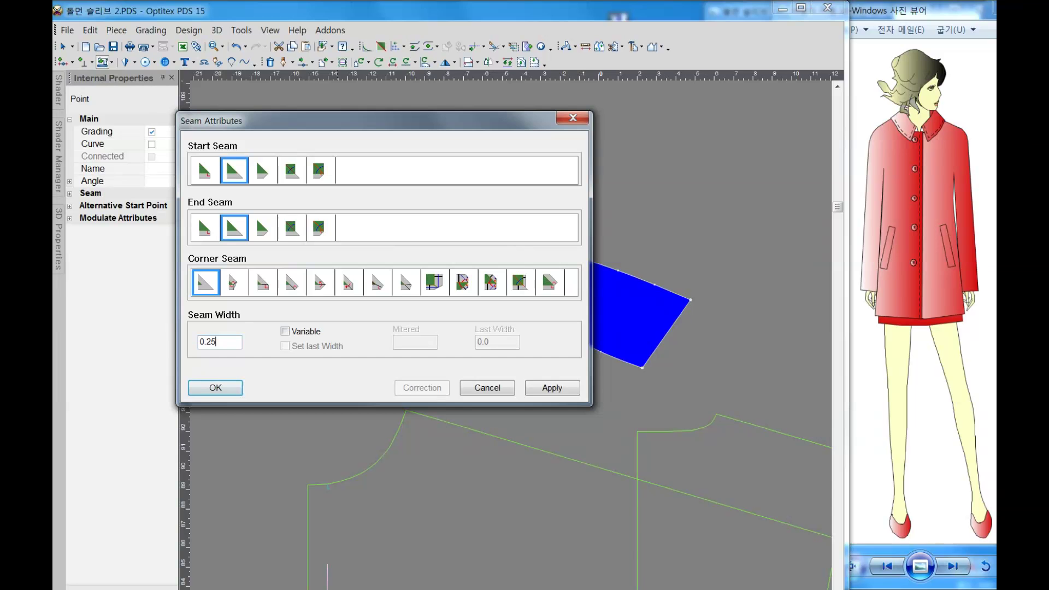
drag(394, 124, 277, 12)
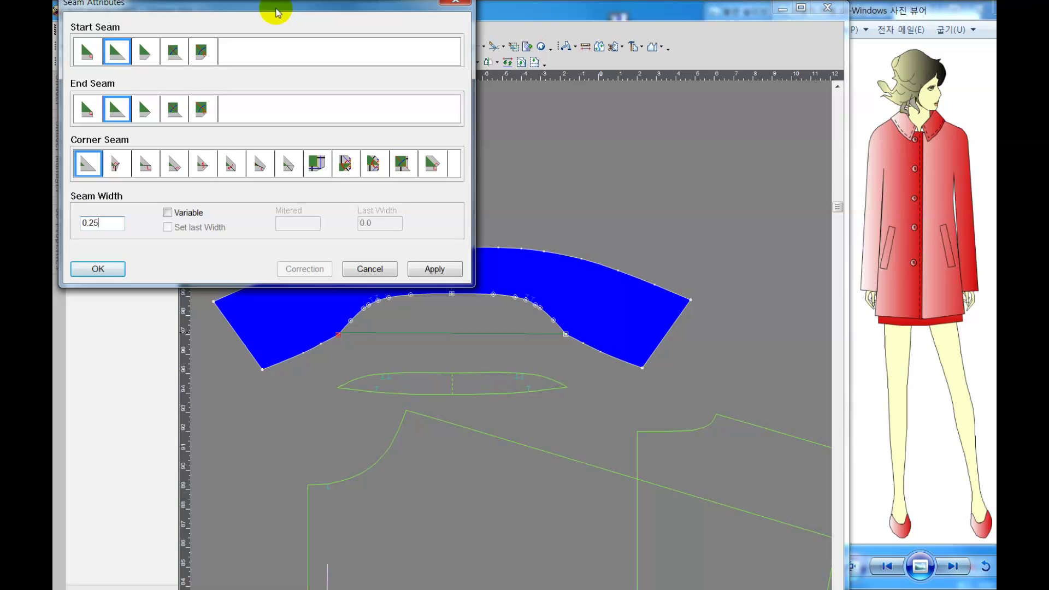
click(105, 271)
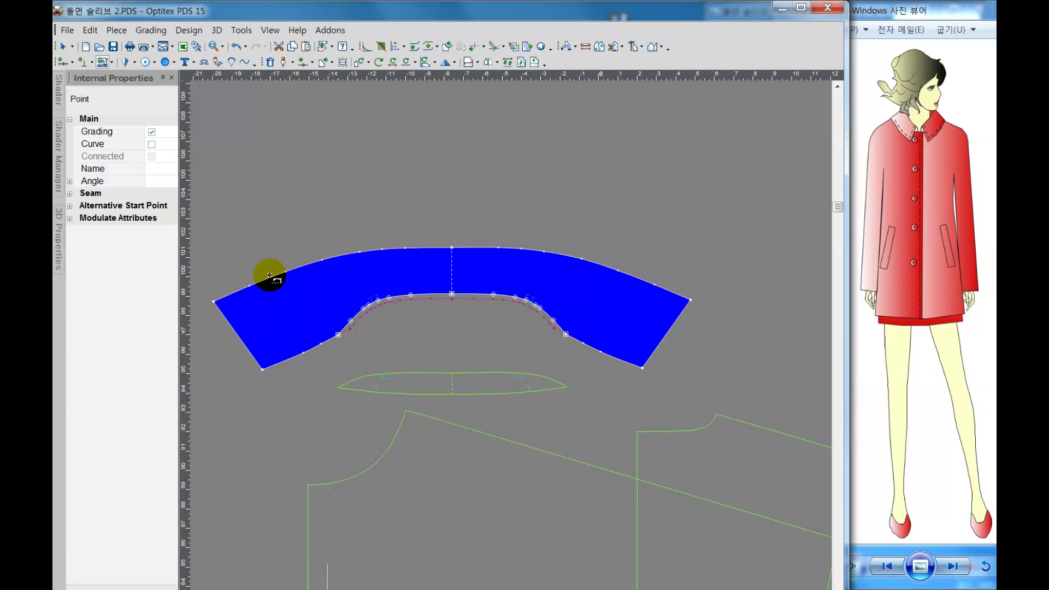
Step: Give the collar's lower-left edge and left side edge a 1/2 seam allowance
right_click(390, 286)
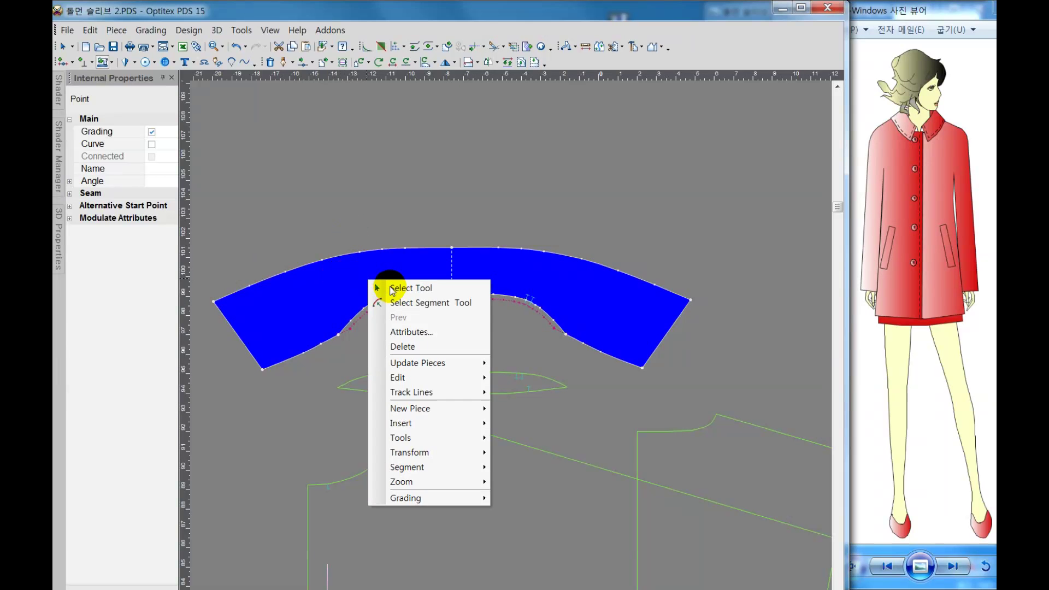
click(391, 289)
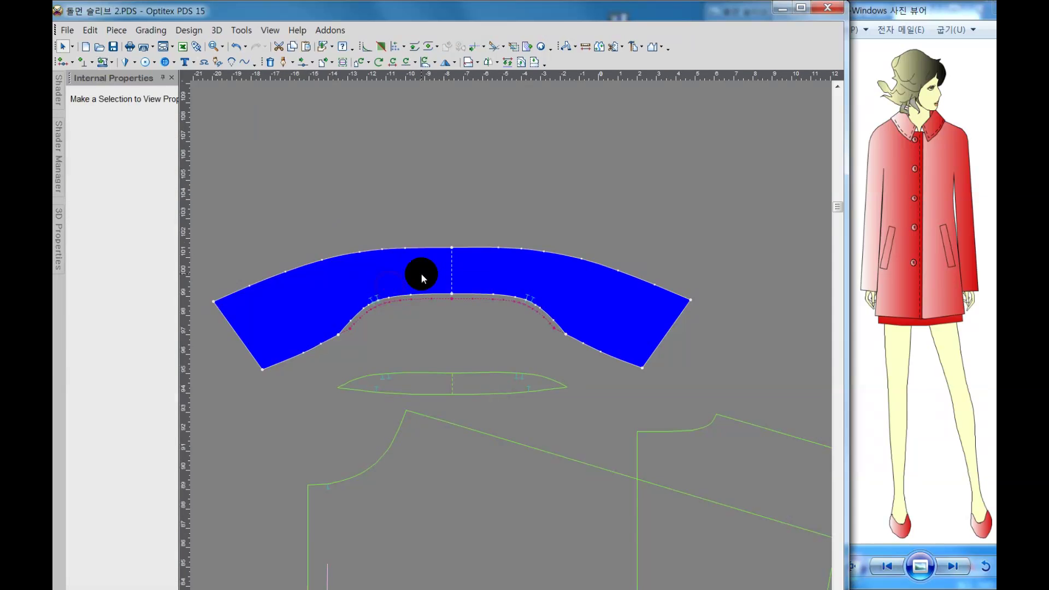
click(110, 61)
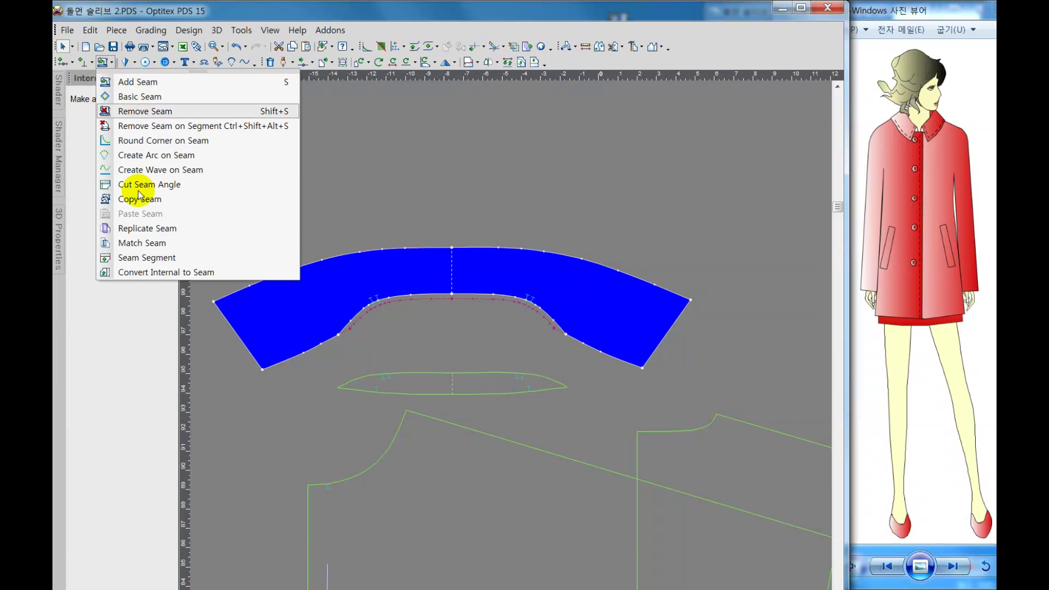
click(131, 258)
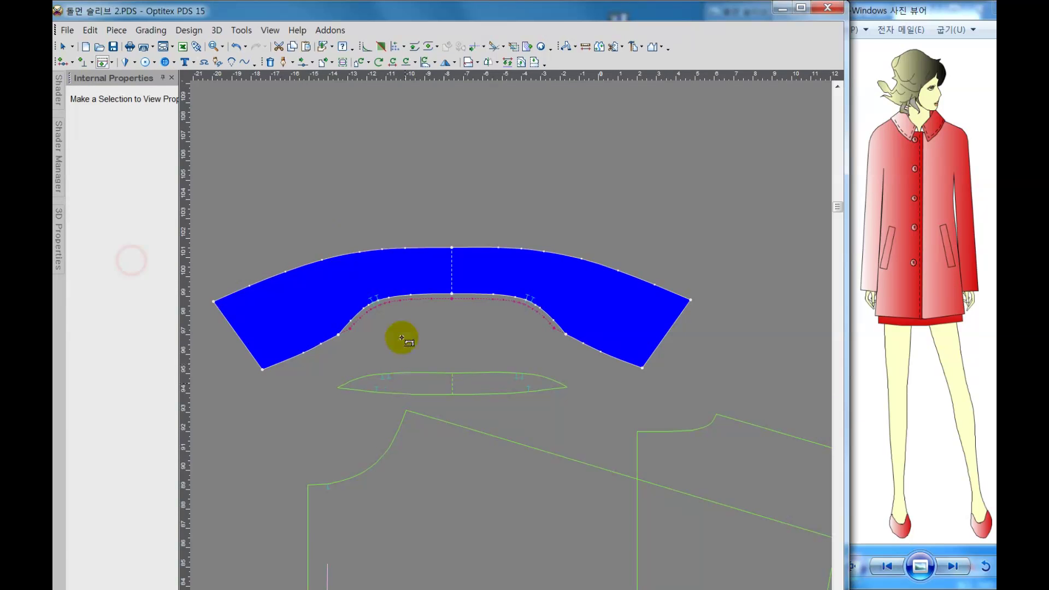
click(332, 340)
text(0.5)
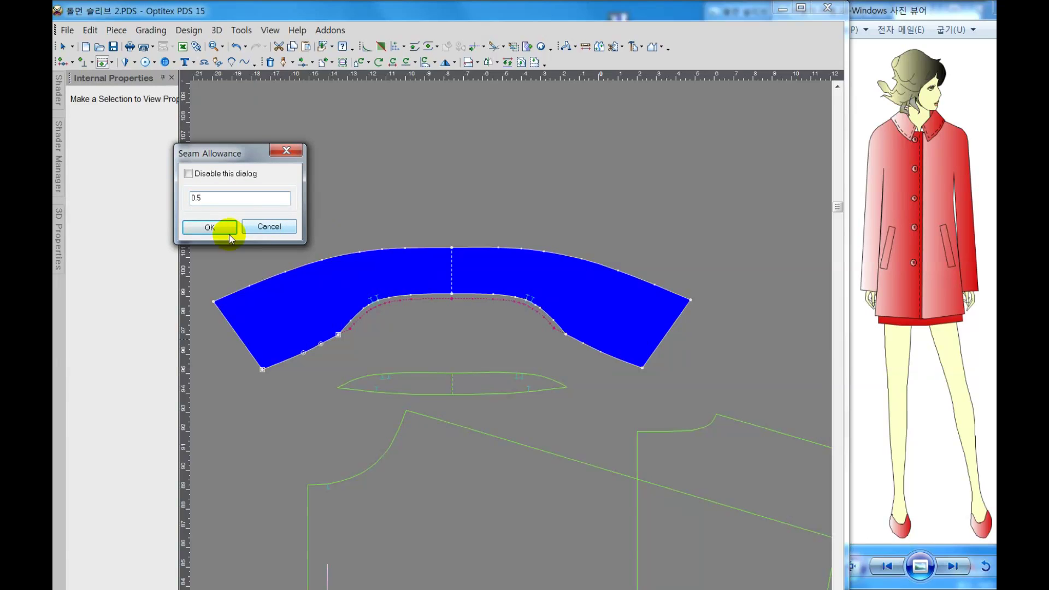
click(229, 235)
click(235, 333)
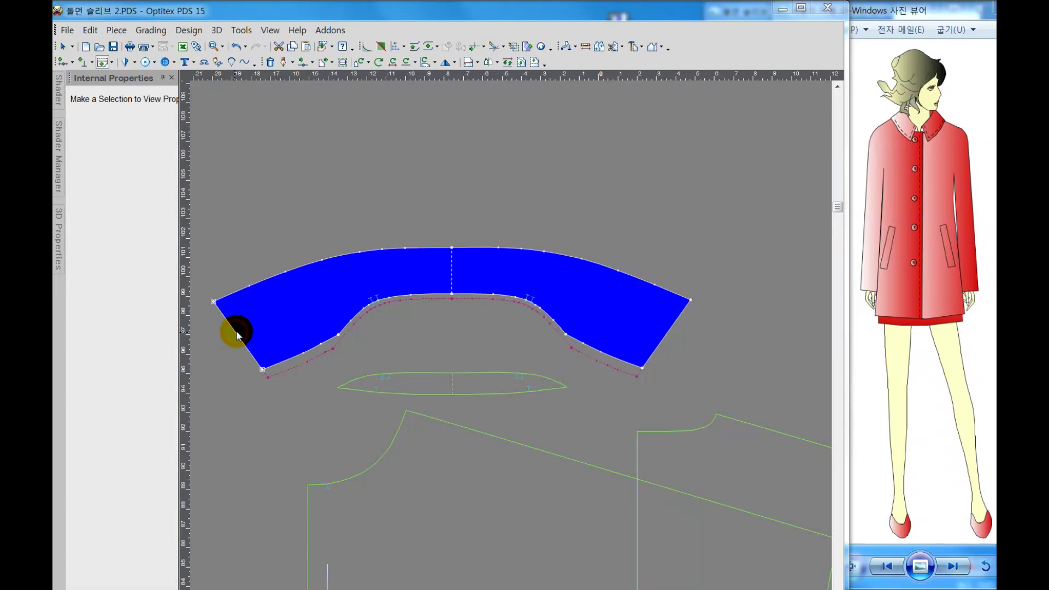
click(221, 225)
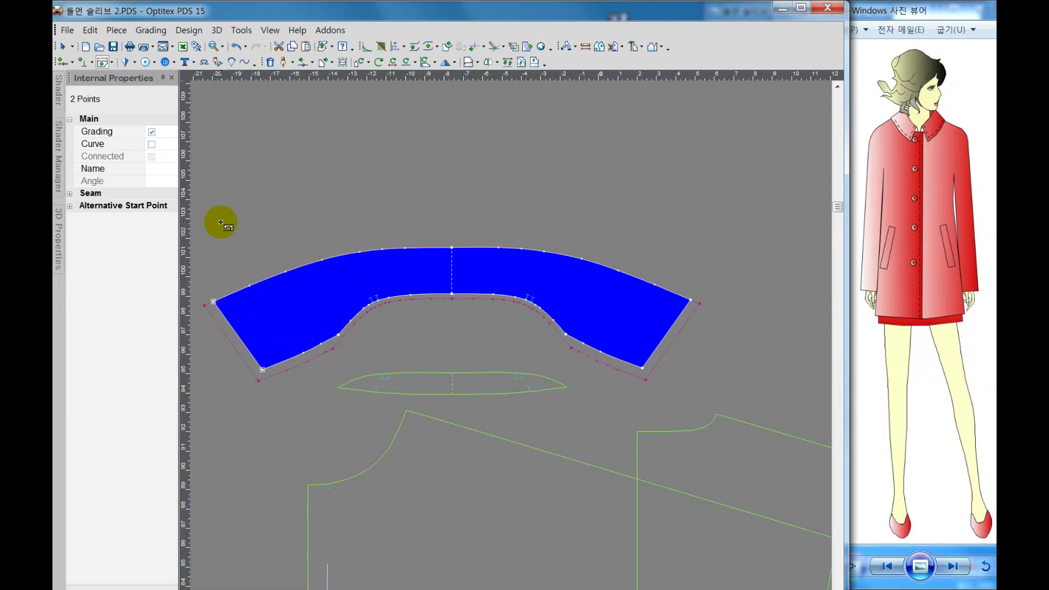
Step: Give the collar's outer top curve a 1/2 seam allowance
click(315, 266)
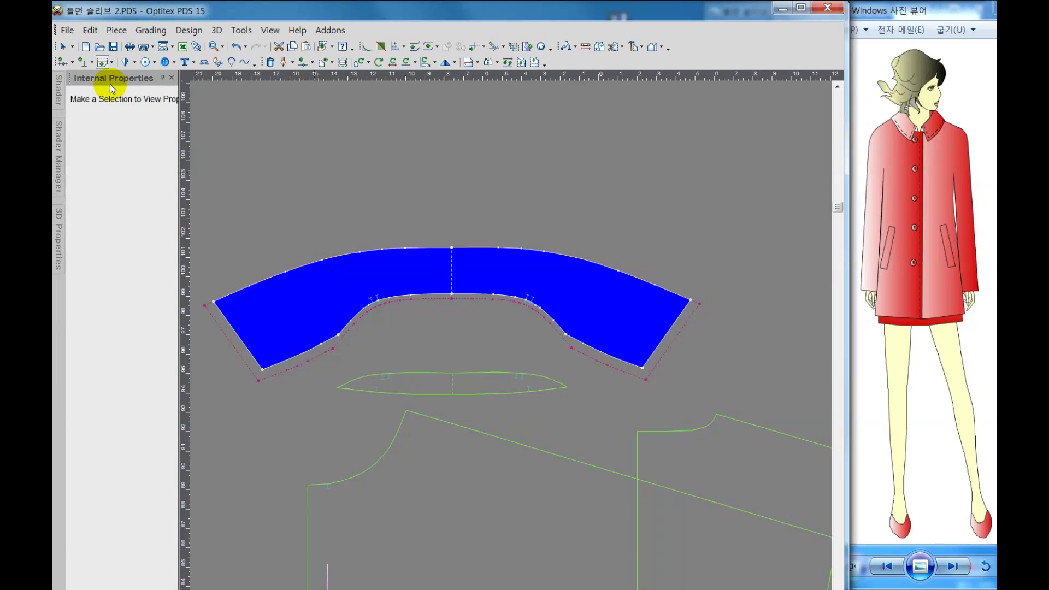
click(111, 62)
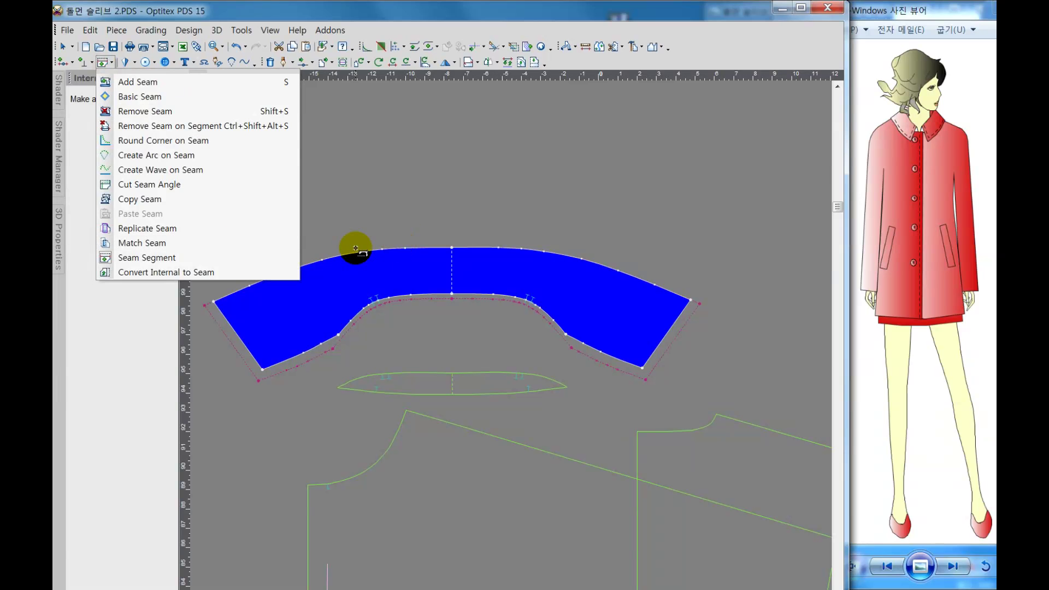
click(109, 257)
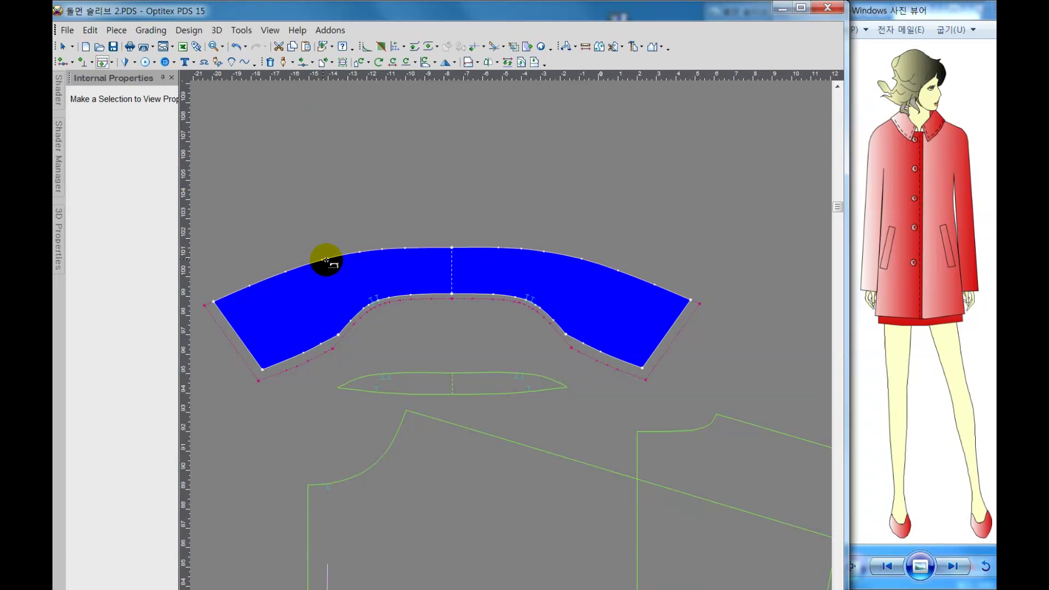
click(327, 257)
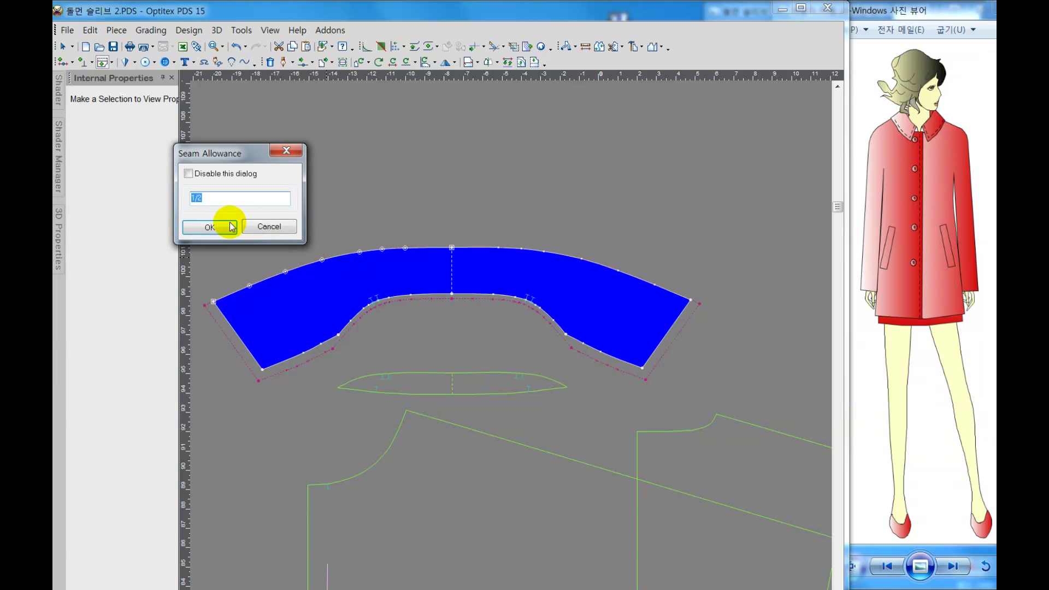
click(221, 227)
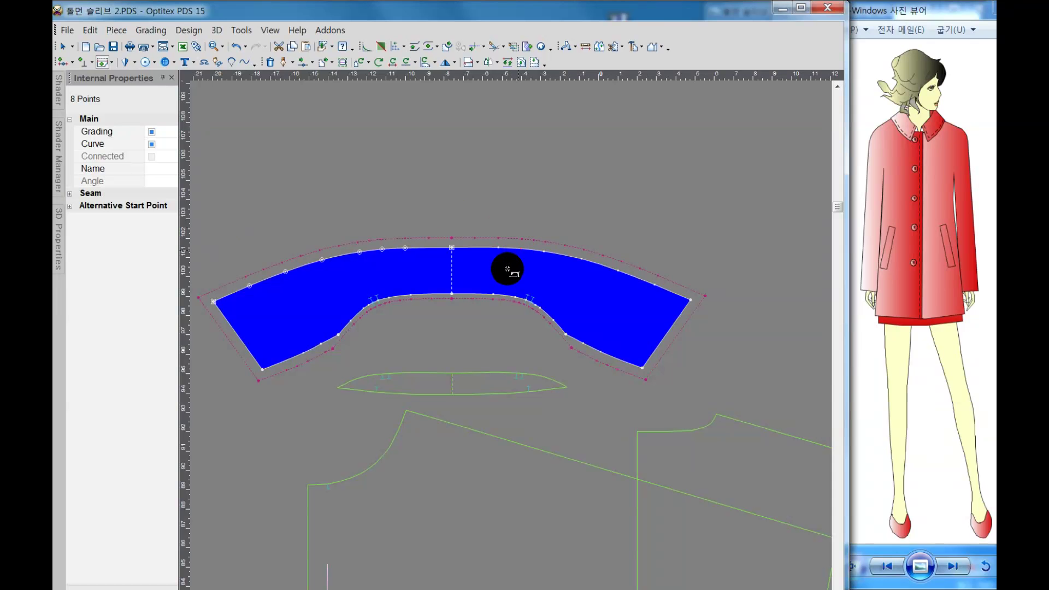
Step: Give the lens piece's top edge, lower edge and left end 1/2 seam allowances
click(496, 394)
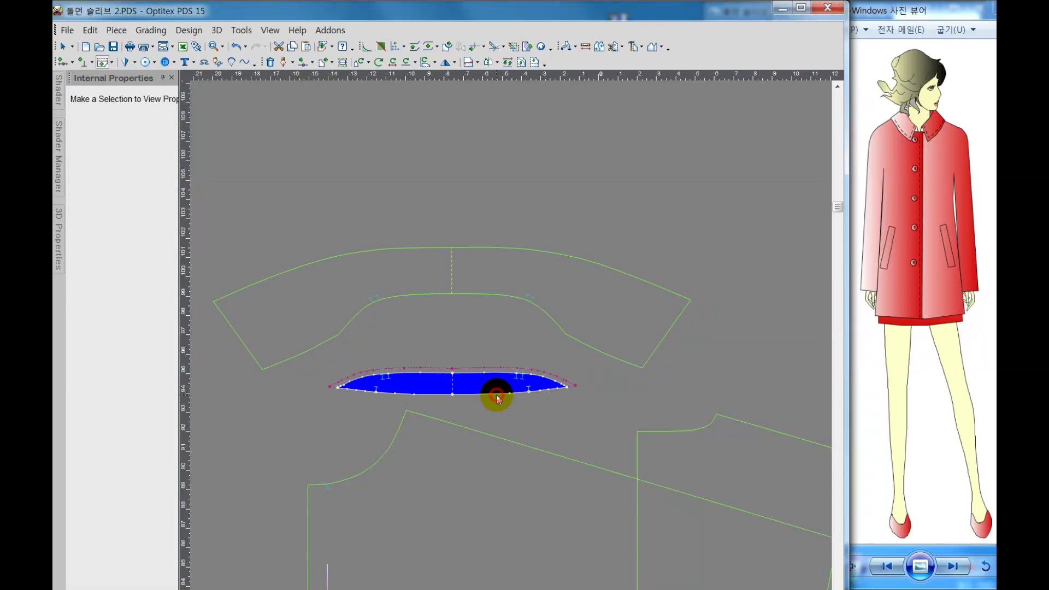
click(209, 227)
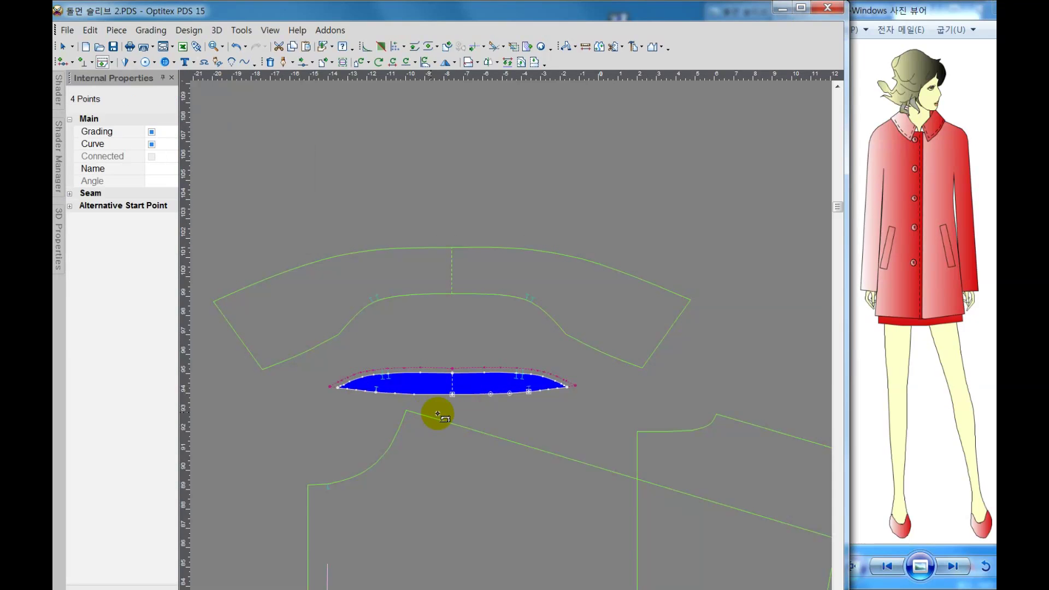
click(435, 393)
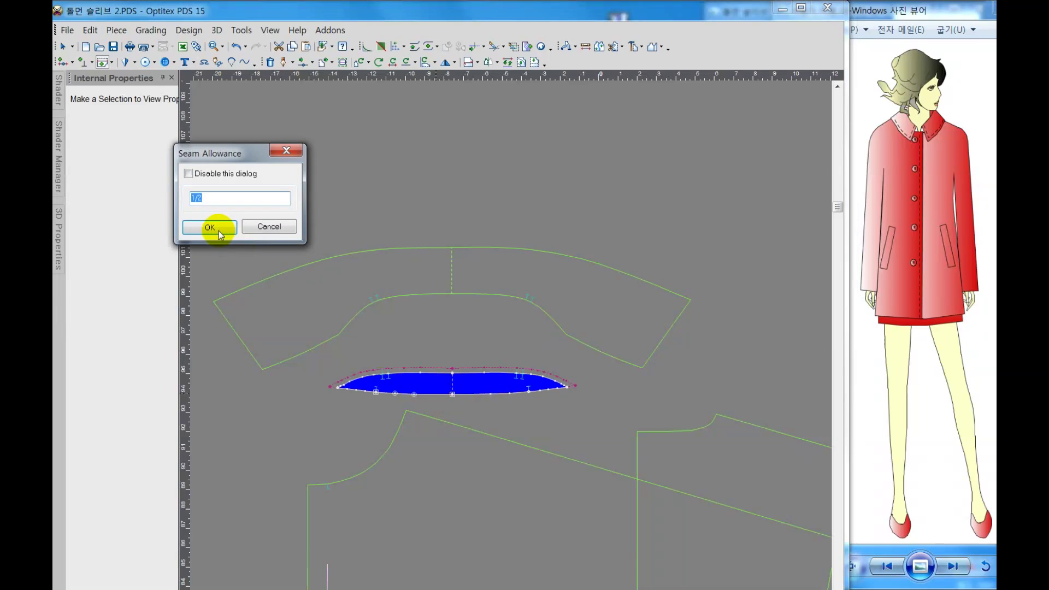
click(218, 228)
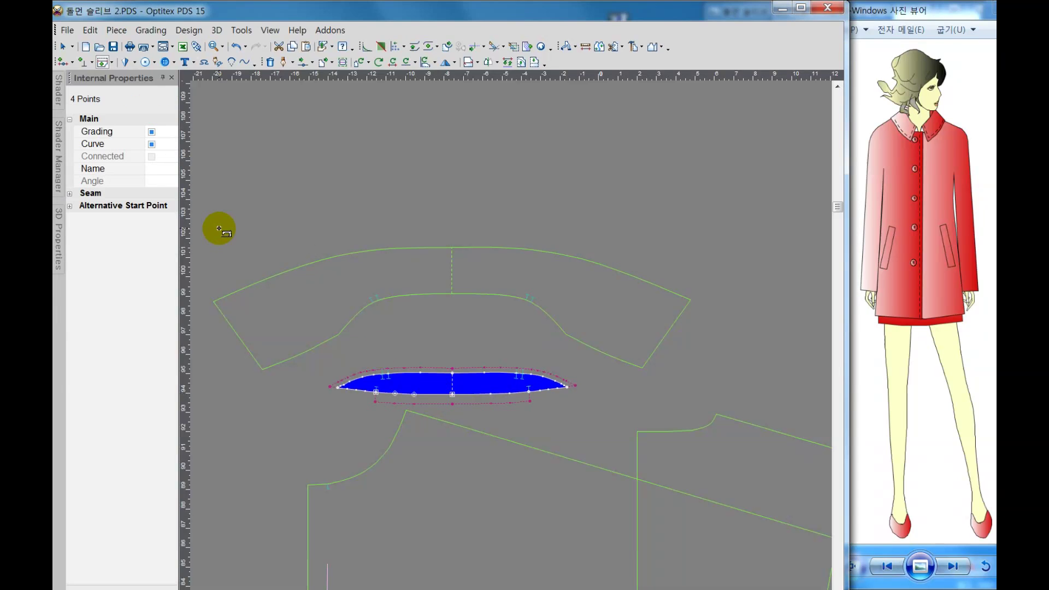
click(353, 390)
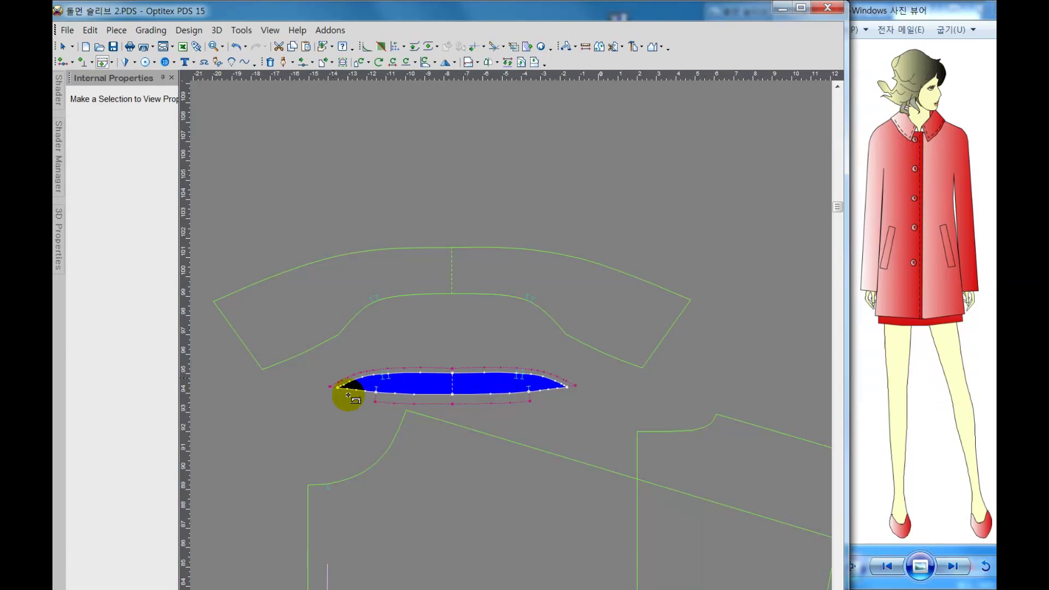
click(347, 388)
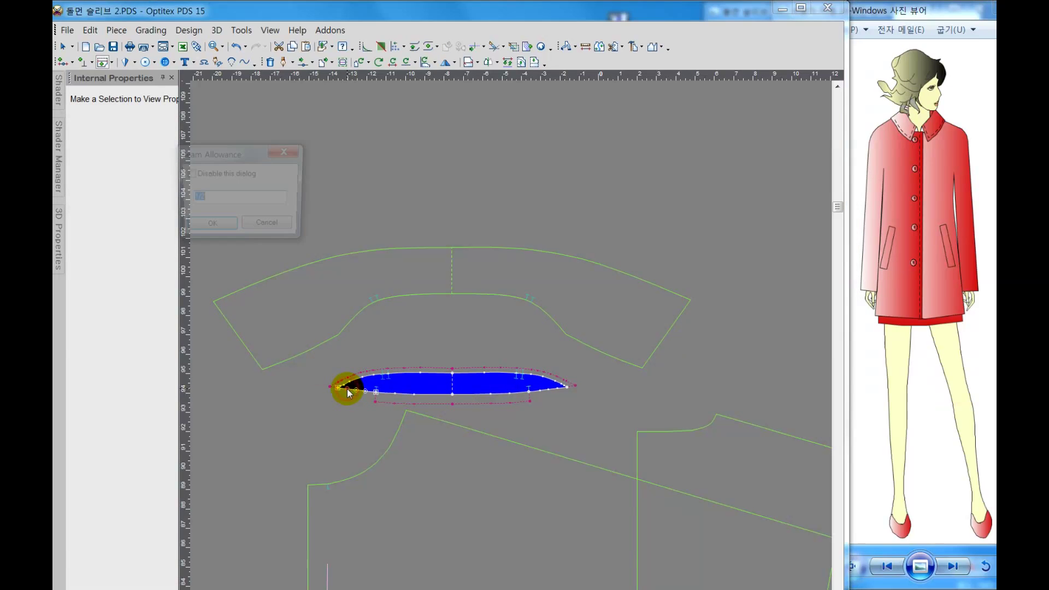
click(221, 229)
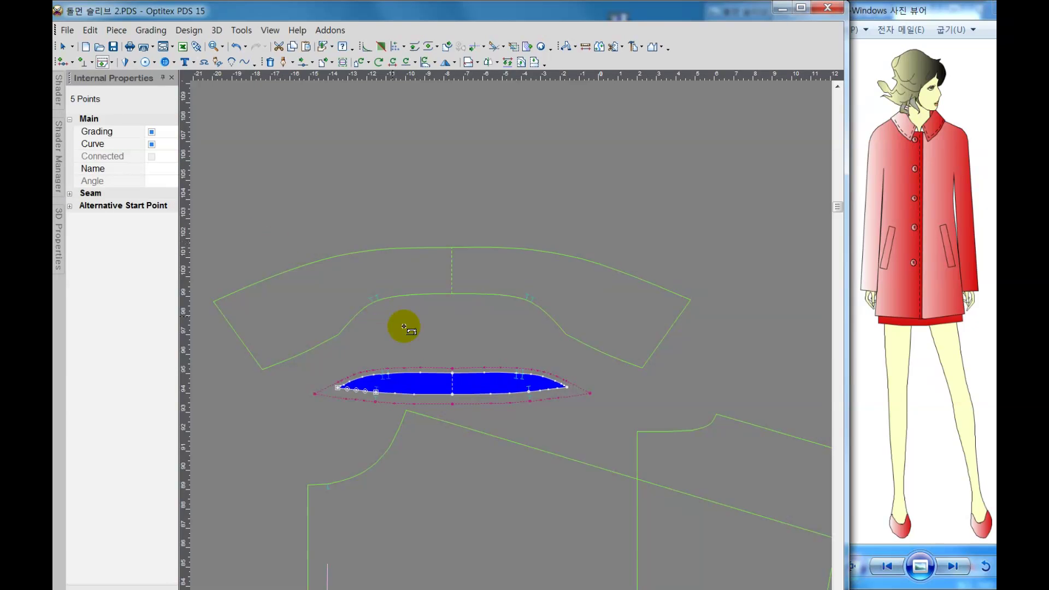
click(405, 327)
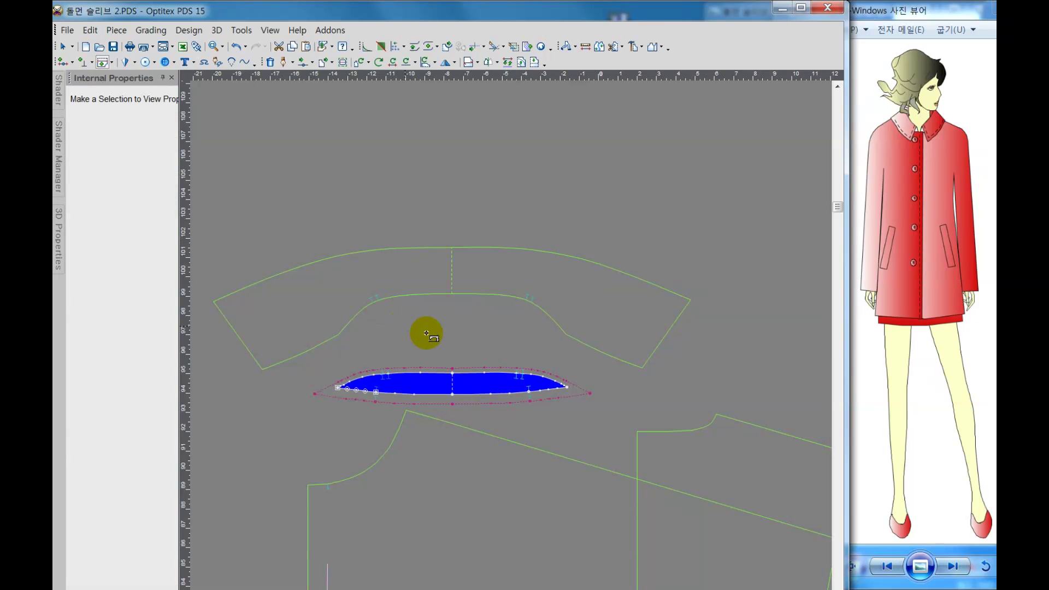
Step: Move the collar higher and nest the lens piece inside it
click(470, 263)
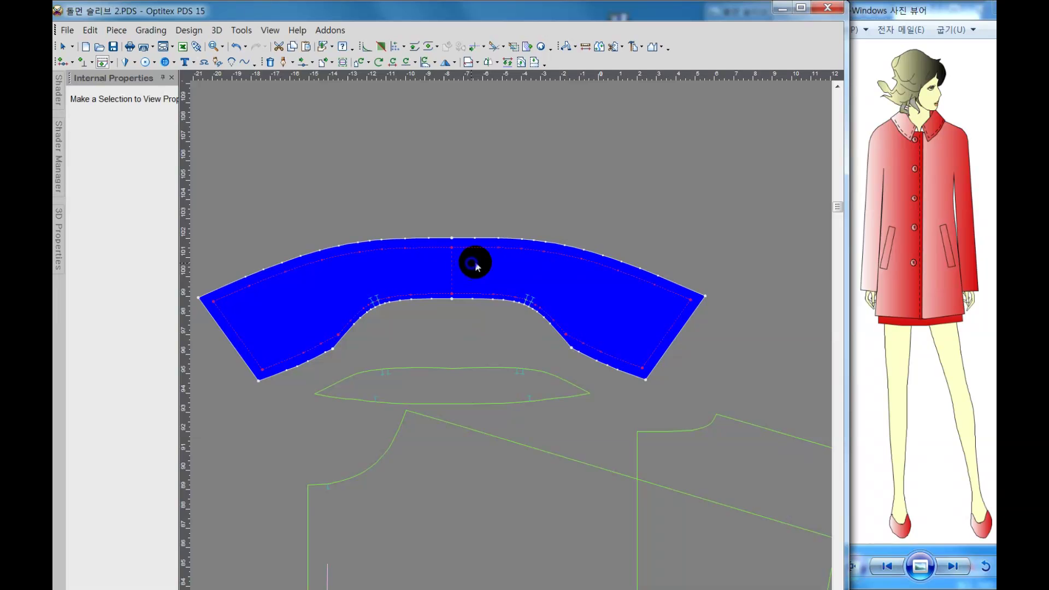
right_click(475, 266)
click(482, 271)
drag(482, 251, 497, 171)
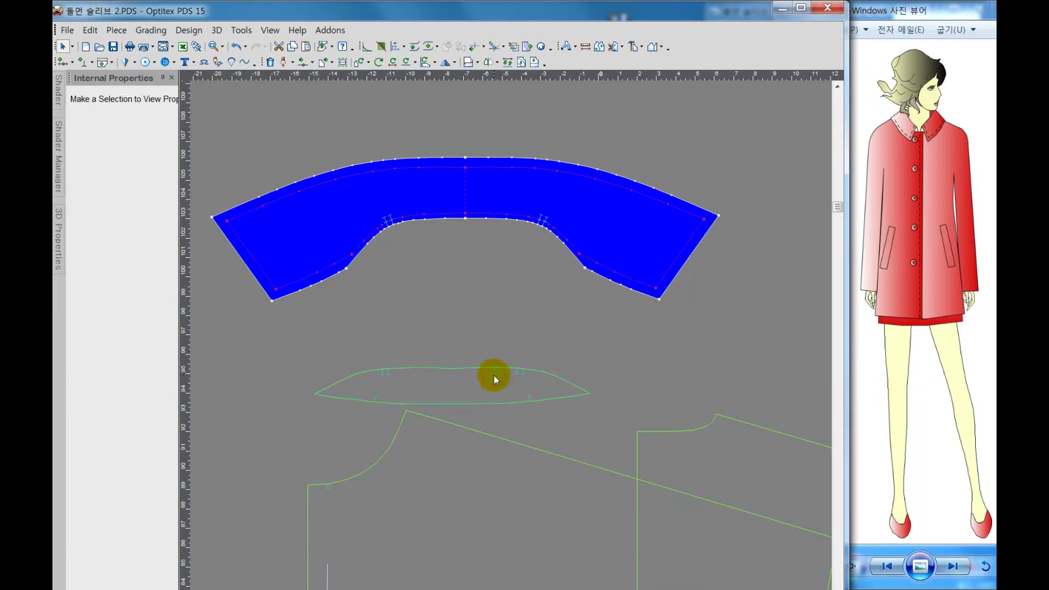
drag(494, 375, 506, 273)
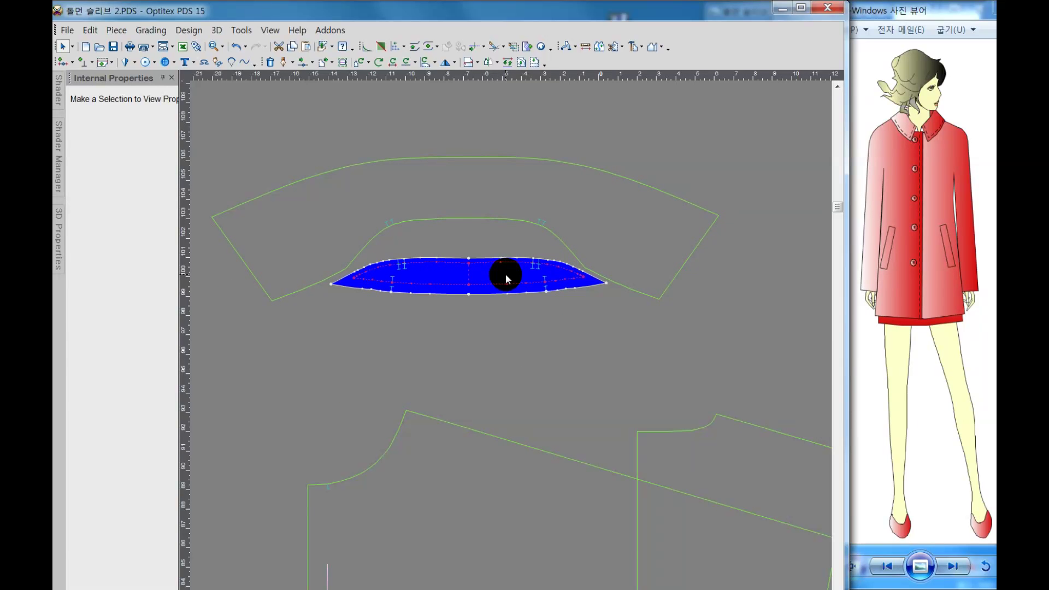
Step: Move the sleeve piece to the left
scroll(510, 345, down, 1)
scroll(520, 403, down, 1)
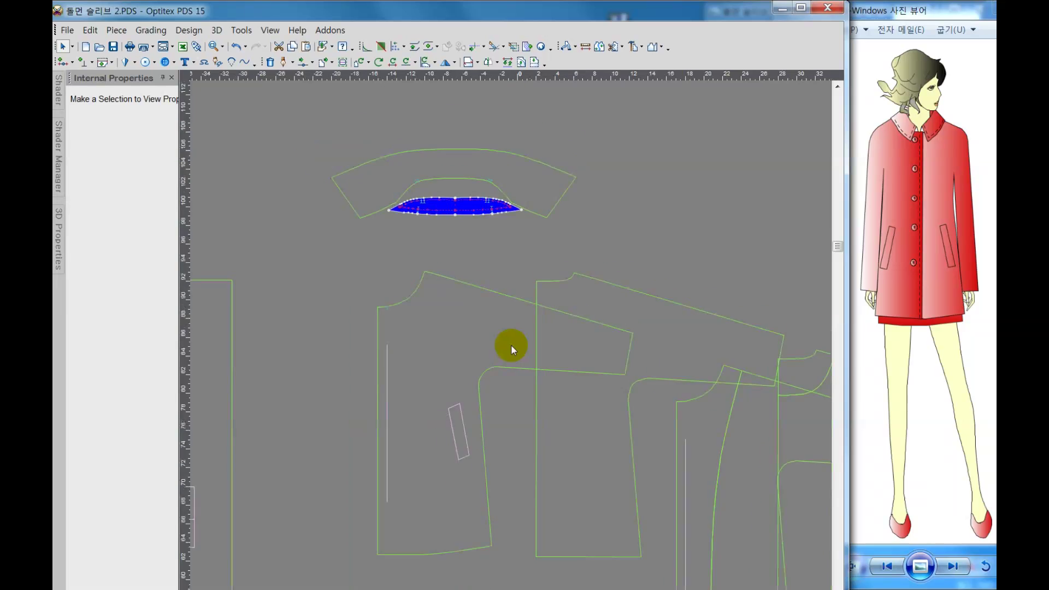
scroll(510, 346, down, 1)
click(402, 311)
drag(524, 338, 441, 311)
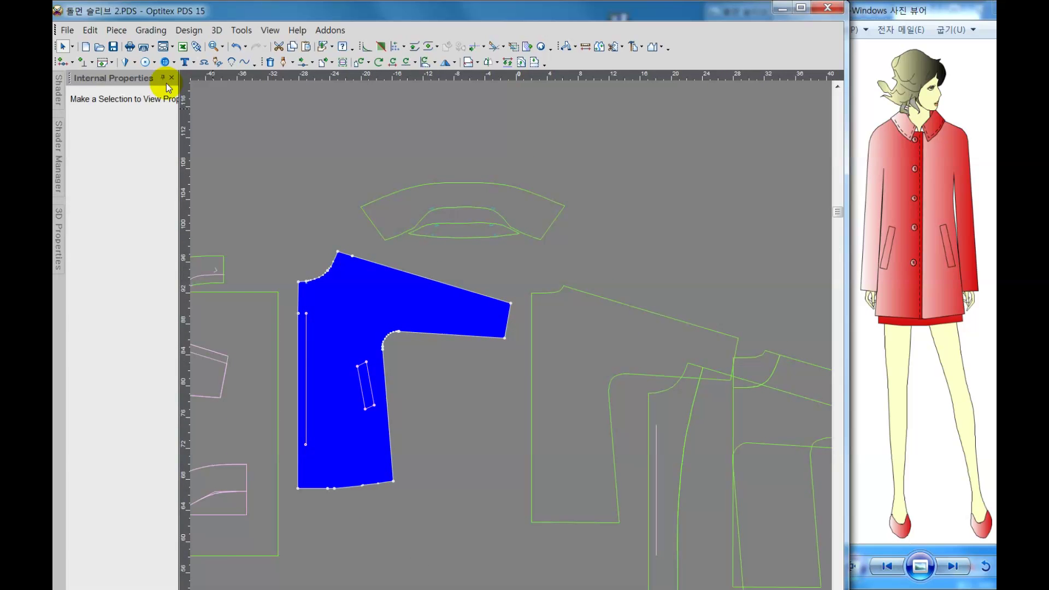
Step: Give the sleeve's upper sloping edge a 1/2 seam allowance
click(103, 62)
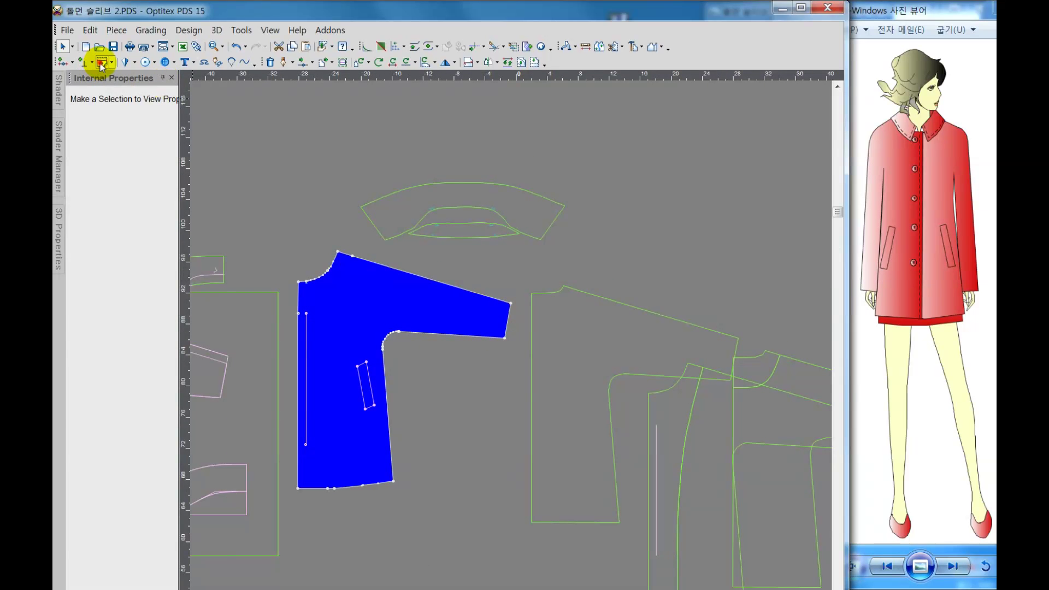
click(463, 290)
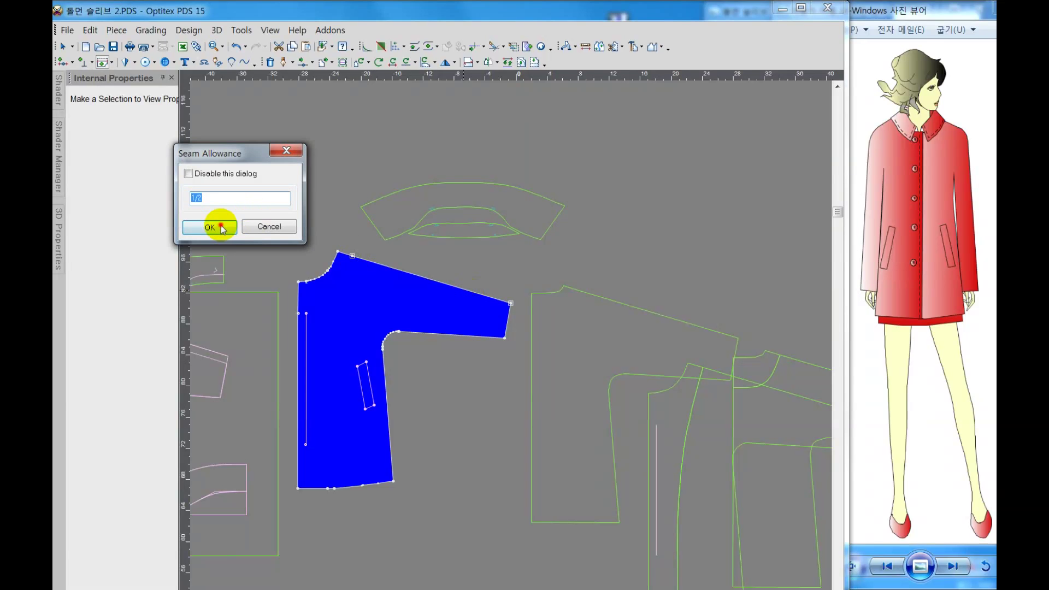
click(221, 228)
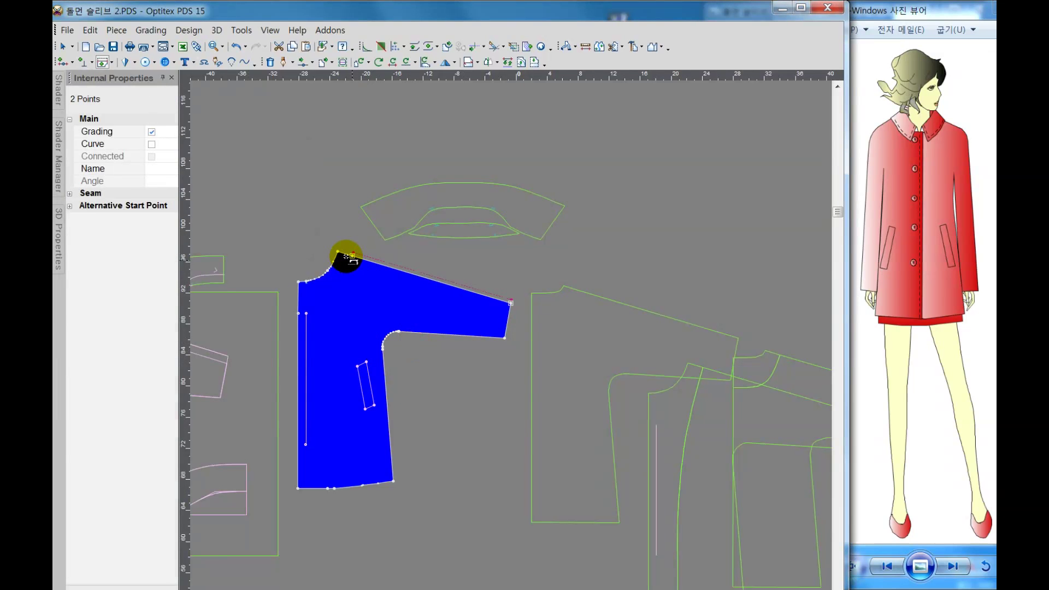
click(348, 254)
click(225, 231)
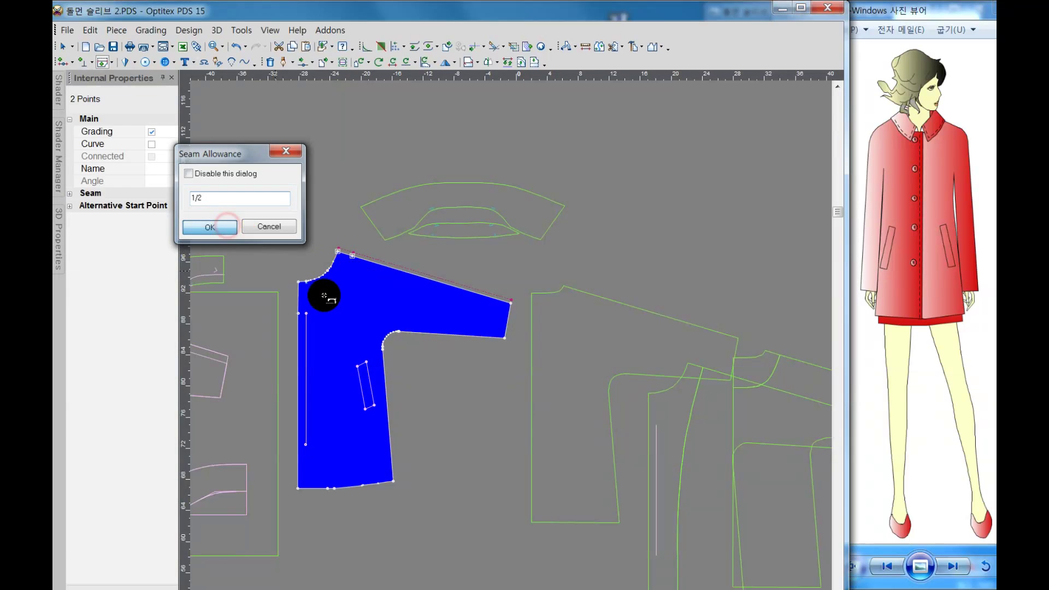
Step: Add 1/2 allowances to the sleeve's lower edge, underarm curve and side seam
click(430, 334)
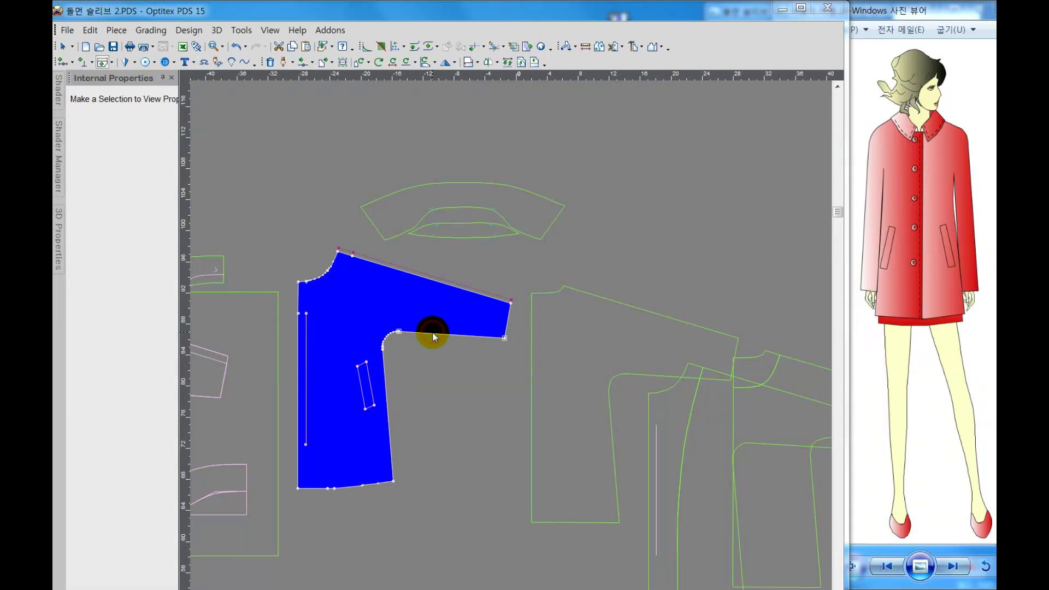
click(200, 231)
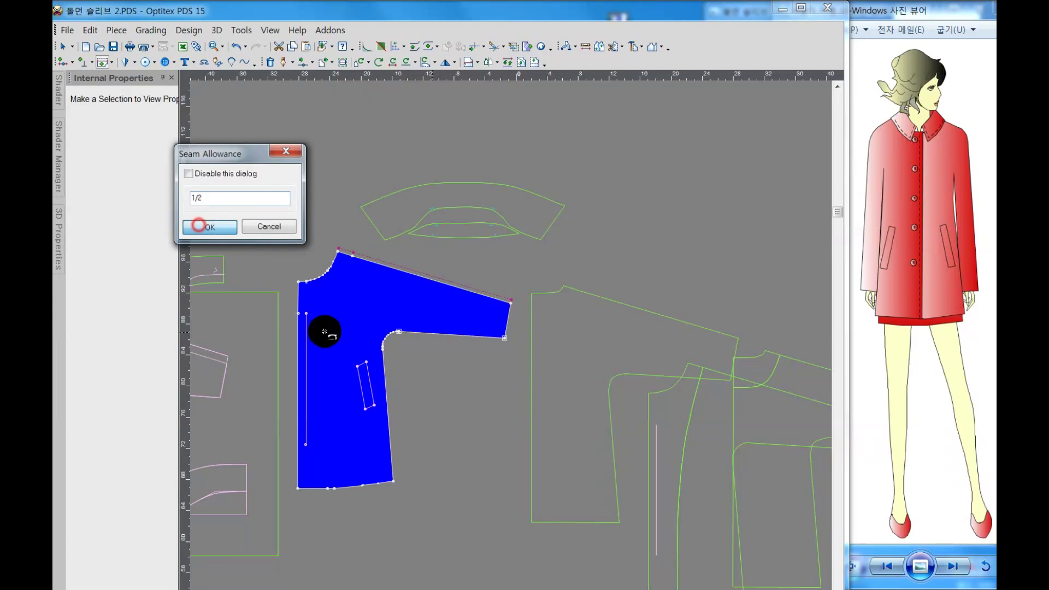
click(386, 344)
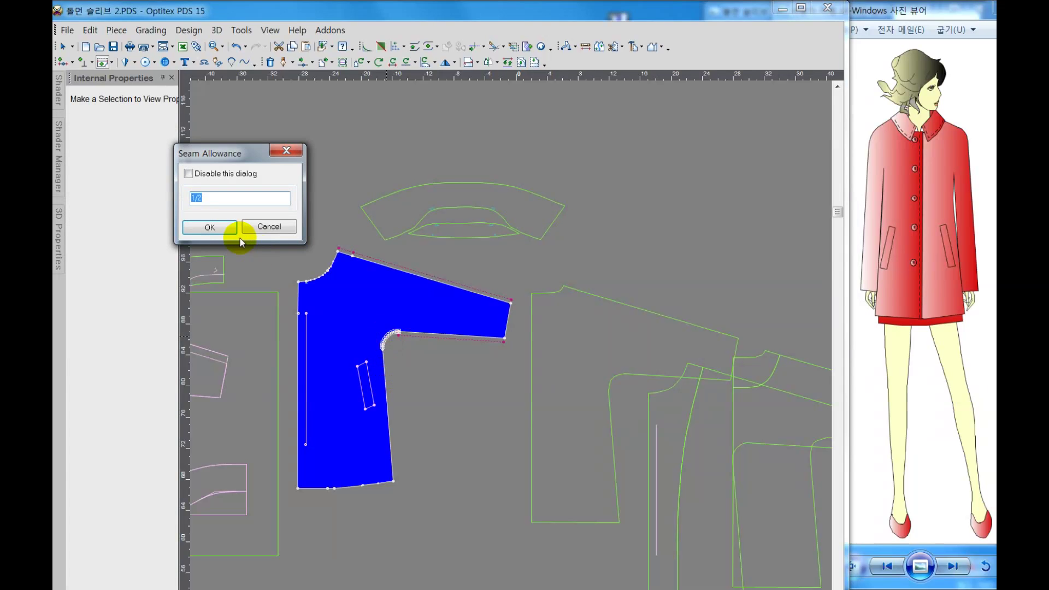
click(231, 227)
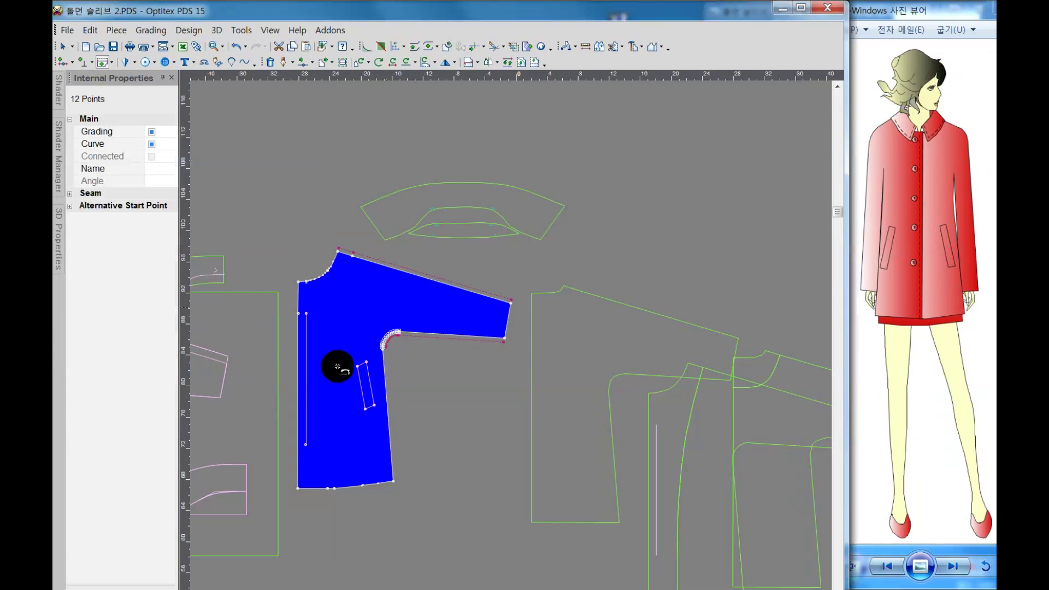
click(385, 386)
click(386, 385)
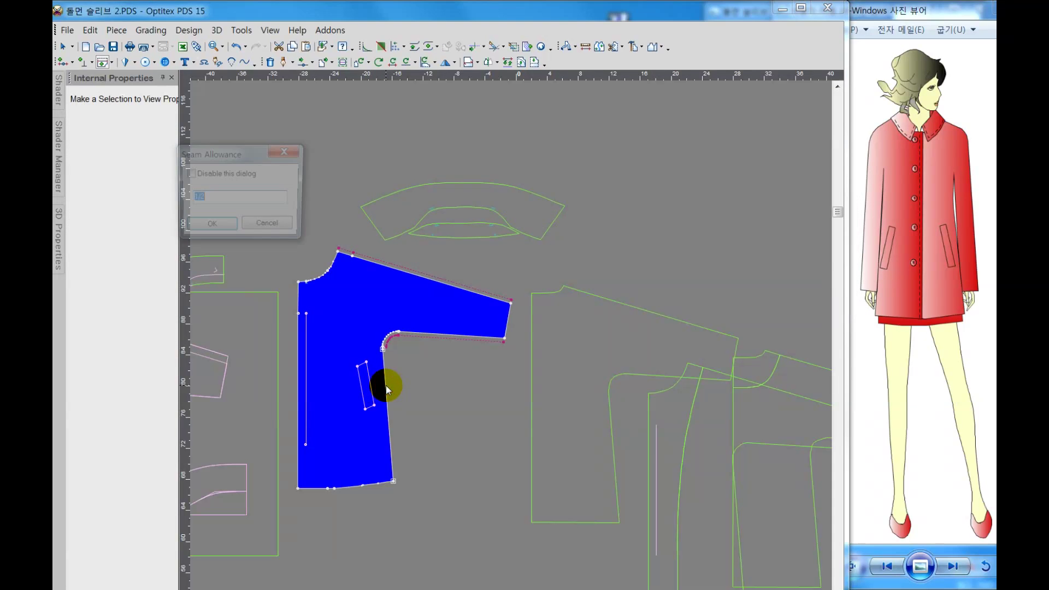
click(219, 225)
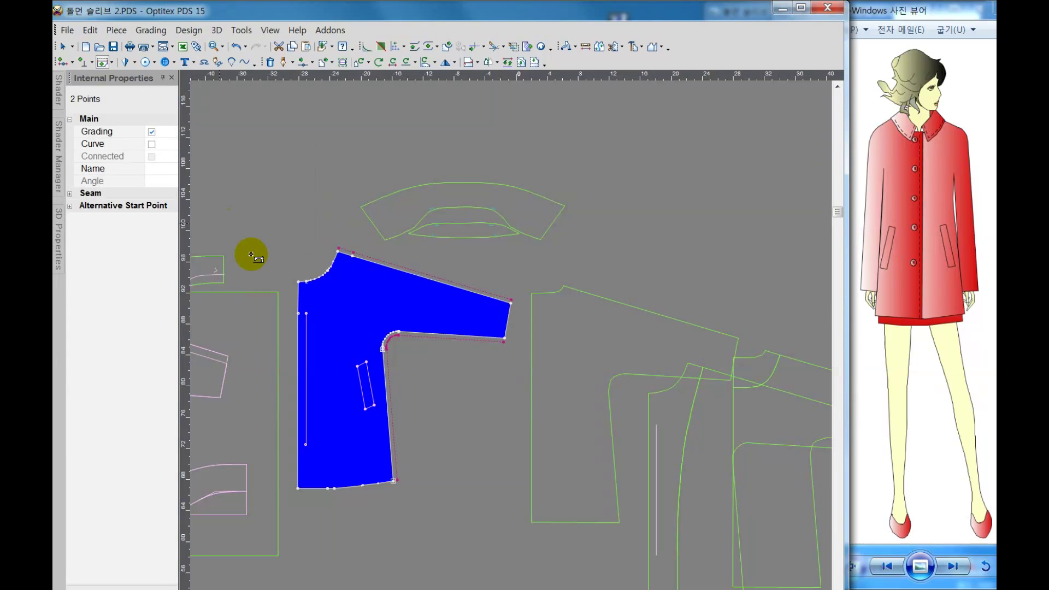
click(328, 271)
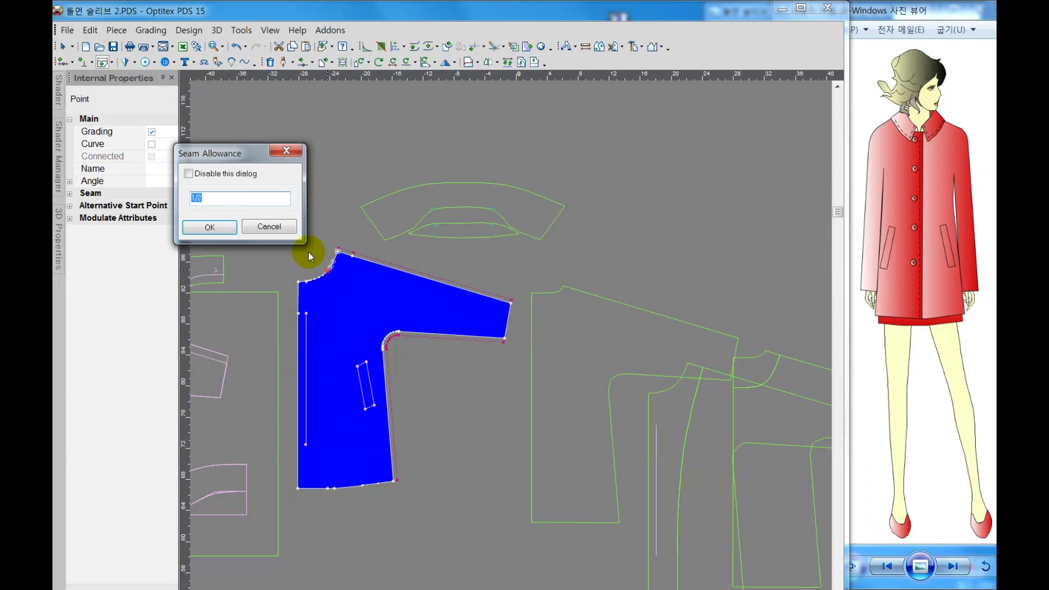
Step: Set a 0.375 seam allowance along the sleeve's neck curve
text(0.3)
text(75)
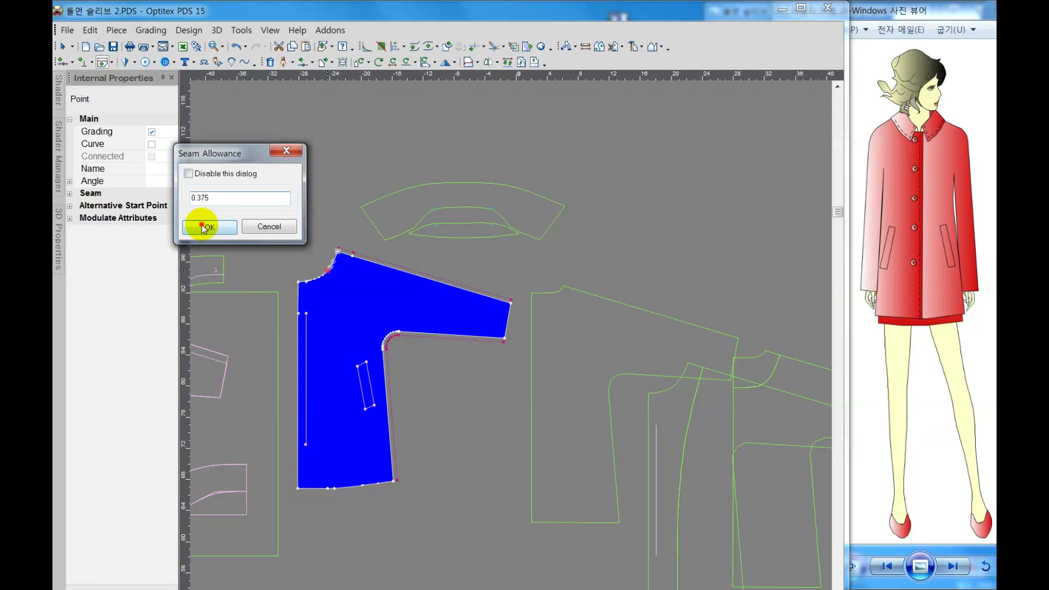
click(208, 227)
drag(296, 278, 311, 276)
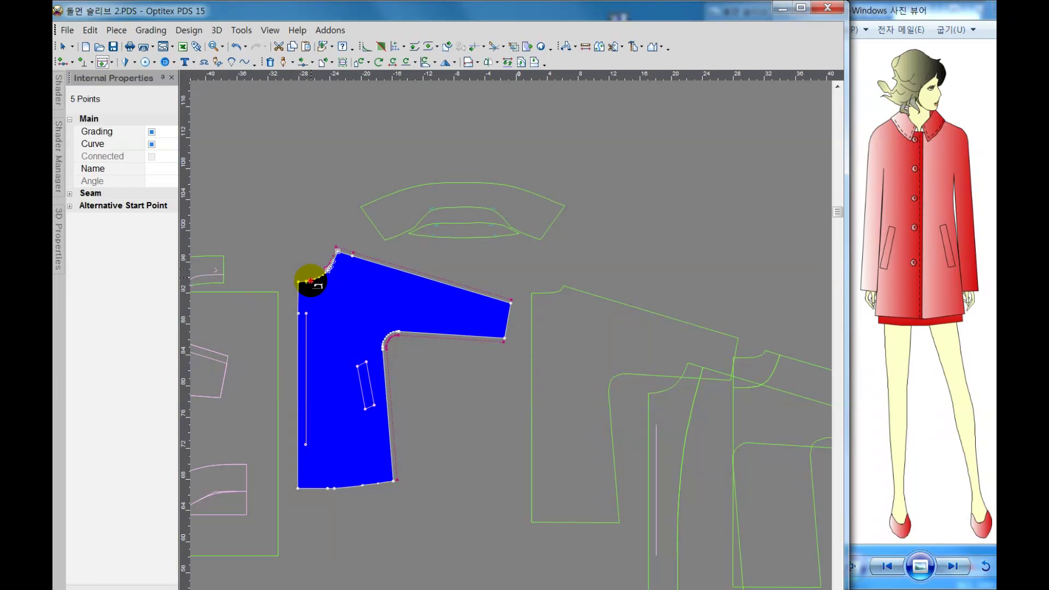
click(310, 280)
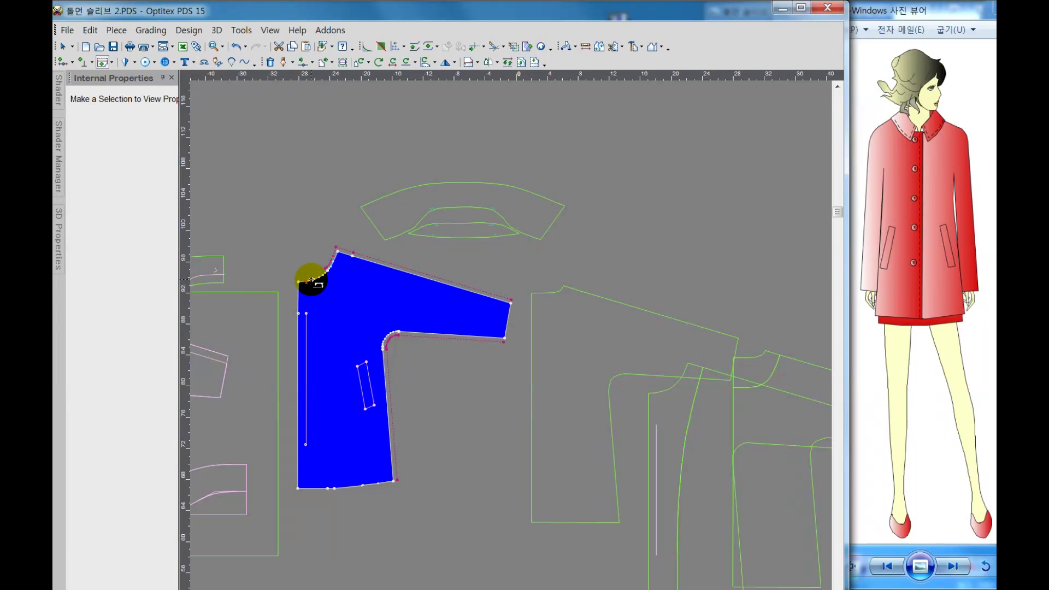
click(311, 280)
click(229, 227)
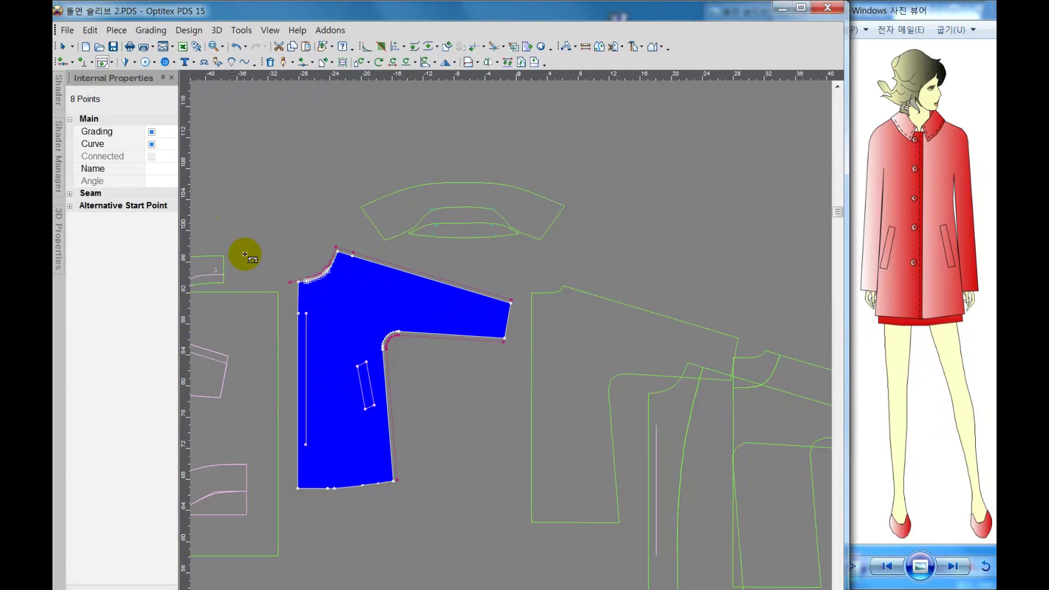
Step: Set zero allowance on the sleeve's left edge and confirm the shoulder corner allowance
click(298, 324)
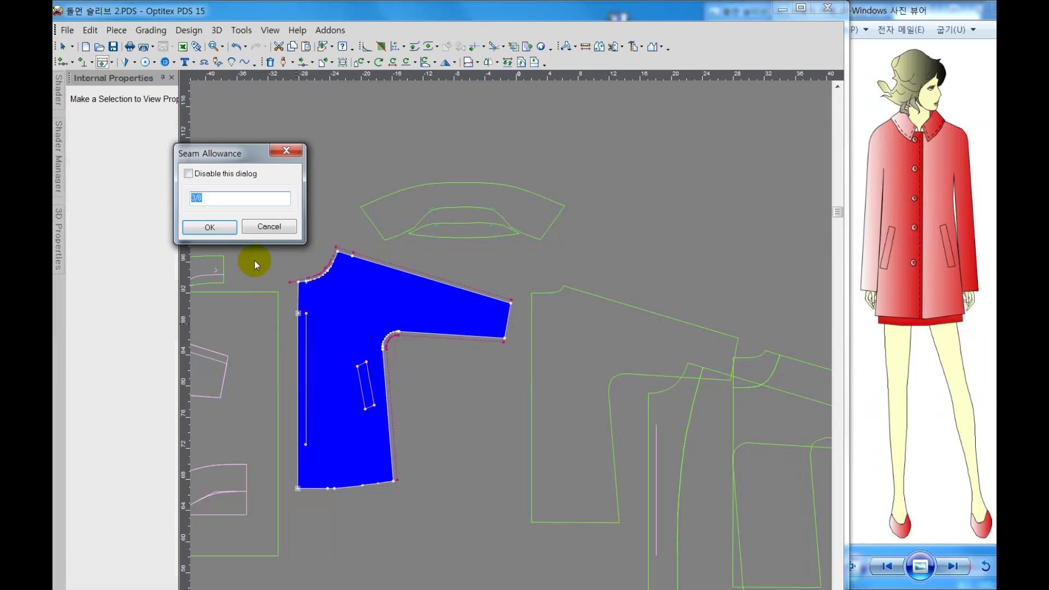
text(0.5)
text(0.375)
drag(229, 201, 153, 198)
text(0)
click(207, 226)
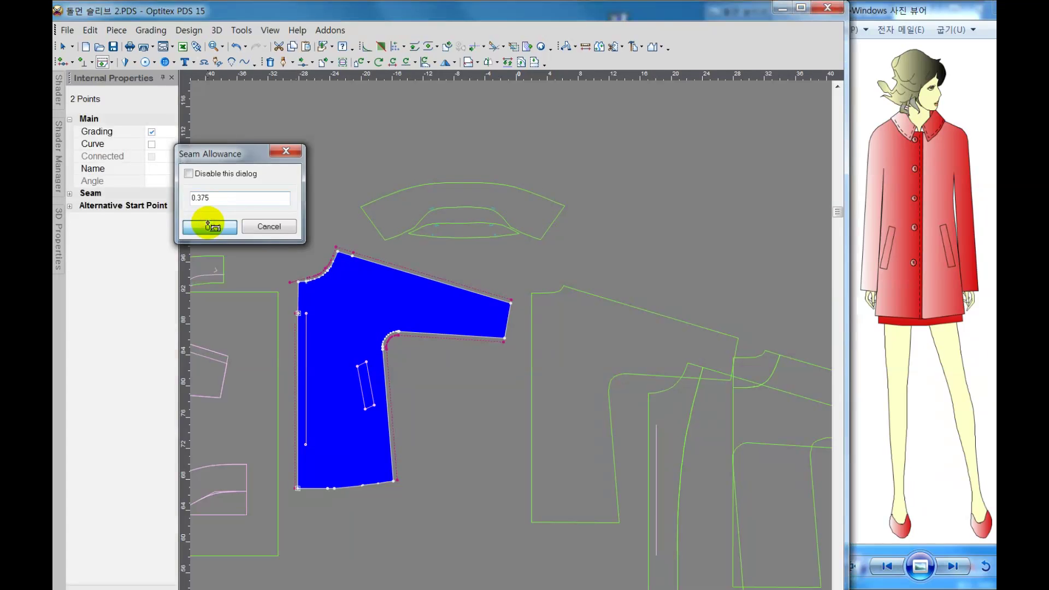
click(299, 285)
click(222, 234)
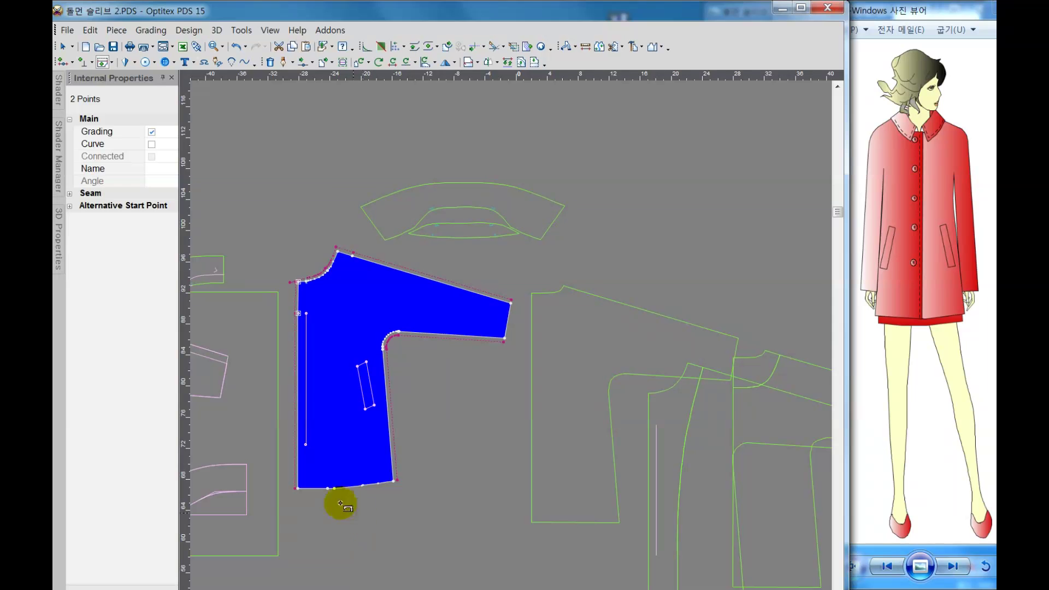
Step: Give every sleeve hem segment a 2.5 seam allowance
click(324, 488)
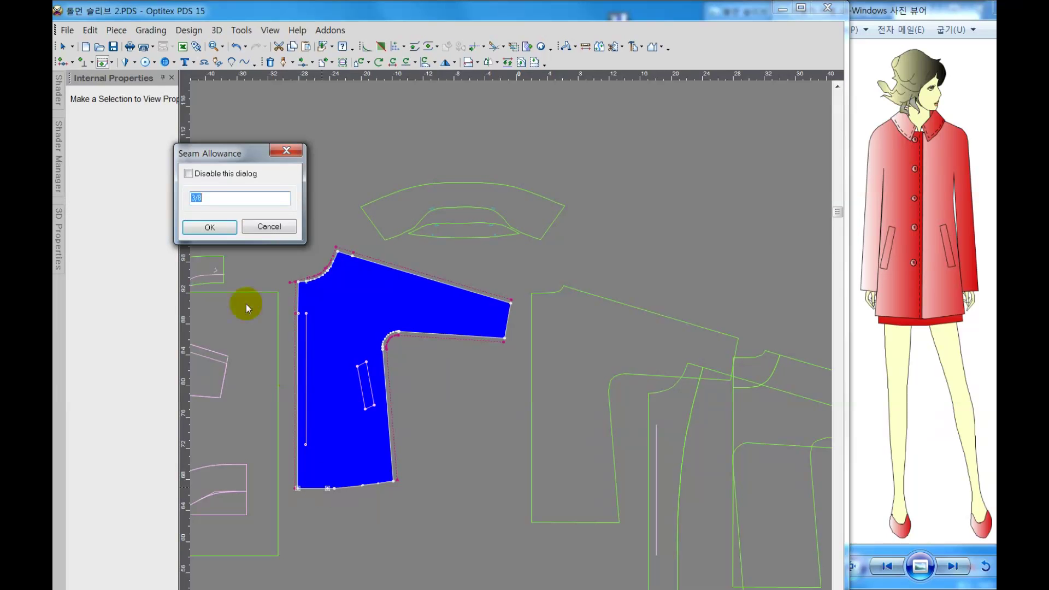
text(2.)
text(5)
click(227, 229)
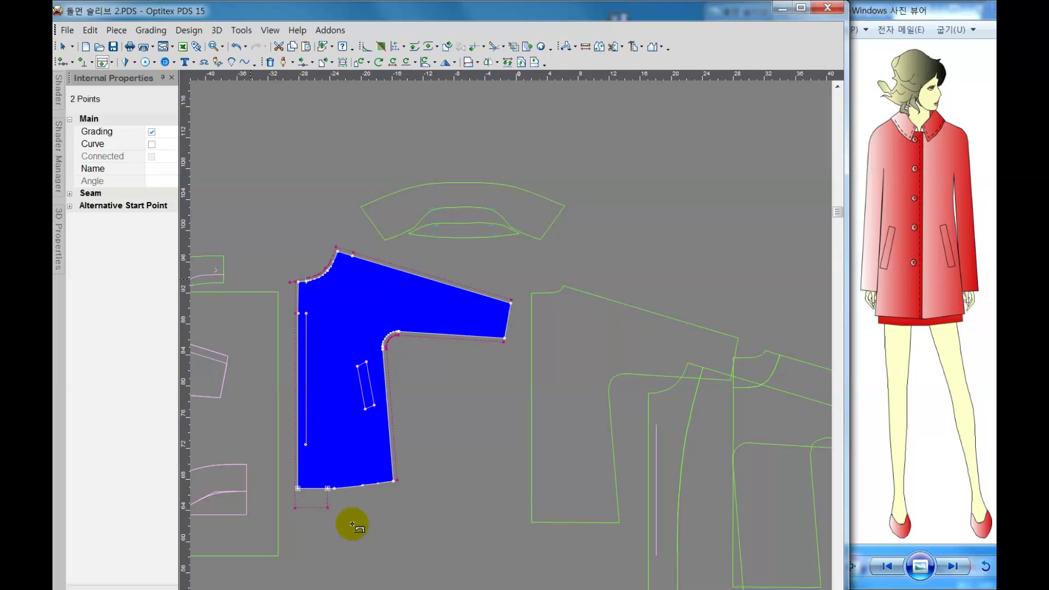
click(352, 486)
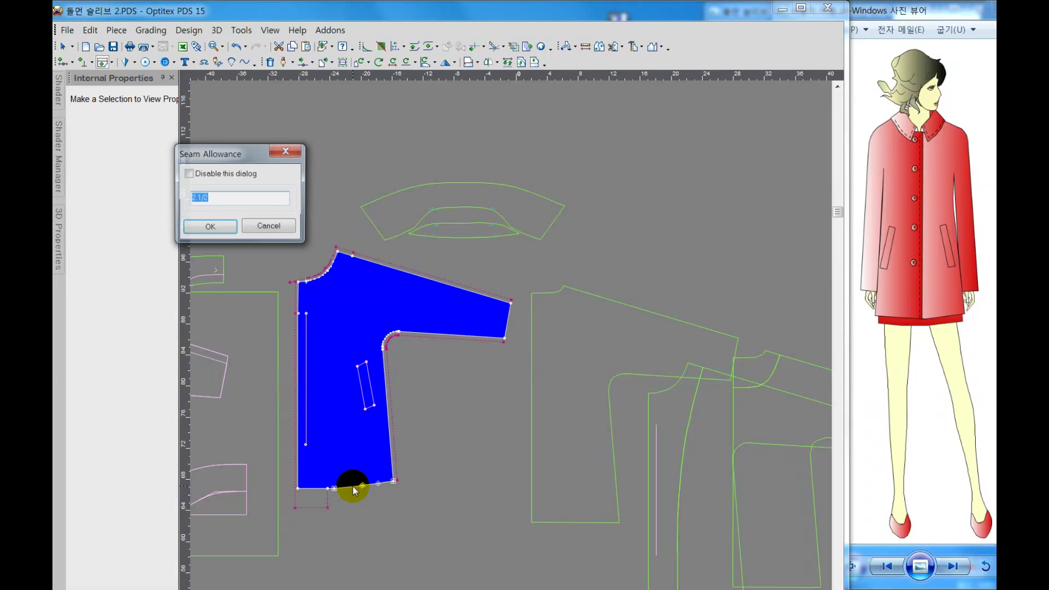
click(220, 228)
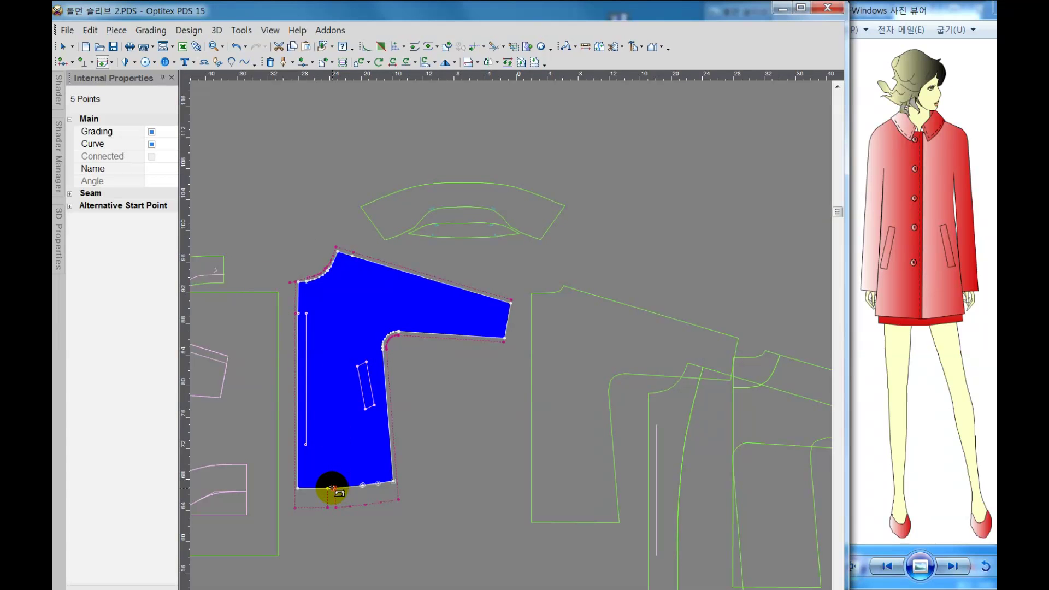
click(331, 488)
click(221, 230)
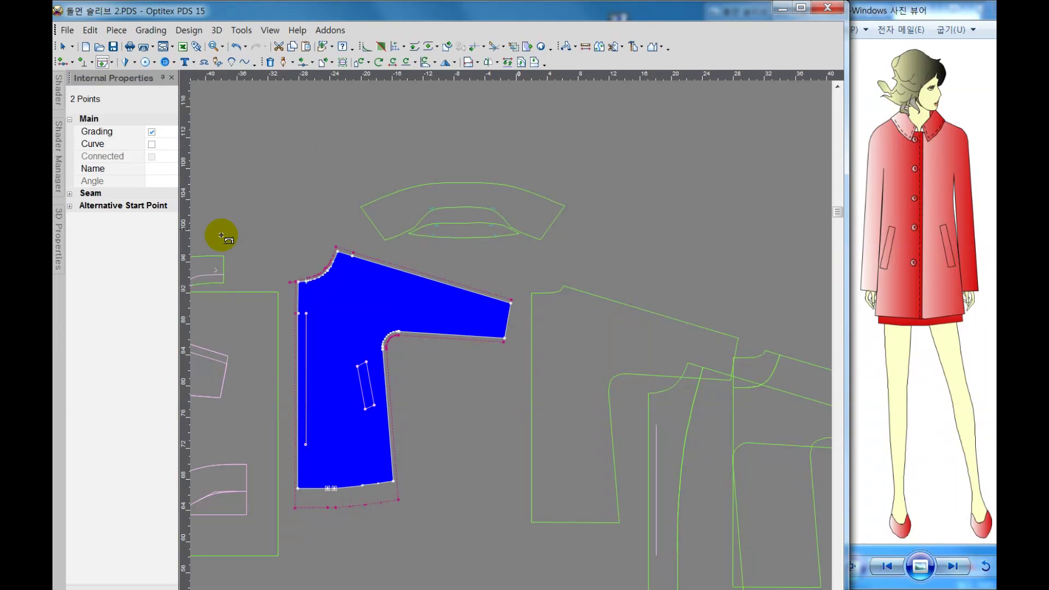
Step: Show the sleeve filled out to its cut line and nudge it up-right
right_click(446, 381)
click(469, 159)
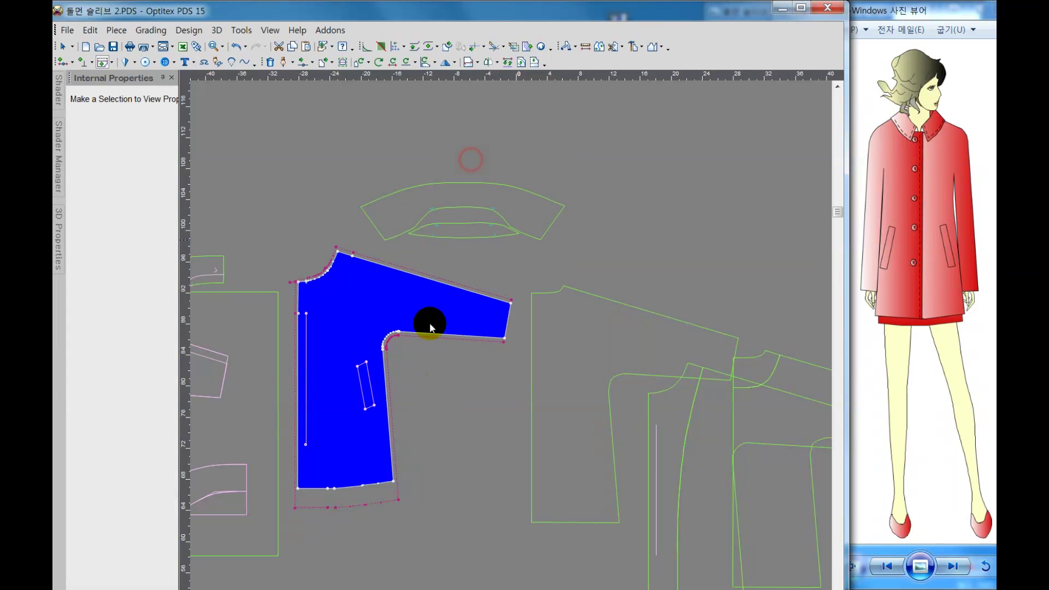
click(367, 310)
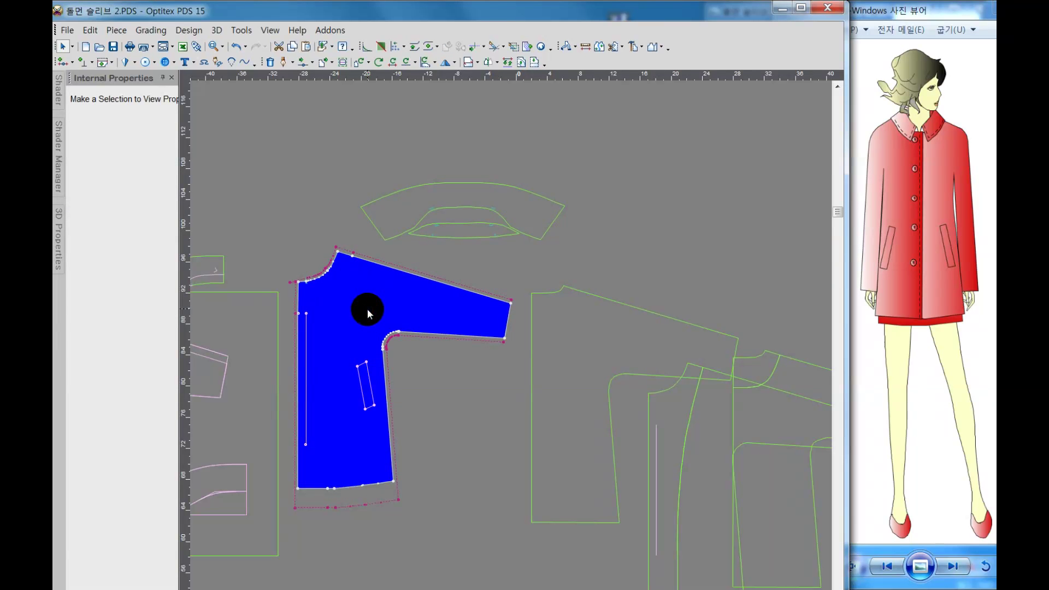
click(358, 315)
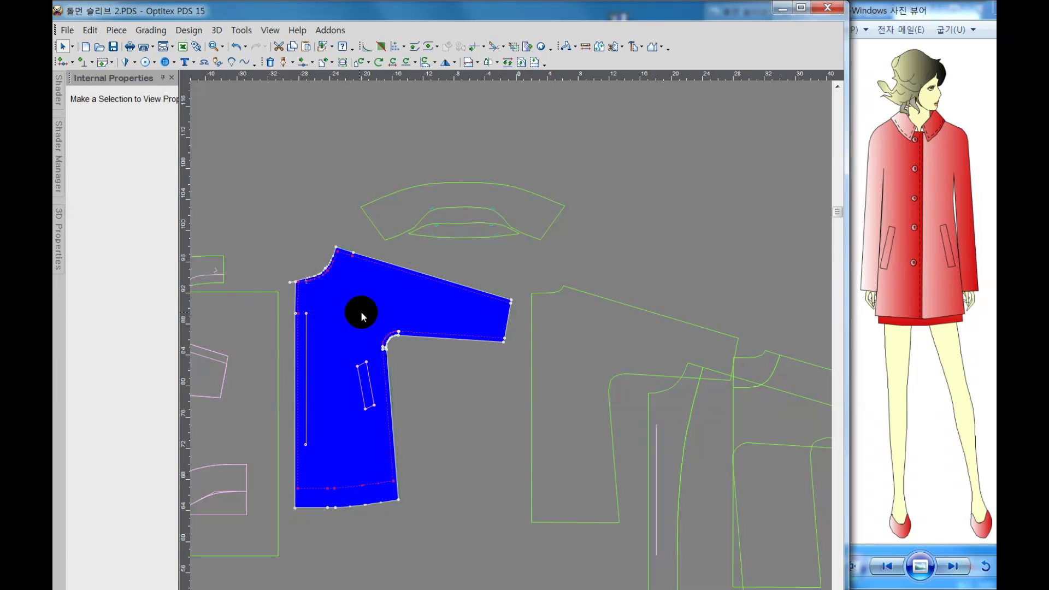
drag(361, 311, 425, 271)
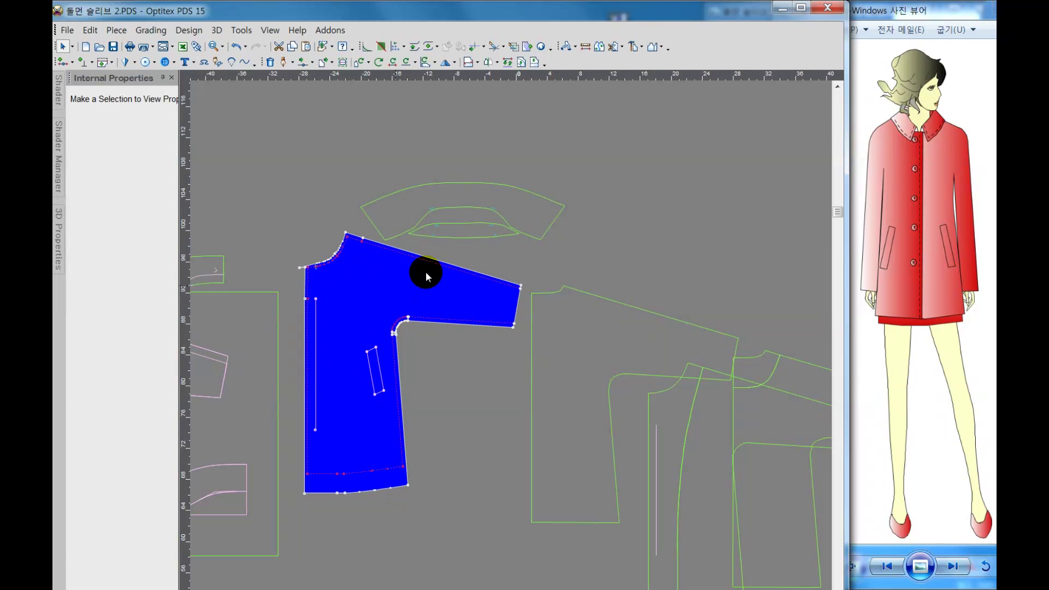
Step: Add a first new point on the sleeve hem near its left end
scroll(388, 428, up, 2)
scroll(509, 346, up, 2)
scroll(508, 346, up, 1)
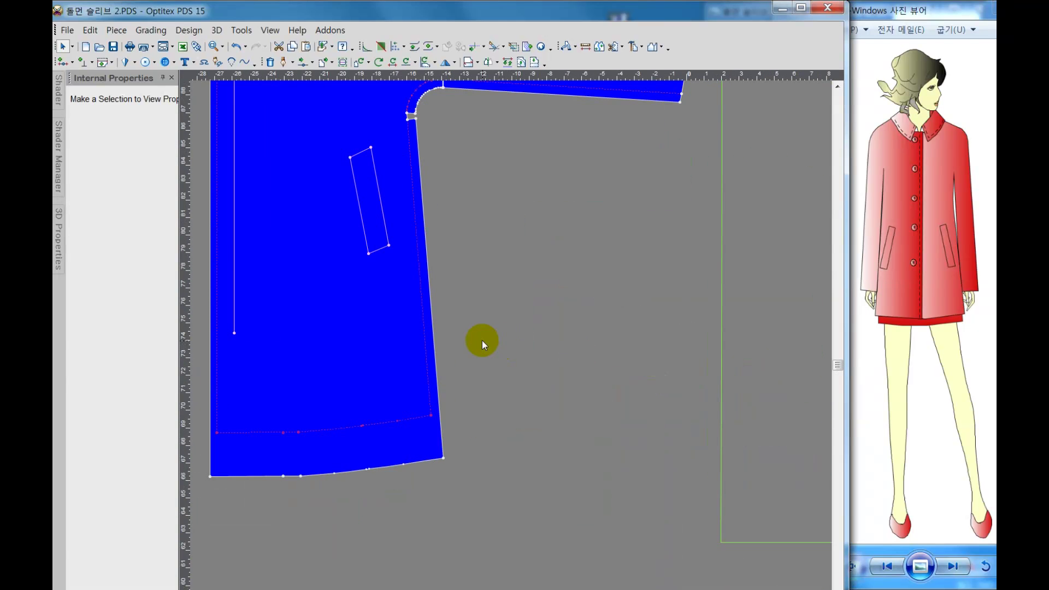
click(302, 62)
click(63, 62)
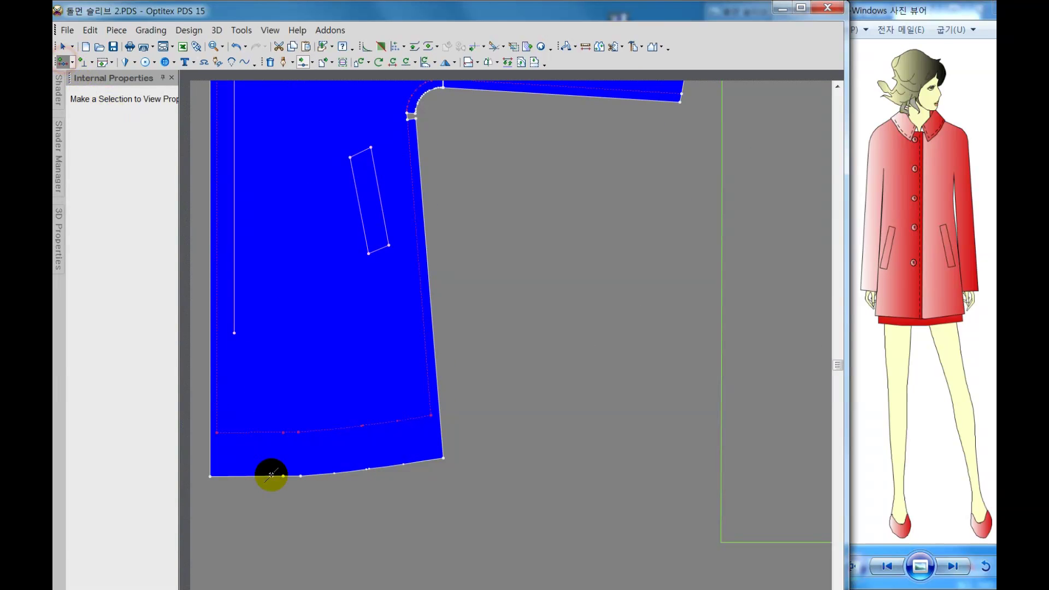
click(244, 478)
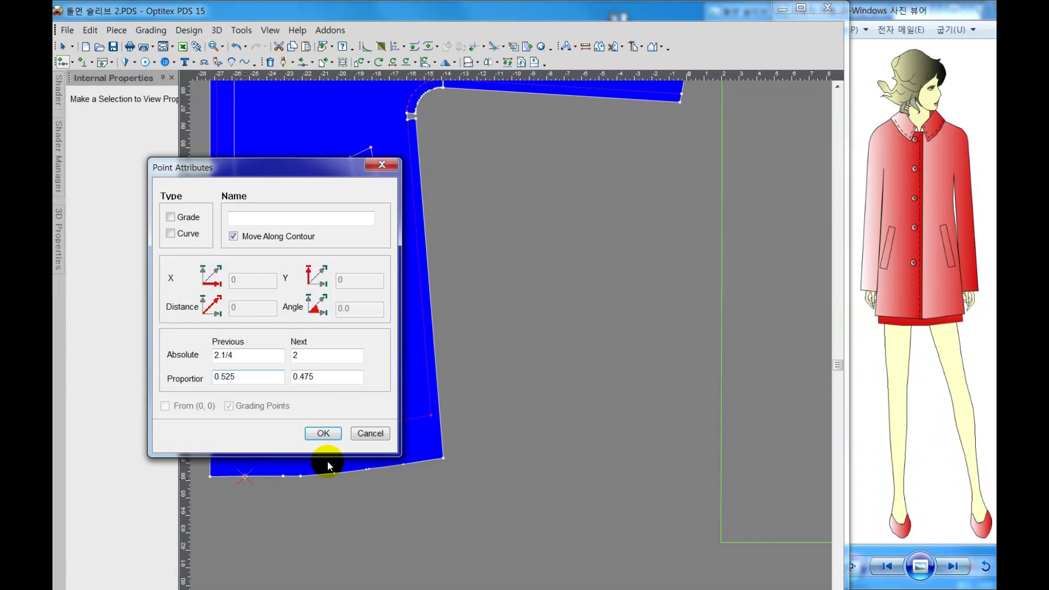
click(334, 436)
right_click(332, 393)
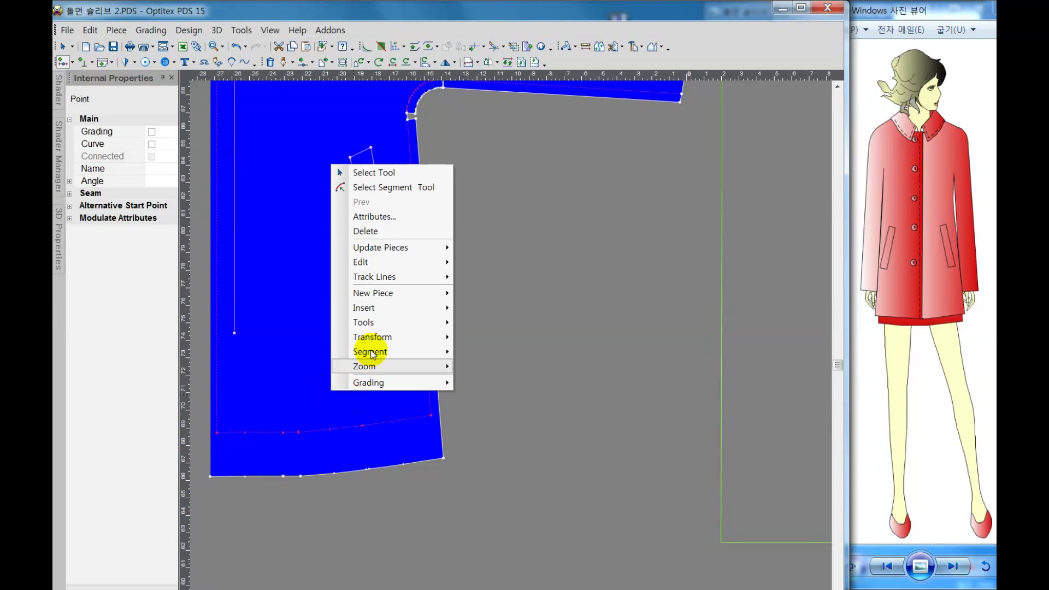
click(350, 170)
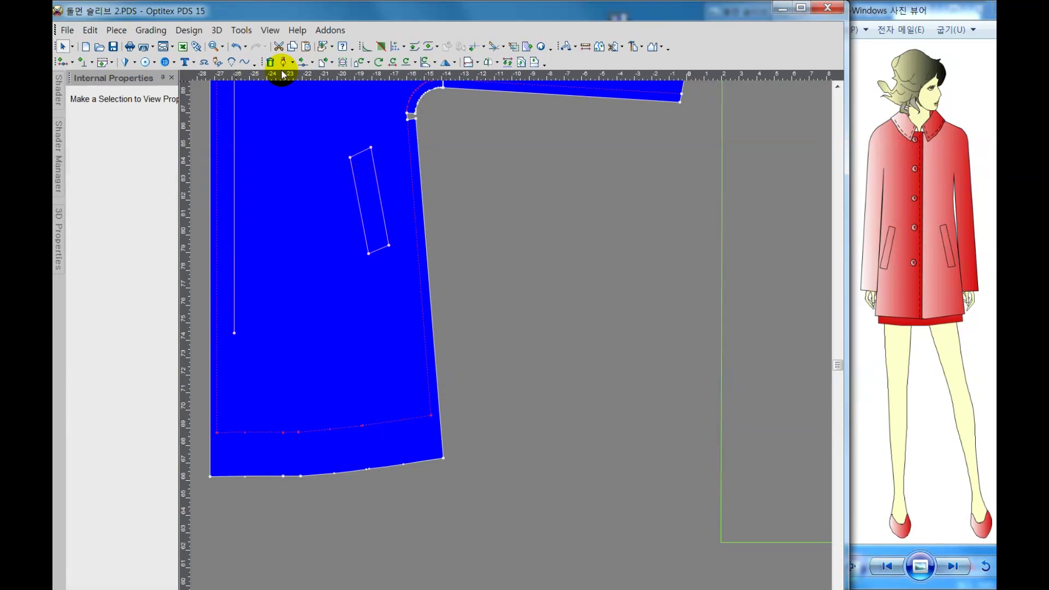
Step: Add a second hem point 1.5/8 from the first
click(302, 62)
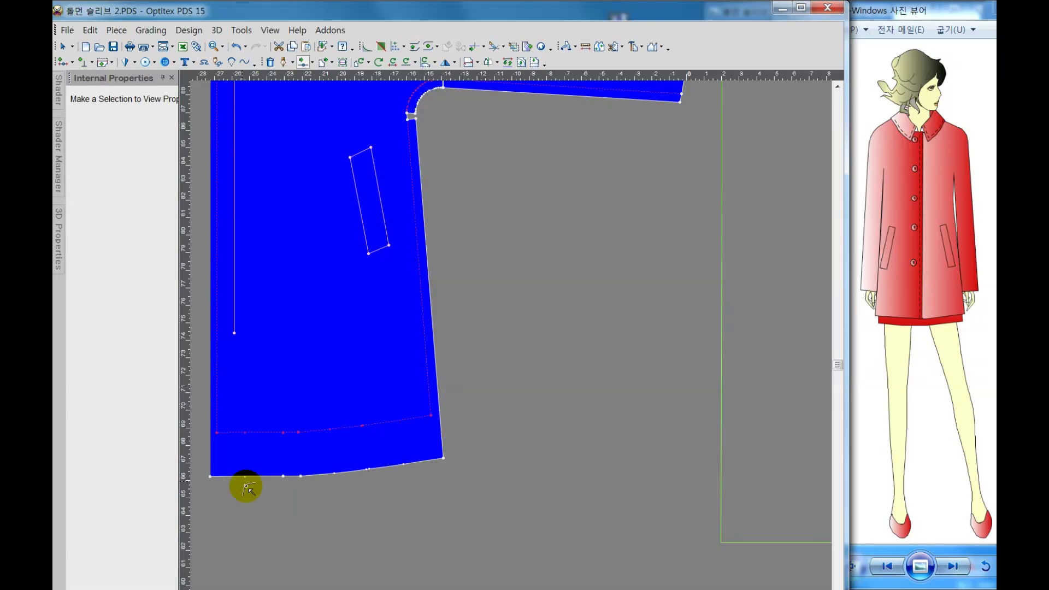
click(63, 62)
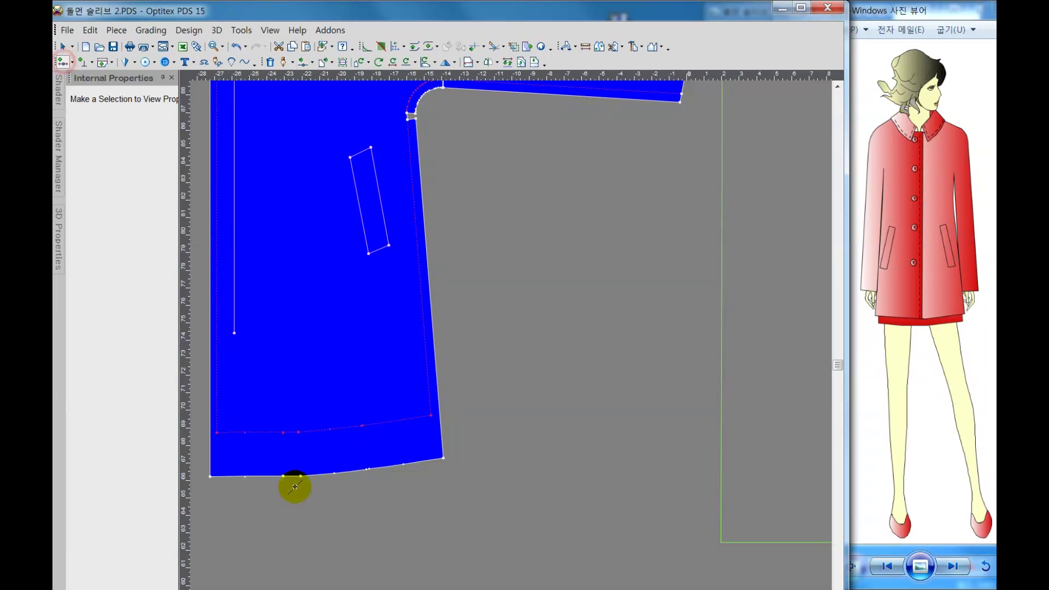
click(255, 476)
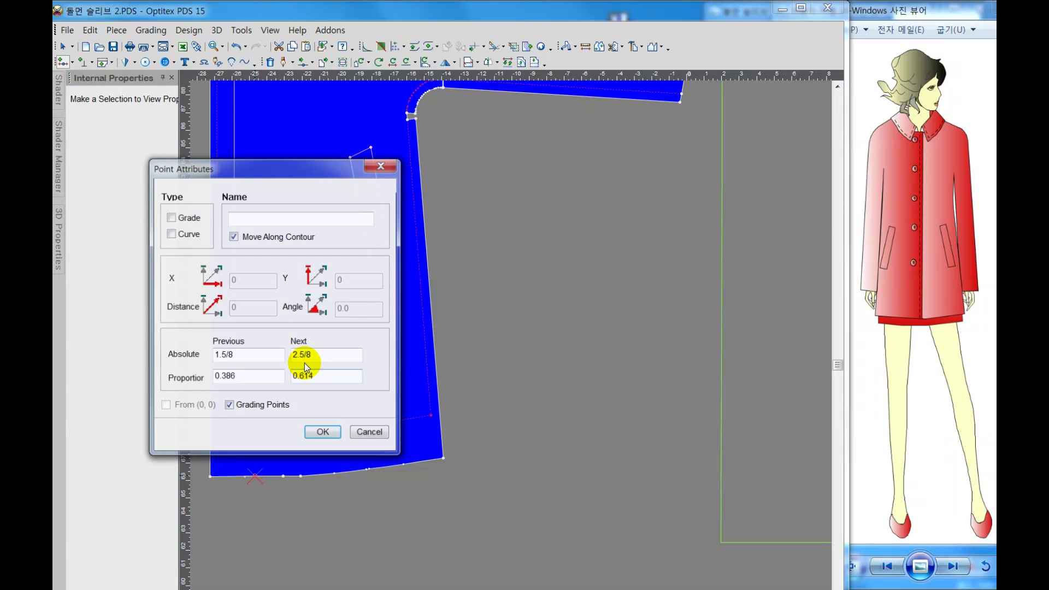
click(322, 432)
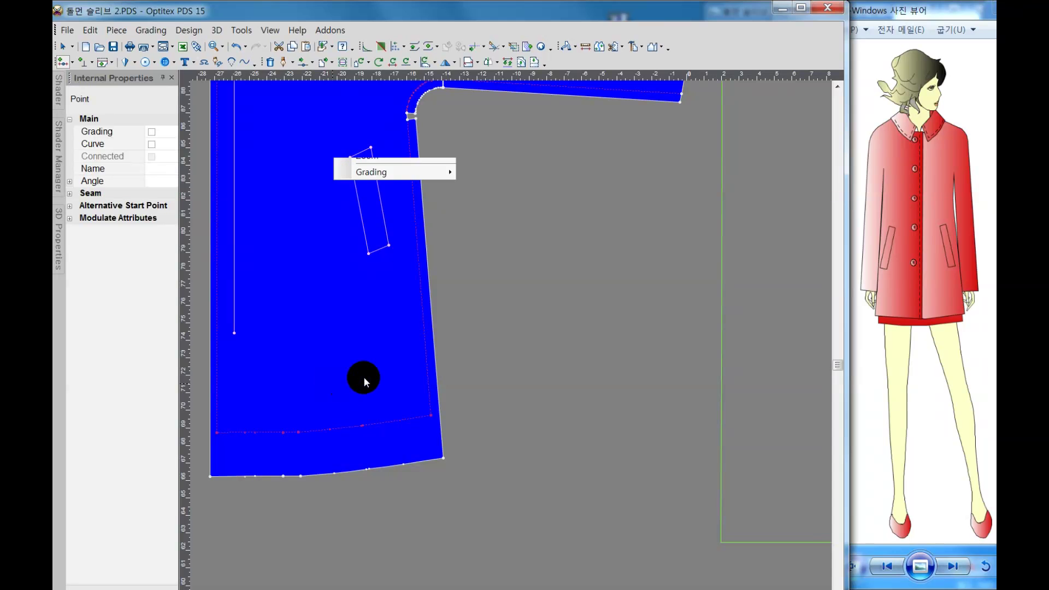
right_click(365, 162)
click(366, 167)
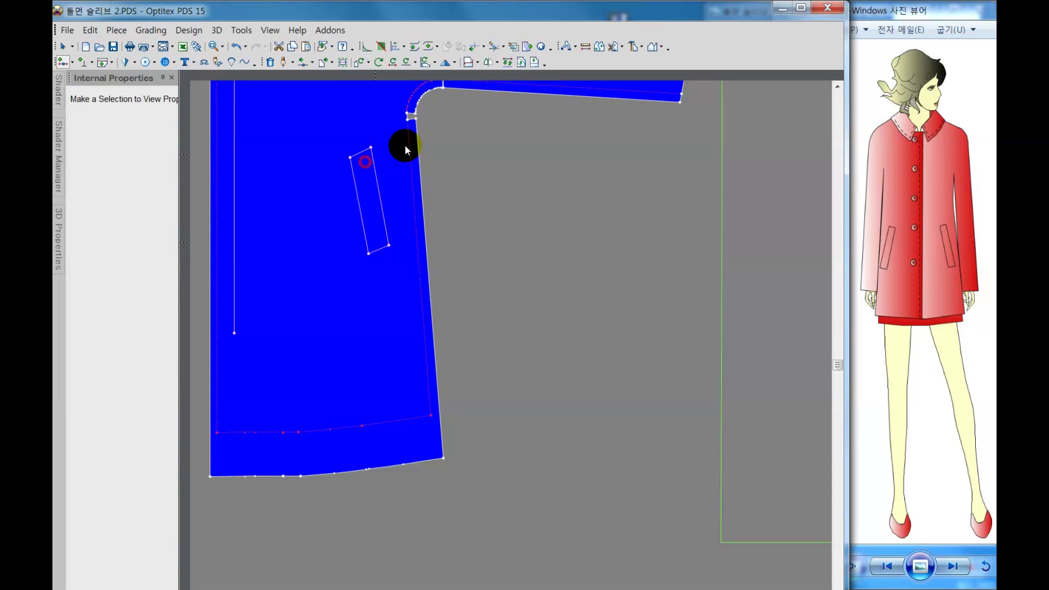
click(302, 62)
Step: Move the hem points up and across to form a squared vent step with a raised corner
drag(245, 477, 258, 447)
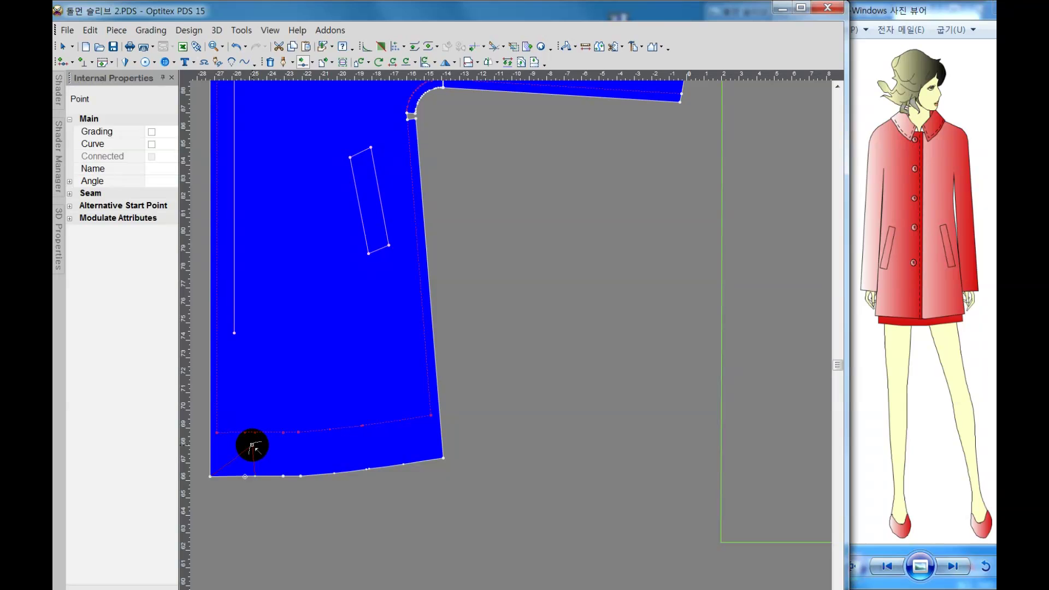
drag(251, 444, 277, 438)
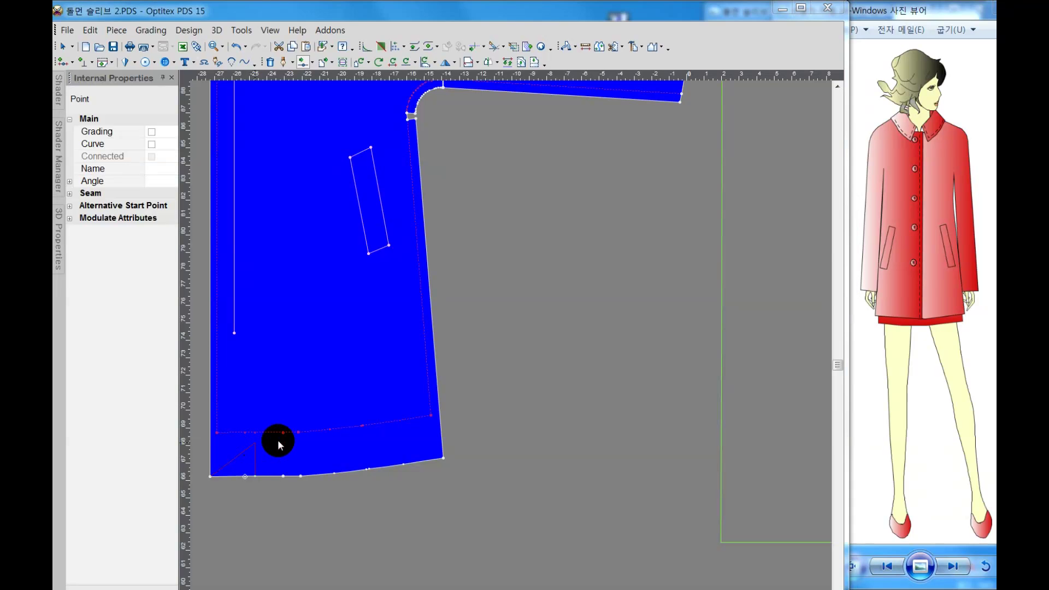
click(406, 426)
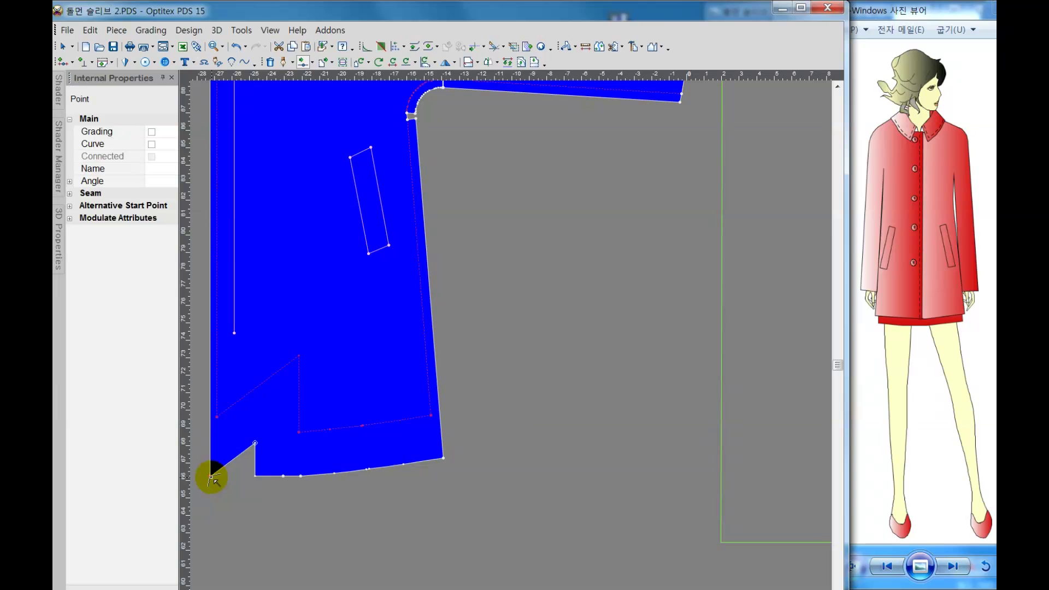
drag(211, 477, 211, 446)
click(424, 417)
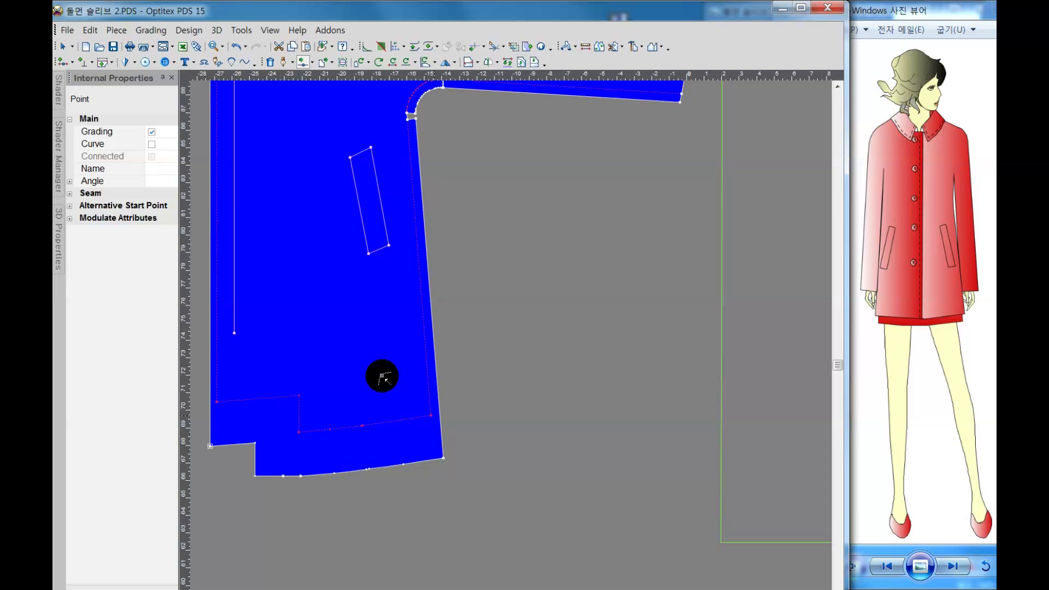
right_click(374, 365)
Step: Give the vent's lower-left edge a 0.75 seam allowance and the notch edge 0.5
click(409, 143)
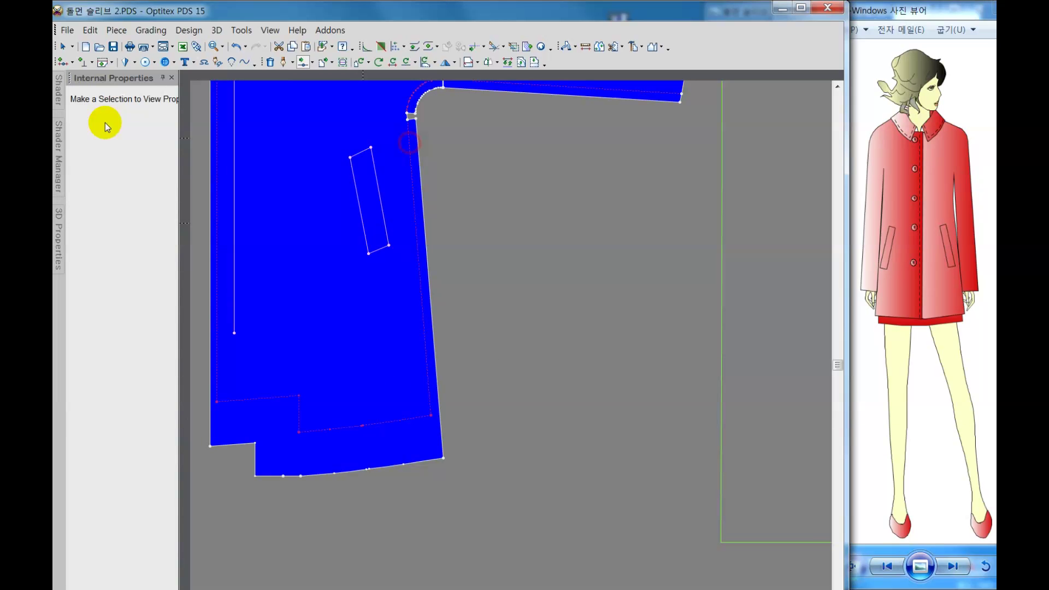
click(103, 62)
click(241, 441)
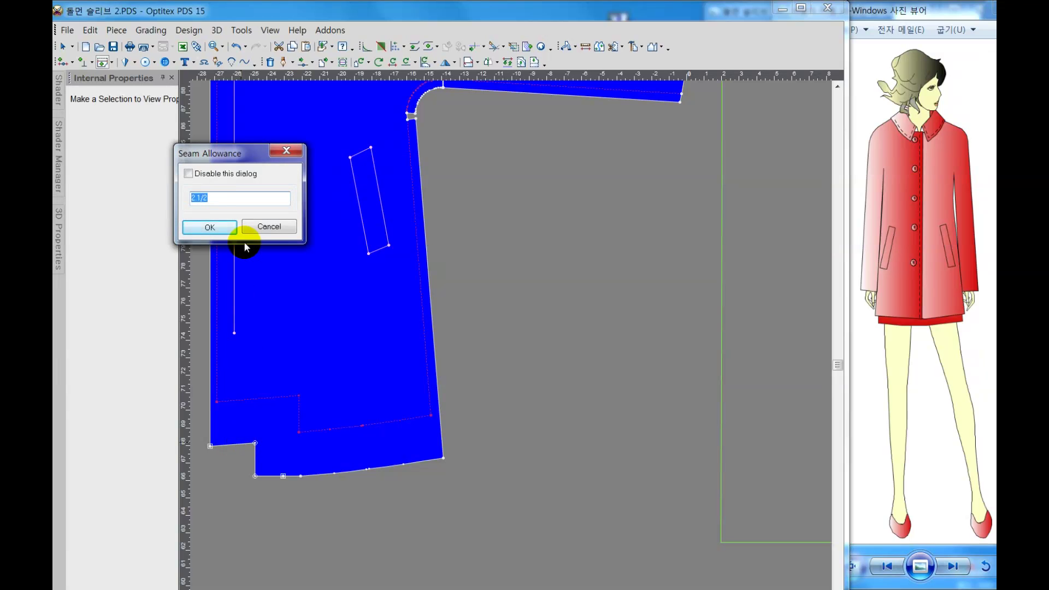
text(0.75)
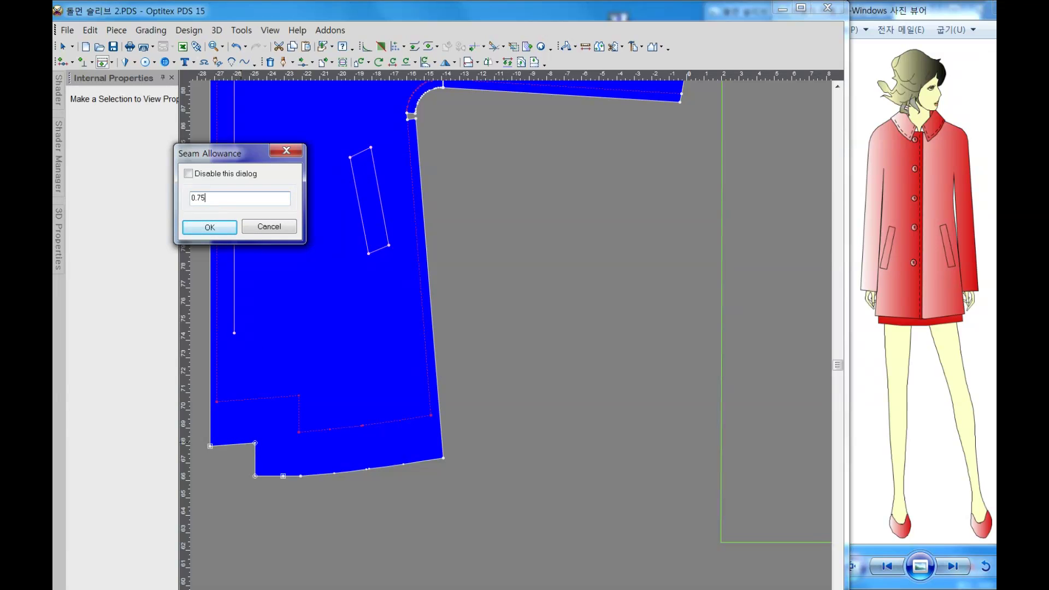
click(224, 228)
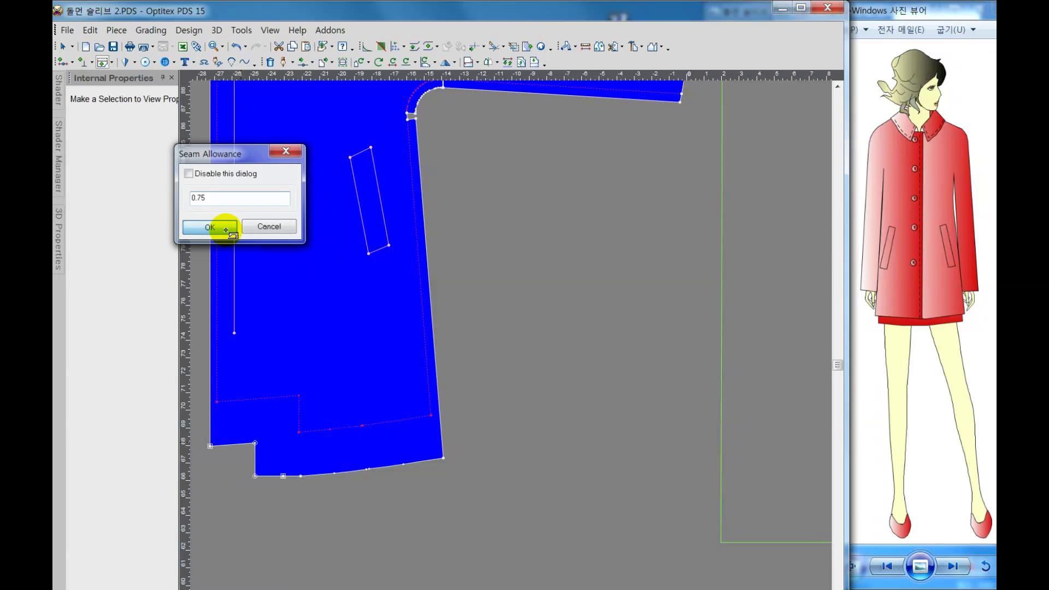
click(232, 450)
text(0.5)
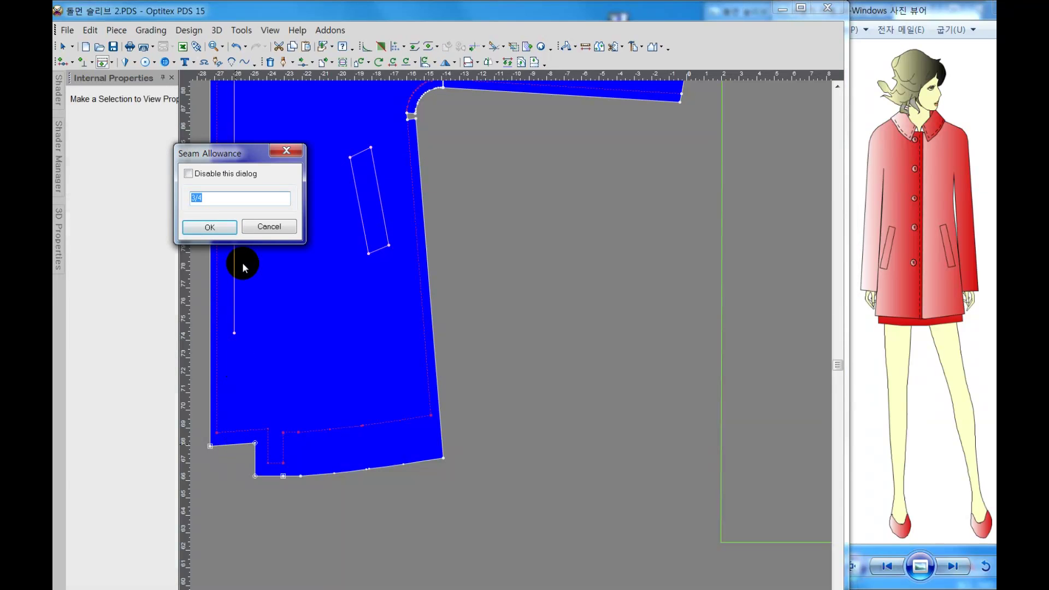
click(216, 227)
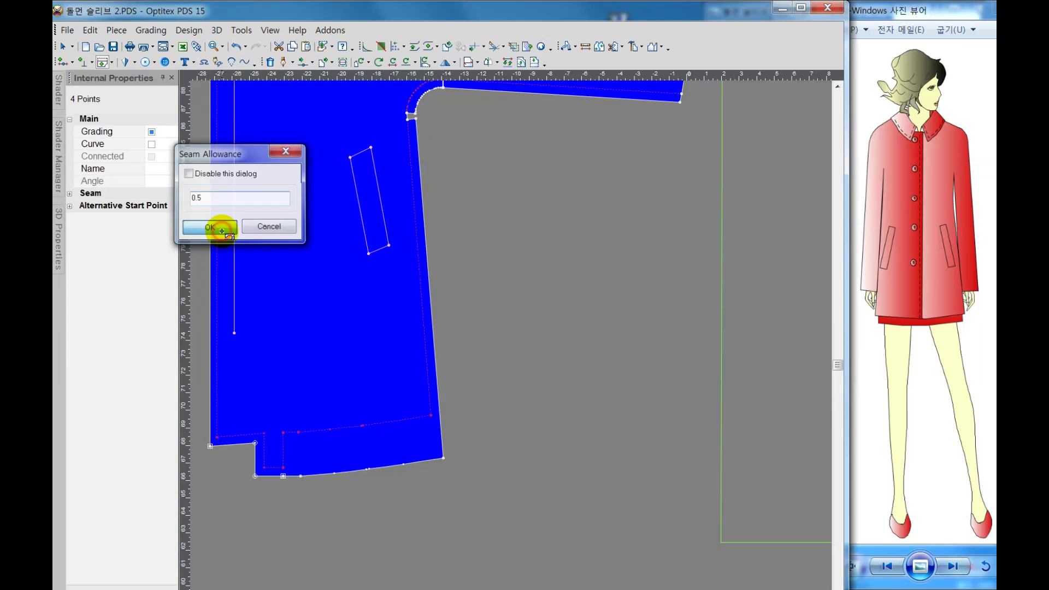
Step: Set a 2.5 seam allowance on the notch segment, then undo that change
right_click(275, 376)
click(502, 430)
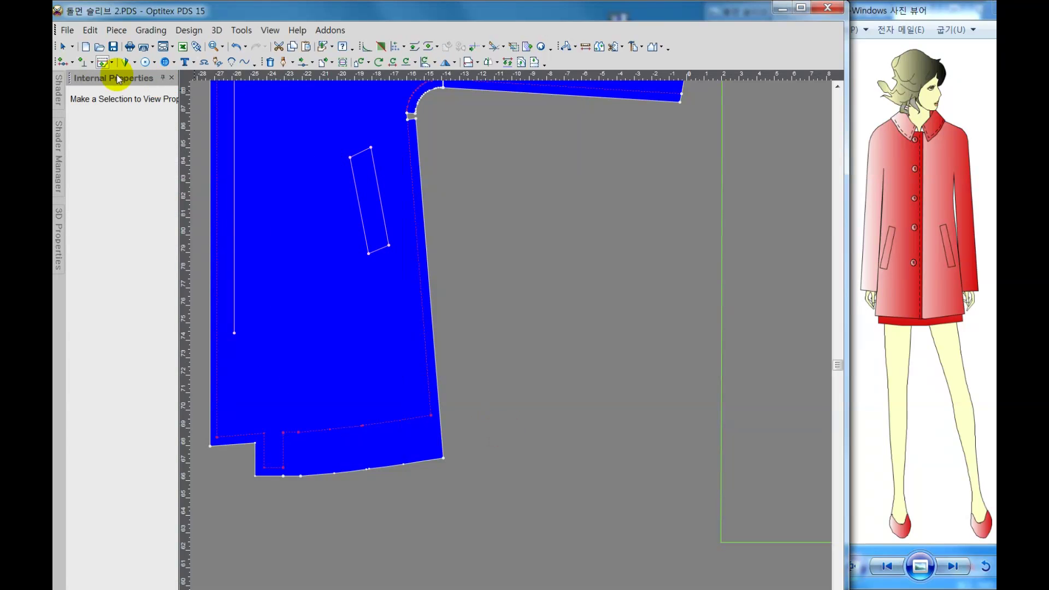
click(271, 478)
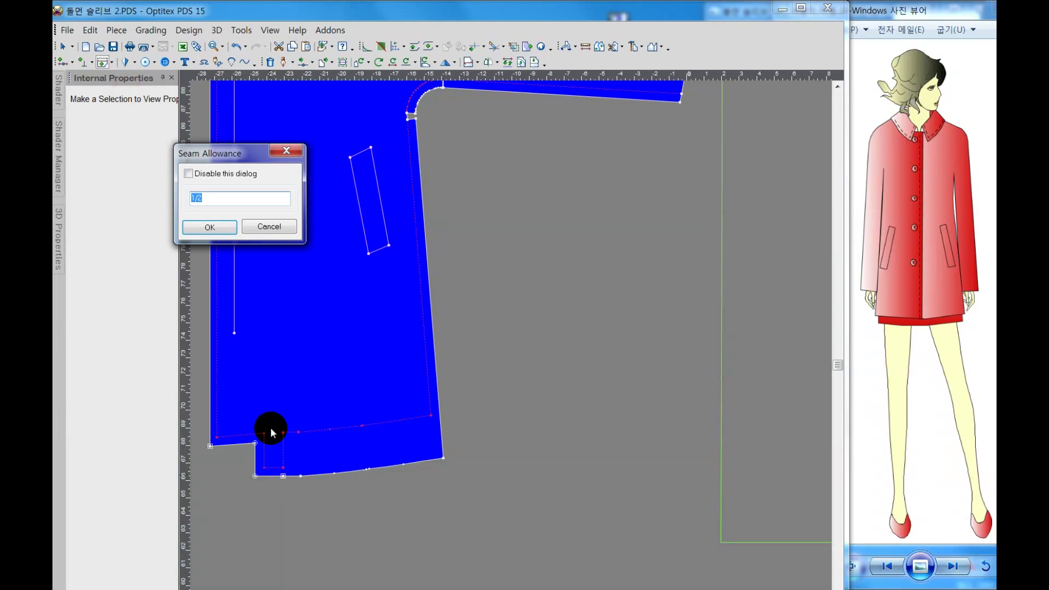
text(2.5)
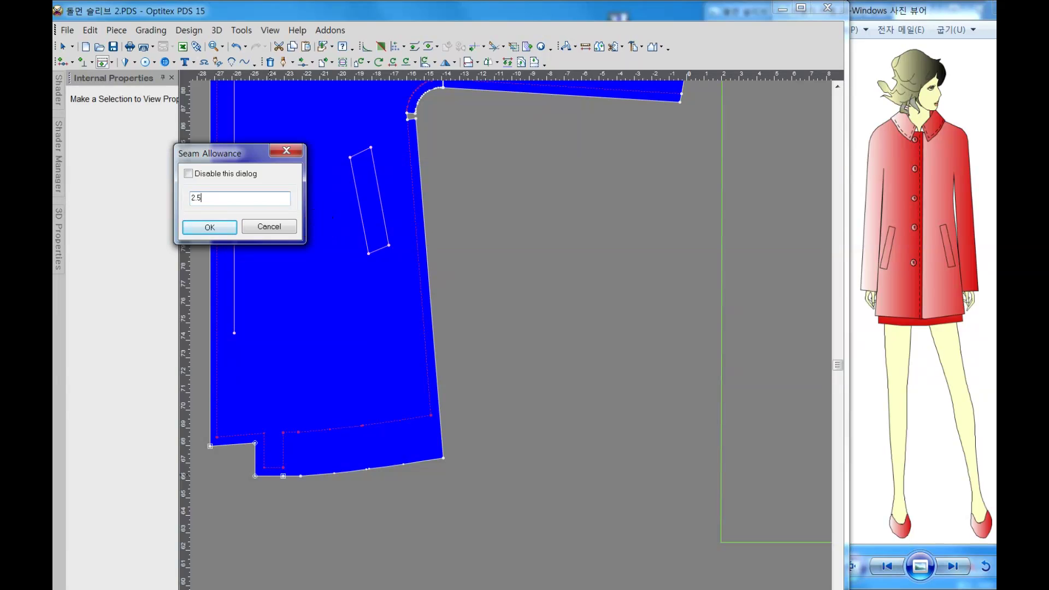
click(214, 226)
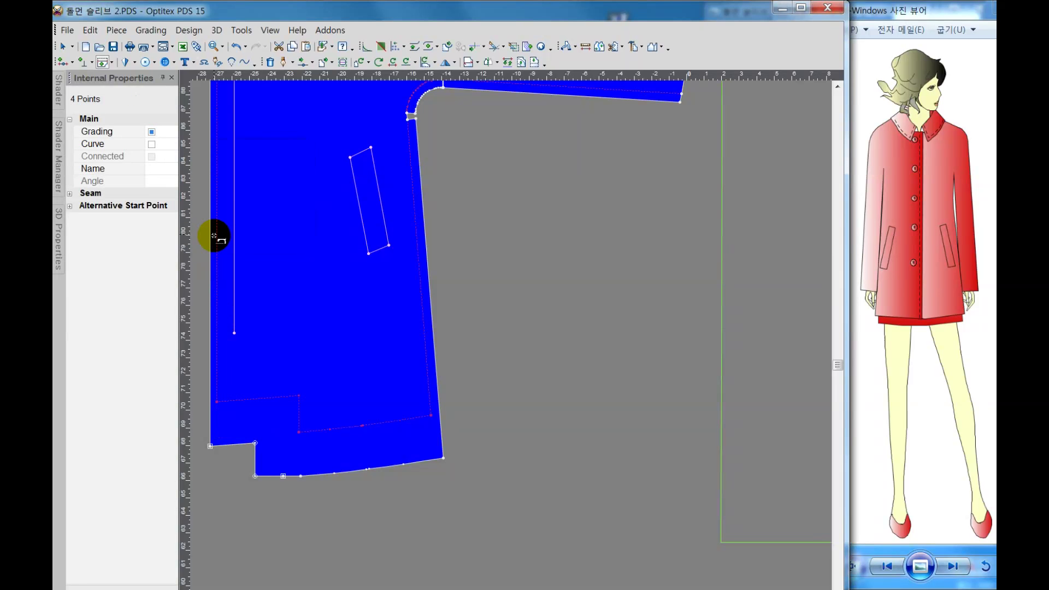
click(235, 48)
Step: Zoom out and drag the right-hand sleeve piece into place beside the right-side pattern pieces
right_click(305, 278)
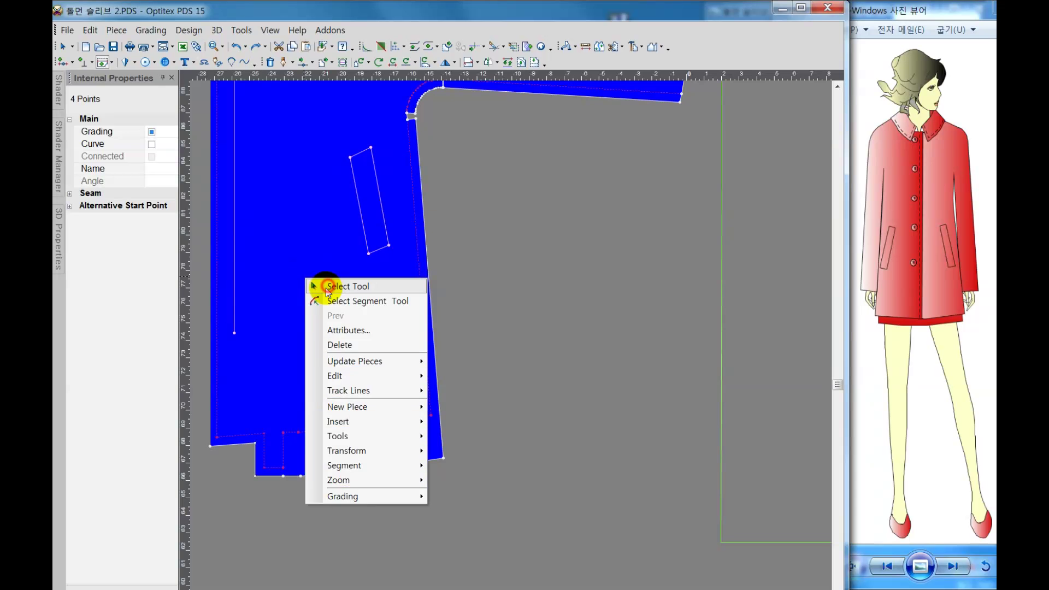
click(328, 286)
scroll(511, 345, down, 3)
scroll(593, 330, down, 1)
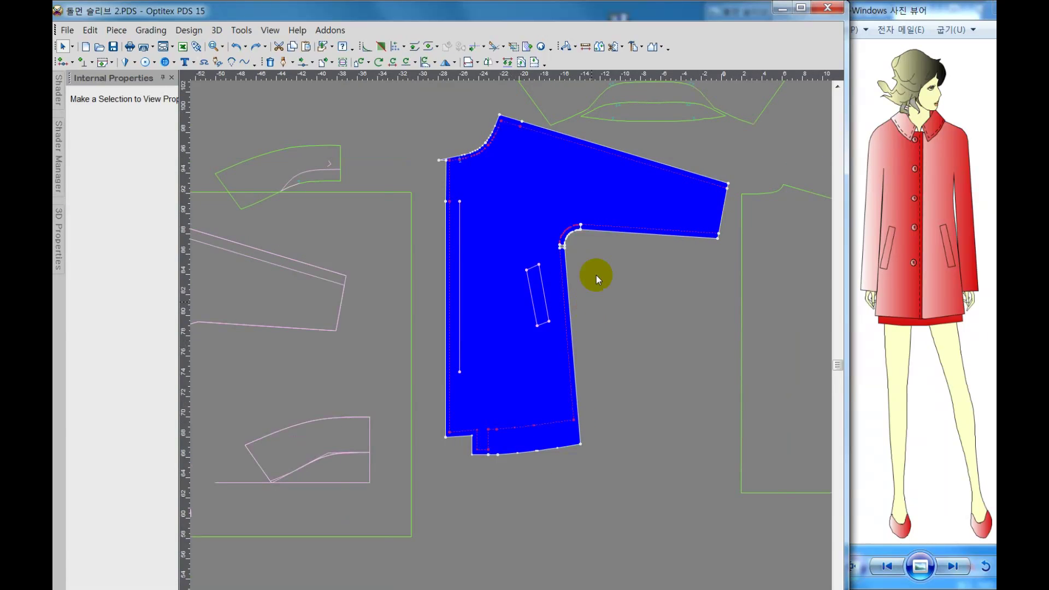
scroll(568, 317, down, 1)
scroll(511, 346, down, 1)
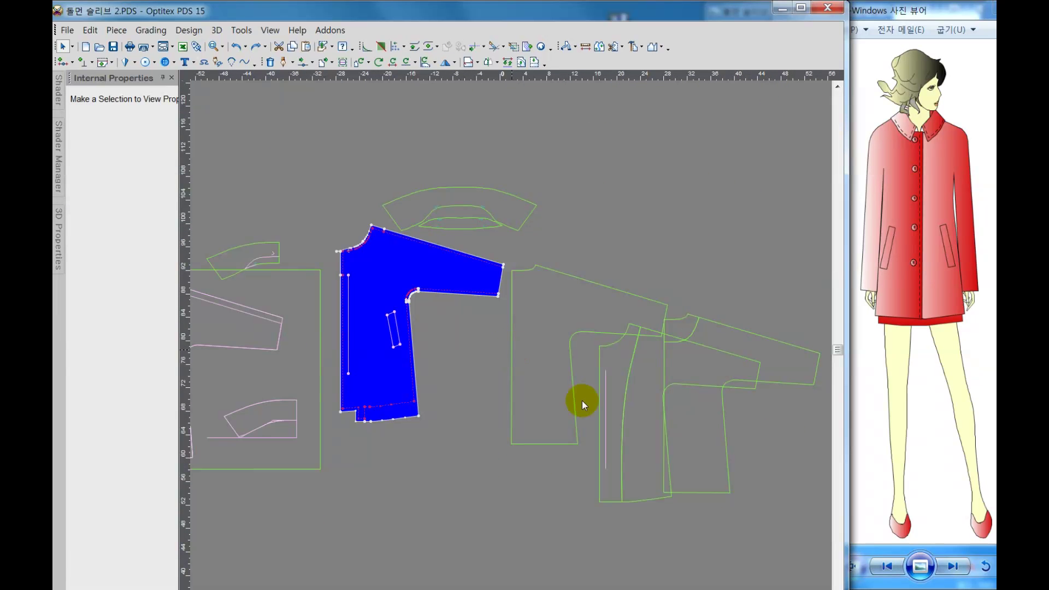
click(533, 263)
drag(533, 263, 451, 214)
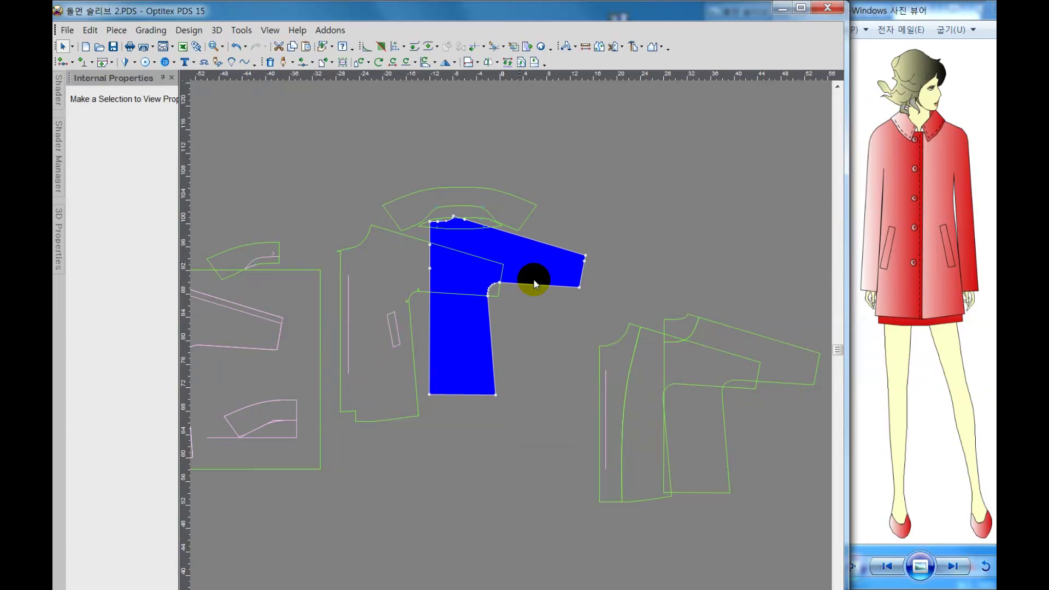
mouse_move(637, 383)
mouse_down()
mouse_move(615, 387)
mouse_move(548, 359)
mouse_move(587, 349)
mouse_up()
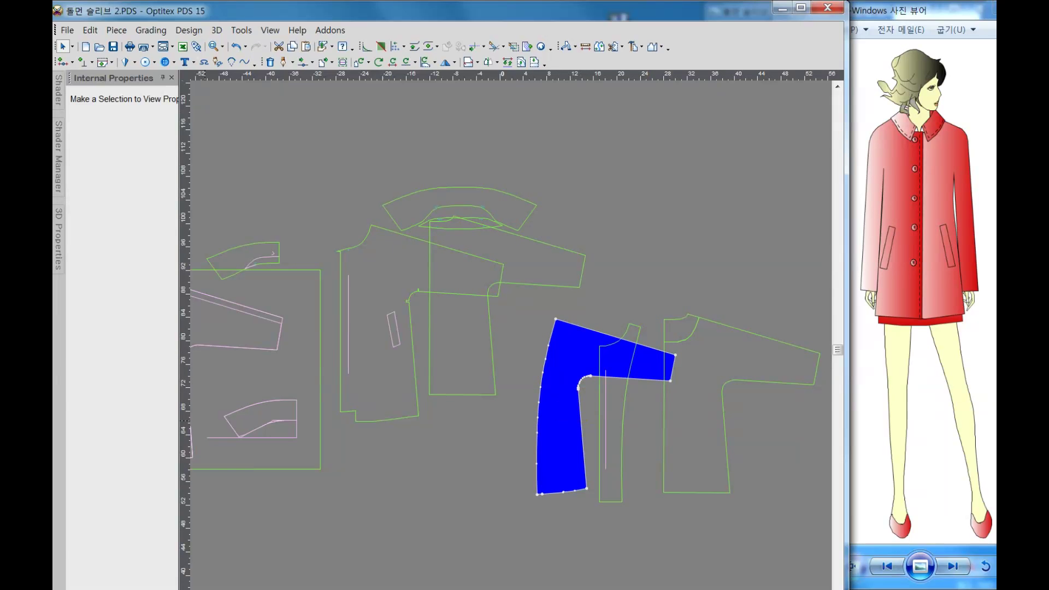